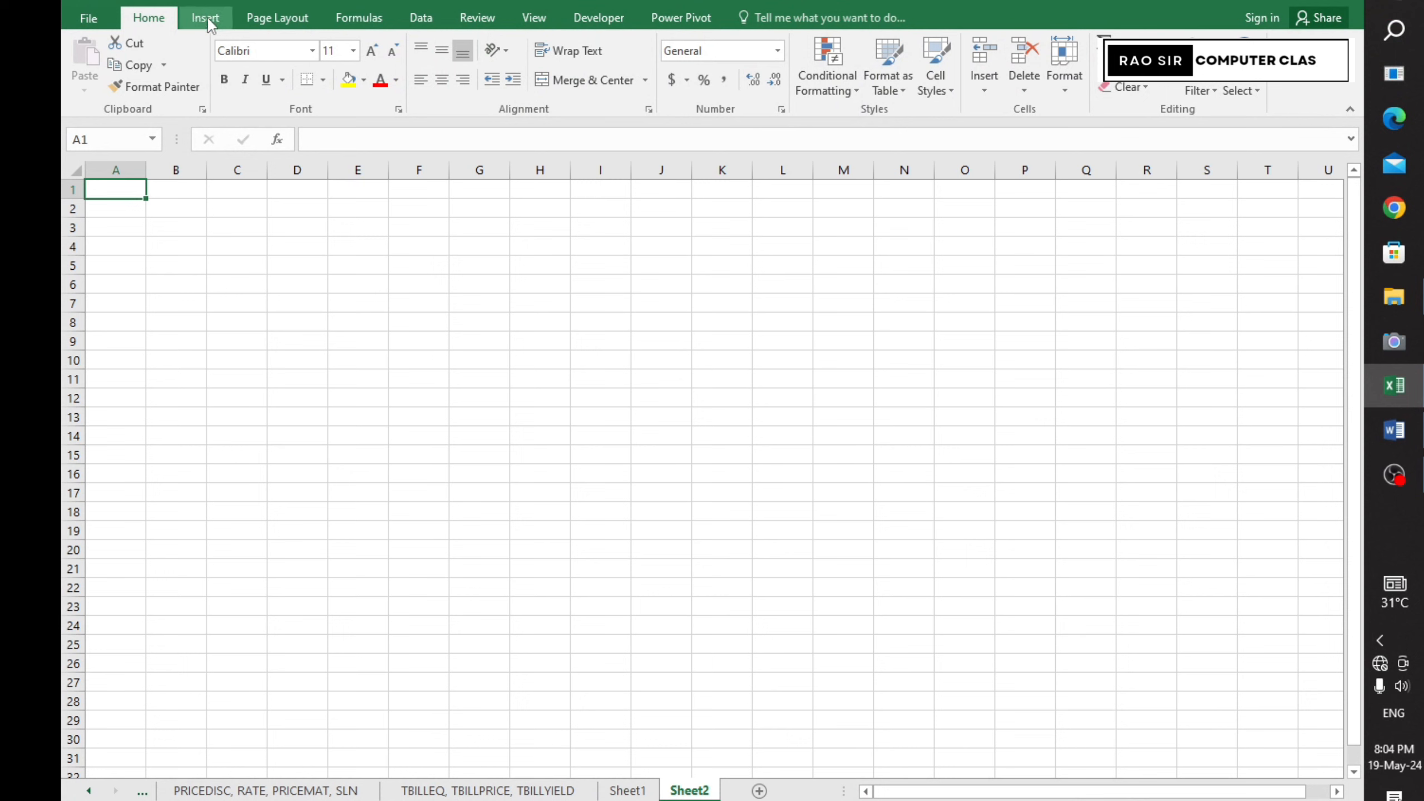
# - Look through the Financial and Logical function lists in the function library
pyautogui.click(207, 18)
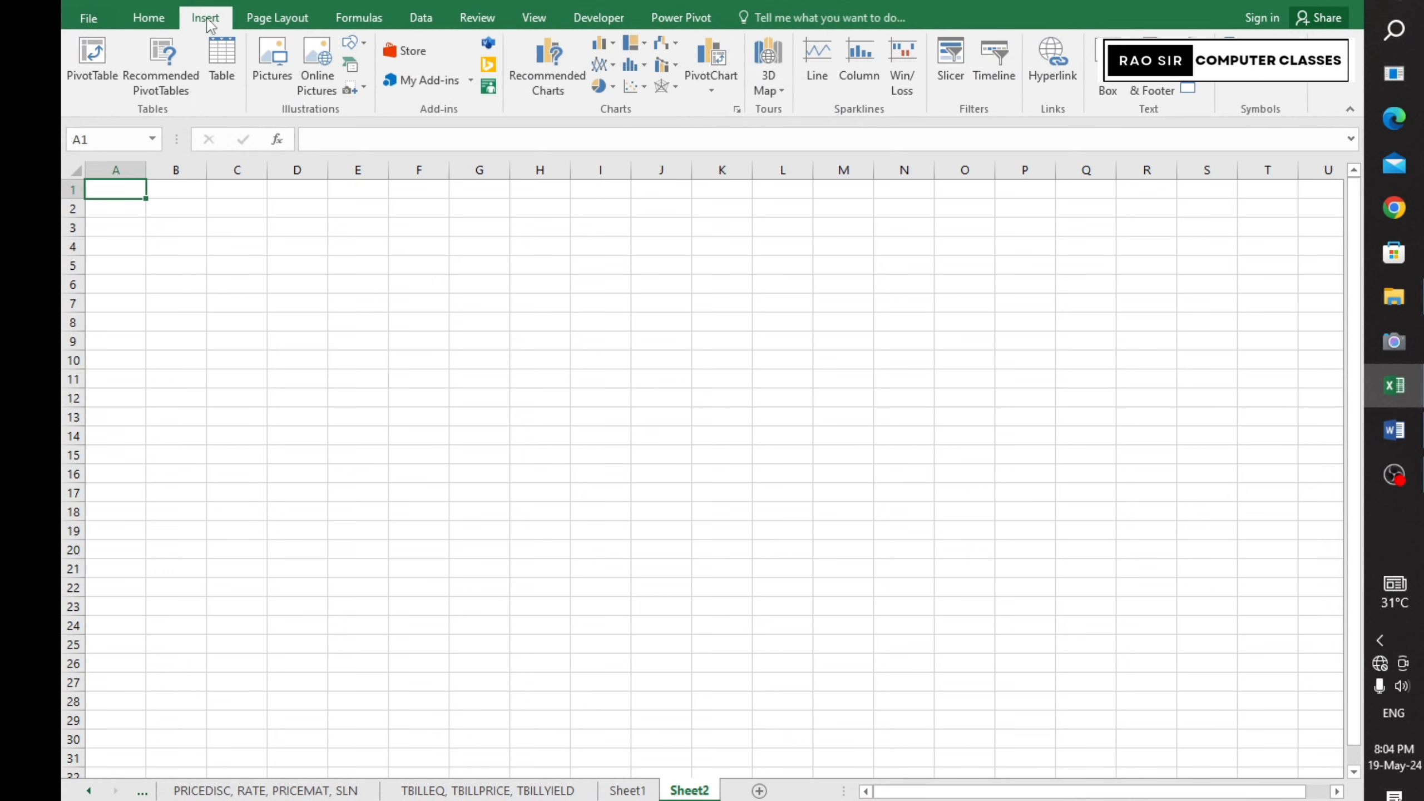
pyautogui.click(278, 18)
pyautogui.click(359, 19)
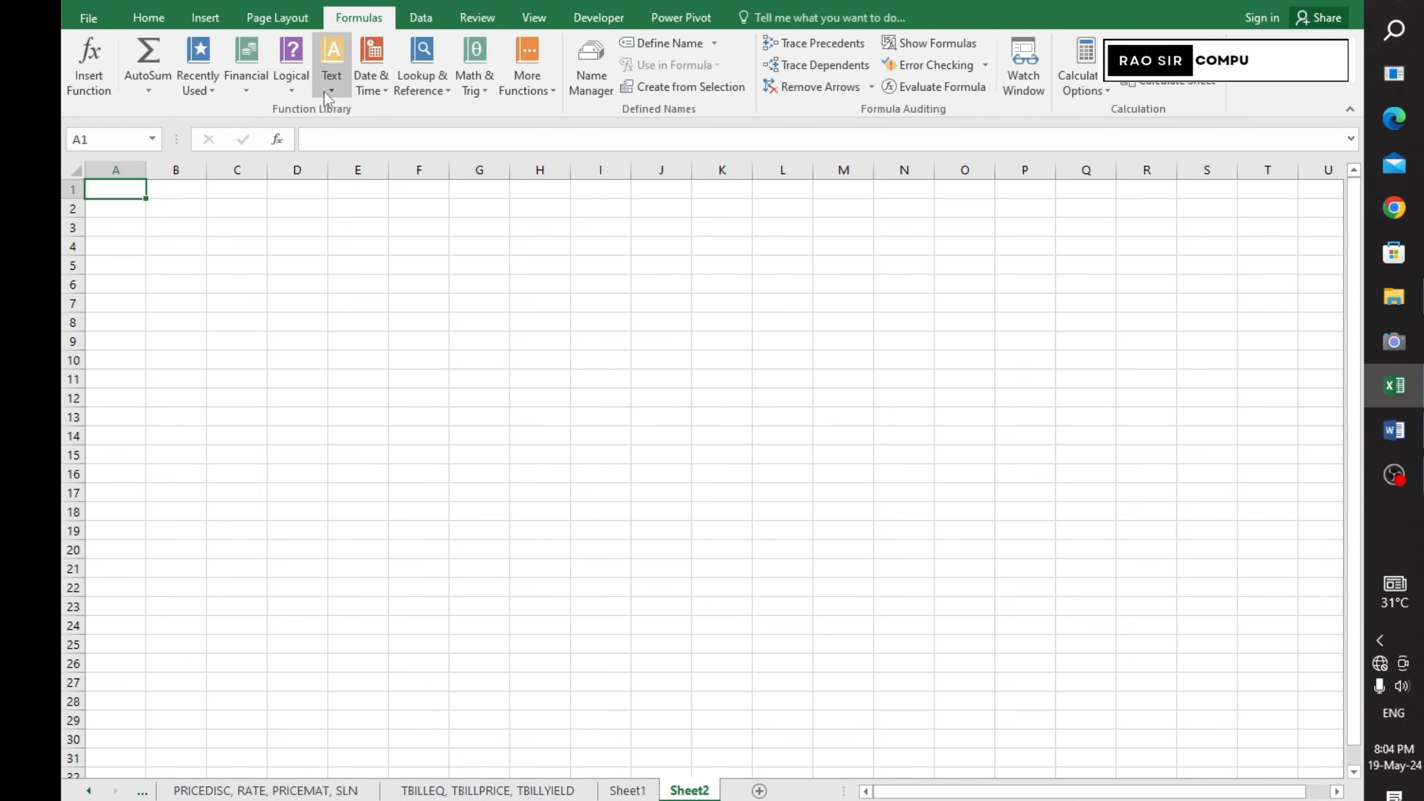
pyautogui.click(246, 67)
pyautogui.scroll(-5, 300, 454)
pyautogui.scroll(-5, 300, 455)
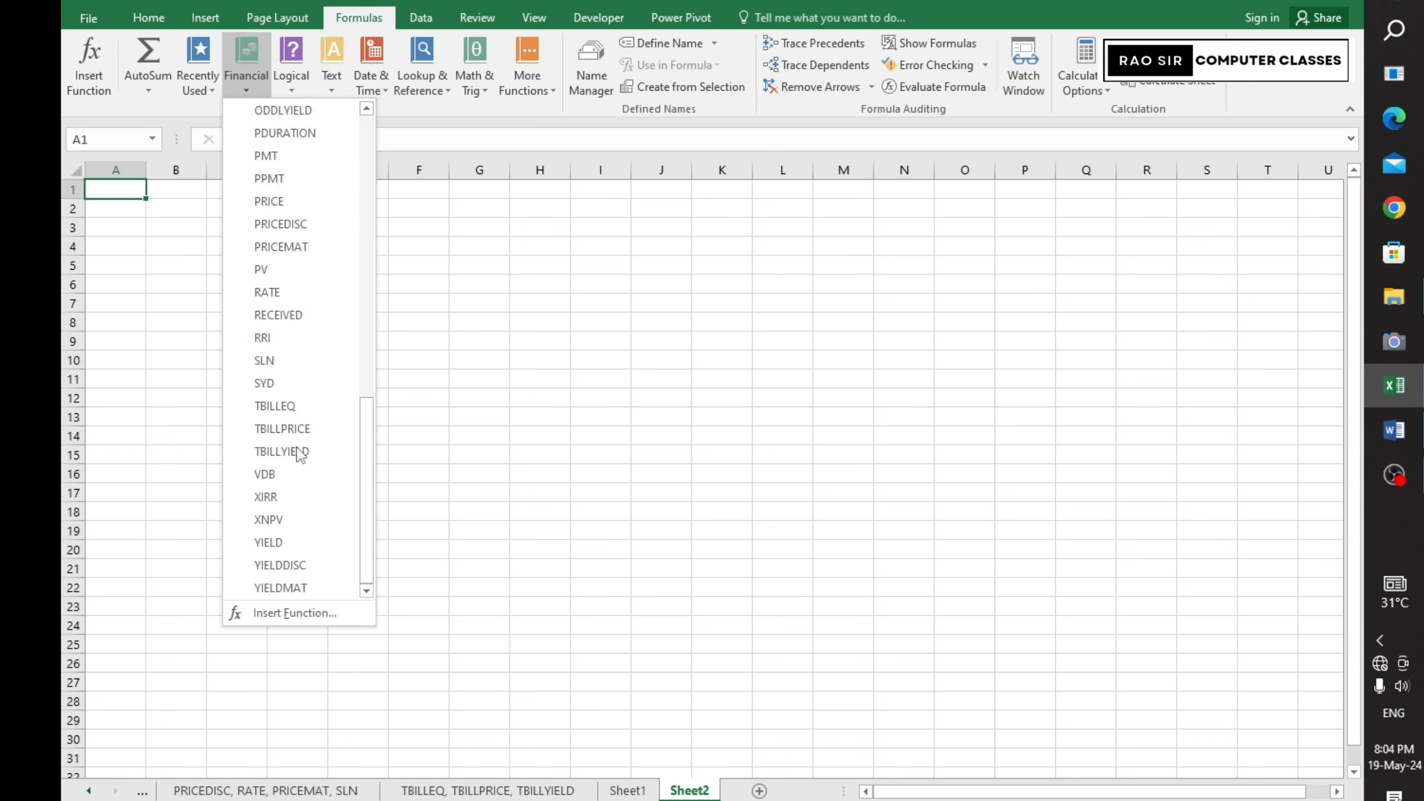
pyautogui.scroll(10, 300, 455)
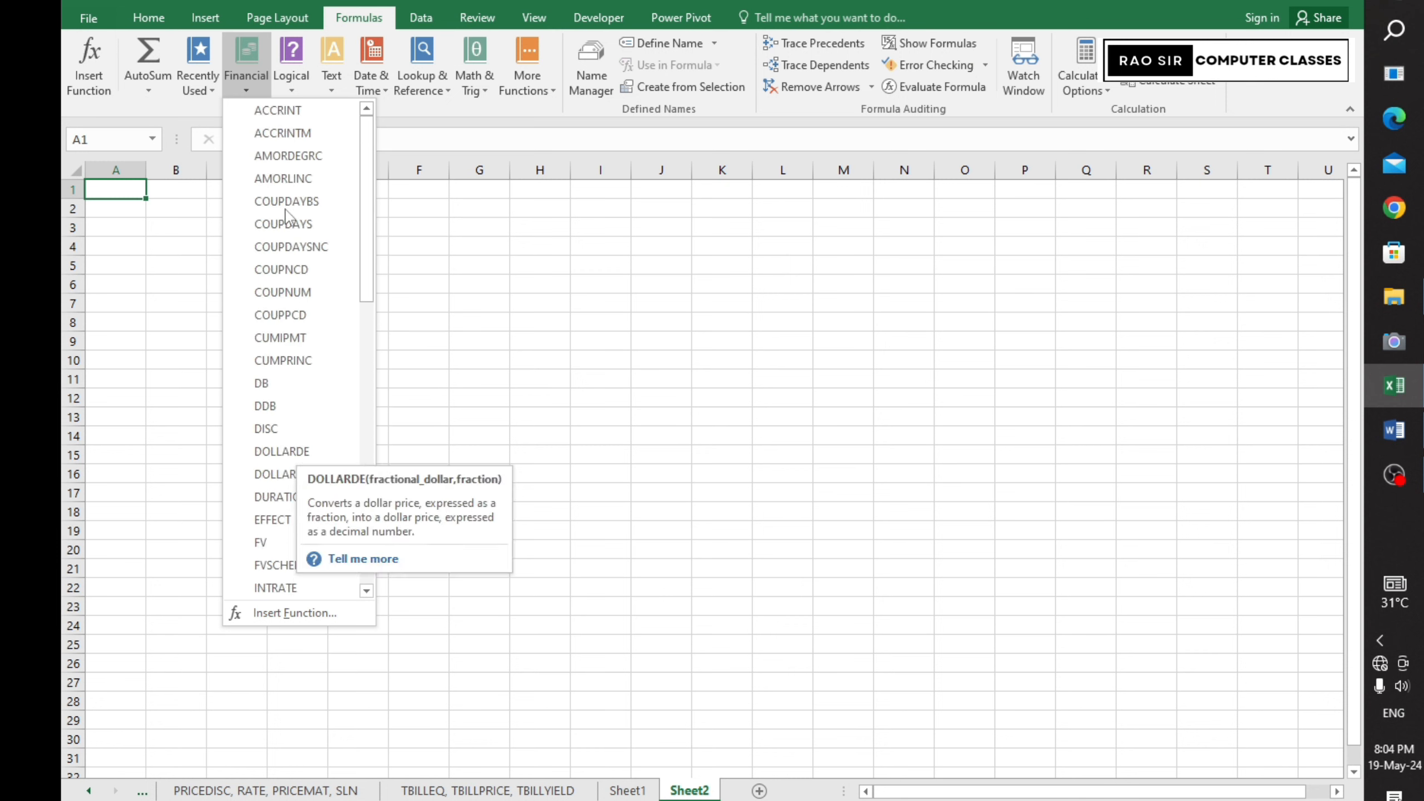
pyautogui.click(471, 295)
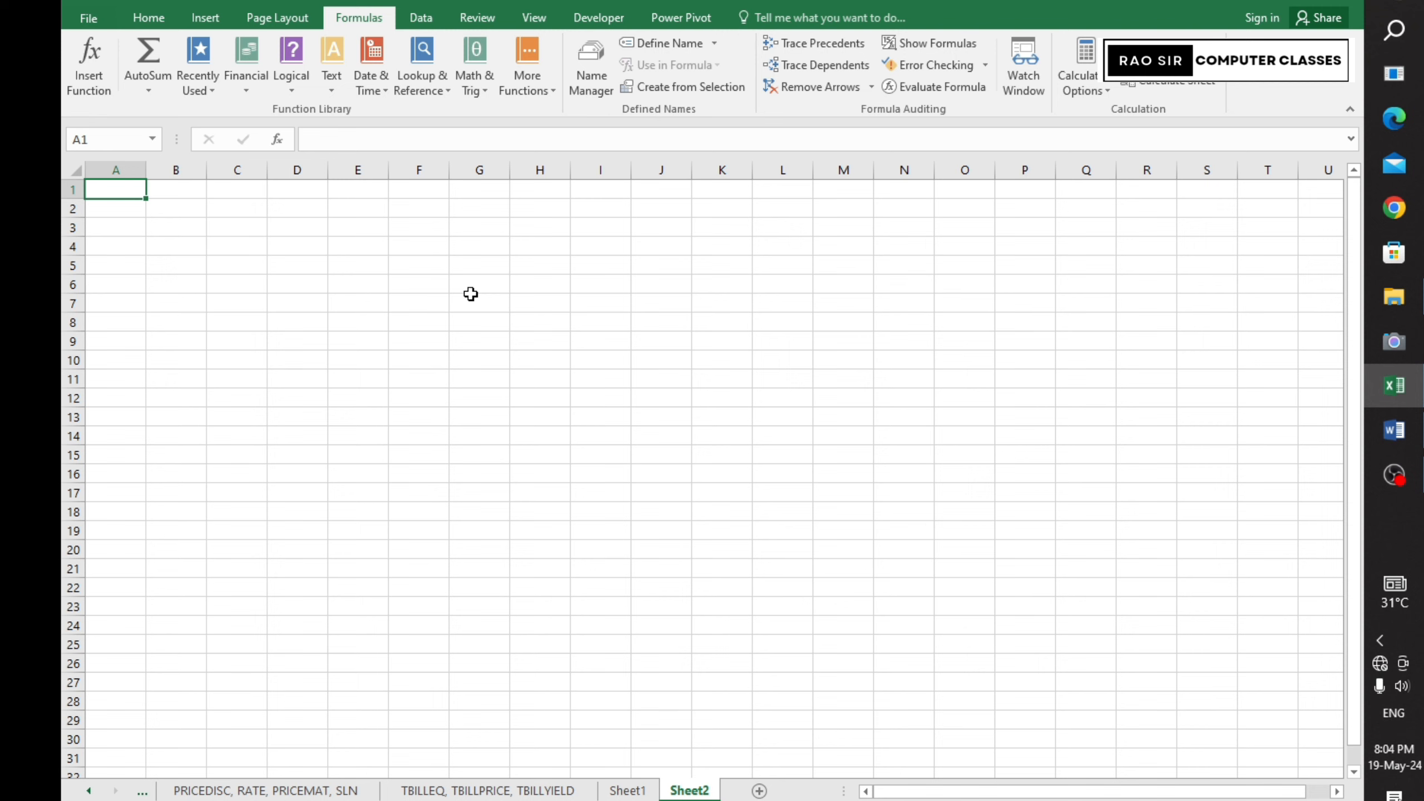
pyautogui.click(292, 90)
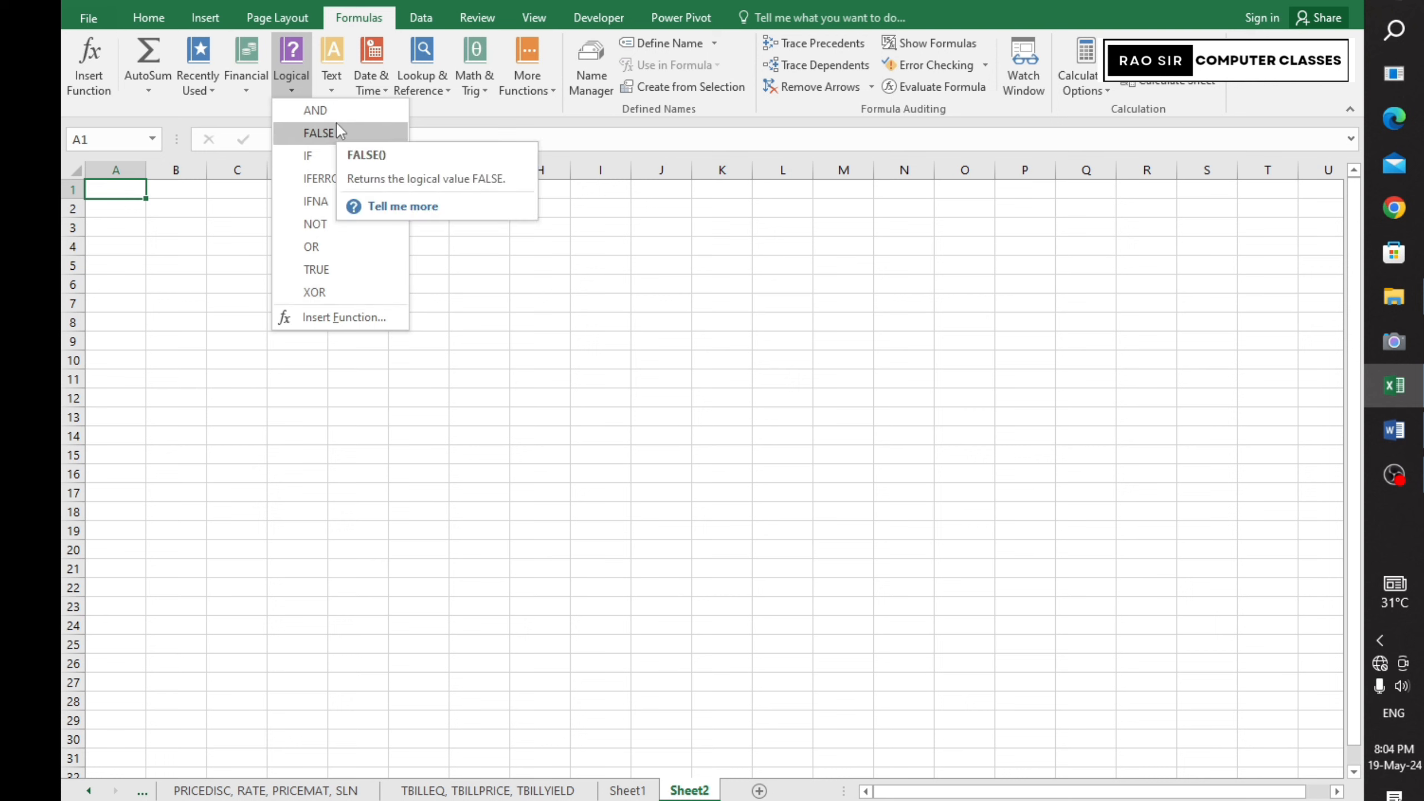
# - Switch to the Word document and read the lesson topic page down through its list of functions
pyautogui.click(1394, 429)
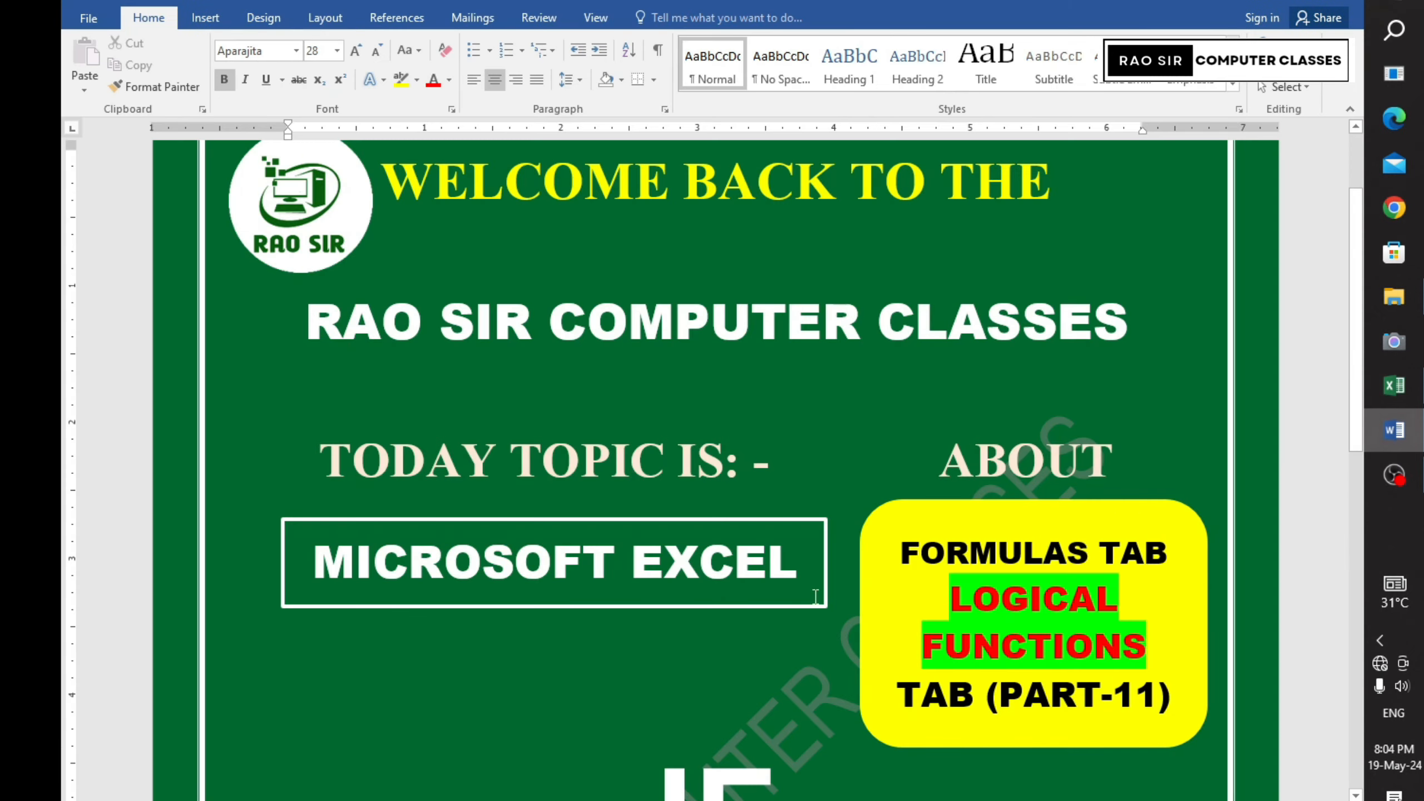
pyautogui.scroll(-10, 923, 570)
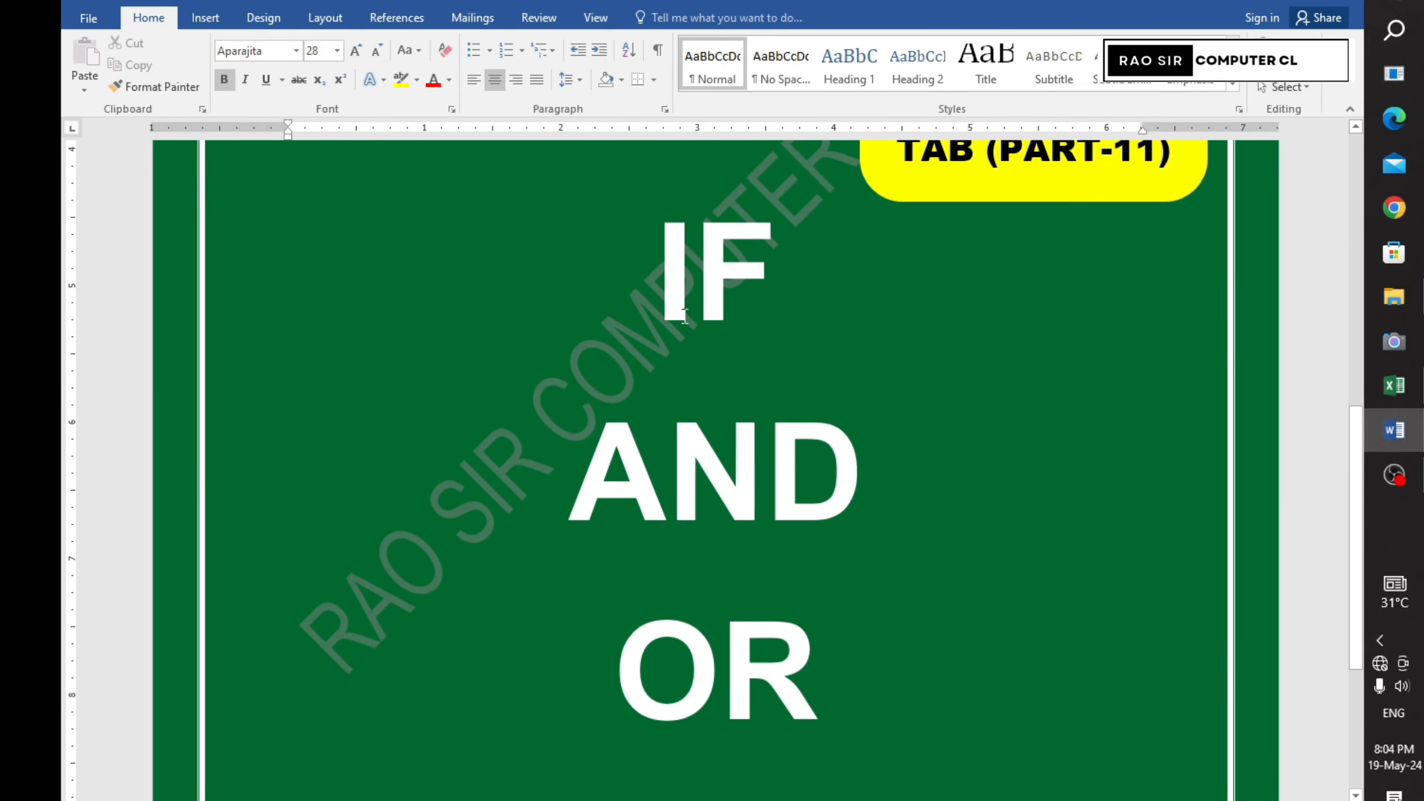
pyautogui.scroll(-1, 690, 321)
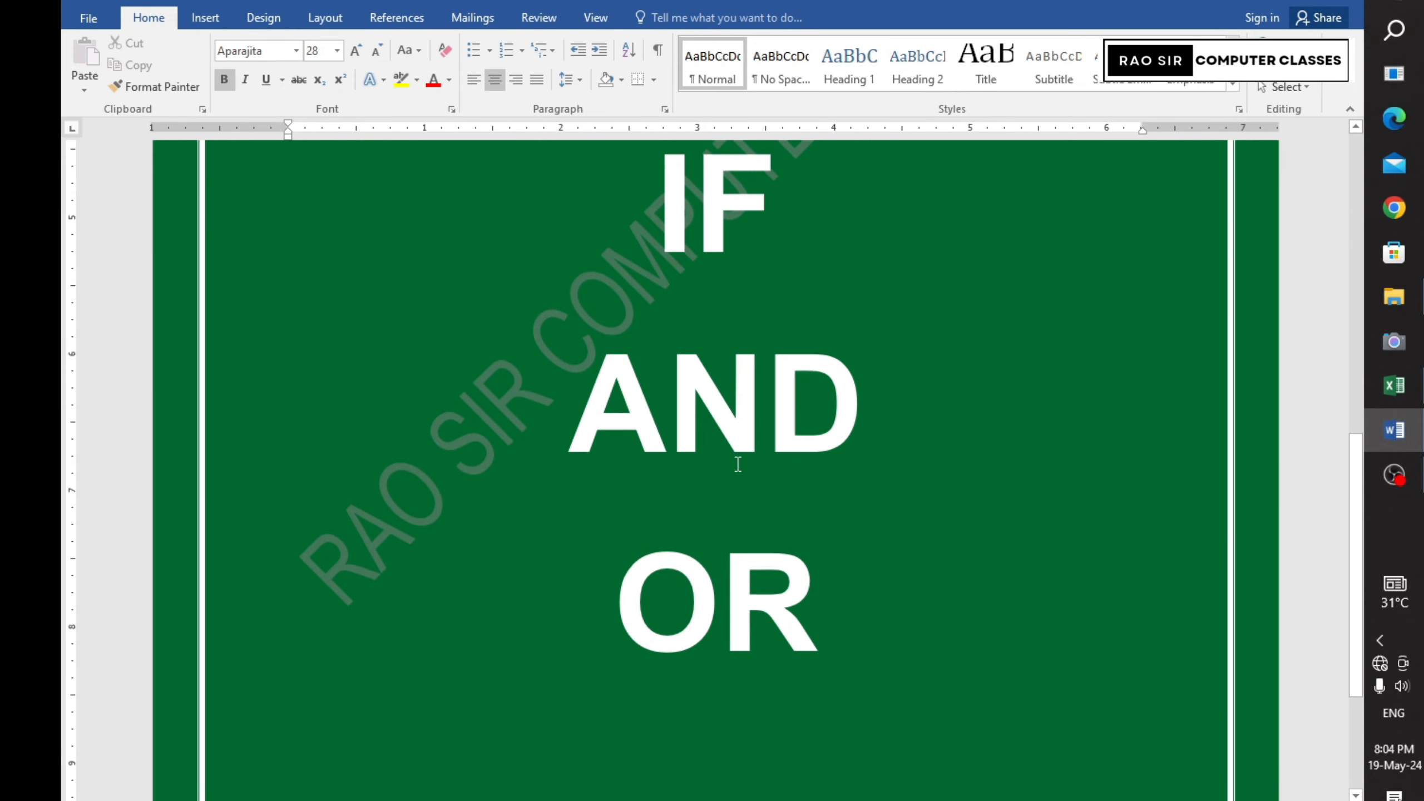
pyautogui.scroll(-1, 739, 486)
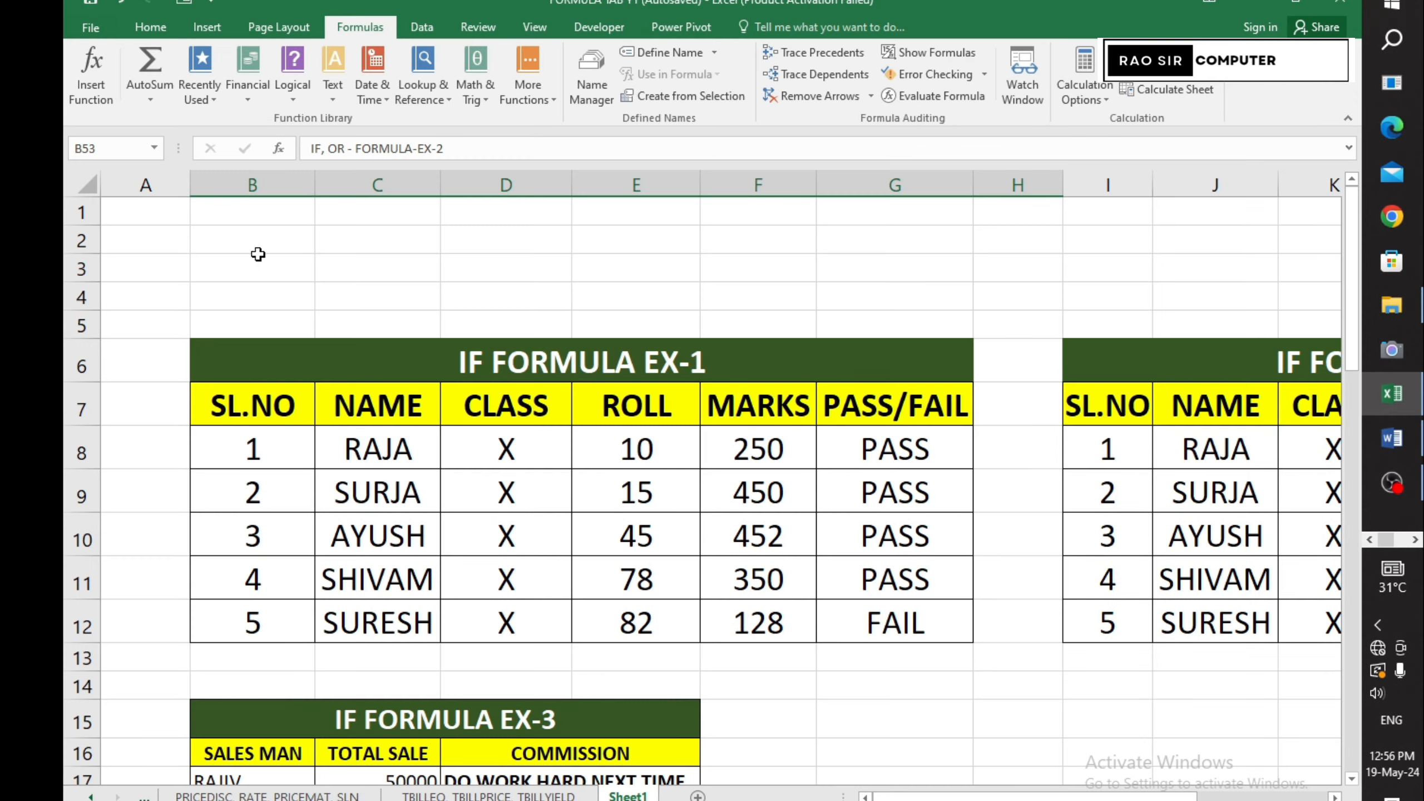
# - Examine the Logical function list and the IF FORMULA EX-1 table on Sheet1
pyautogui.click(296, 89)
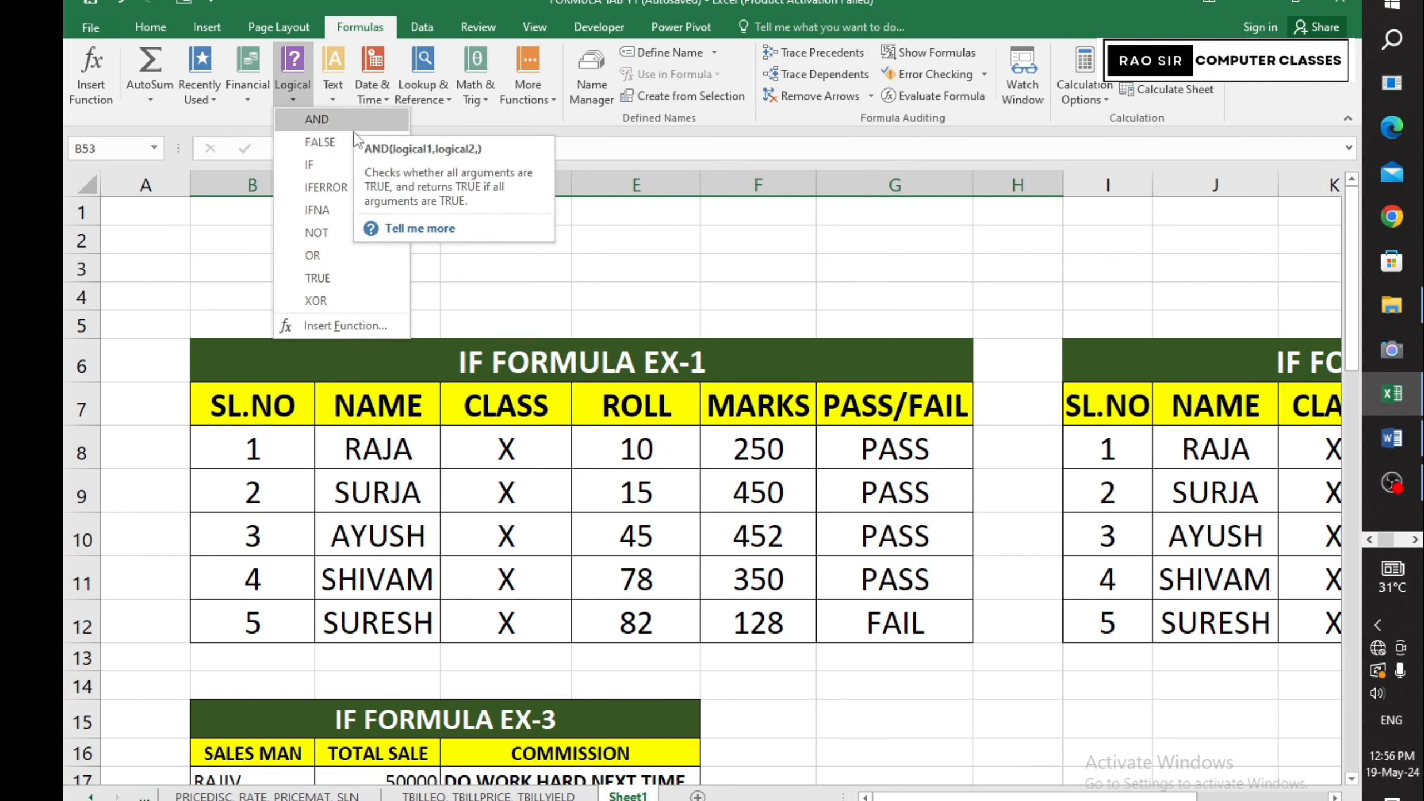
pyautogui.click(539, 451)
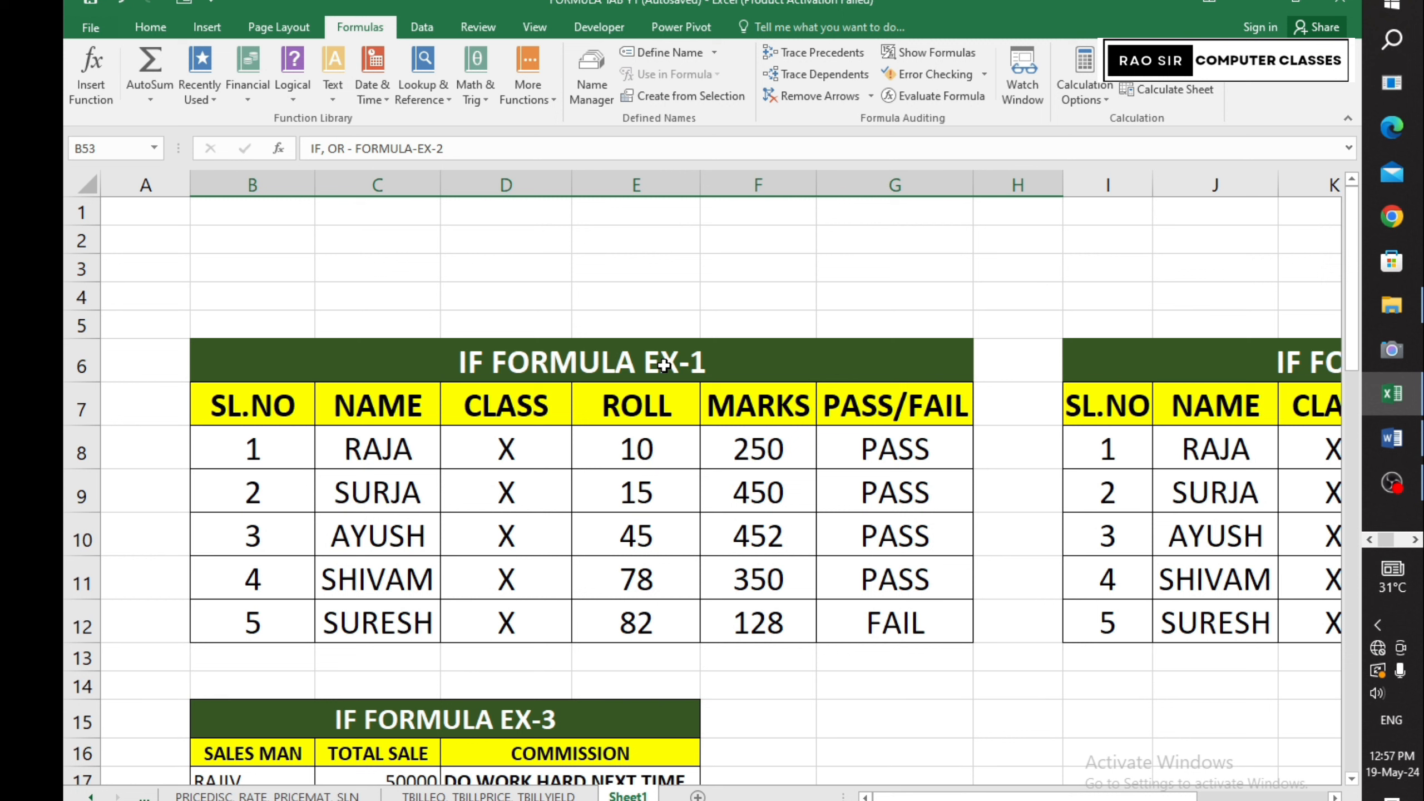
pyautogui.click(816, 373)
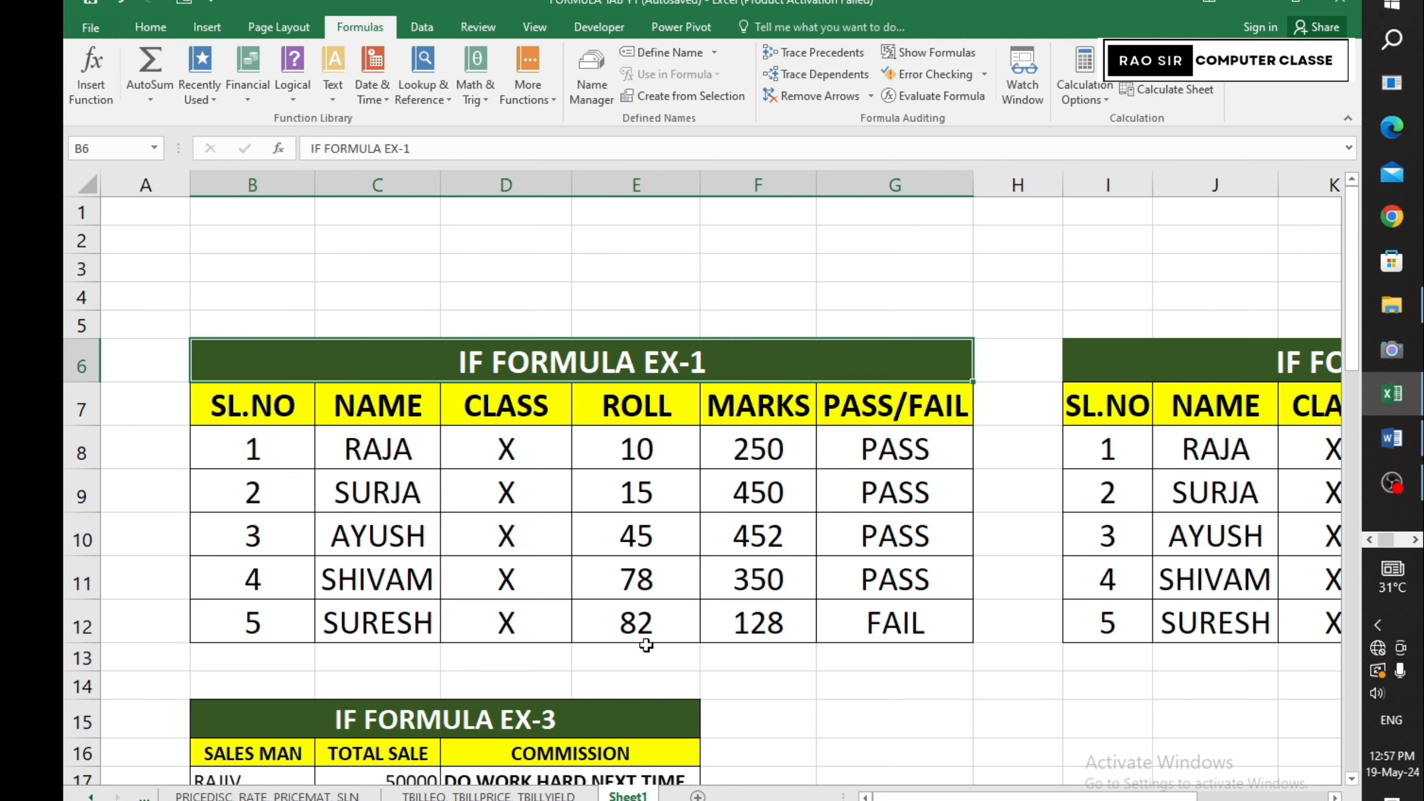
pyautogui.scroll(-1, 488, 379)
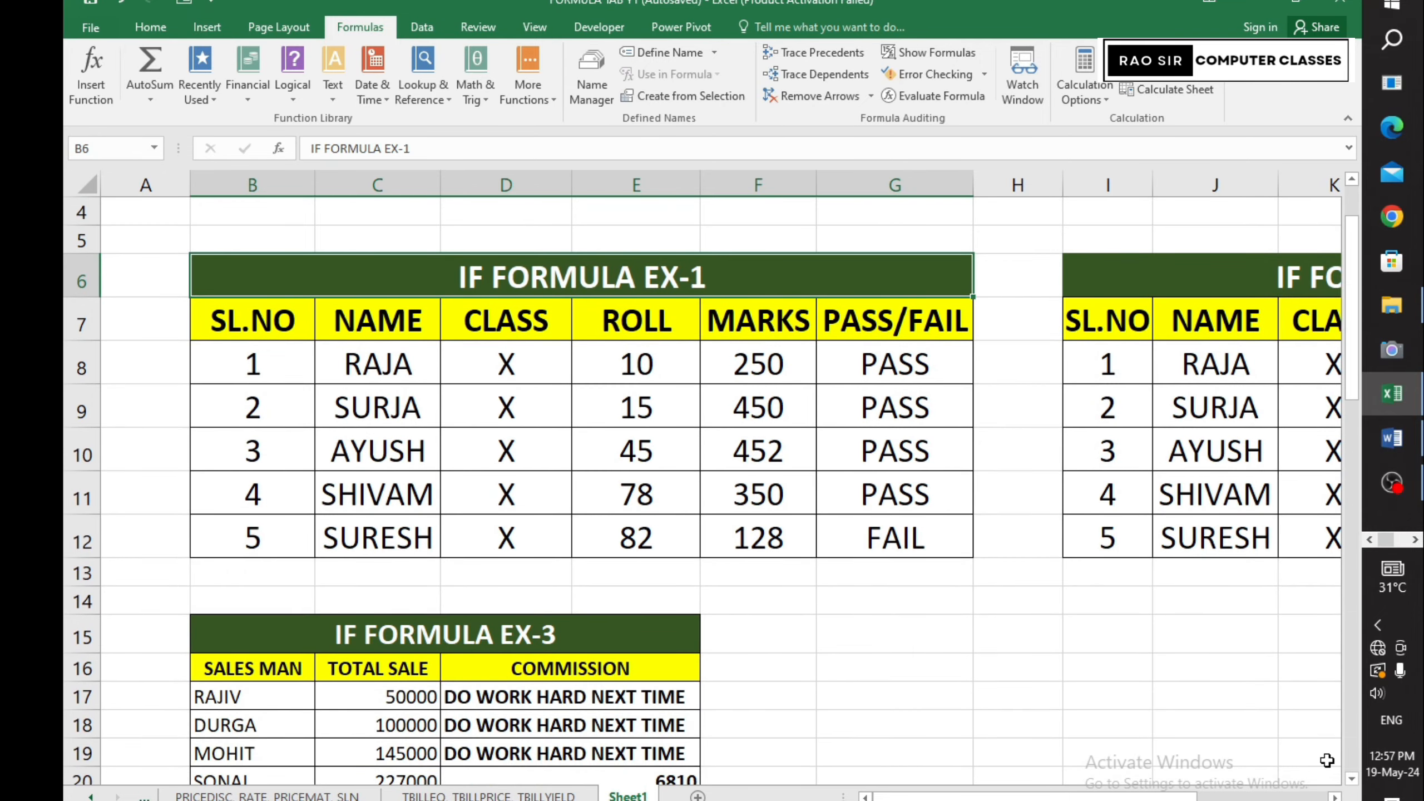
pyautogui.scroll(3, 700, 477)
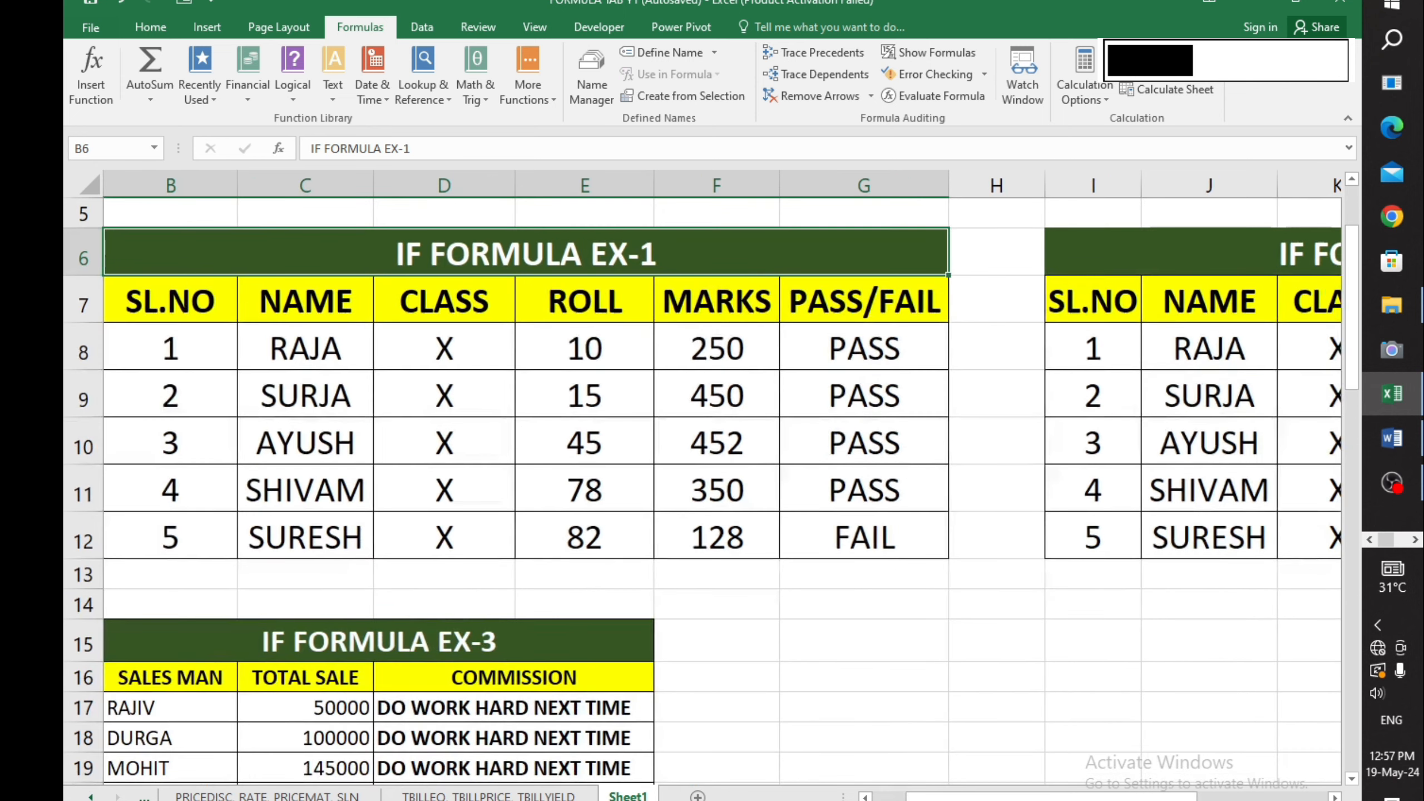
pyautogui.moveTo(986, 798); pyautogui.dragTo(812, 788)
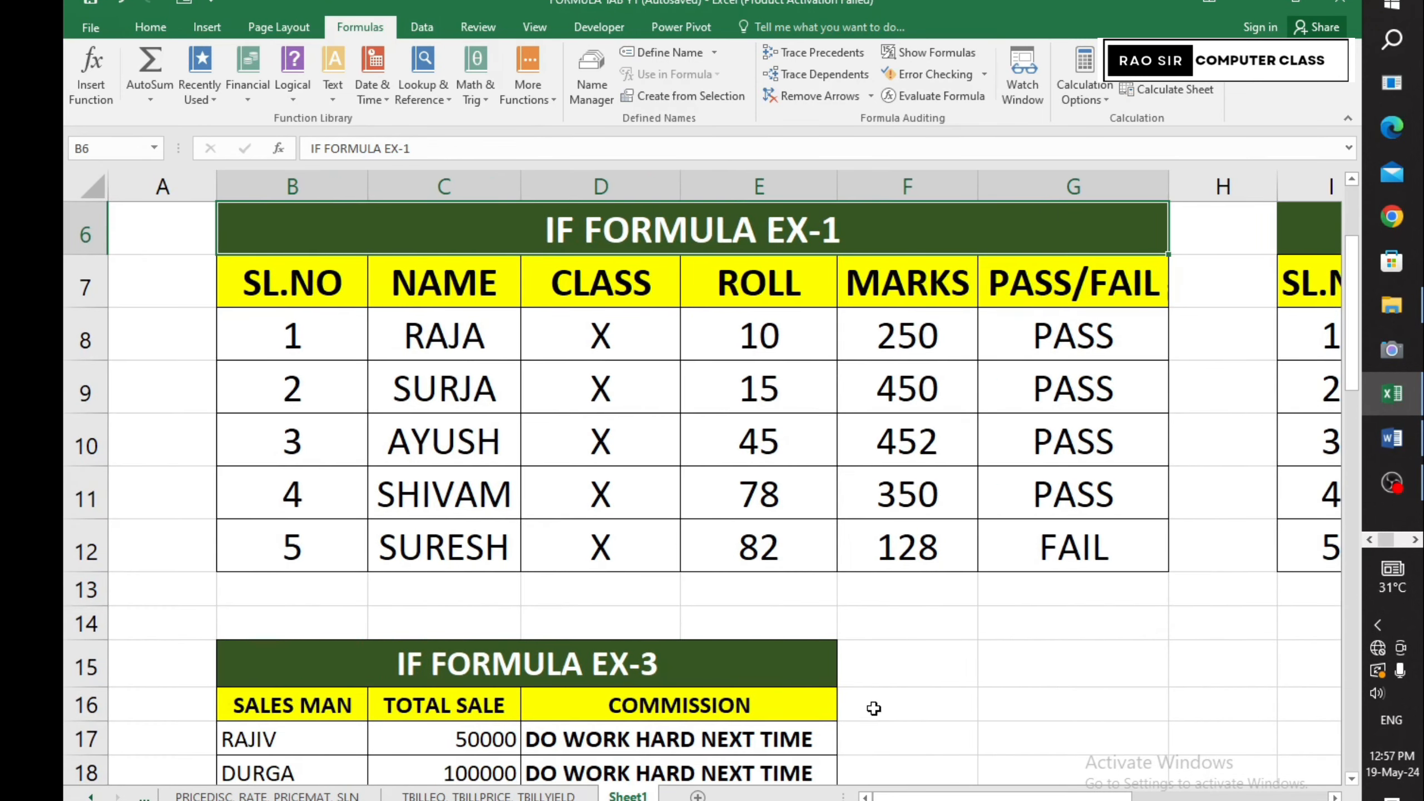
pyautogui.scroll(1, 912, 623)
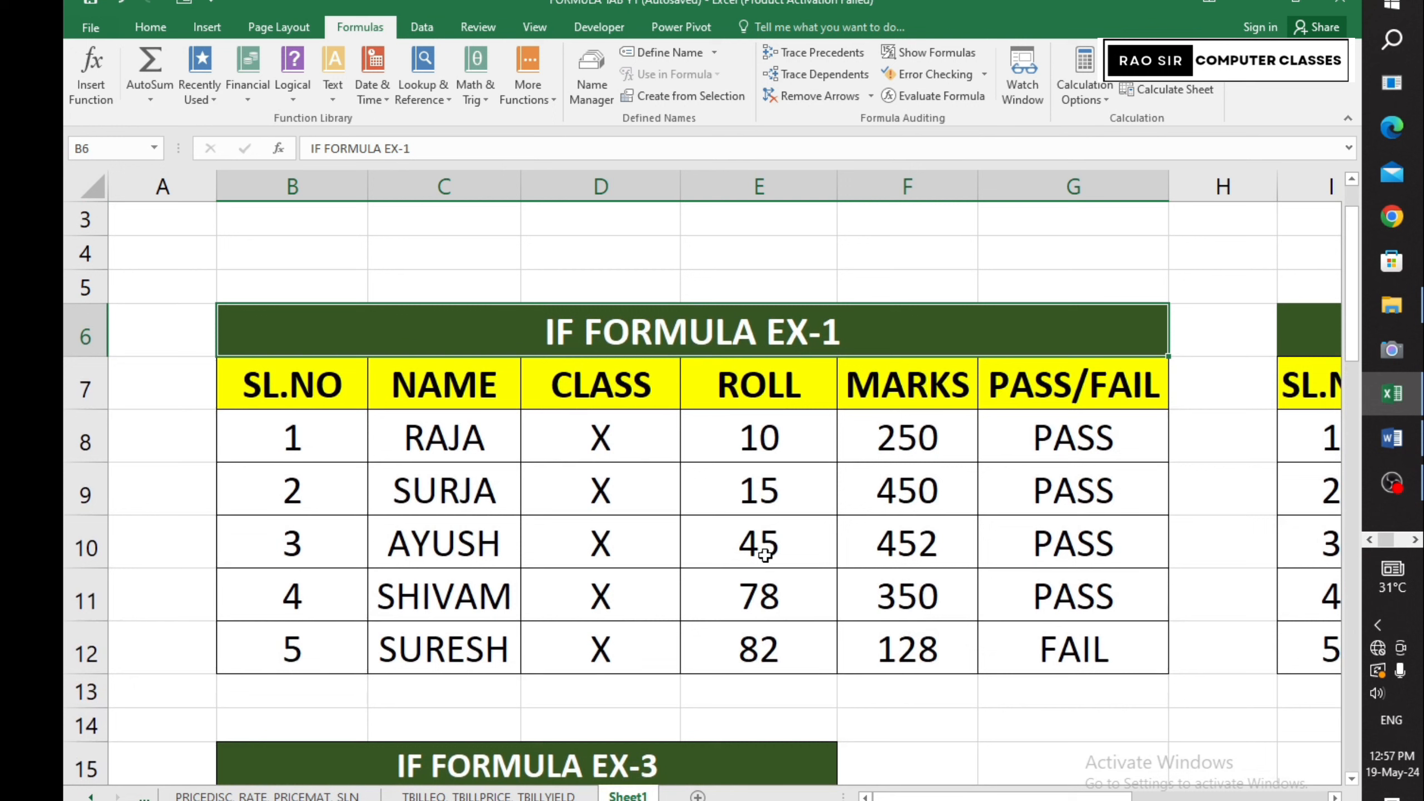
# - Review the SL.NO, NAME, CLASS, ROLL and MARKS data in rows 8 to 12 of the IF FORMULA EX-1 table
pyautogui.moveTo(326, 431); pyautogui.dragTo(311, 651)
pyautogui.moveTo(474, 418); pyautogui.dragTo(477, 648)
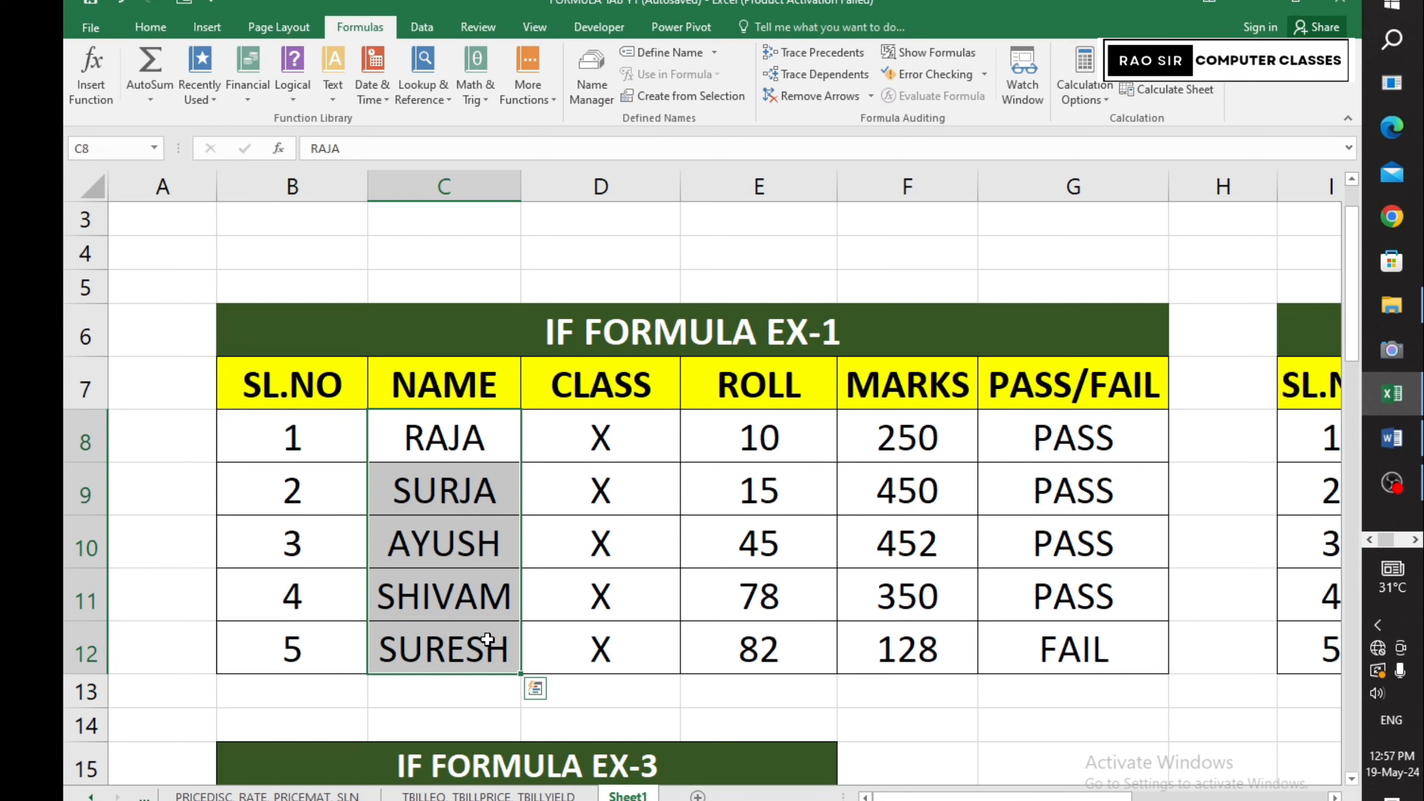
pyautogui.moveTo(602, 438); pyautogui.dragTo(606, 648)
pyautogui.moveTo(735, 443); pyautogui.dragTo(731, 646)
pyautogui.moveTo(891, 440); pyautogui.dragTo(903, 646)
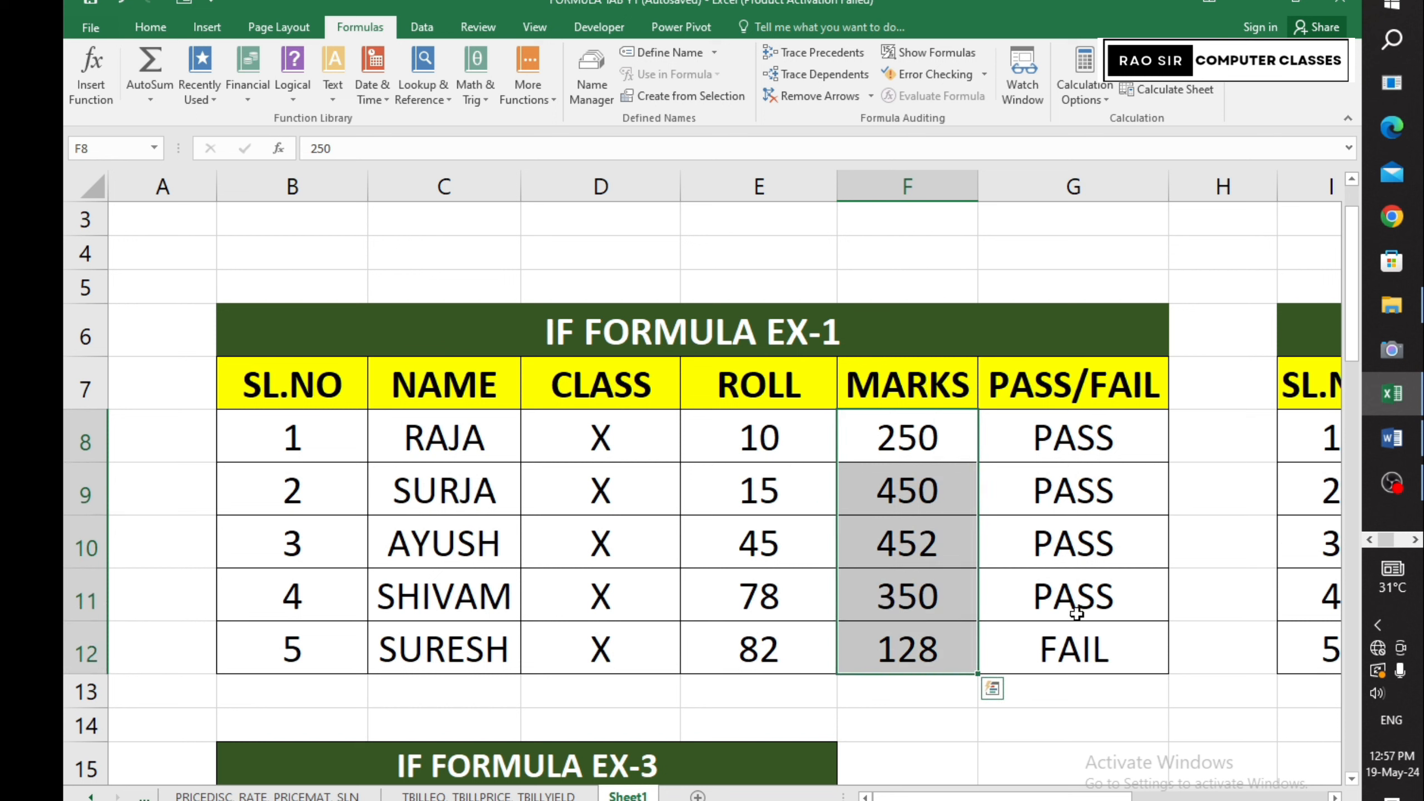
# - Clear the PASS/FAIL results in G8:G12 of the IF FORMULA EX-1 table
pyautogui.moveTo(1042, 449); pyautogui.dragTo(1050, 641)
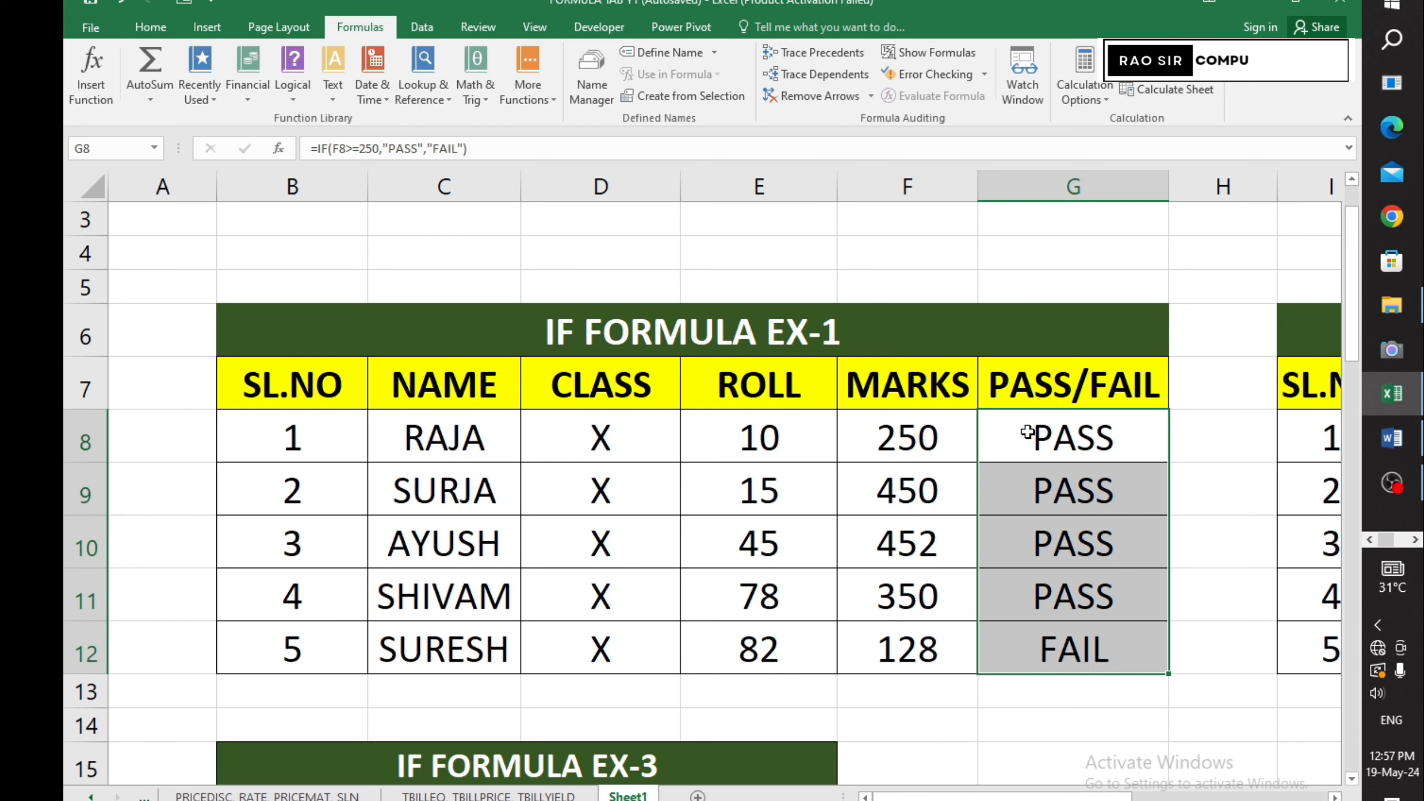
pyautogui.moveTo(1027, 432); pyautogui.dragTo(1046, 645)
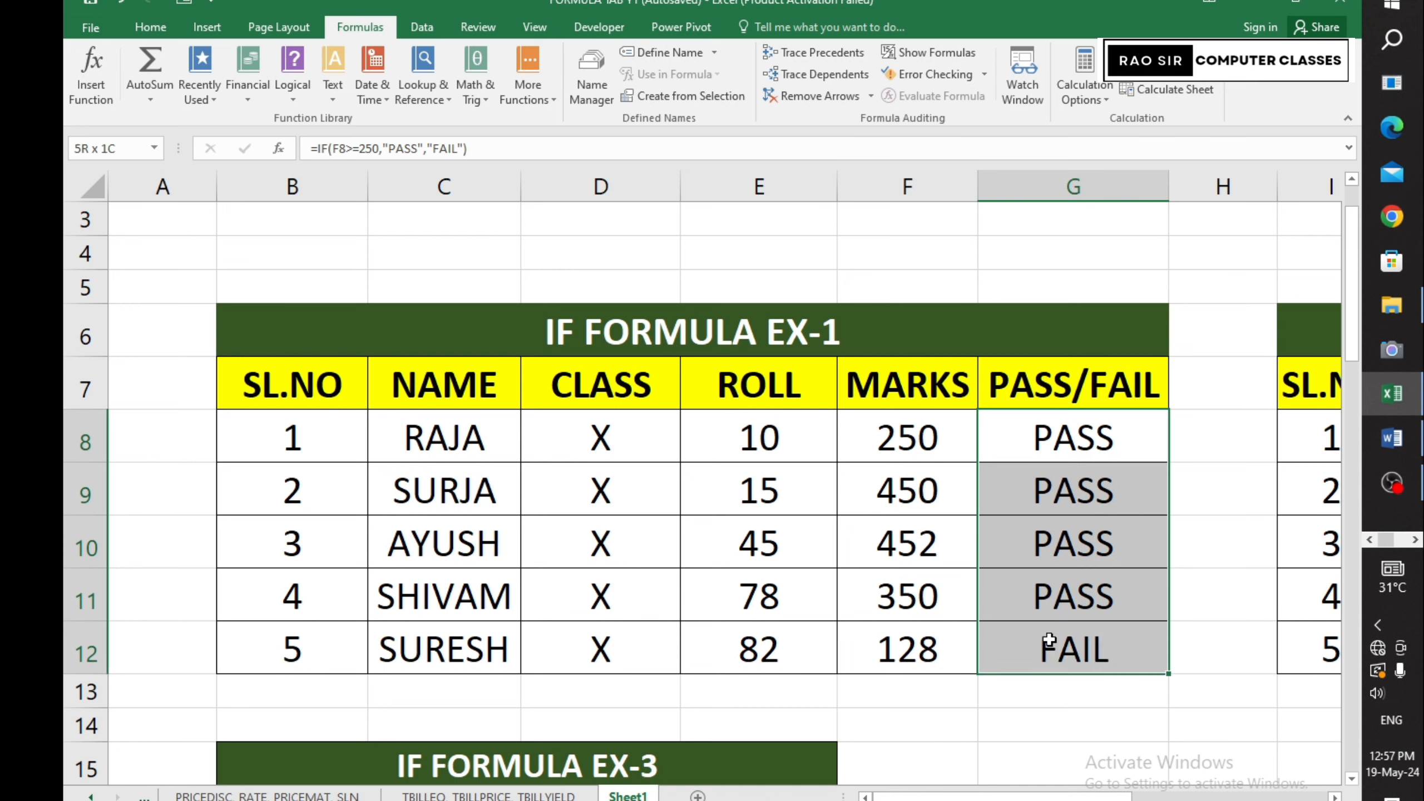
pyautogui.press('Delete')
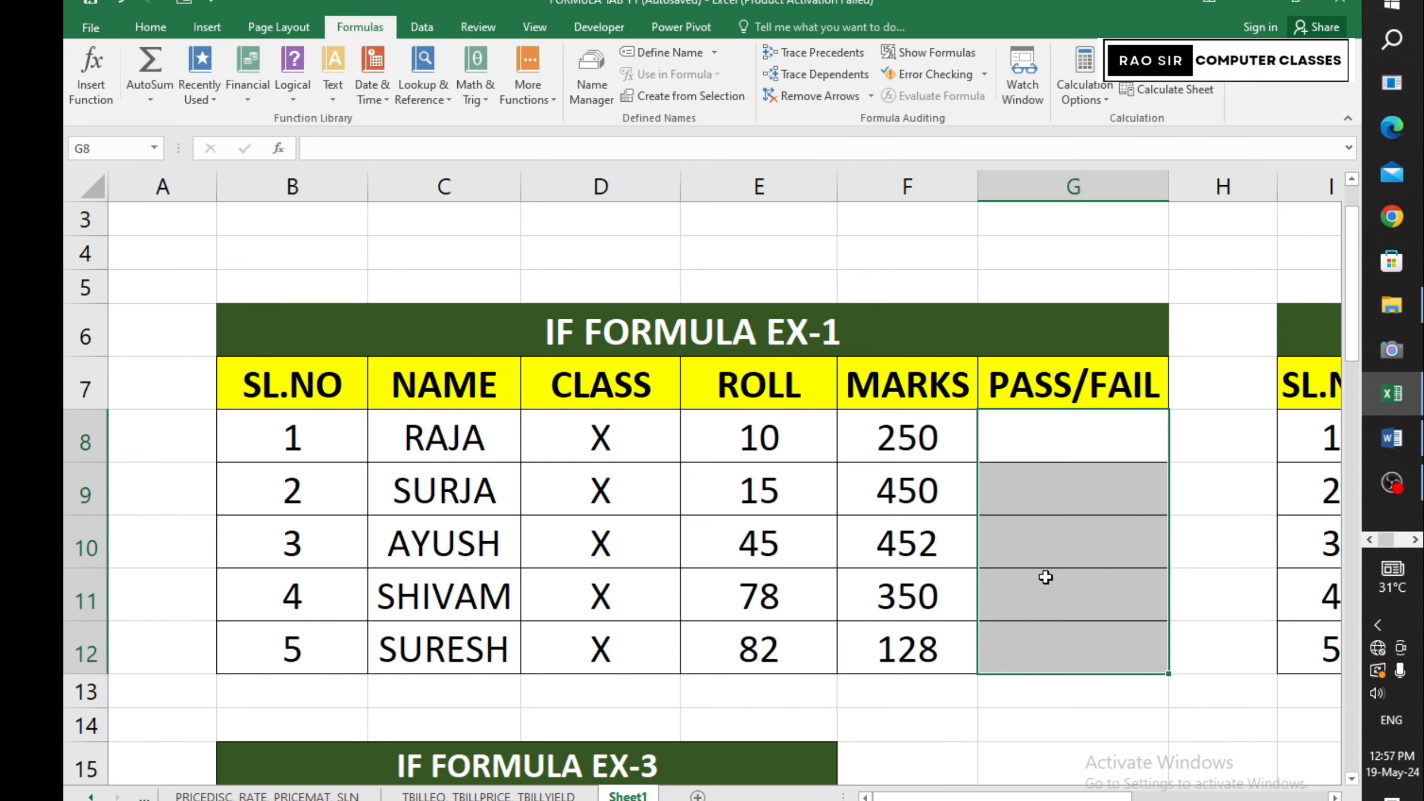
# - Start an IF formula in G8 with the logical test F8>=250
pyautogui.press('Up')
pyautogui.press('Down')
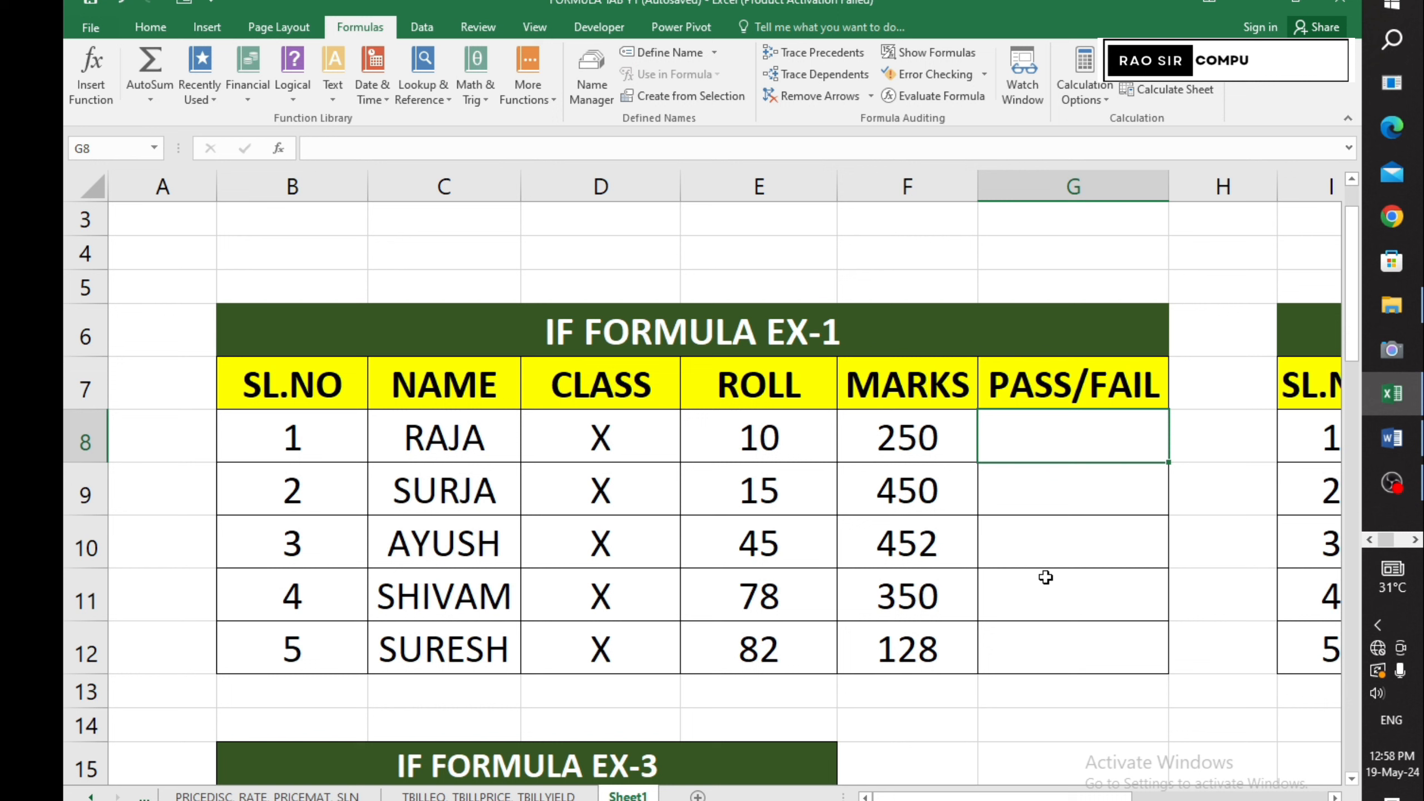
pyautogui.write('=IF')
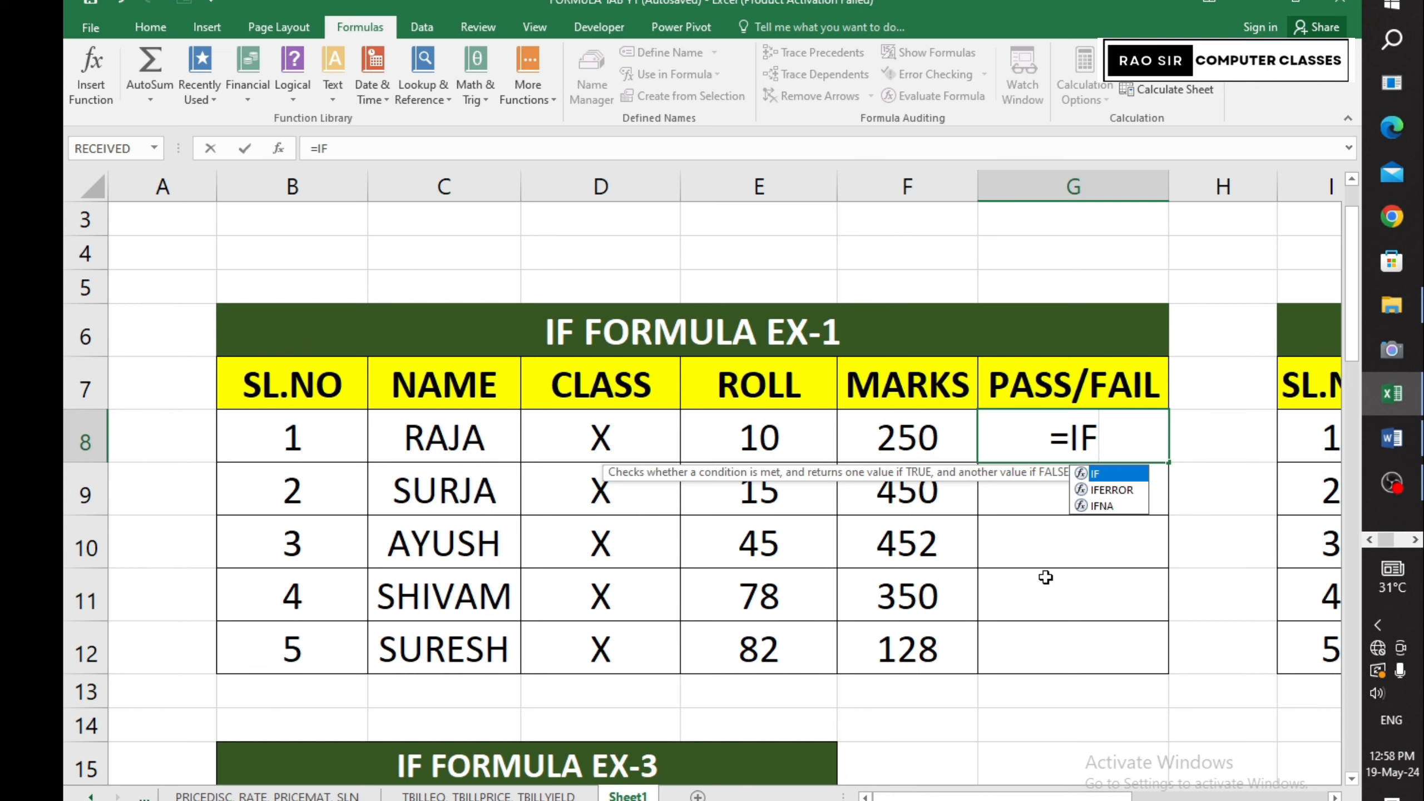
pyautogui.write('(')
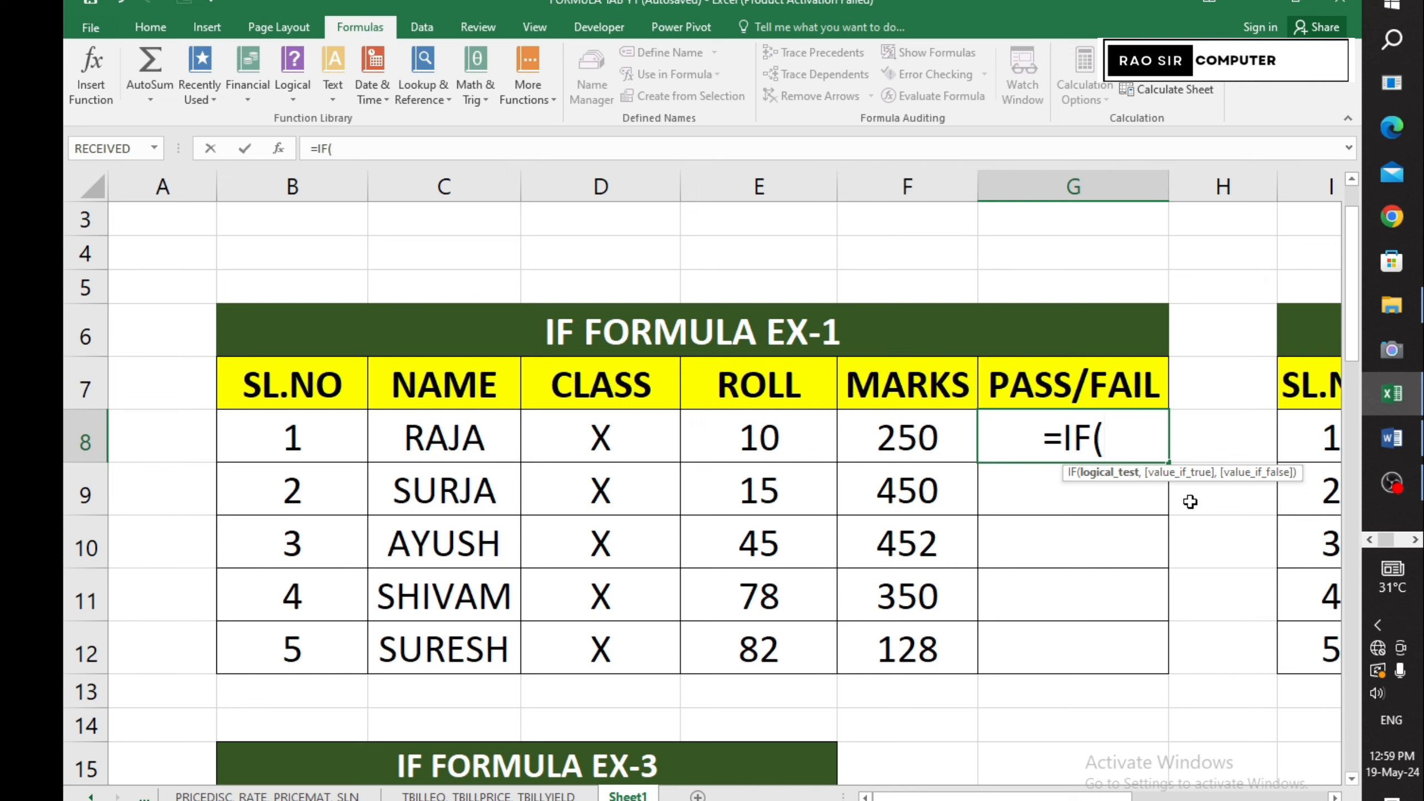
pyautogui.write('F8')
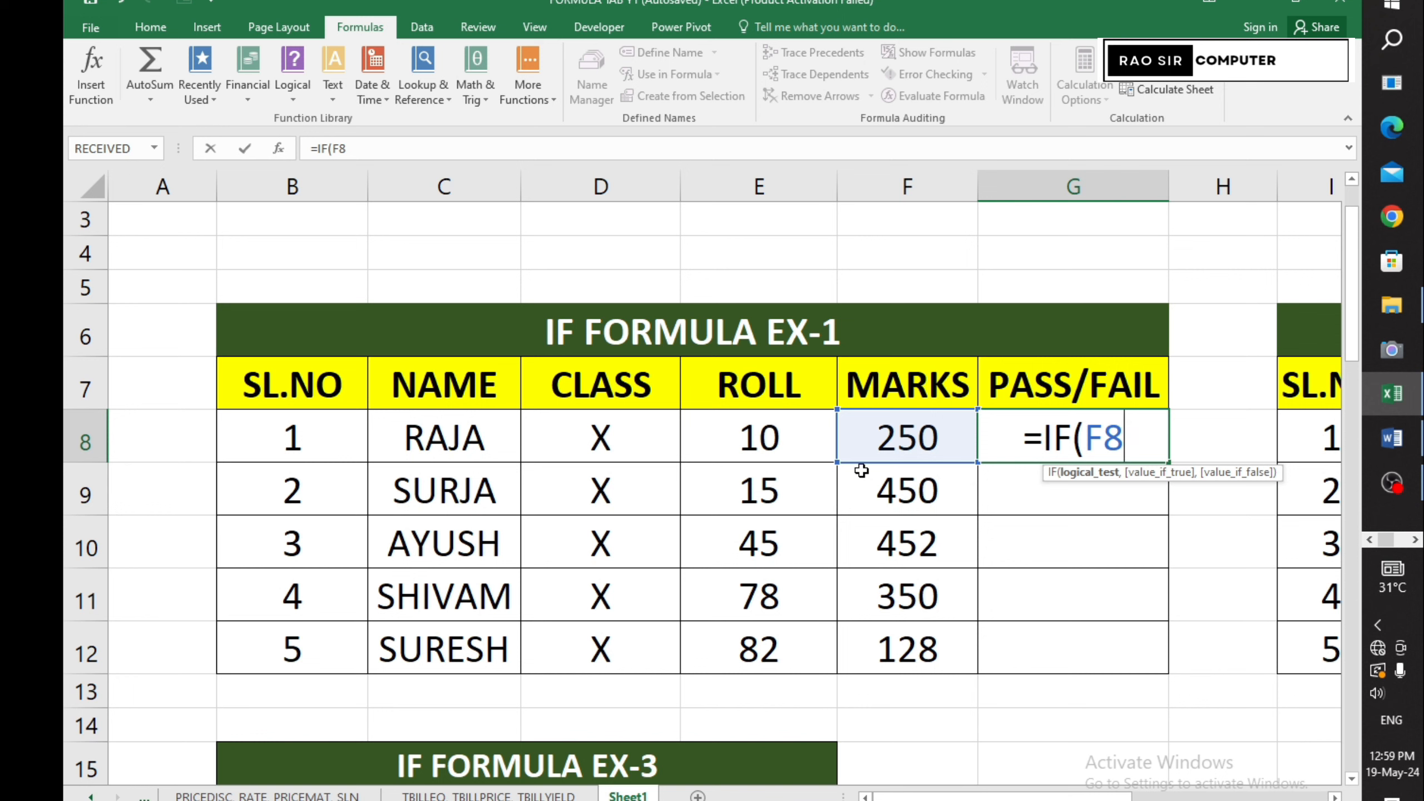
pyautogui.hscroll(1, 1000, 621)
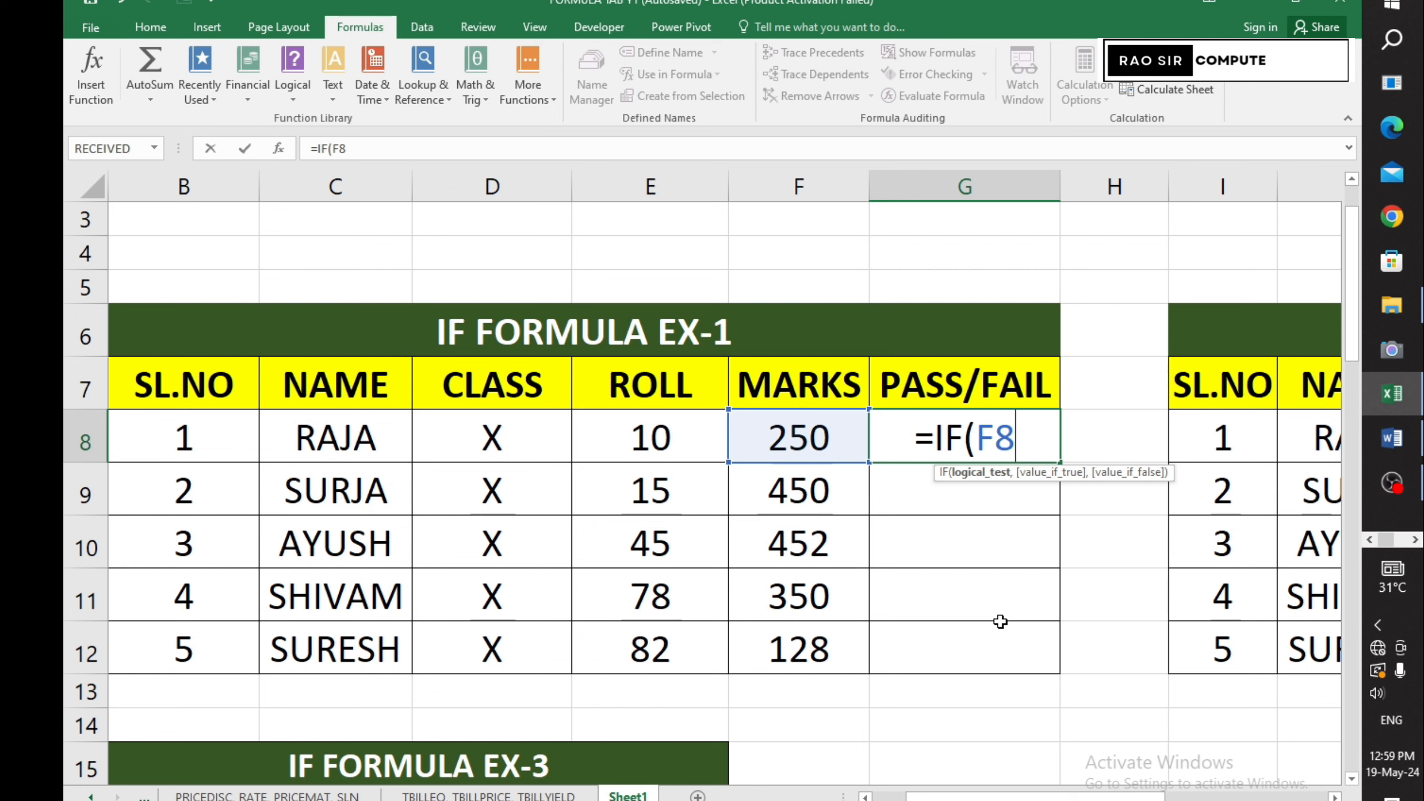
pyautogui.write('>')
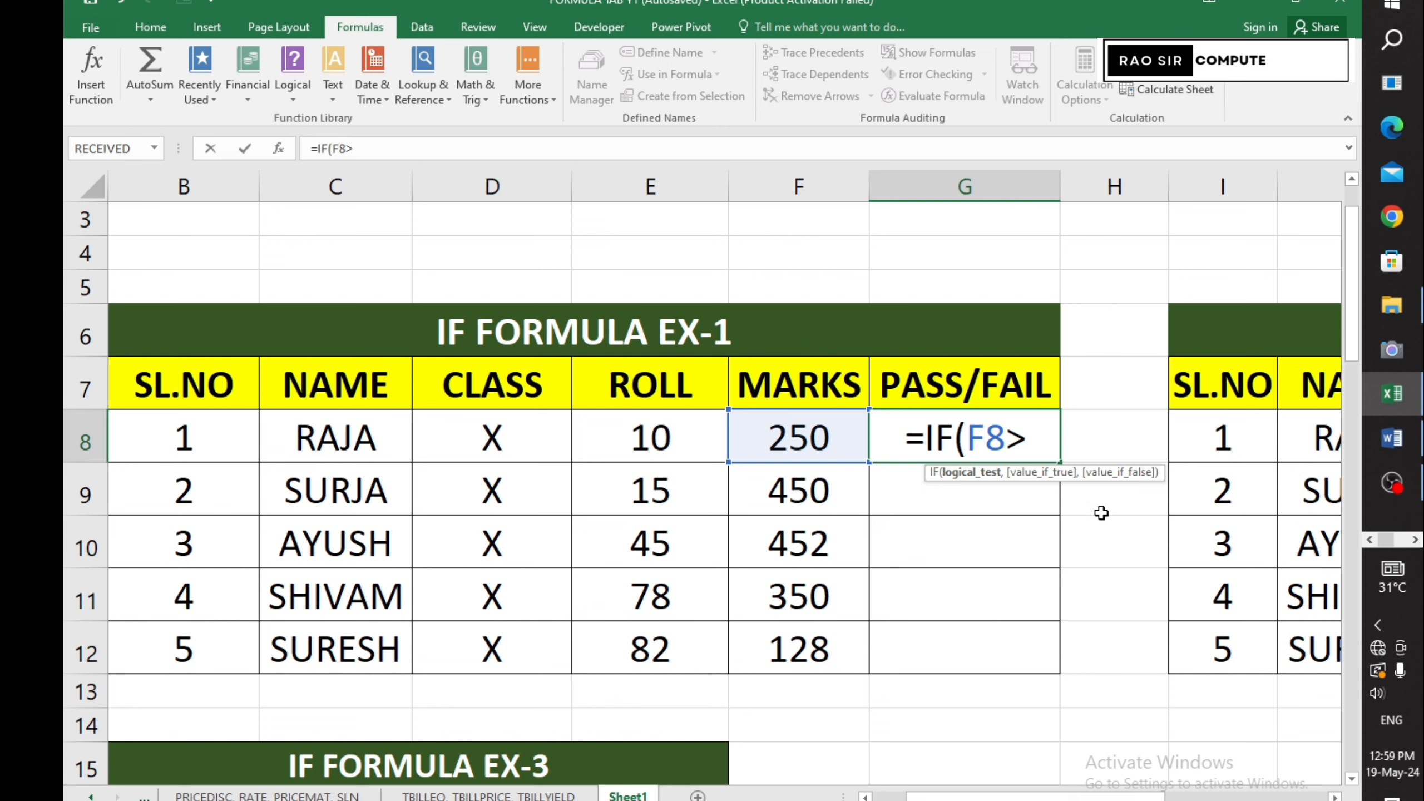
pyautogui.write('=')
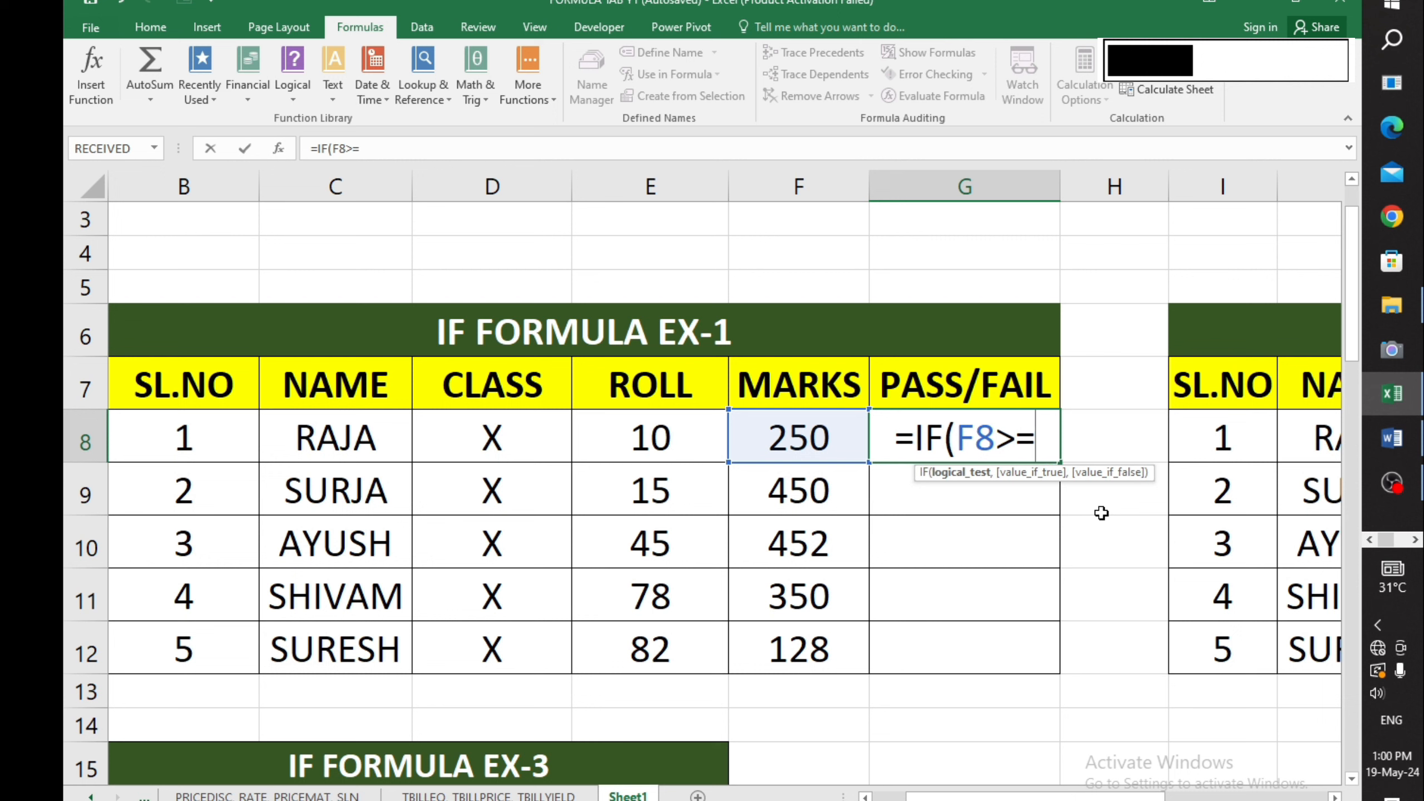
pyautogui.write('2')
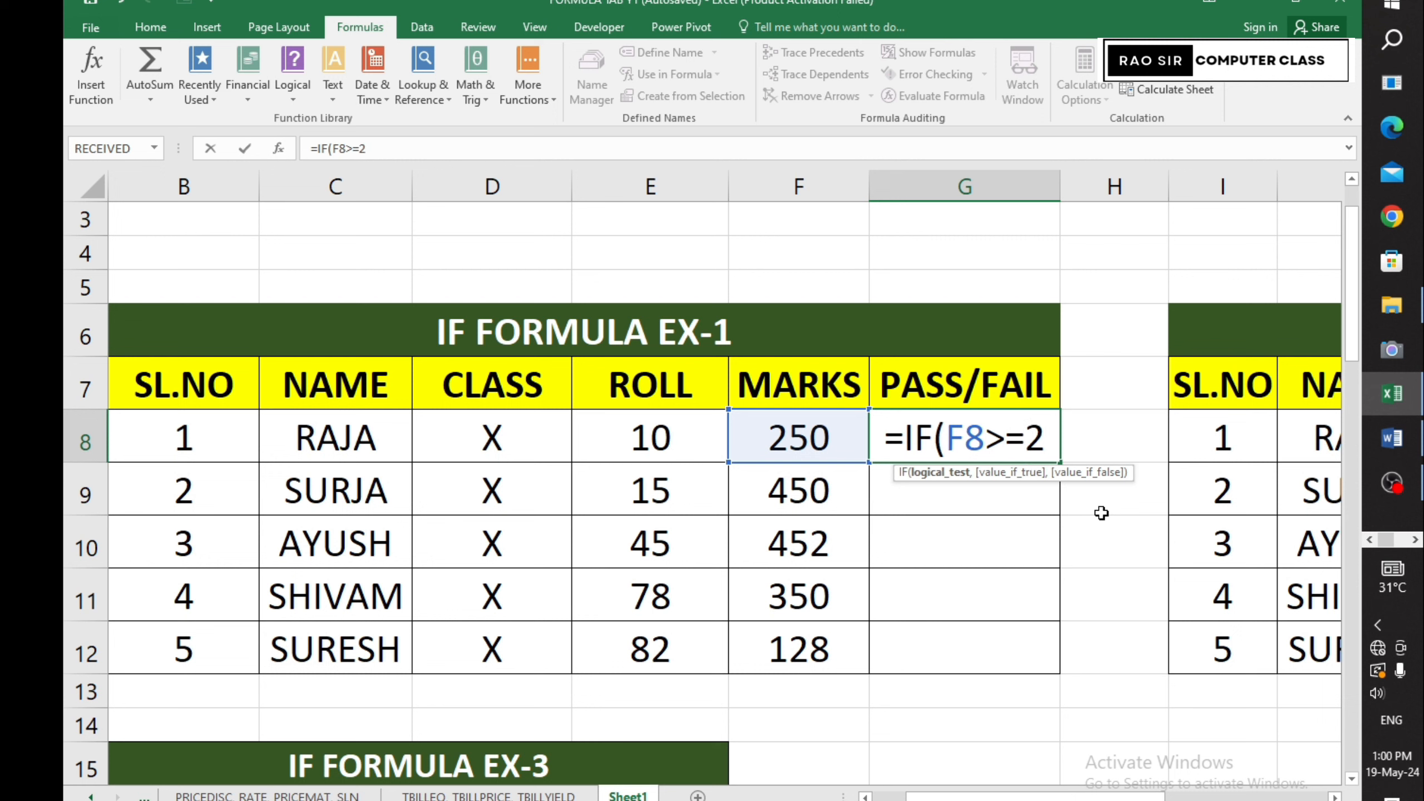
pyautogui.write('50')
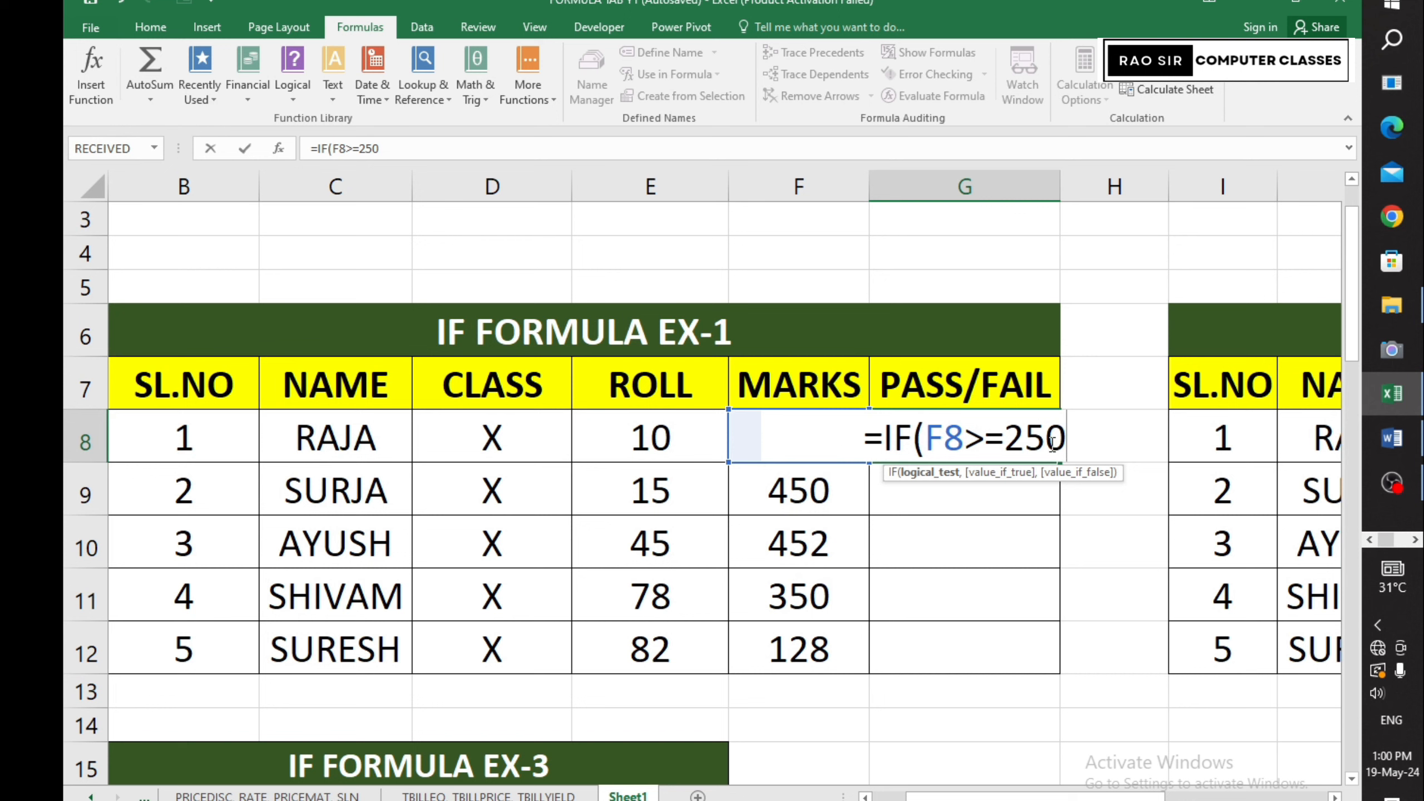
# - Change the logical test of the IF formula in G8 to F8>=260
pyautogui.press('BackSpace')
pyautogui.press('BackSpace')
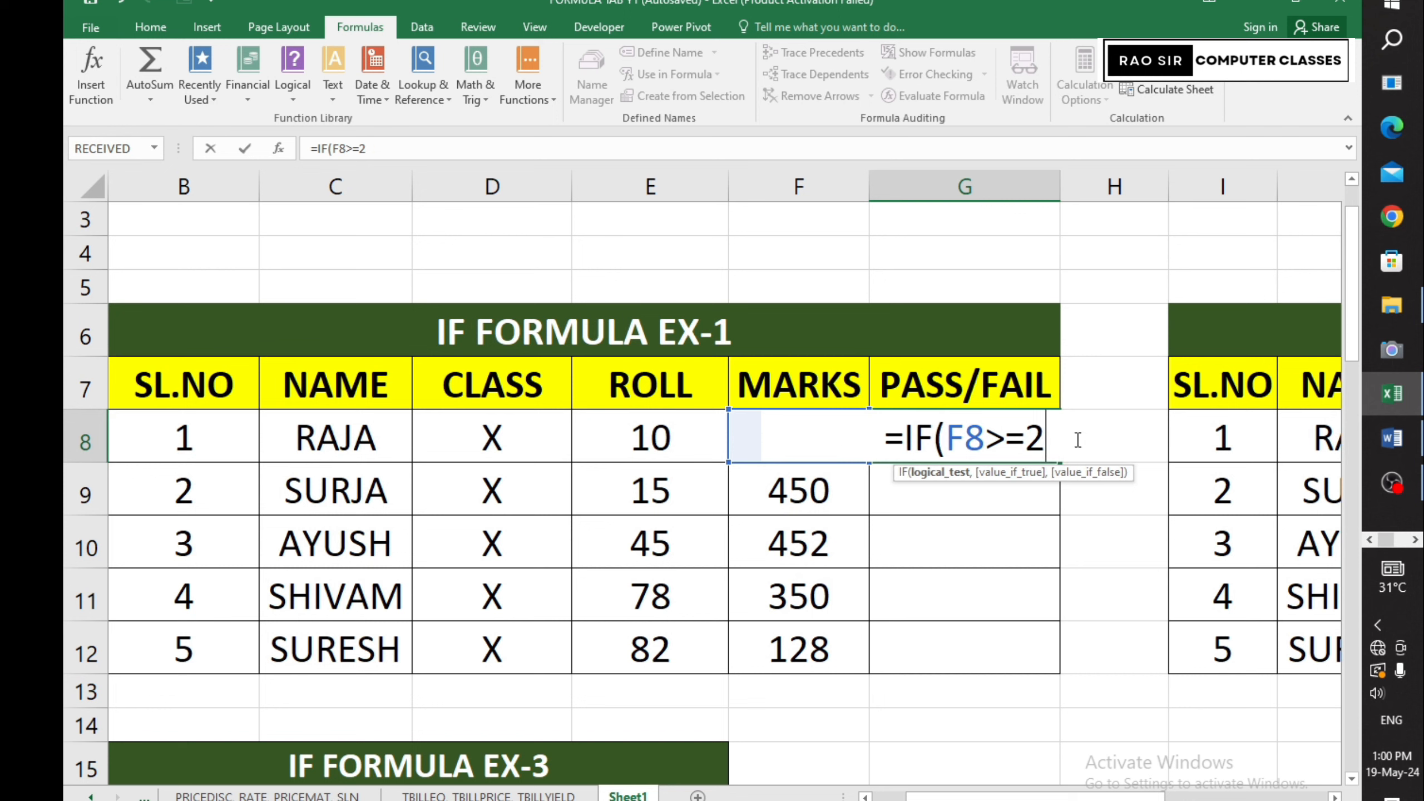
pyautogui.write('60')
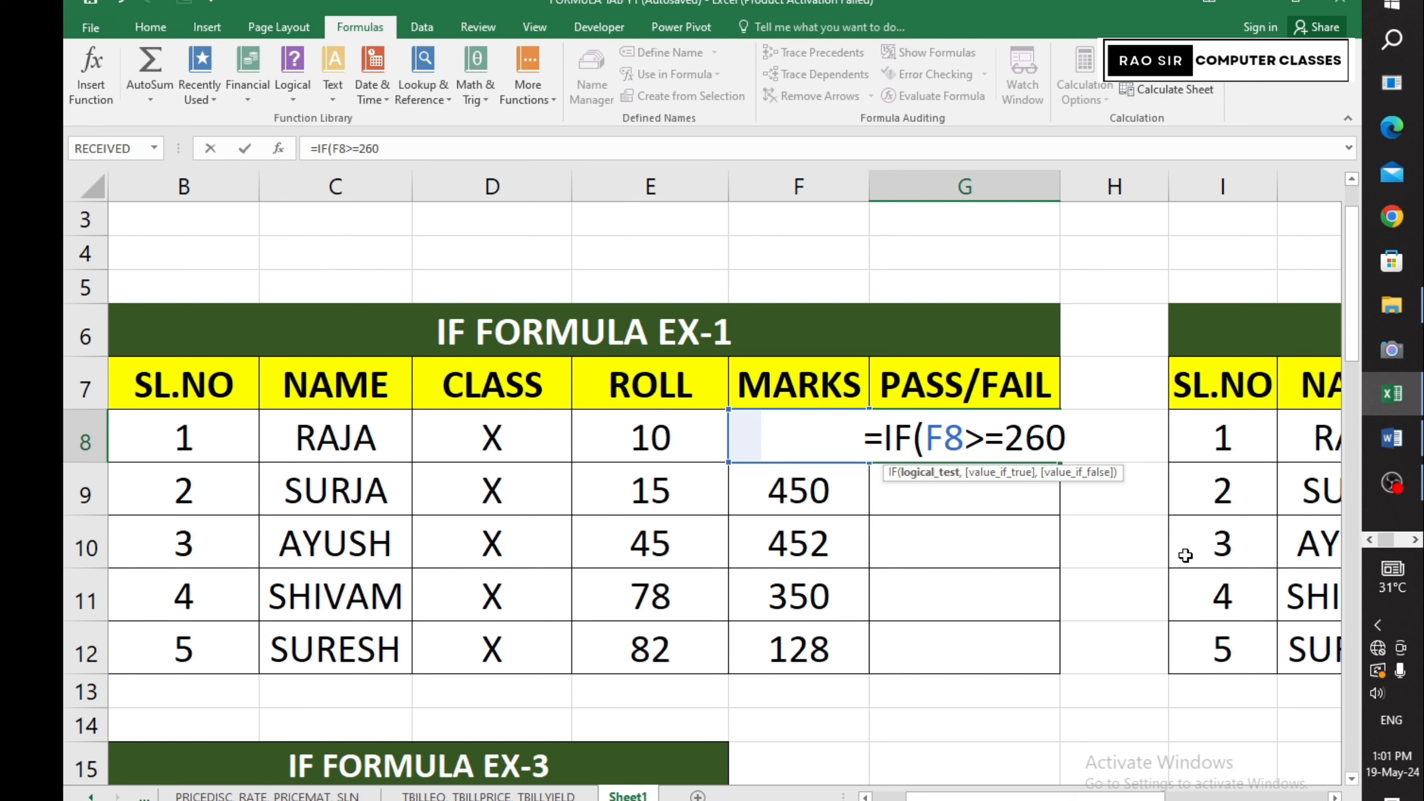
pyautogui.write(',')
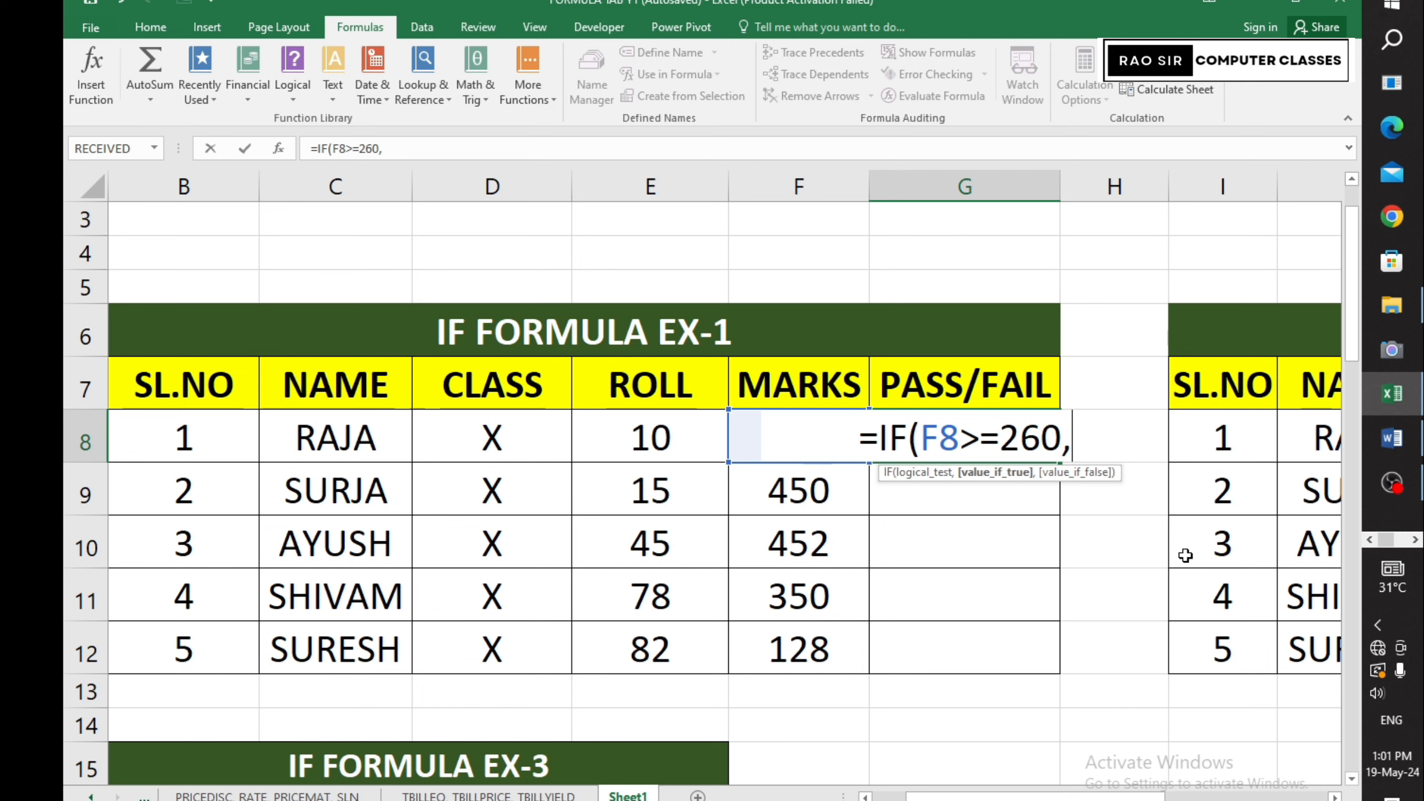
# - Complete the G8 formula with "PASS" as the value if true and "FAIL" as the value if false
pyautogui.write('"')
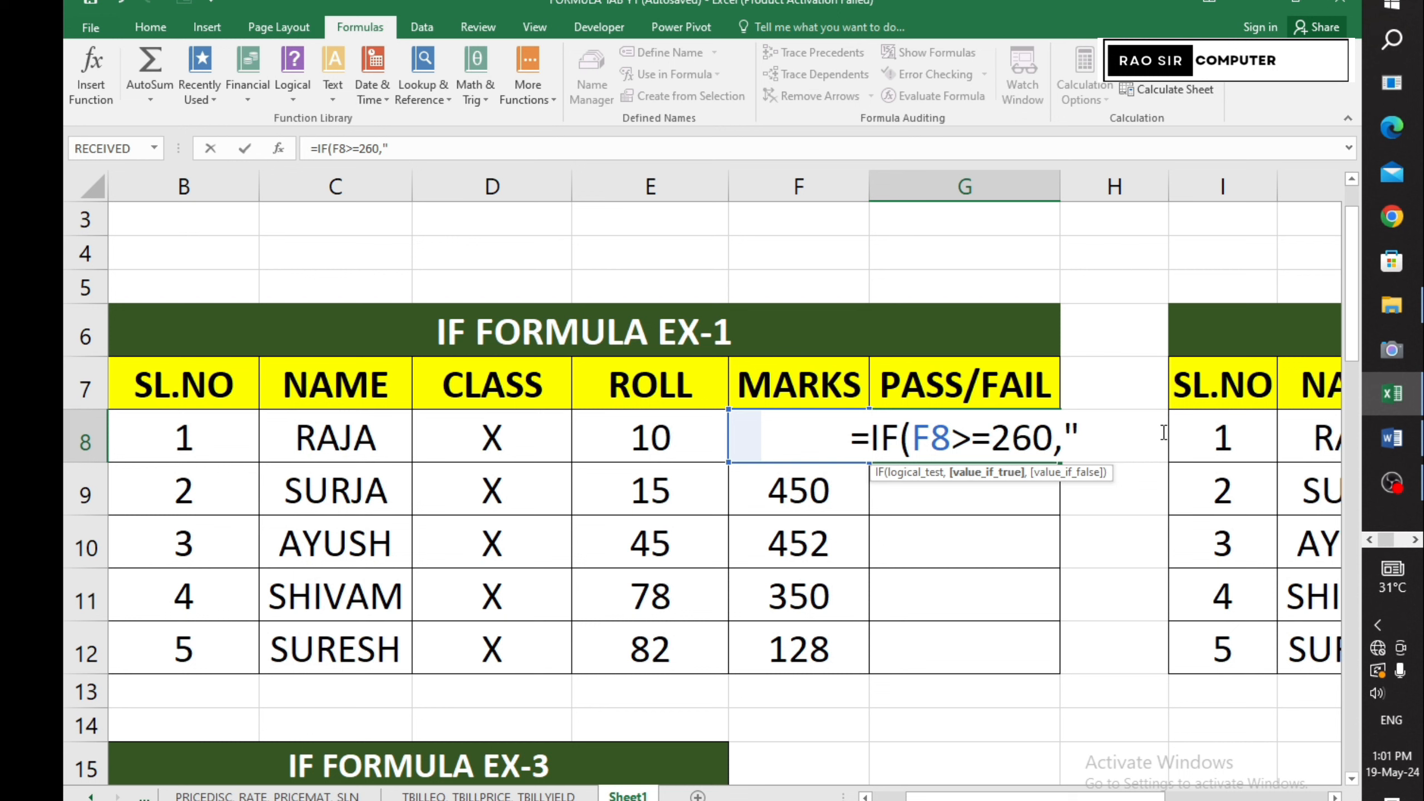
pyautogui.write('PASS')
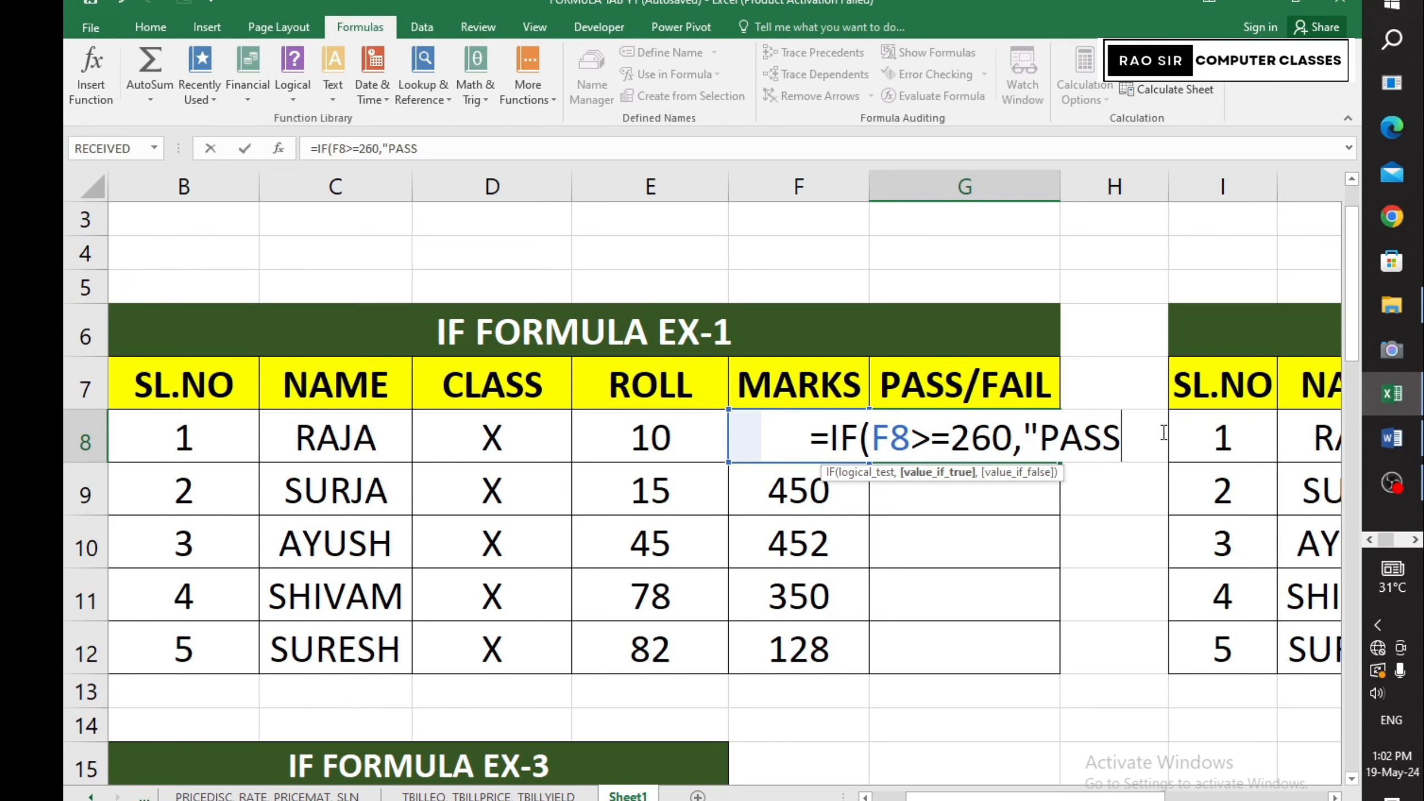
pyautogui.write('",')
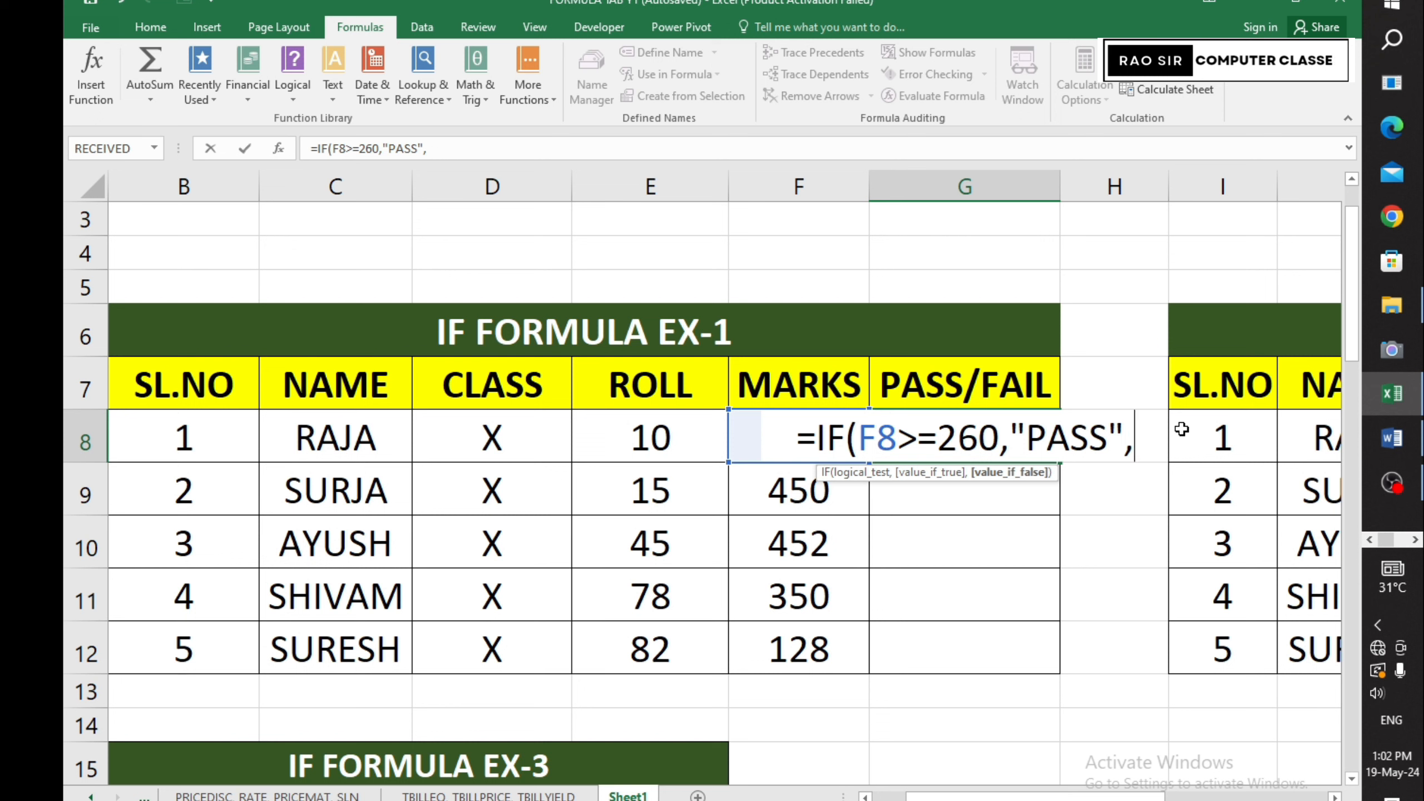
pyautogui.write('"')
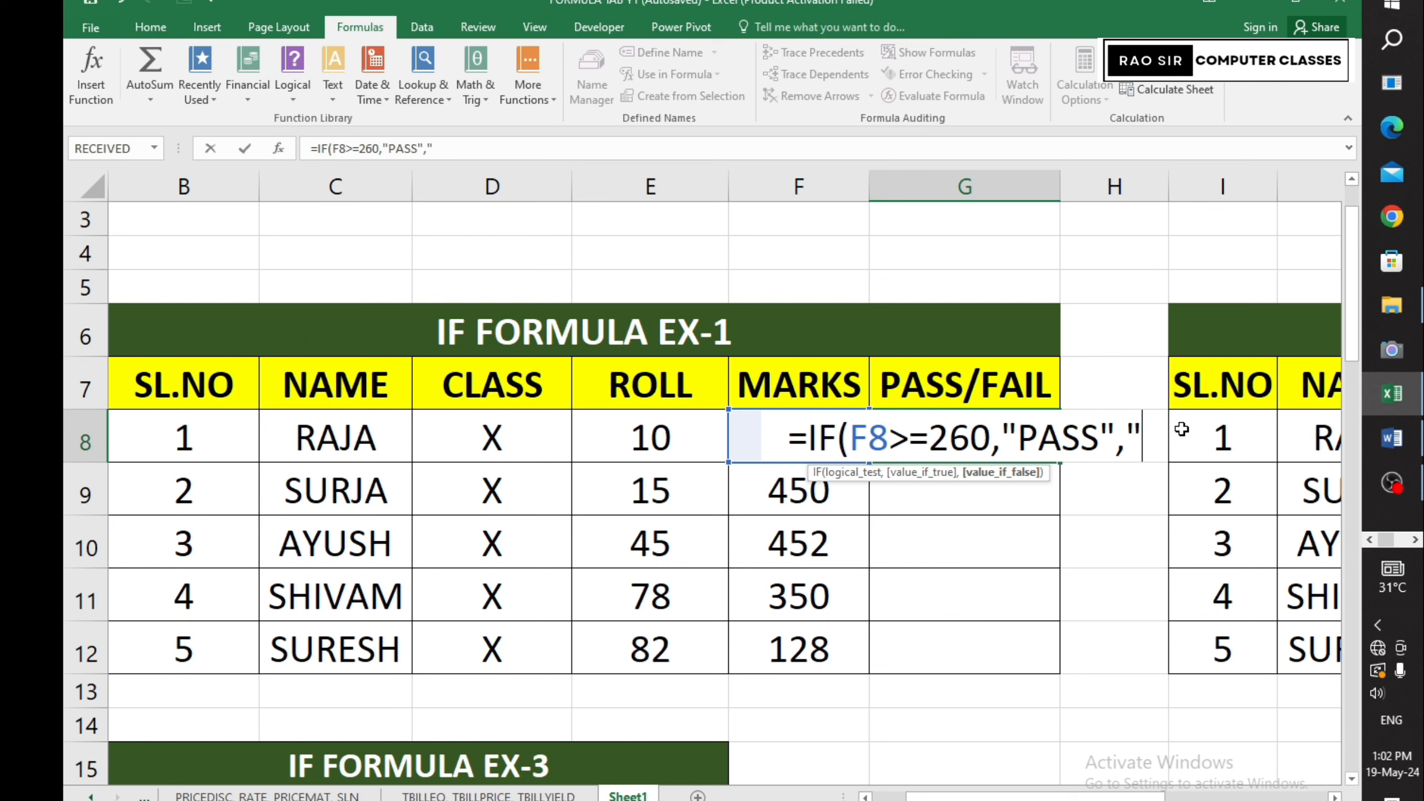
pyautogui.write('FAIL')
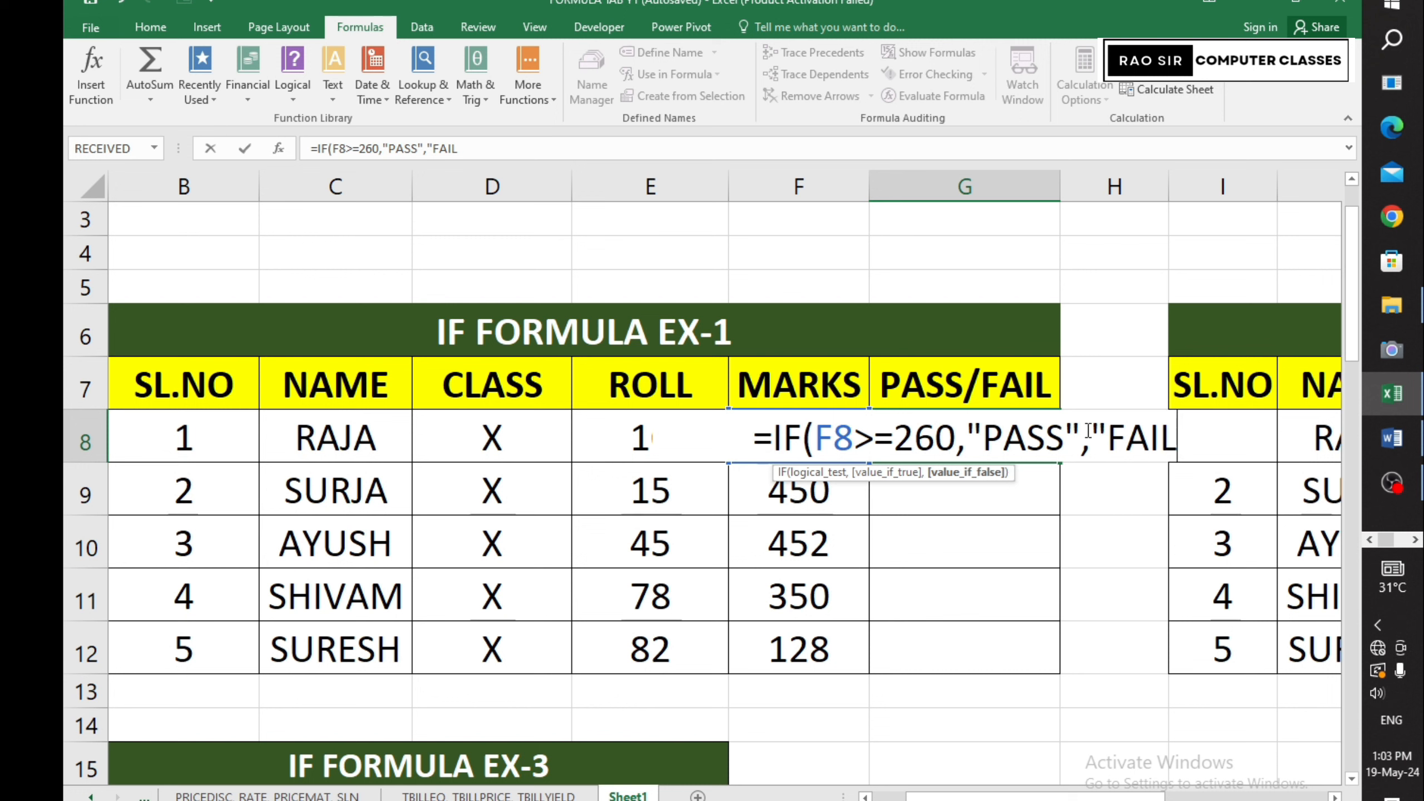
pyautogui.write('"')
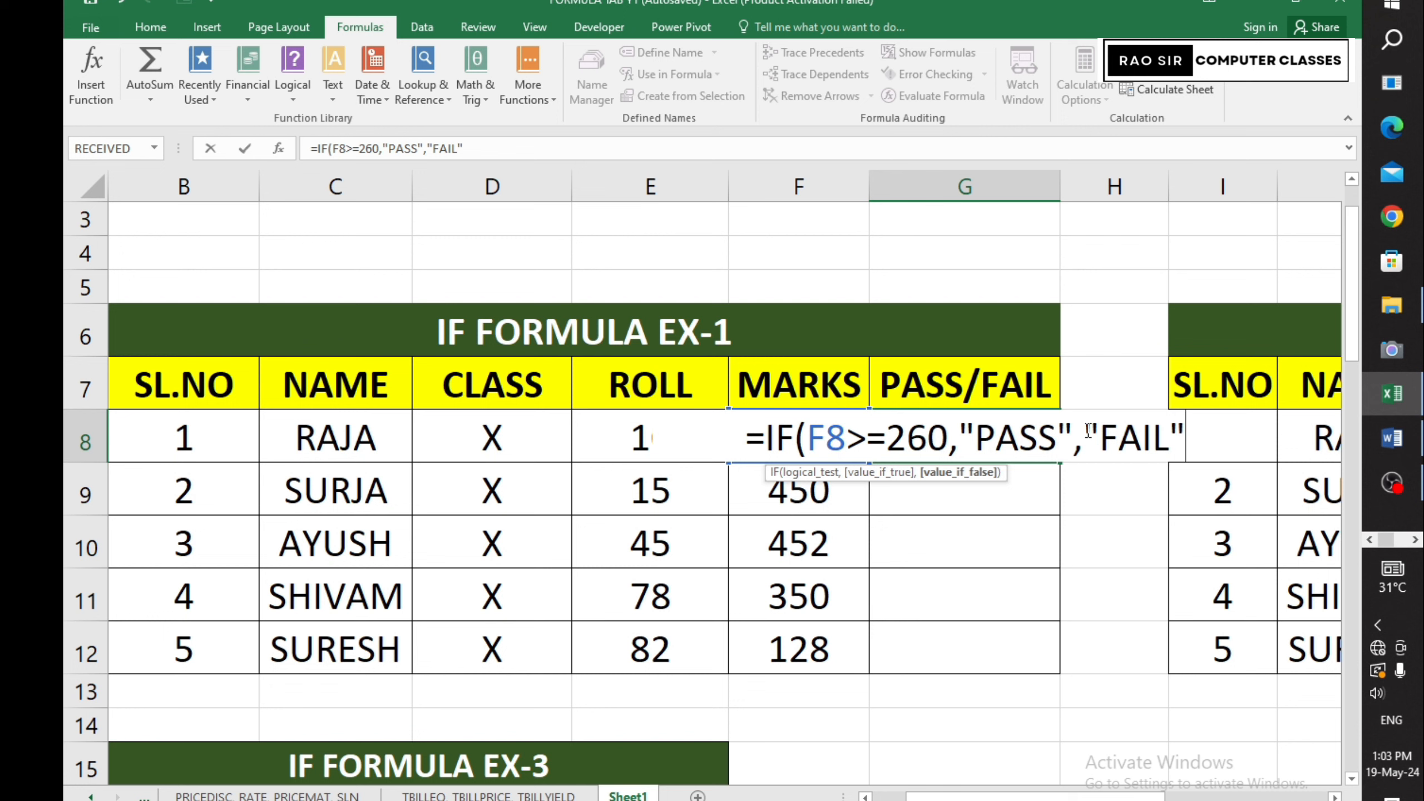
pyautogui.write(')')
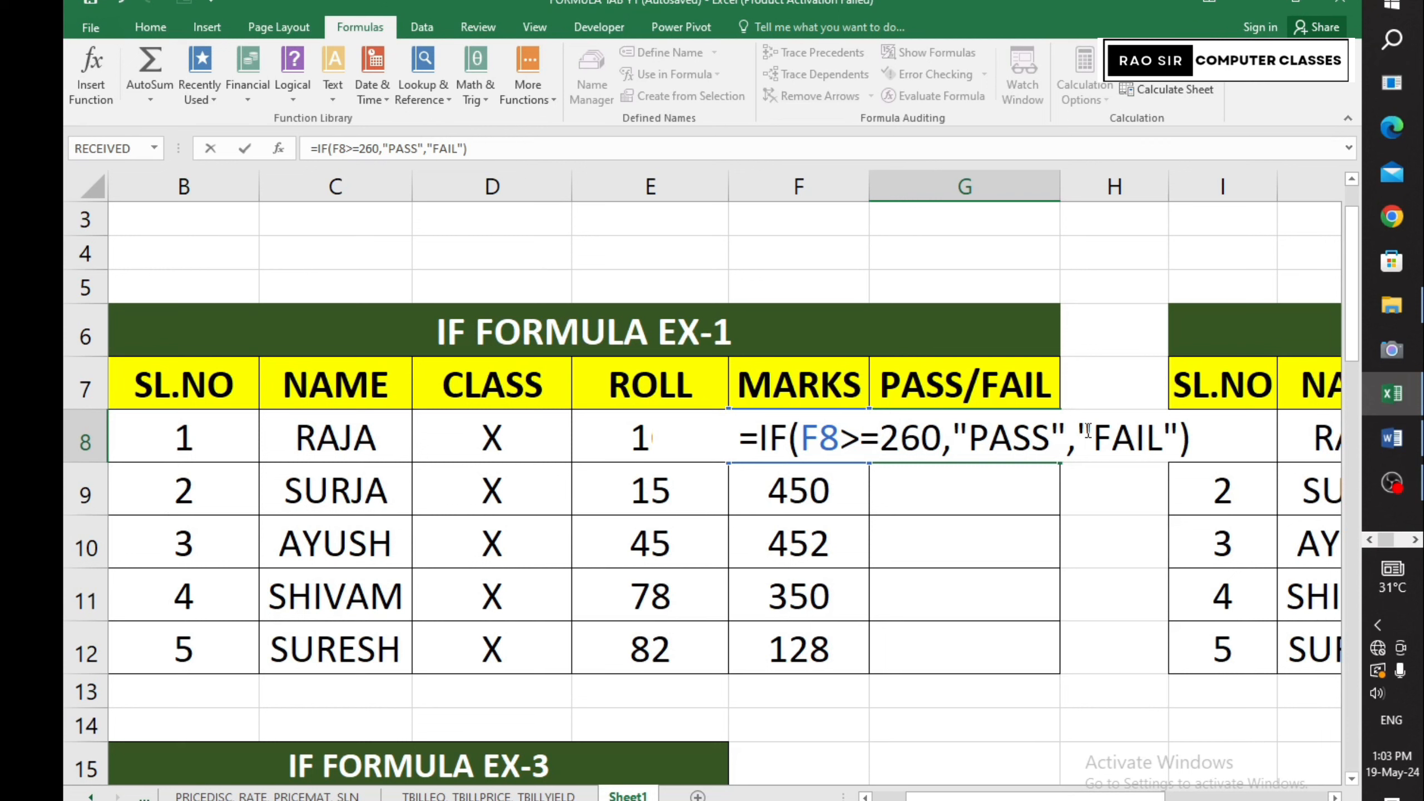
pyautogui.press('Return')
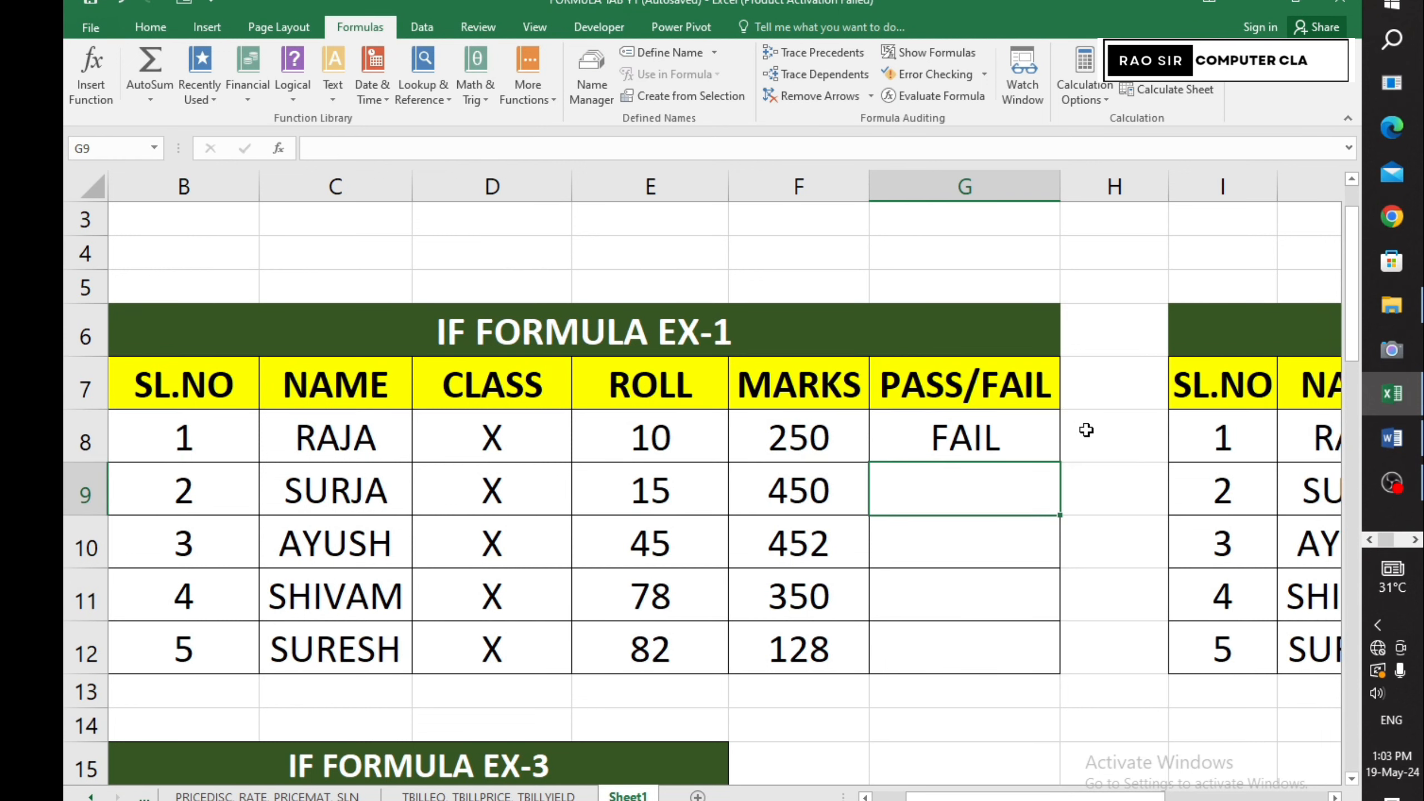
# - Make the PASS/FAIL result in G8 bold and increase its font size to 20
pyautogui.click(963, 448)
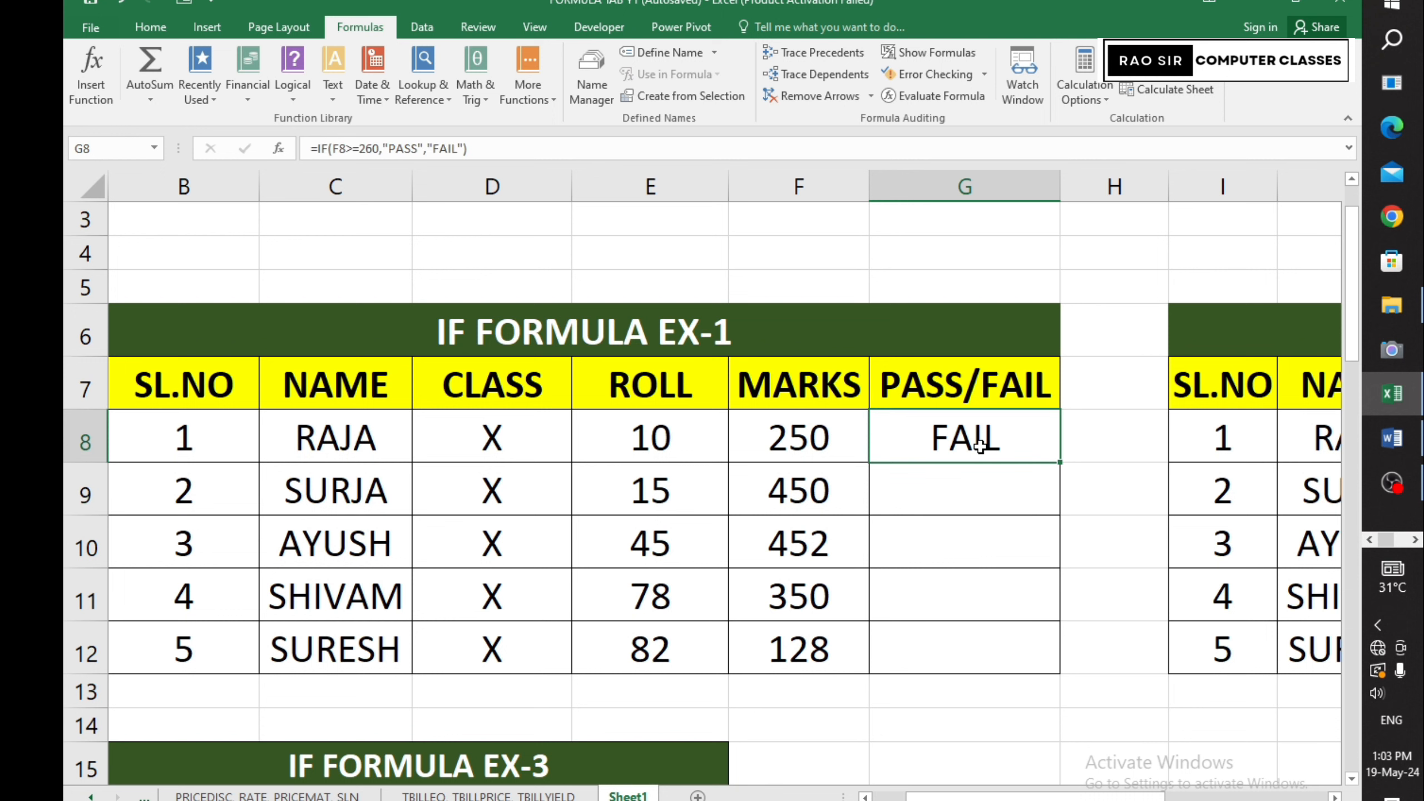
pyautogui.click(151, 26)
pyautogui.click(226, 89)
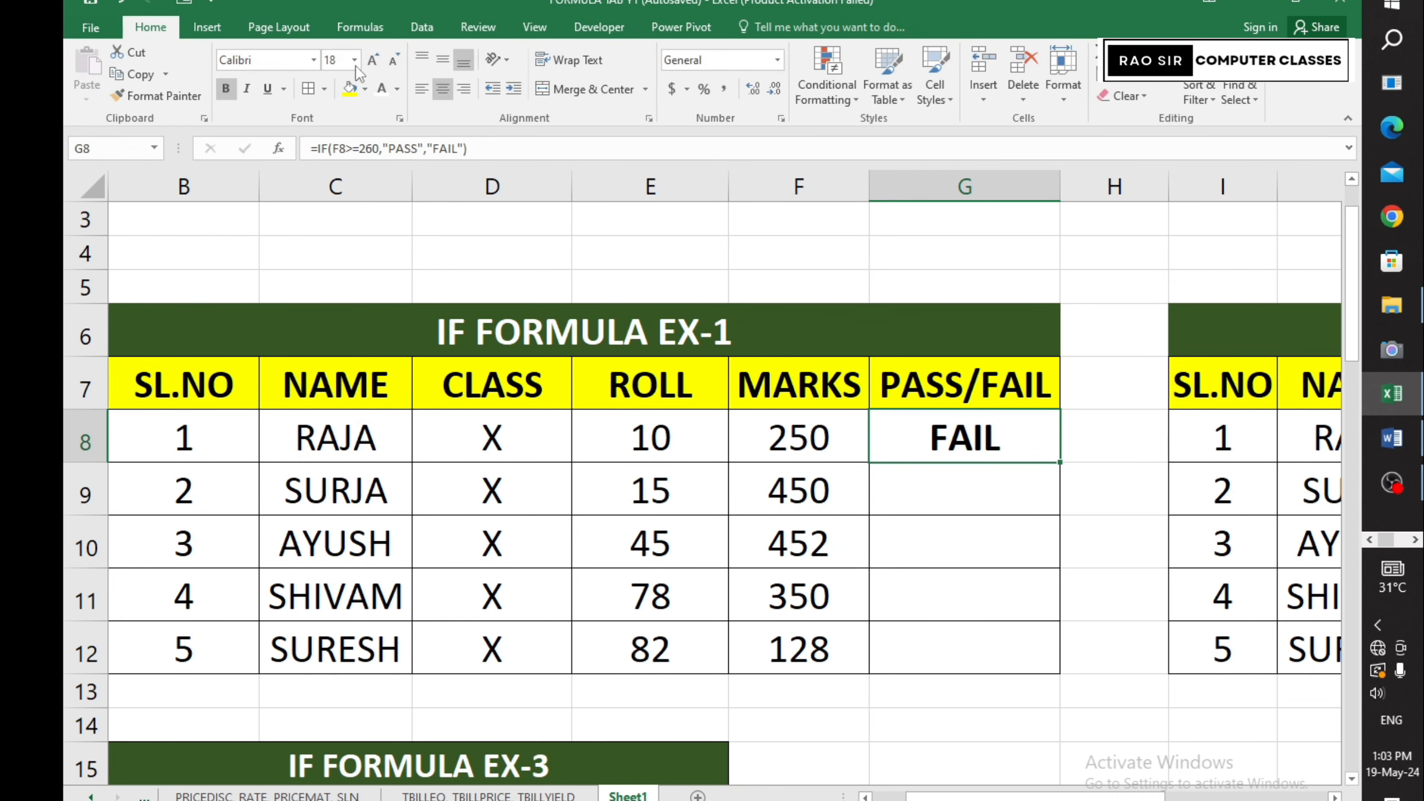
pyautogui.click(372, 60)
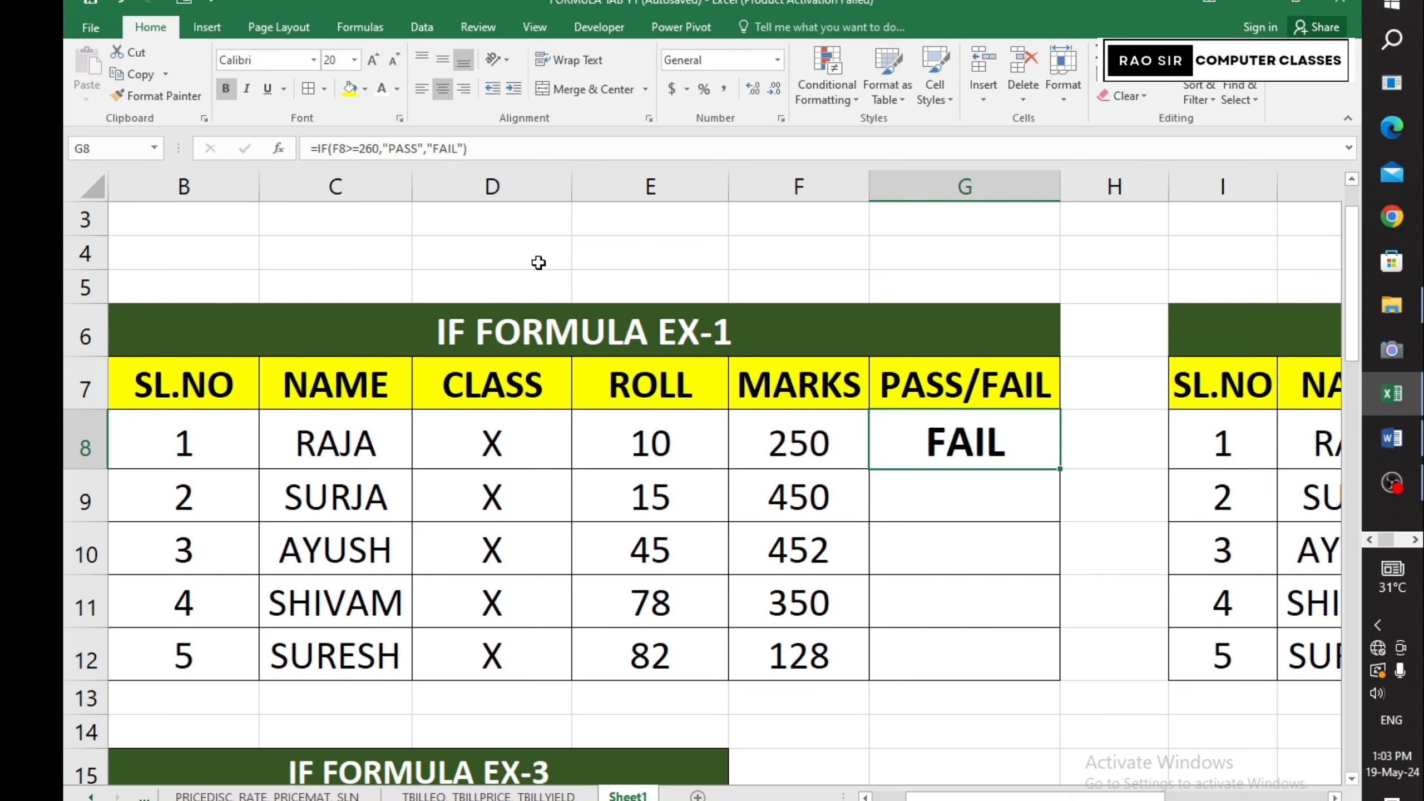
# - Fill the G8 IF formula down through G12, one row at a time
pyautogui.doubleClick(988, 415)
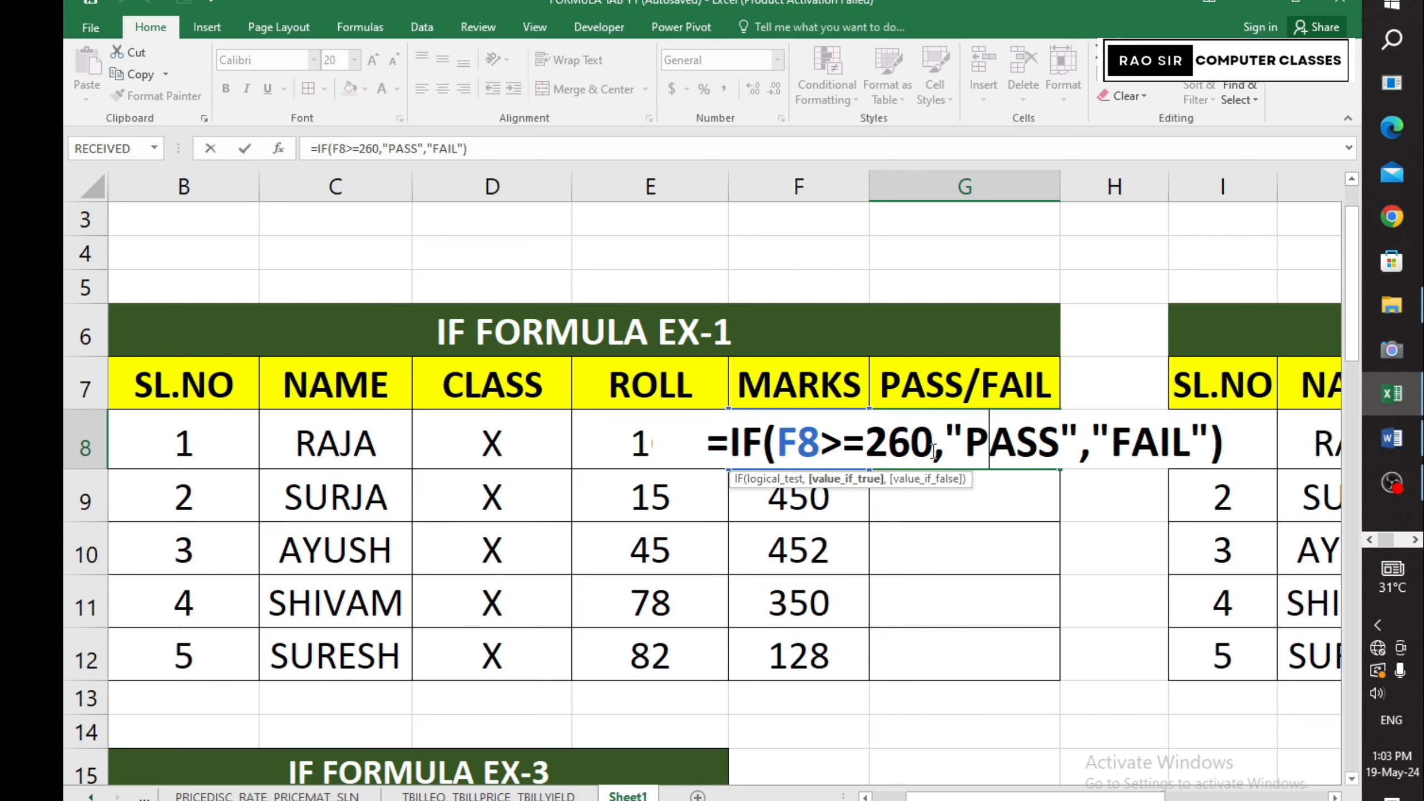
pyautogui.press('Return')
pyautogui.click(813, 452)
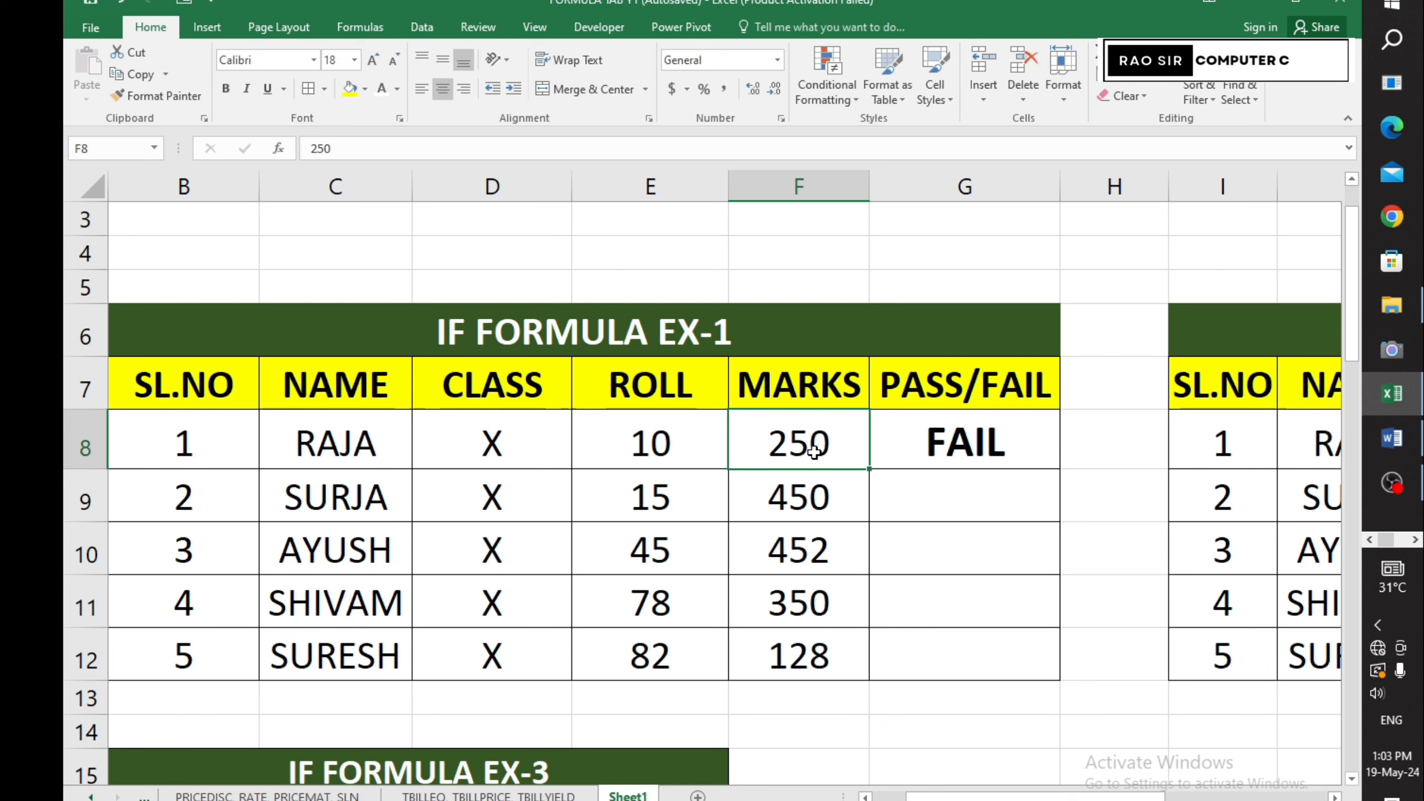
pyautogui.click(816, 511)
pyautogui.click(956, 445)
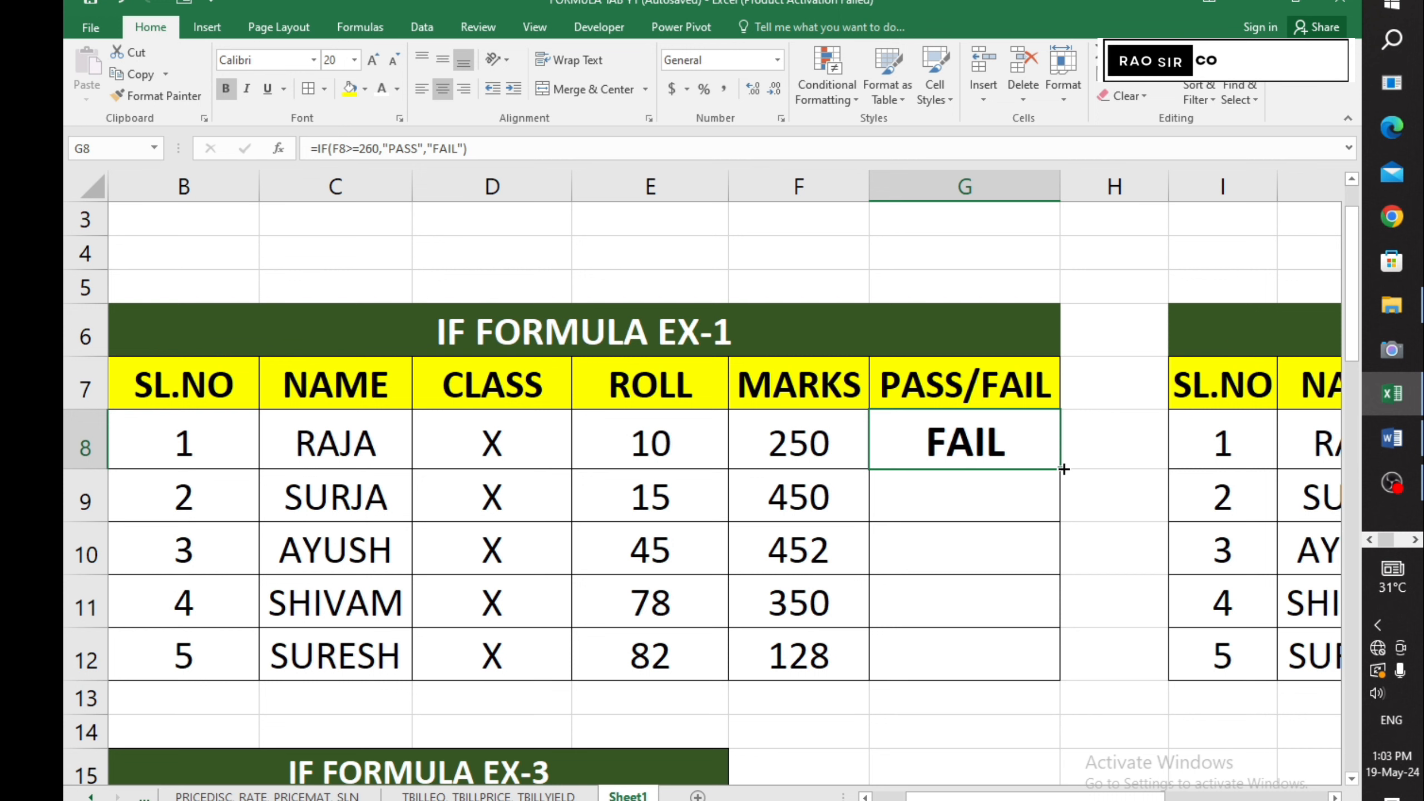
pyautogui.moveTo(1060, 469); pyautogui.dragTo(1053, 509)
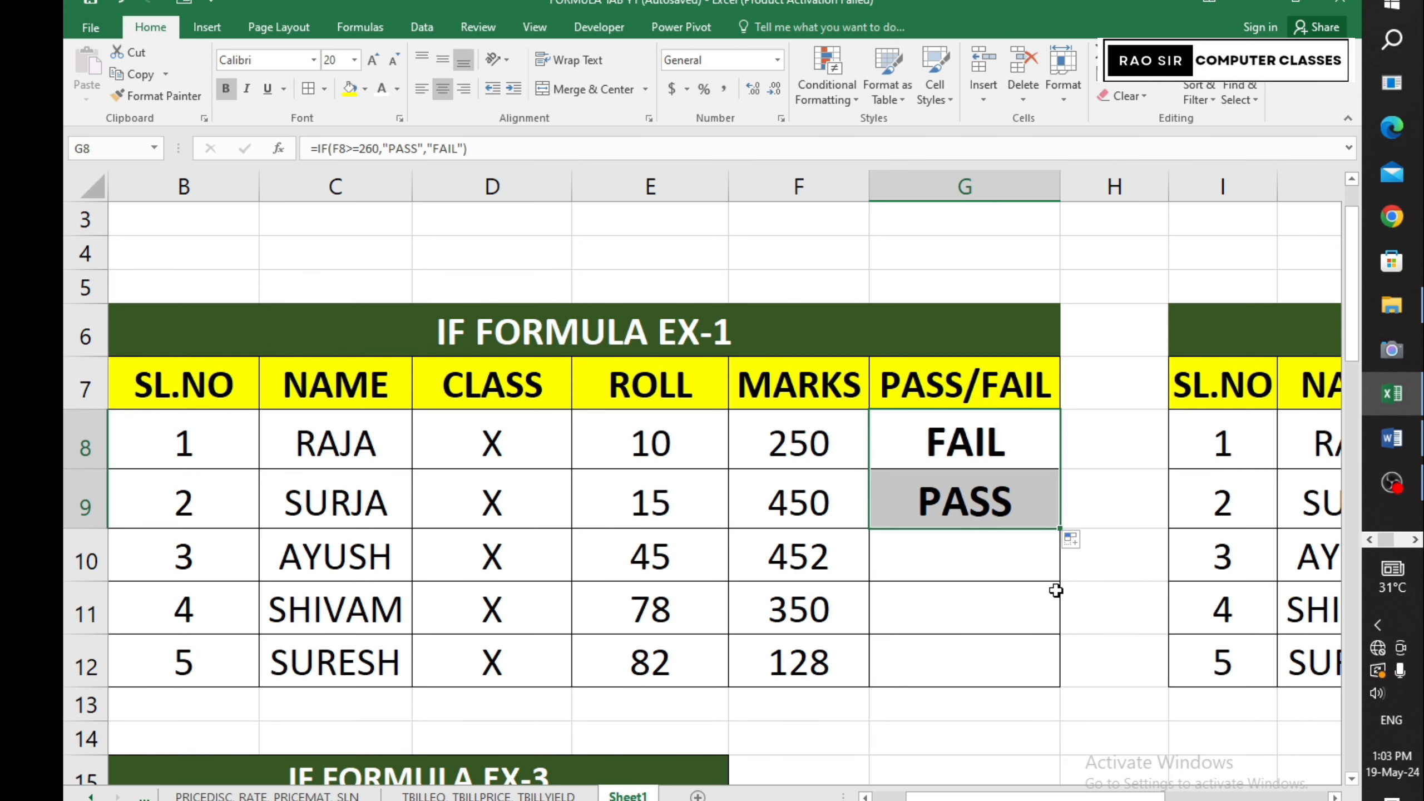
pyautogui.click(1057, 522)
pyautogui.moveTo(1058, 527); pyautogui.dragTo(1053, 582)
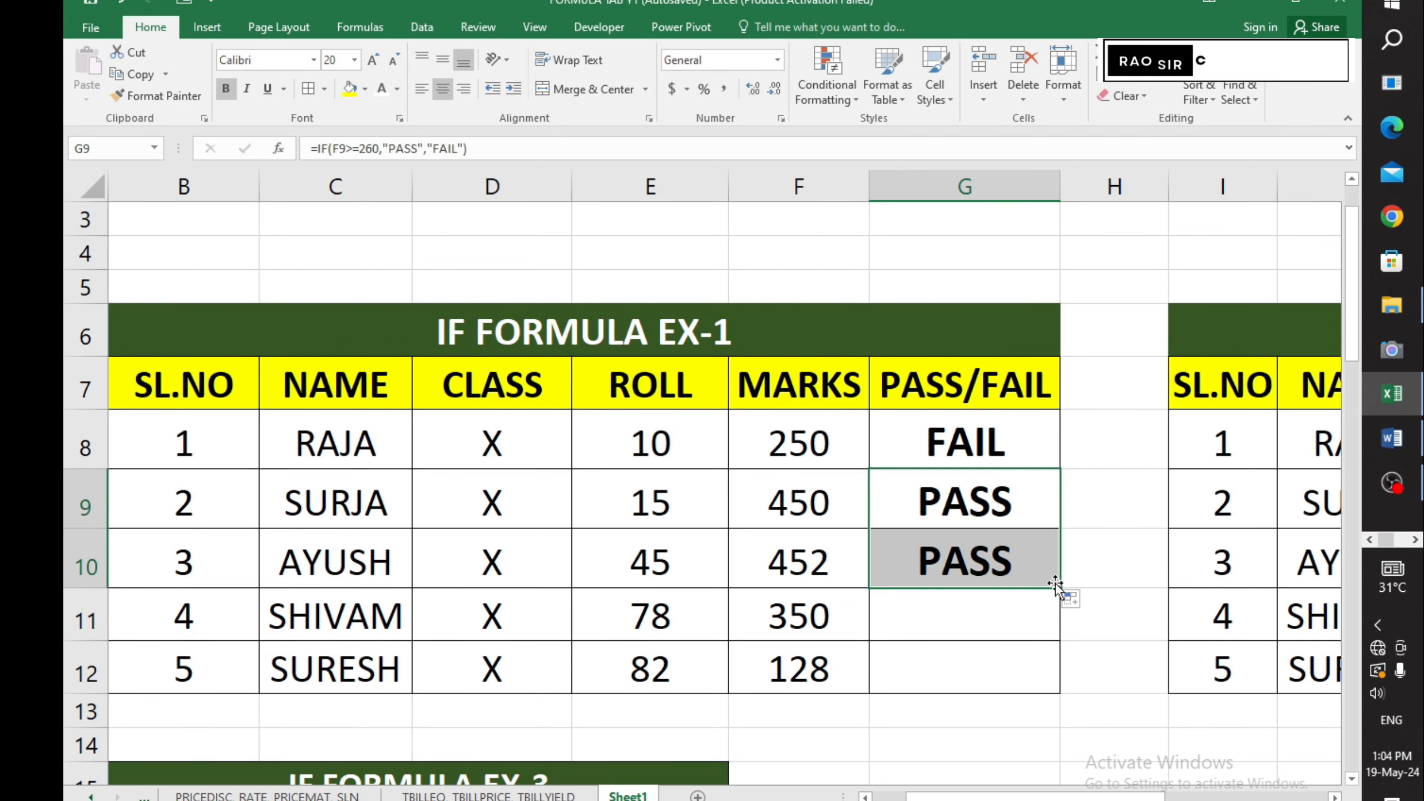
pyautogui.click(1054, 585)
pyautogui.moveTo(1063, 588); pyautogui.dragTo(1064, 620)
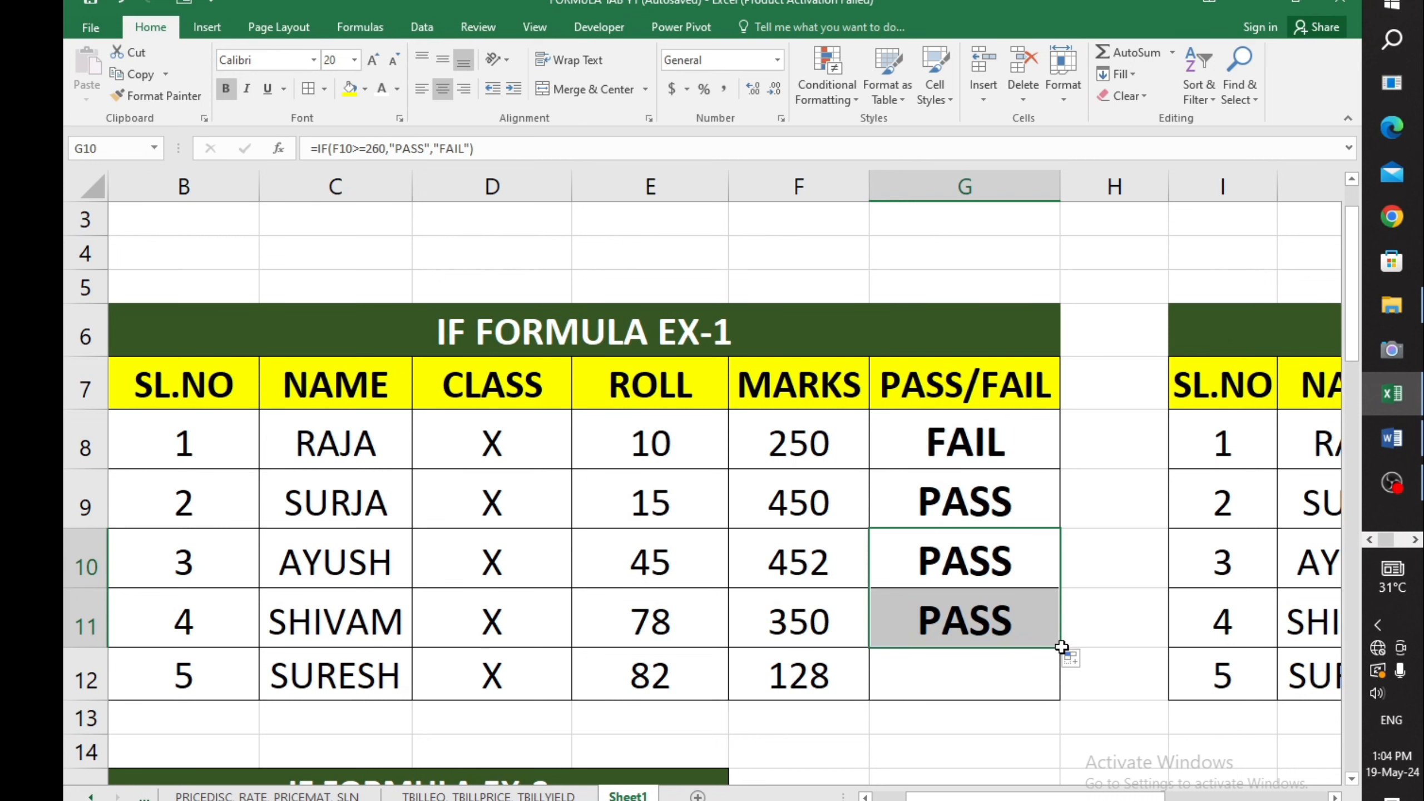
pyautogui.click(1064, 644)
pyautogui.click(1052, 642)
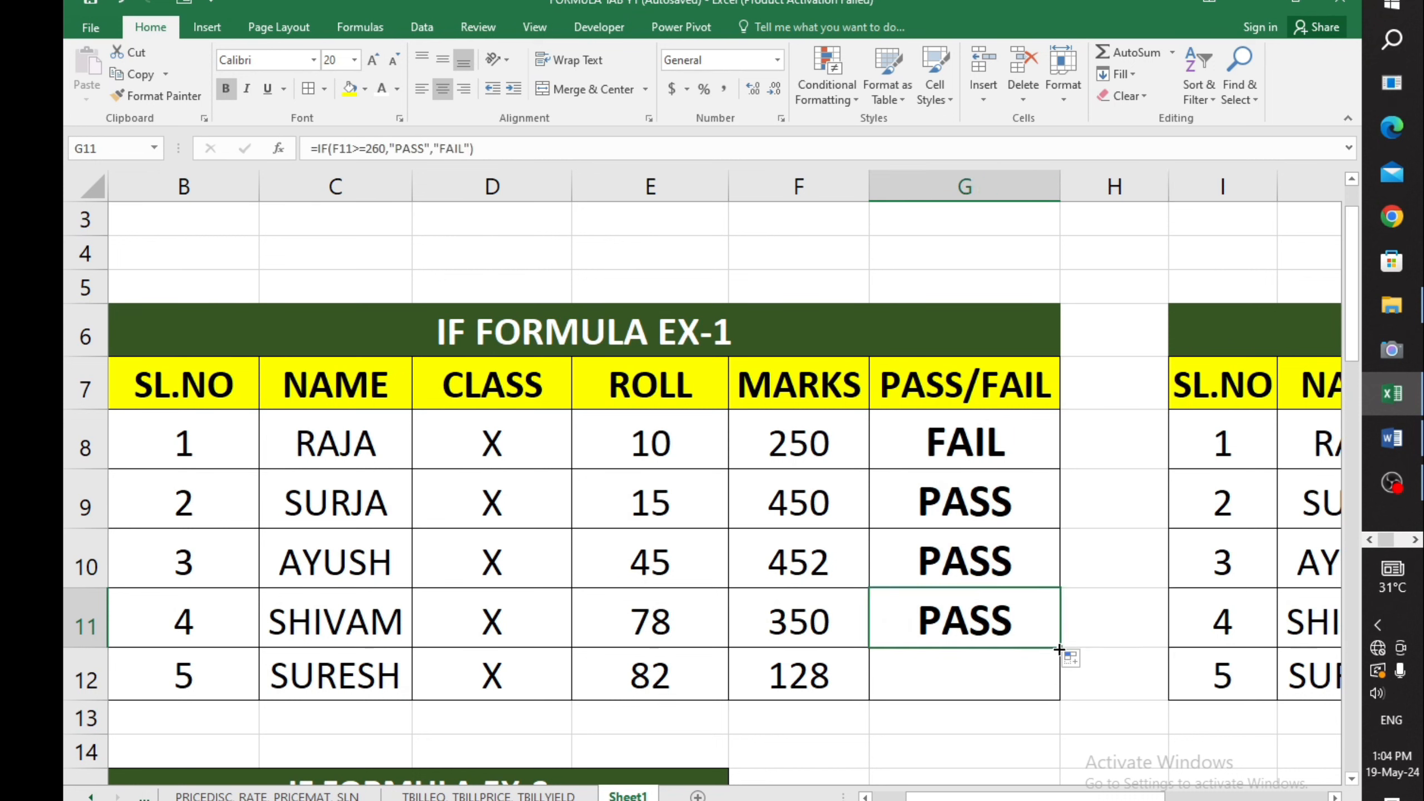
pyautogui.moveTo(1058, 648); pyautogui.dragTo(1061, 673)
pyautogui.click(1112, 615)
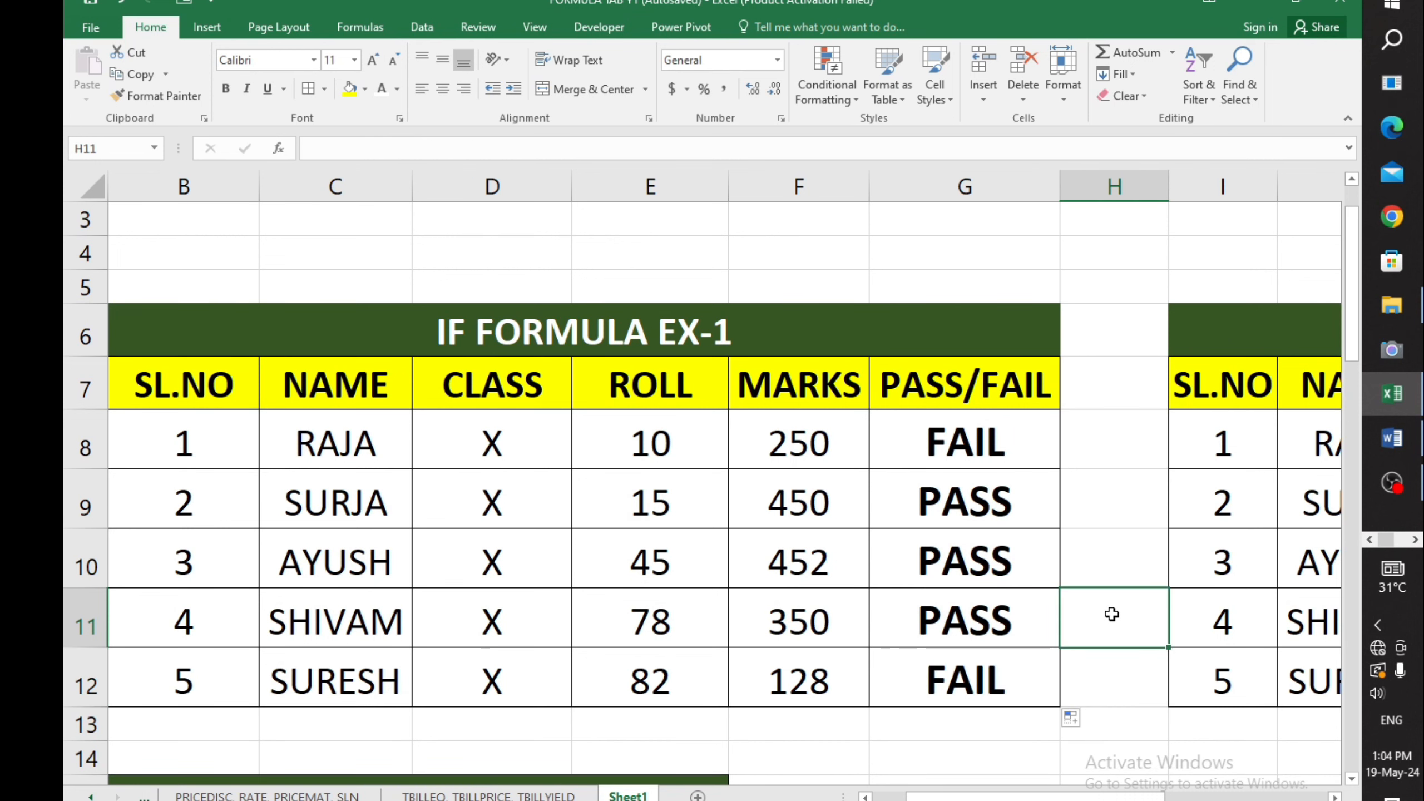
# - Make the student names in C8:C12 bold
pyautogui.click(775, 682)
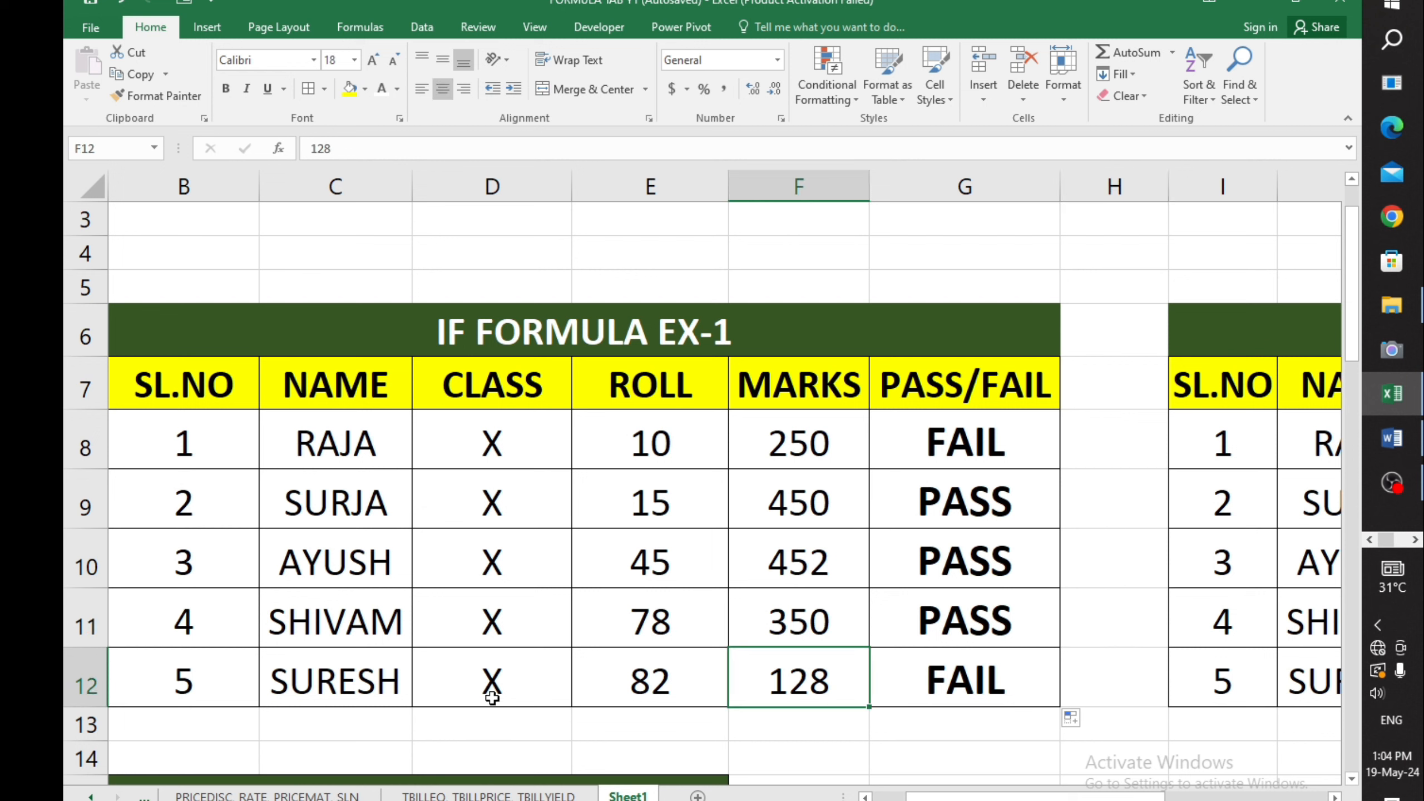
pyautogui.click(344, 689)
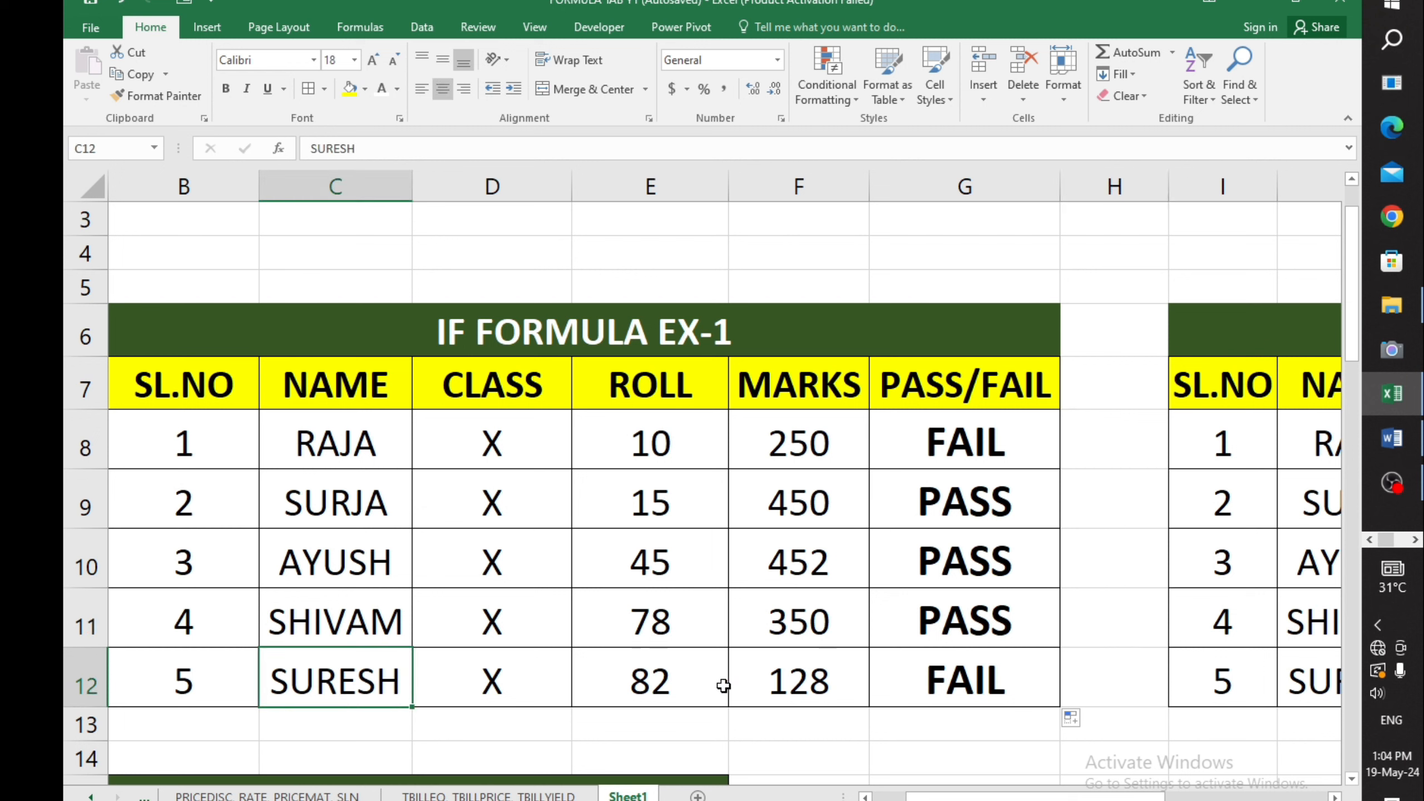
pyautogui.moveTo(336, 459); pyautogui.dragTo(339, 673)
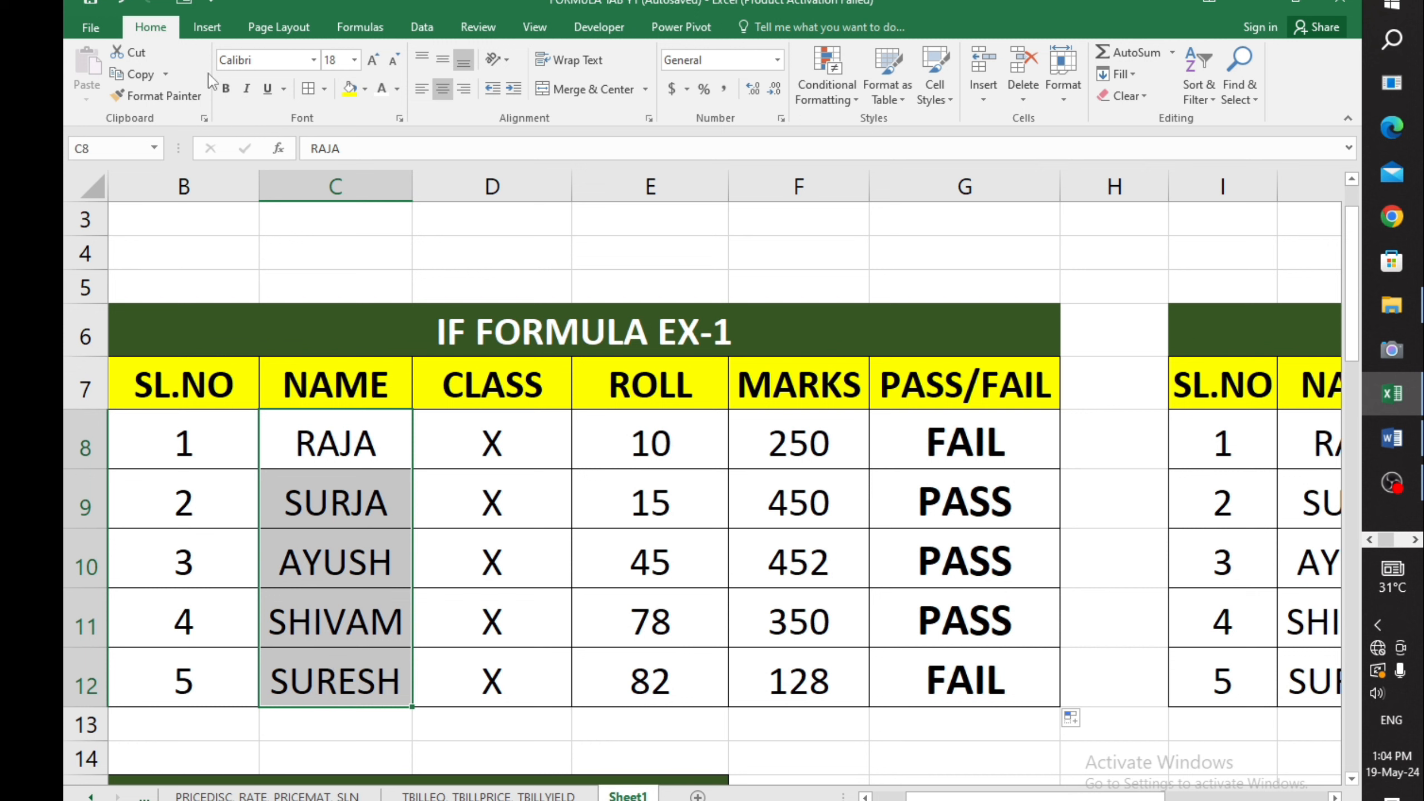
pyautogui.click(226, 88)
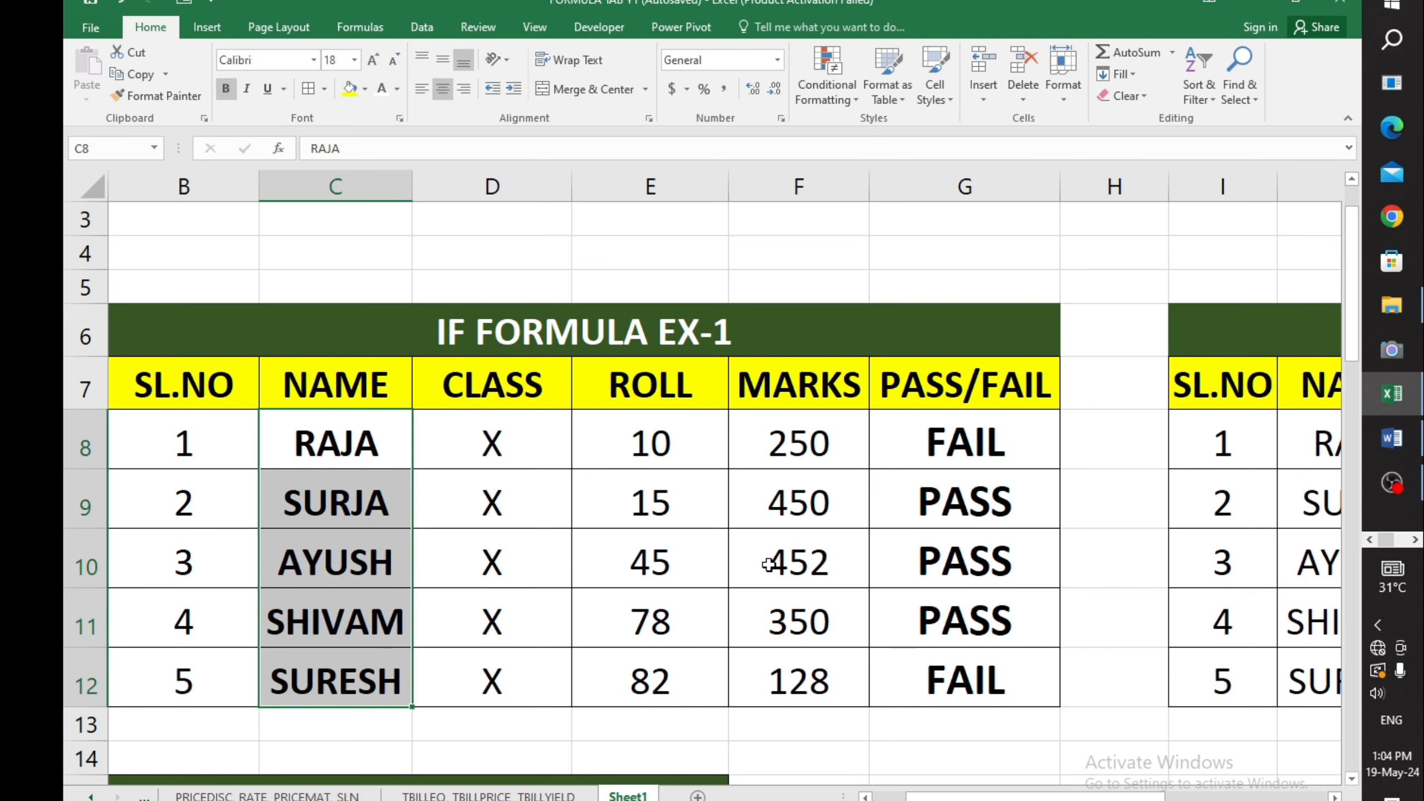
pyautogui.click(444, 348)
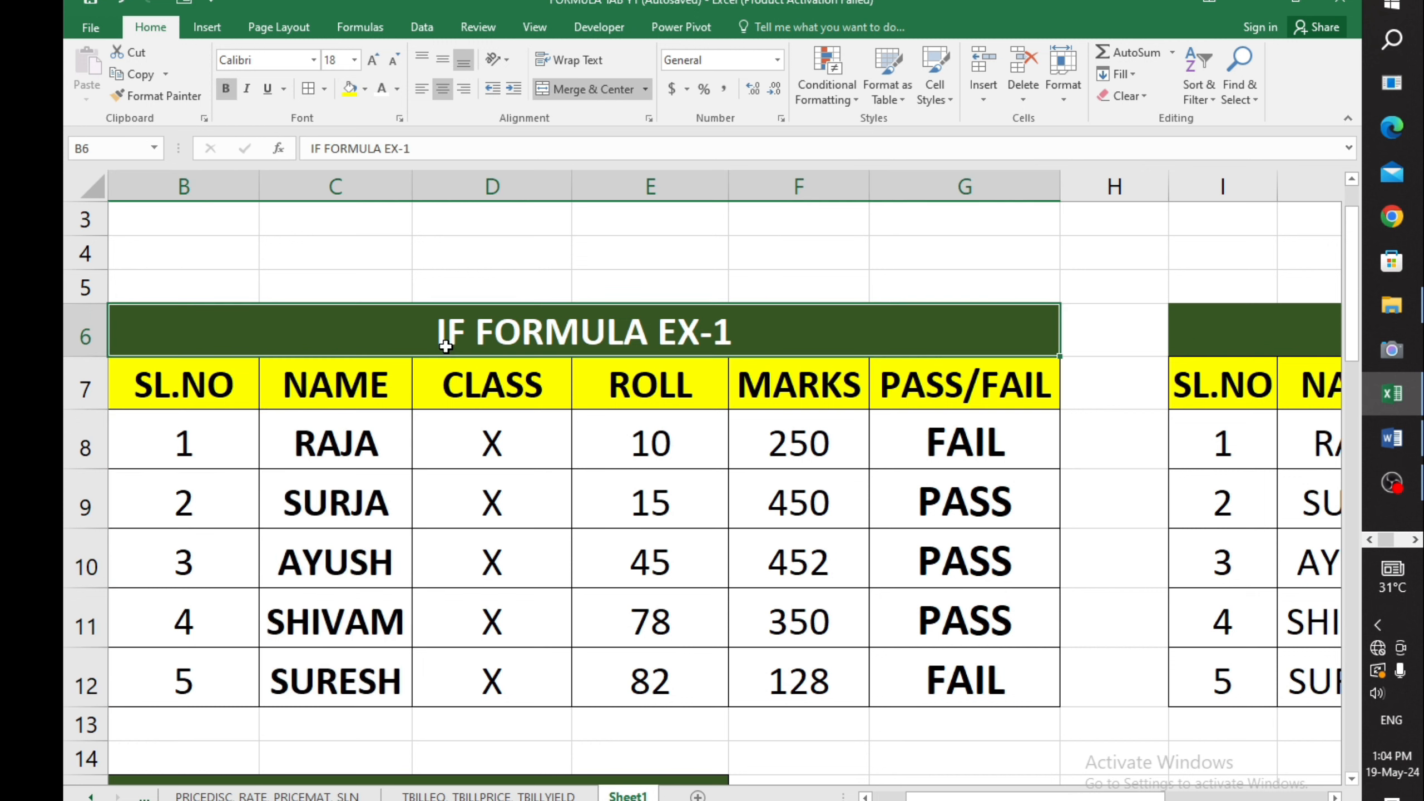
# - Review the PASS/FAIL results and their formulas in G8:G12 of the IF FORMULA EX-1 table
pyautogui.moveTo(932, 442); pyautogui.dragTo(932, 671)
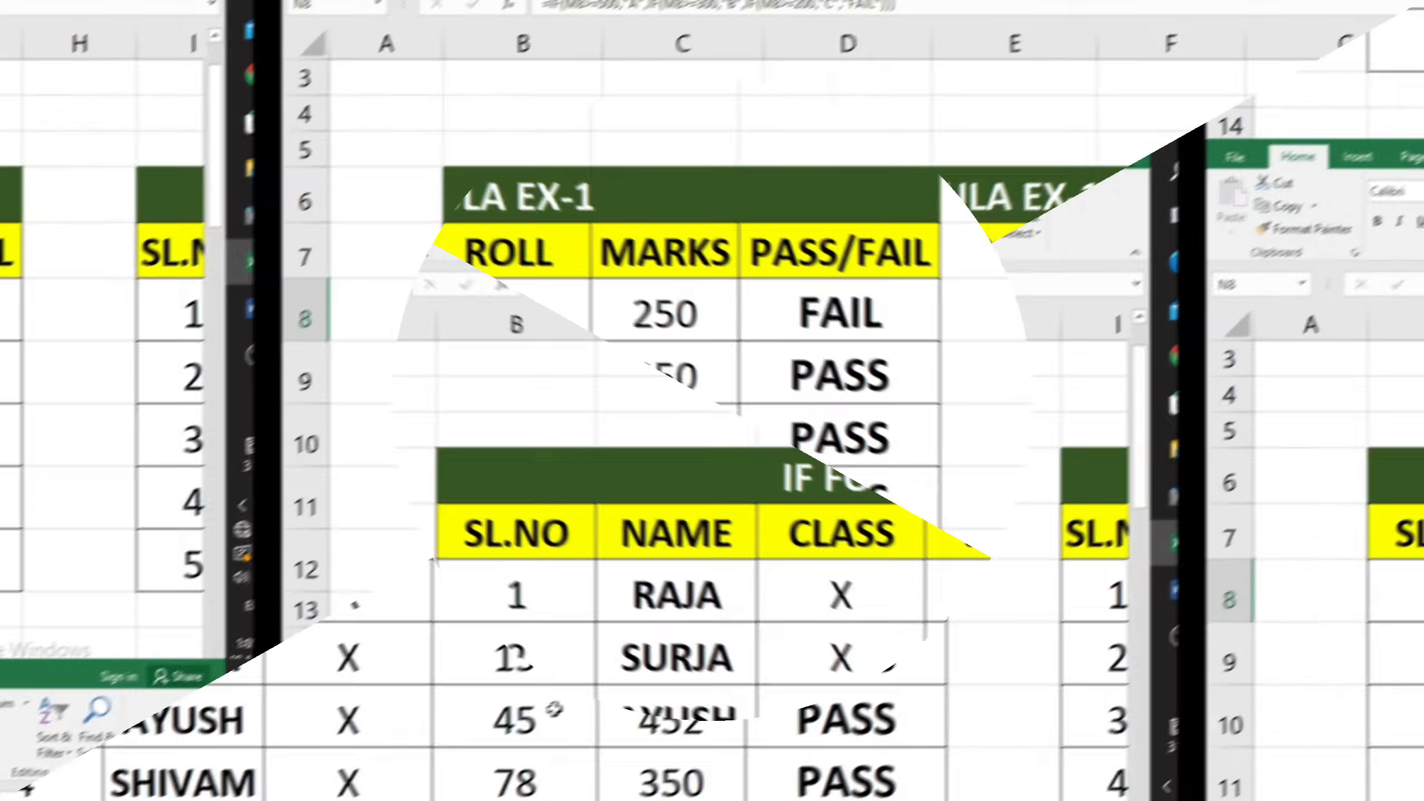
pyautogui.scroll(-1, 875, 442)
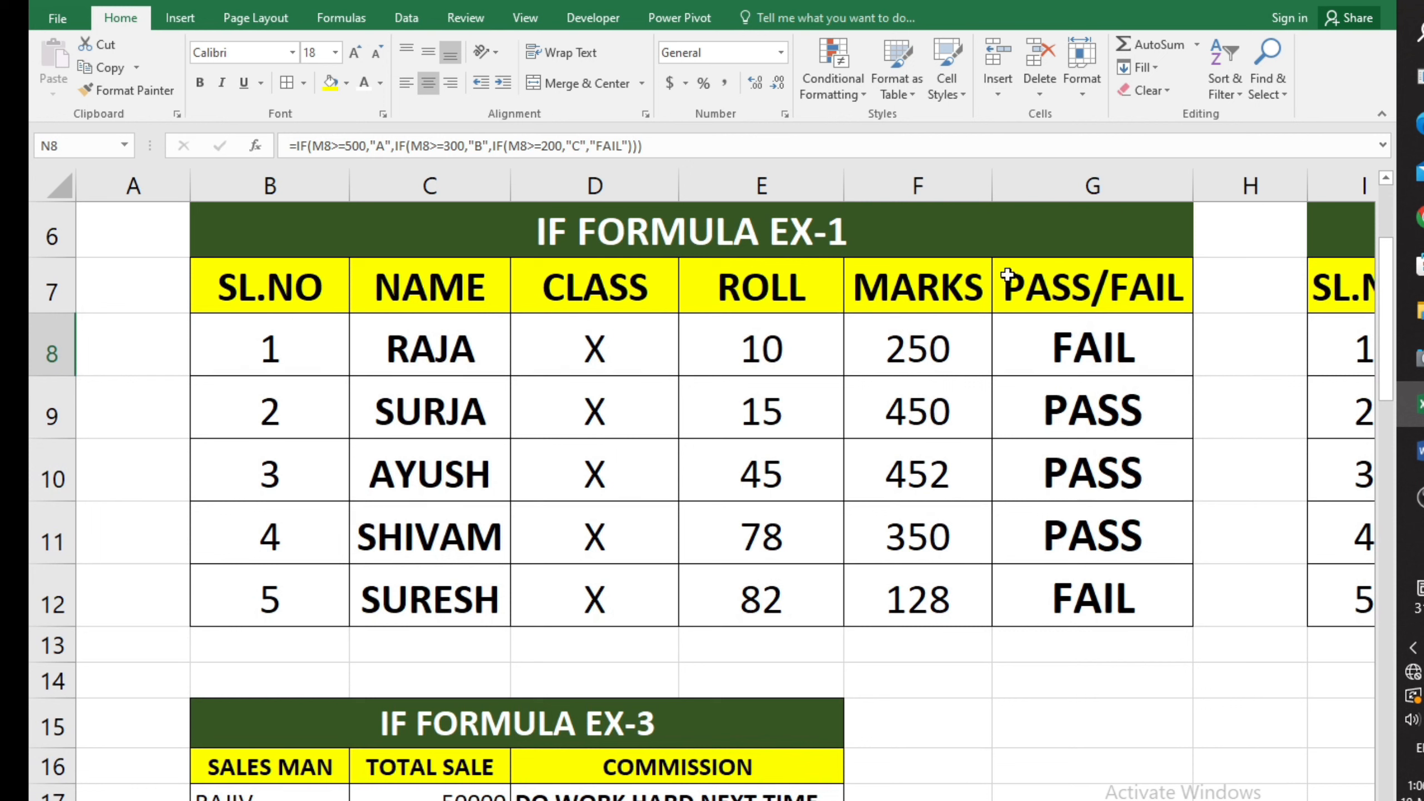
pyautogui.moveTo(1043, 359); pyautogui.dragTo(1056, 575)
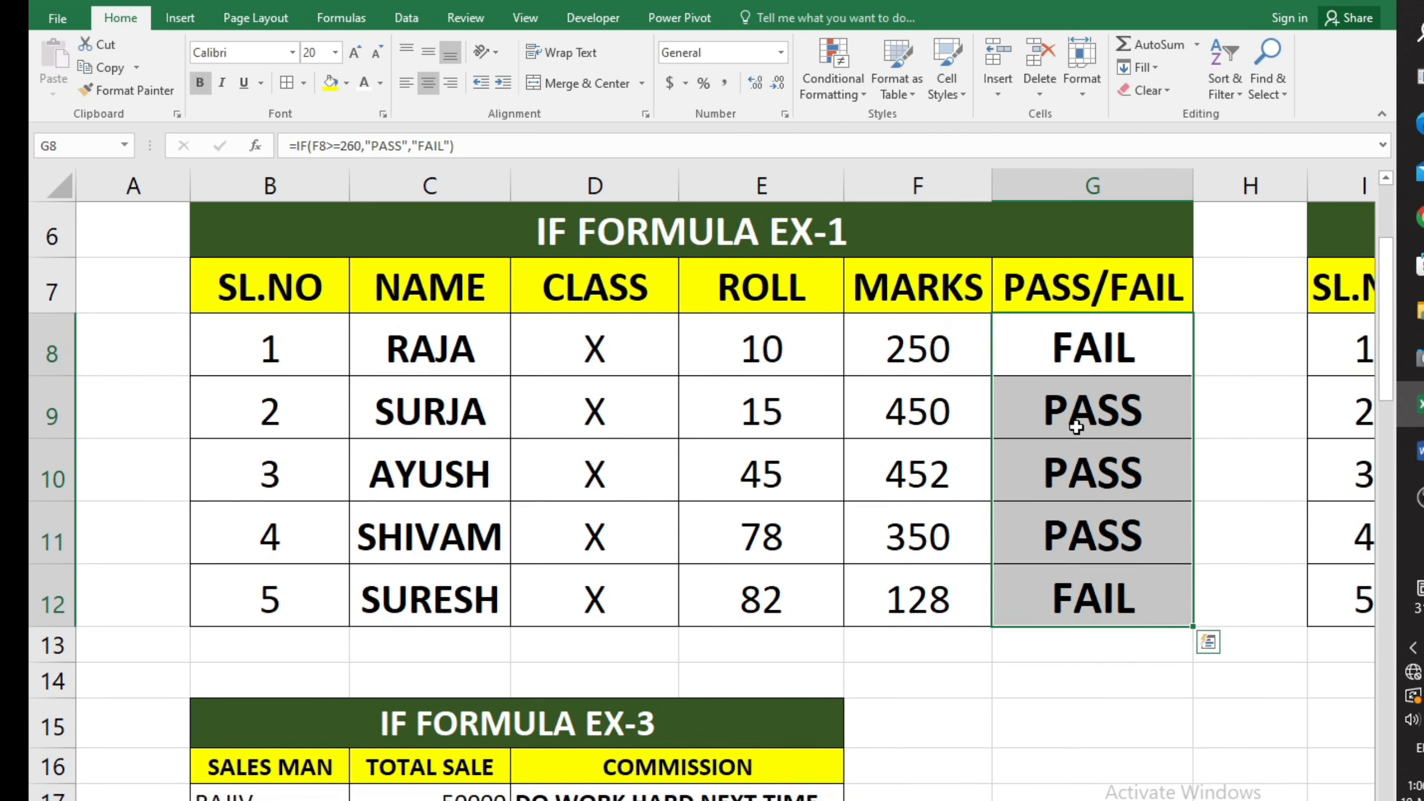
pyautogui.click(1070, 349)
pyautogui.click(1075, 413)
pyautogui.click(1081, 486)
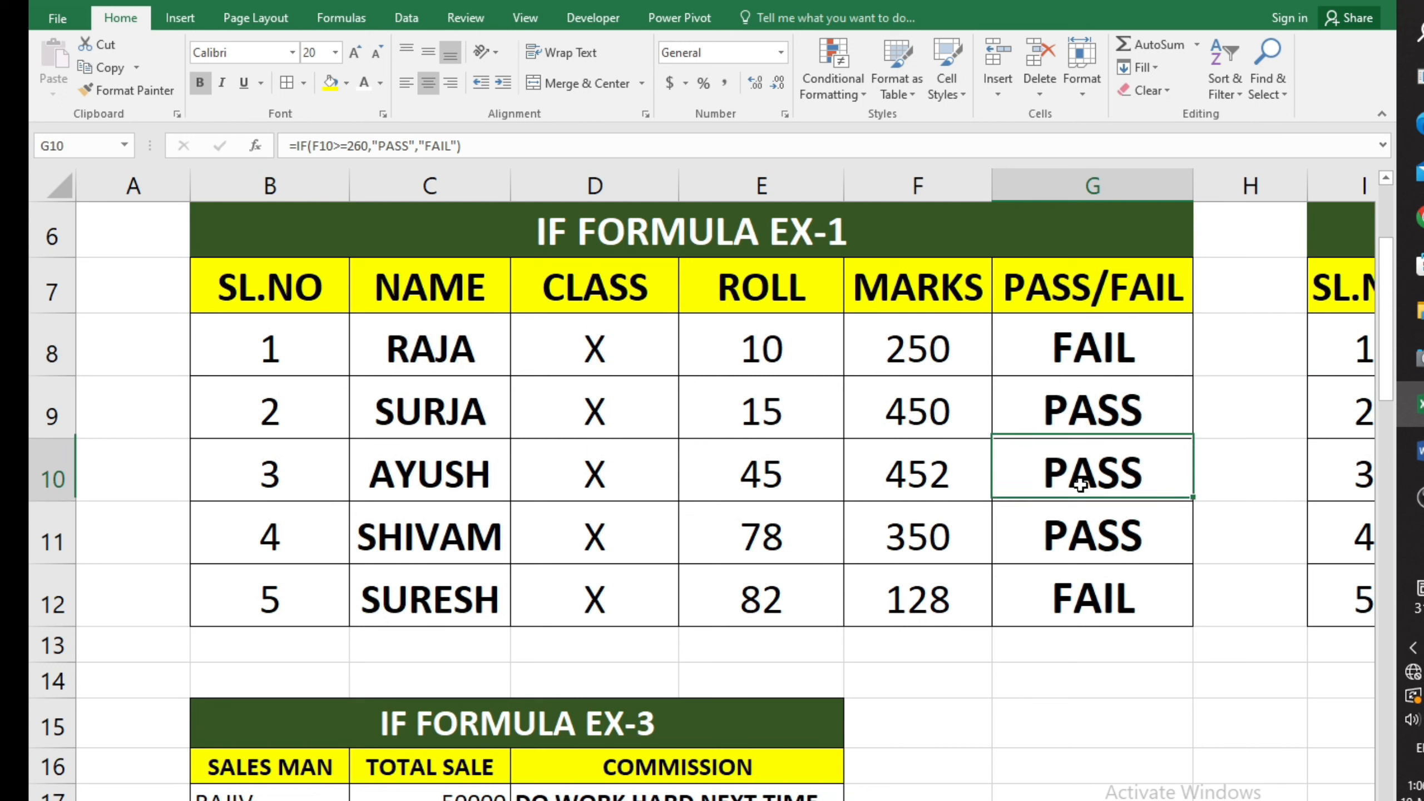
pyautogui.click(1080, 542)
pyautogui.click(1080, 584)
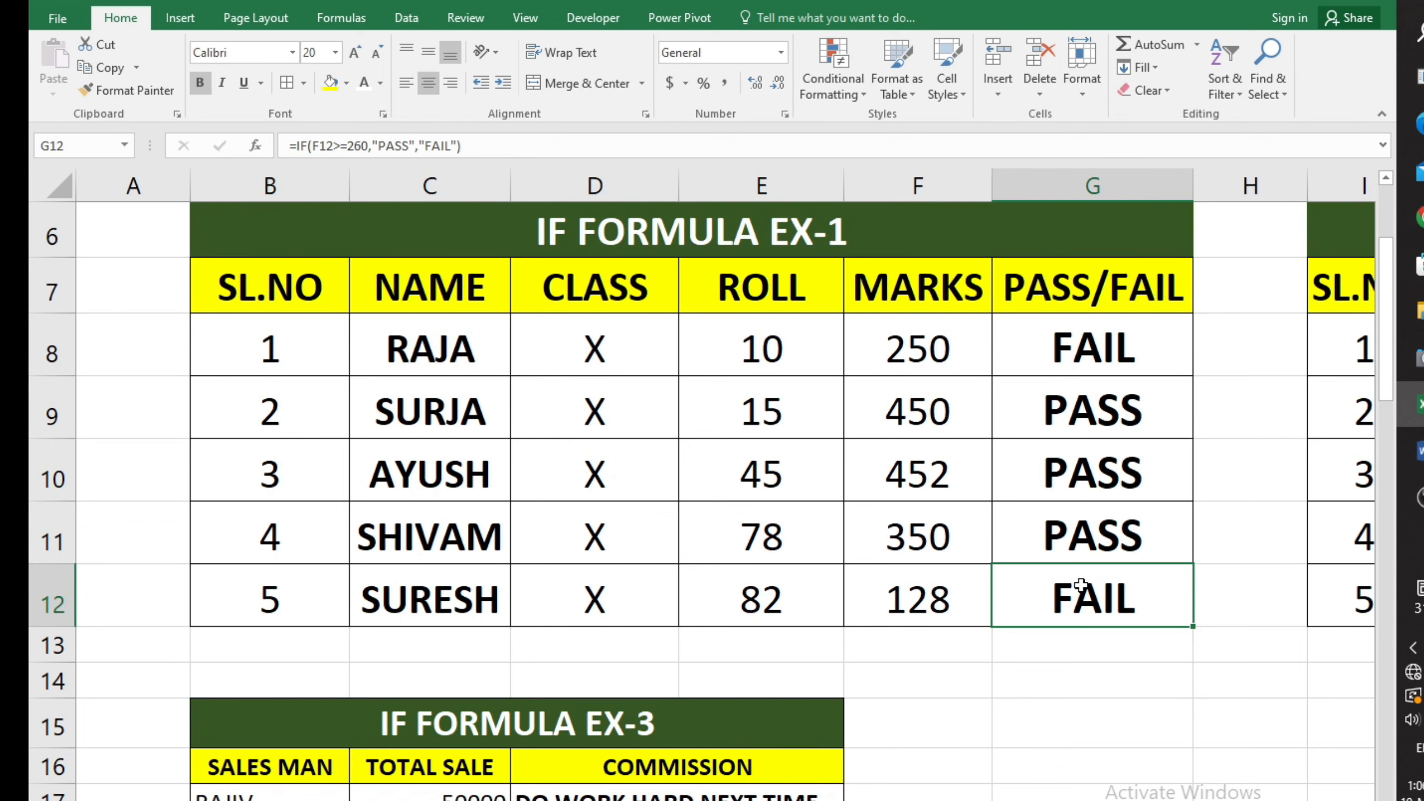
# - Bring the IF FORMULA EX-2 table in columns I to N into view
pyautogui.hscroll(5, 725, 485)
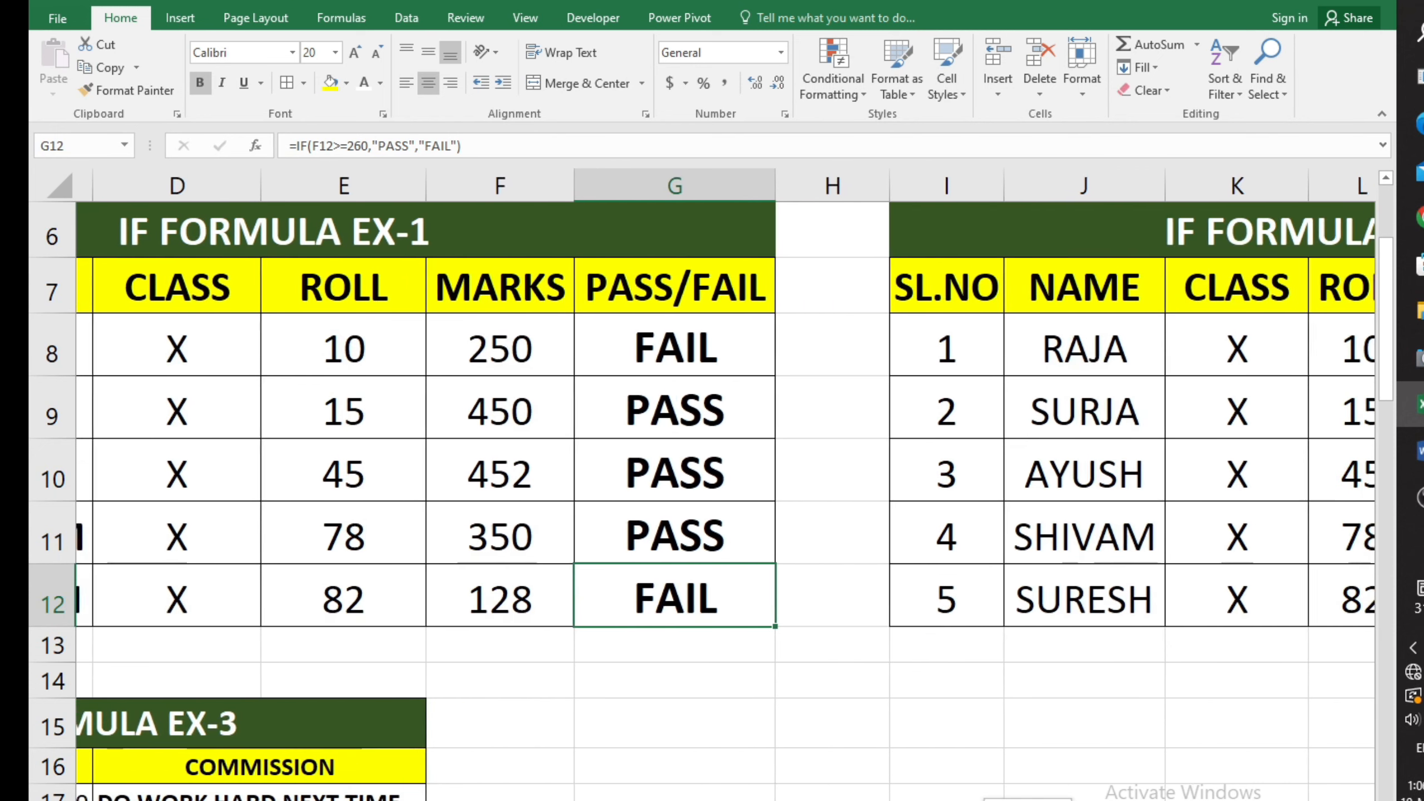
pyautogui.hscroll(1, 726, 485)
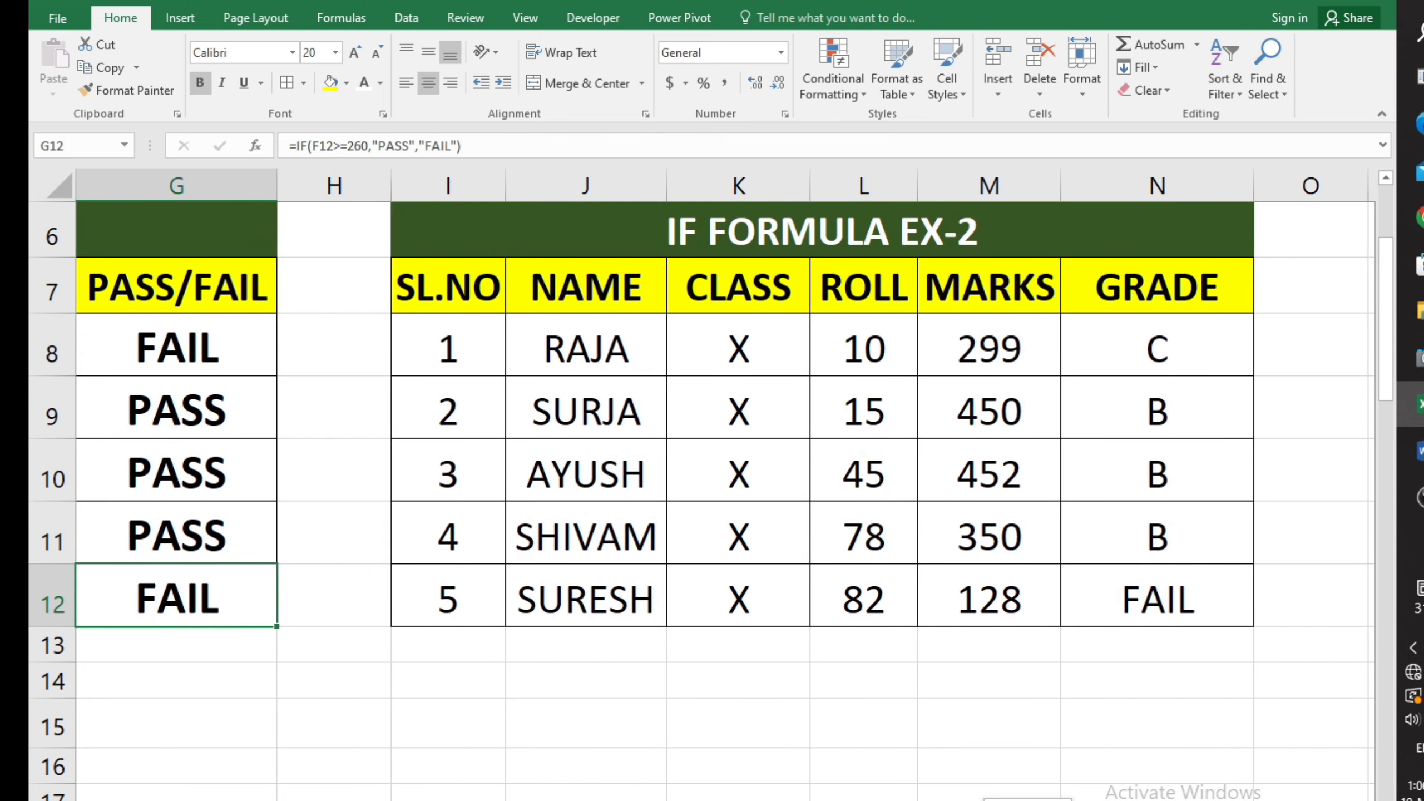
pyautogui.hscroll(2, 725, 485)
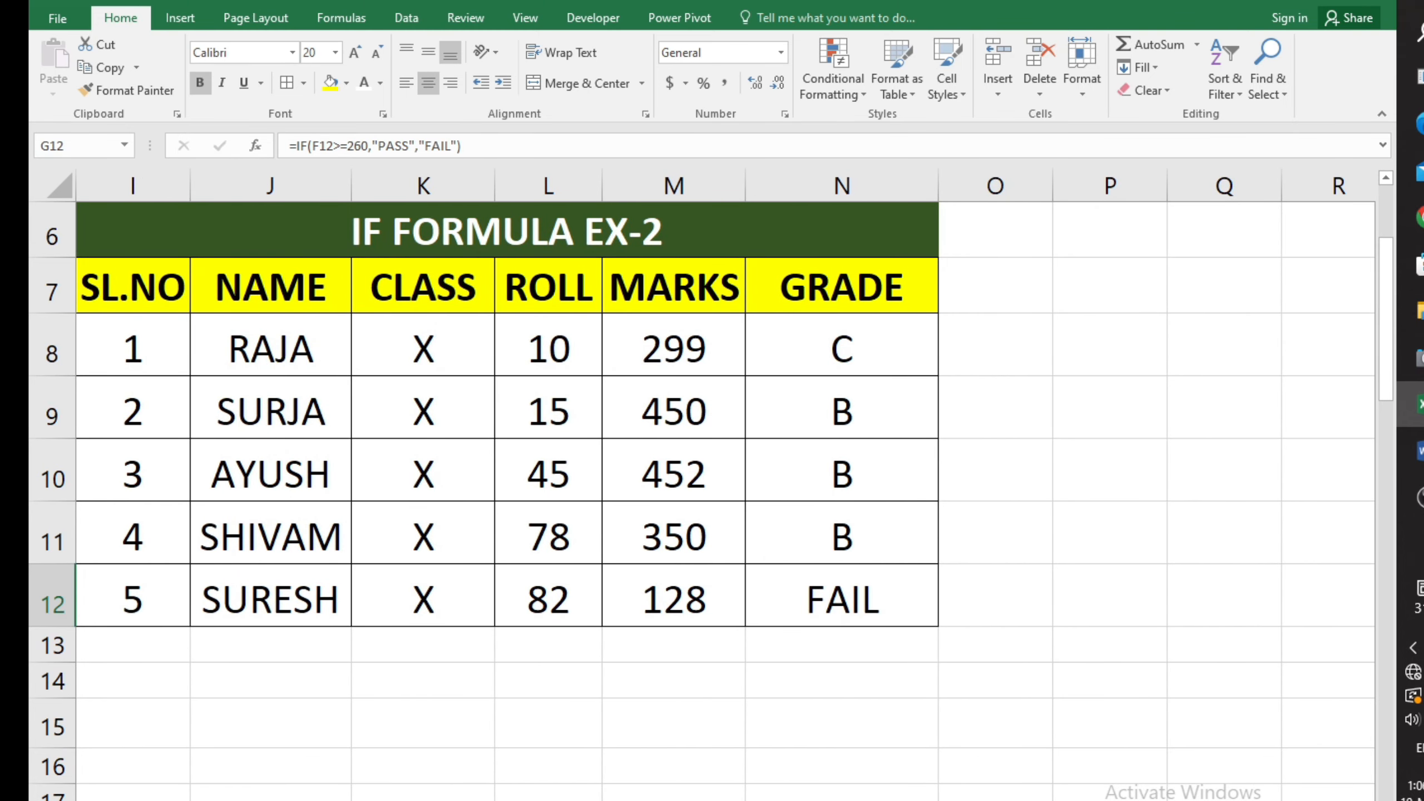
# - Review the SL.NO, NAME, CLASS, ROLL and MARKS entries in rows 8 to 12 of the IF FORMULA EX-2 table
pyautogui.hscroll(-1, 782, 754)
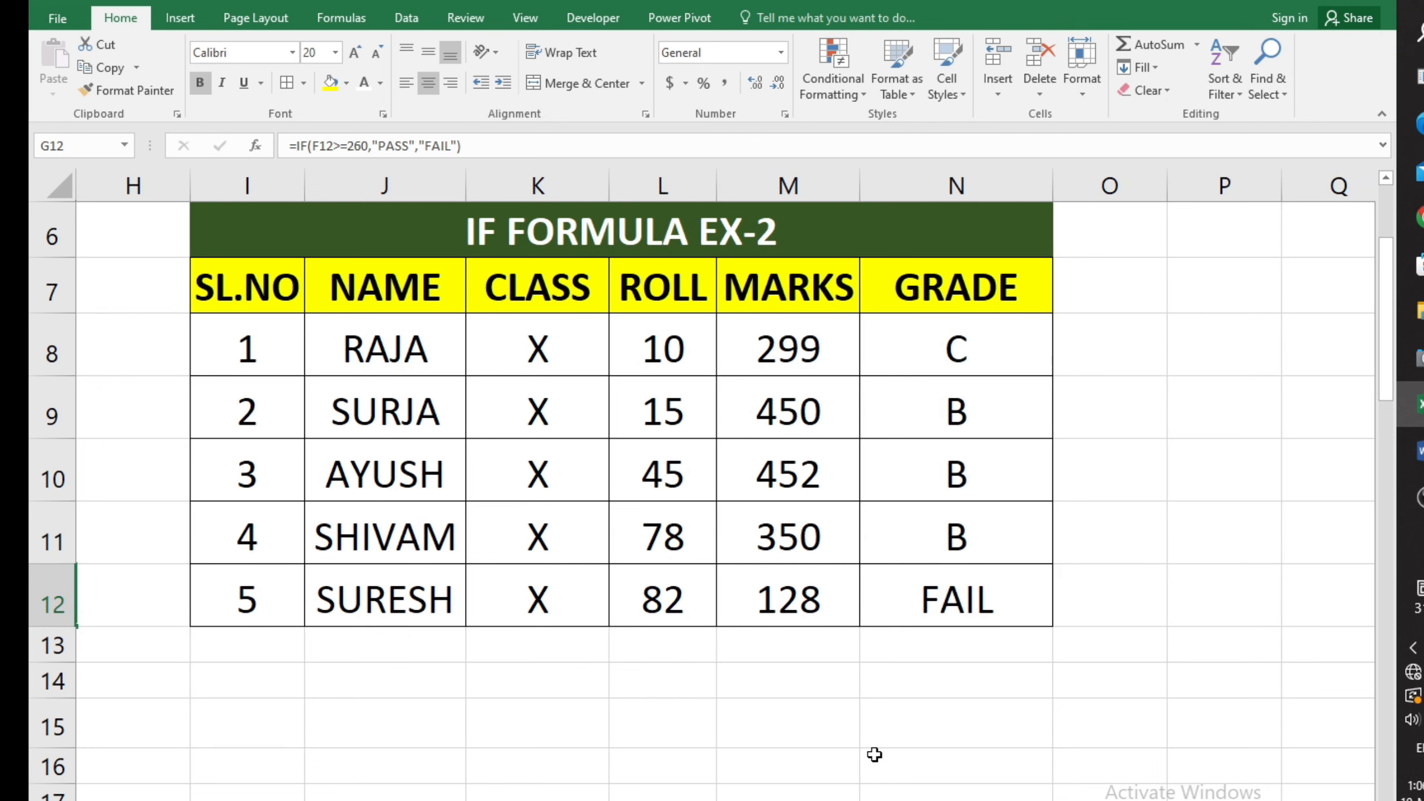
pyautogui.scroll(1, 874, 755)
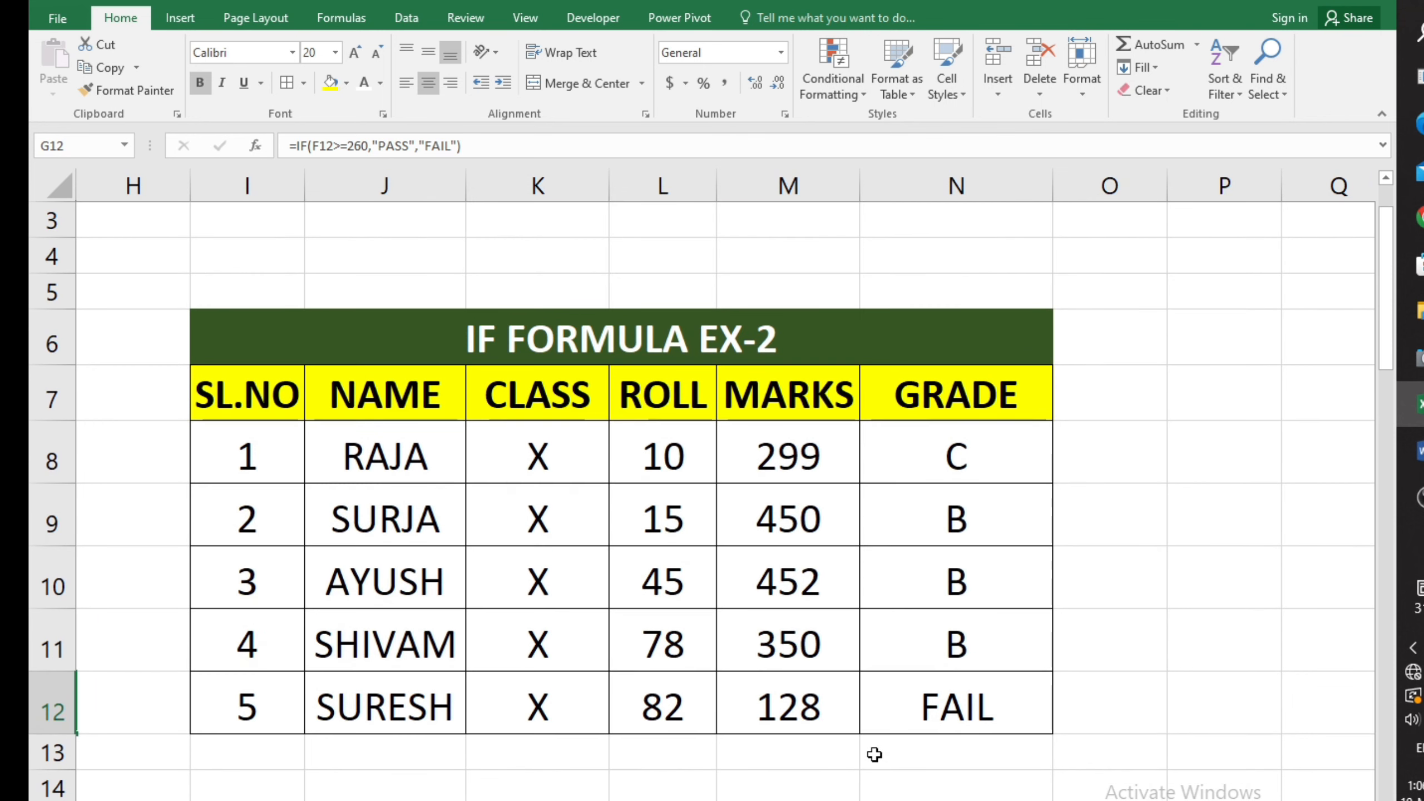
pyautogui.scroll(-1, 875, 755)
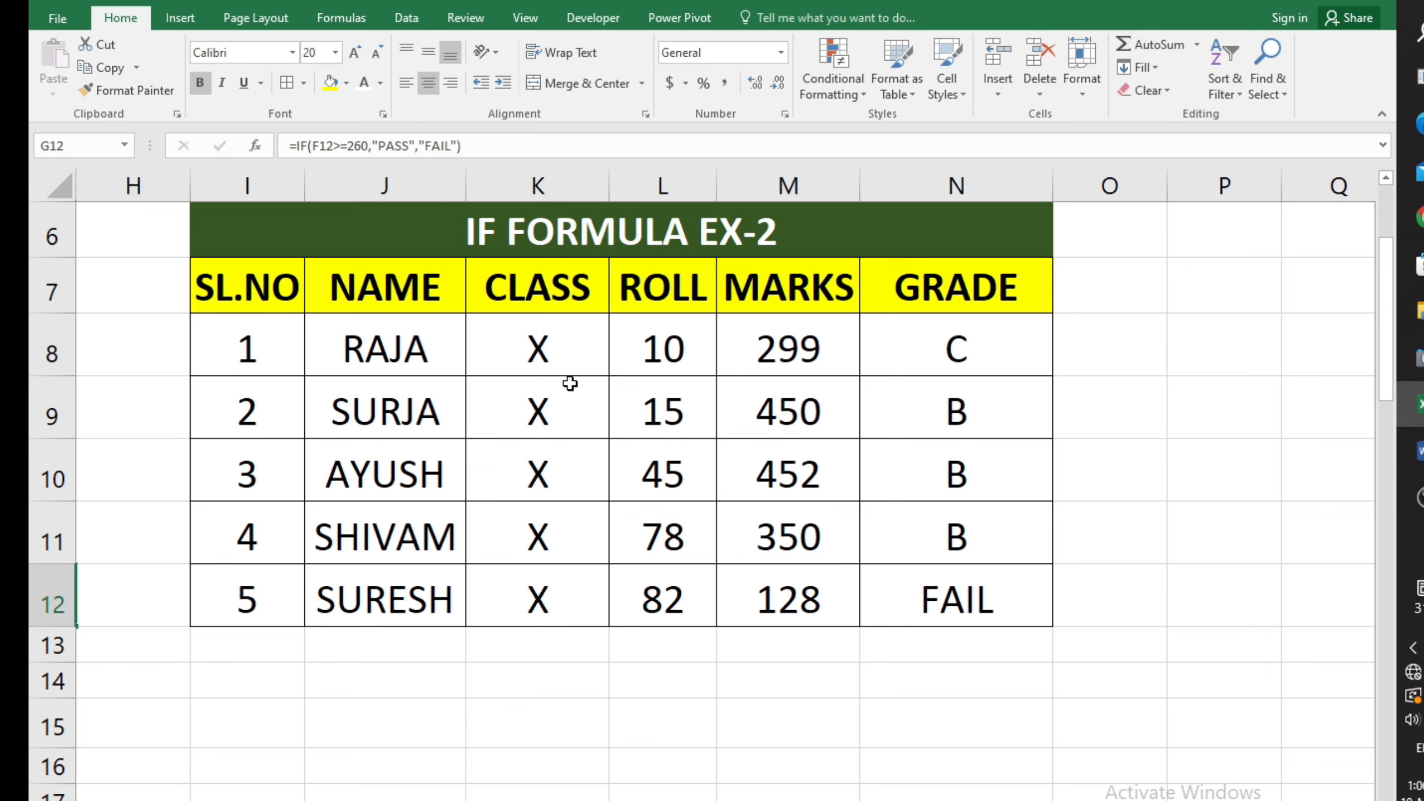
pyautogui.moveTo(280, 335); pyautogui.dragTo(269, 576)
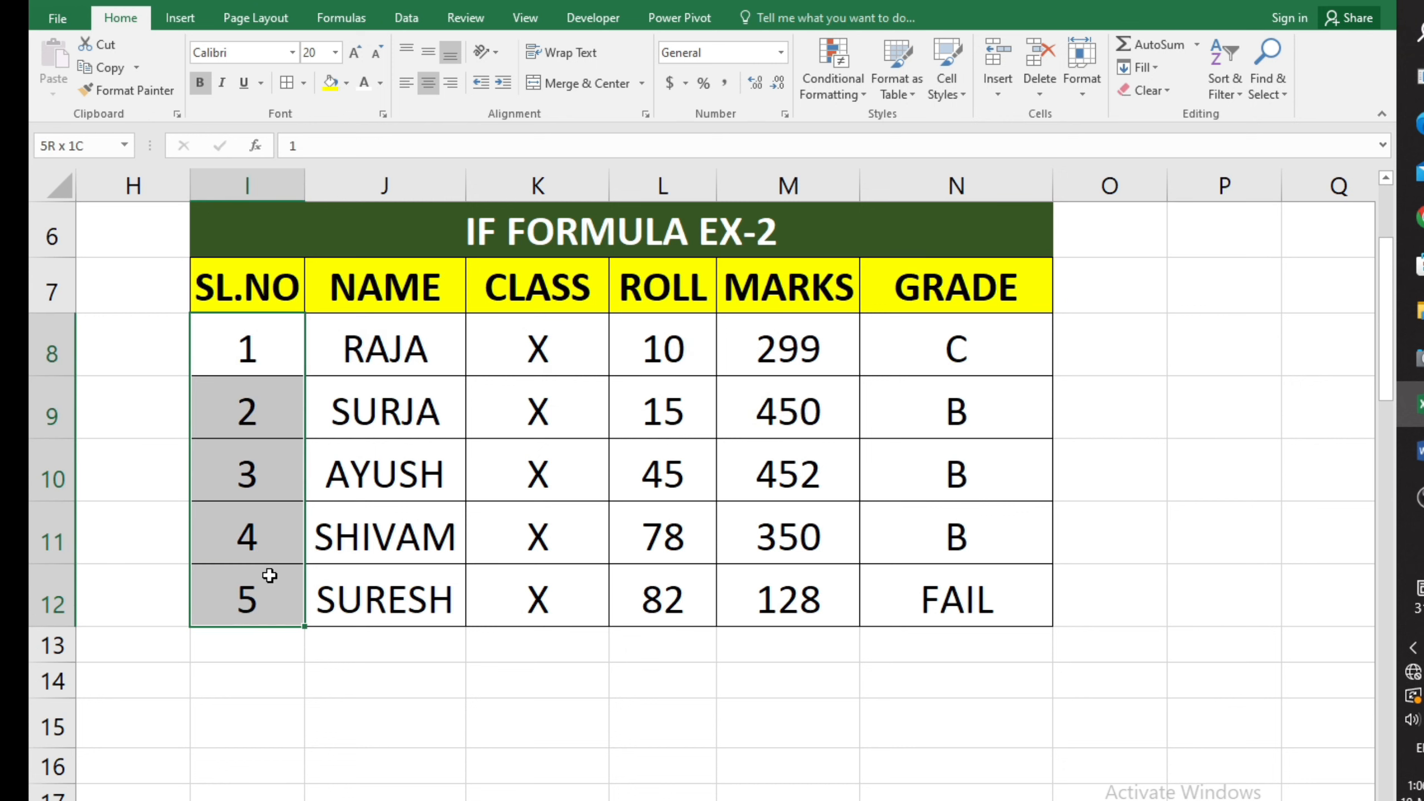
pyautogui.moveTo(384, 359); pyautogui.dragTo(387, 600)
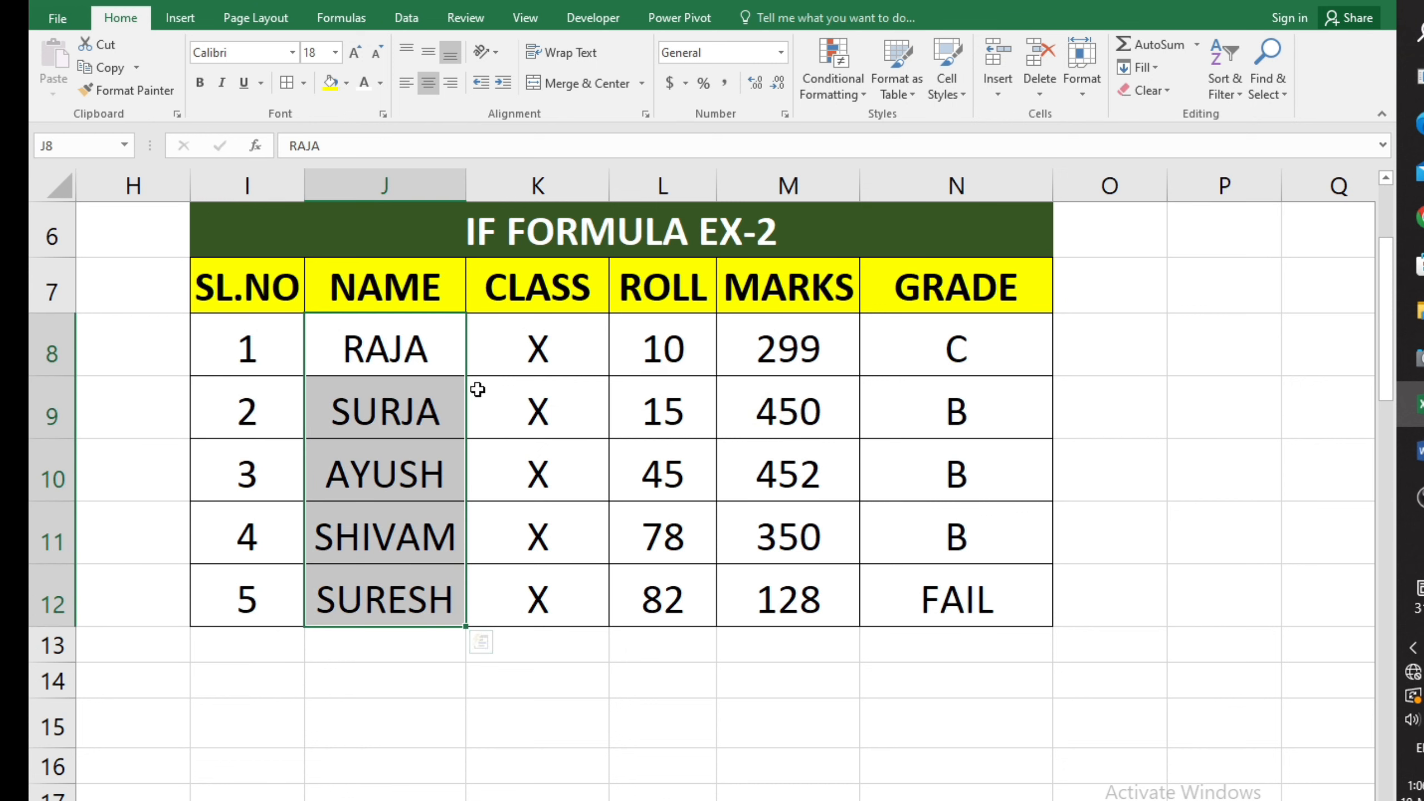
pyautogui.moveTo(533, 351); pyautogui.dragTo(530, 588)
pyautogui.moveTo(651, 331); pyautogui.dragTo(663, 596)
pyautogui.moveTo(787, 359); pyautogui.dragTo(775, 584)
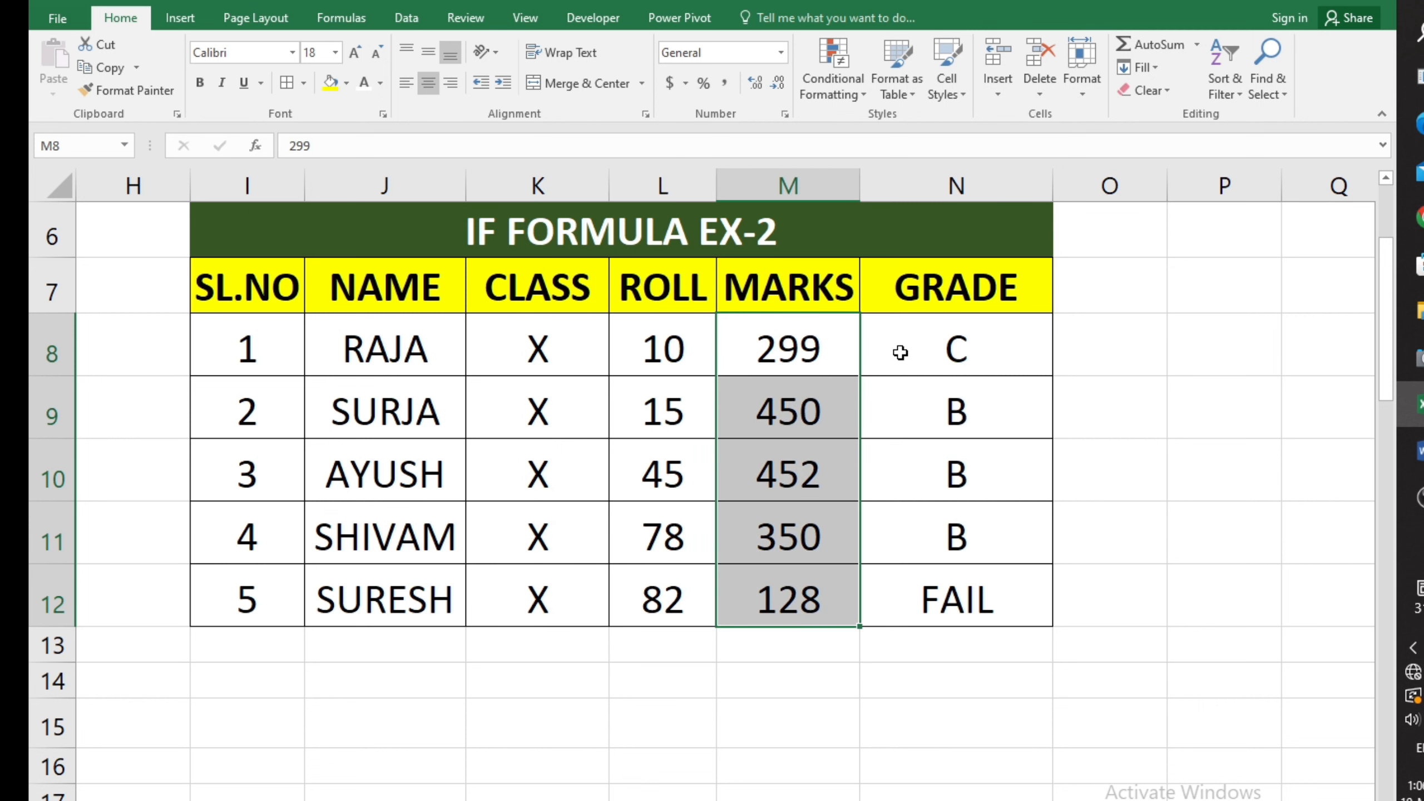
# - Examine the GRADE column and the nested IF formulas in N8:N12
pyautogui.click(931, 275)
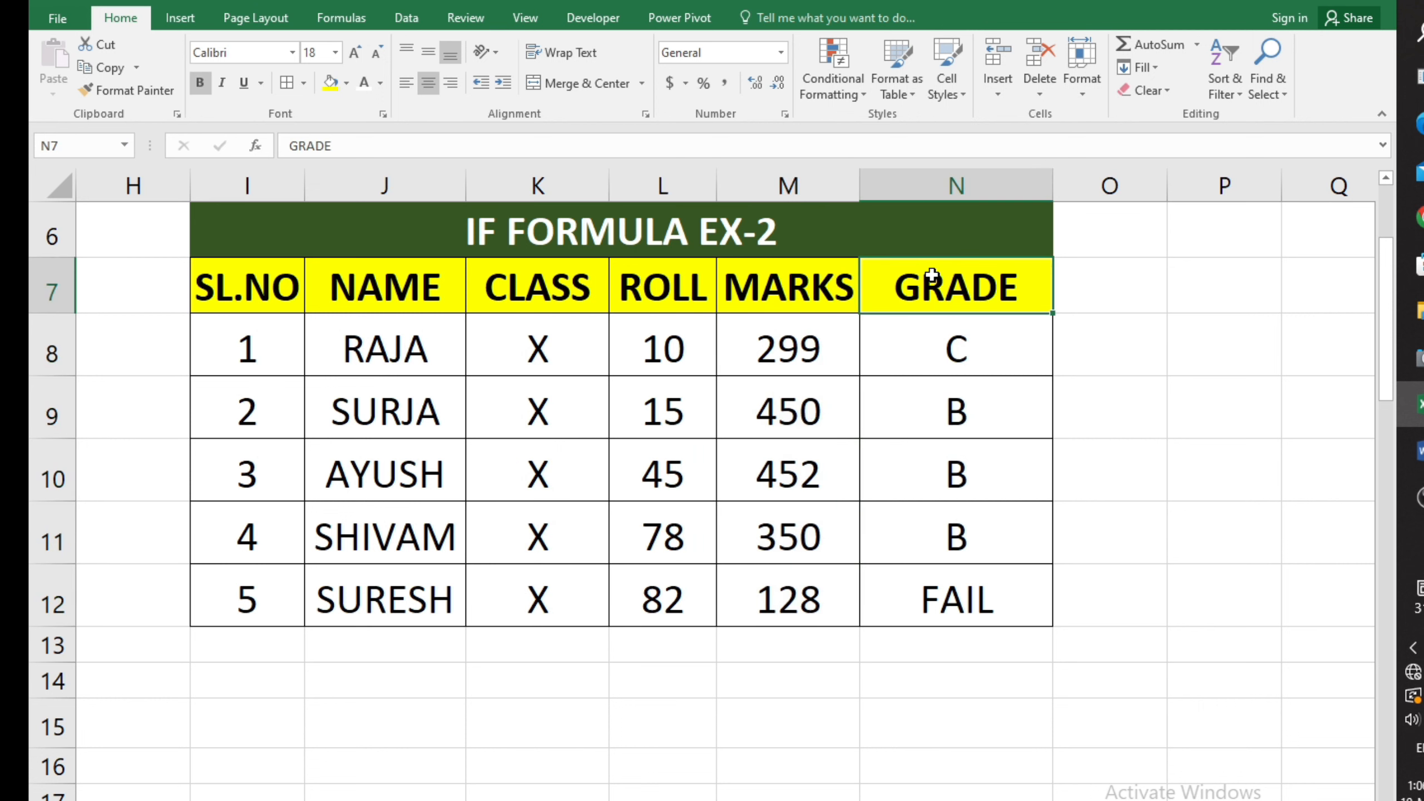
pyautogui.click(928, 345)
pyautogui.click(907, 416)
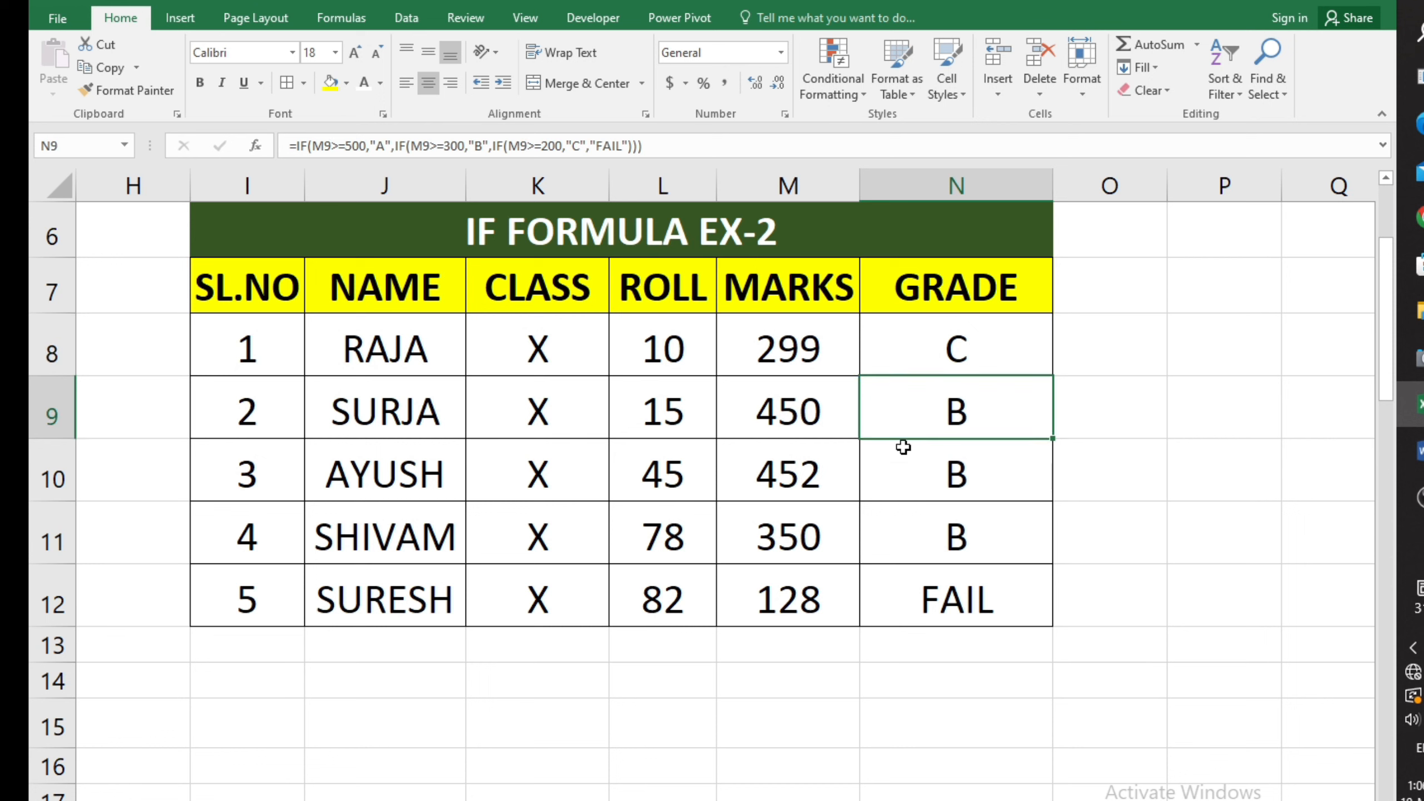
pyautogui.click(906, 464)
pyautogui.click(906, 511)
pyautogui.click(920, 600)
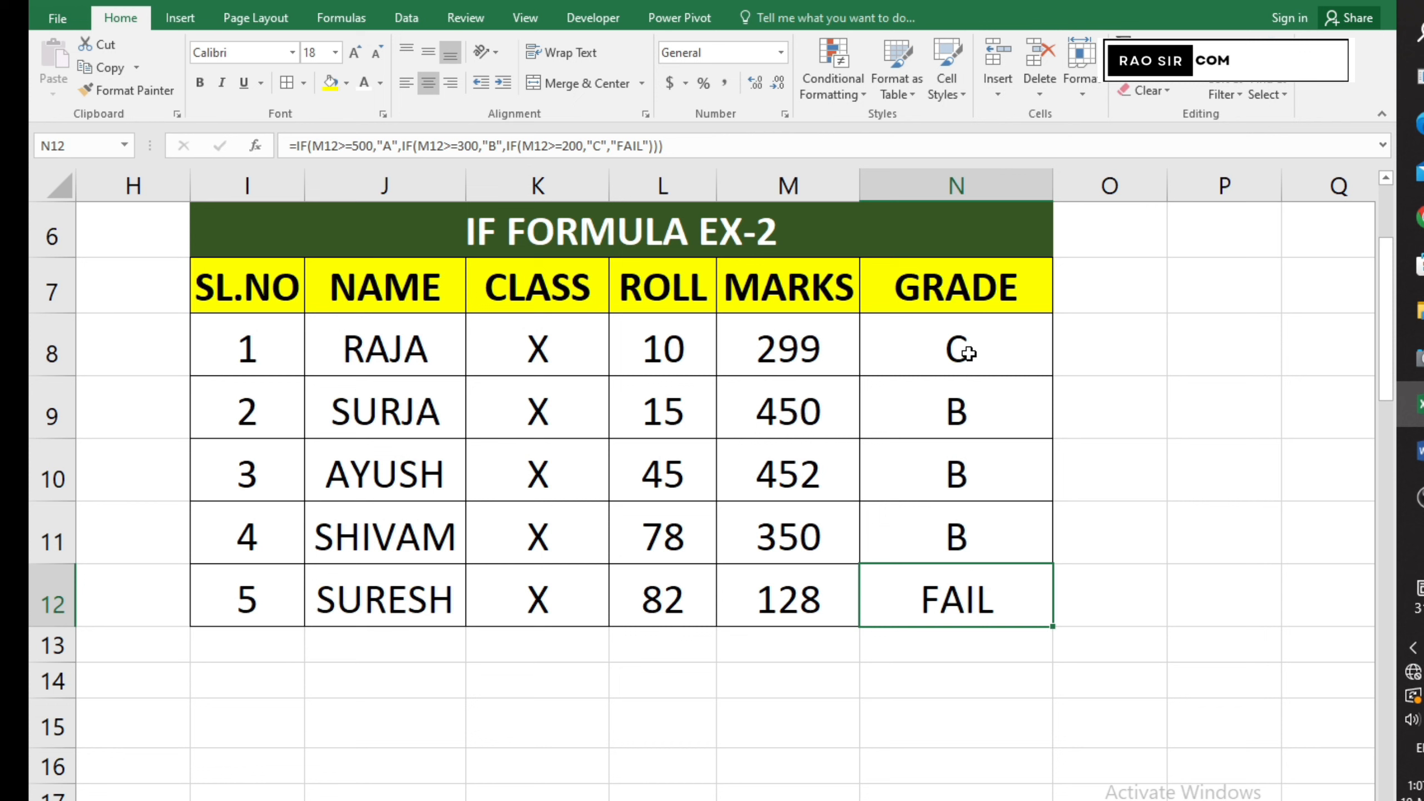
# - Clear the grades in N8:N12 and format the cells bold at font size 20
pyautogui.moveTo(950, 335); pyautogui.dragTo(960, 591)
pyautogui.press('Delete')
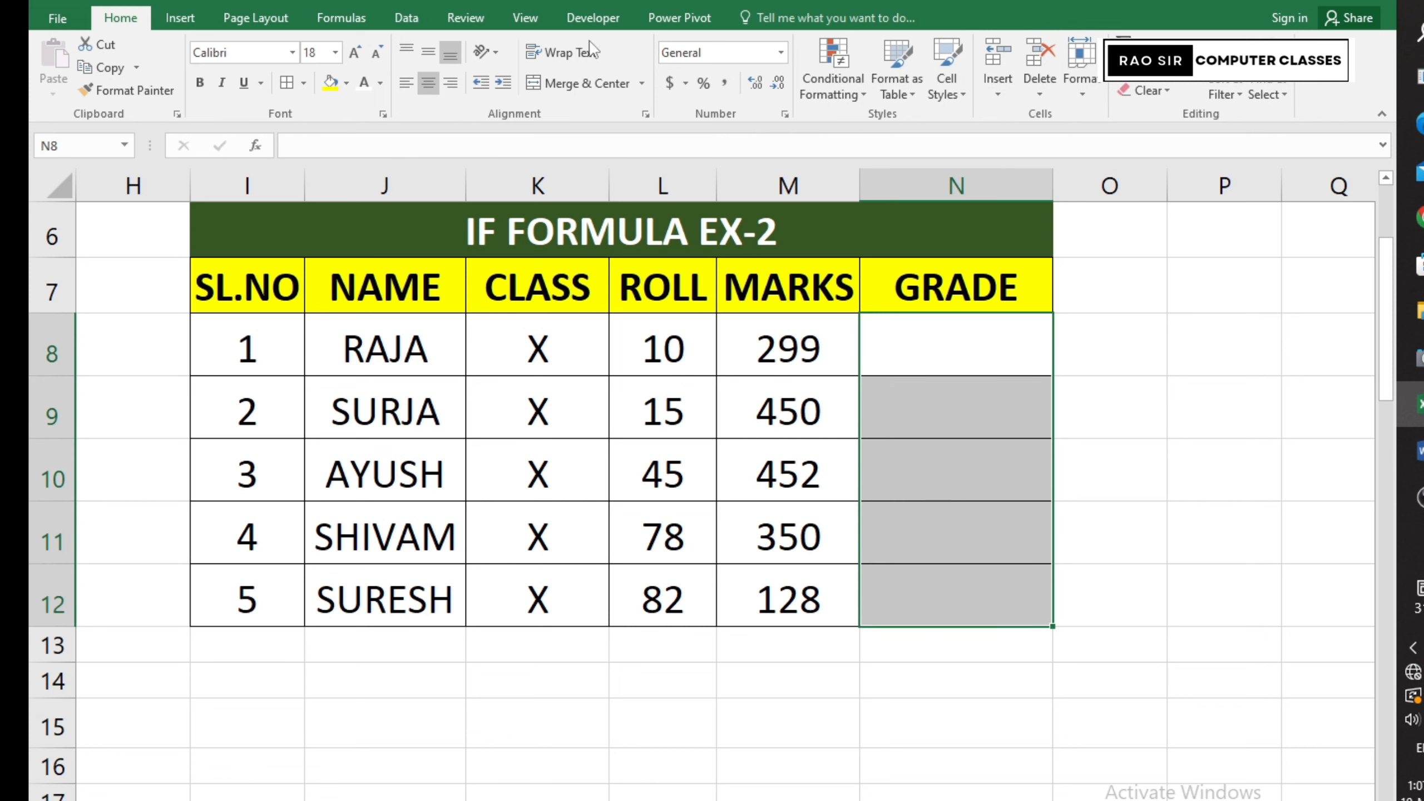
pyautogui.click(354, 53)
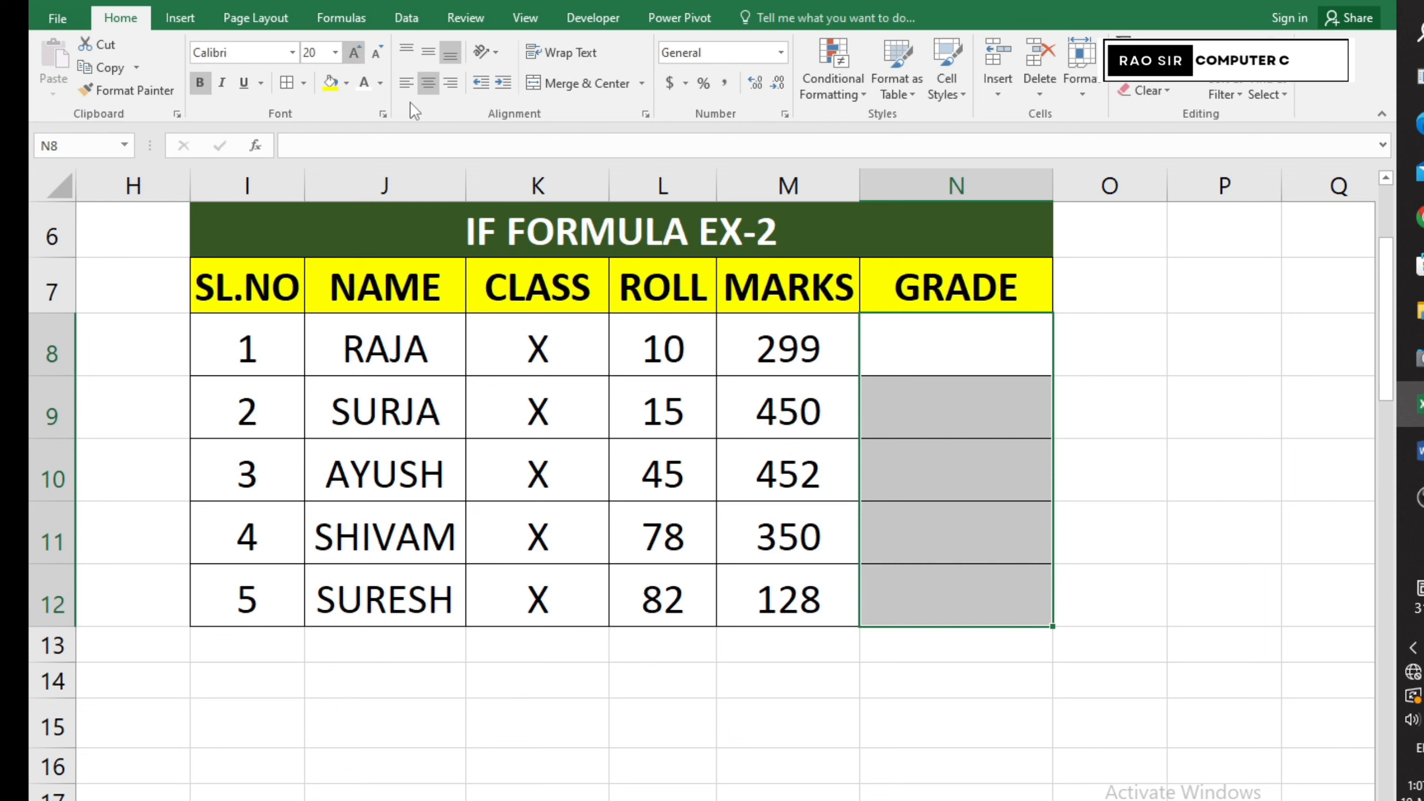
# - Begin an IF formula in N8 that returns "A" when M8>=500
pyautogui.click(904, 338)
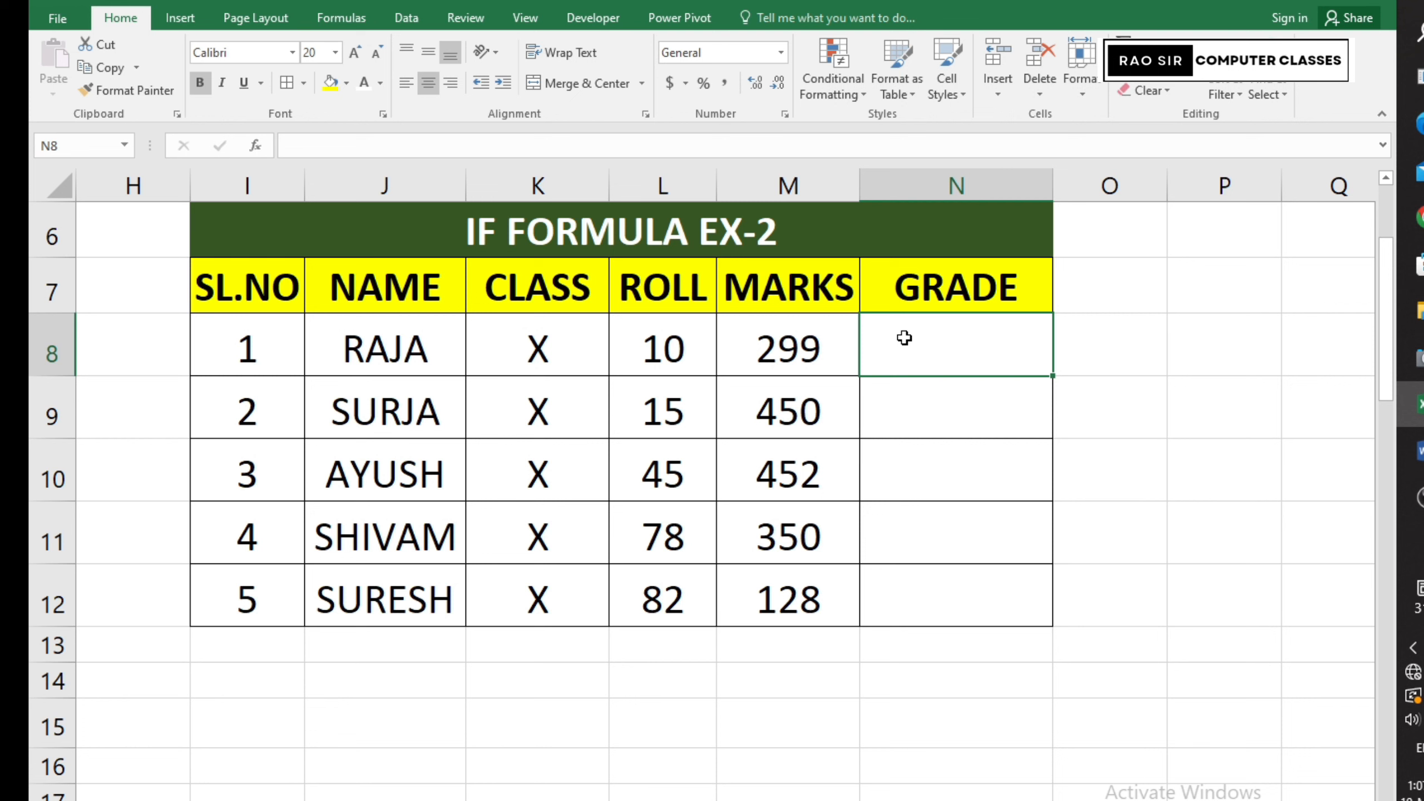
pyautogui.write('=IF')
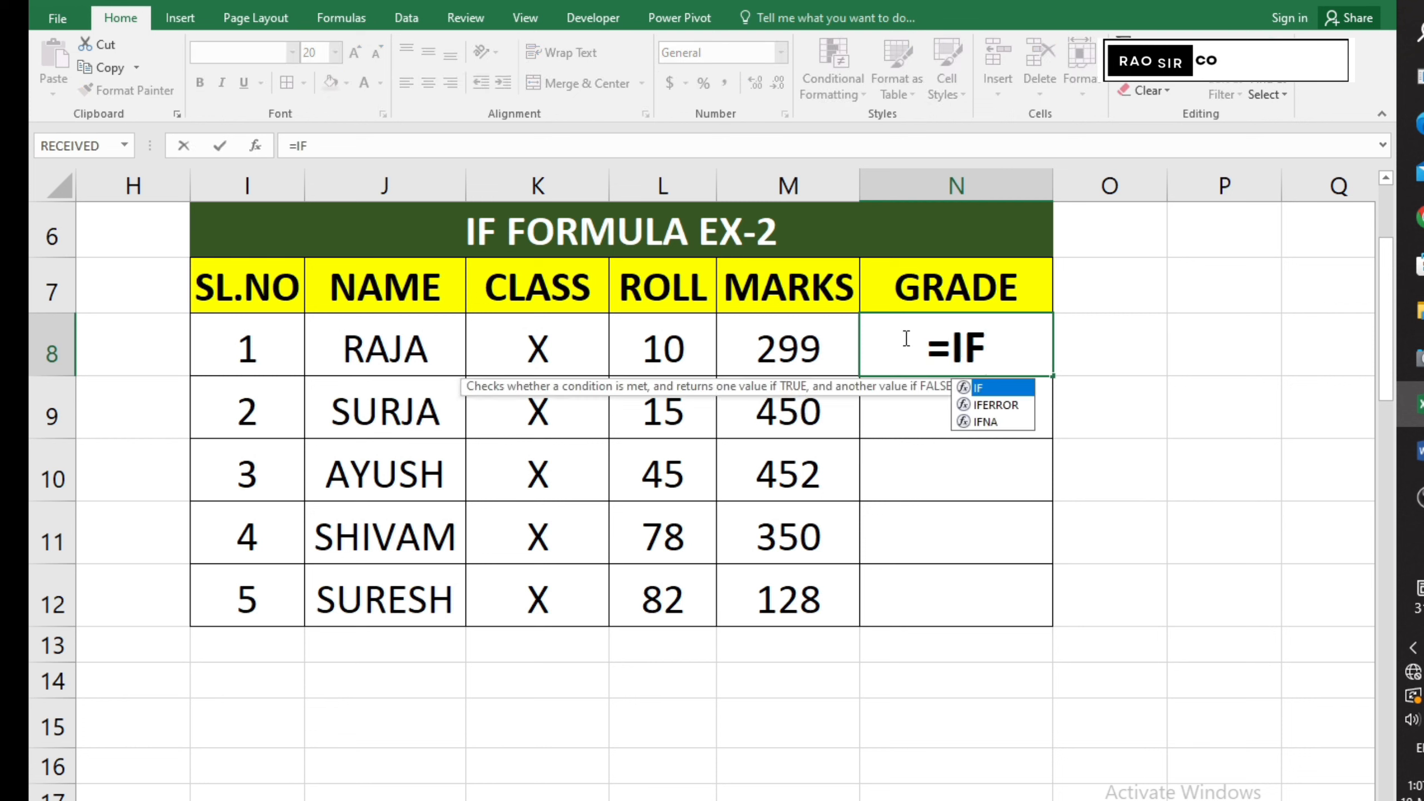
pyautogui.write('(')
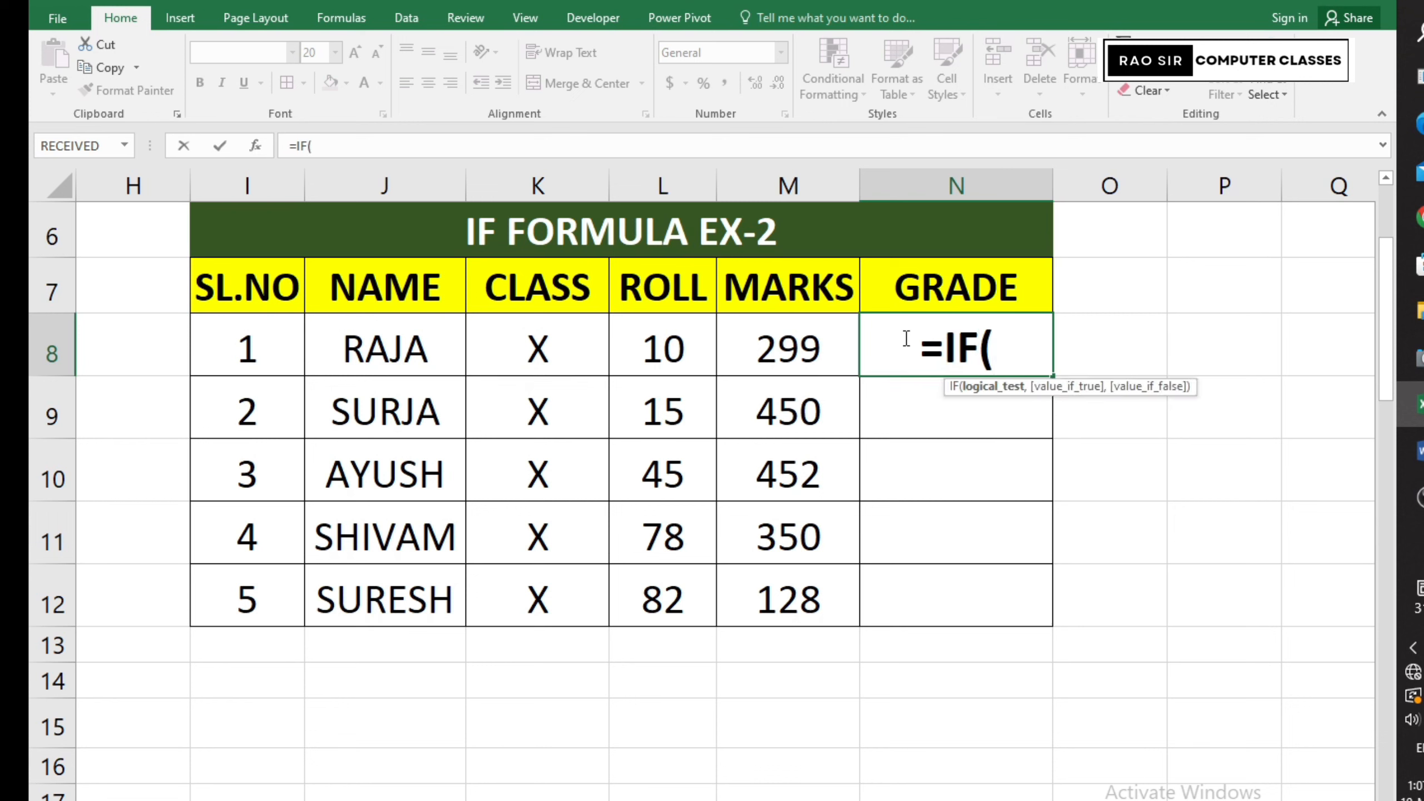
pyautogui.click(782, 361)
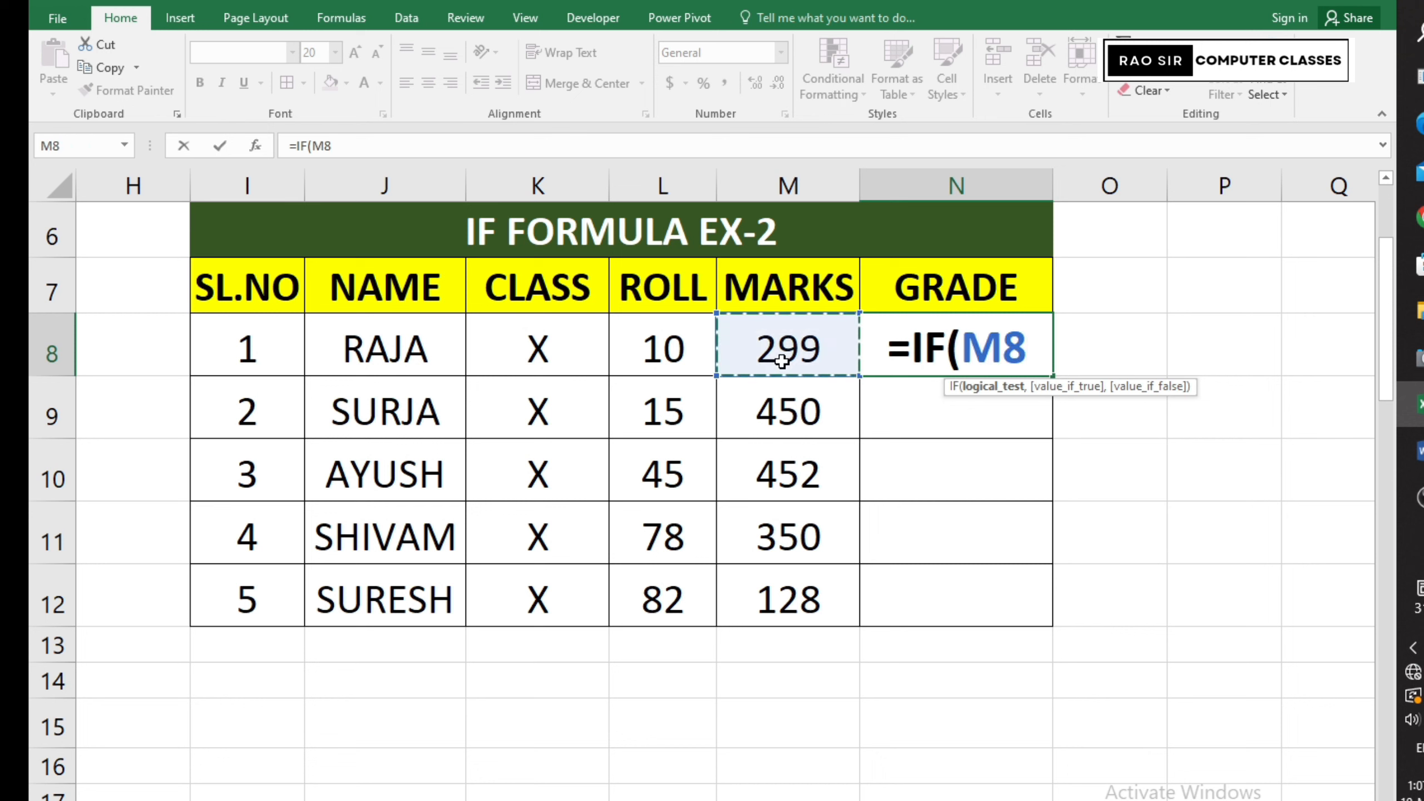
pyautogui.write('>')
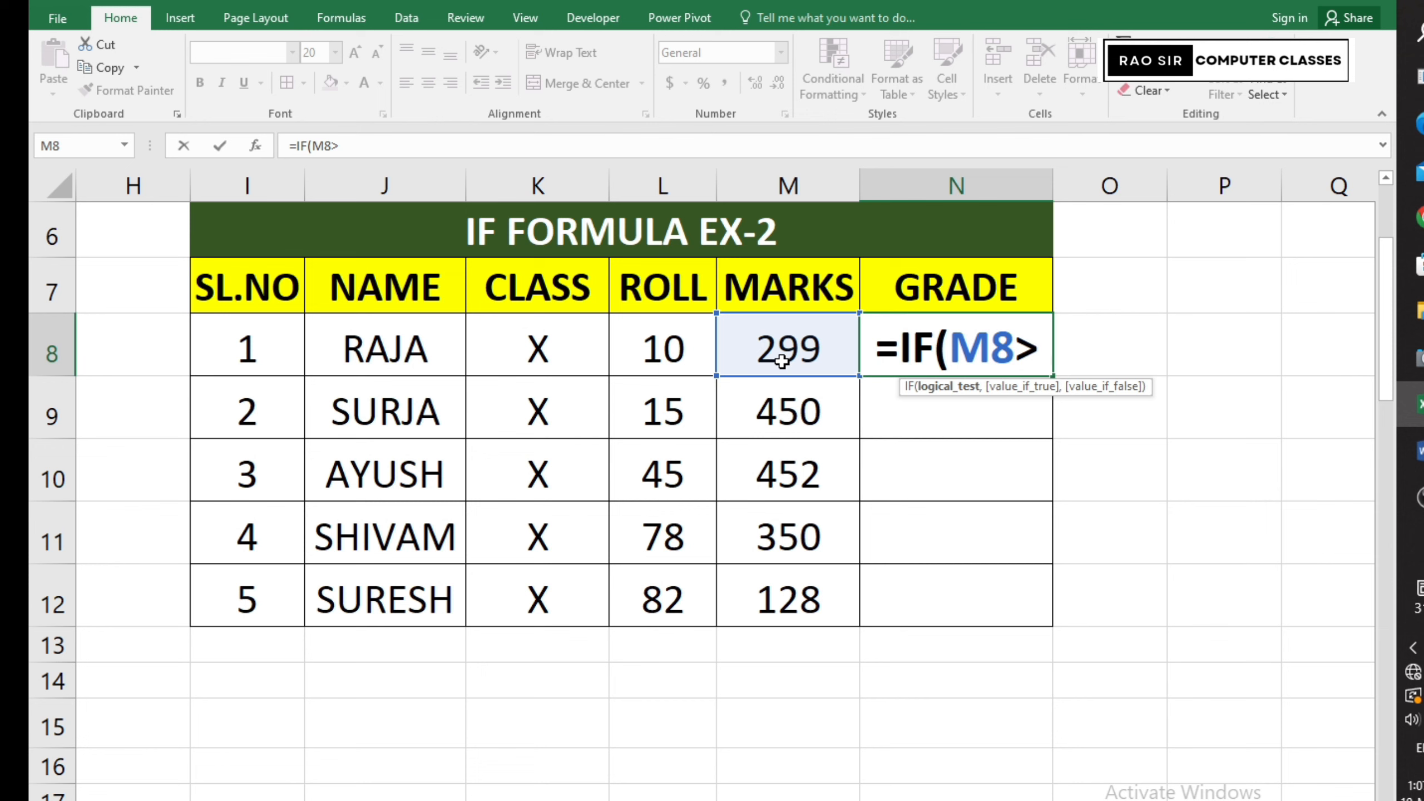
pyautogui.write('=500')
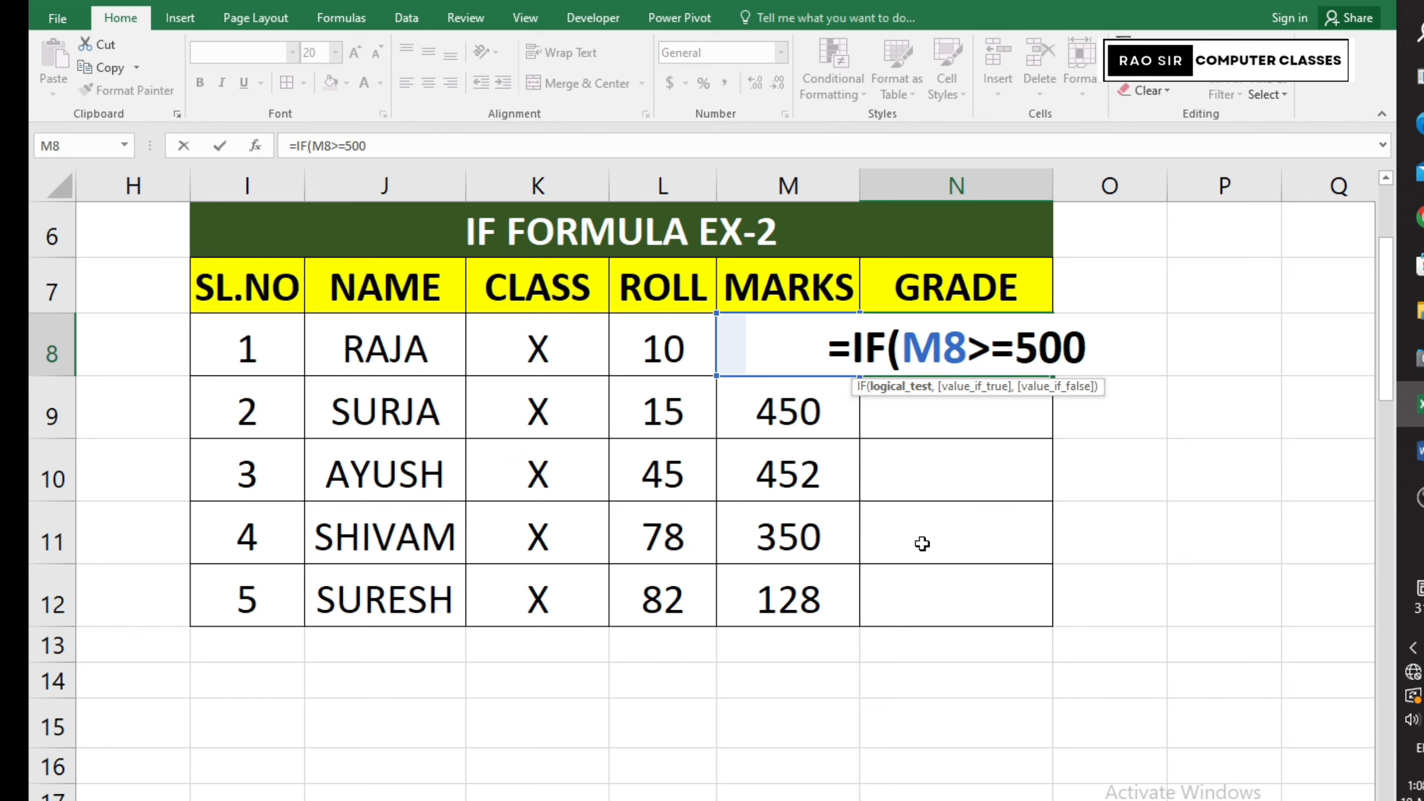
pyautogui.write(',')
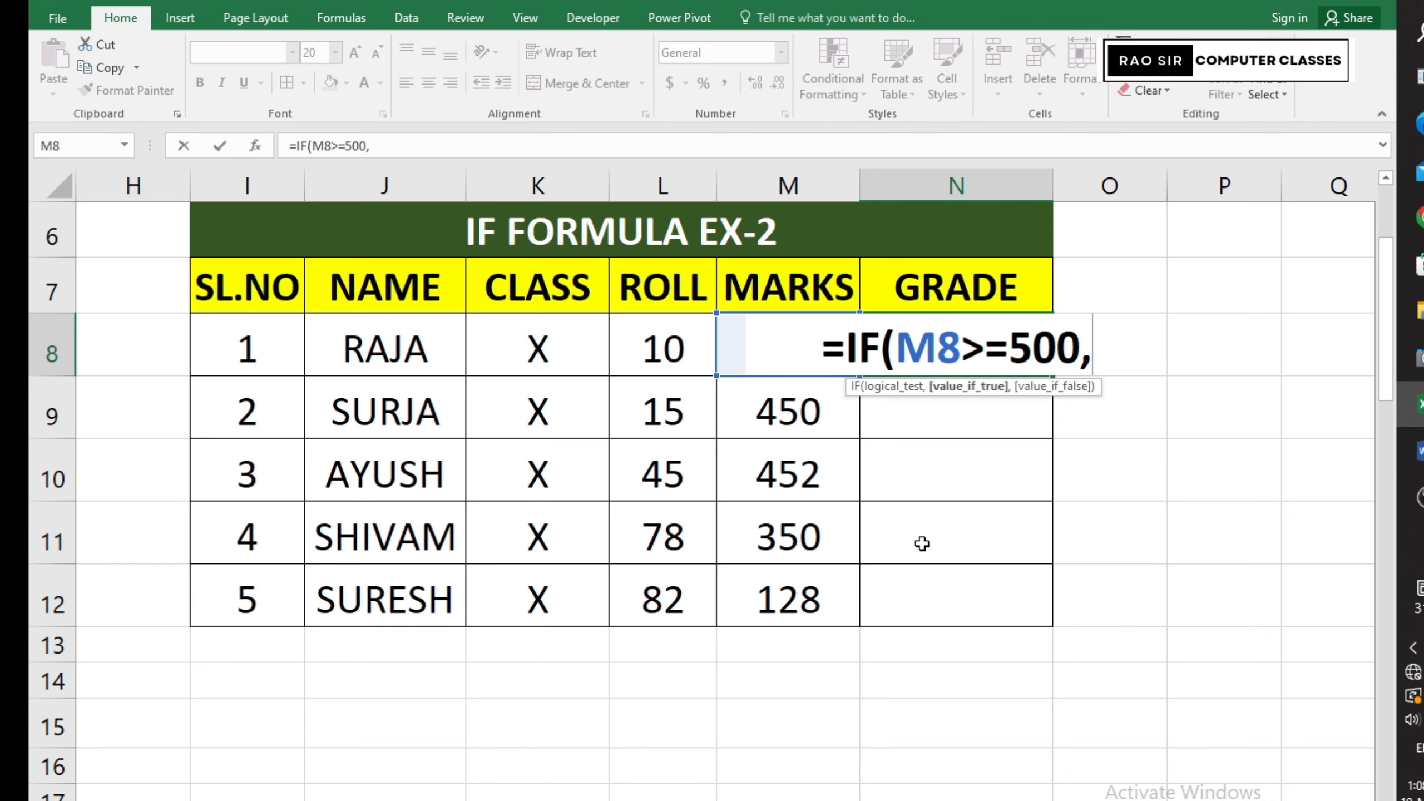
pyautogui.write('"')
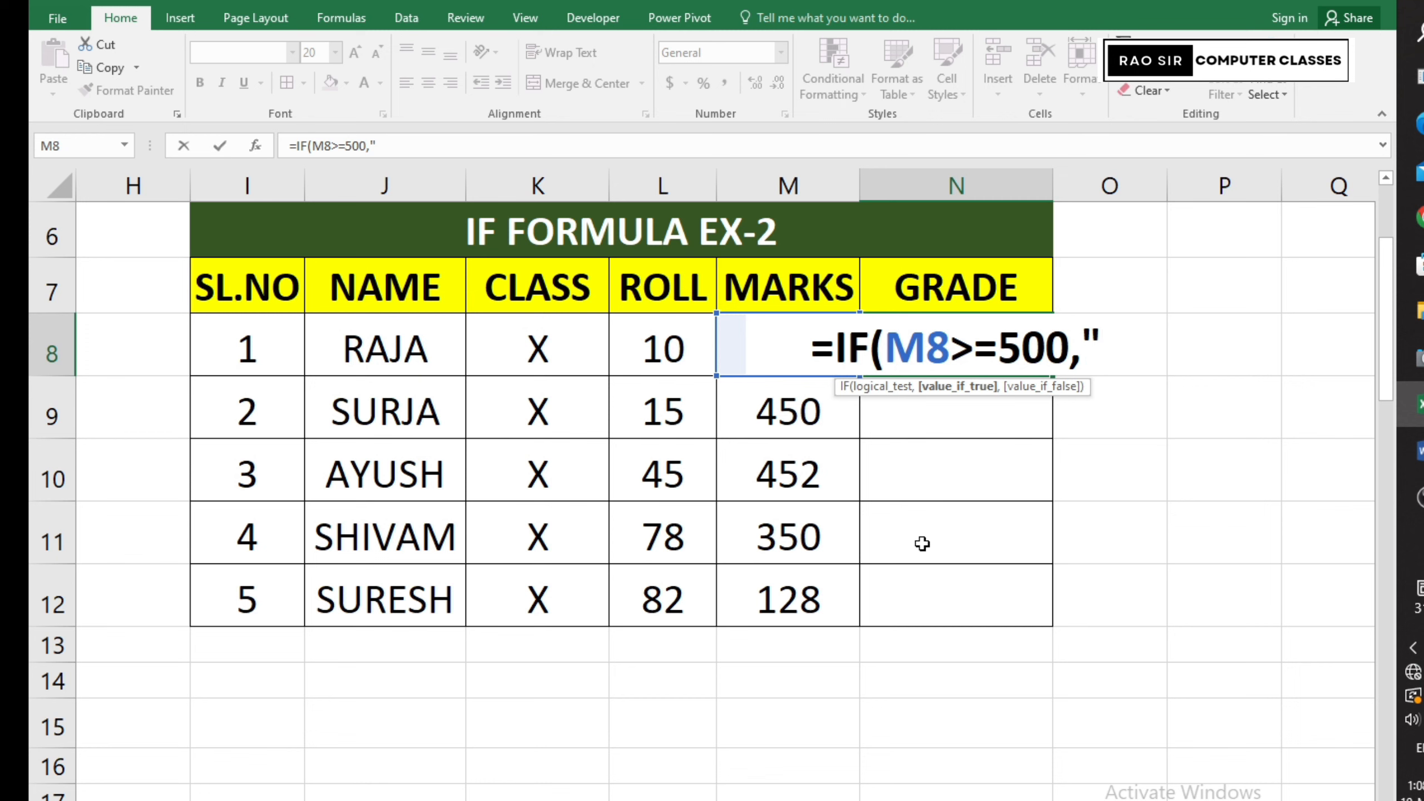
pyautogui.write('A')
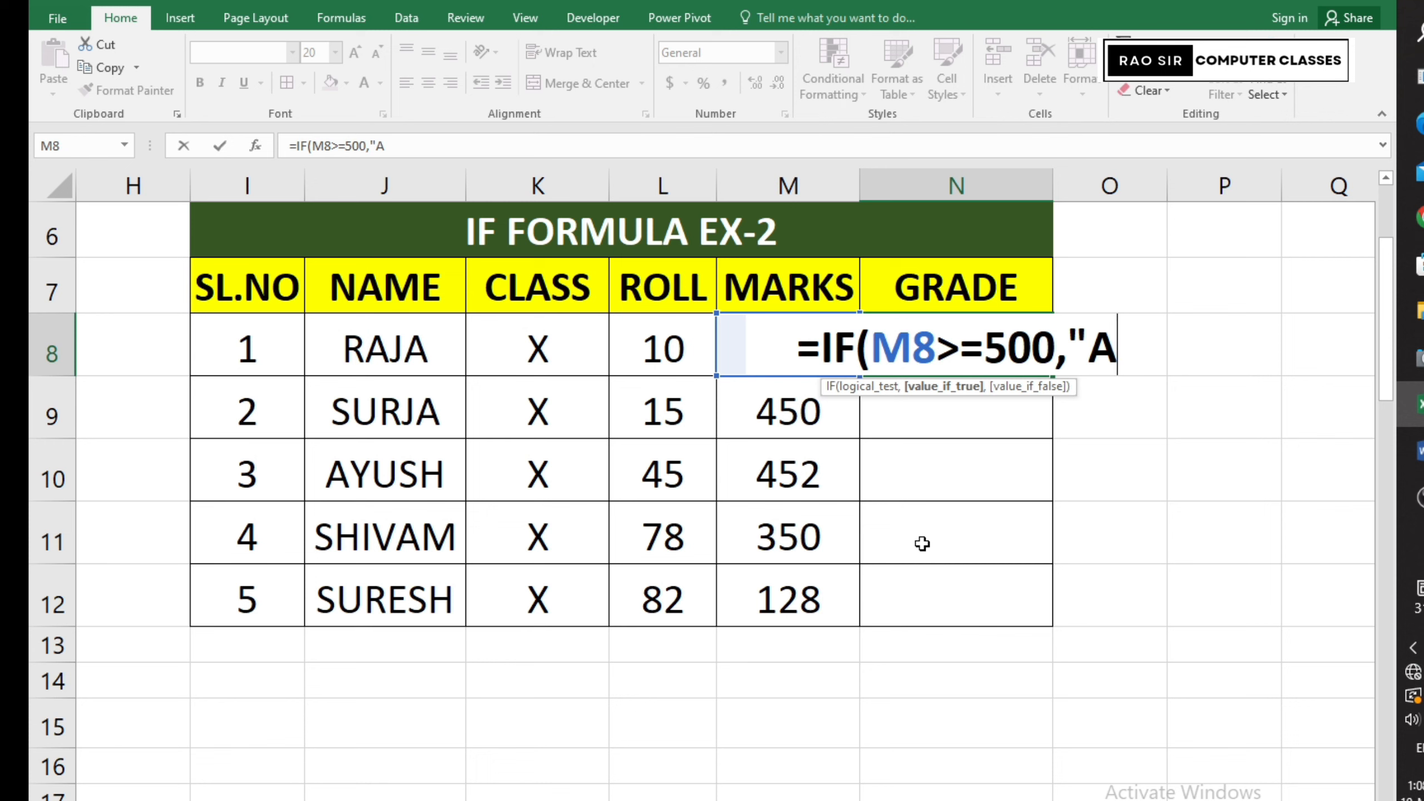
pyautogui.write('"')
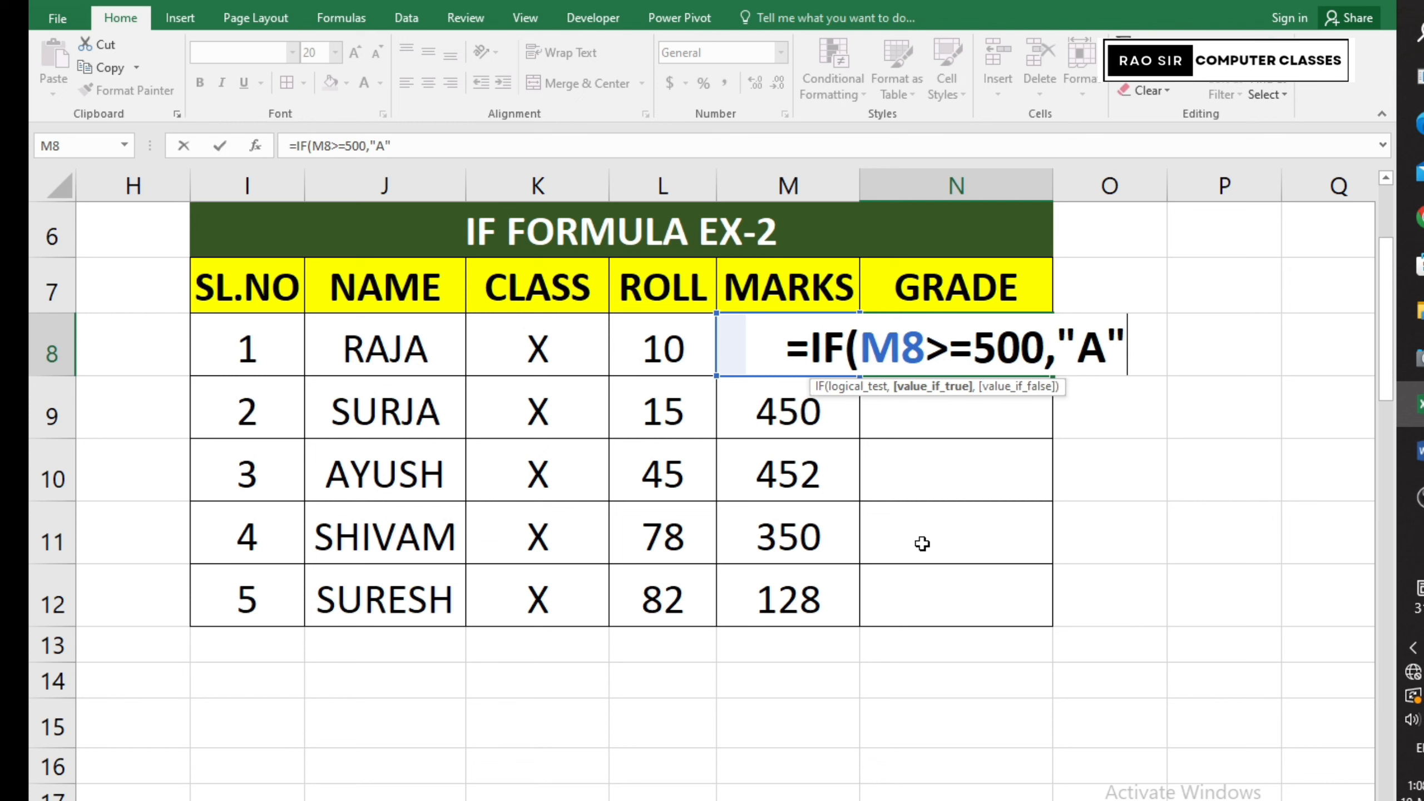
# - Nest a second IF as the value if false in N8's formula, returning "B" when M8>=300
pyautogui.write(',')
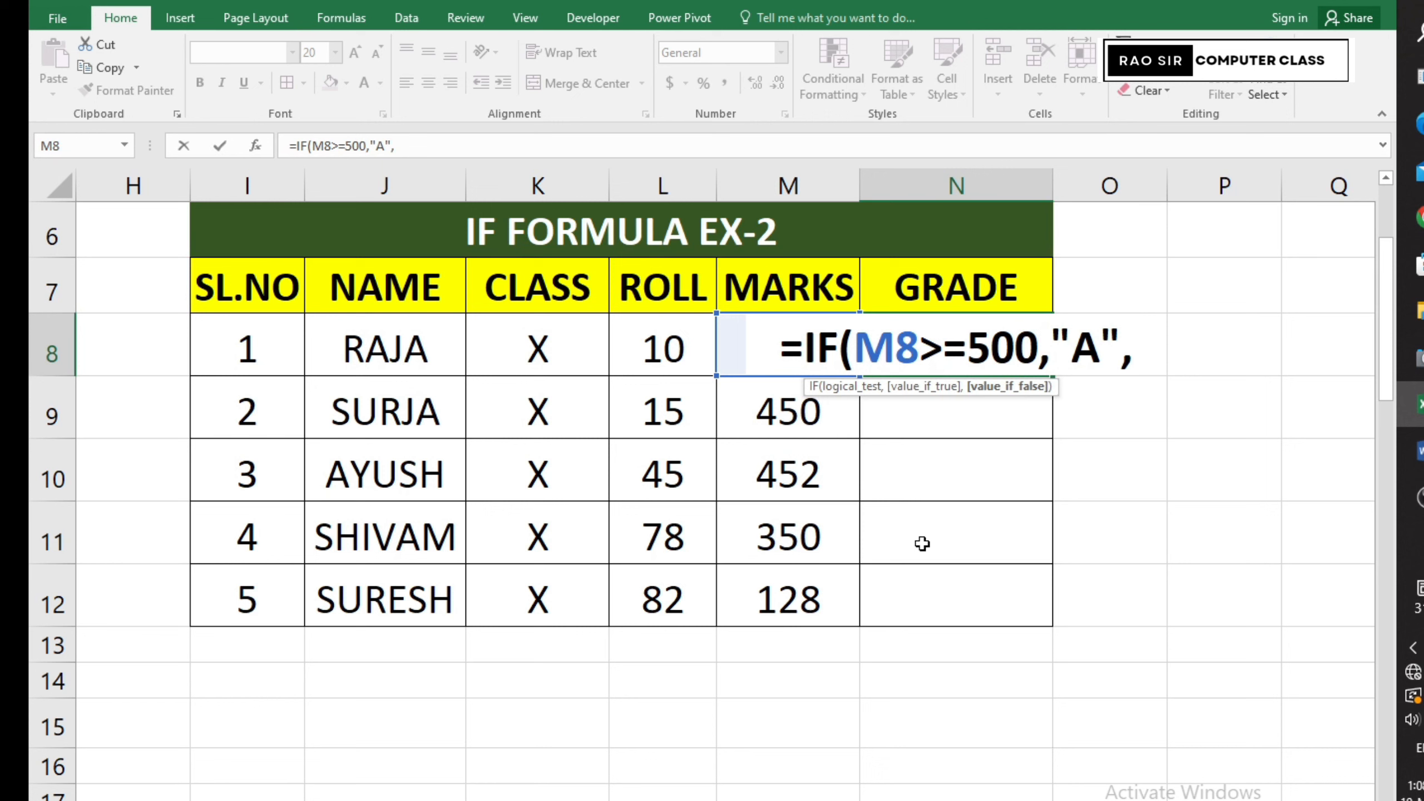
pyautogui.write('IF')
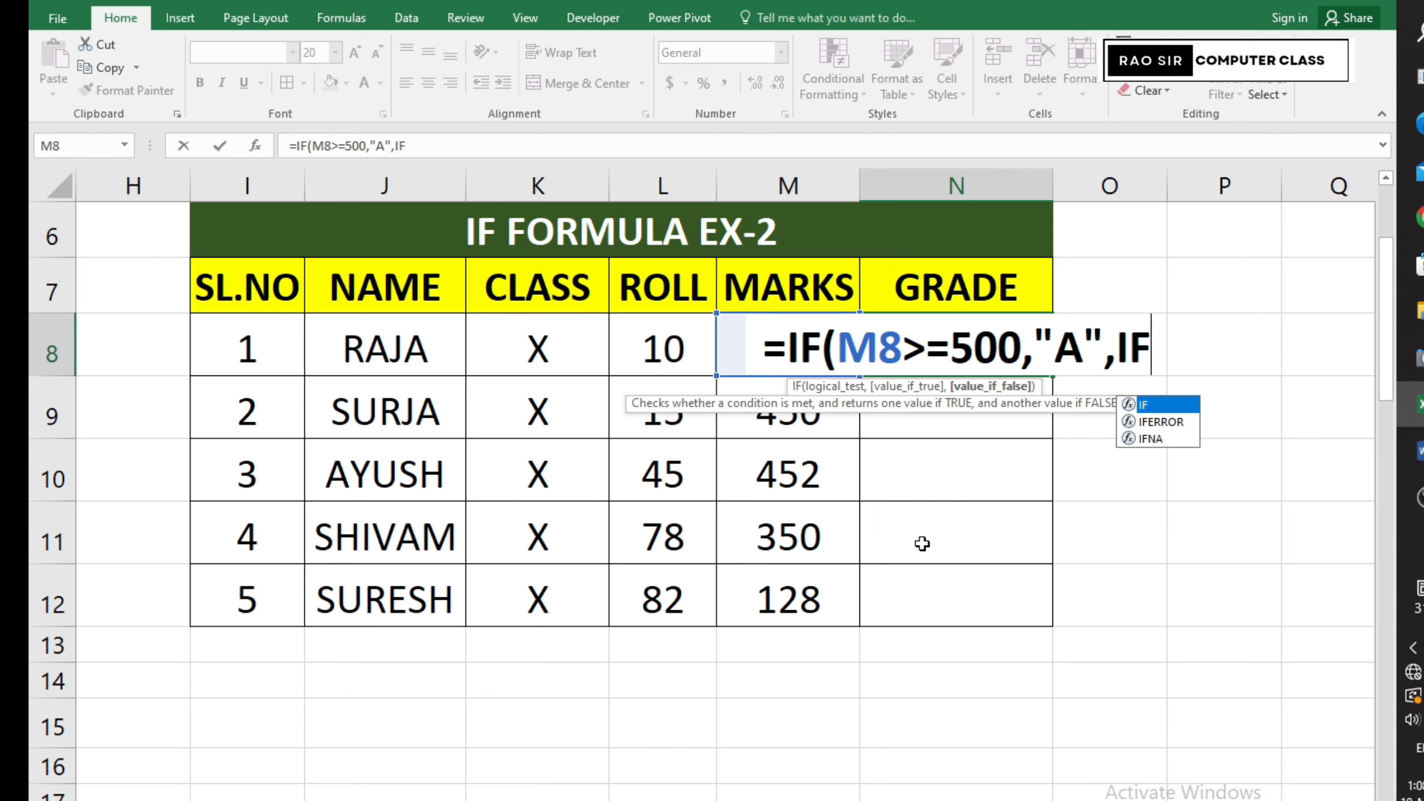
pyautogui.write('(')
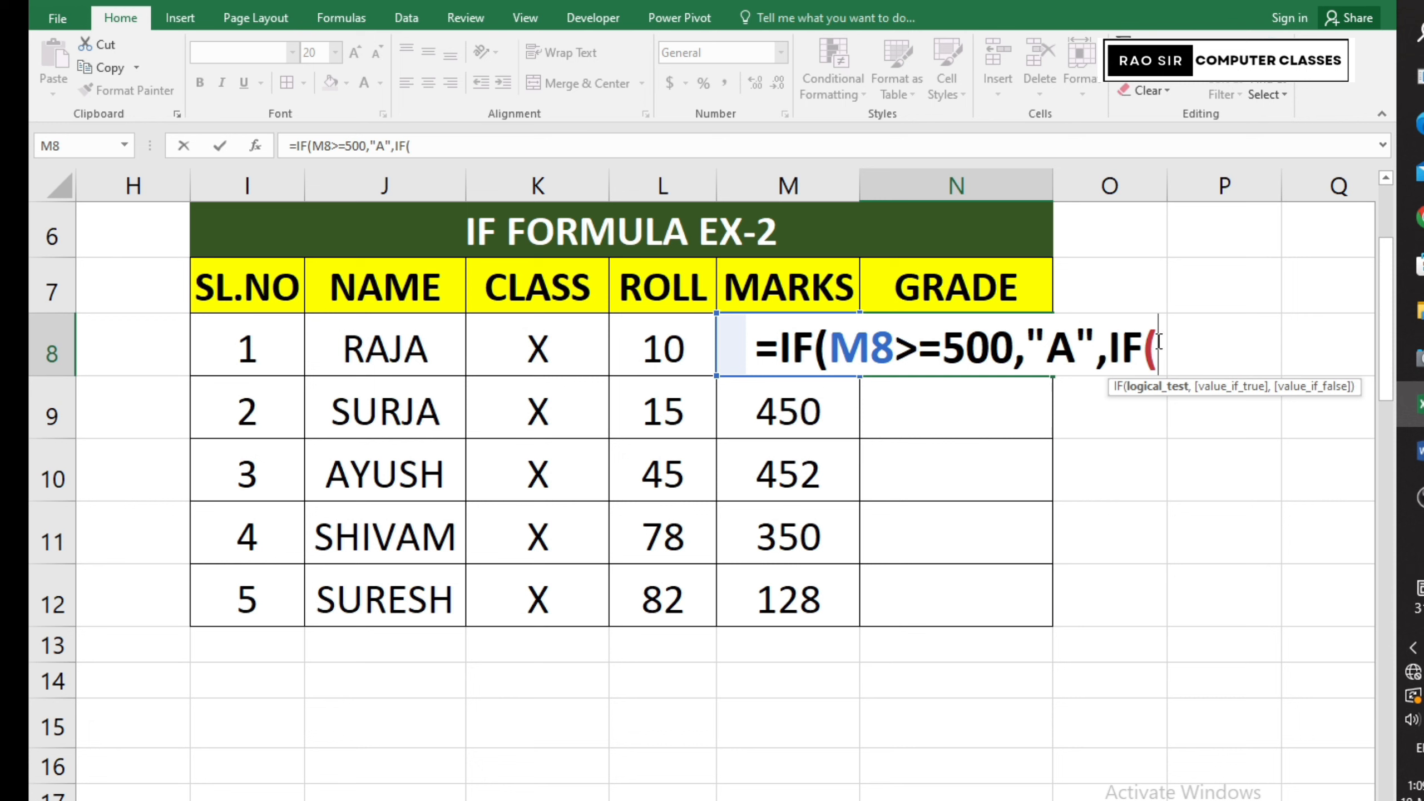
pyautogui.write('M8')
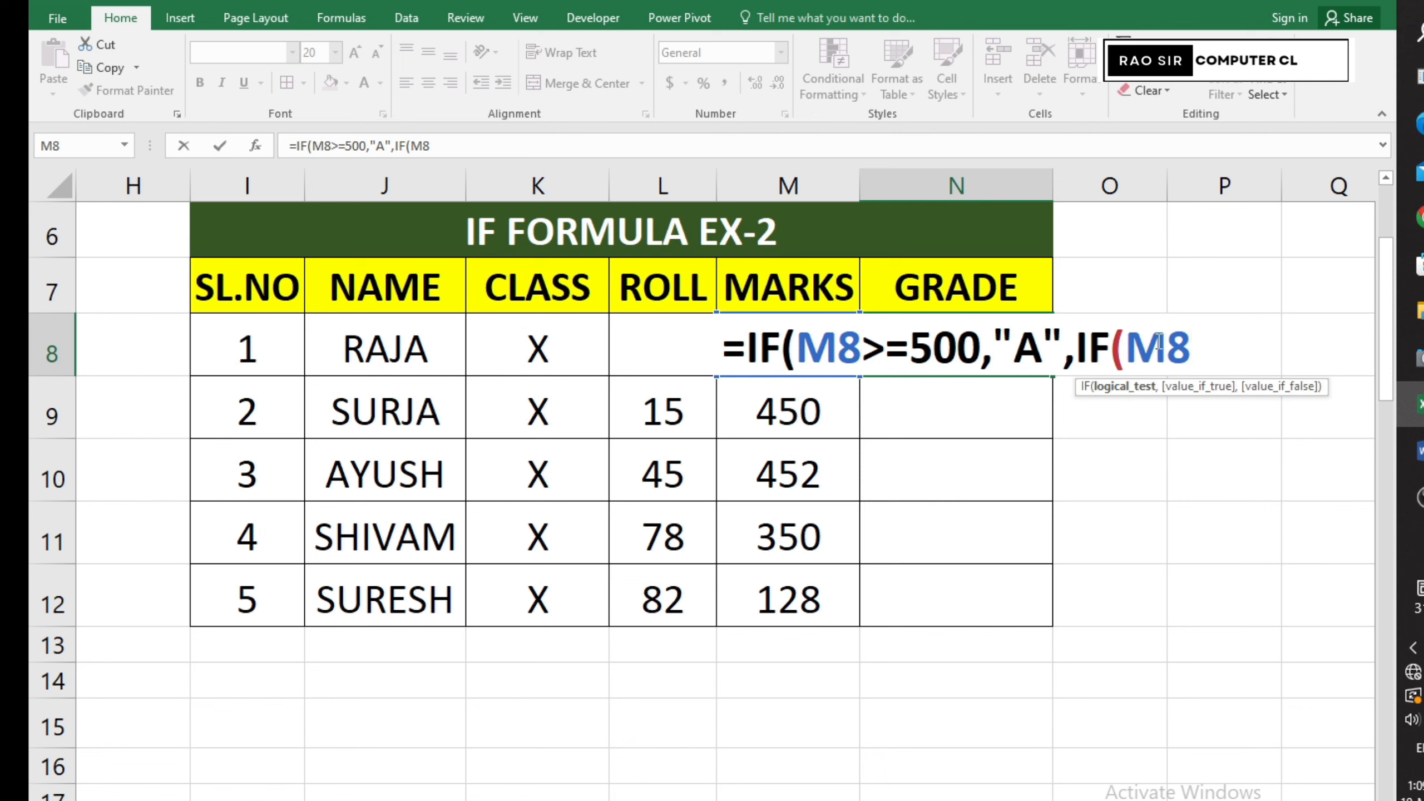
pyautogui.write('>')
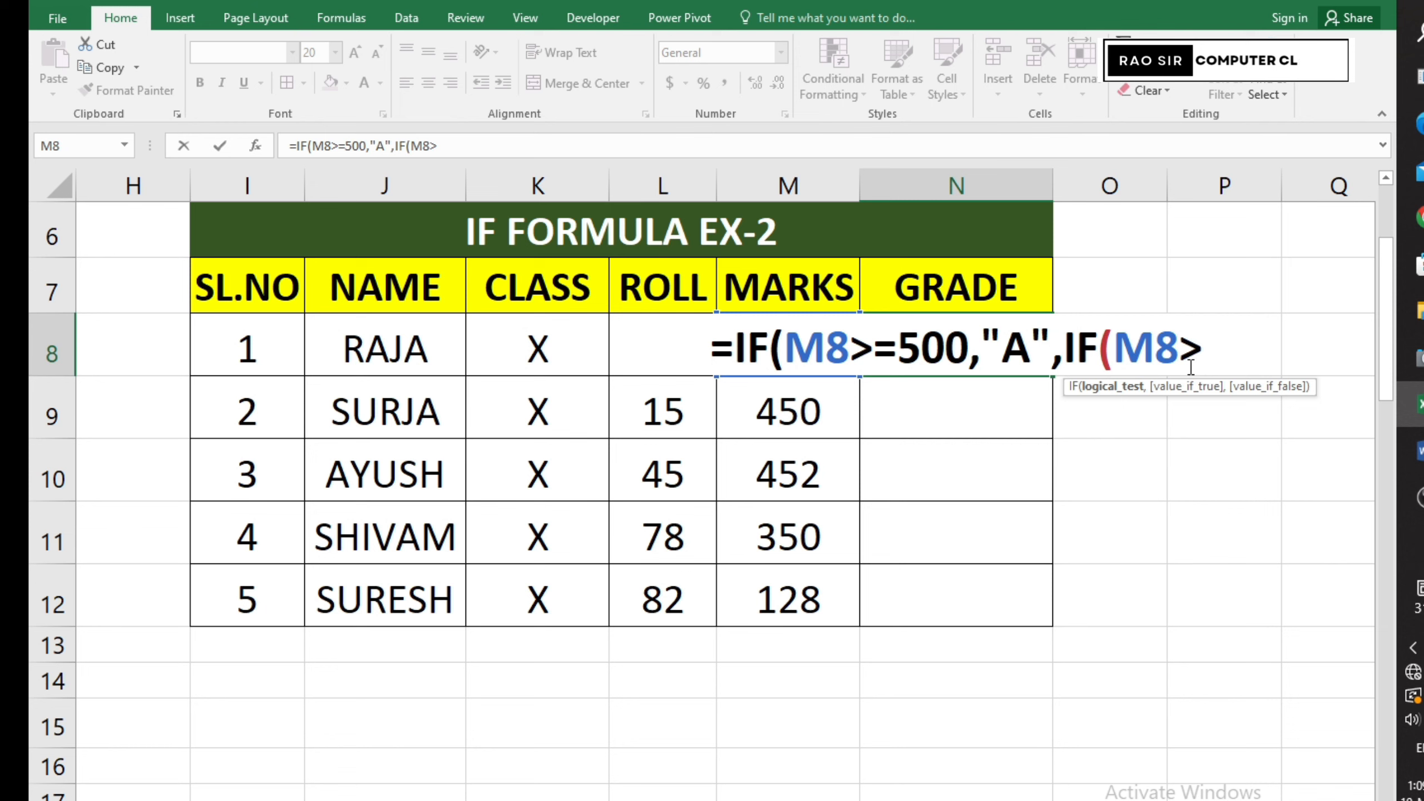
pyautogui.write('=300')
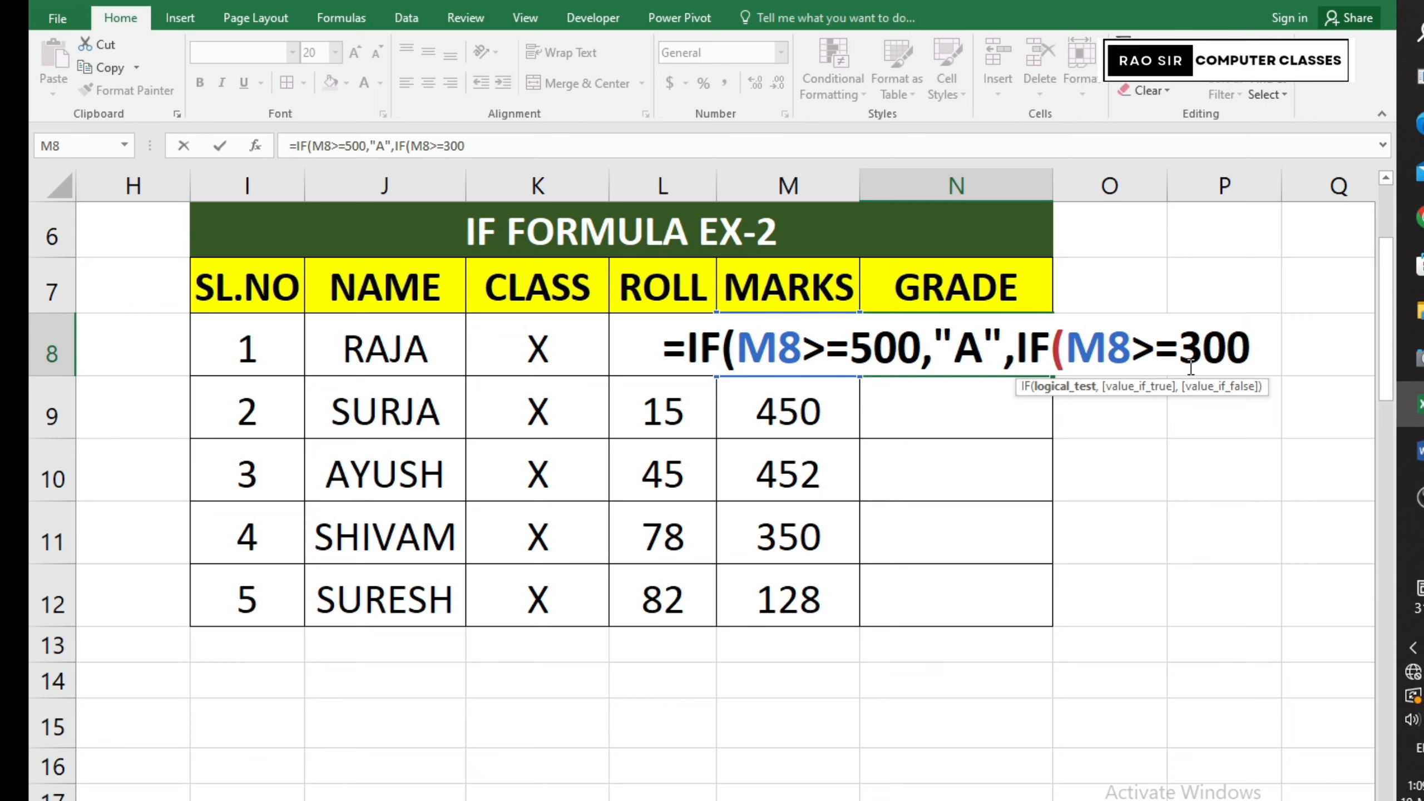
pyautogui.write(',')
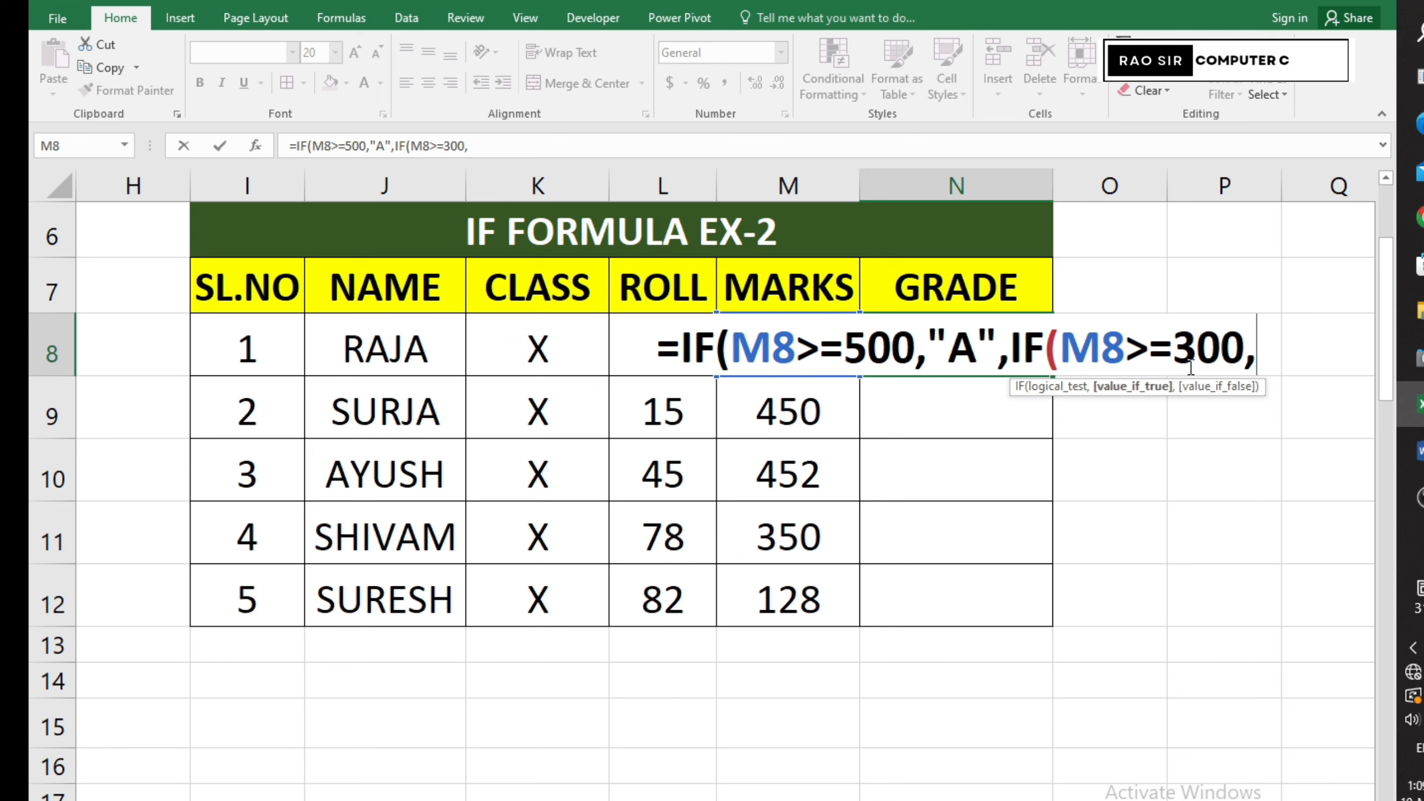
pyautogui.write('"')
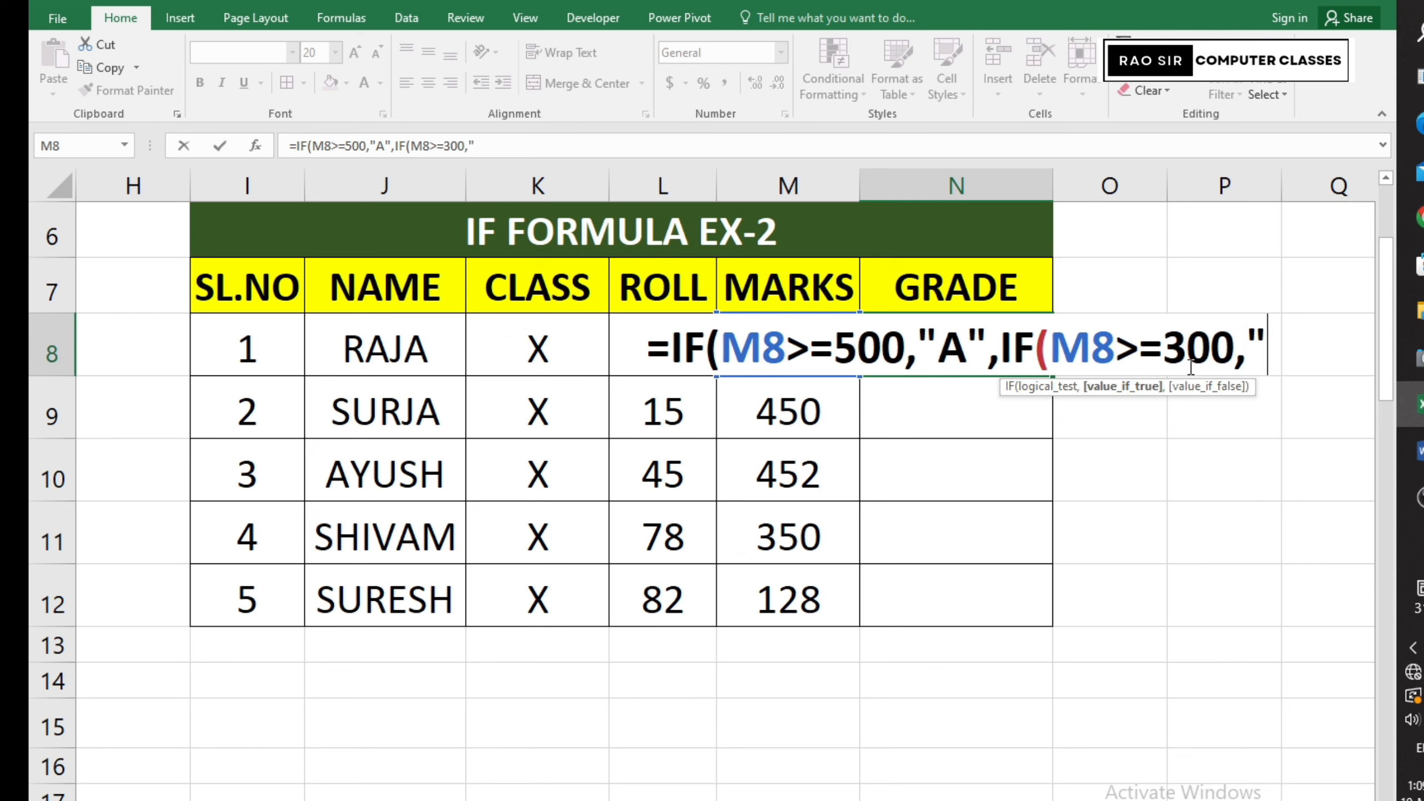
pyautogui.write('B"')
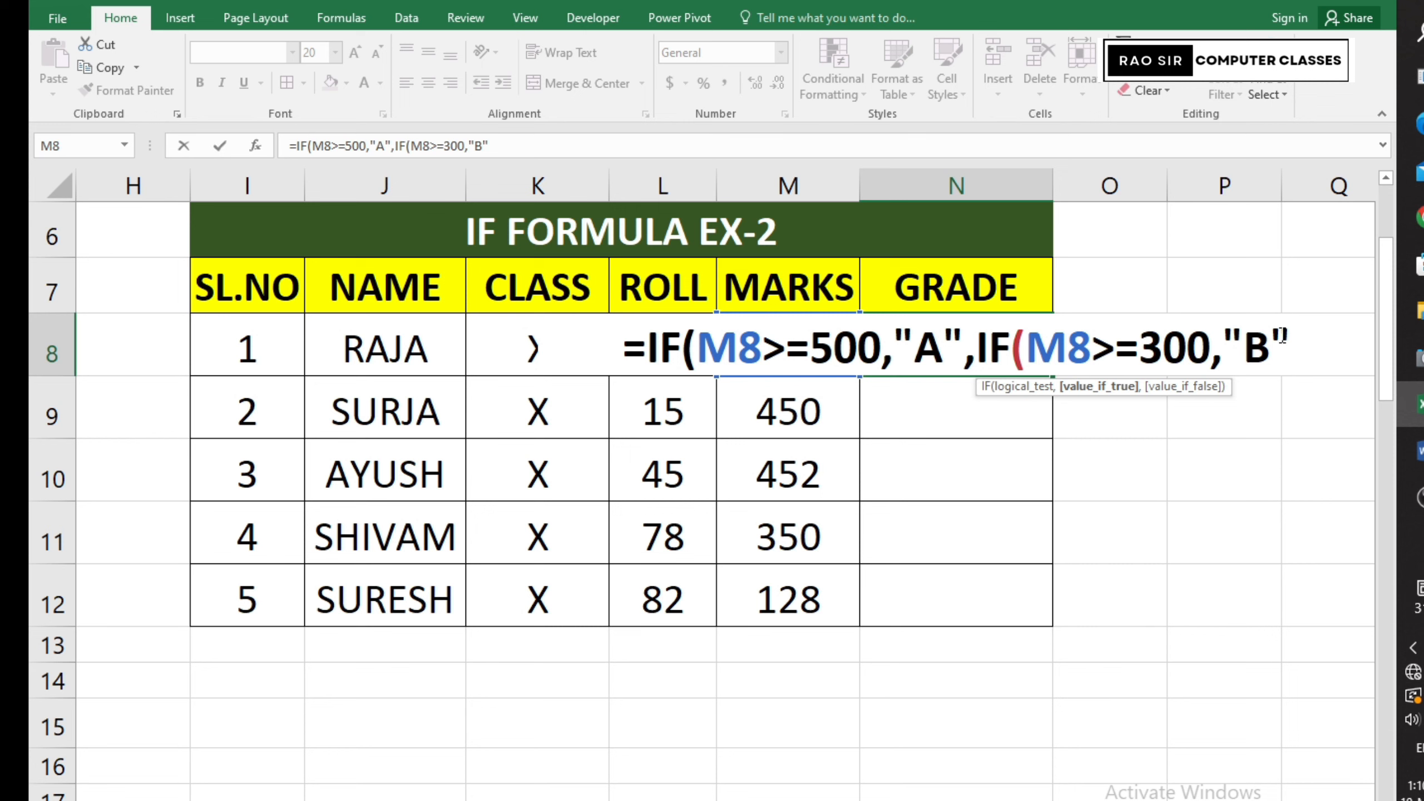
# - Nest a third IF as the value if false in N8's formula, returning "C" when M8>=200
pyautogui.write(',')
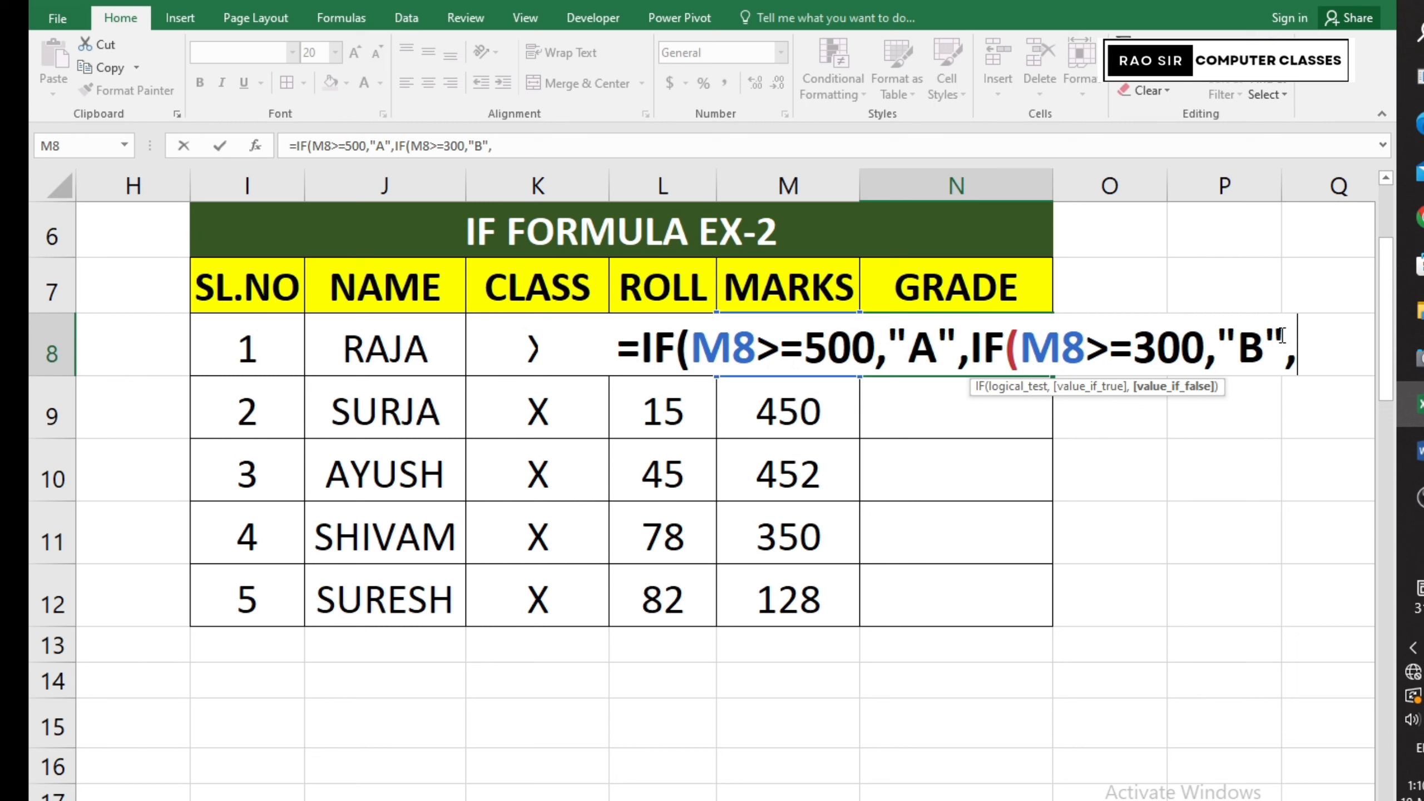
pyautogui.write('IF')
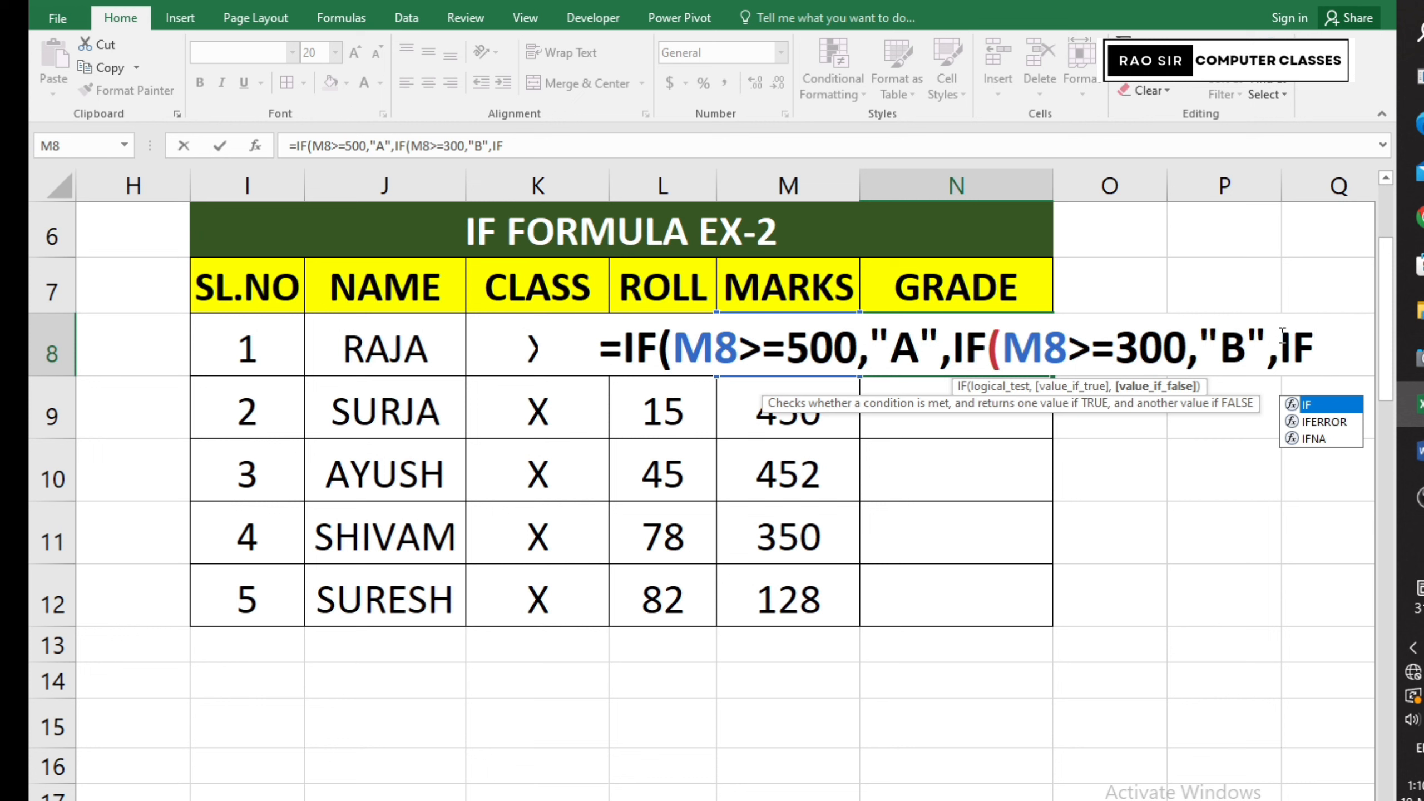
pyautogui.write('(')
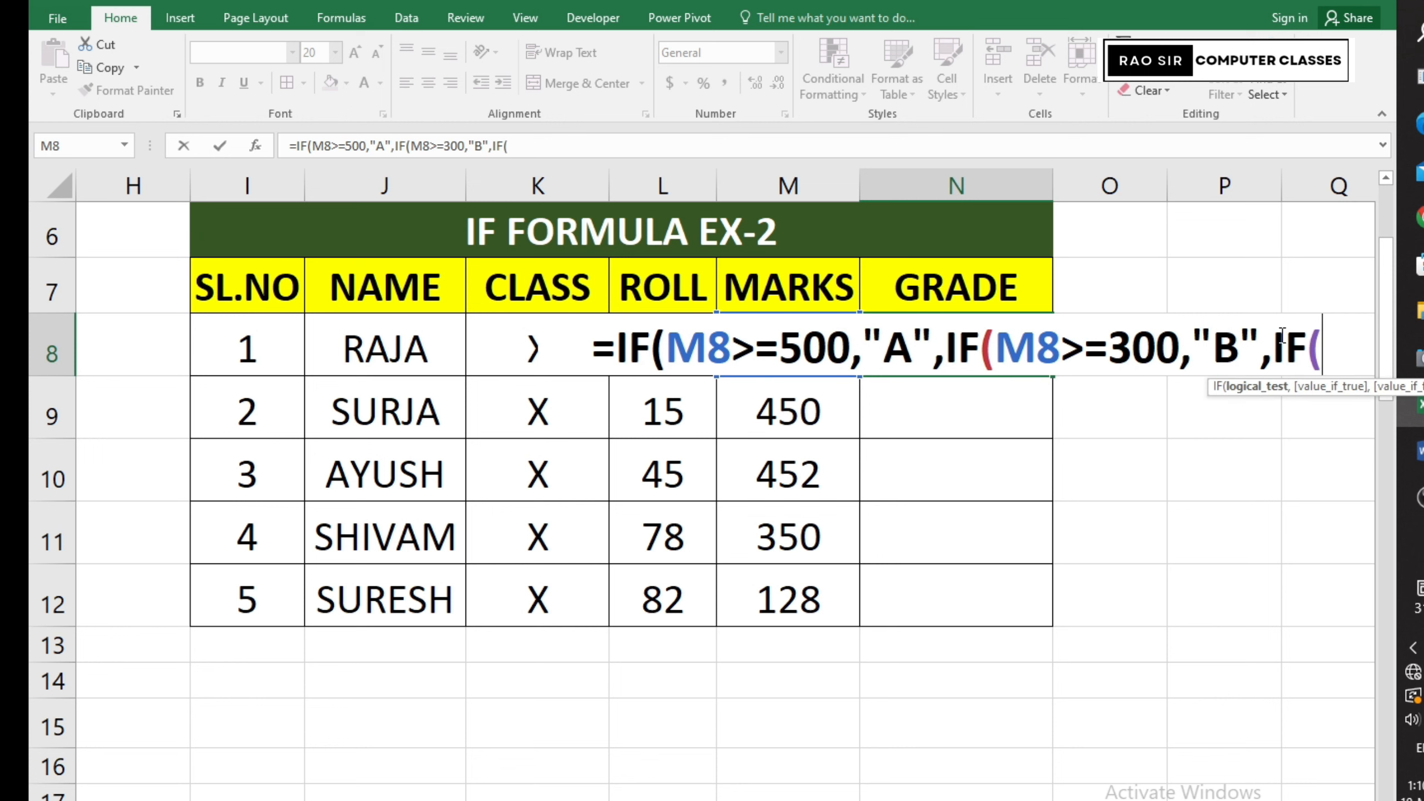
pyautogui.write('M8')
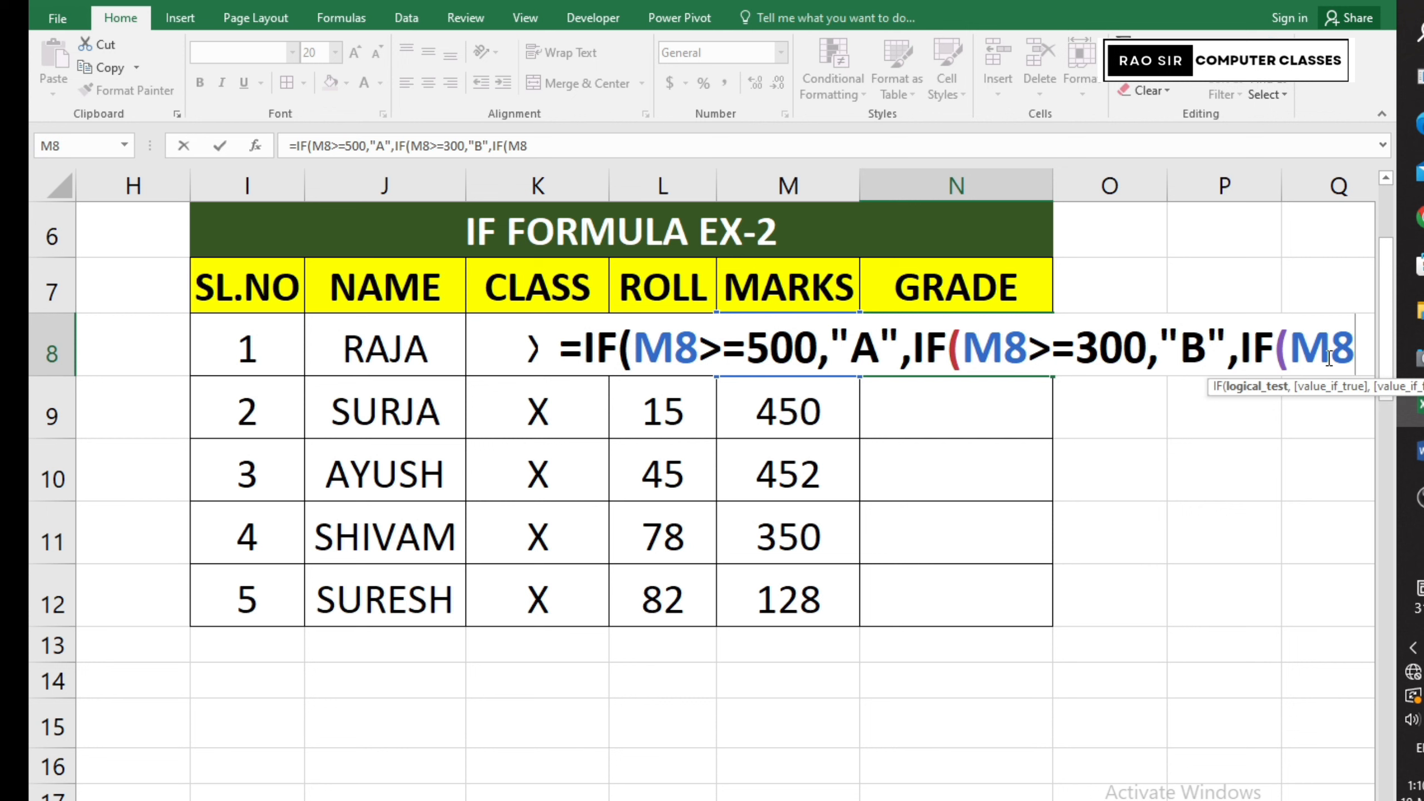
pyautogui.write('>')
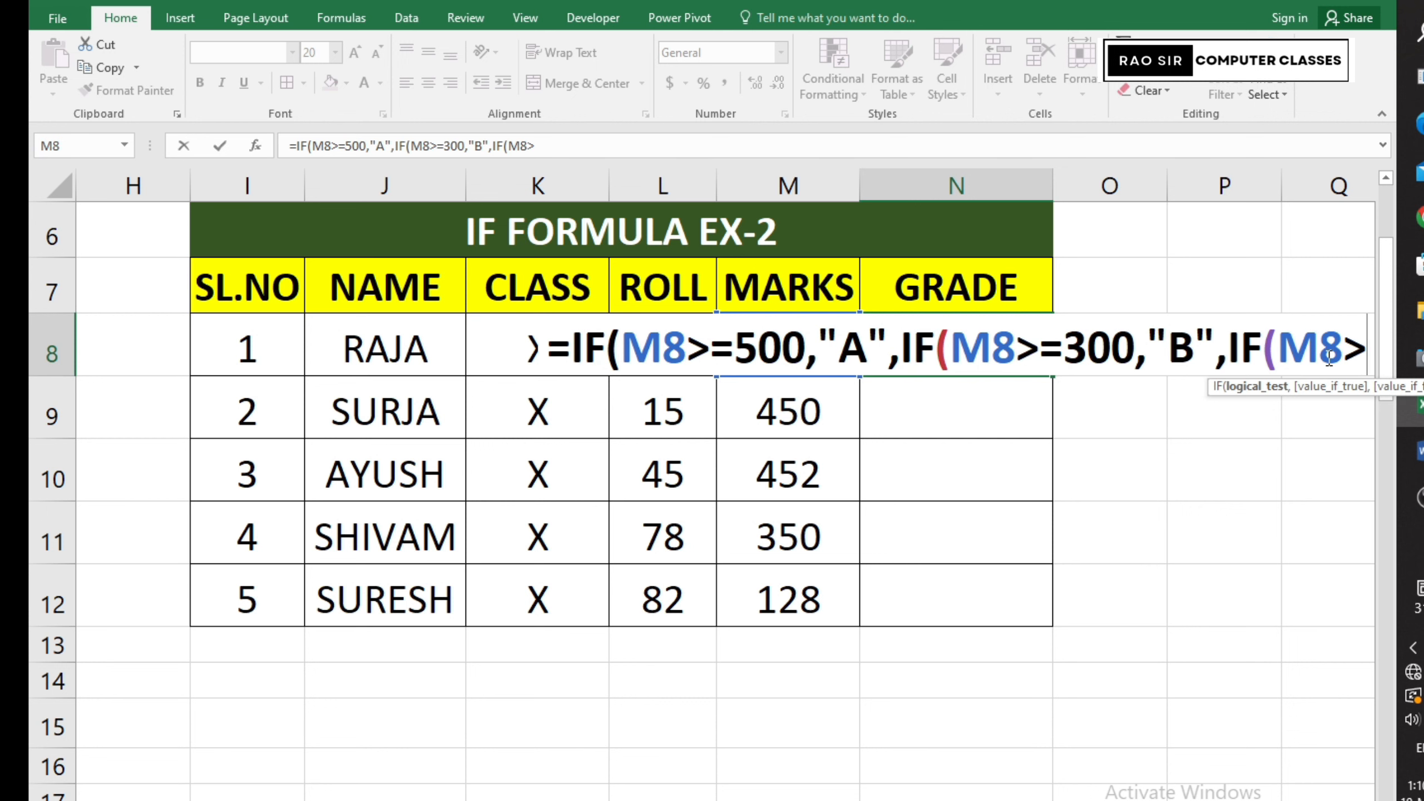
pyautogui.write('=')
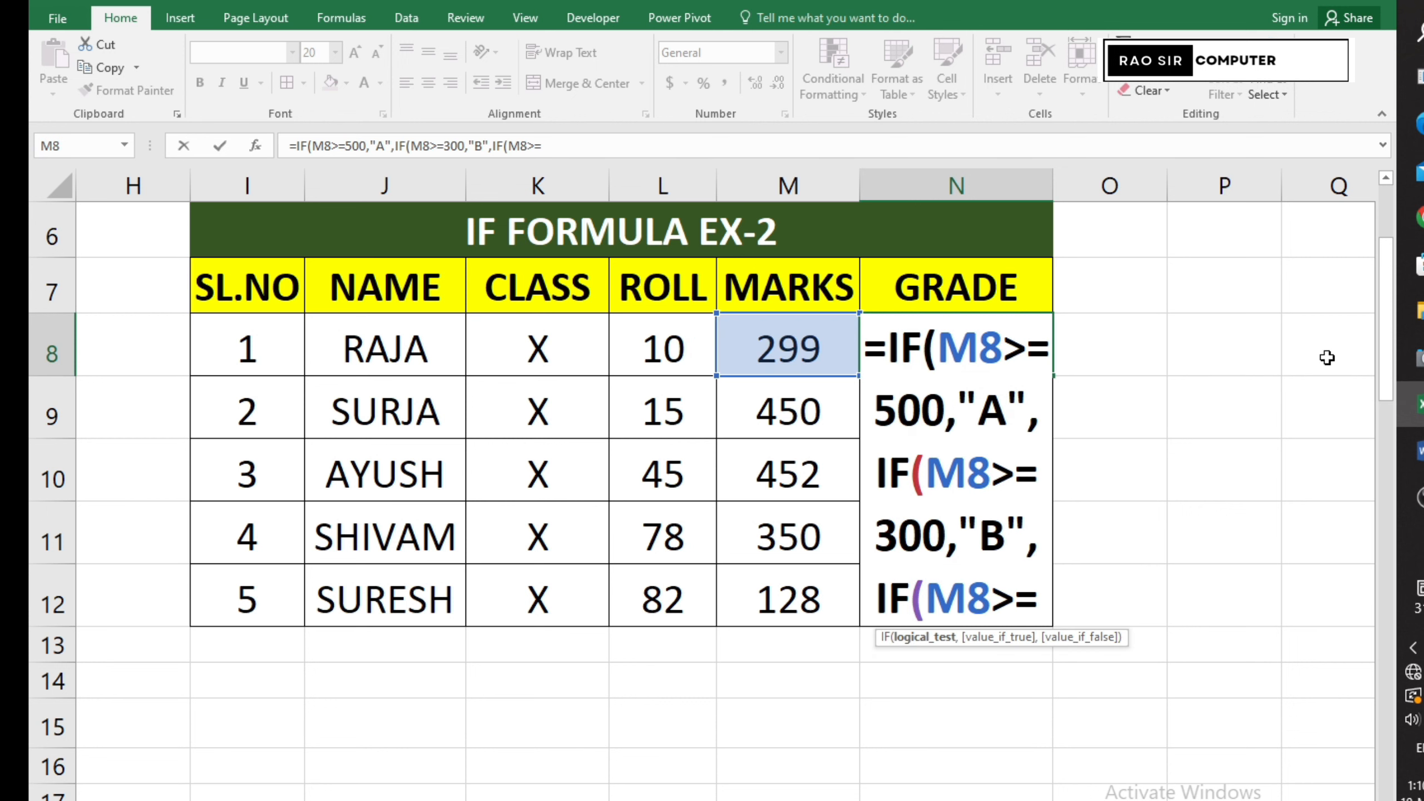
pyautogui.write('200')
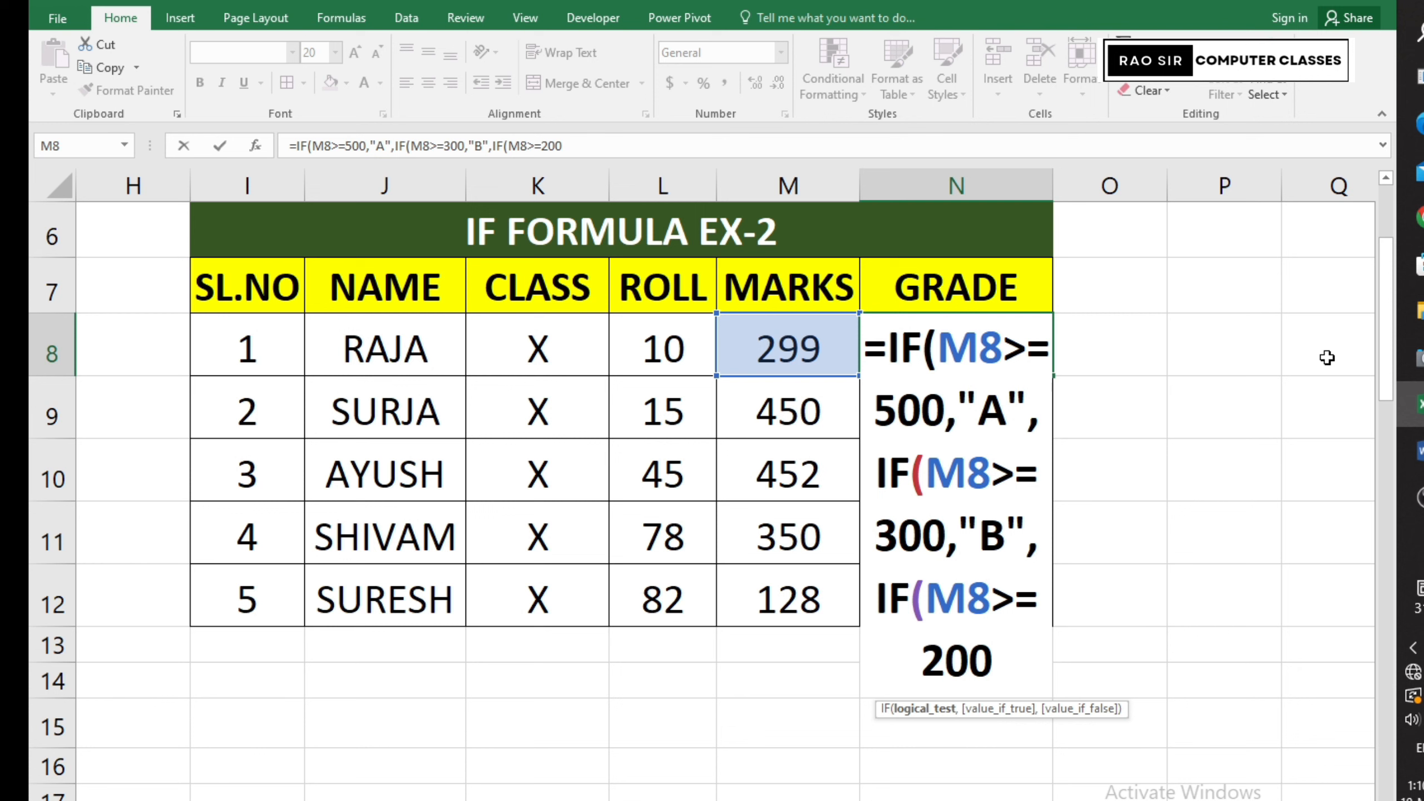
pyautogui.write(',')
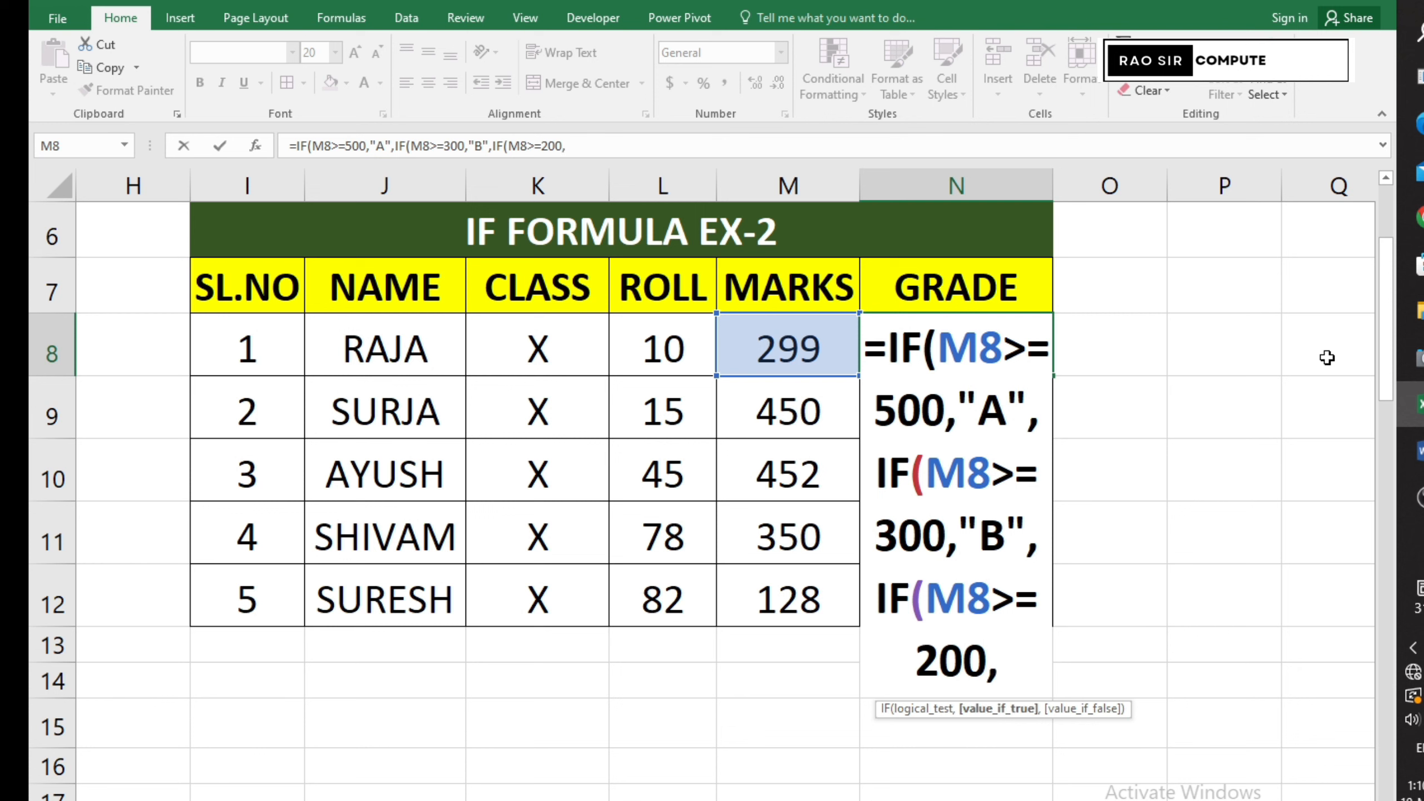
pyautogui.write('"')
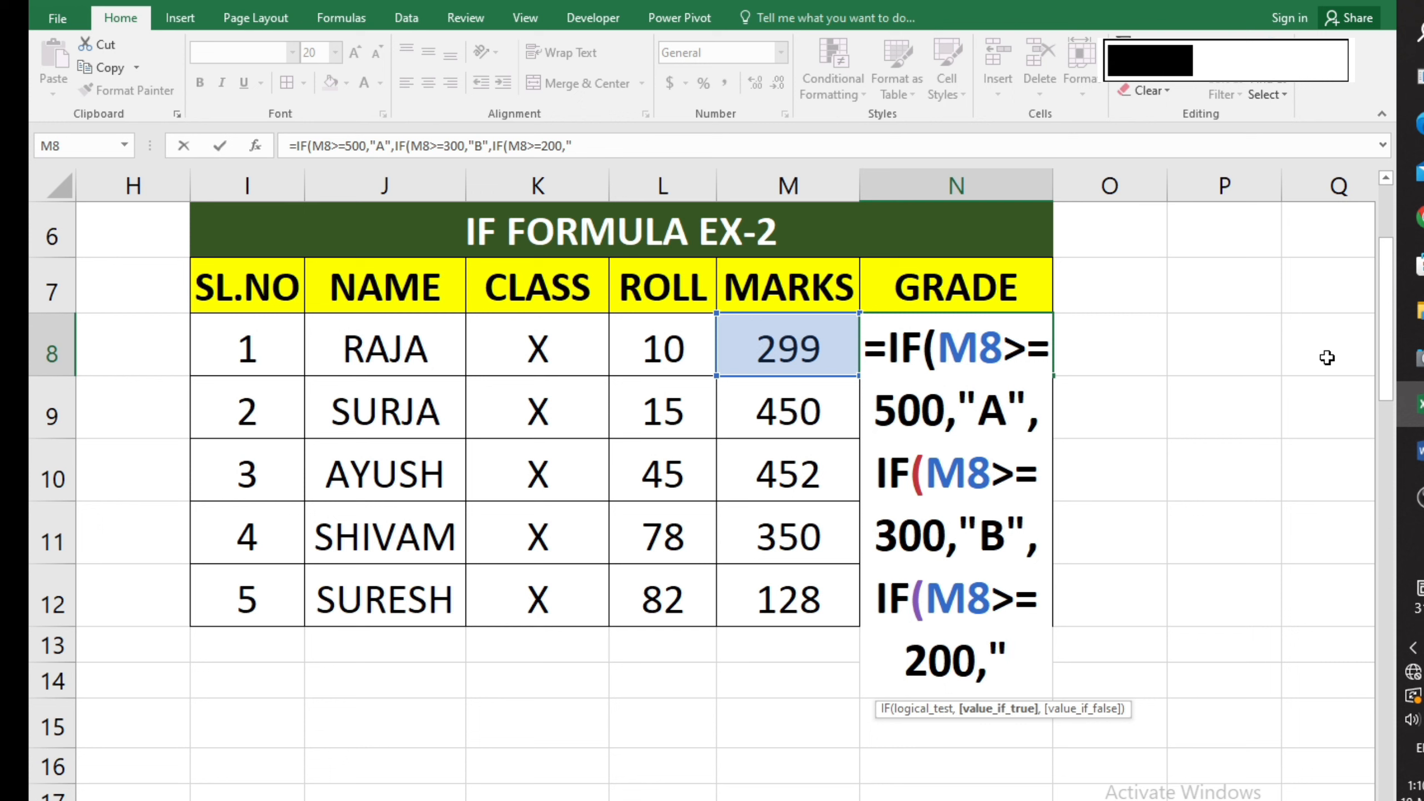
pyautogui.write('C')
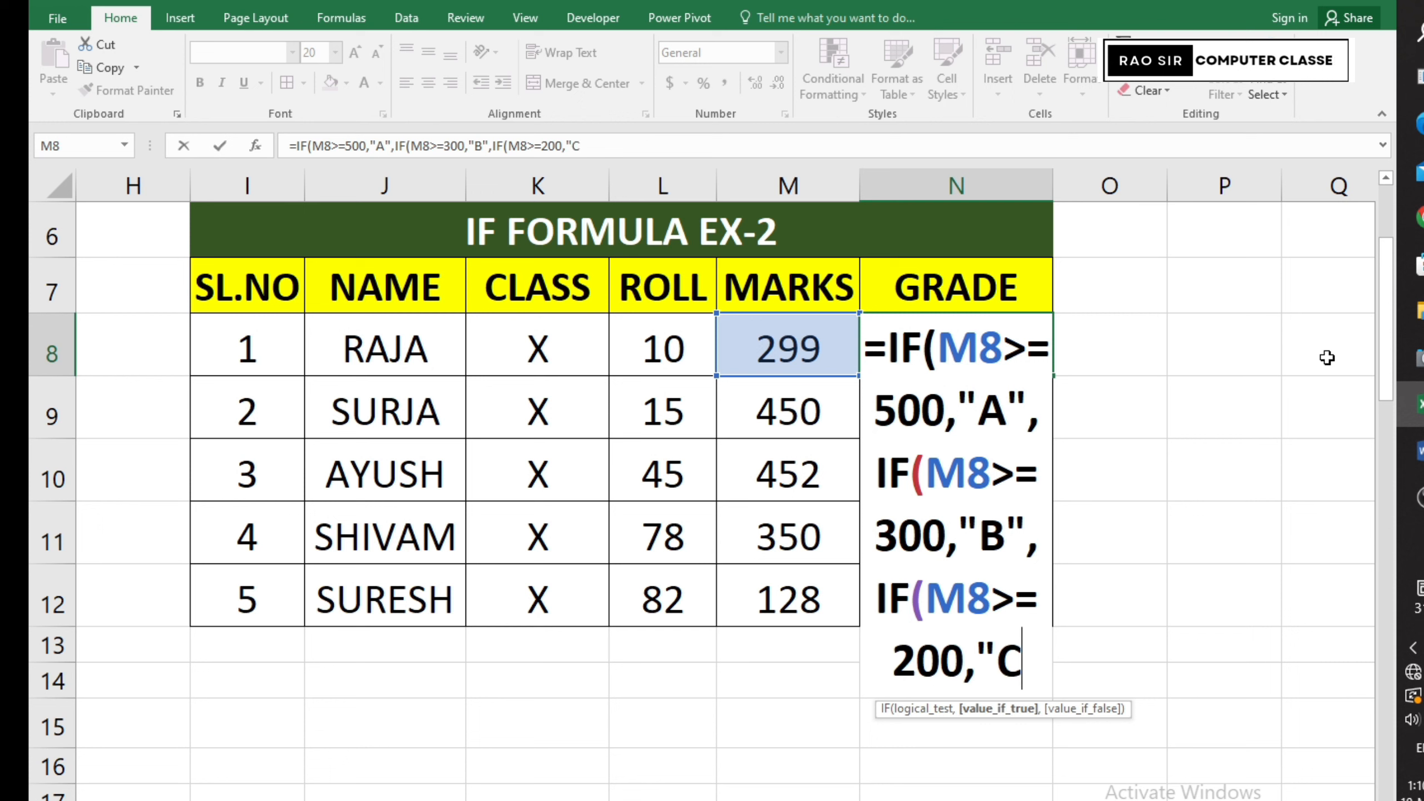
pyautogui.write('"')
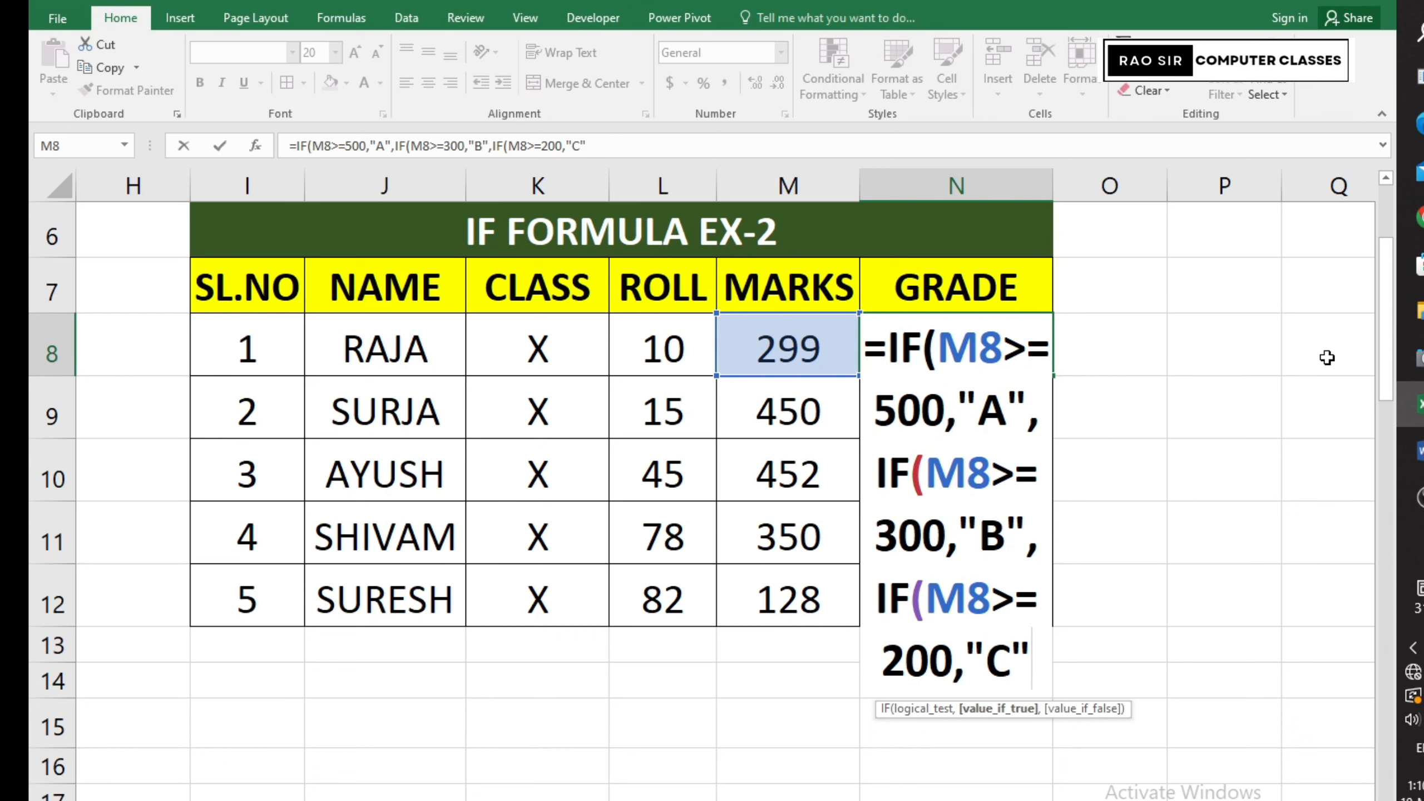
# - Complete N8's formula with "FAIL" as the final value if false, close all three IFs and enter it
pyautogui.write(',')
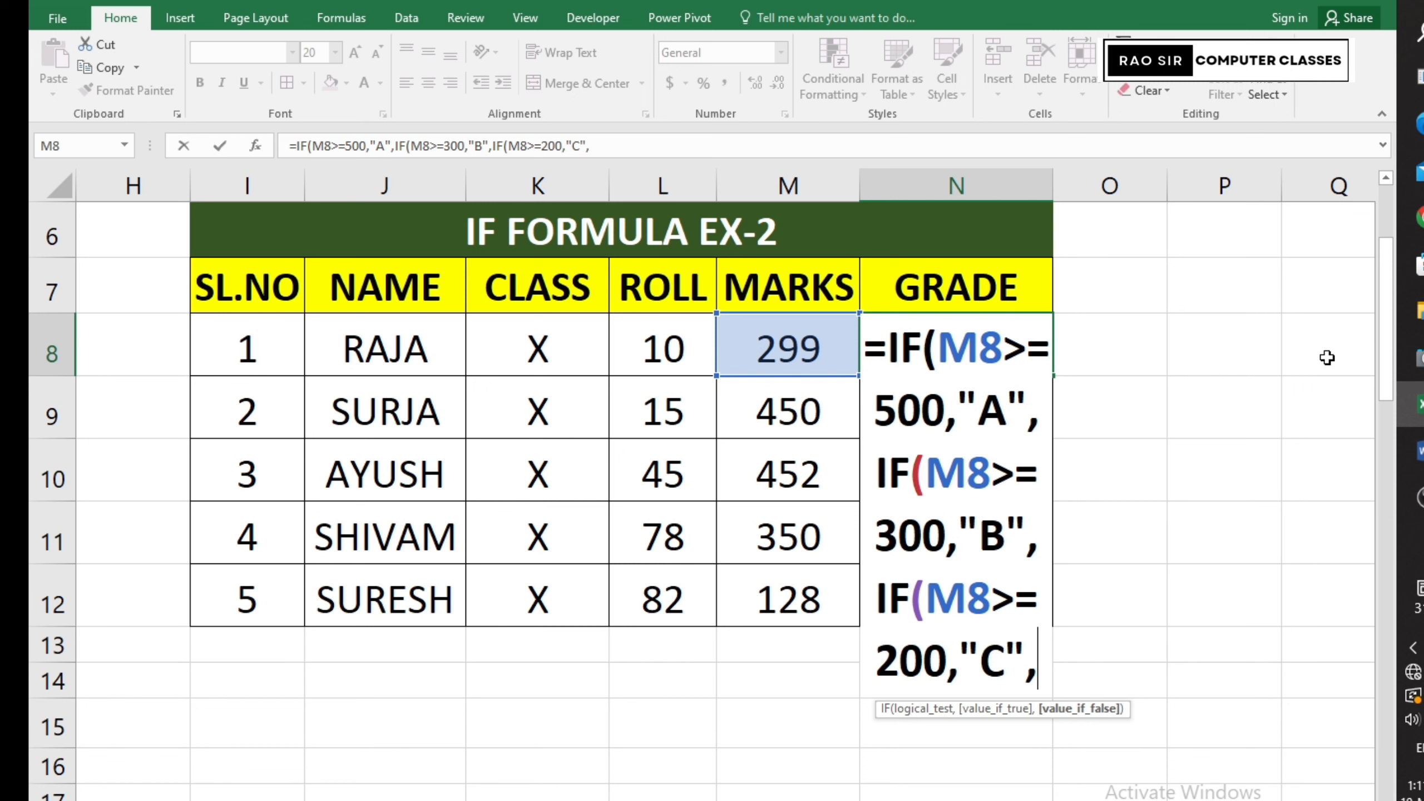
pyautogui.write('F')
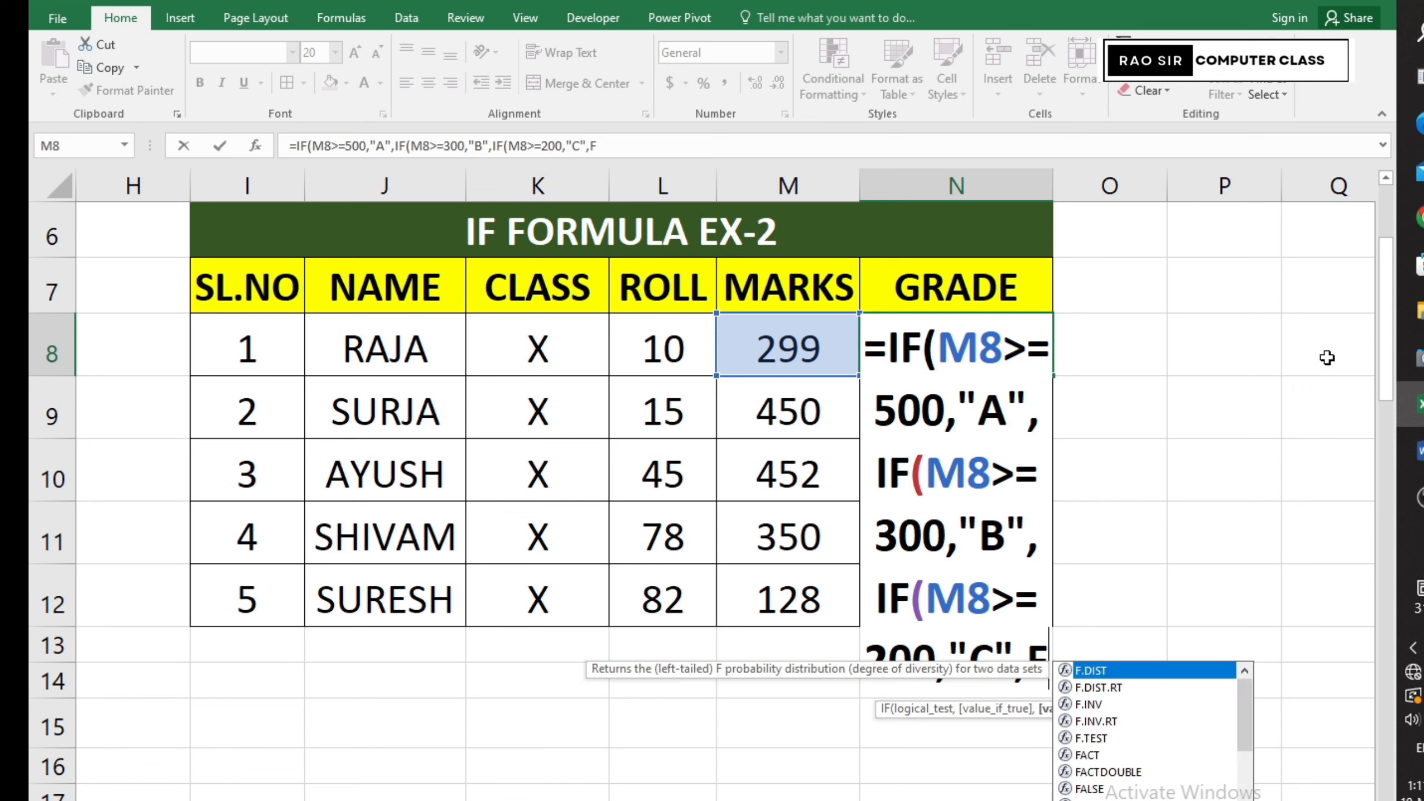
pyautogui.write('AIL')
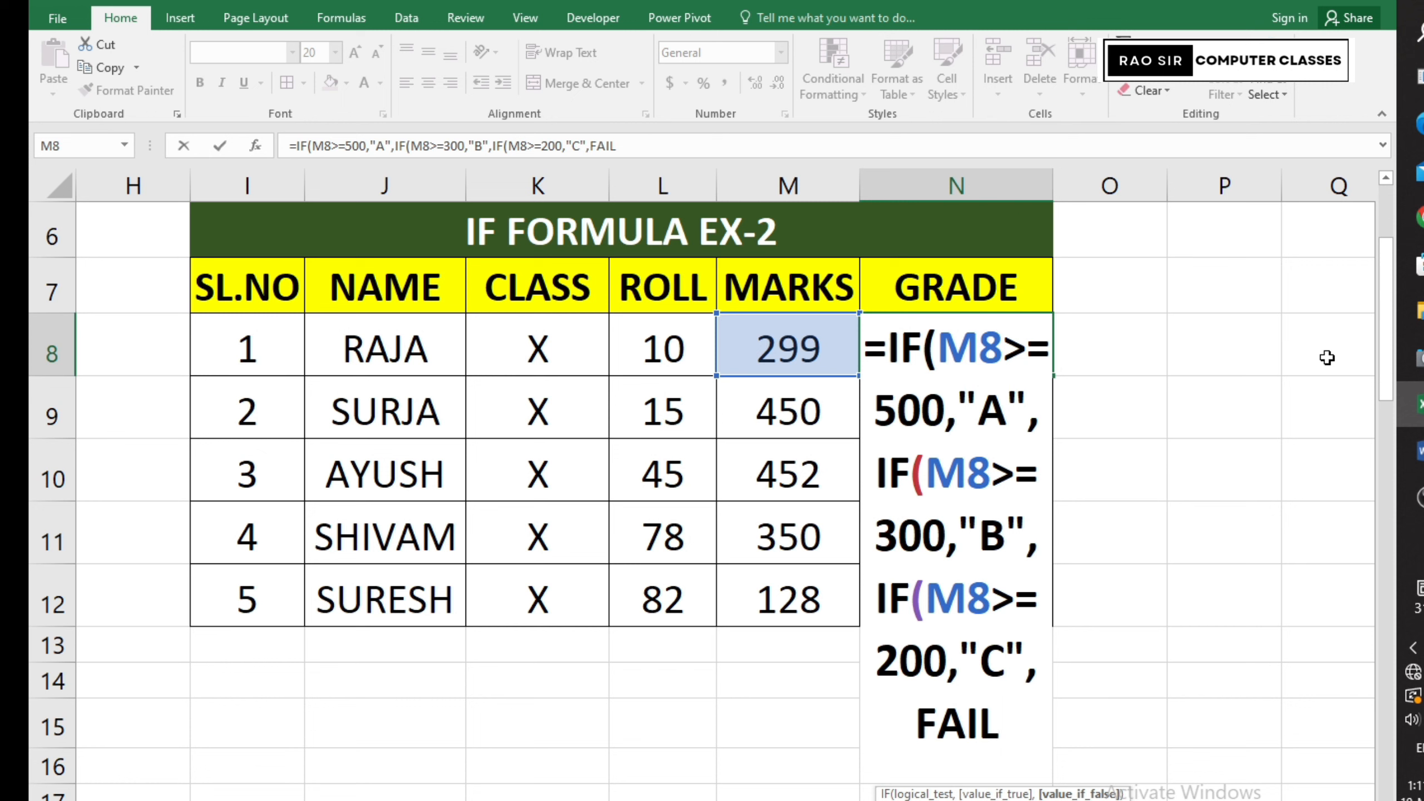
pyautogui.click(921, 732)
pyautogui.write('"FAIL')
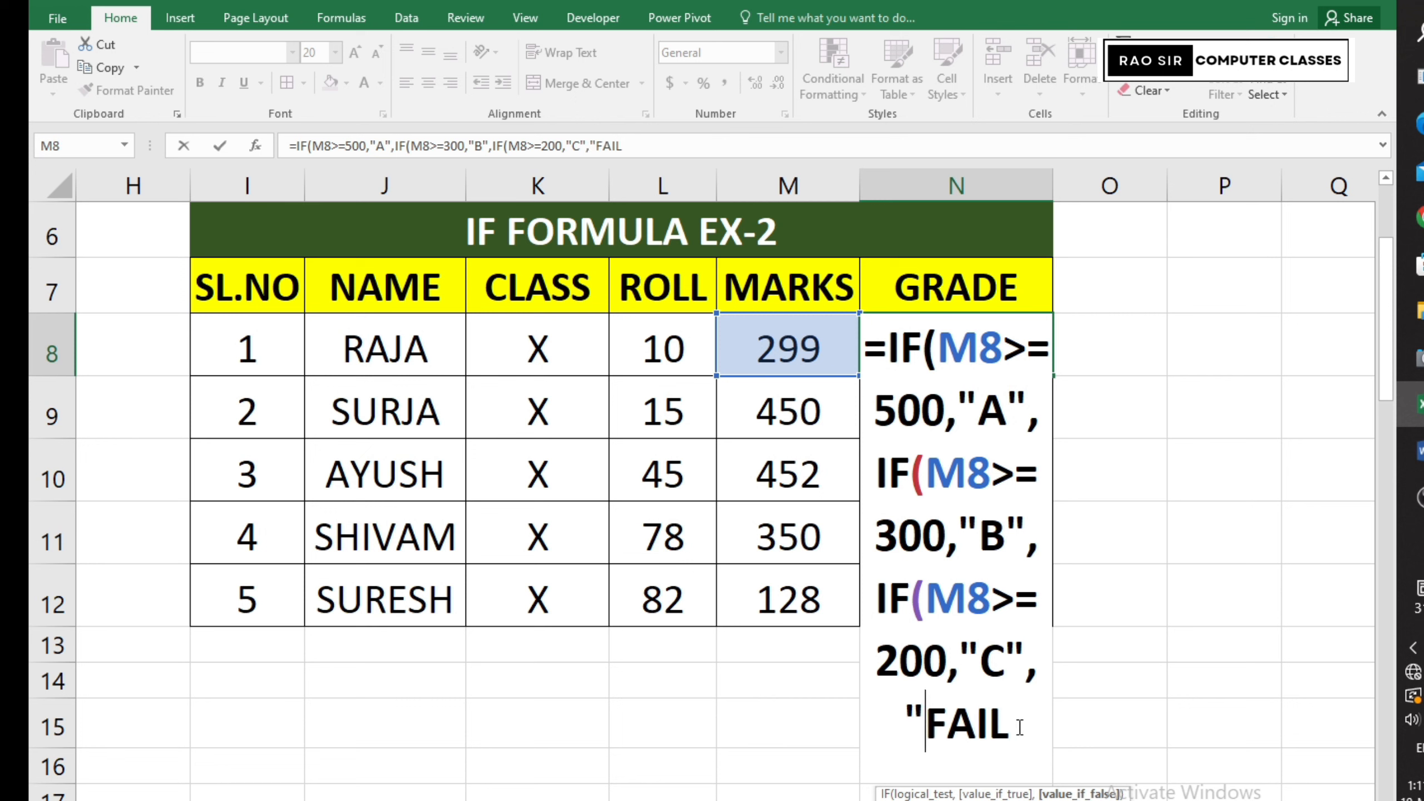
pyautogui.write('"')
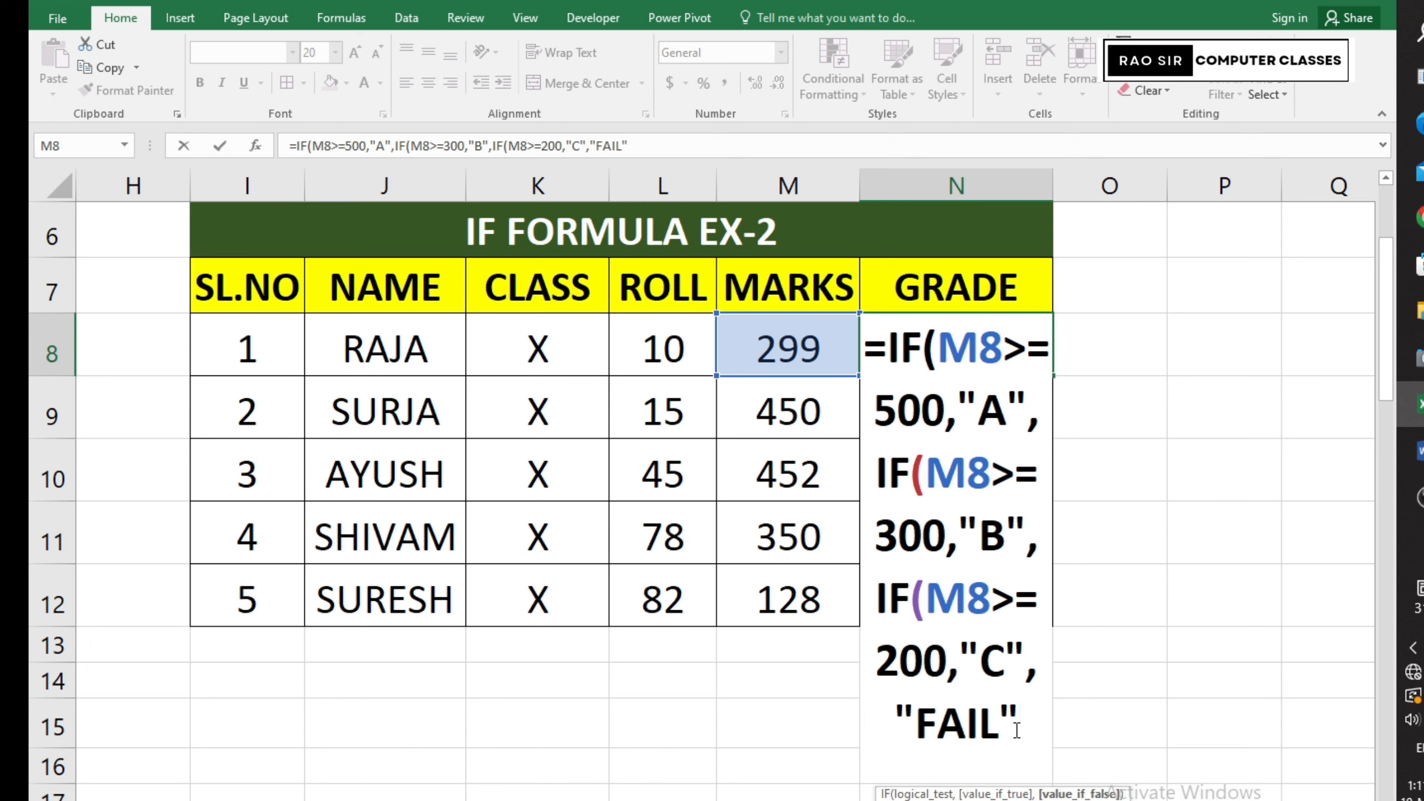
pyautogui.write(')')
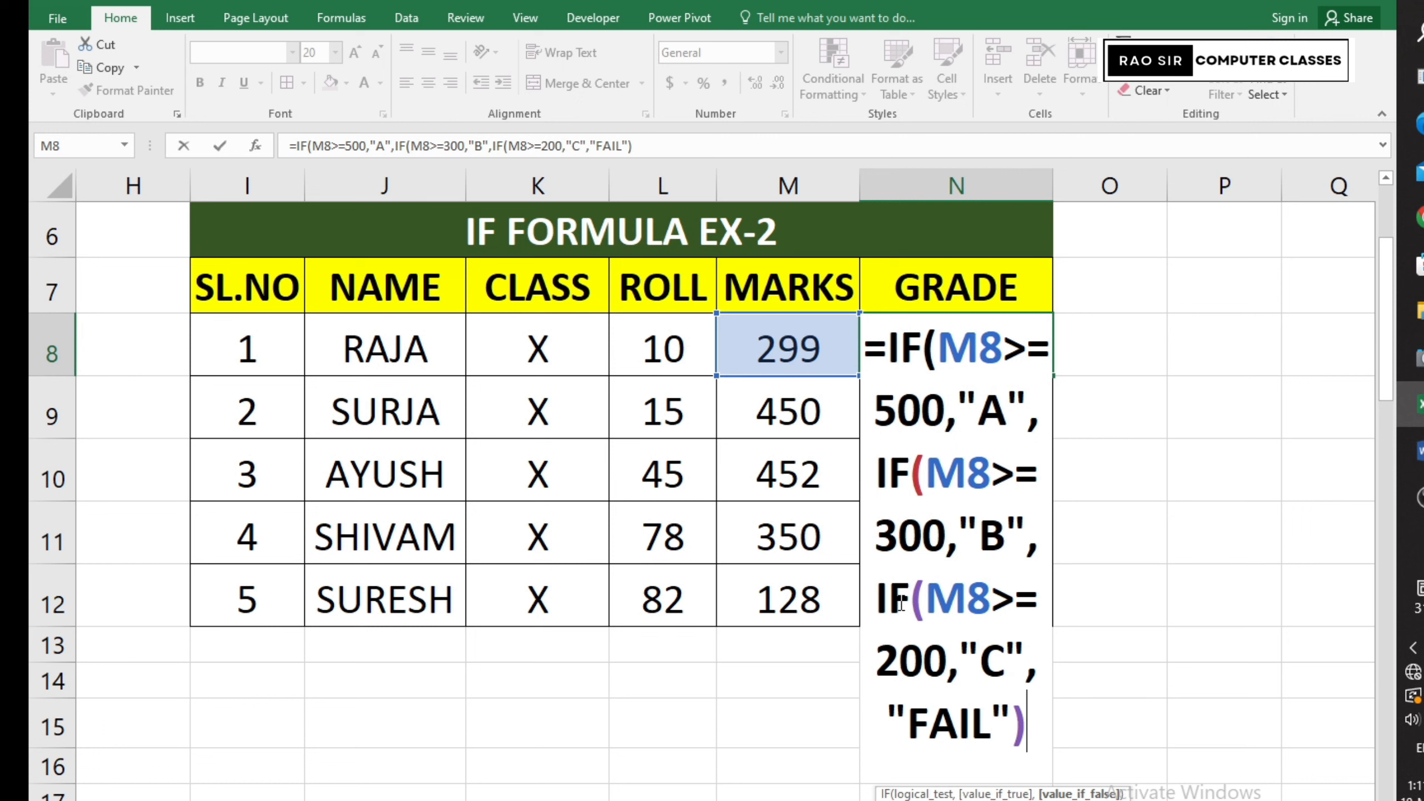
pyautogui.write('))')
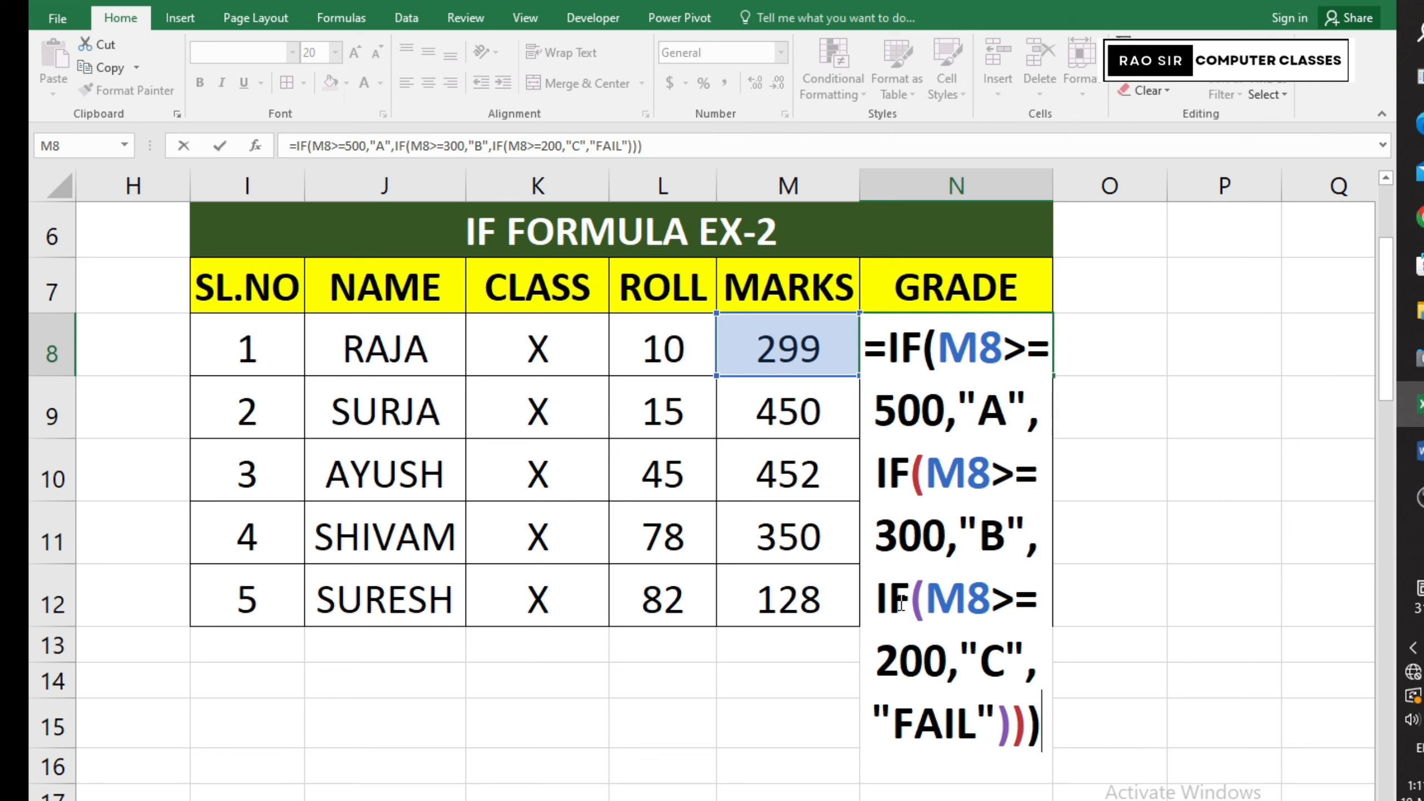
pyautogui.press('Return')
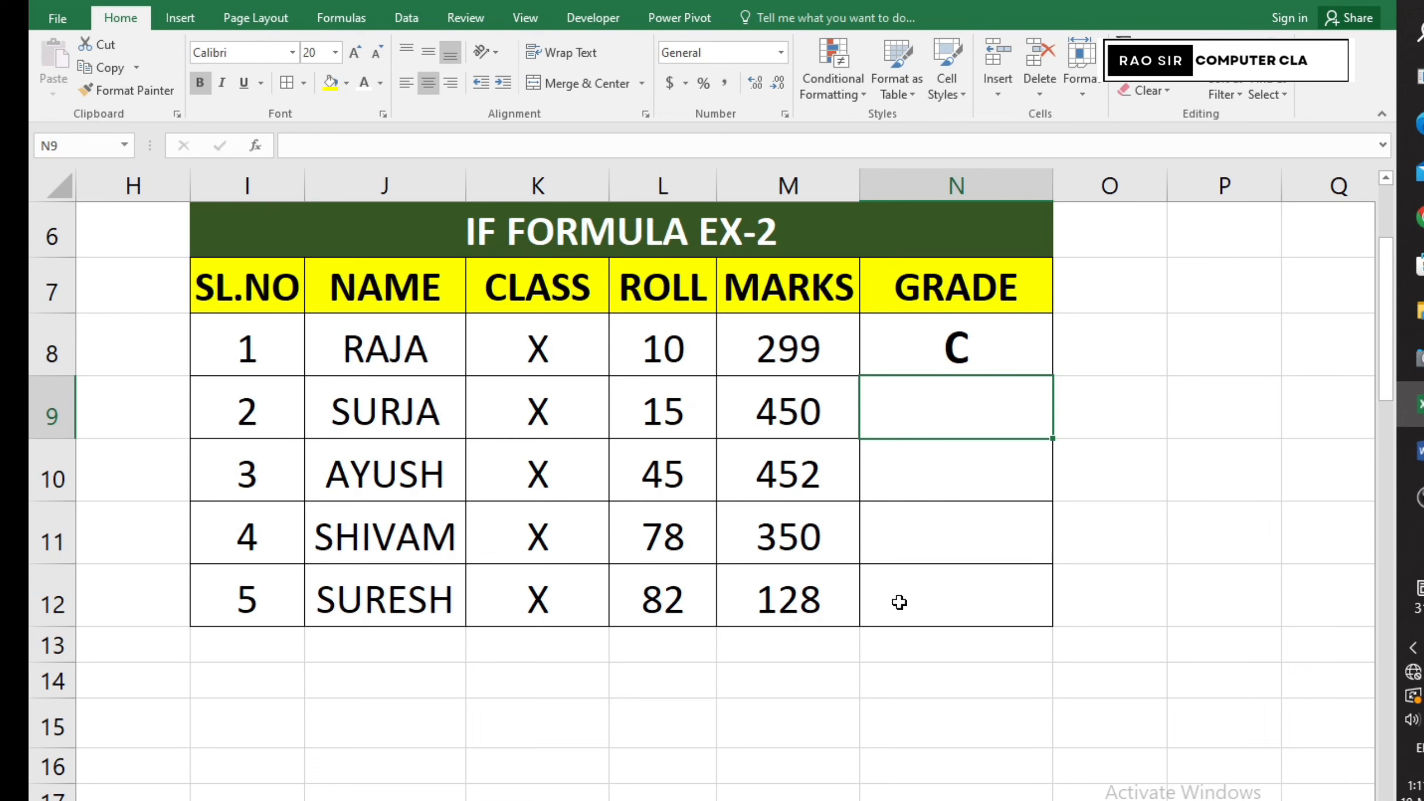
# - Set the marks in M8 to 300 to test the grade formula
pyautogui.click(984, 361)
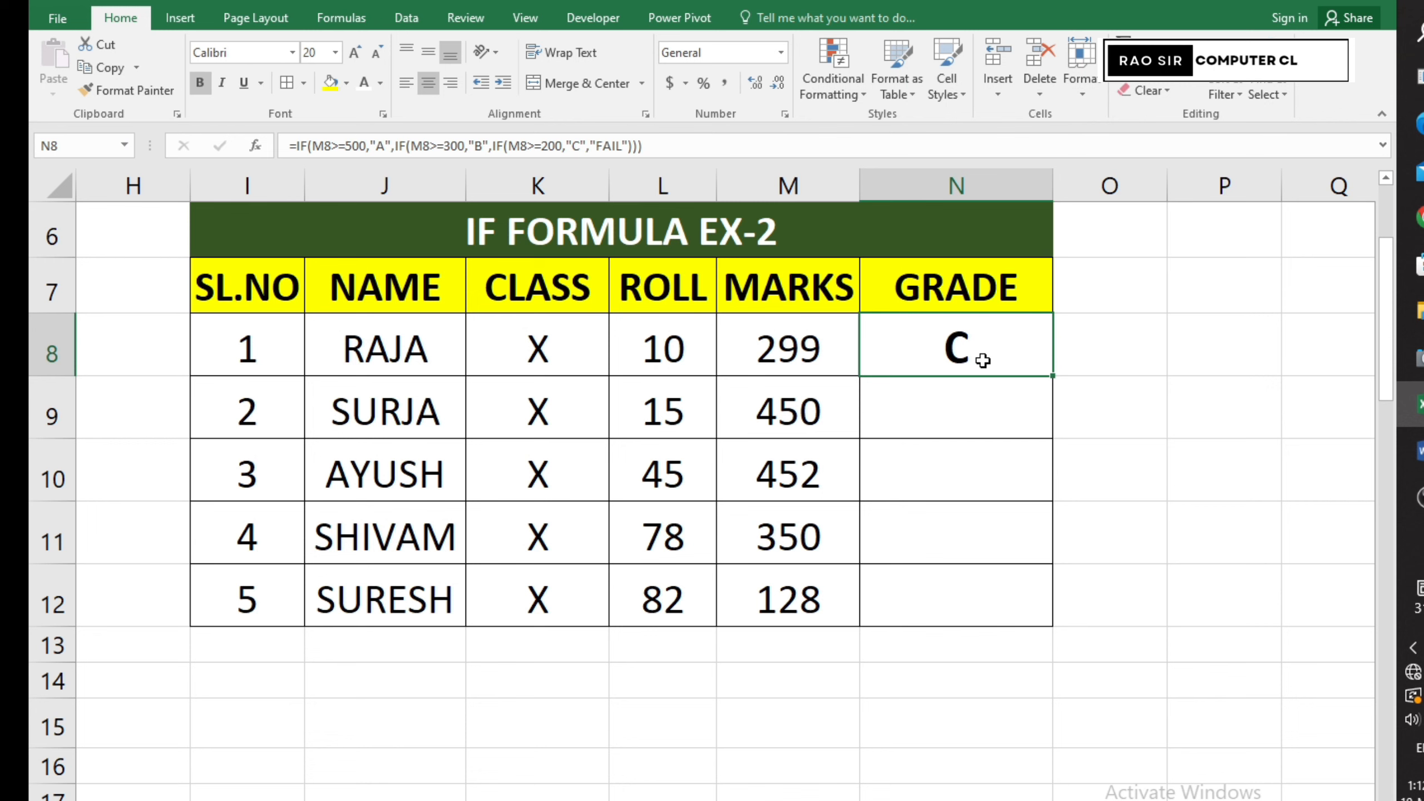
pyautogui.click(824, 350)
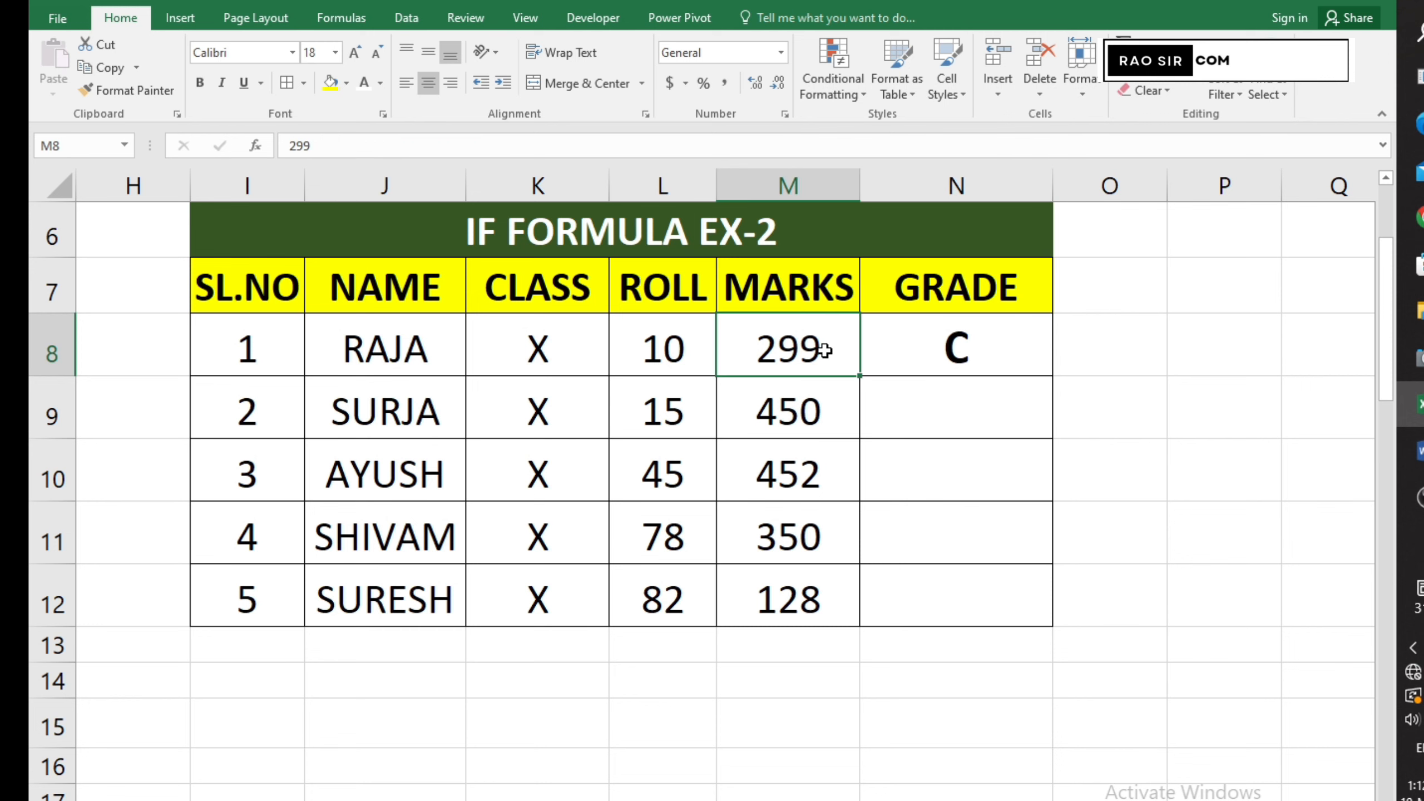
pyautogui.write('300')
pyautogui.press('Return')
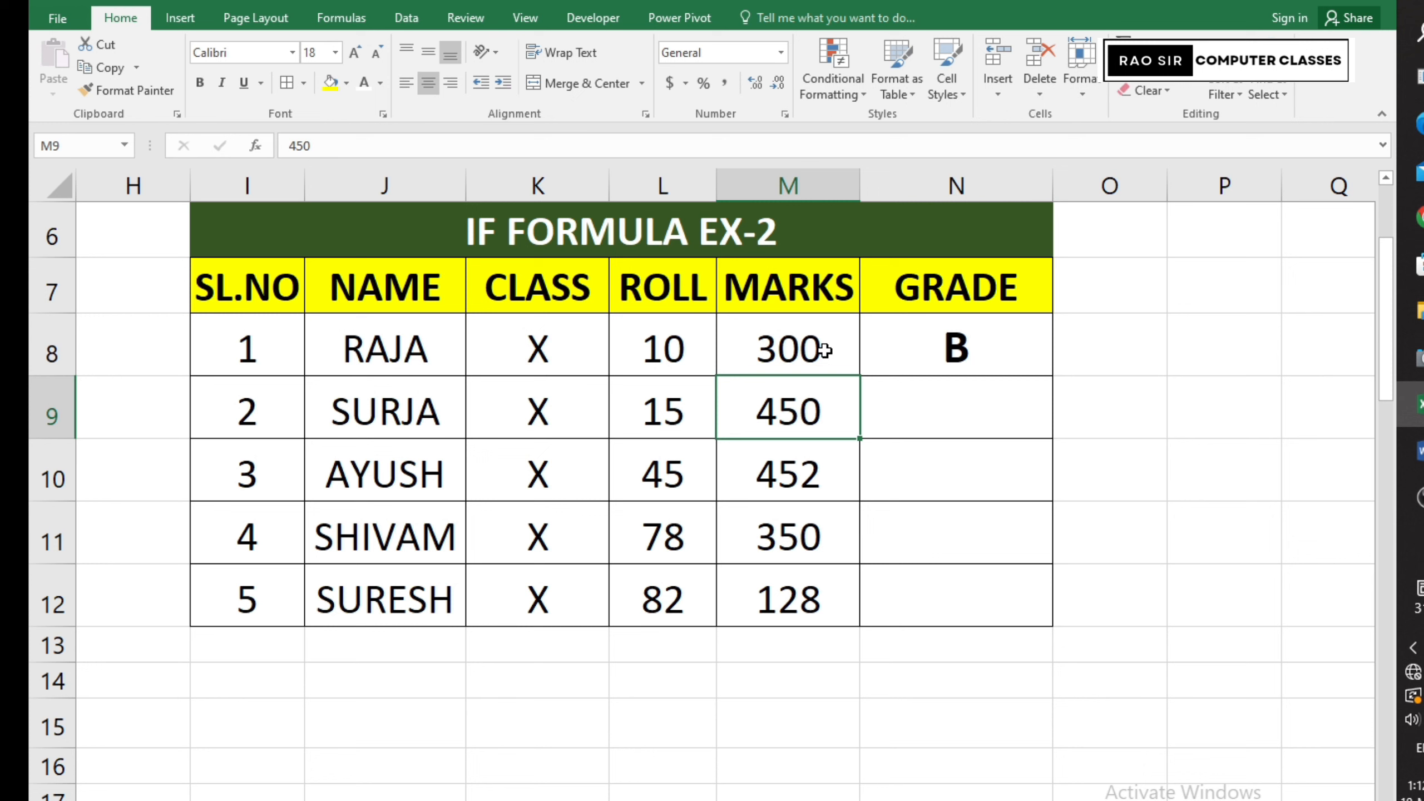
# - Copy the grade formula from N8 down through N12 and check the filled cells against it
pyautogui.click(824, 350)
pyautogui.click(1039, 353)
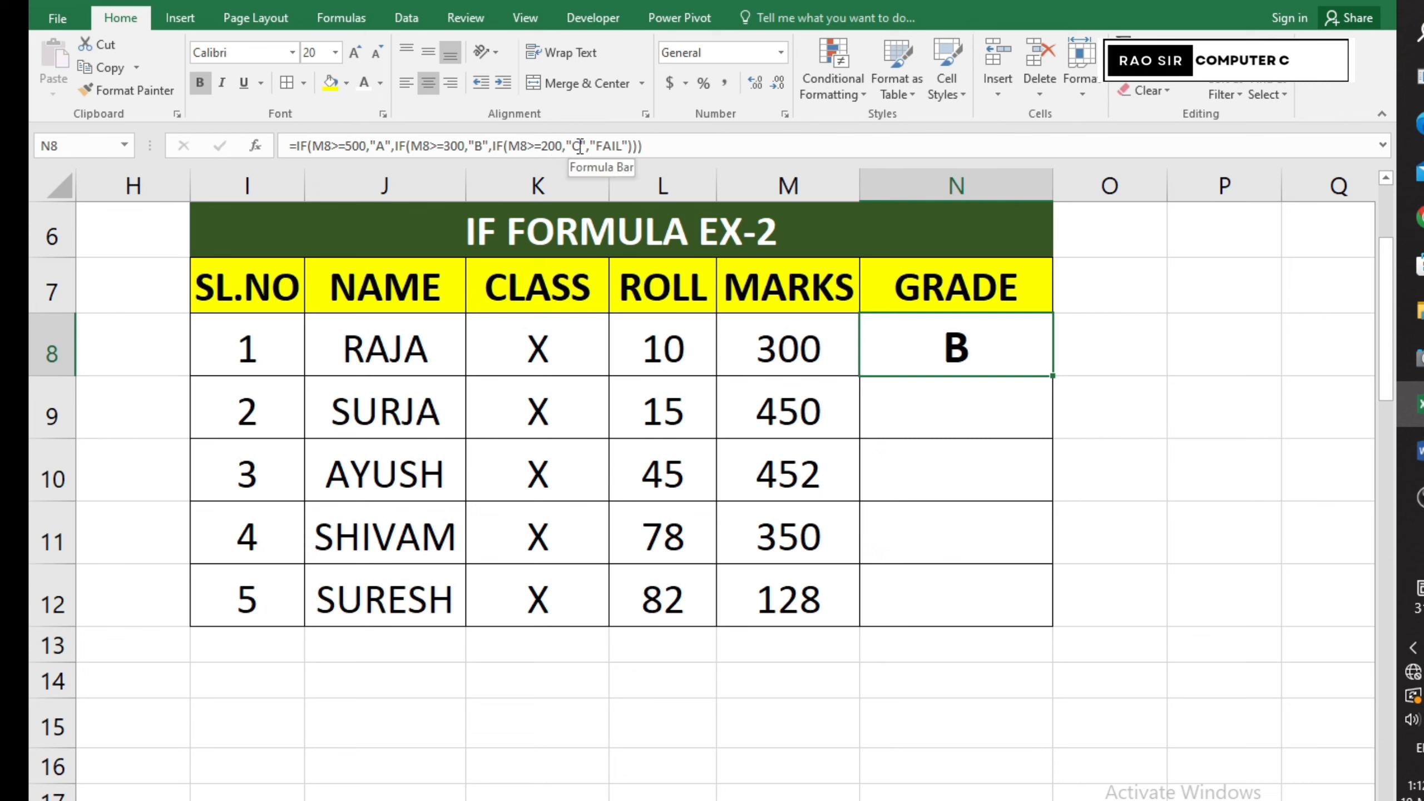
pyautogui.click(813, 348)
pyautogui.click(946, 337)
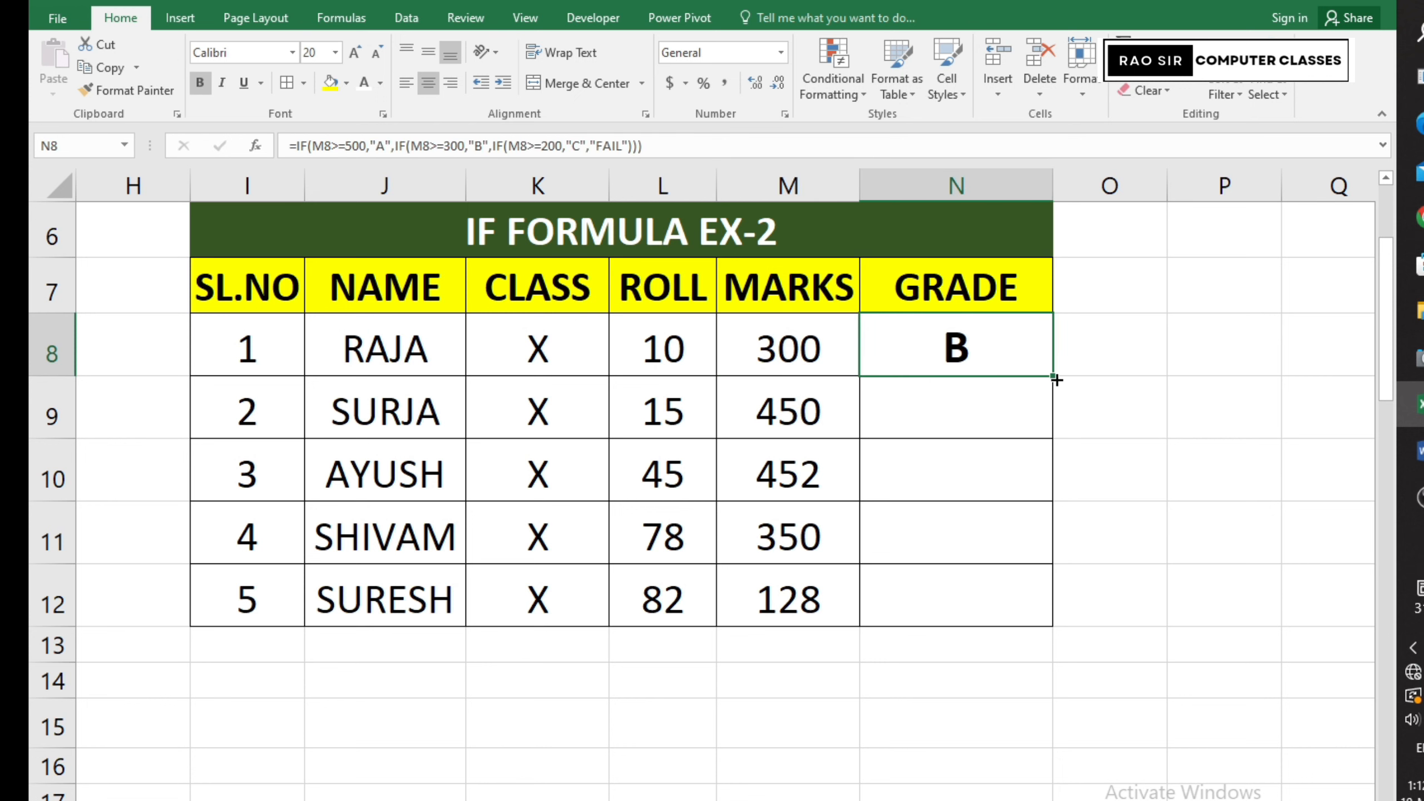
pyautogui.moveTo(1055, 377); pyautogui.dragTo(1015, 604)
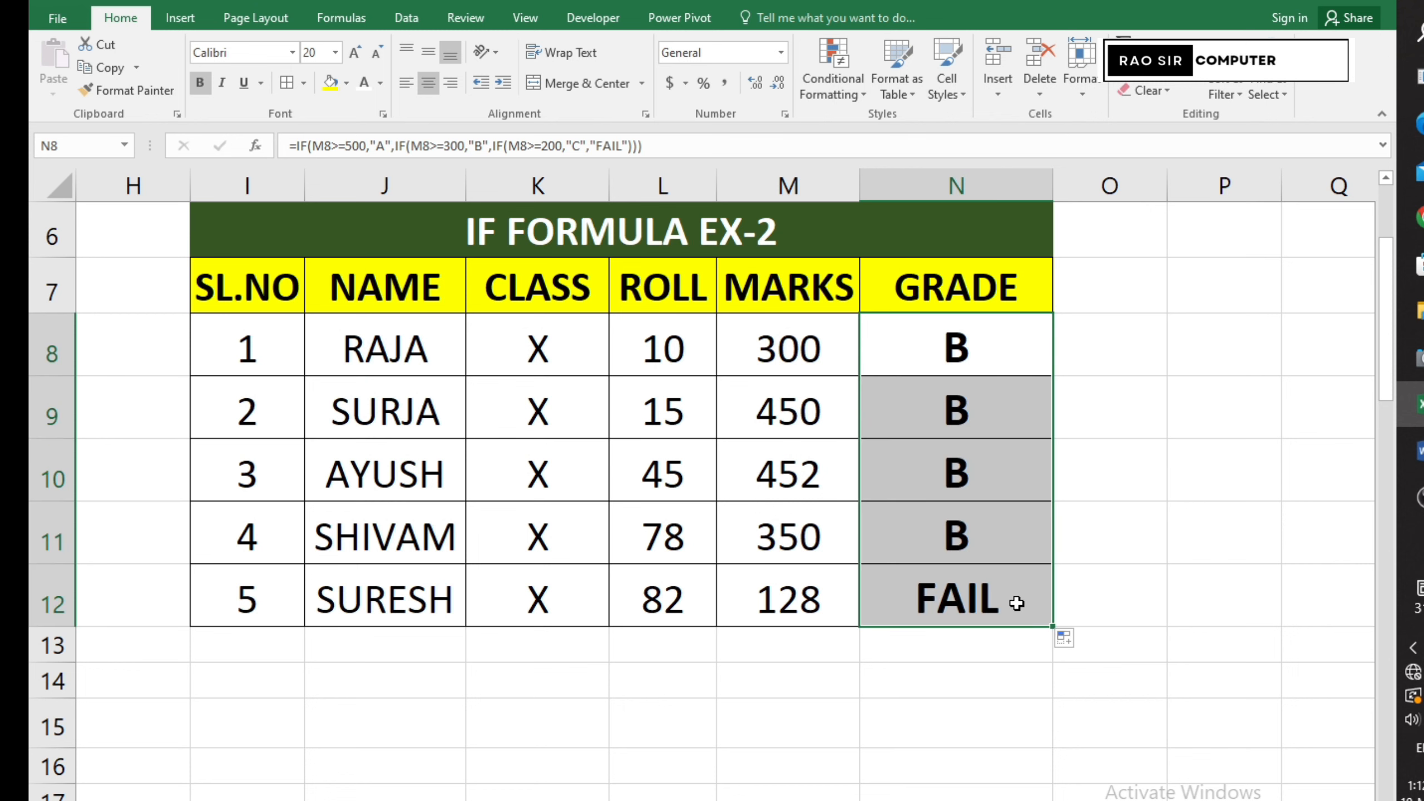
pyautogui.click(1000, 541)
pyautogui.click(987, 470)
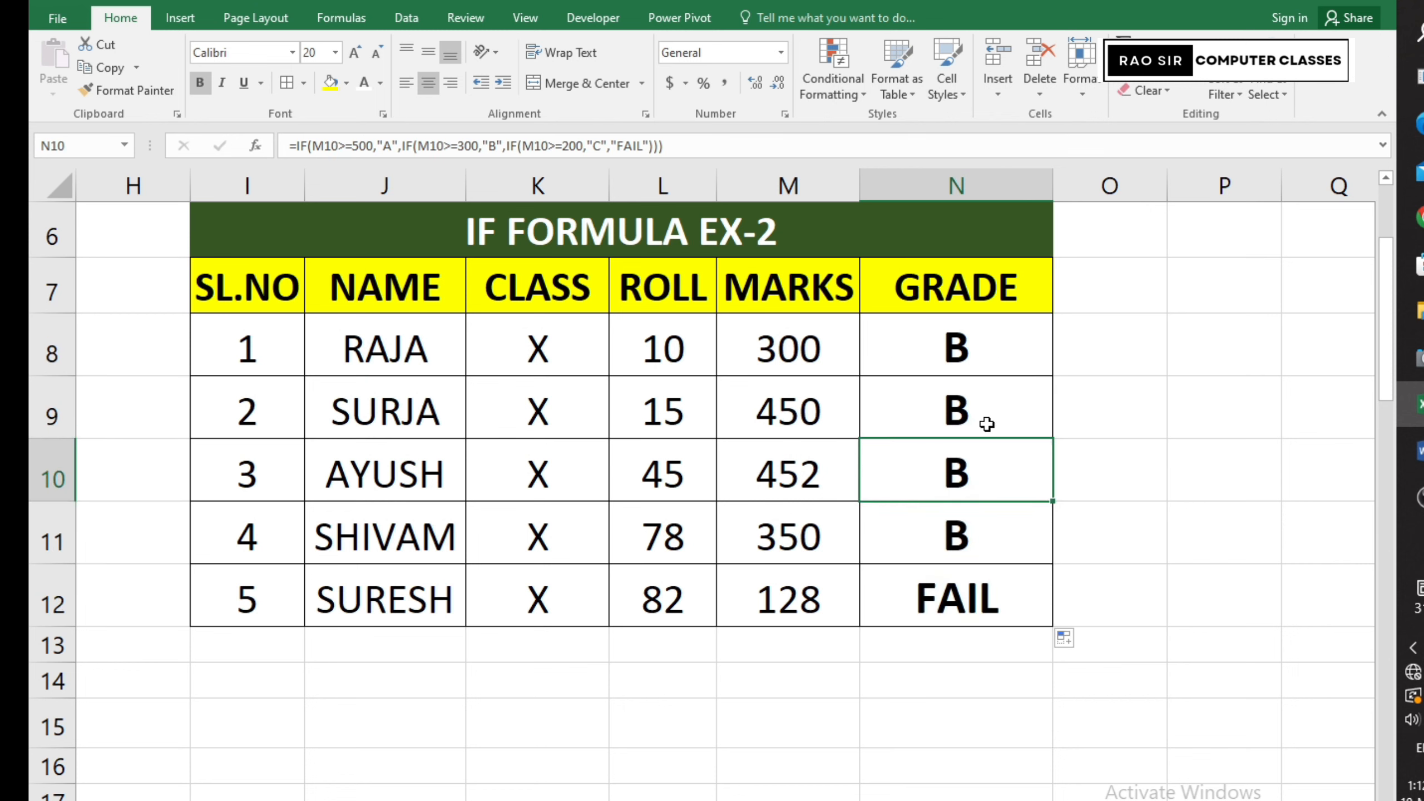
pyautogui.click(987, 425)
pyautogui.click(976, 351)
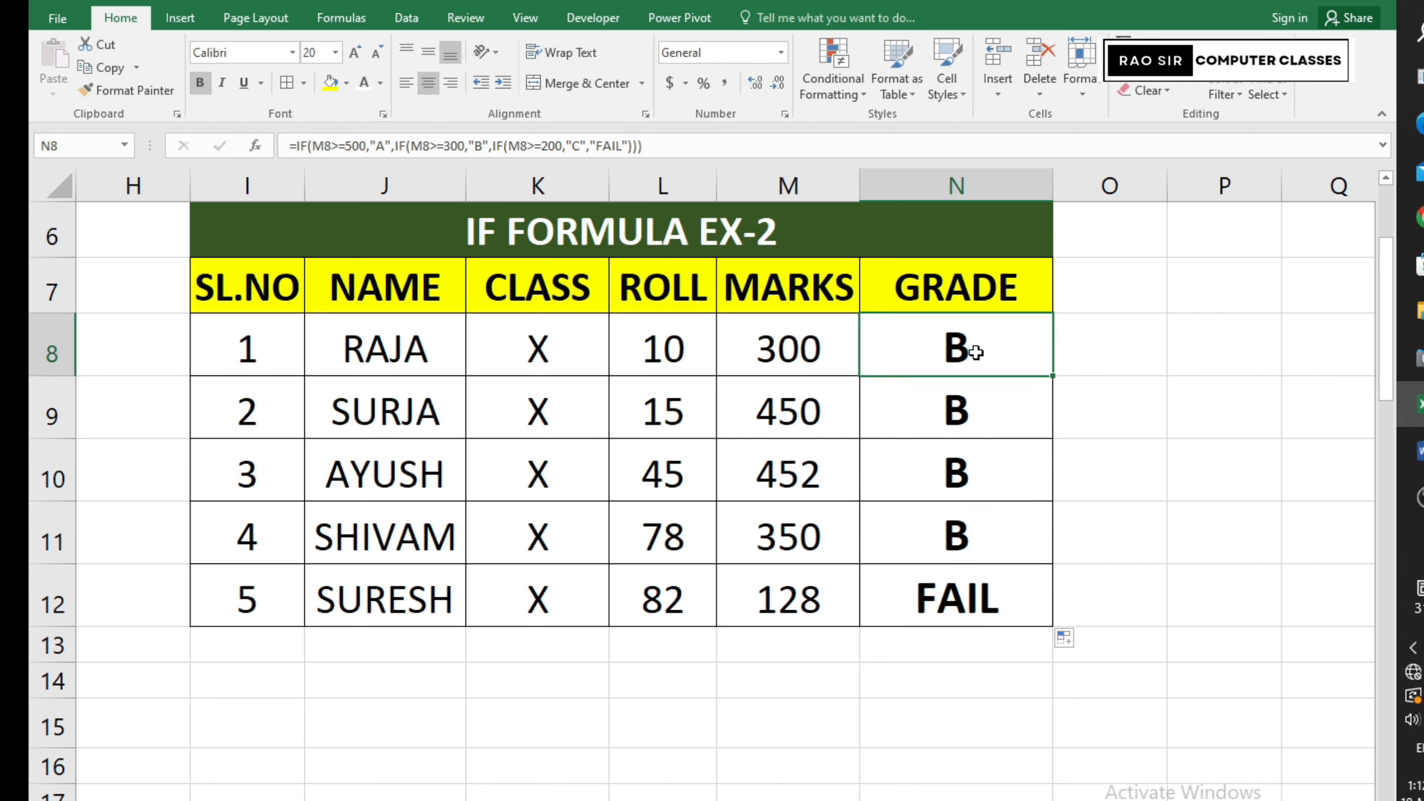
# - Test the grade formula in row 9 by setting the marks in M9 to 500
pyautogui.click(827, 425)
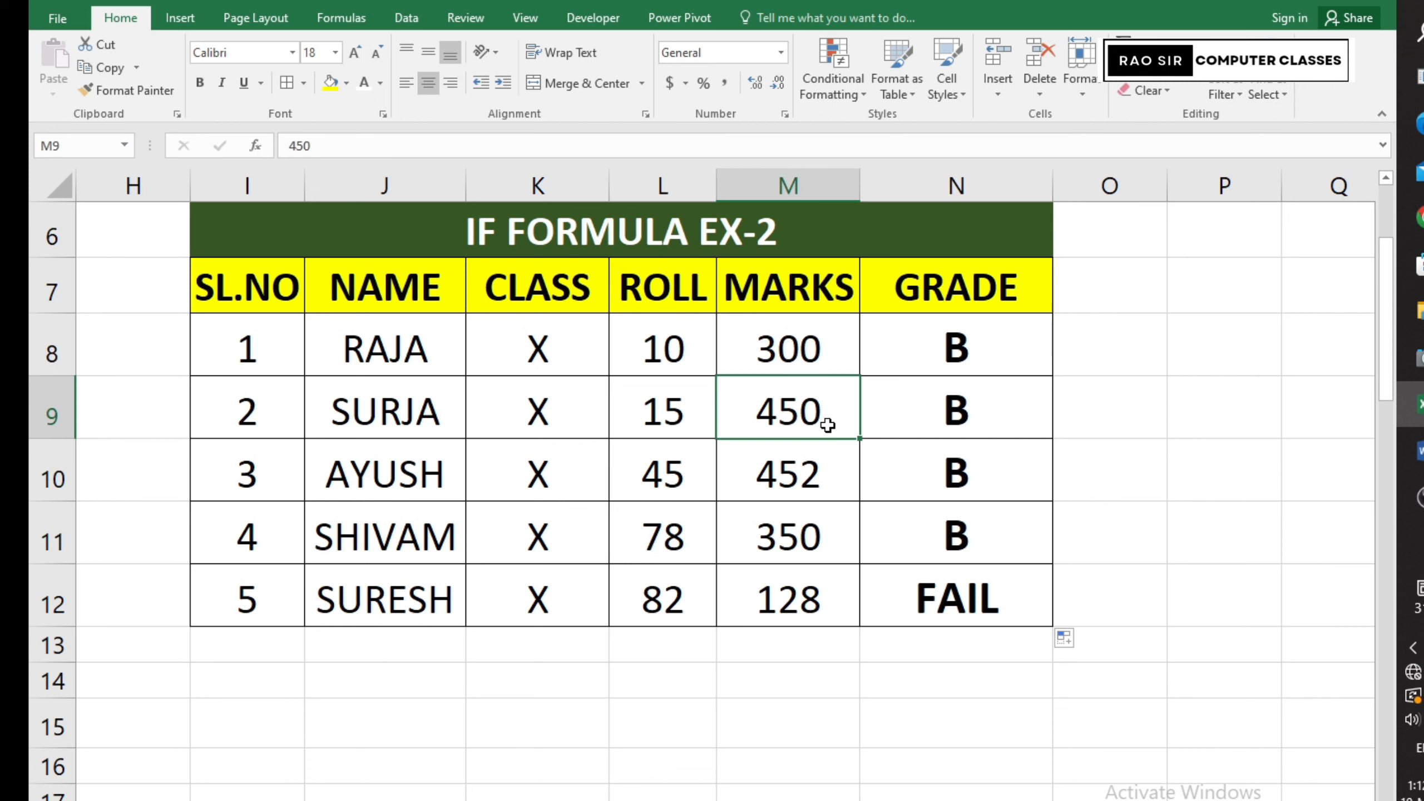
pyautogui.write('500')
pyautogui.press('Return')
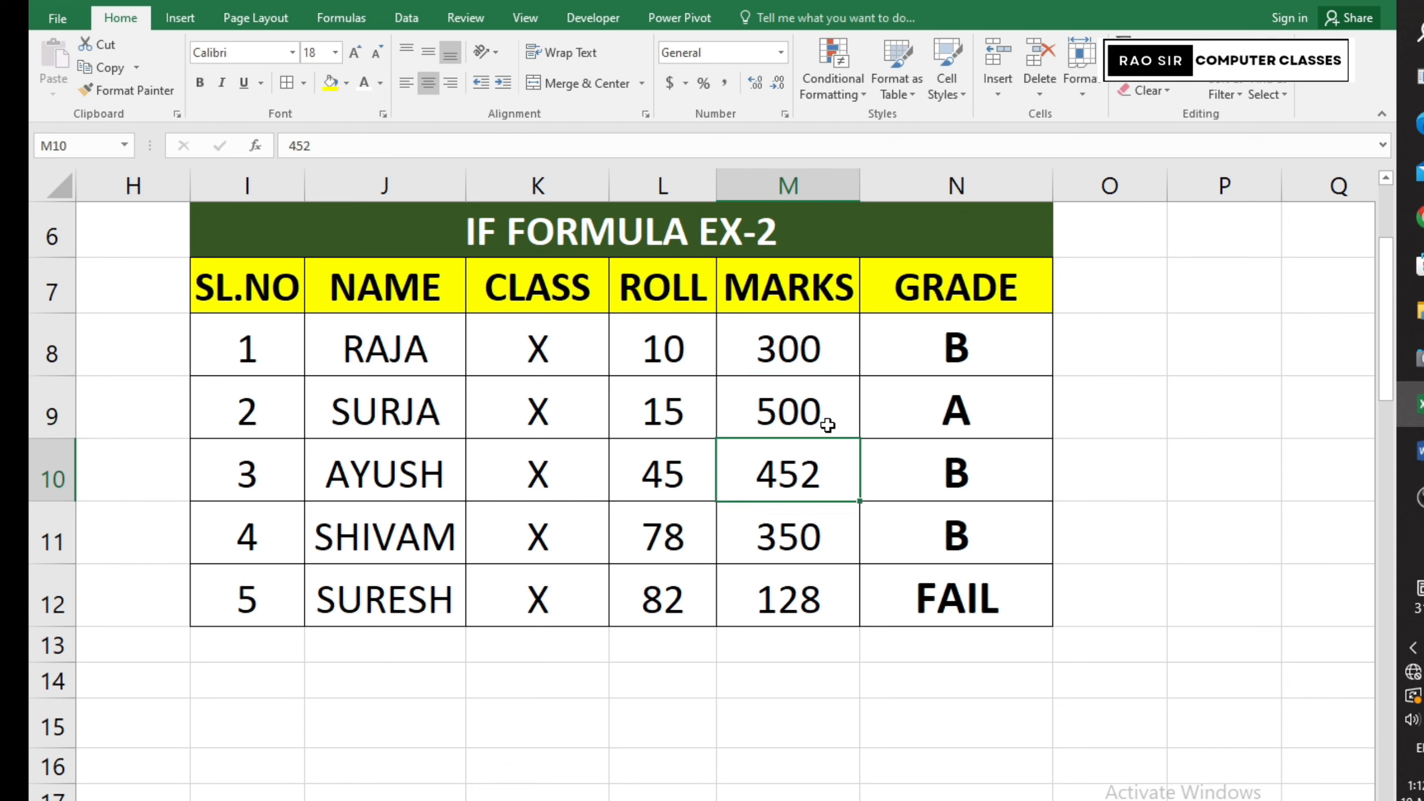
# - Set the marks in M9 to 560 and the marks in M10 to 200
pyautogui.click(828, 425)
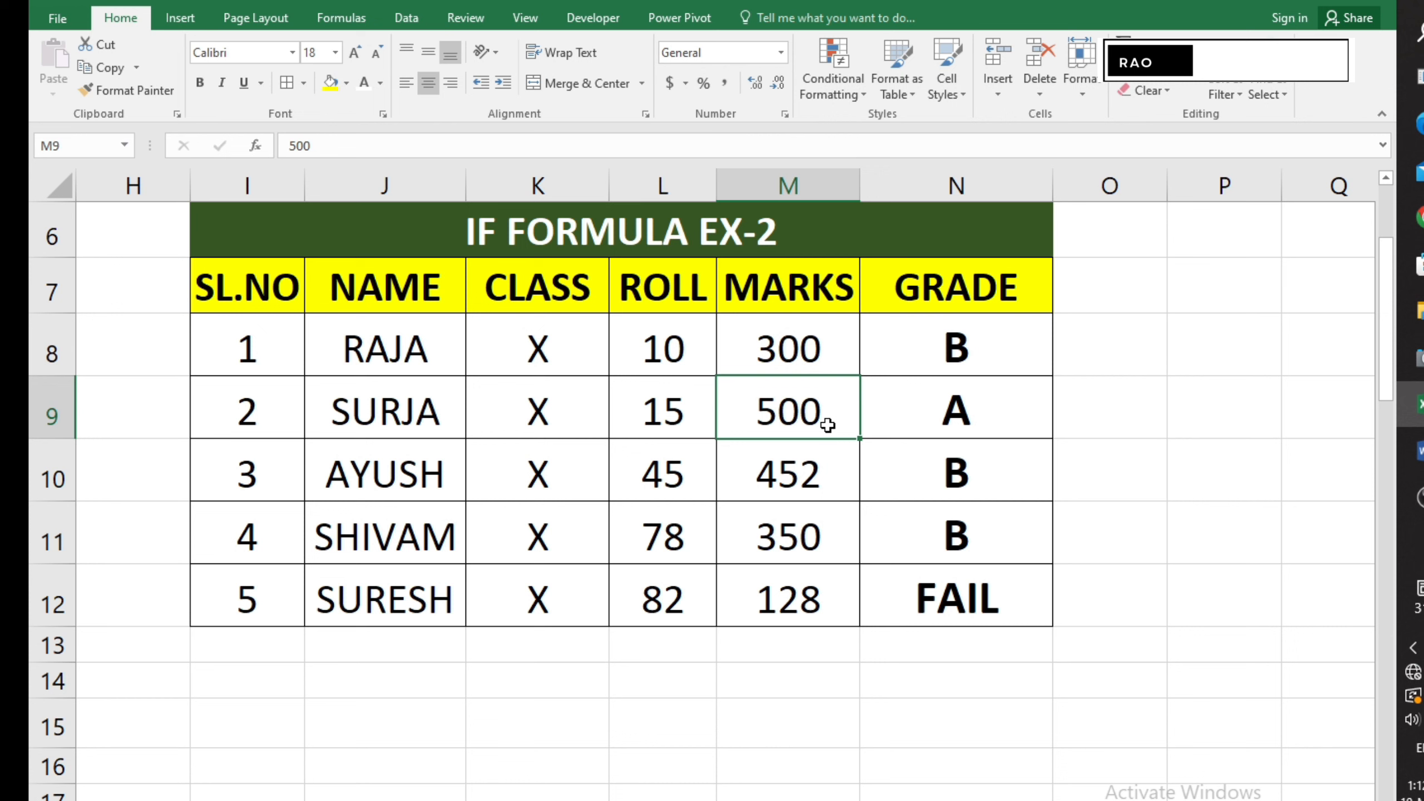
pyautogui.write('560')
pyautogui.press('Return')
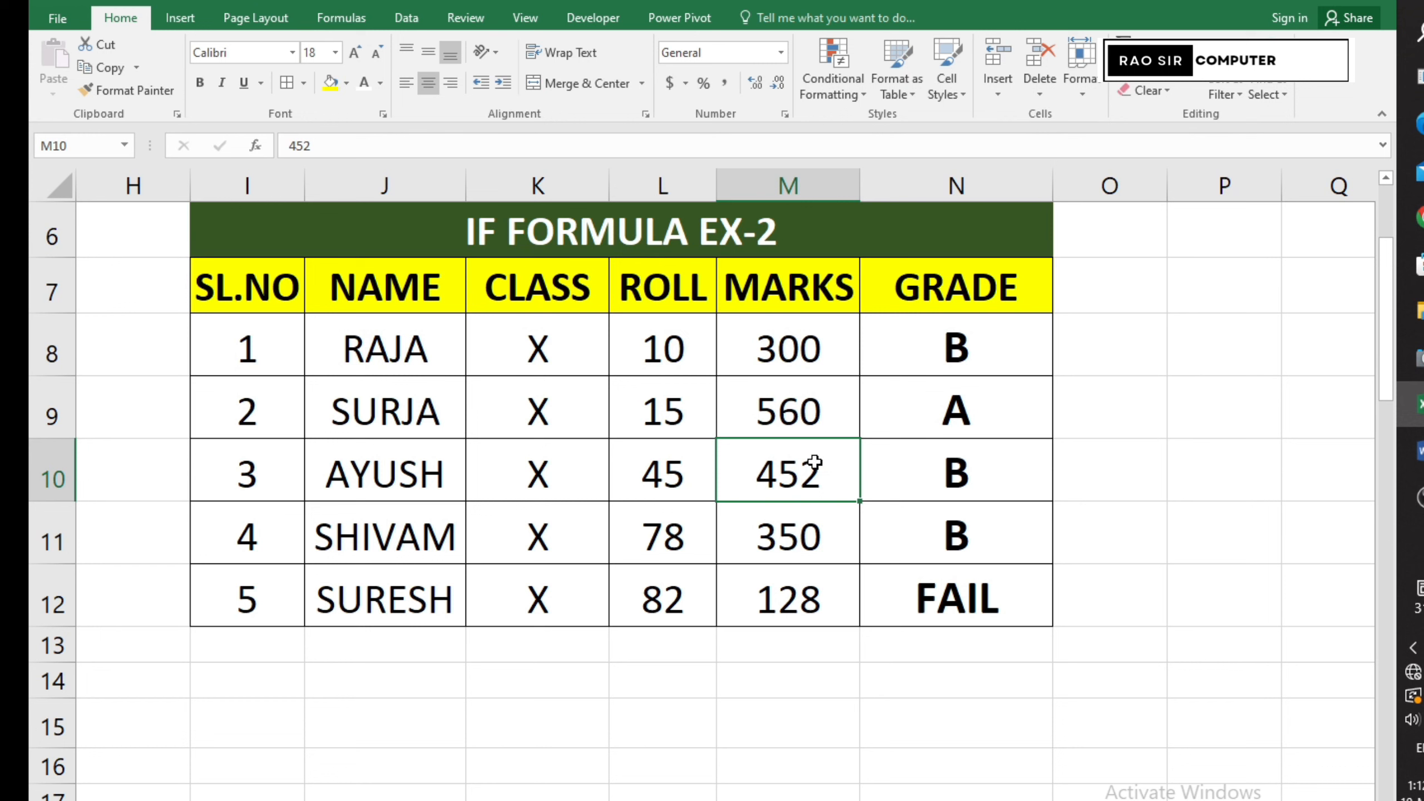
pyautogui.write('200')
pyautogui.press('Return')
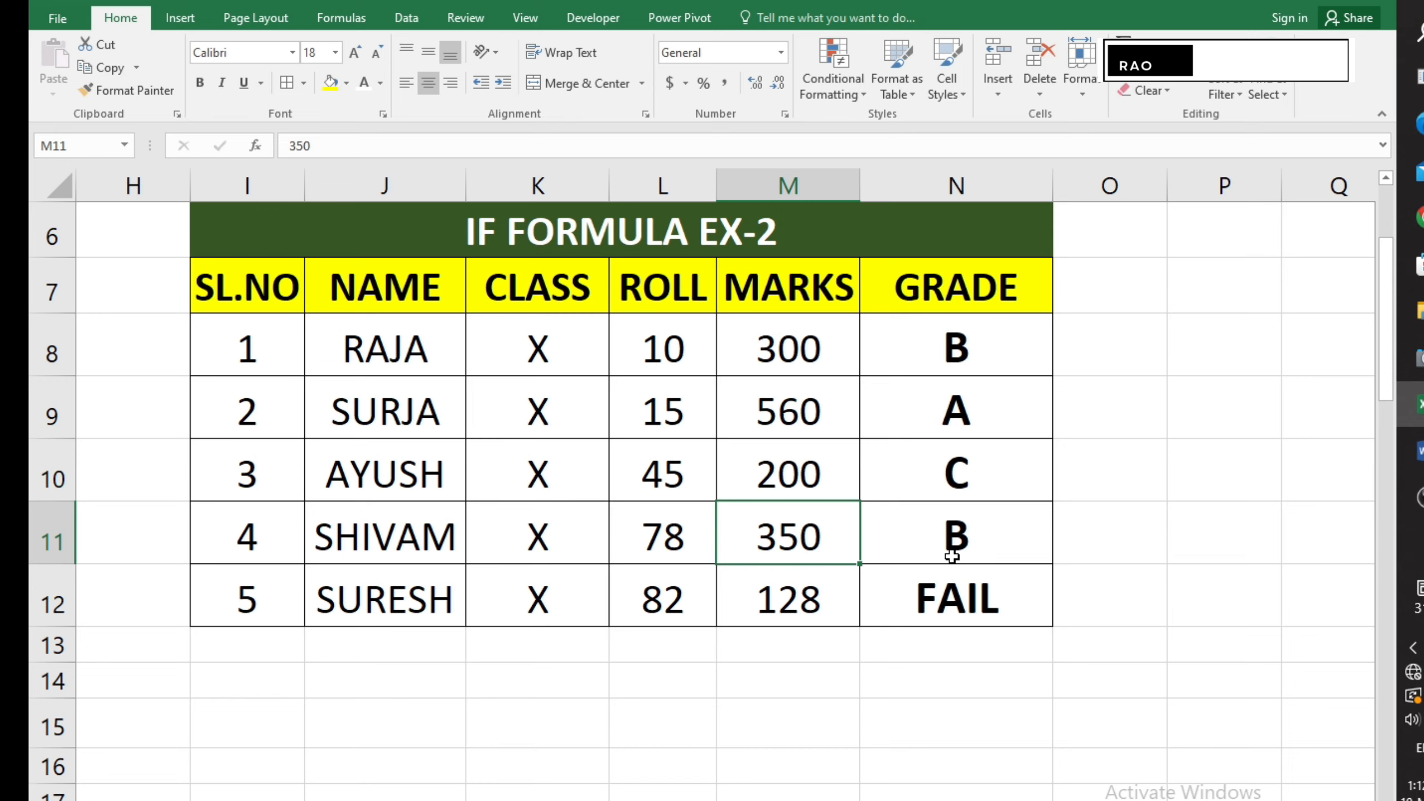
# - Examine the nested IF formula in N12 without changing it
pyautogui.scroll(1, 952, 556)
pyautogui.scroll(-1, 952, 555)
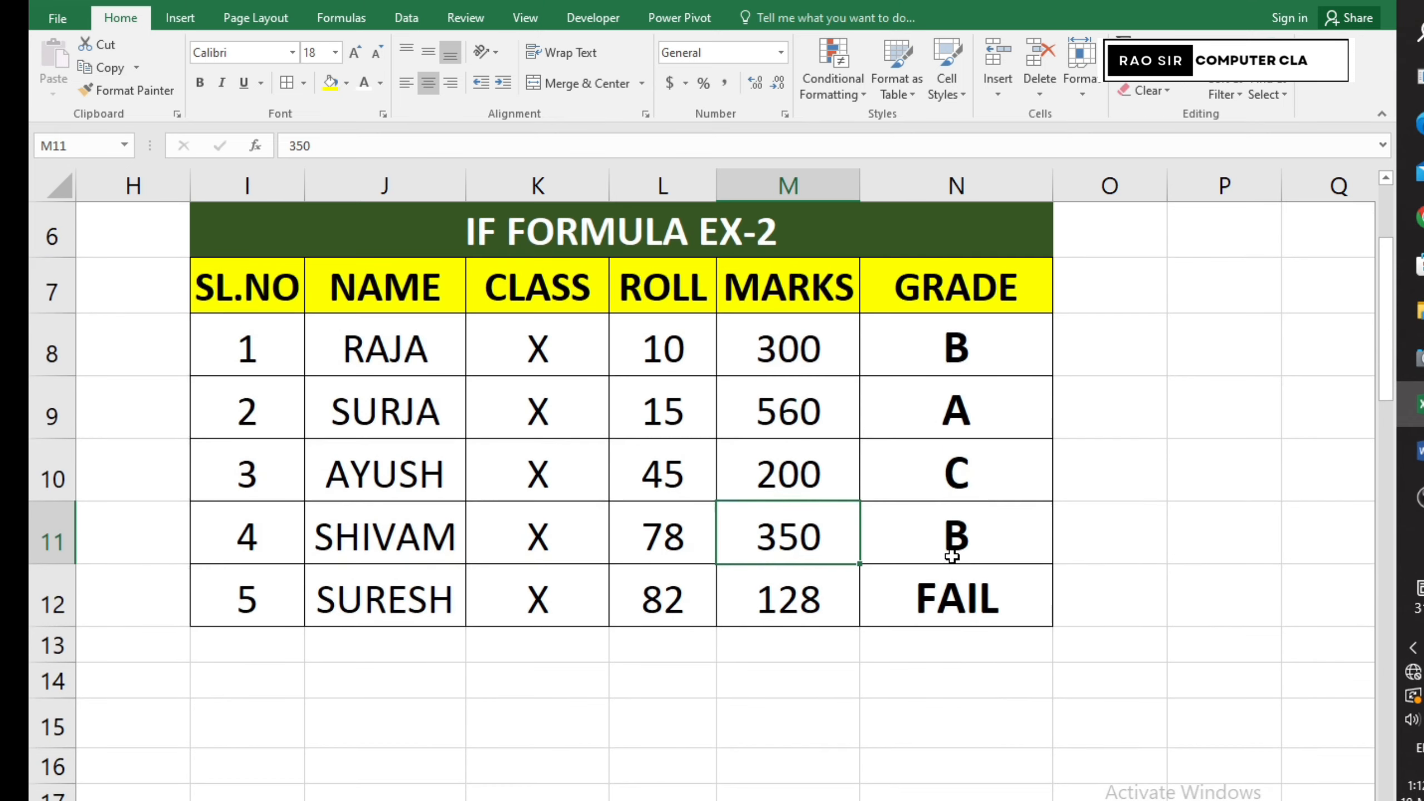
pyautogui.doubleClick(947, 597)
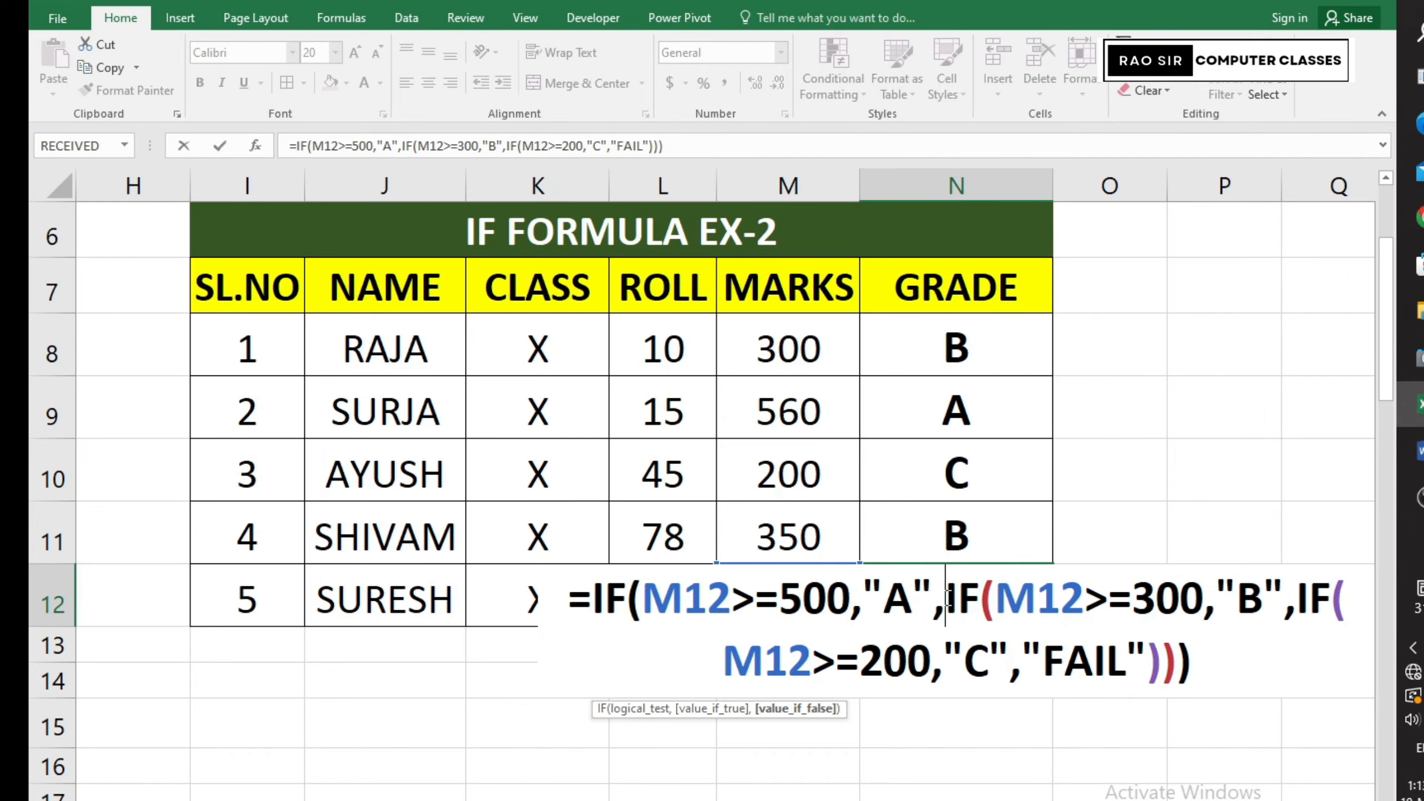
pyautogui.press('Return')
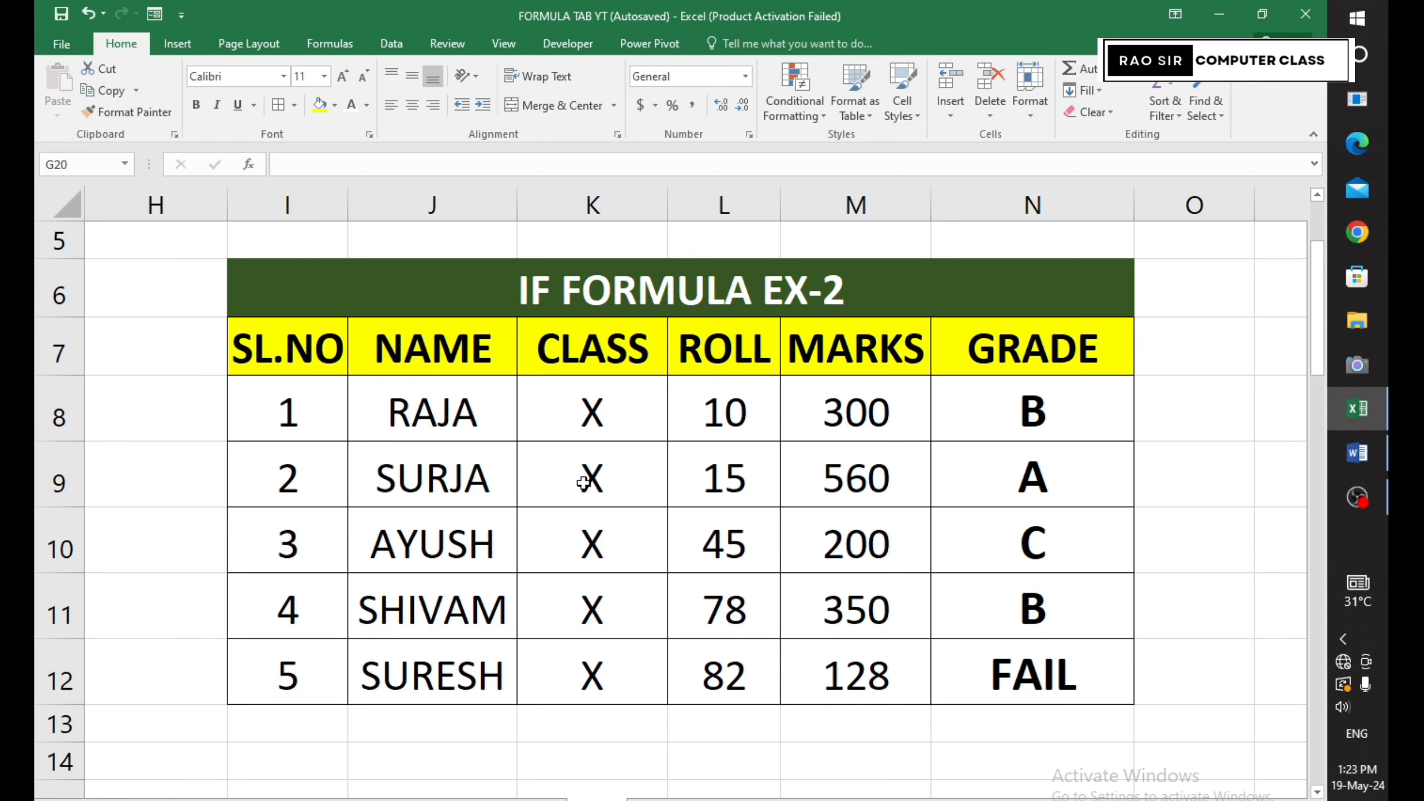
# - Examine the nested IF formula in N8 and leave it as it is
pyautogui.moveTo(1021, 409); pyautogui.dragTo(1026, 668)
pyautogui.click(1002, 427)
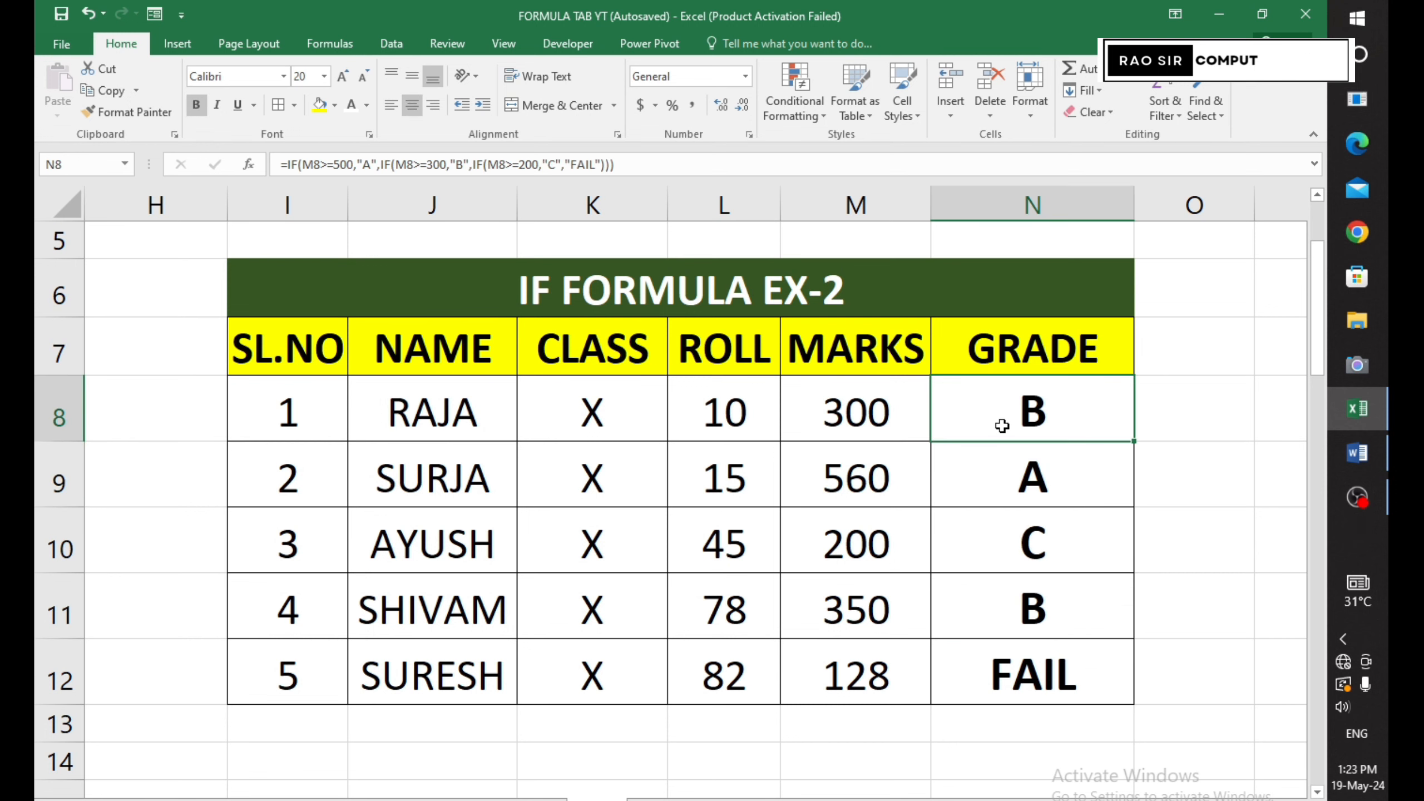
pyautogui.doubleClick(1030, 418)
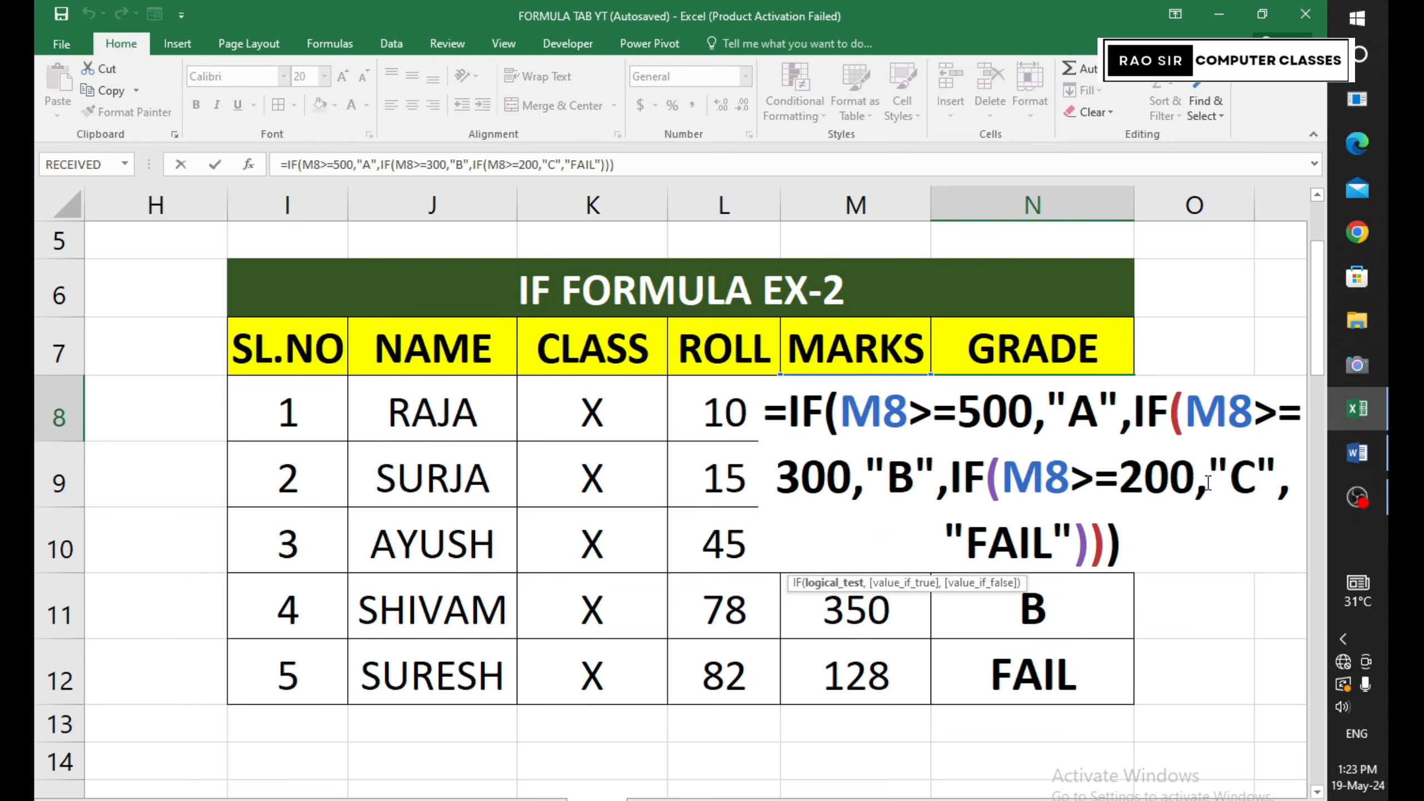
pyautogui.press('Escape')
pyautogui.press('Return')
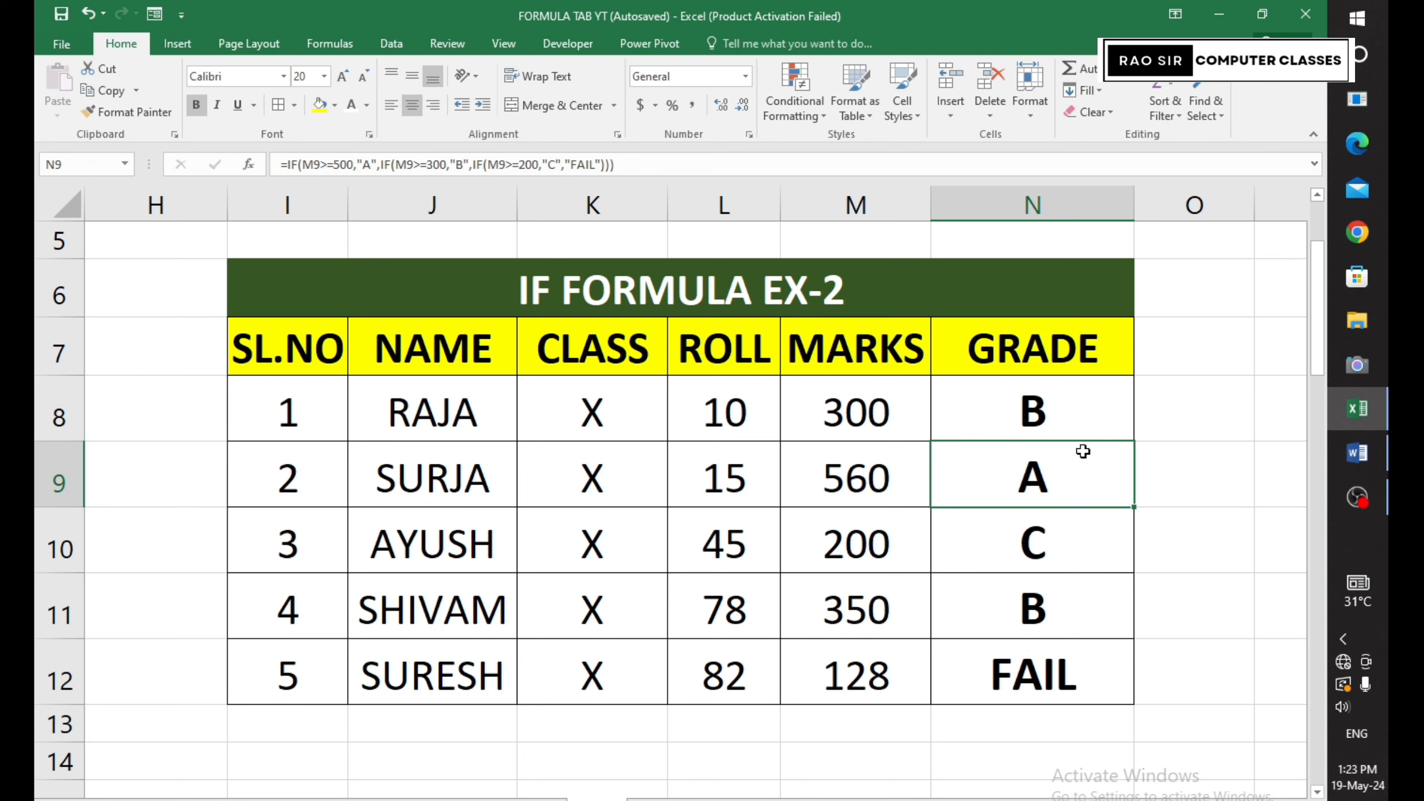
# - Left-align the grades in N8:N12
pyautogui.moveTo(1007, 412); pyautogui.dragTo(985, 655)
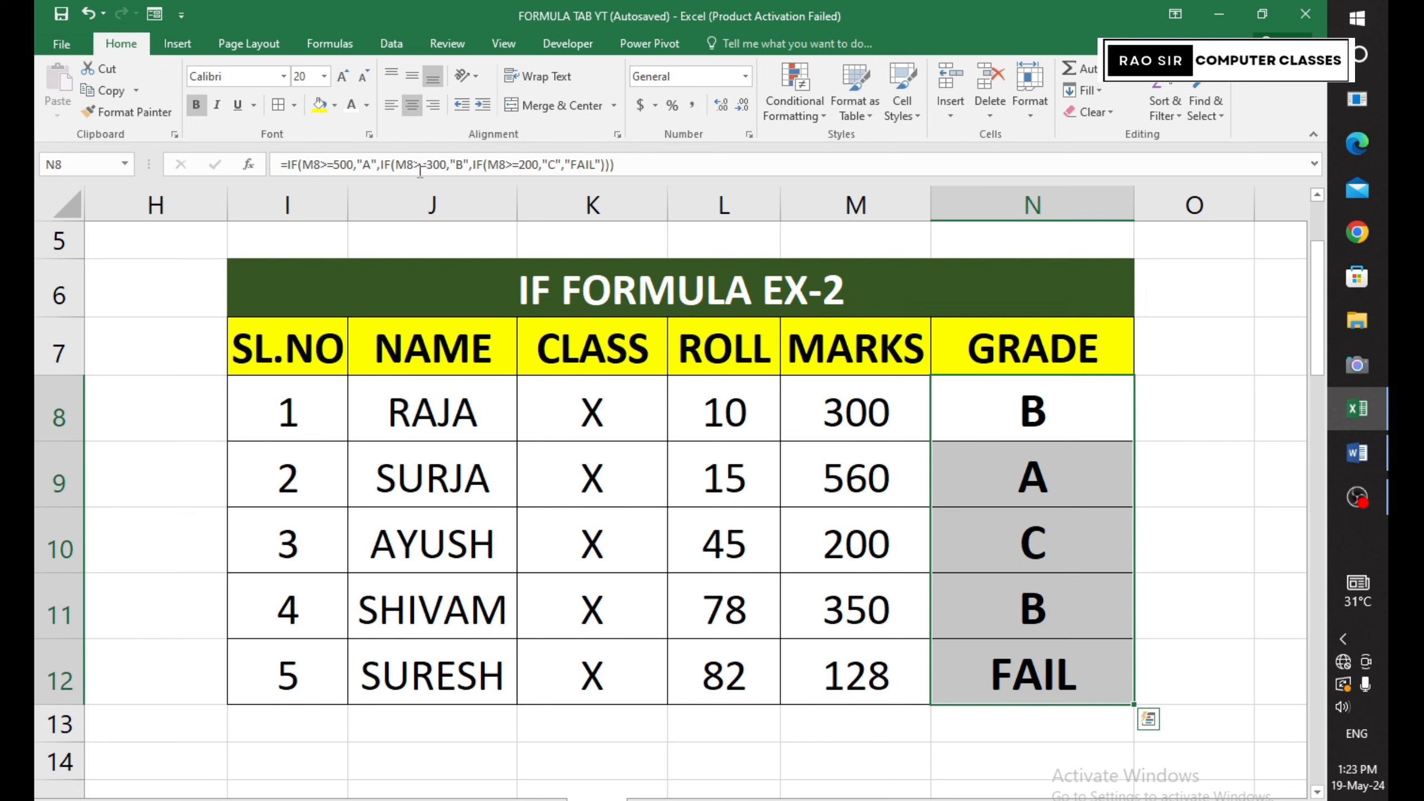
pyautogui.click(393, 108)
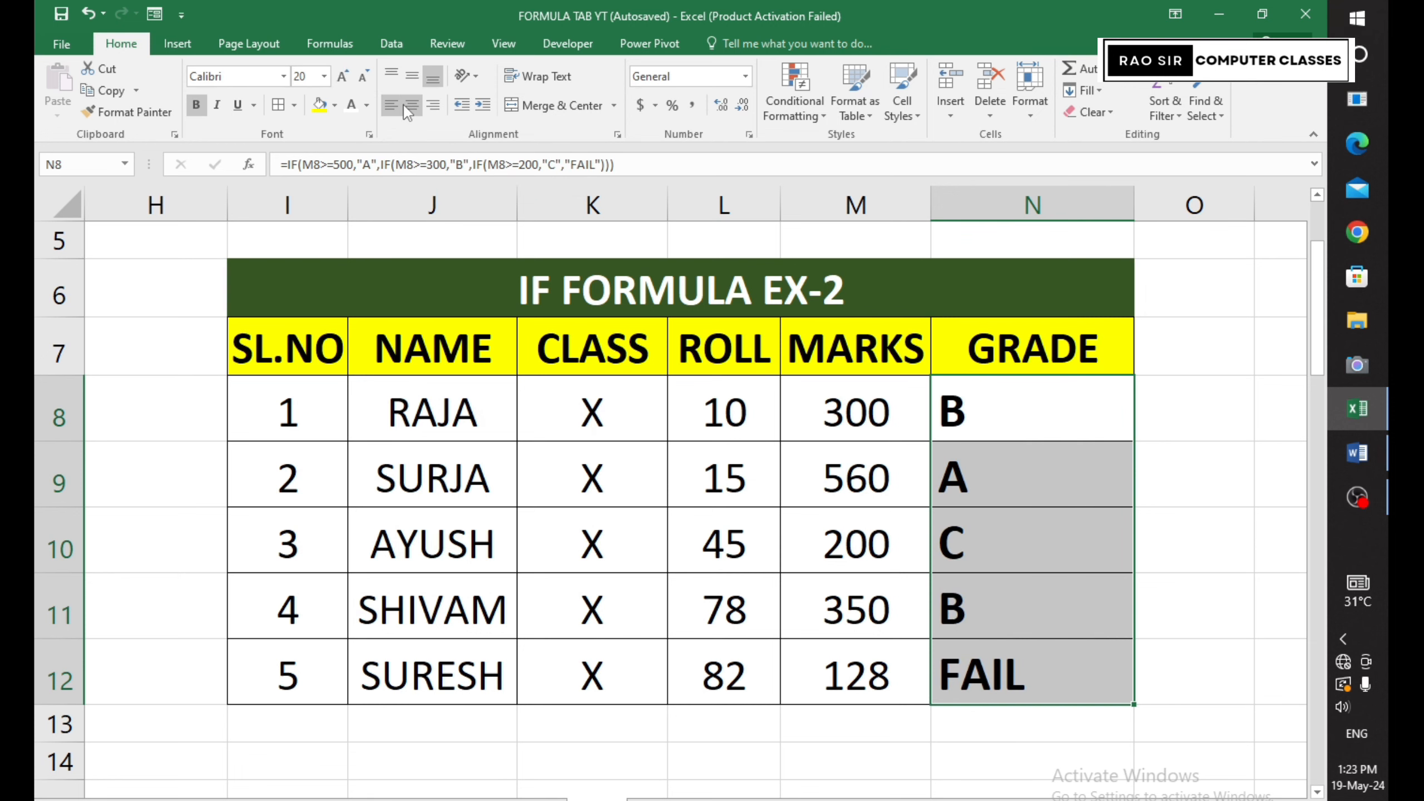
pyautogui.click(994, 396)
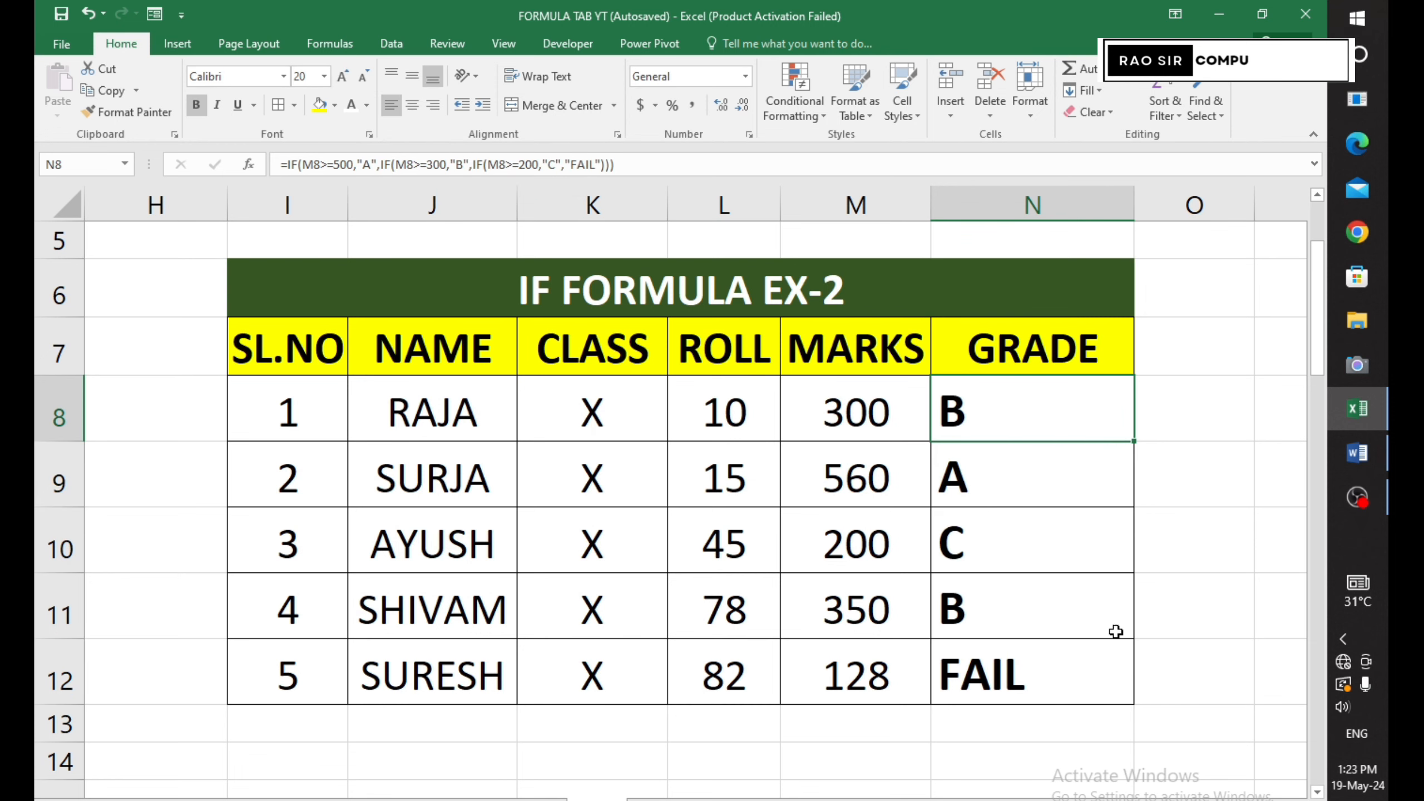
# - Review the full nested IF formula in N8 and check the marks in M8 through M12 against its conditions
pyautogui.hscroll(1, 1062, 522)
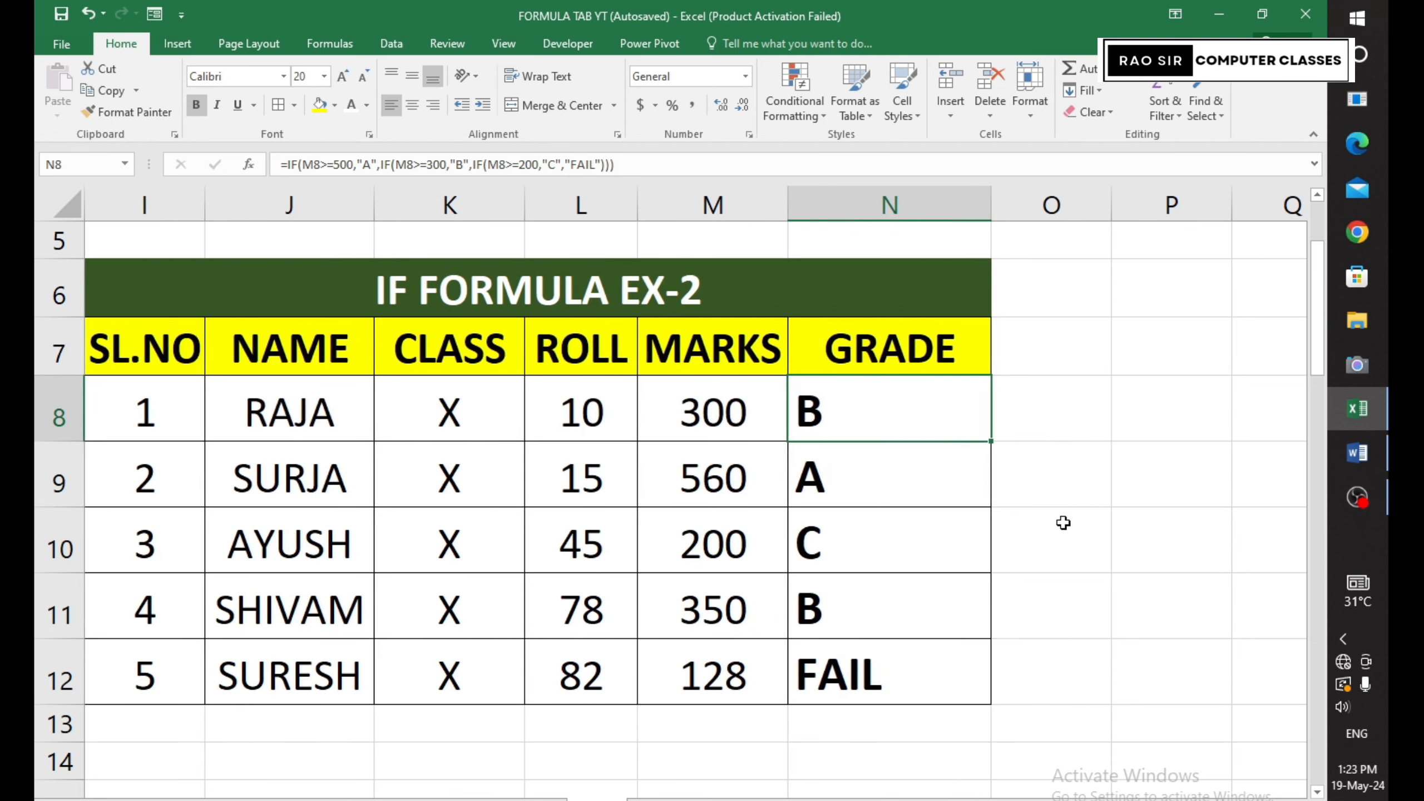
pyautogui.doubleClick(934, 426)
pyautogui.click(1154, 560)
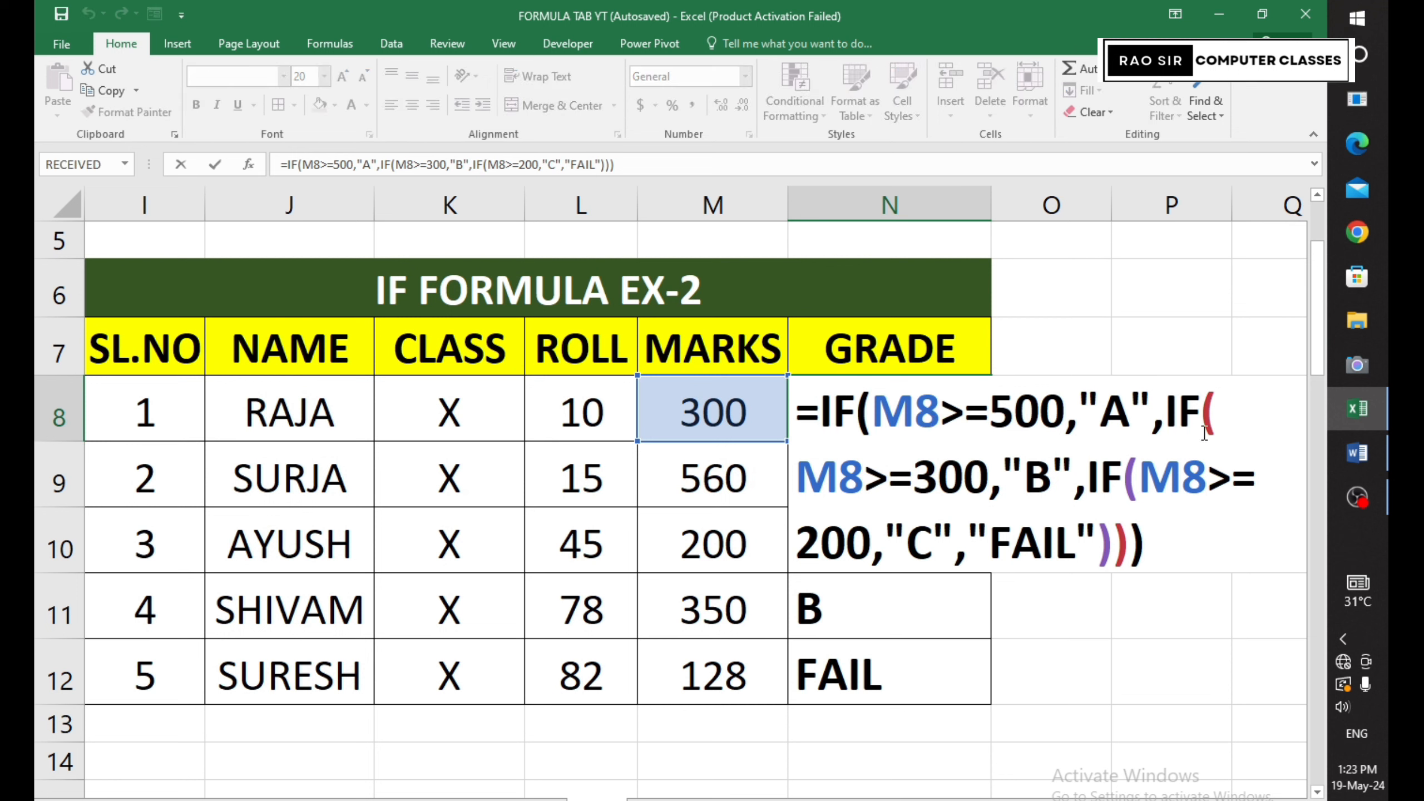
pyautogui.press('Return')
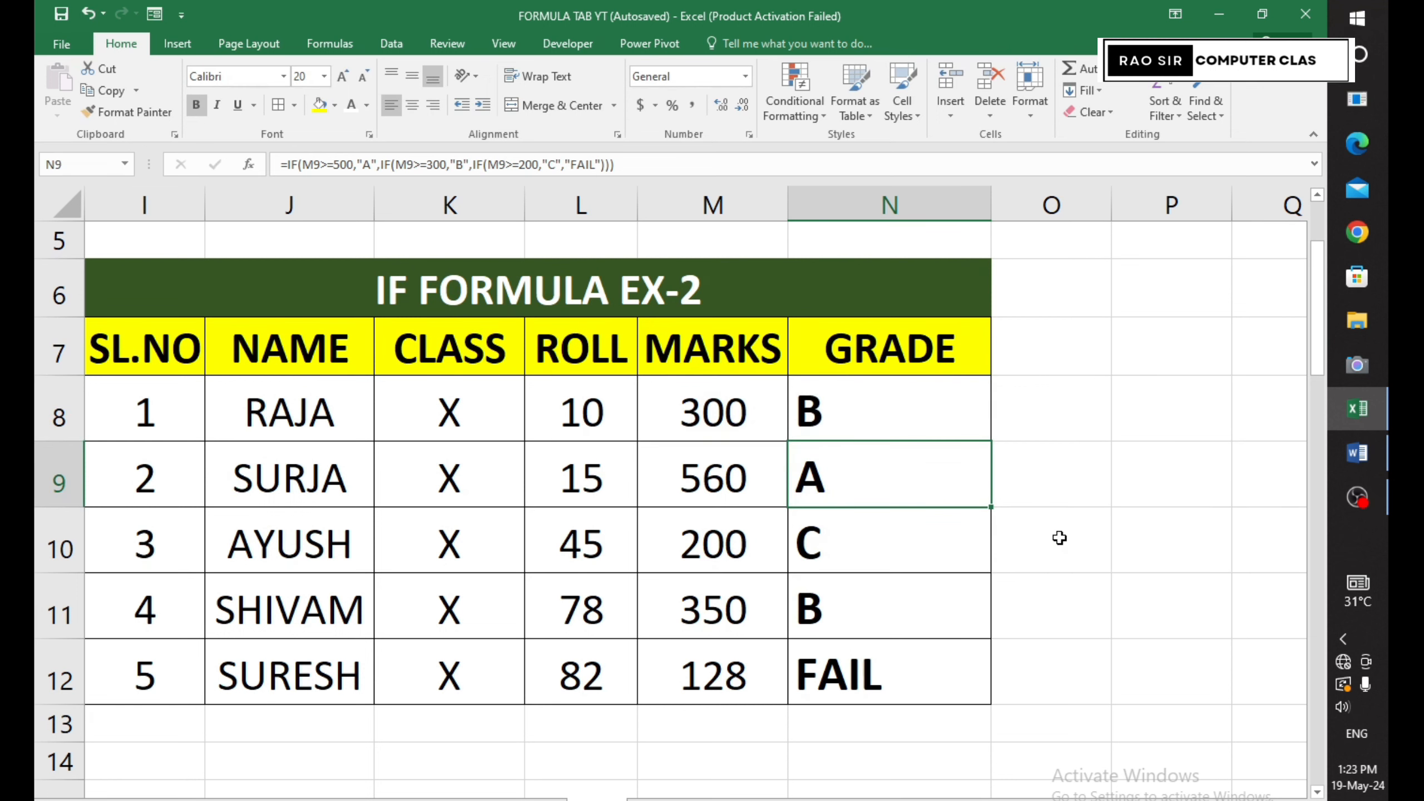
pyautogui.click(718, 400)
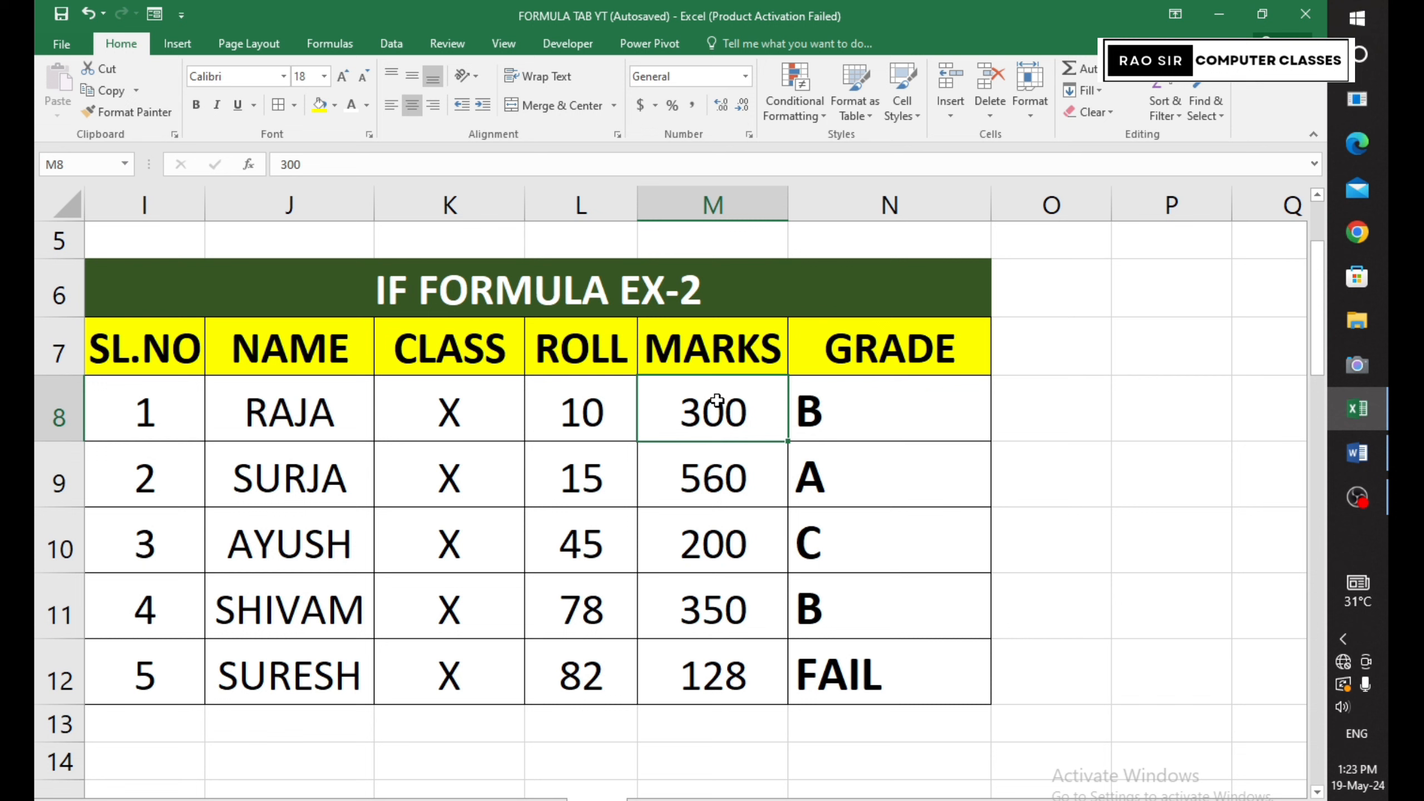
pyautogui.click(723, 477)
pyautogui.click(723, 552)
pyautogui.click(725, 617)
pyautogui.click(727, 693)
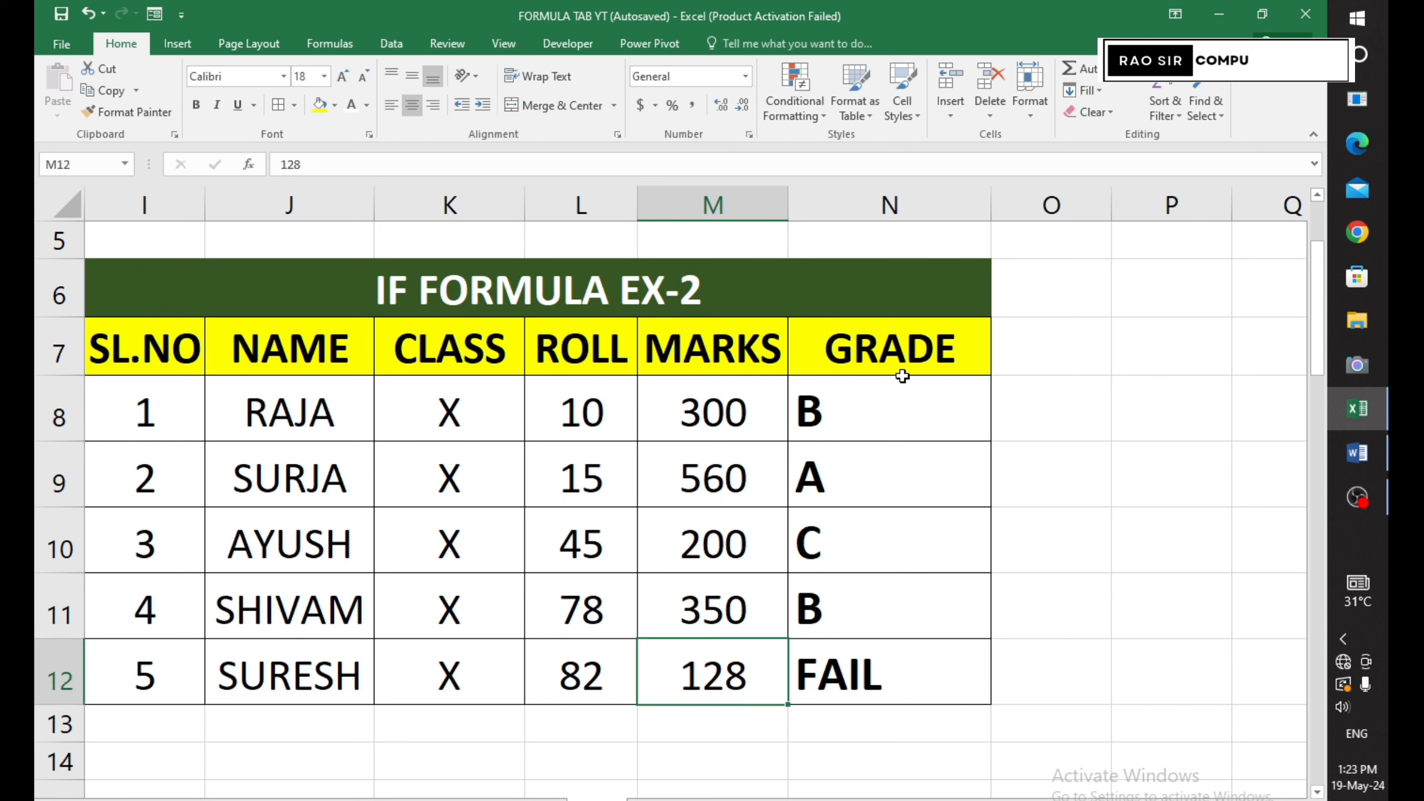
# - Center the grades in N8:N12 horizontally
pyautogui.click(900, 393)
pyautogui.moveTo(900, 395); pyautogui.dragTo(883, 676)
pyautogui.click(412, 105)
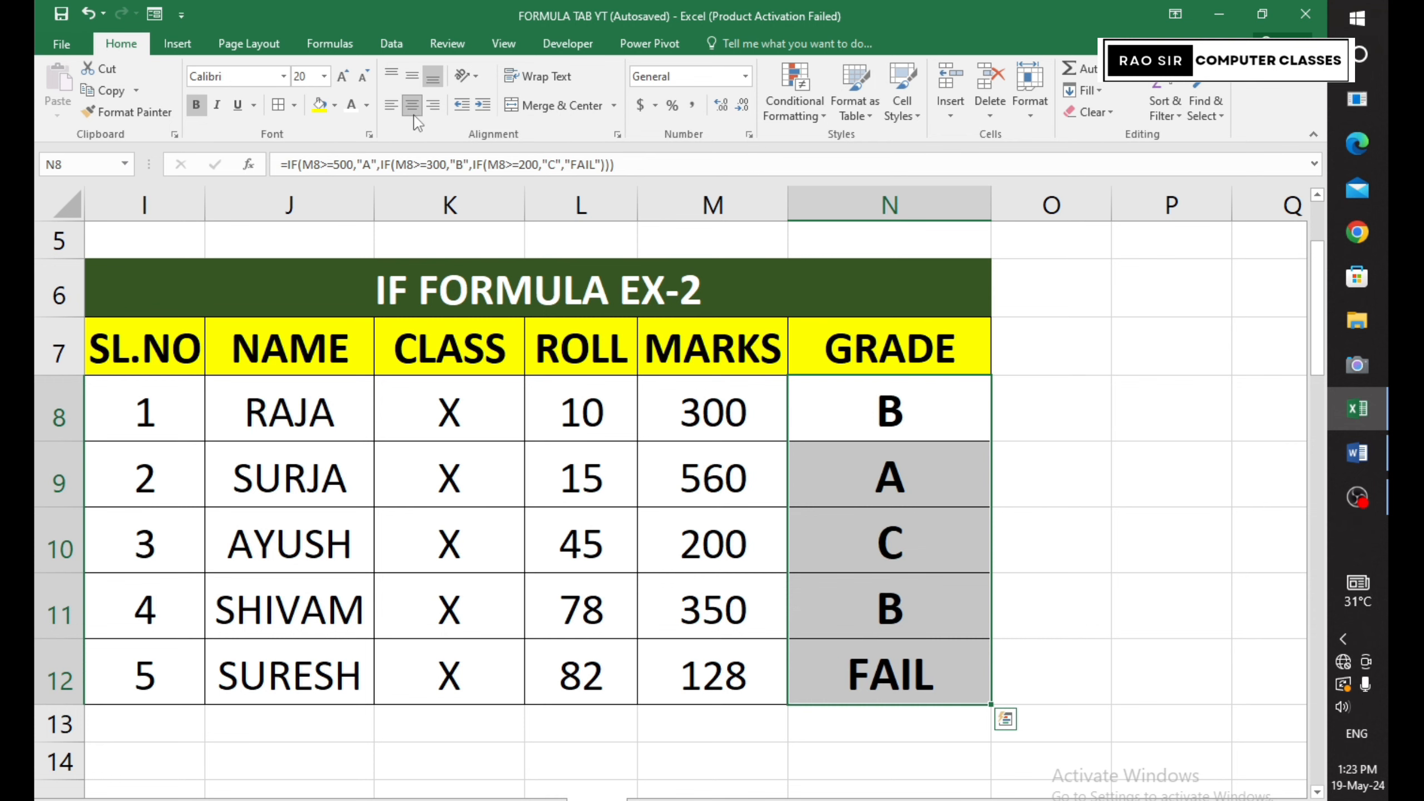
# - Examine the IF FORMULA EX-3 table, covering the salesmen, their total sales and the commission formulas in D17 through D21
pyautogui.hscroll(-5, 673, 631)
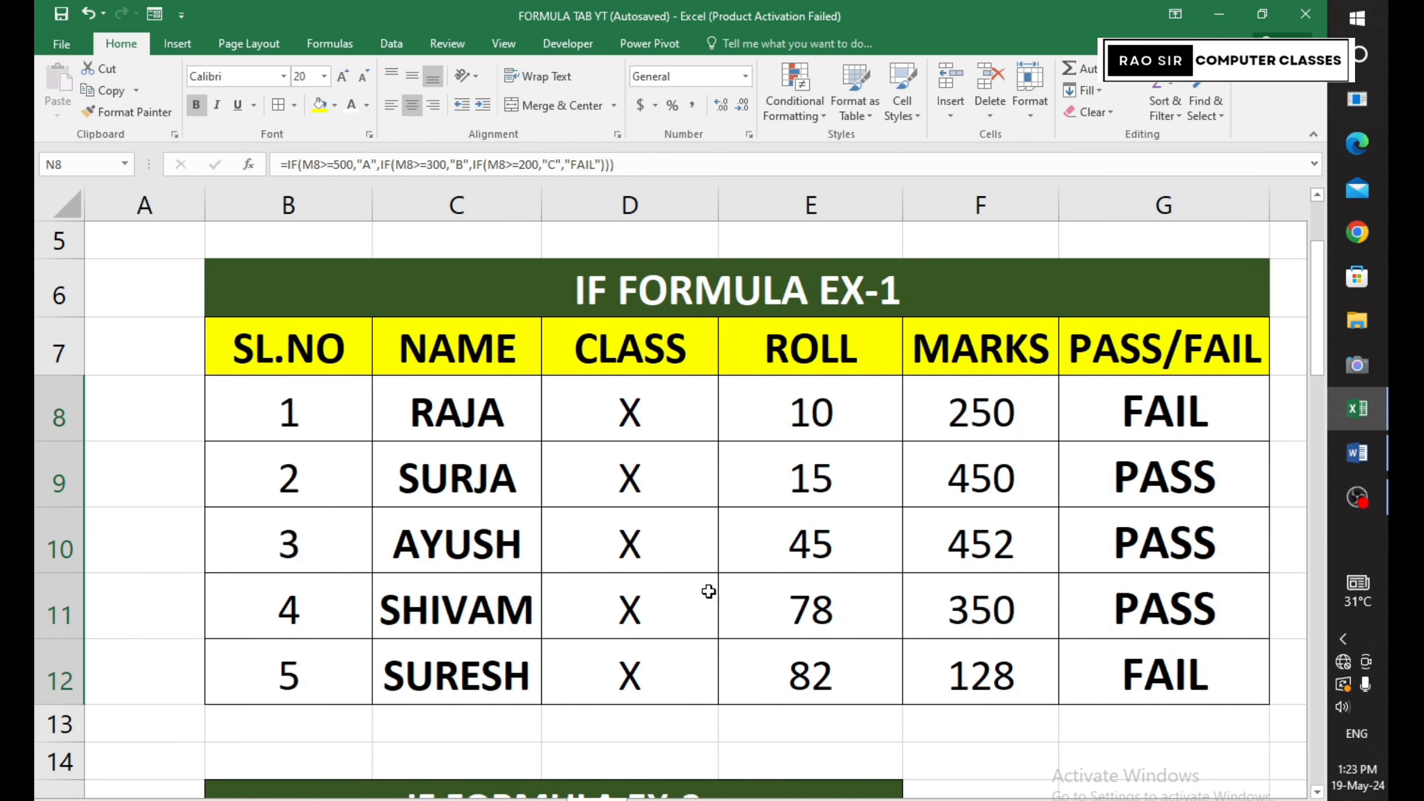
pyautogui.scroll(-3, 701, 595)
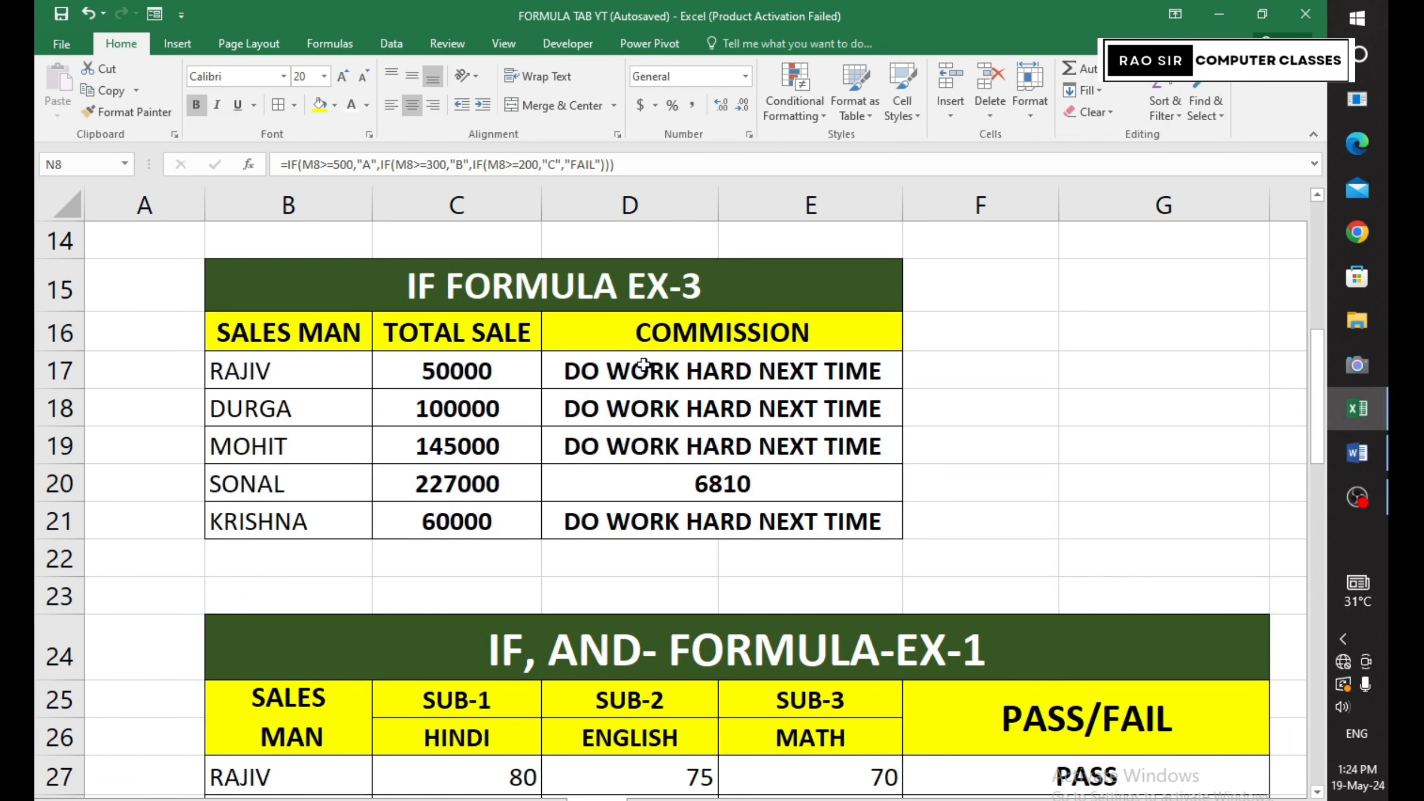
pyautogui.moveTo(288, 333); pyautogui.dragTo(316, 504)
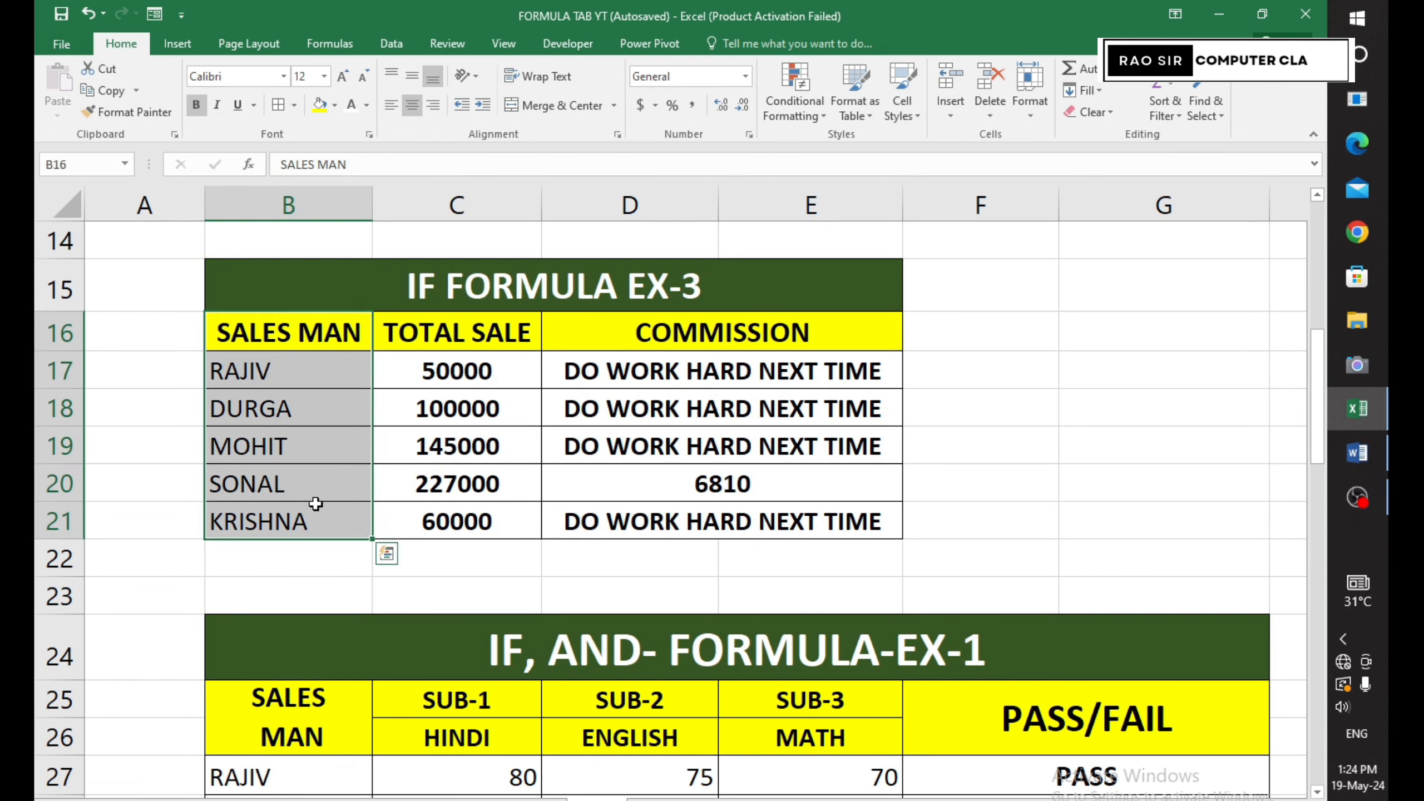
pyautogui.moveTo(458, 335); pyautogui.dragTo(483, 509)
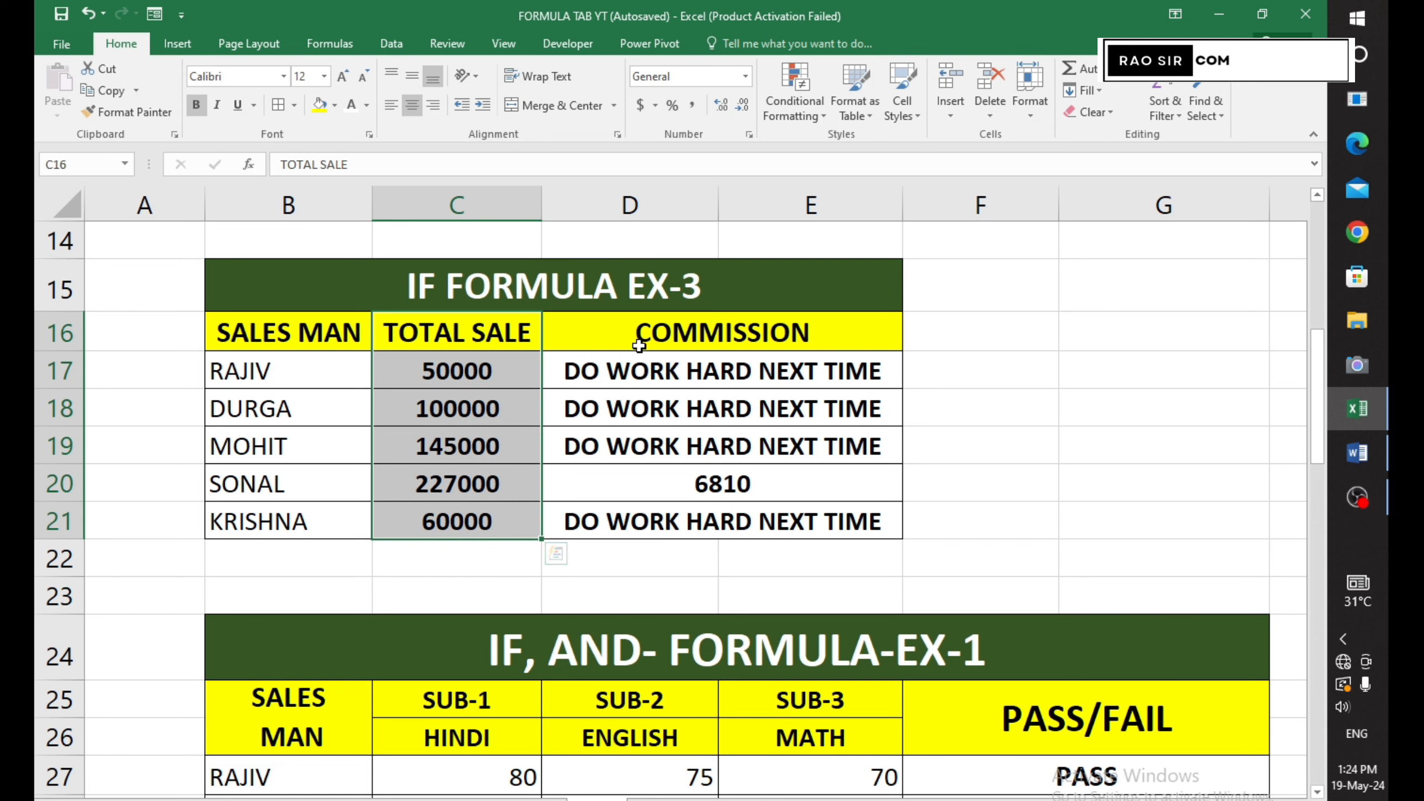
pyautogui.moveTo(638, 346); pyautogui.dragTo(648, 521)
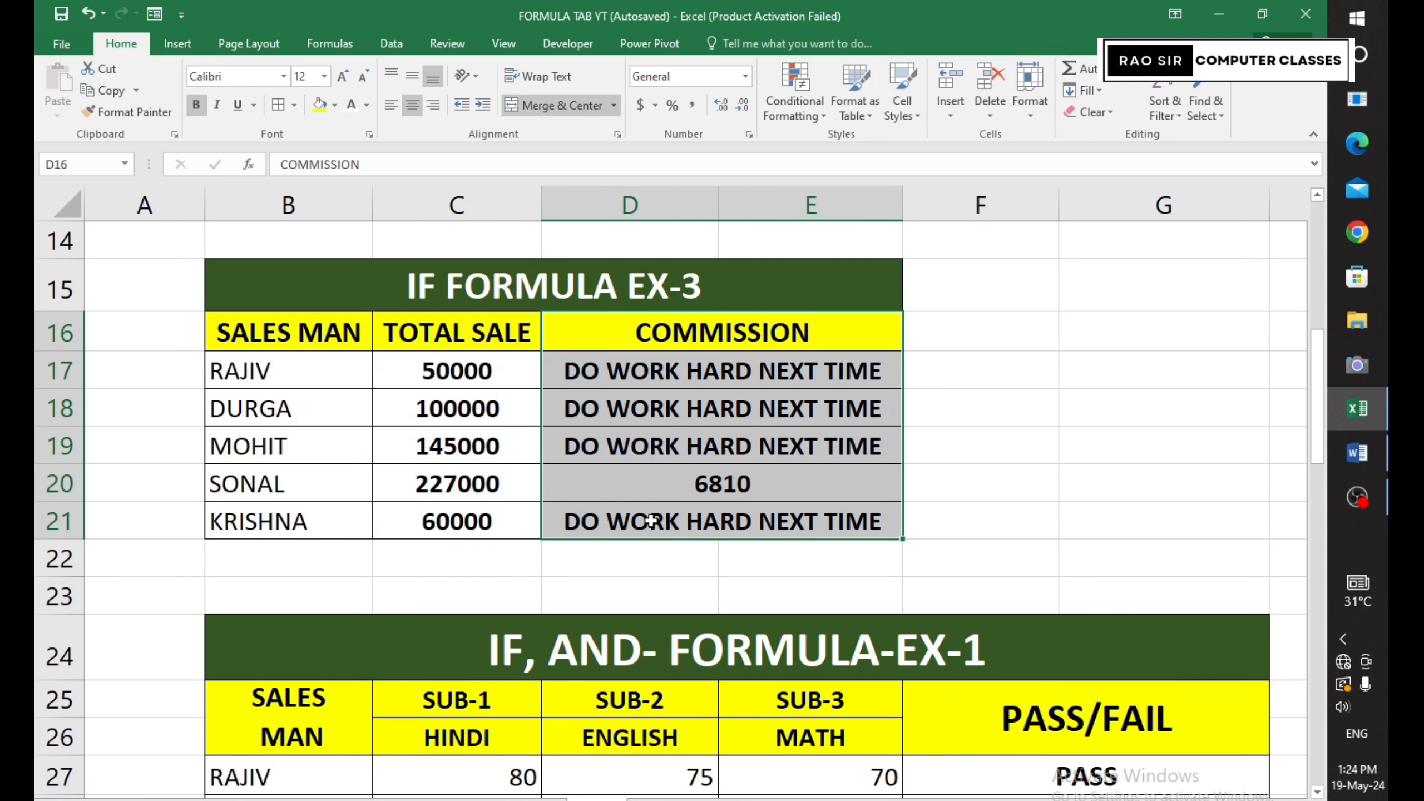
pyautogui.click(599, 369)
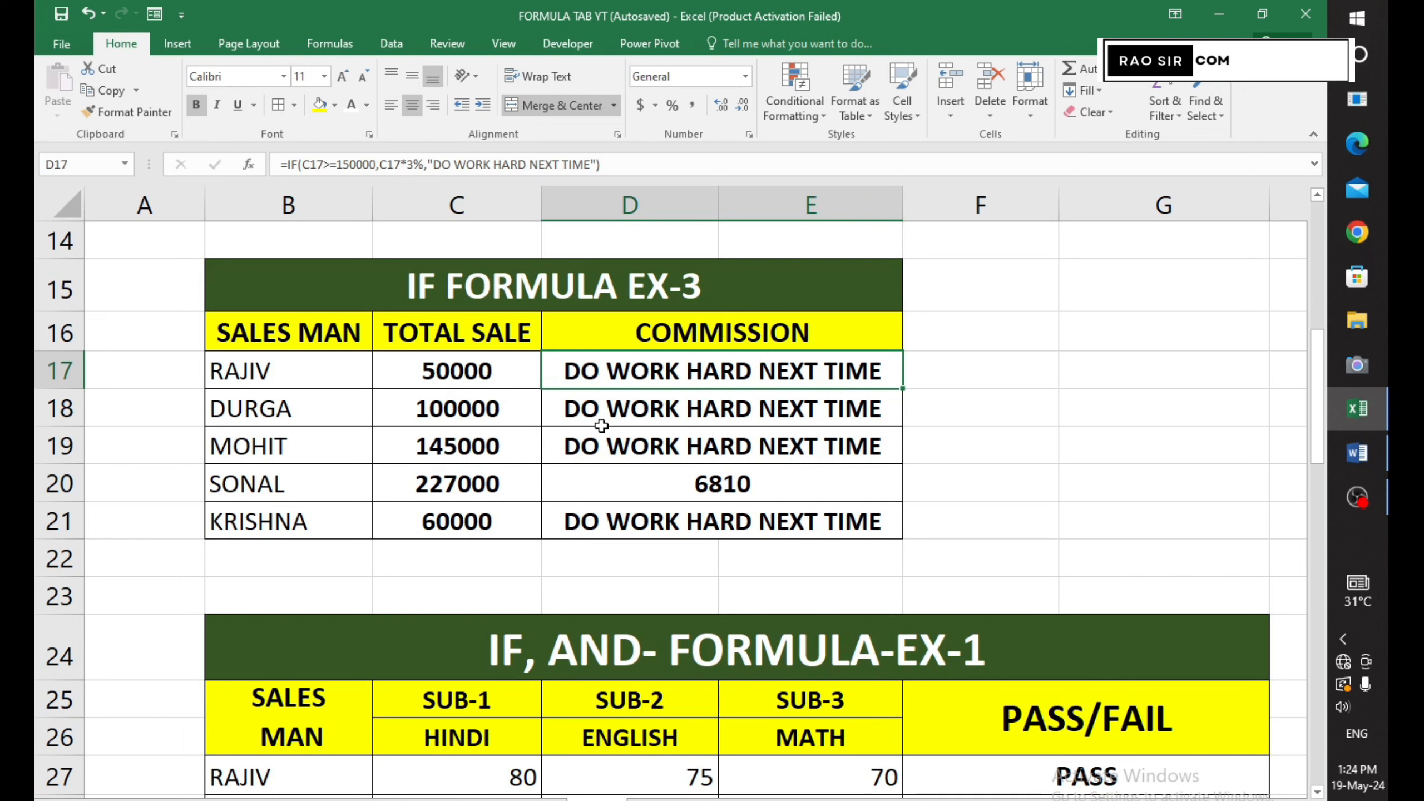
pyautogui.click(739, 421)
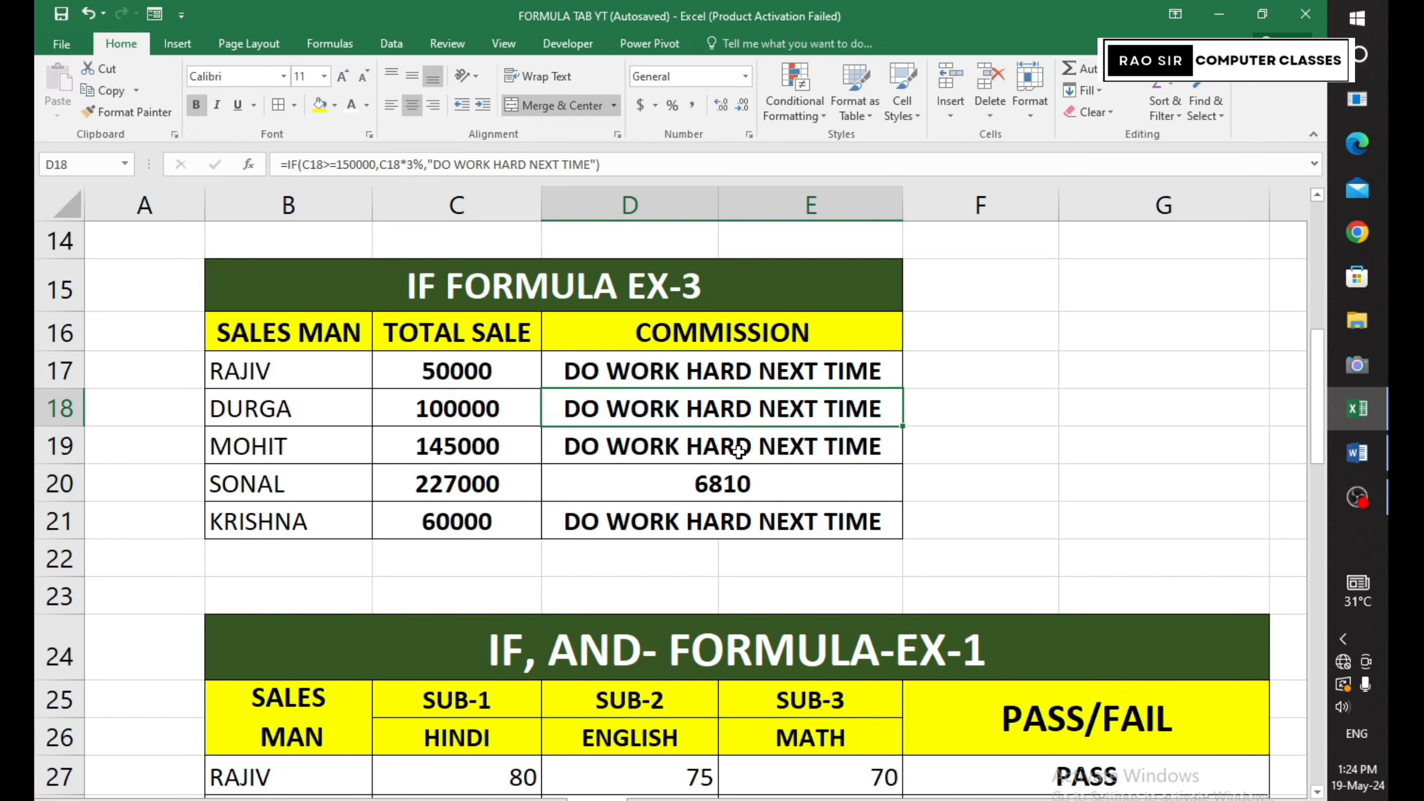
pyautogui.click(740, 452)
pyautogui.click(733, 477)
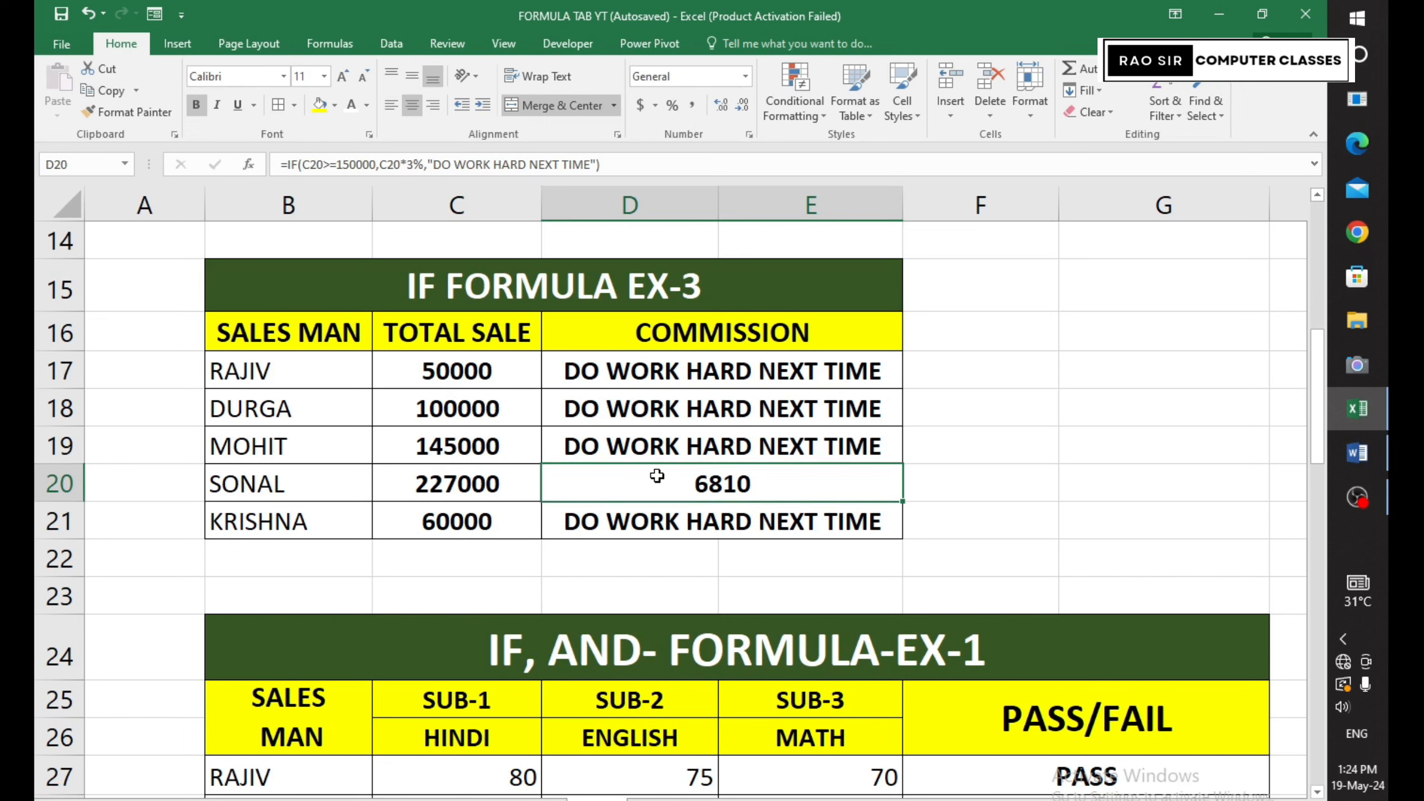
pyautogui.click(713, 526)
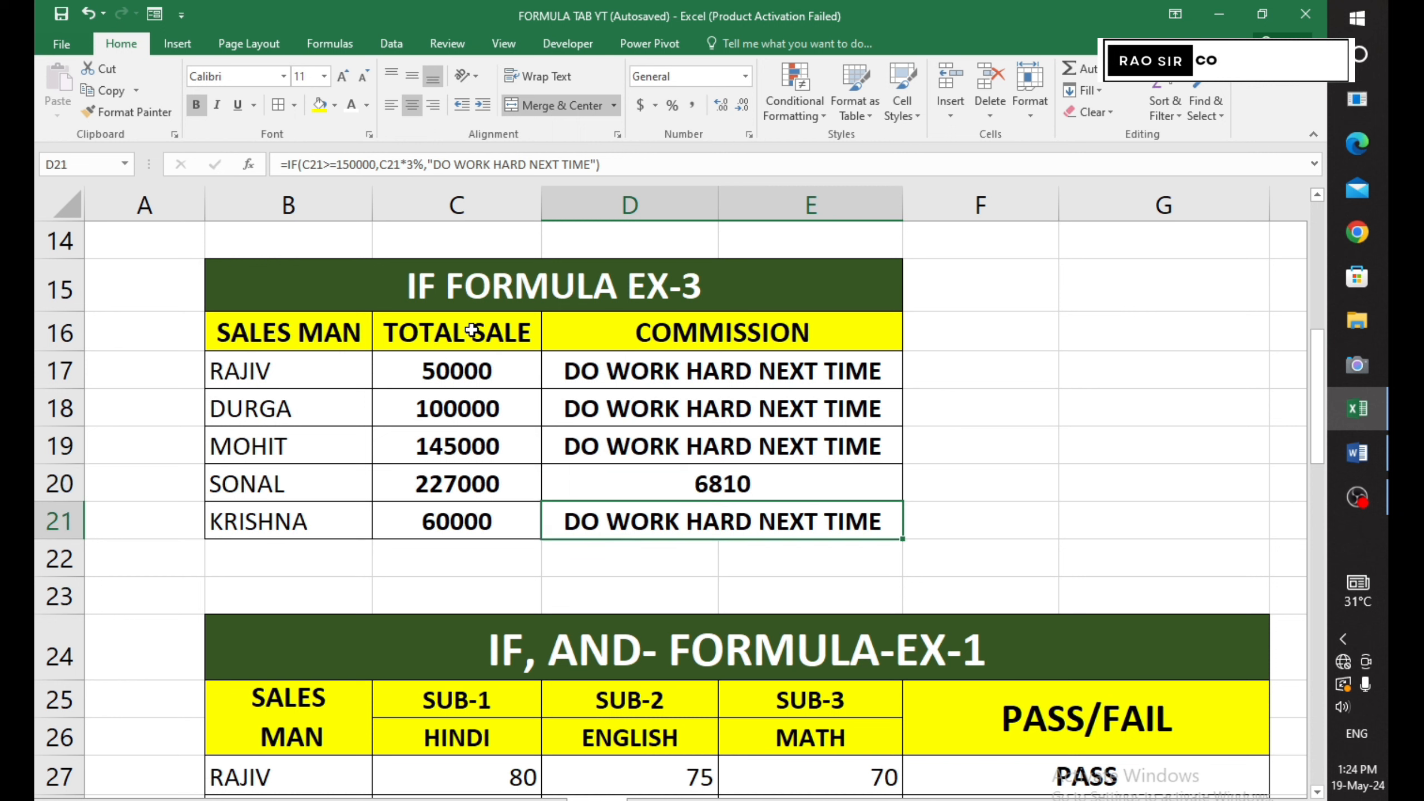
pyautogui.click(464, 283)
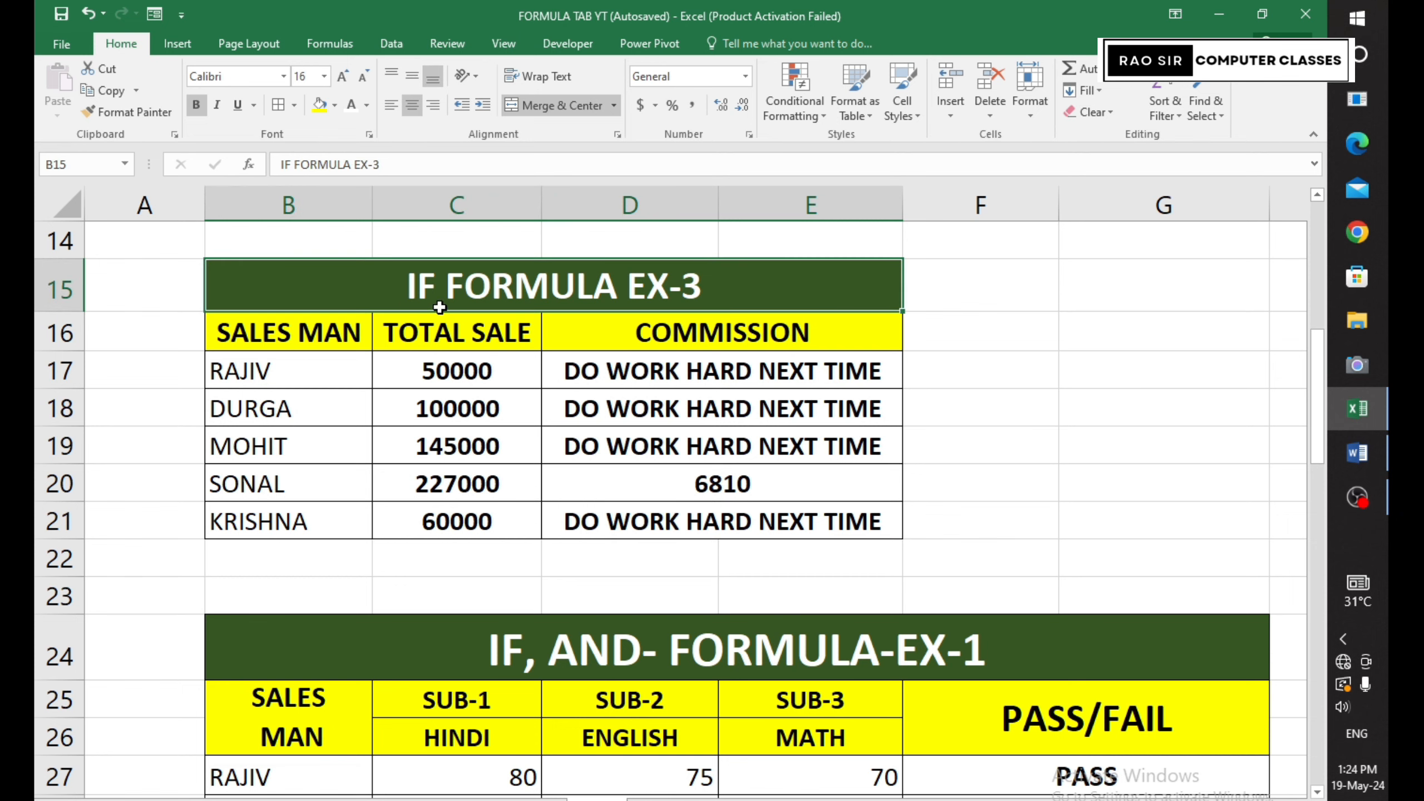
# - Clear the commission formulas from D17 through D21 in the IF FORMULA EX-3 table
pyautogui.moveTo(672, 373); pyautogui.dragTo(678, 519)
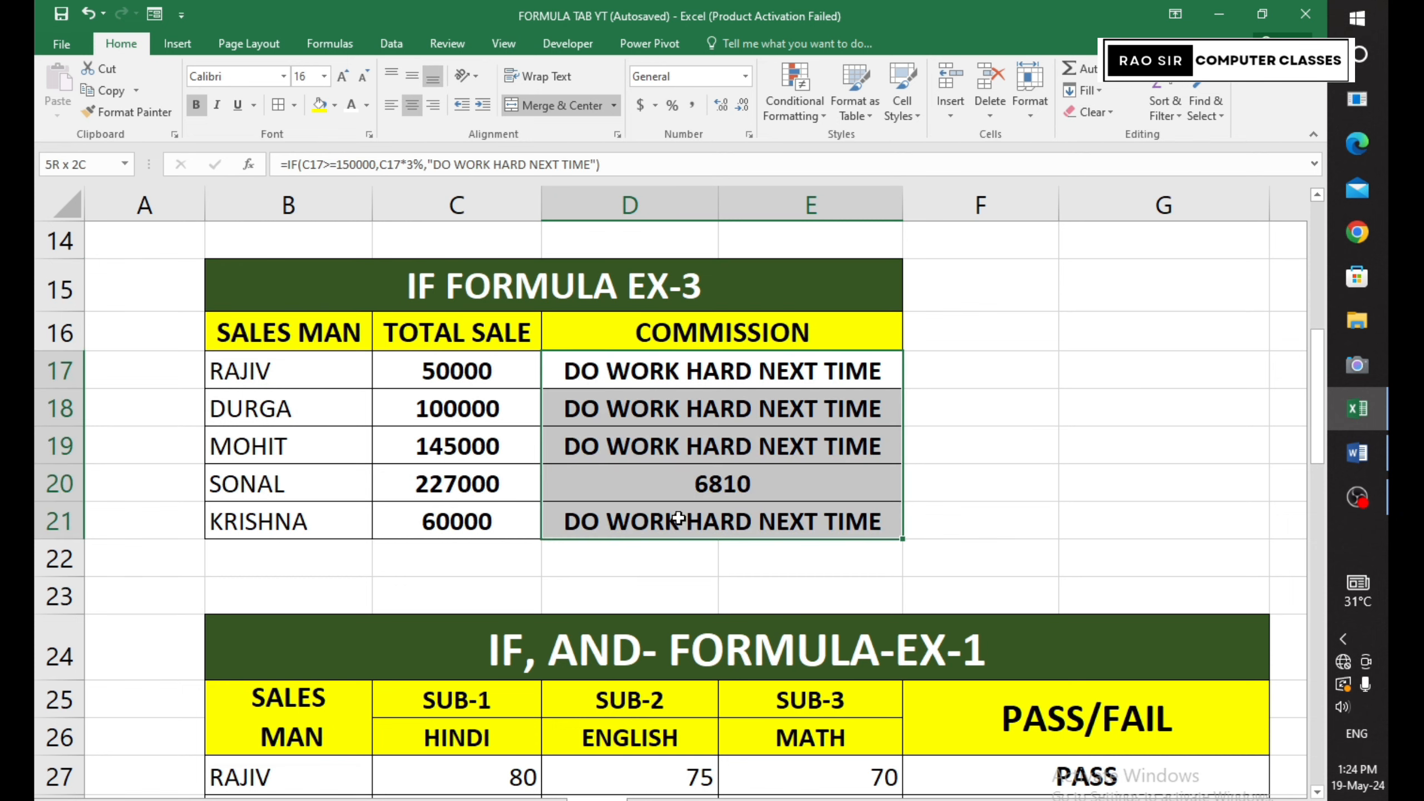
pyautogui.press('Delete')
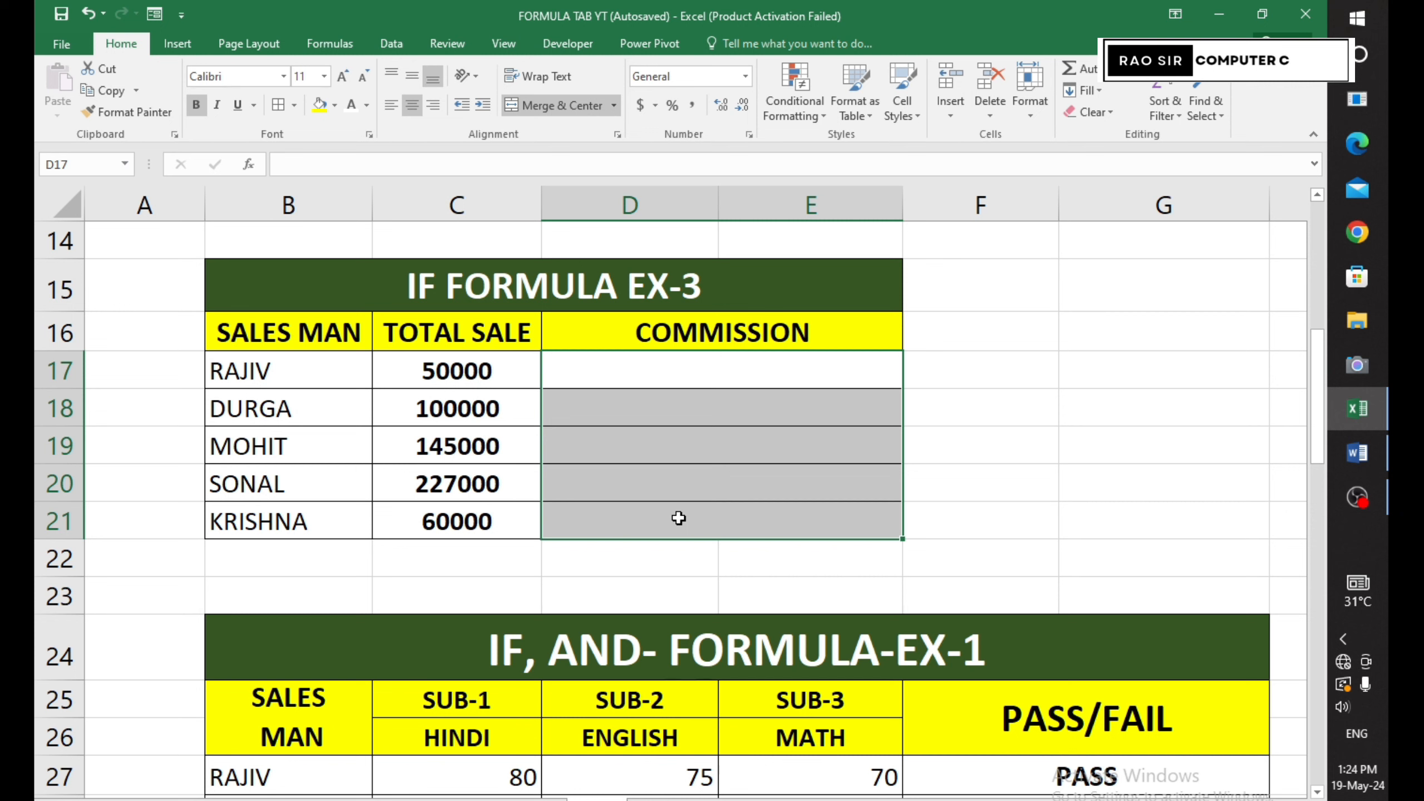
pyautogui.click(689, 371)
pyautogui.moveTo(522, 286); pyautogui.dragTo(547, 509)
# - Start an IF formula in D17 with the logical test C17>=150000
pyautogui.click(627, 367)
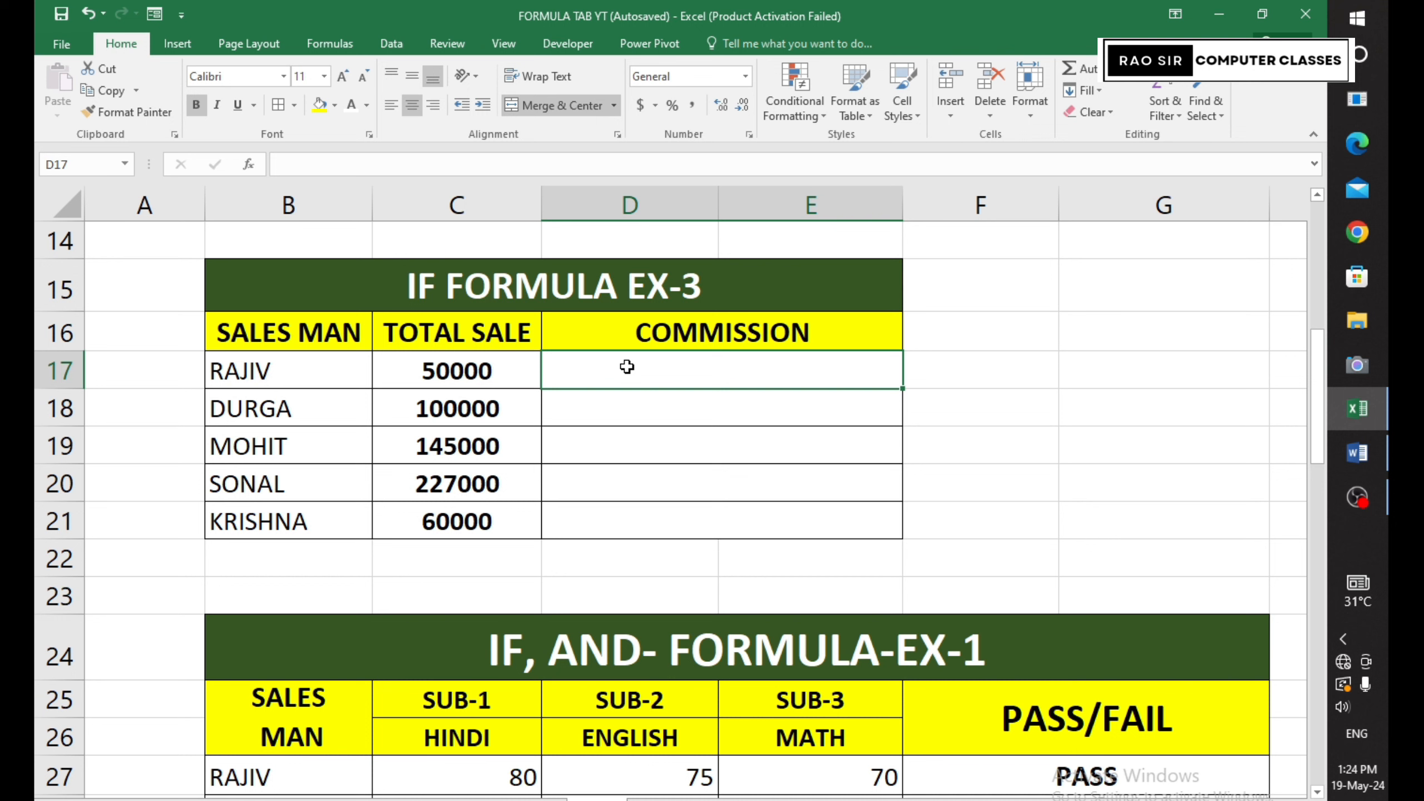
pyautogui.write('=')
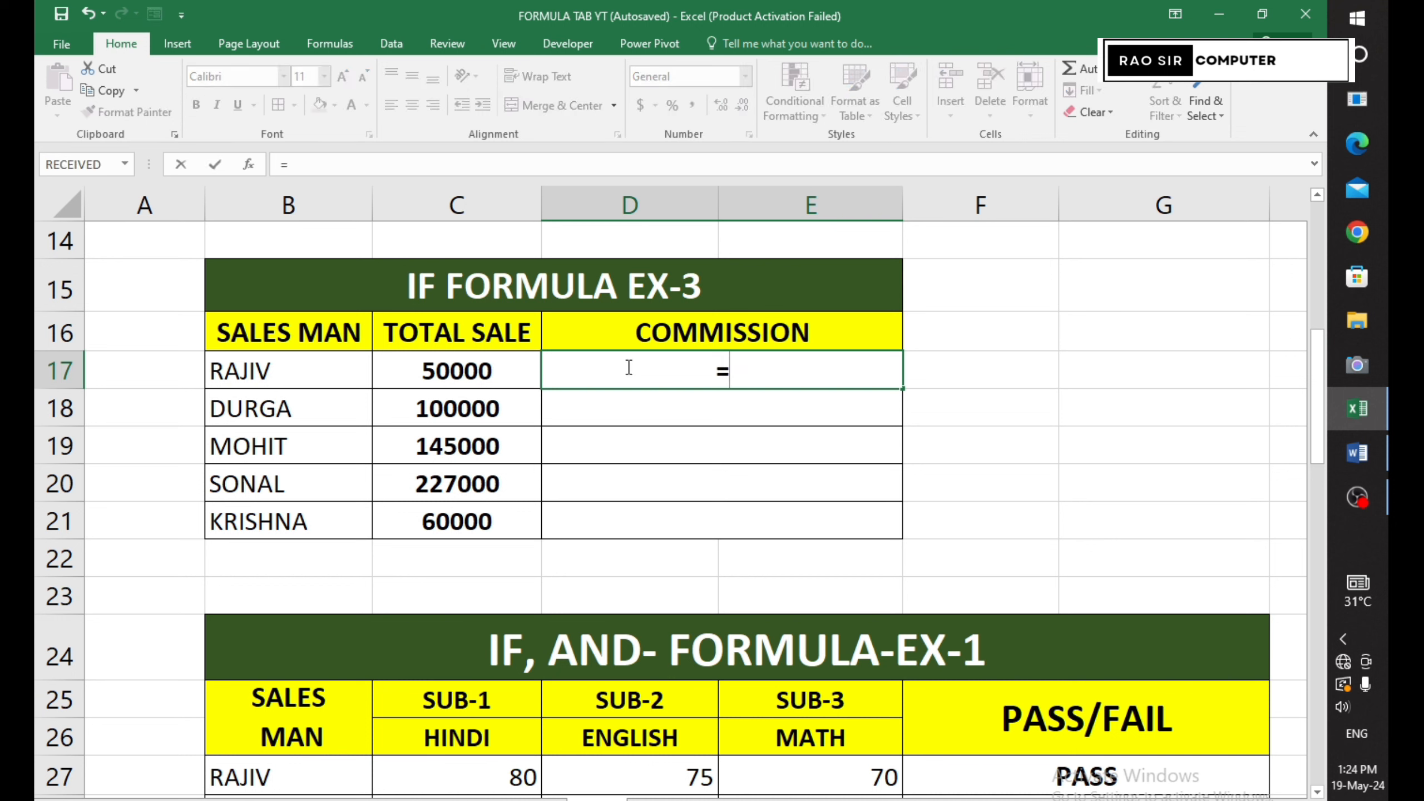
pyautogui.write('IF')
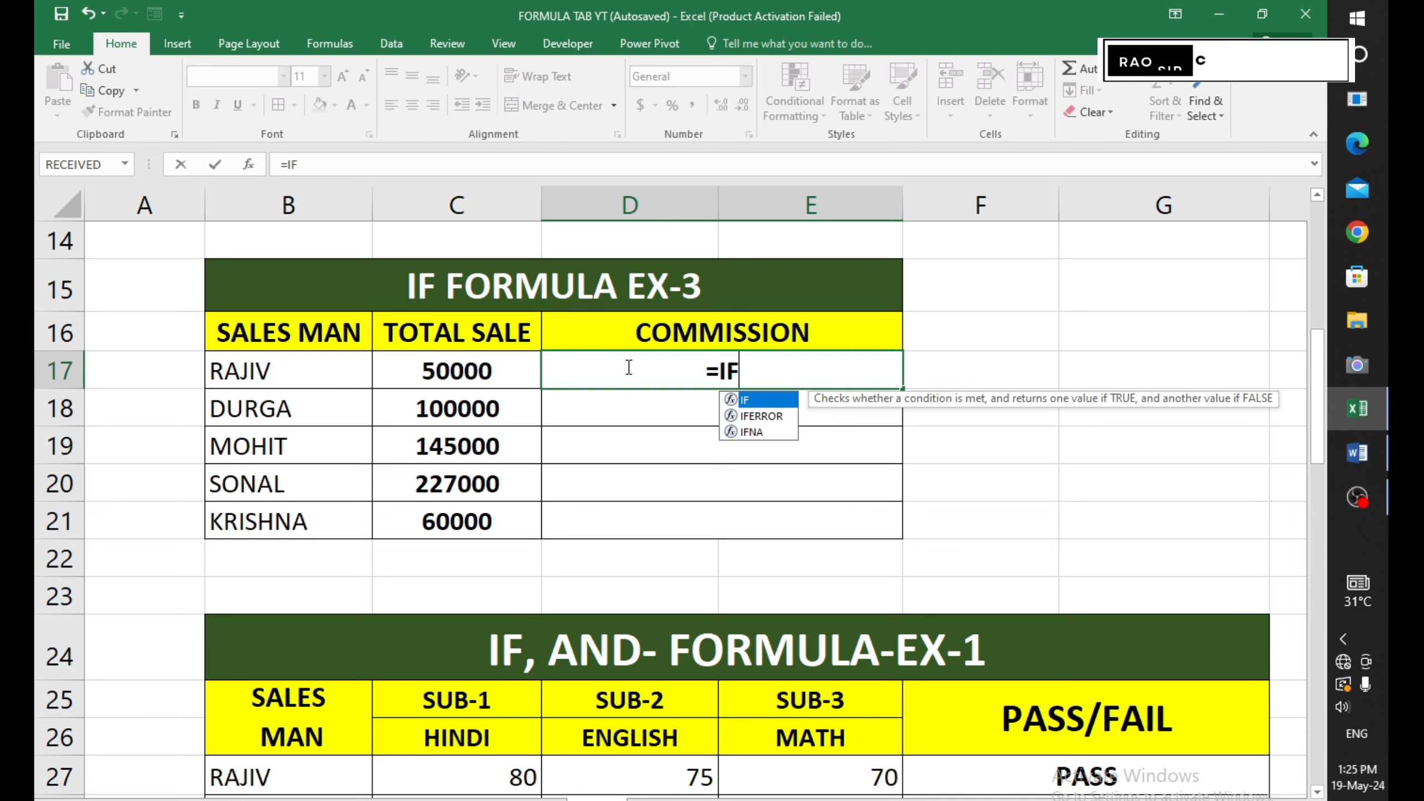
pyautogui.write('(')
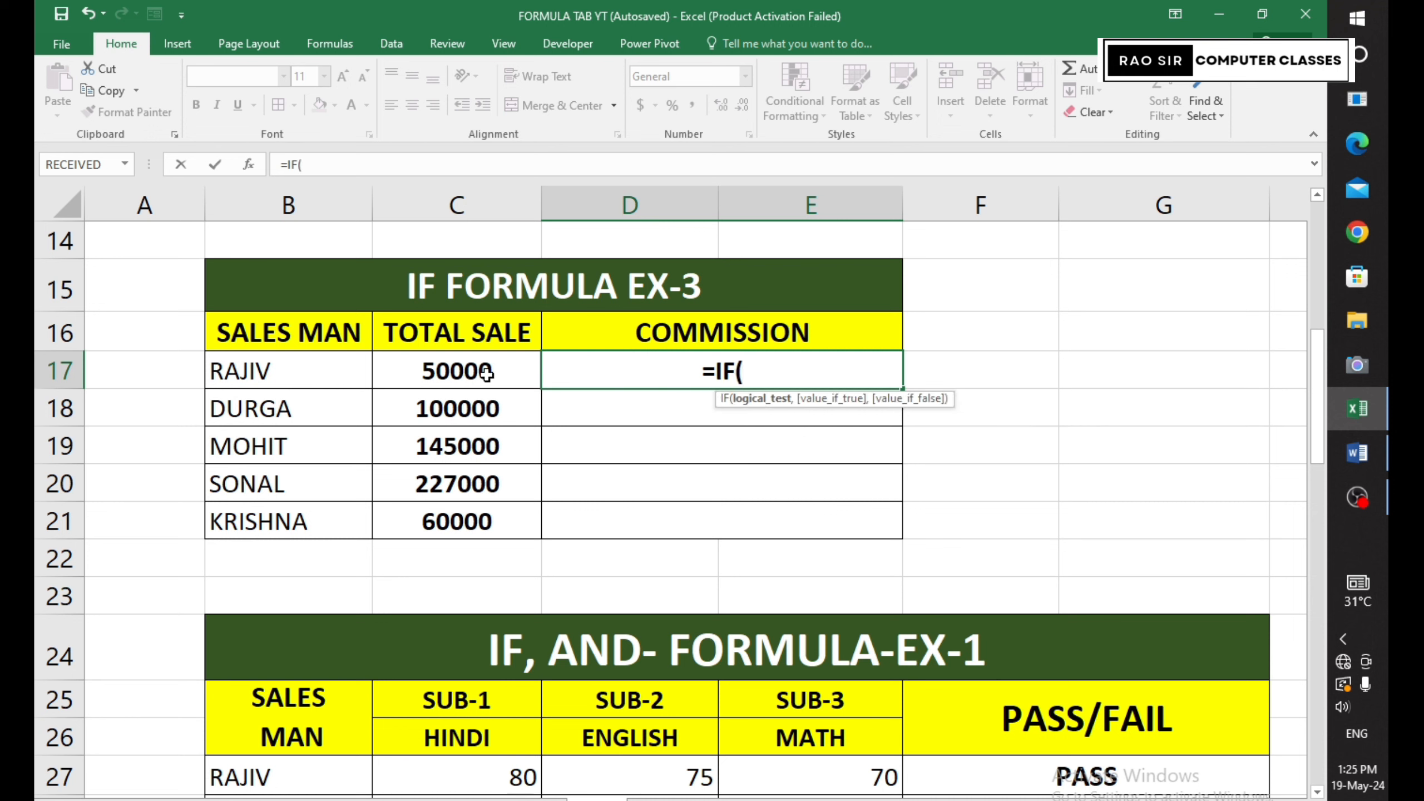
pyautogui.click(467, 375)
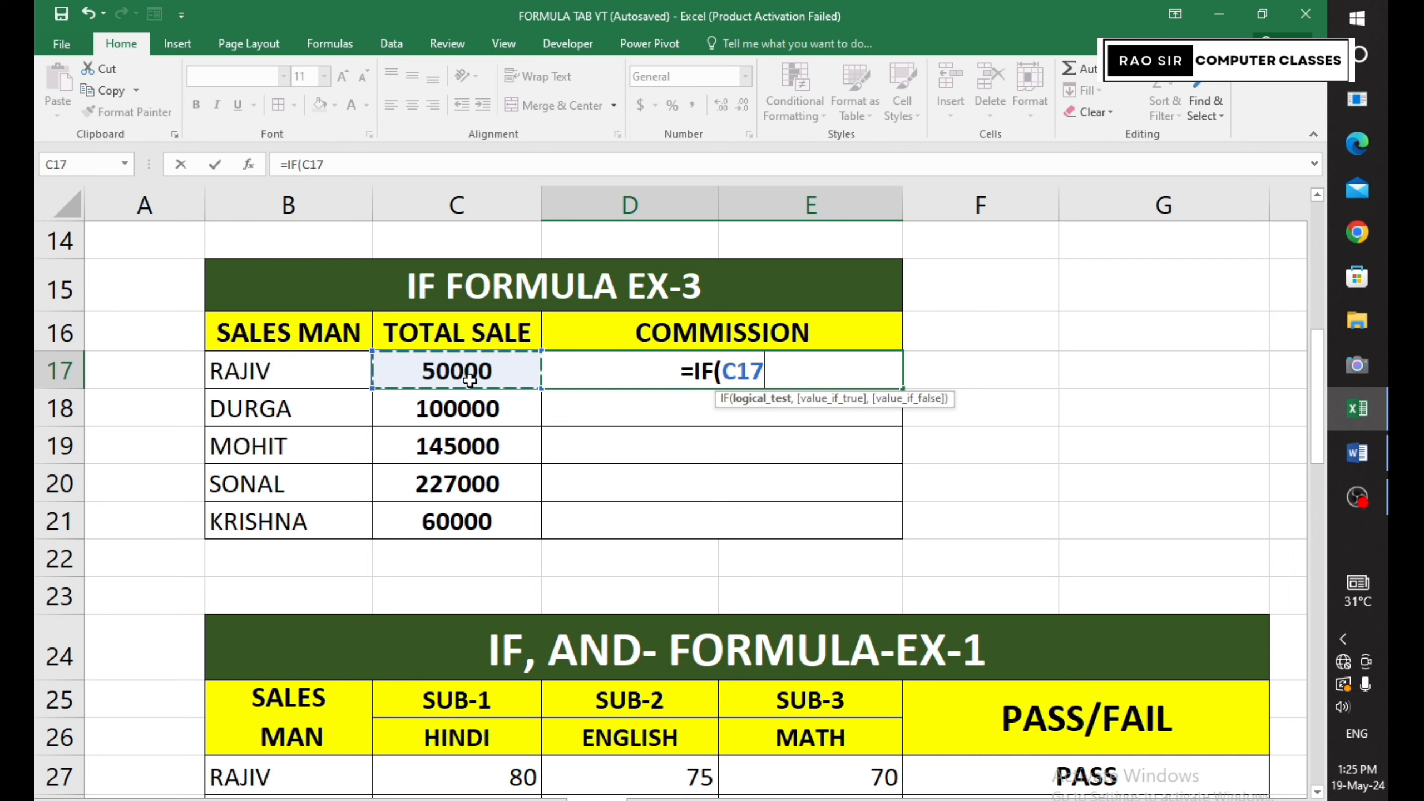
pyautogui.write('>')
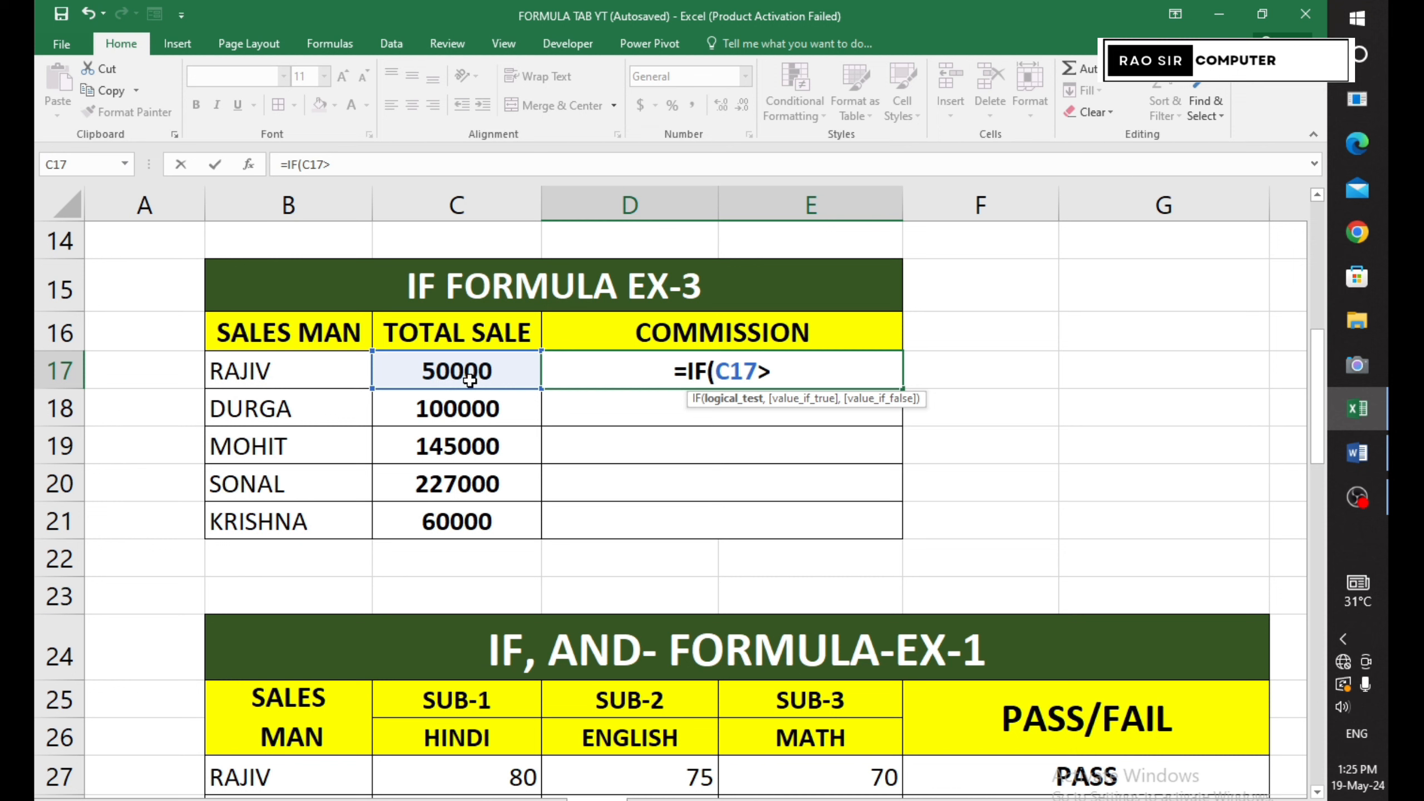
pyautogui.write('=')
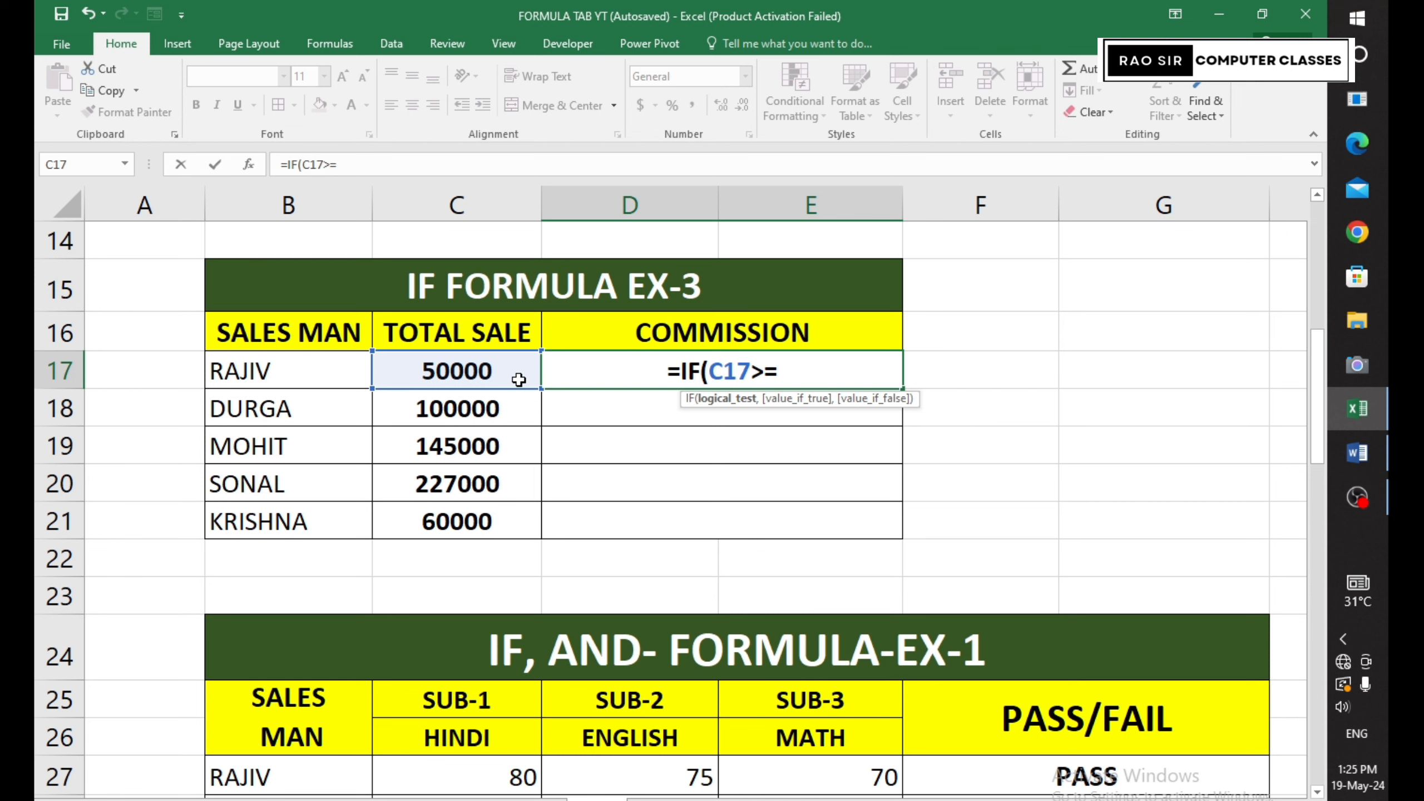
pyautogui.write('150')
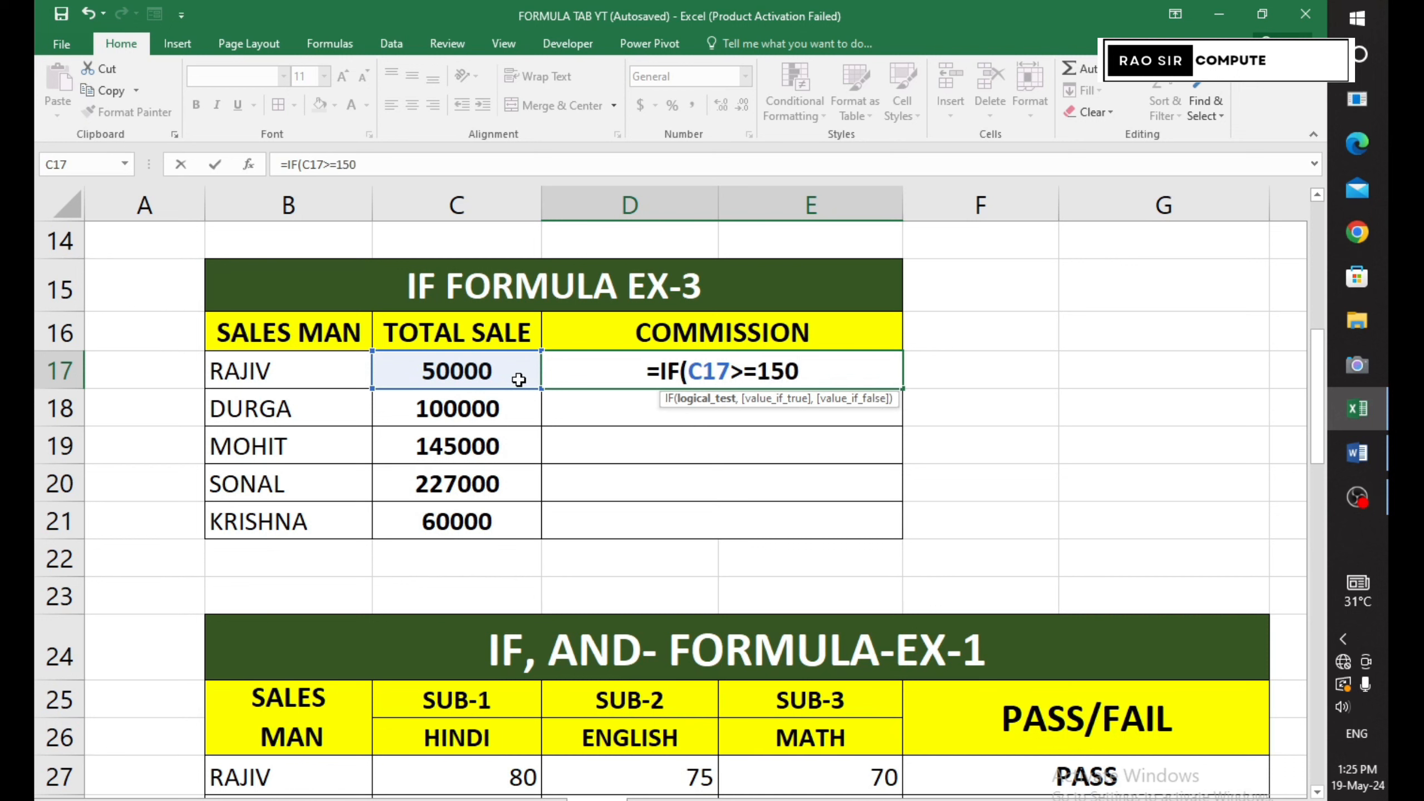
pyautogui.write('000')
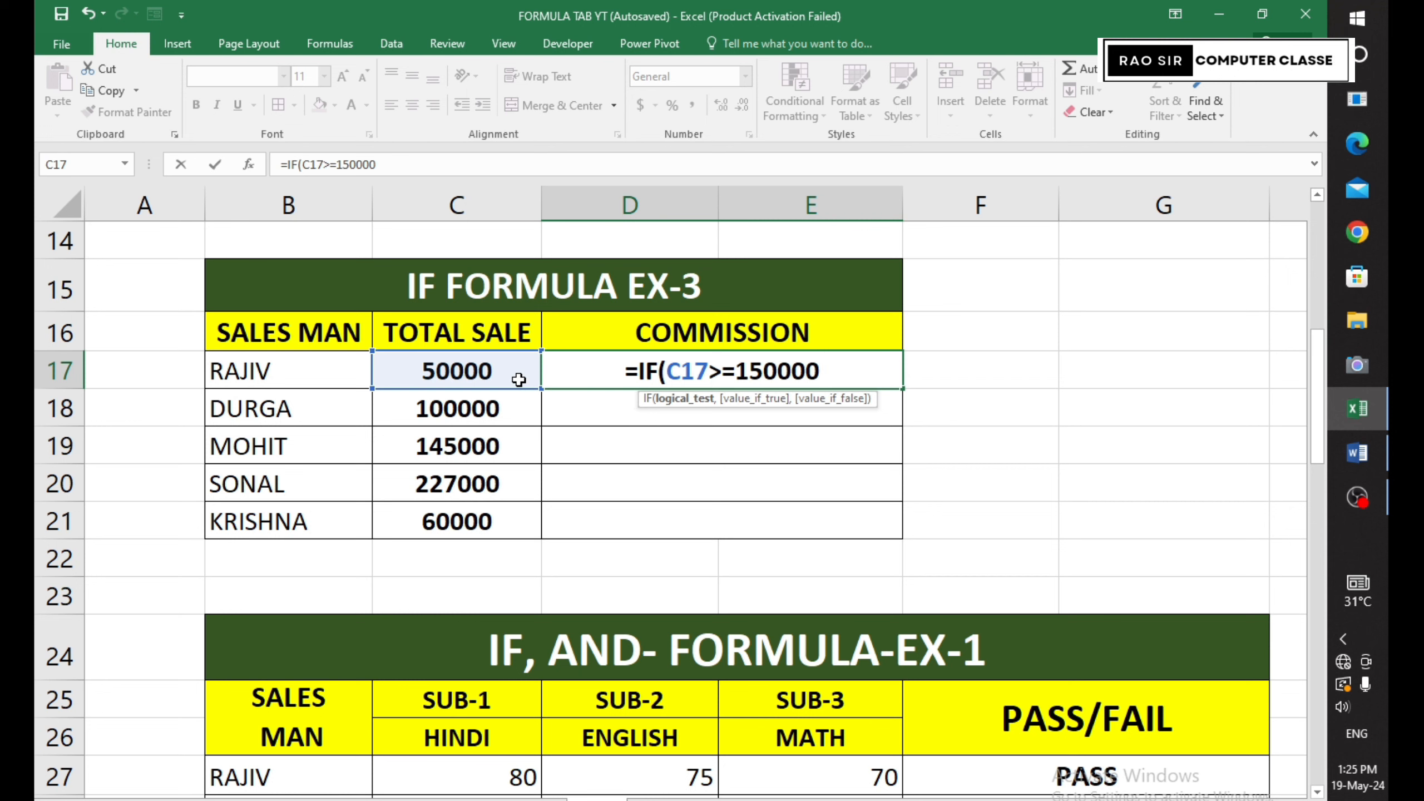
pyautogui.write(',')
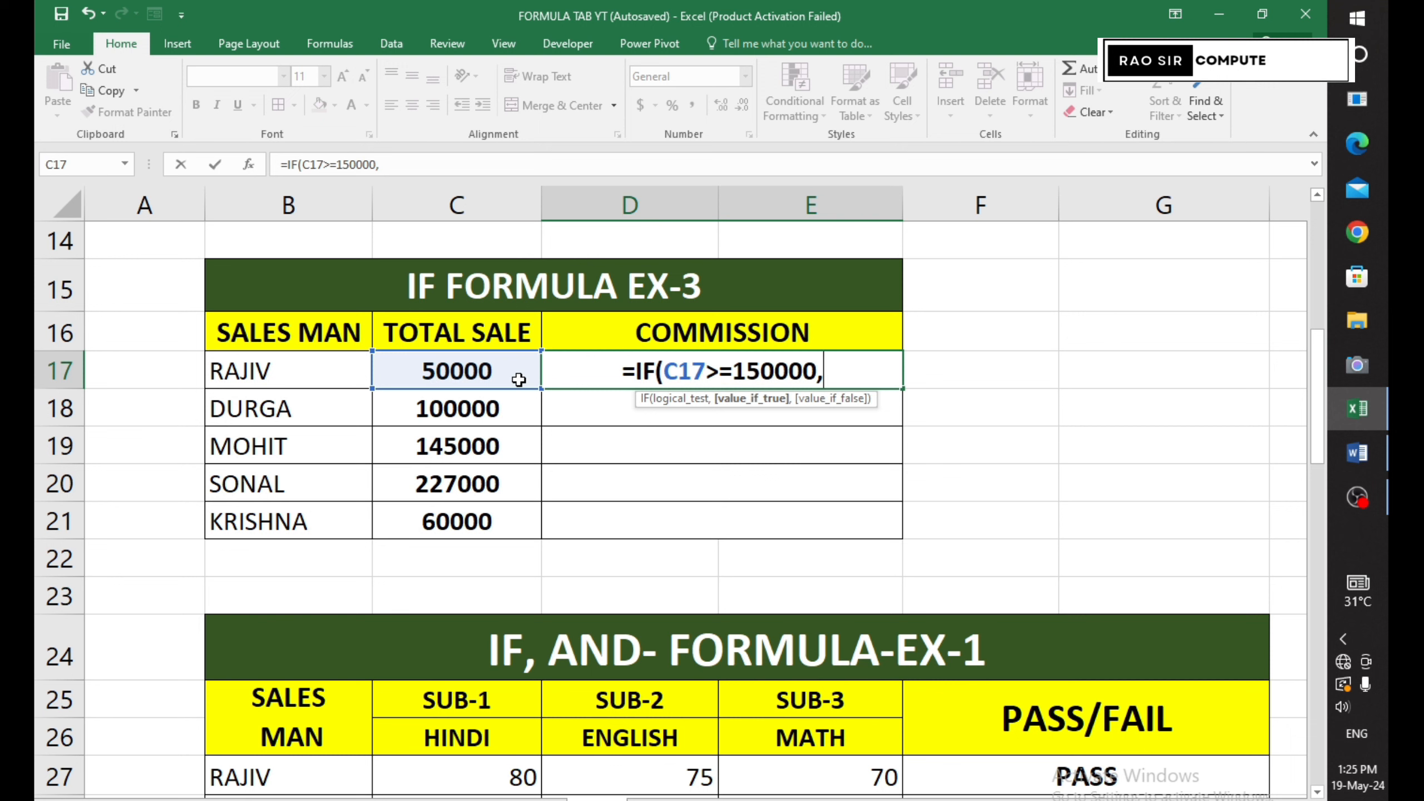
# - Complete the D17 formula so it returns C17*3% if true and "DO WORK HARD NEXT TIME" if false
pyautogui.click(518, 380)
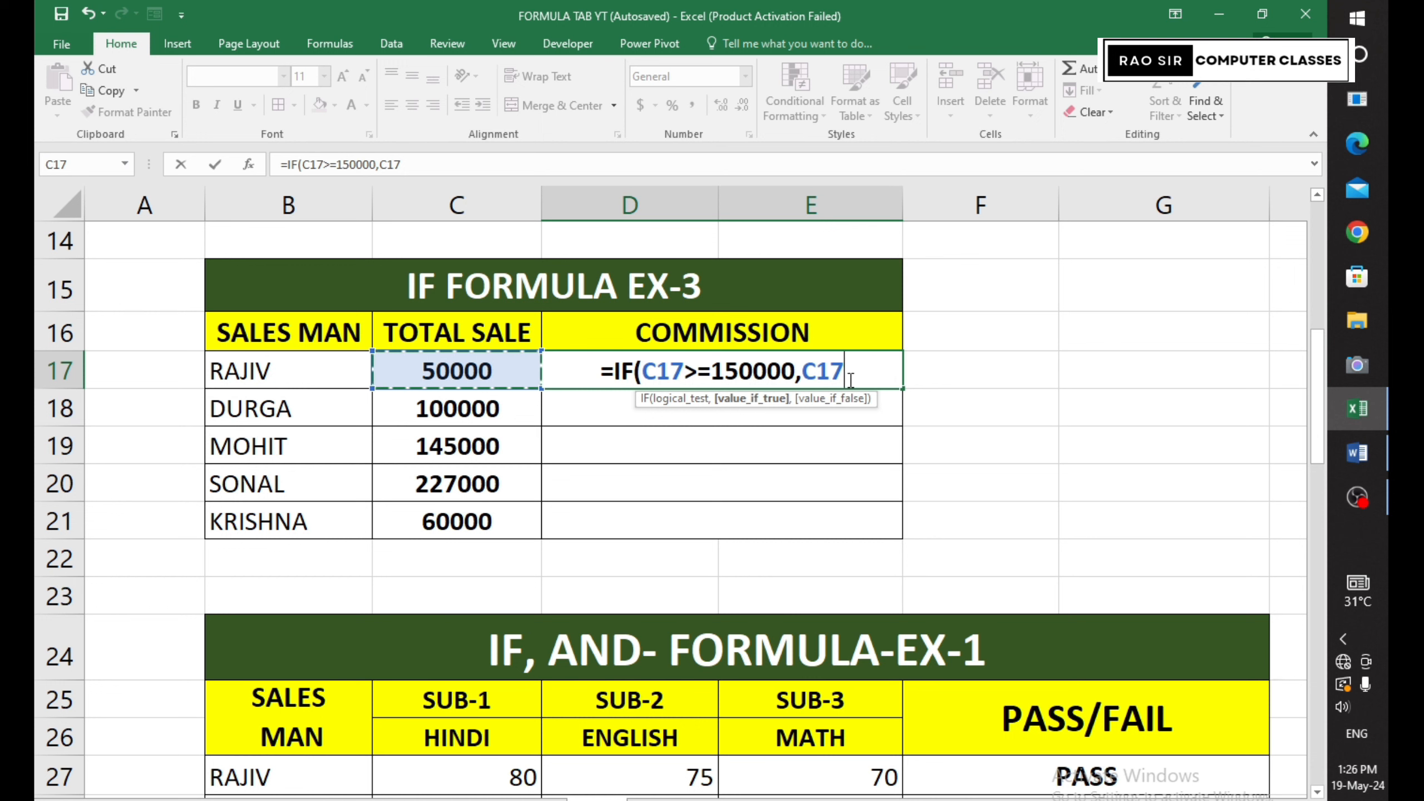
pyautogui.write('*3%')
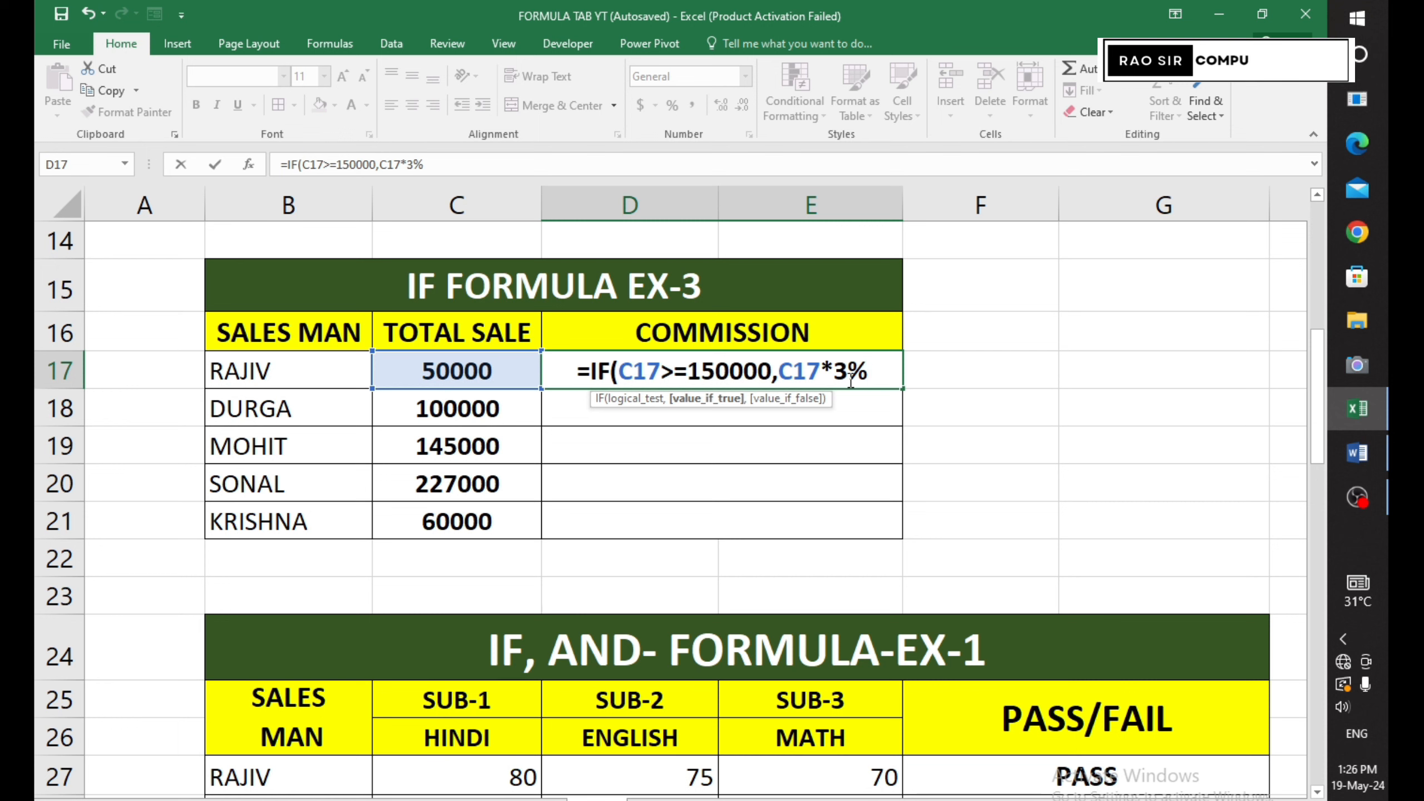
pyautogui.write(',')
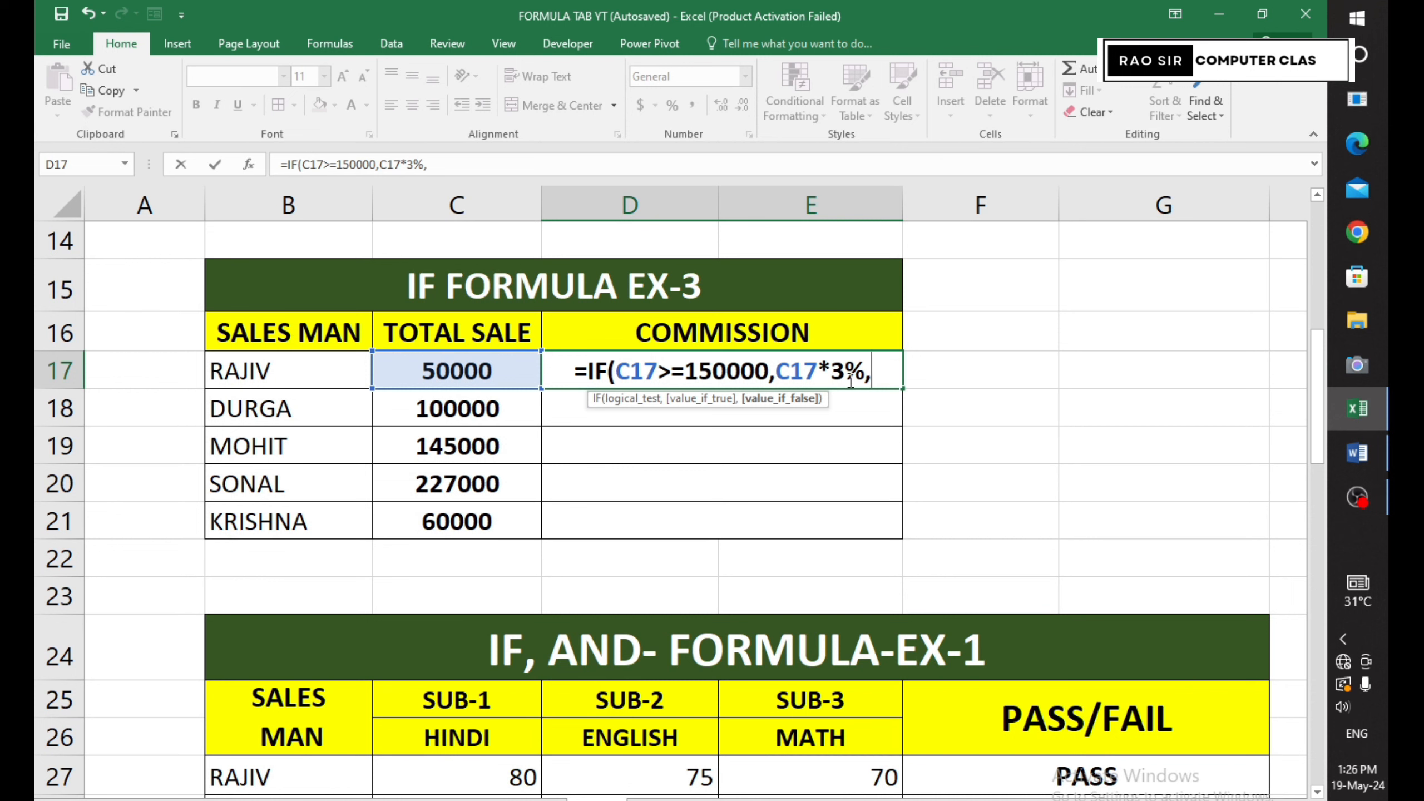
pyautogui.write('"')
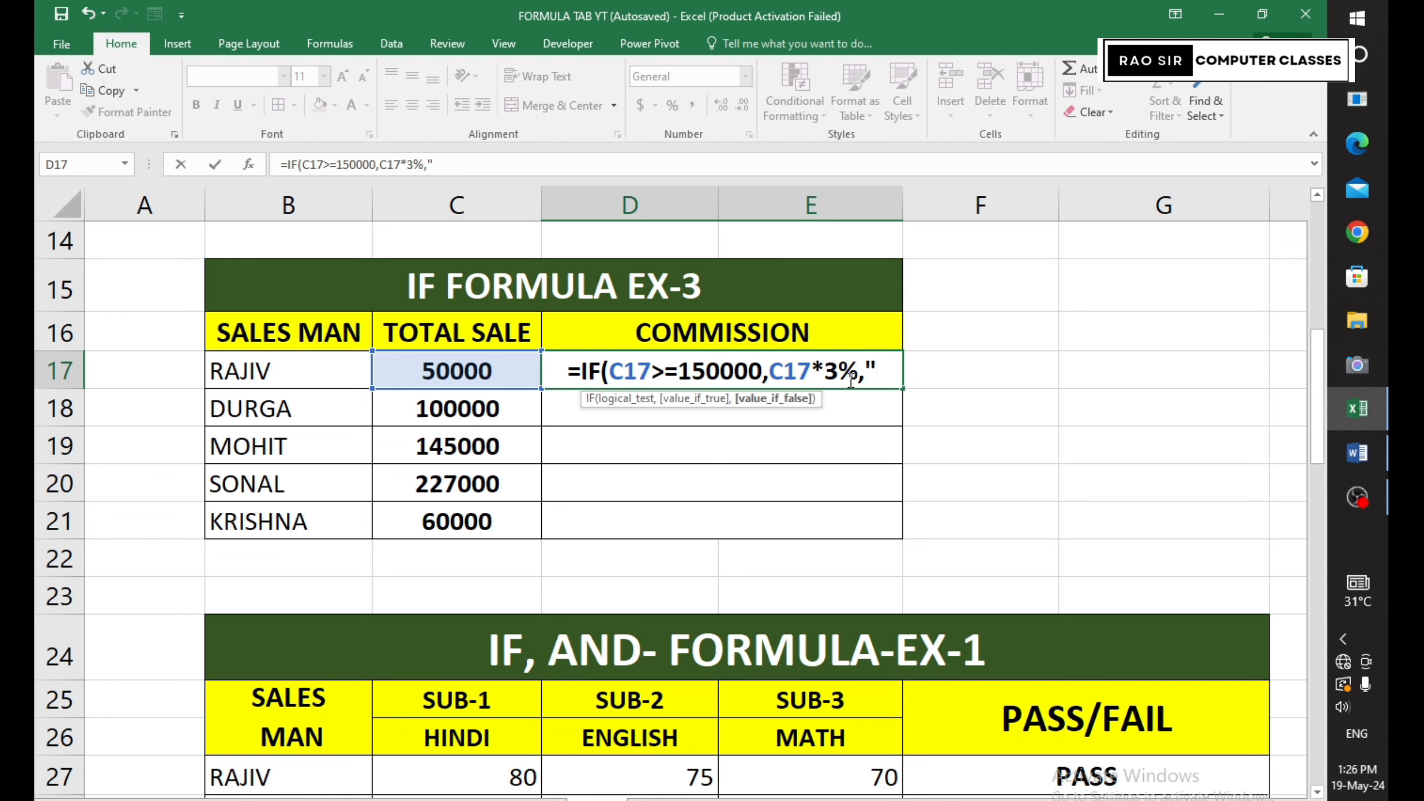
pyautogui.write('DO')
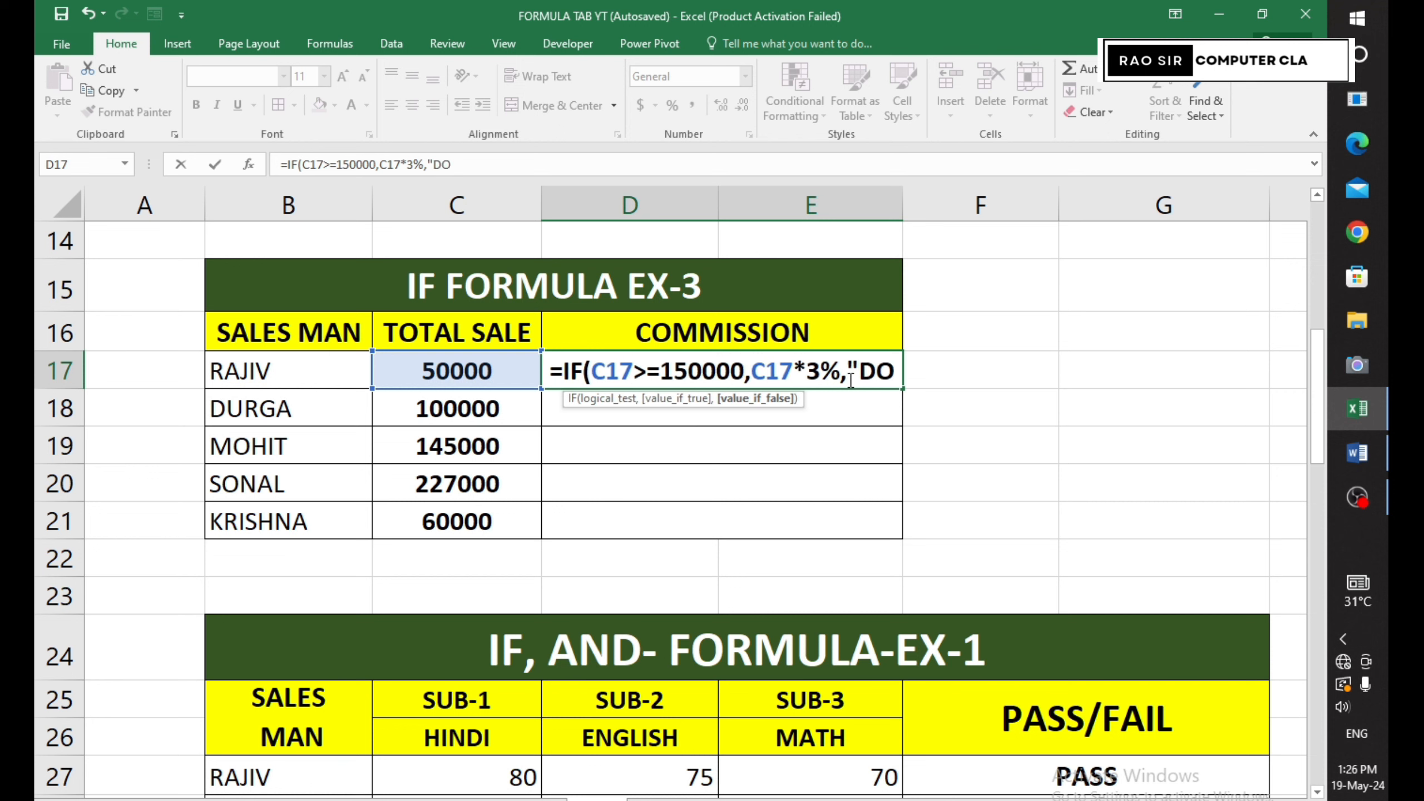
pyautogui.write(' WORK HARD NEXT T')
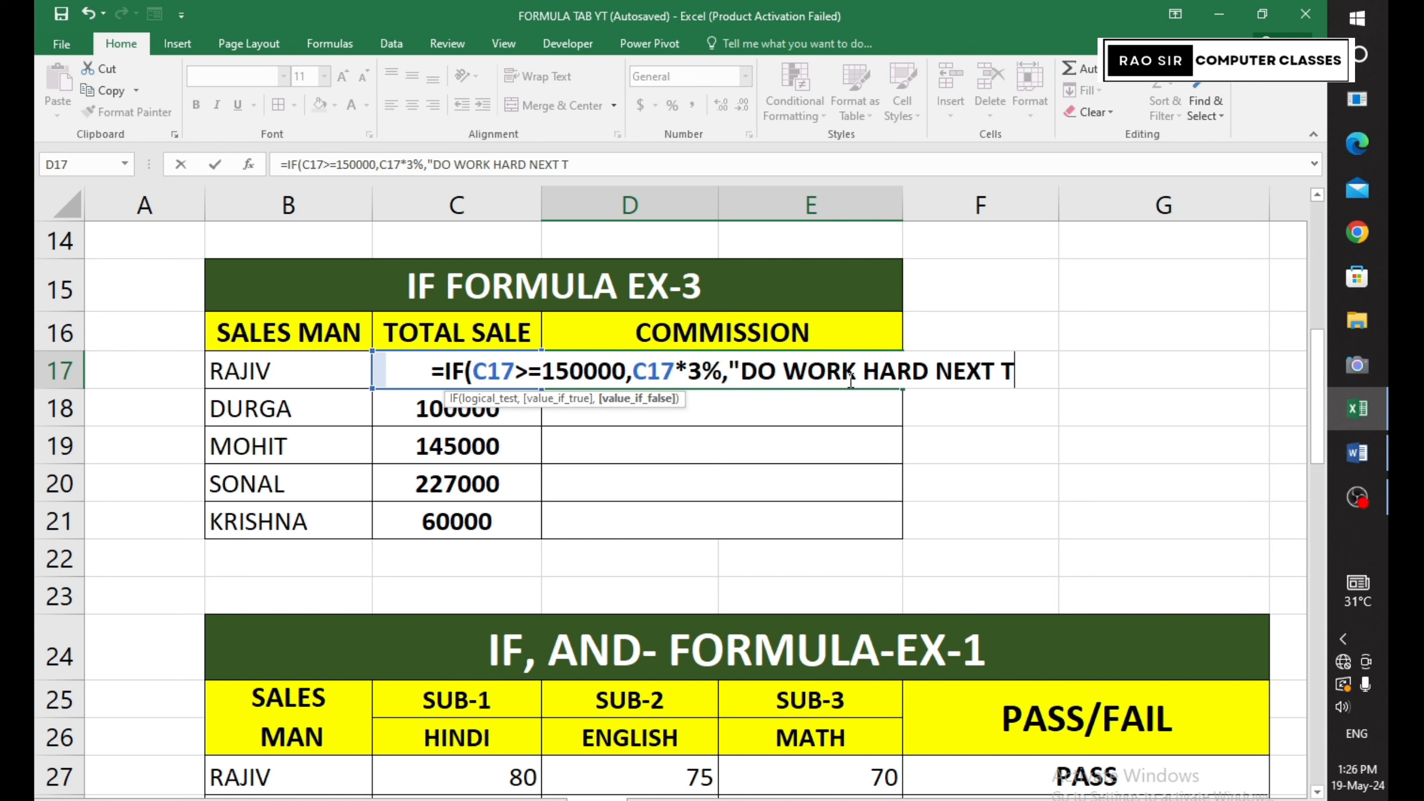
pyautogui.write('IME')
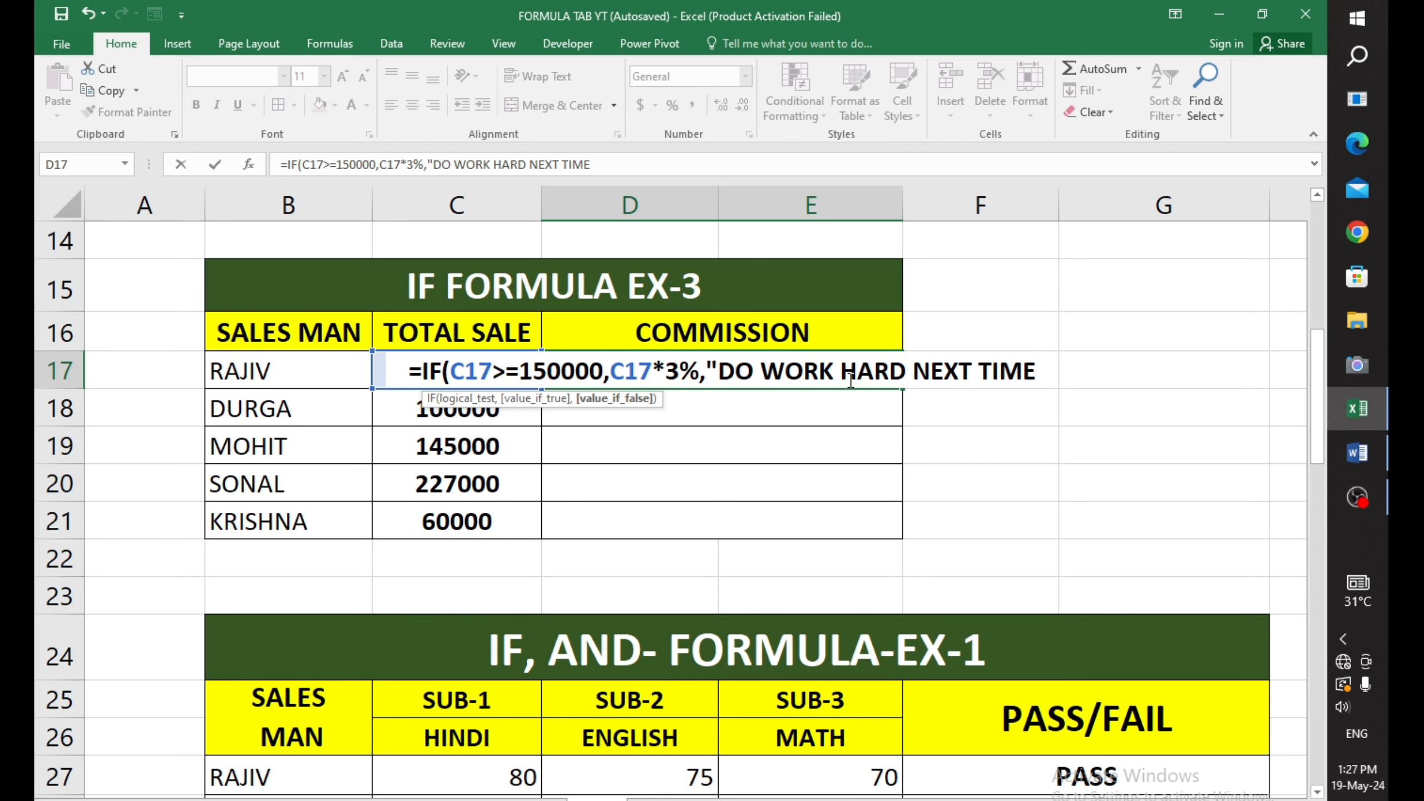
pyautogui.write('"')
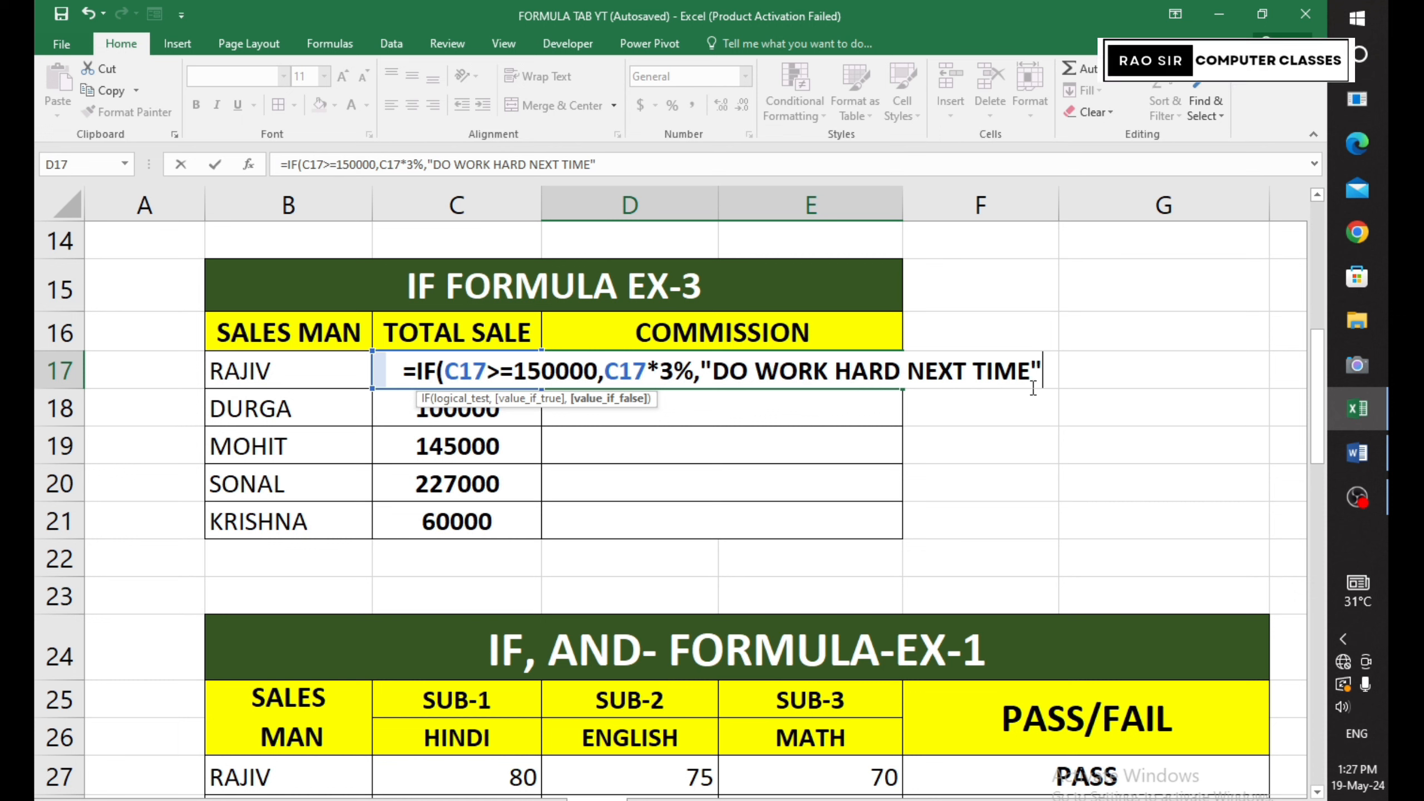
pyautogui.write(')')
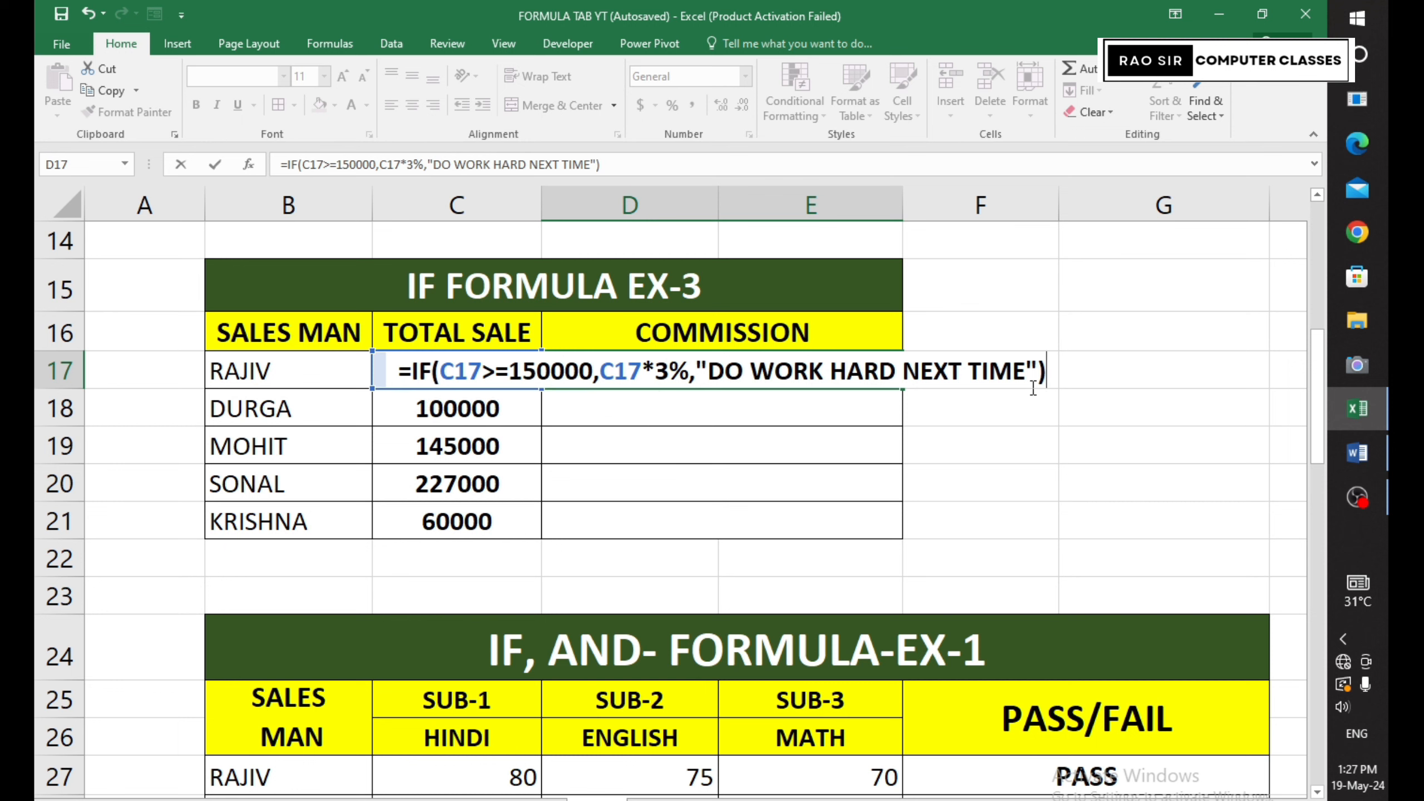
pyautogui.press('Return')
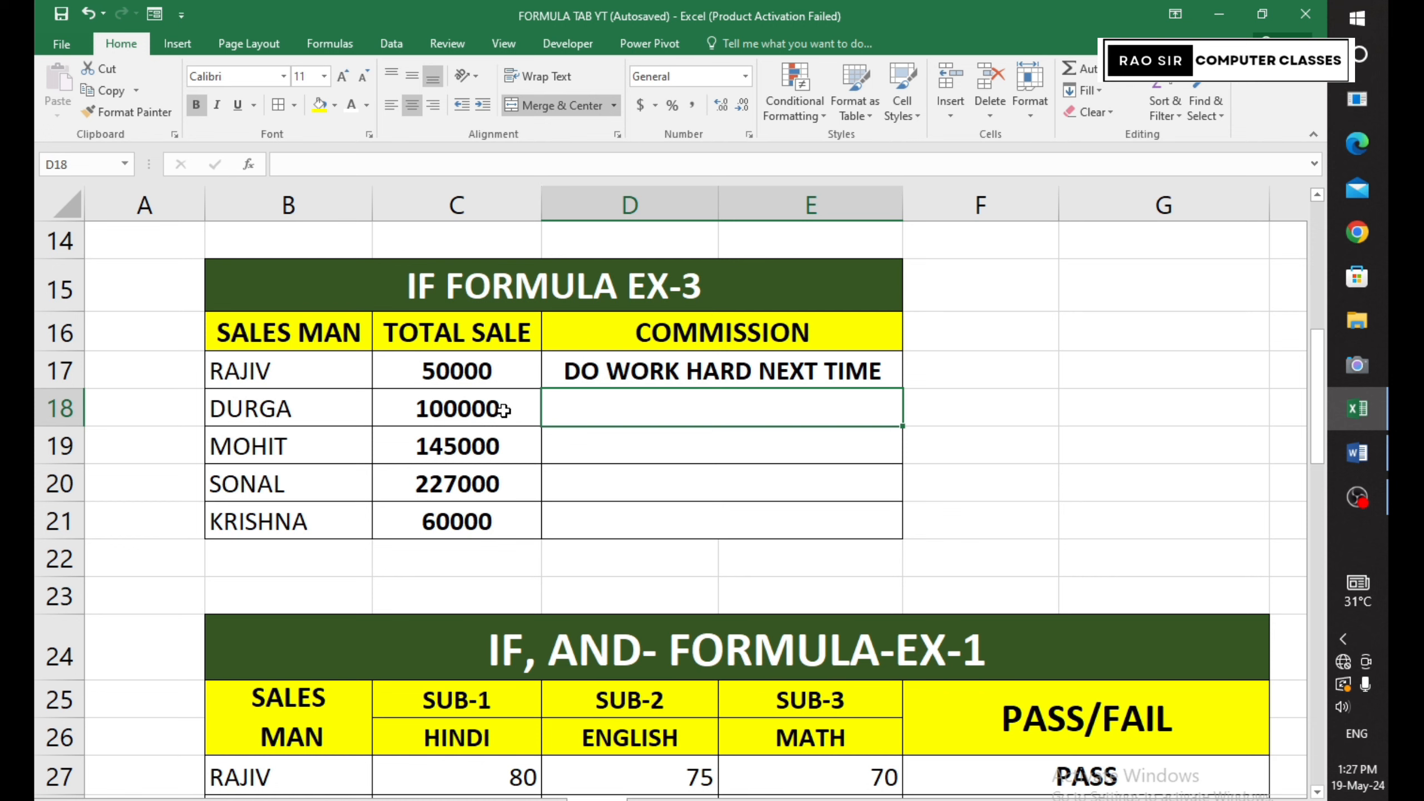
# - Check the total sale in C17 and copy the commission formula from D17 down to D18
pyautogui.click(501, 375)
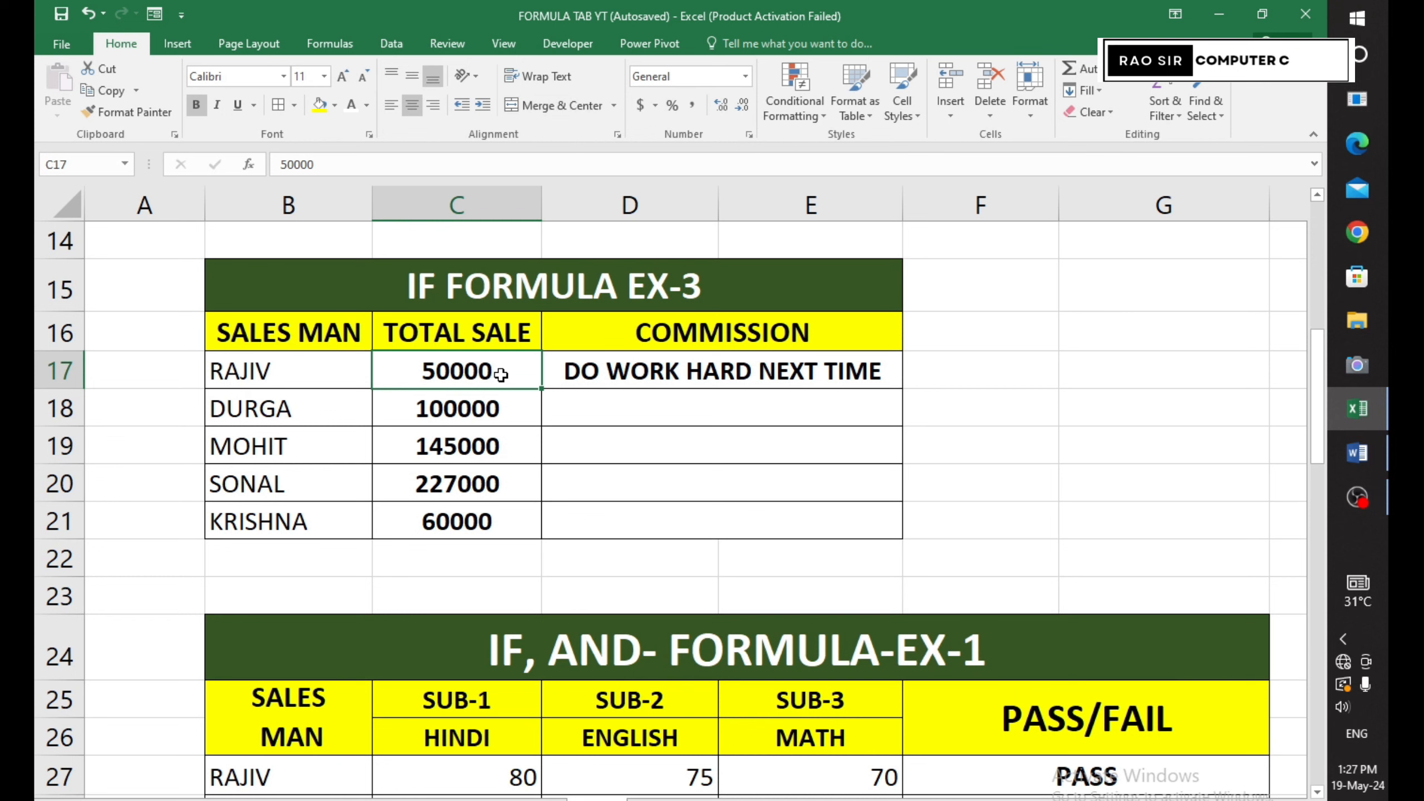
pyautogui.click(694, 363)
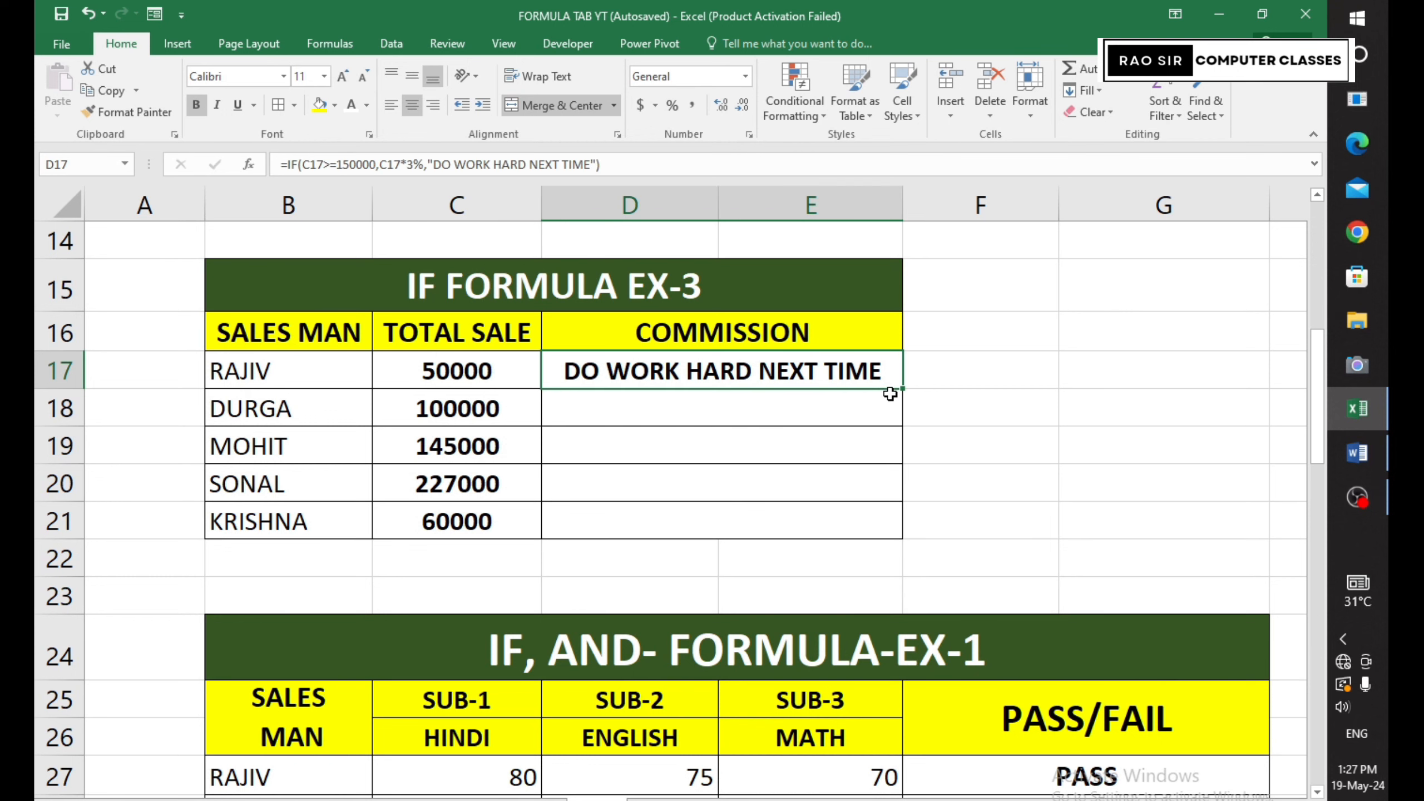
pyautogui.moveTo(900, 389); pyautogui.dragTo(903, 420)
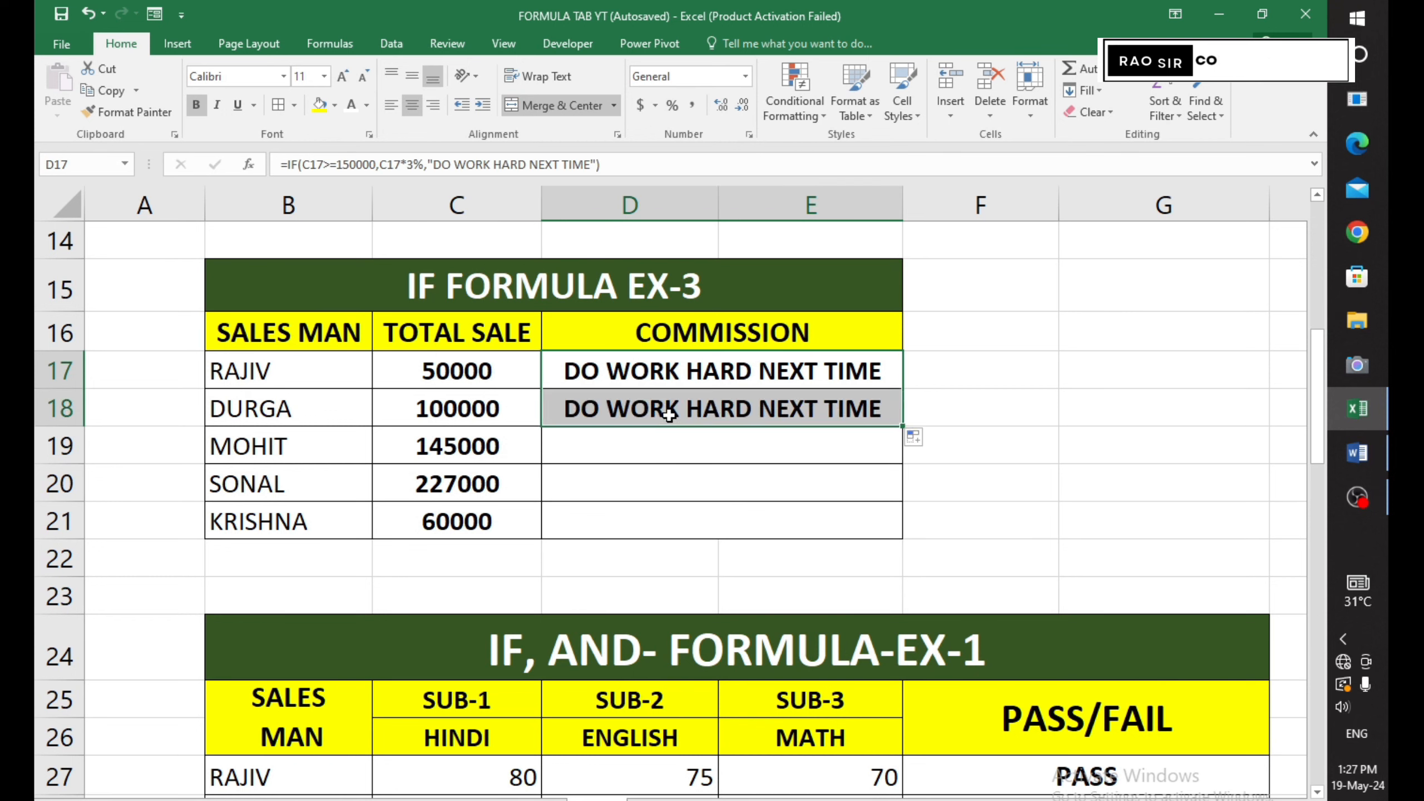
# - Set the total sale in C18 to 150000 to test the commission condition
pyautogui.click(492, 403)
pyautogui.write('150000')
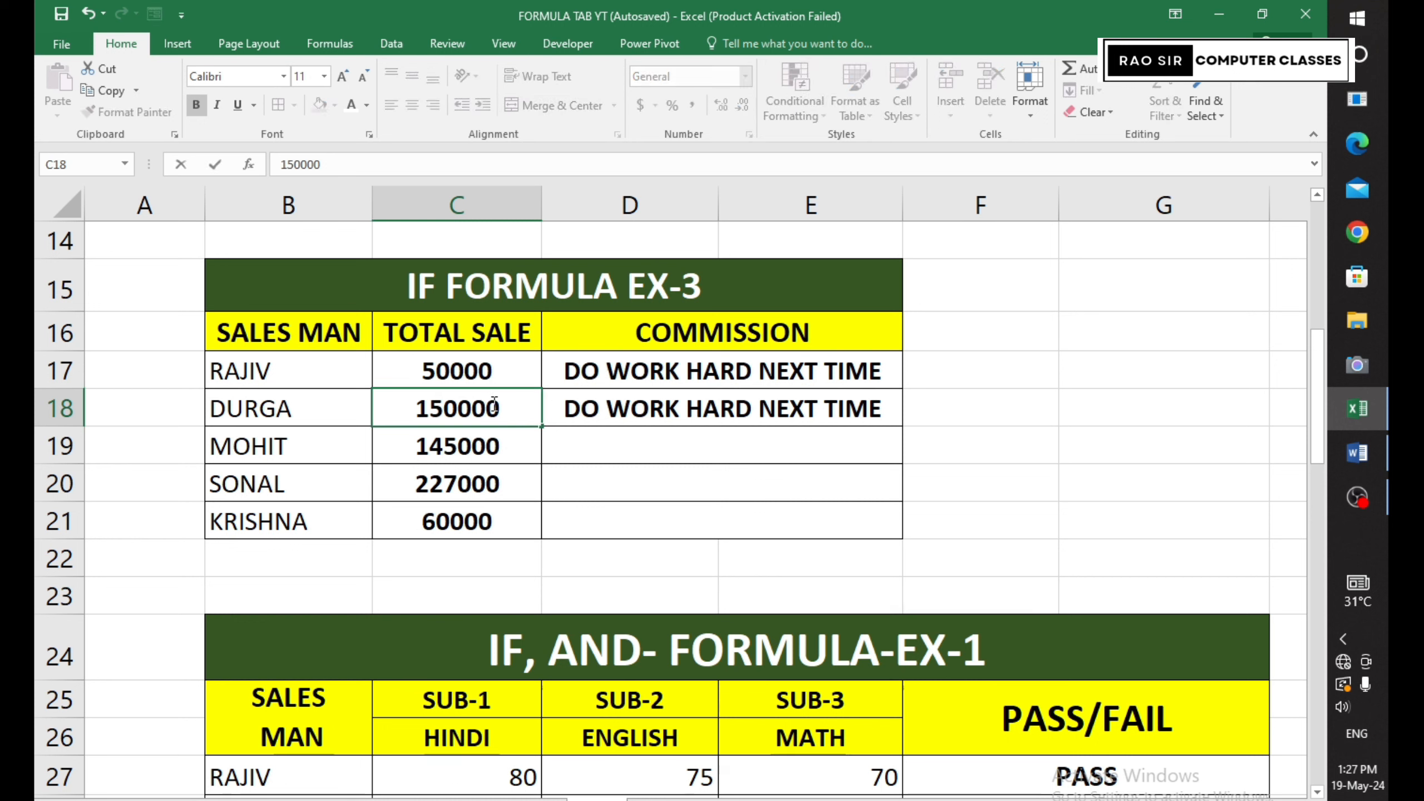
pyautogui.press('Return')
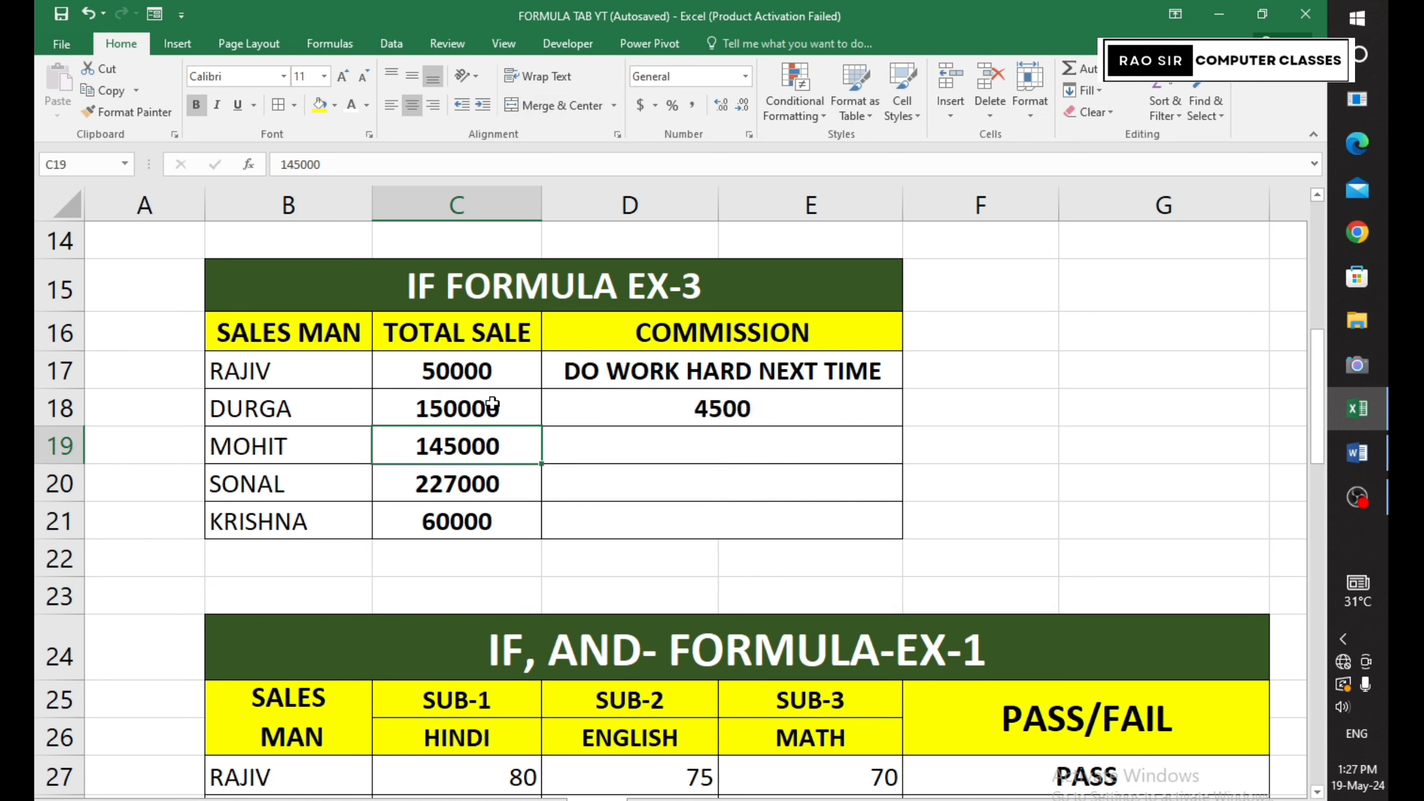
# - Review the commission formula in D18 against the total sale in C18, leaving the formula as it is
pyautogui.click(633, 415)
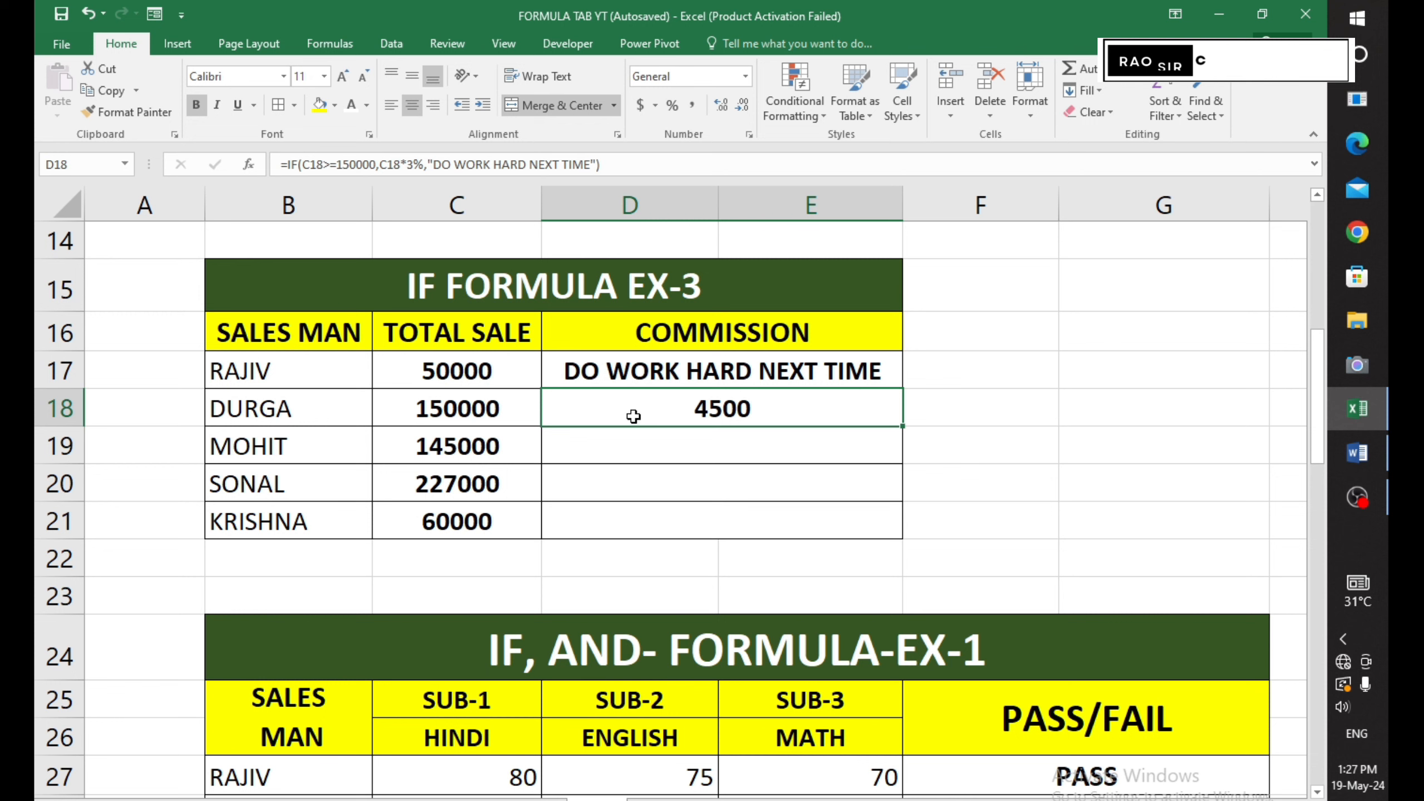
pyautogui.doubleClick(633, 416)
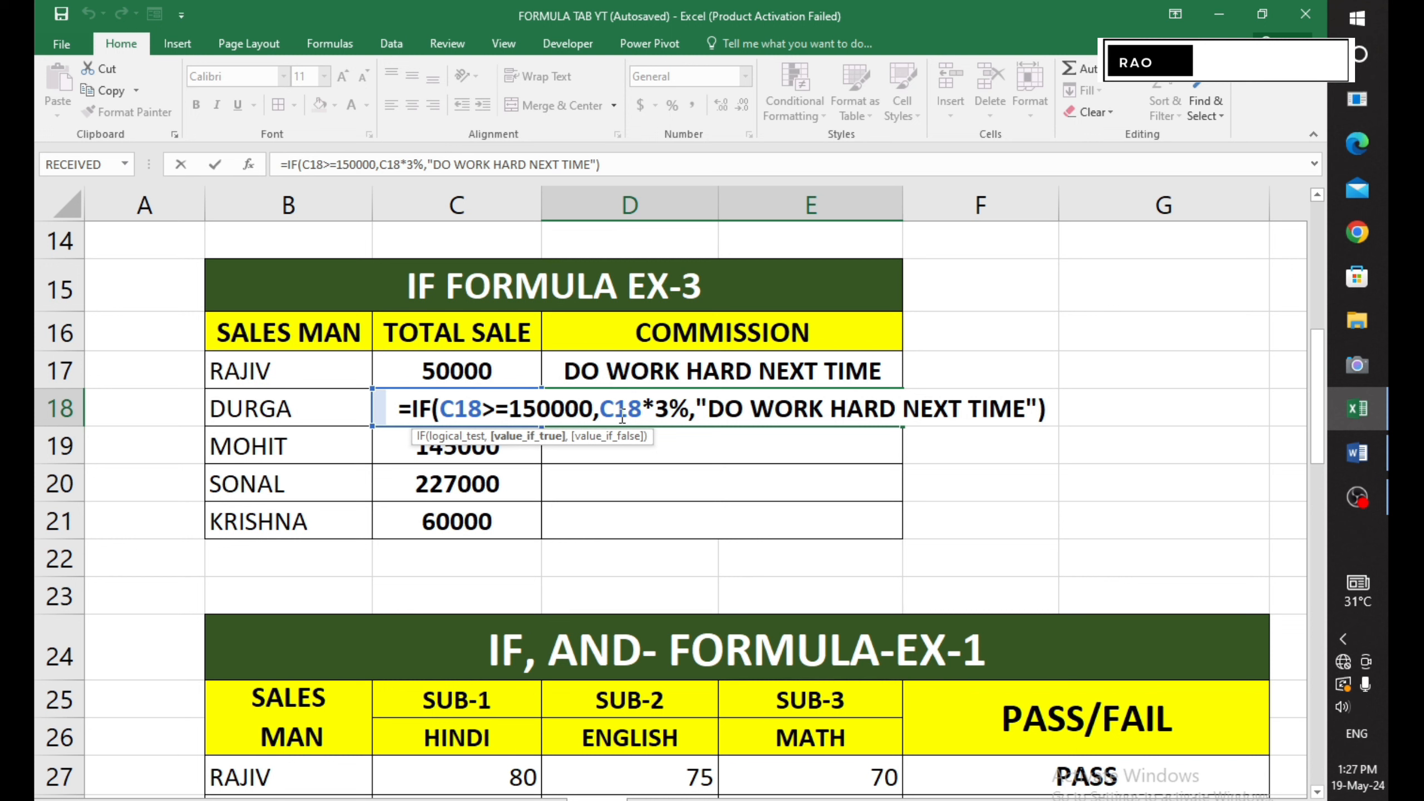
pyautogui.press('Return')
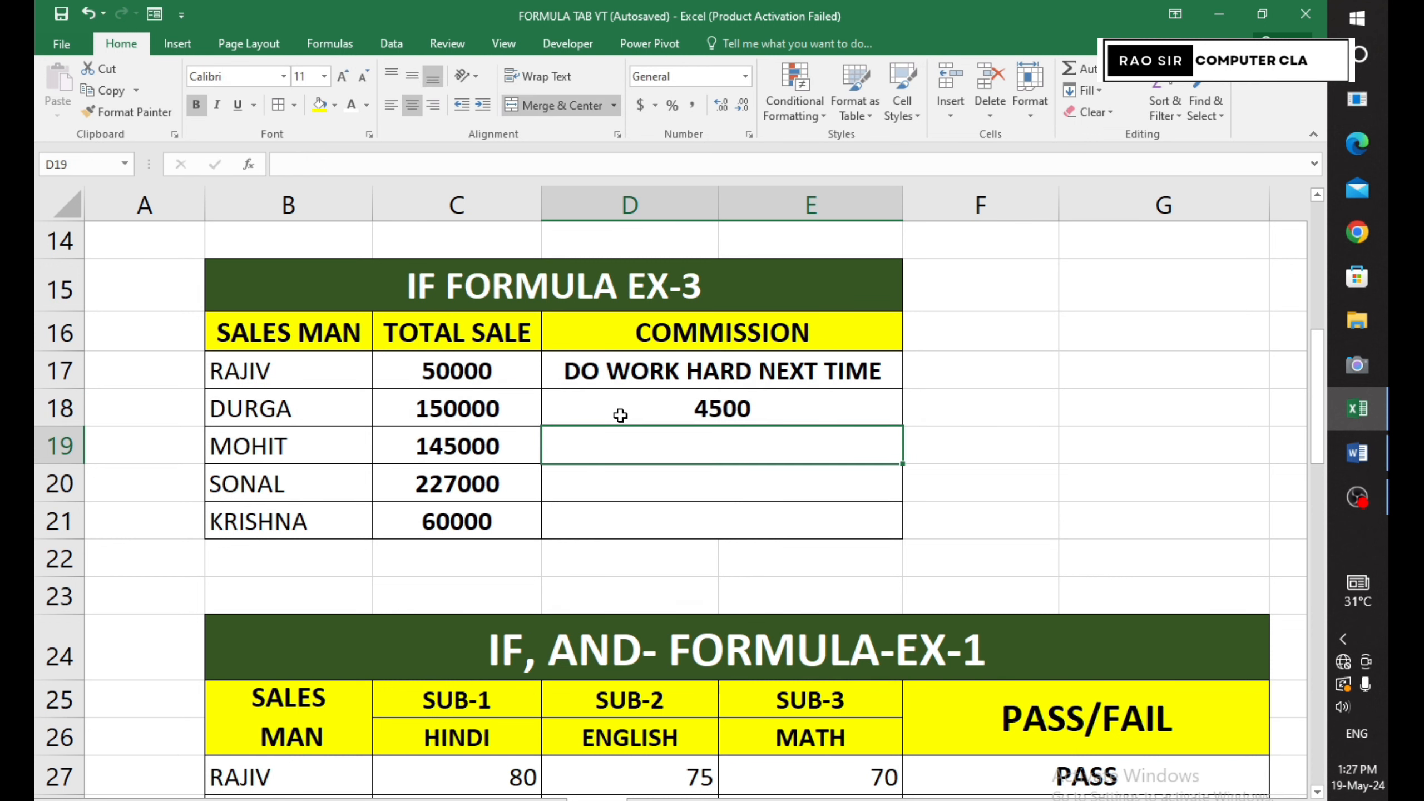
pyautogui.click(423, 408)
pyautogui.click(581, 406)
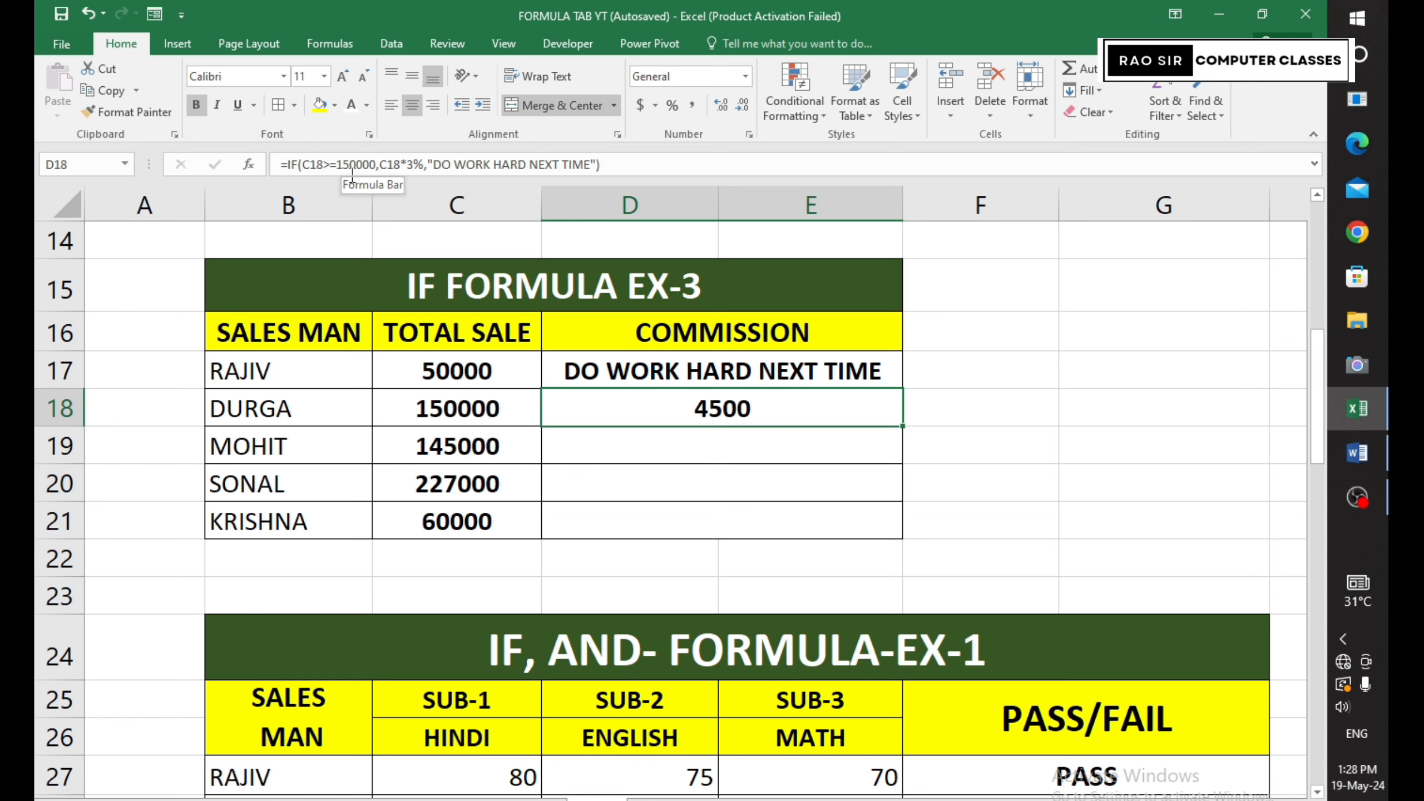
# - Set the total sale in C18 to 160000
pyautogui.click(500, 412)
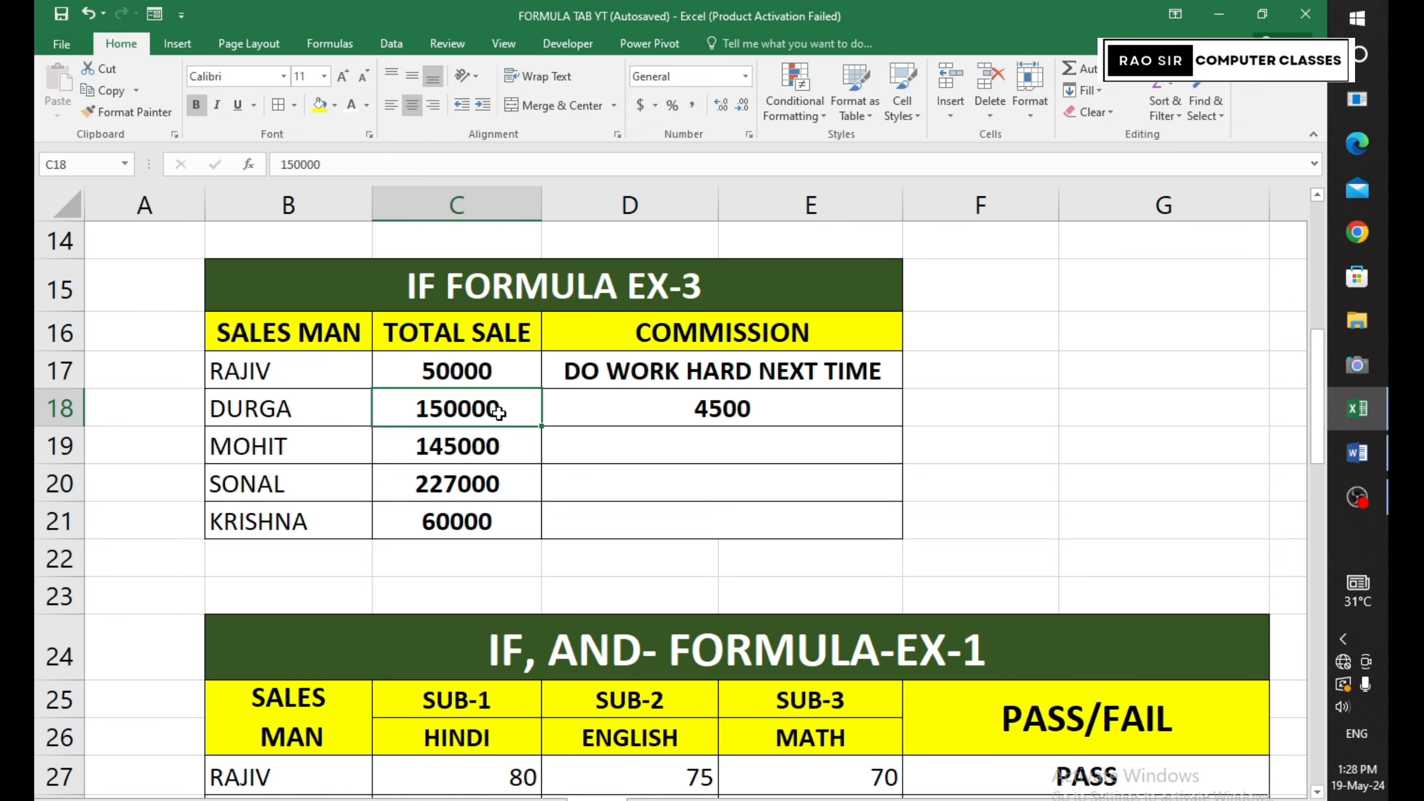
pyautogui.write('160000')
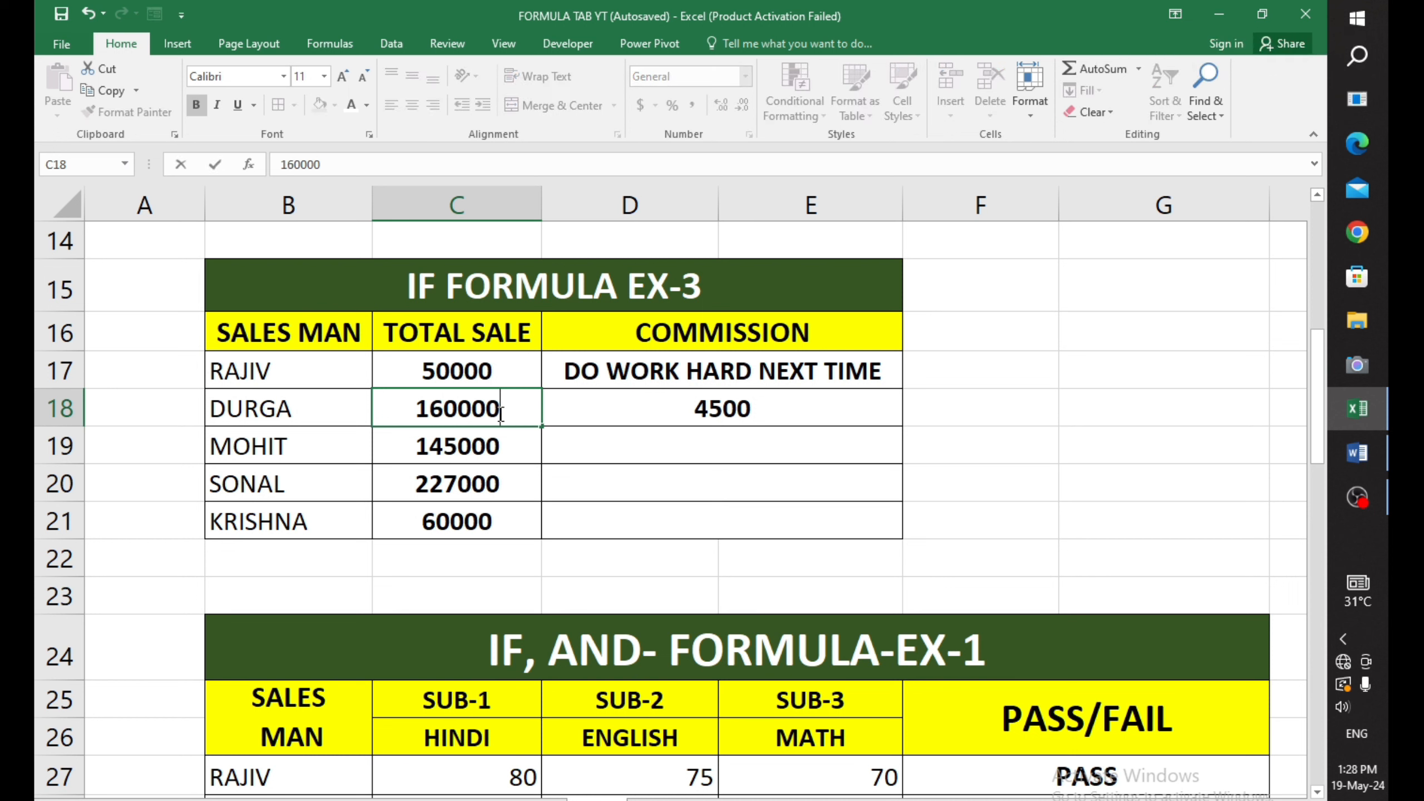
pyautogui.press('Return')
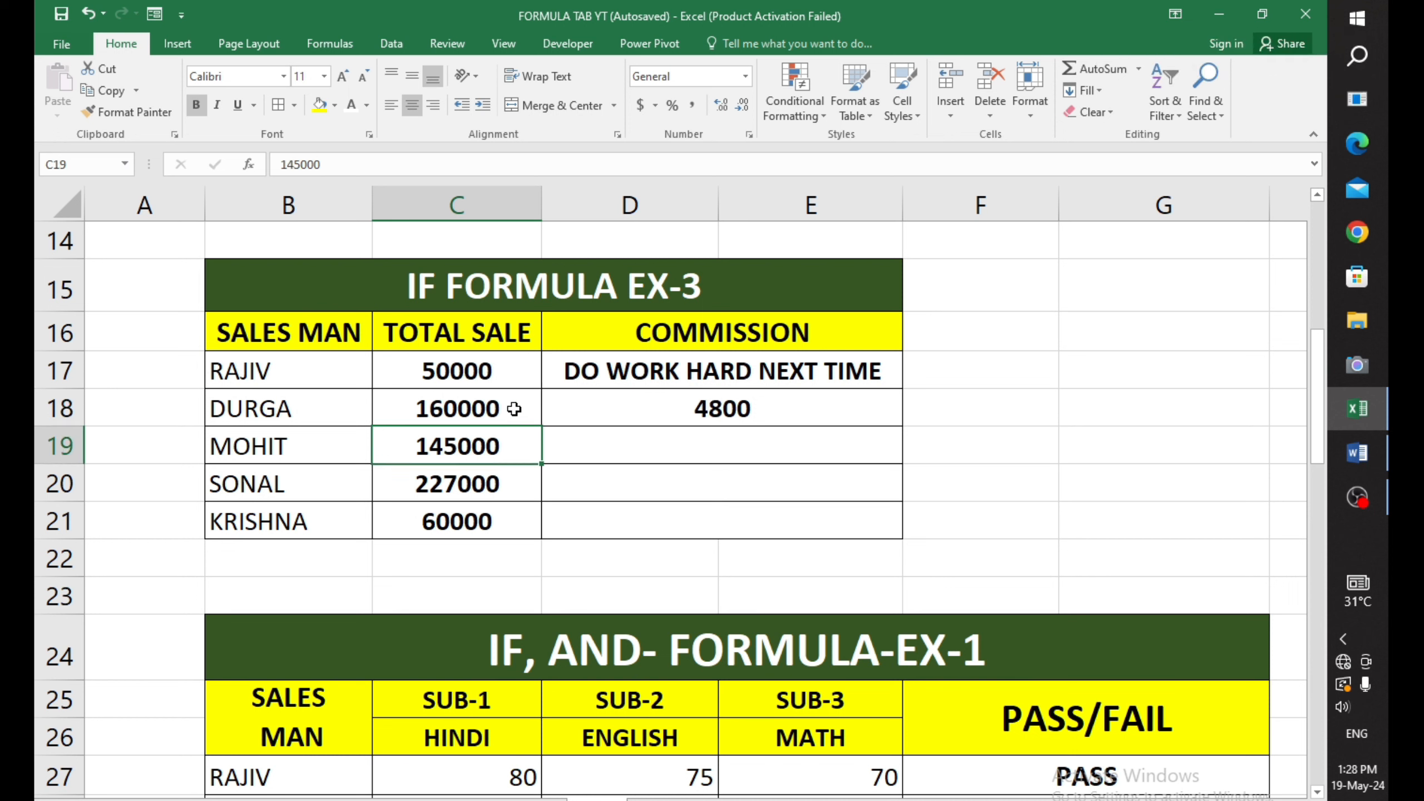
# - Fill the commission formula from D18 down through D21 and deselect the range
pyautogui.click(762, 402)
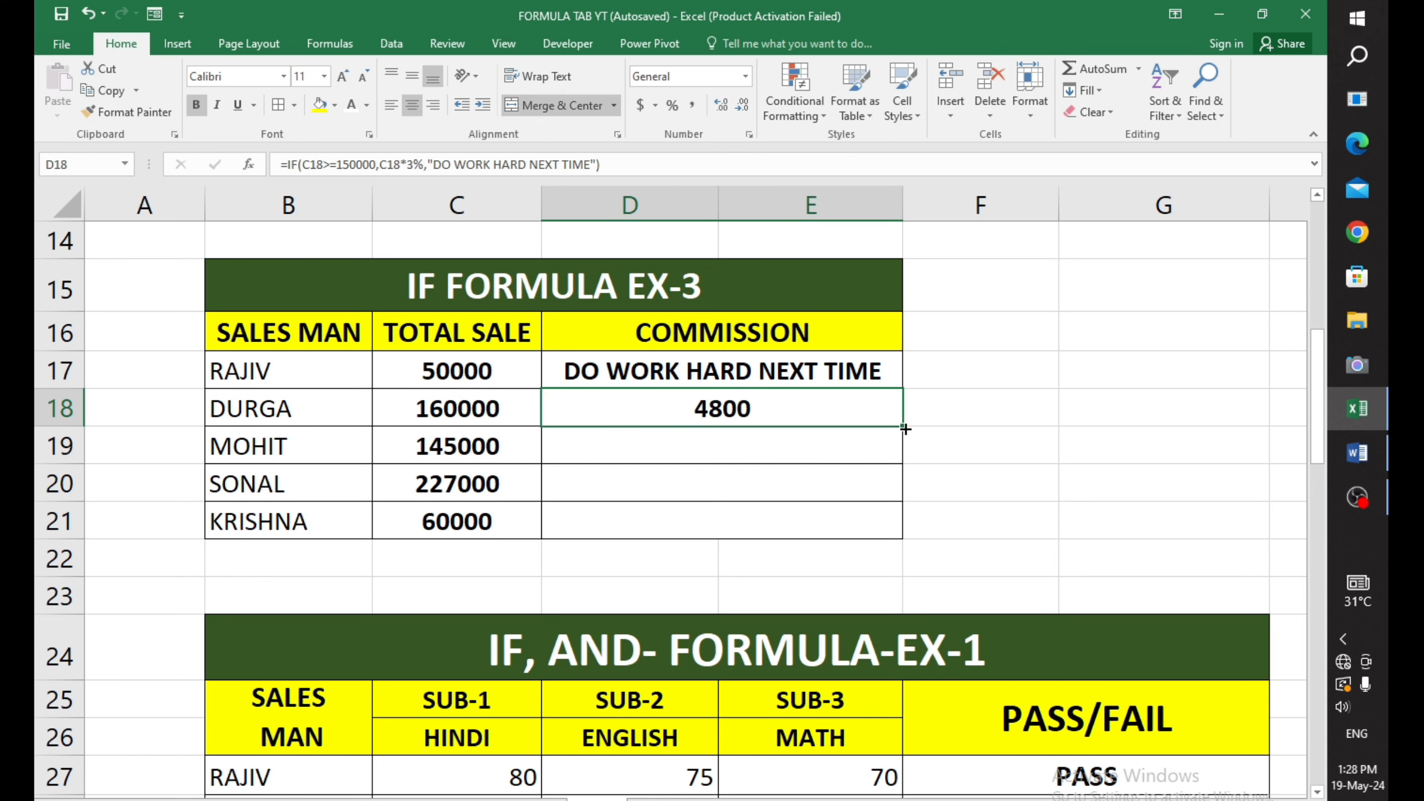
pyautogui.moveTo(906, 428); pyautogui.dragTo(900, 530)
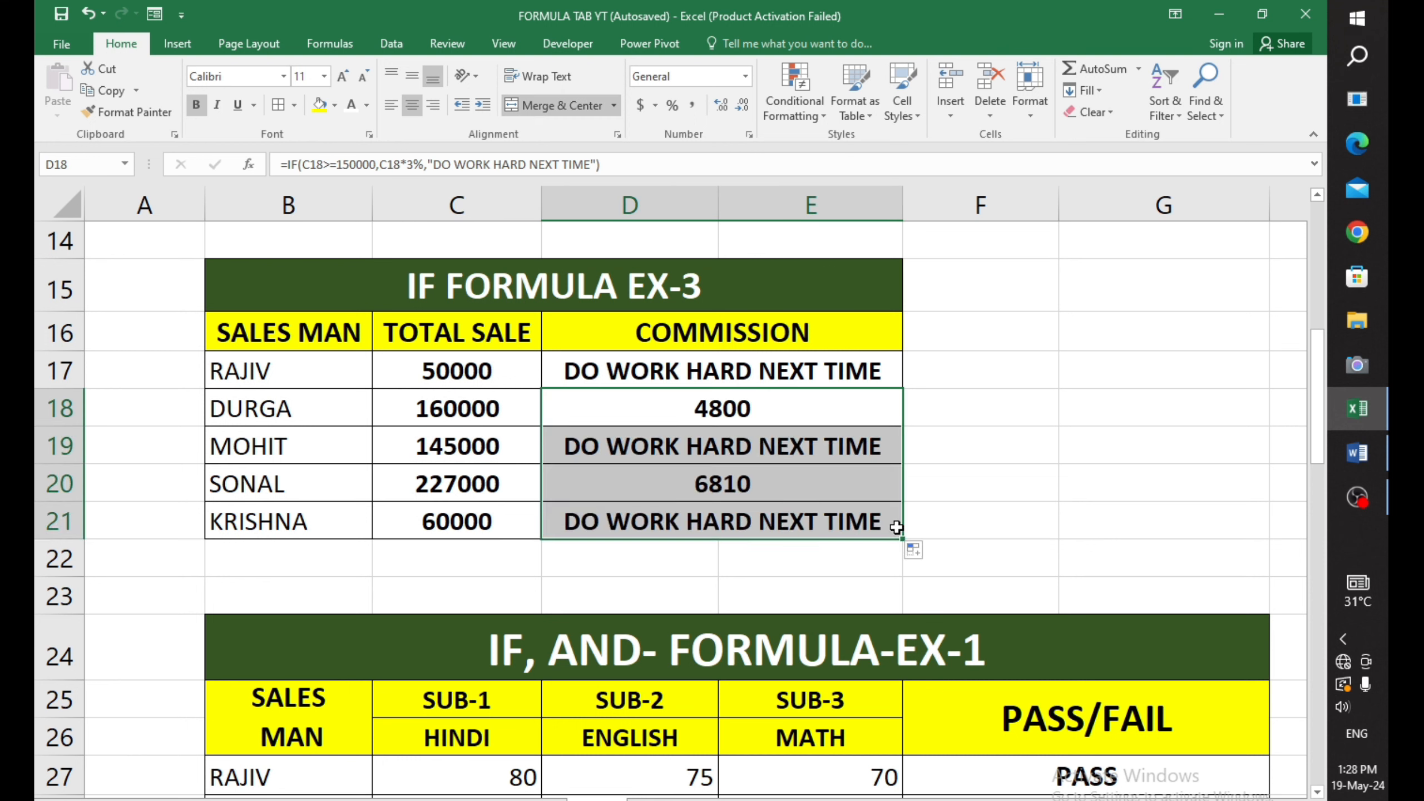
pyautogui.click(963, 450)
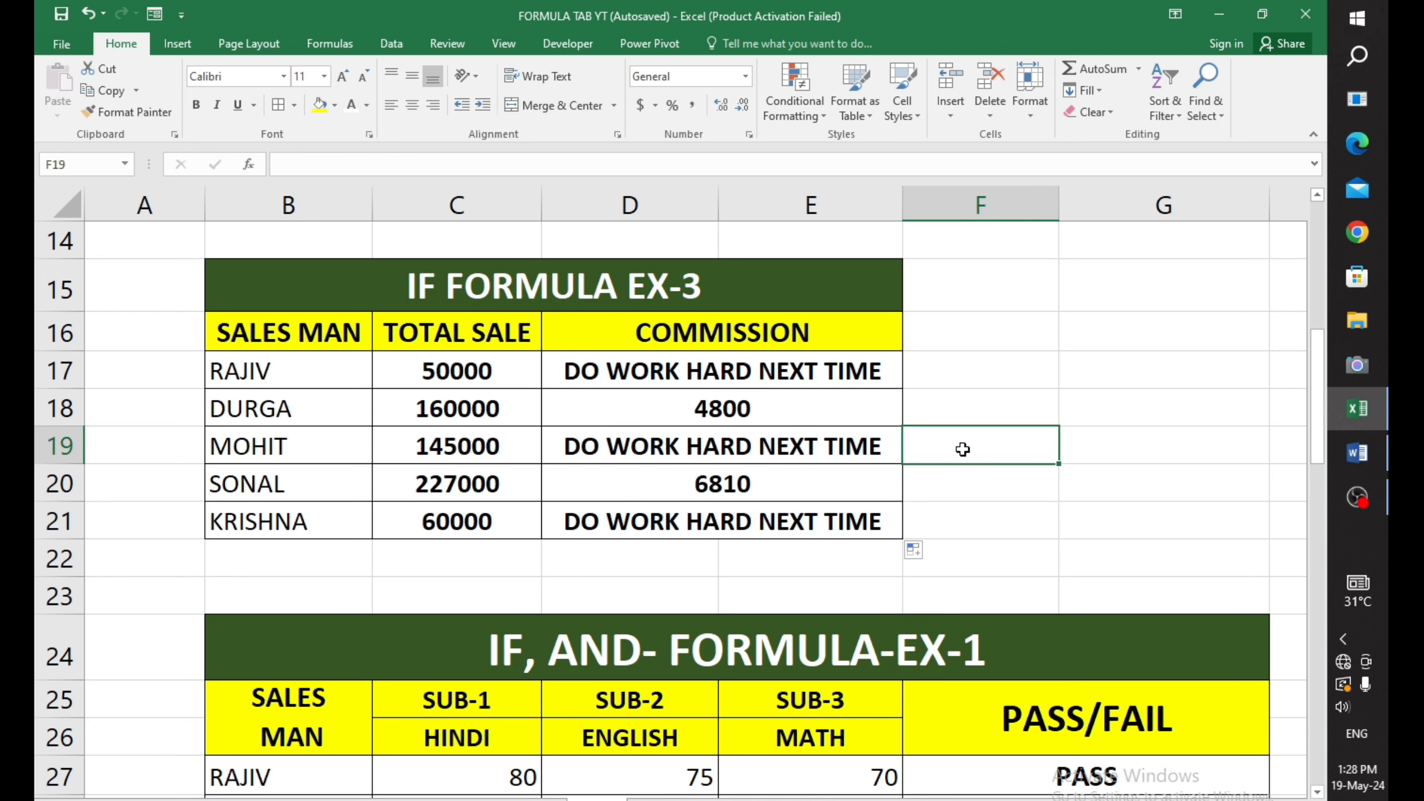
# - Review the commission formula in D17, including its 150000 condition and 3% calculation, and leave it as it is
pyautogui.doubleClick(884, 386)
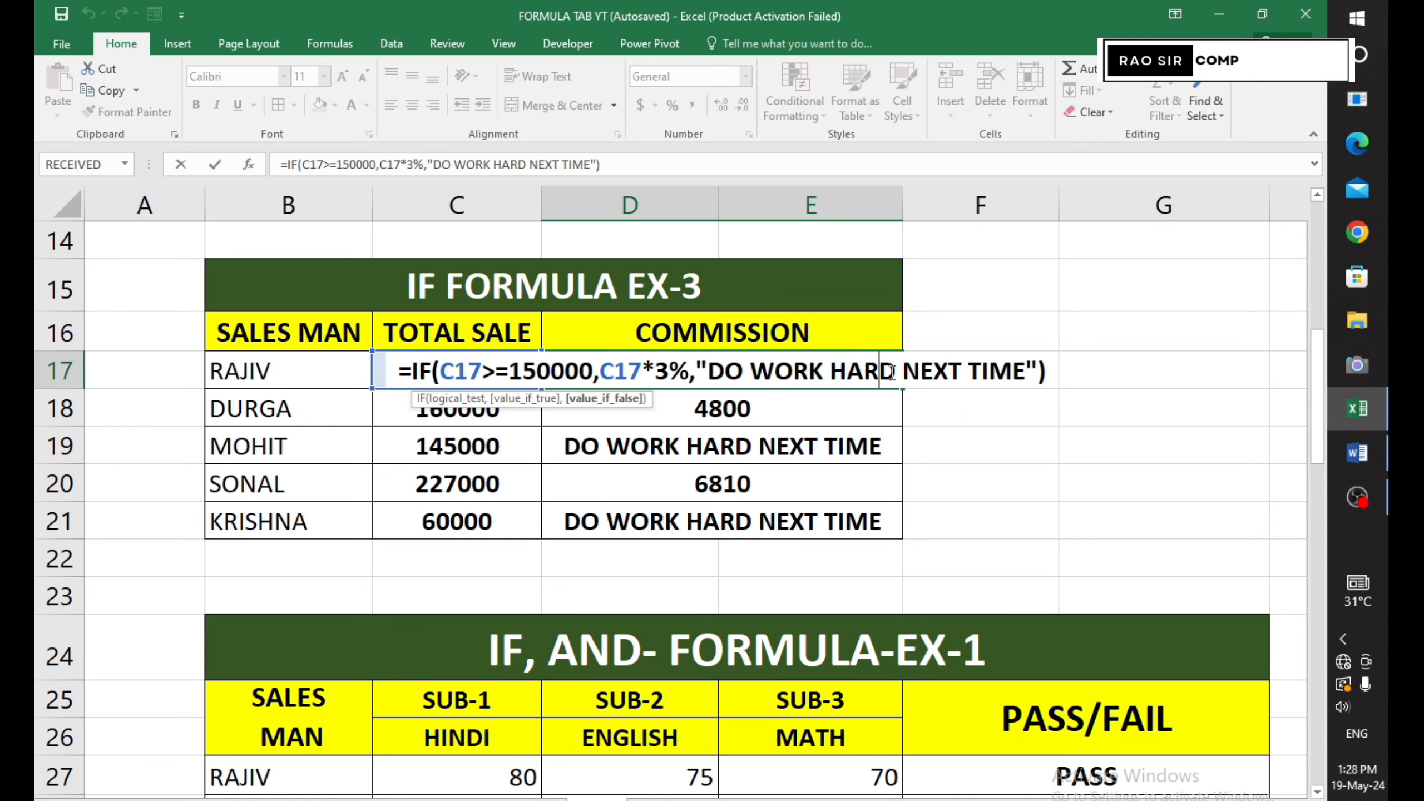
pyautogui.click(1053, 371)
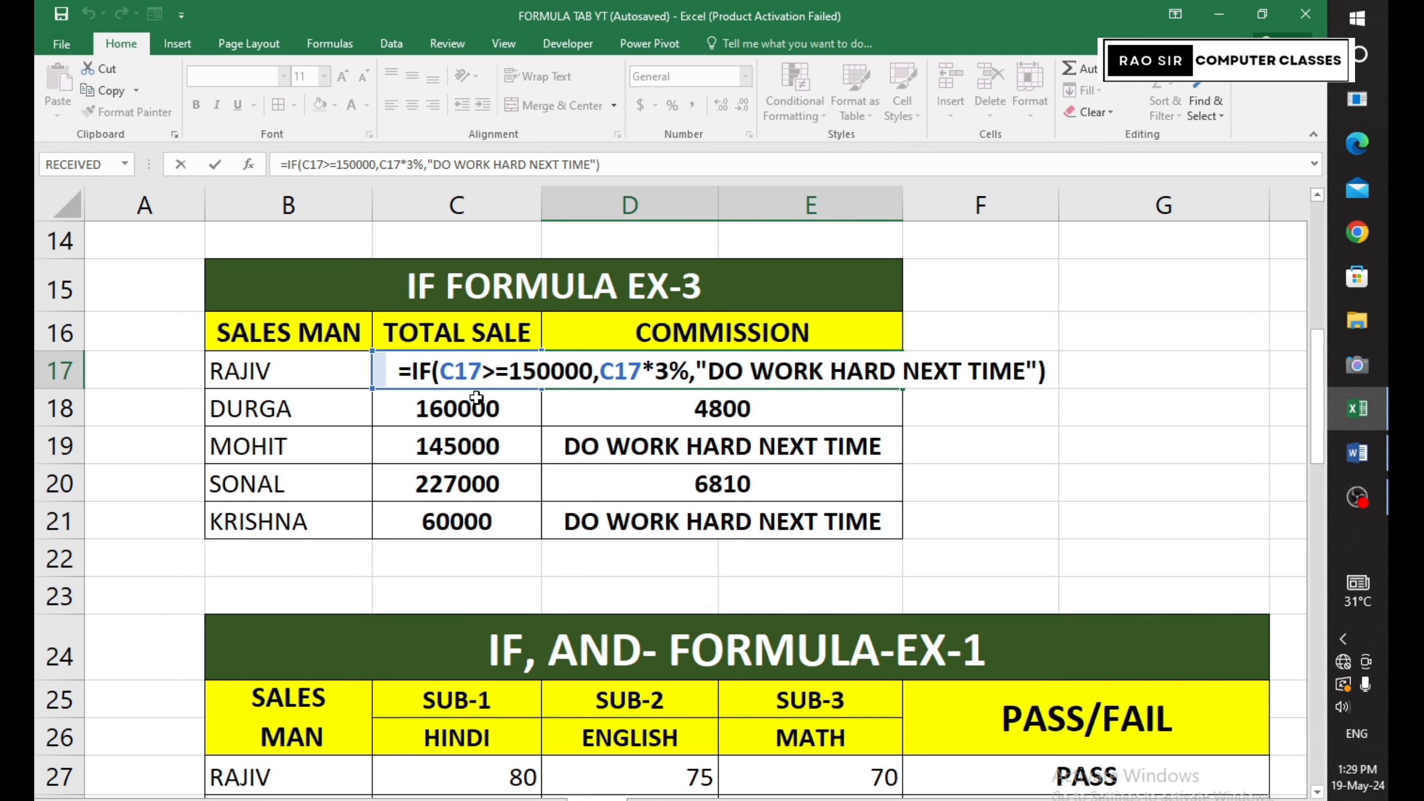
pyautogui.press('Return')
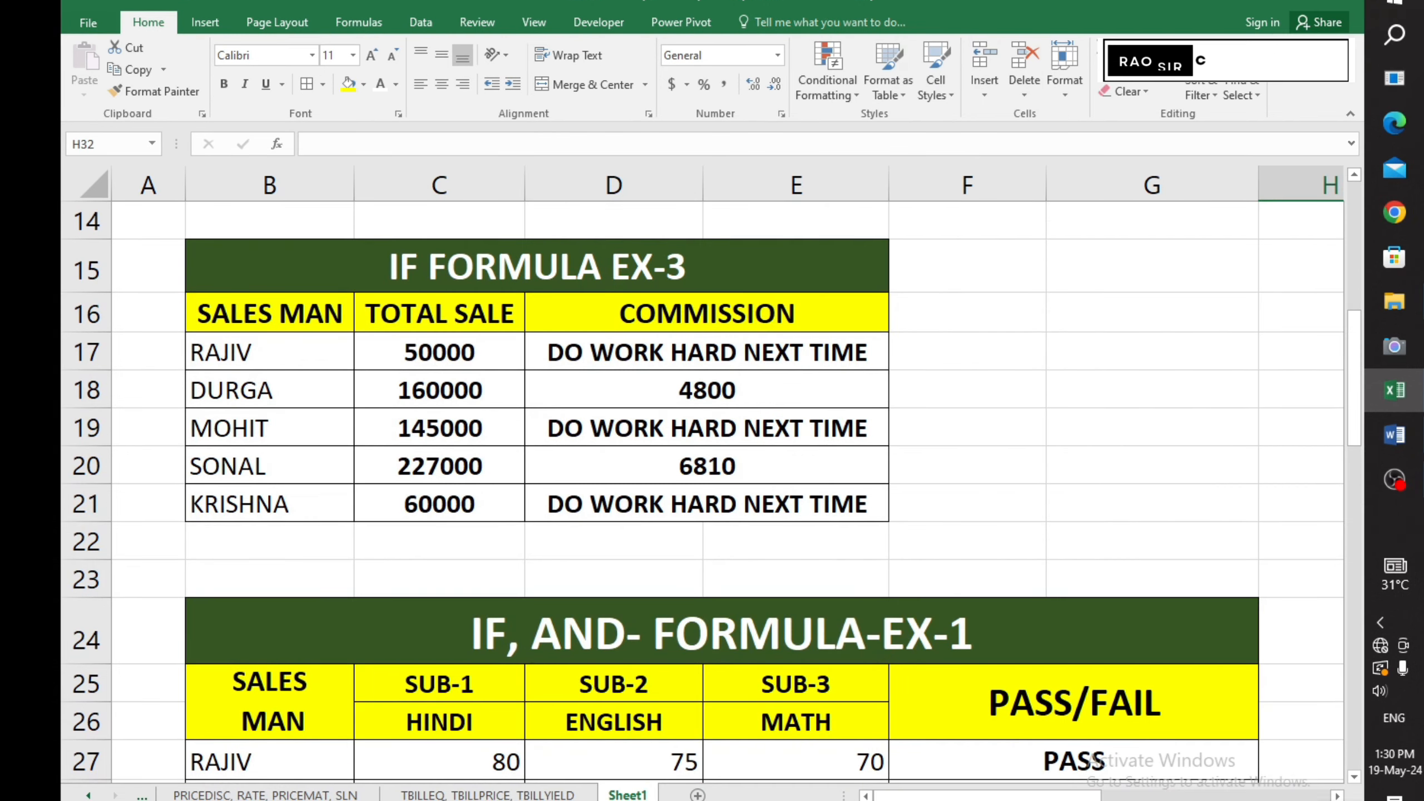
# - Move on from the IF FORMULA EX-3 table and highlight the whole IF, AND- FORMULA-EX-1 table to introduce it
pyautogui.click(396, 271)
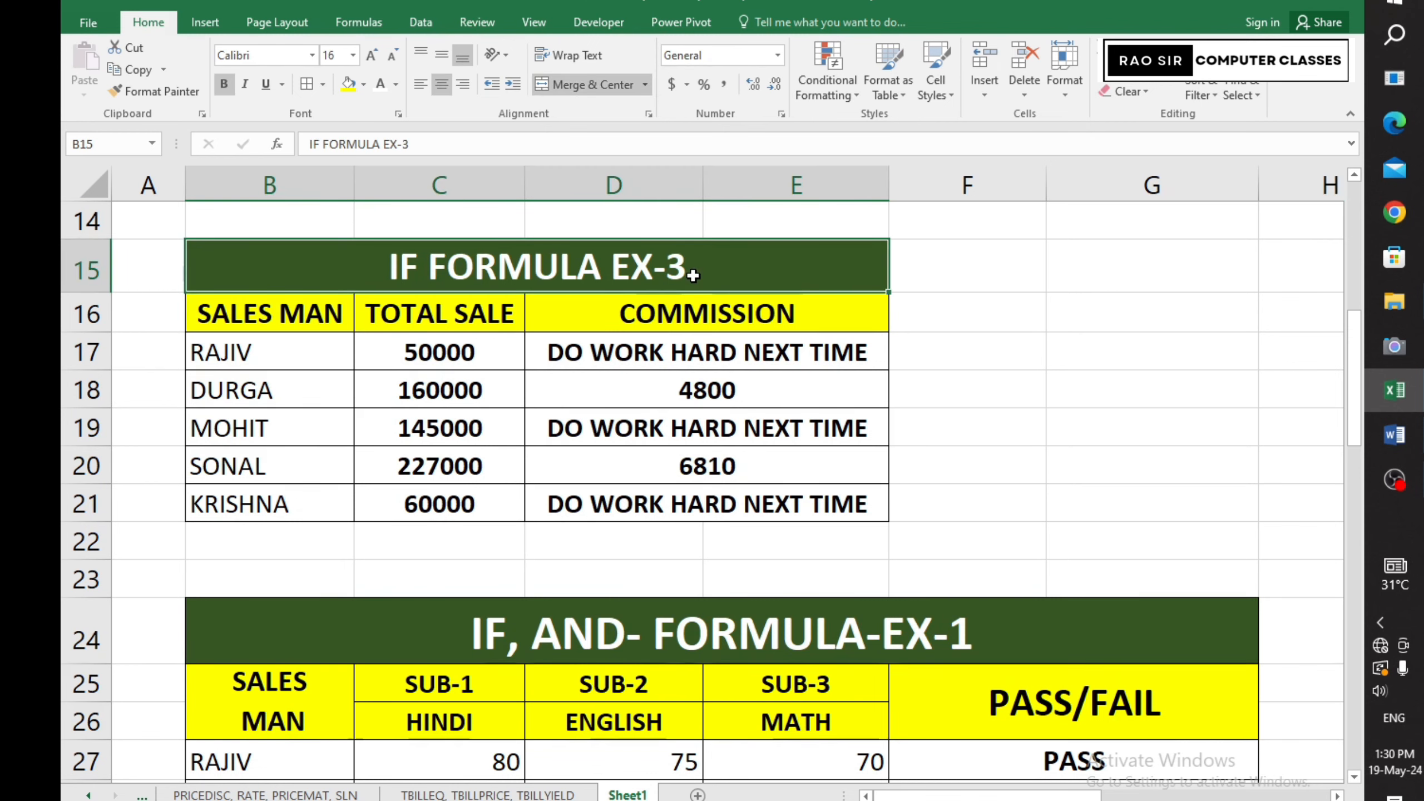
pyautogui.scroll(-1, 718, 485)
pyautogui.scroll(-2, 718, 487)
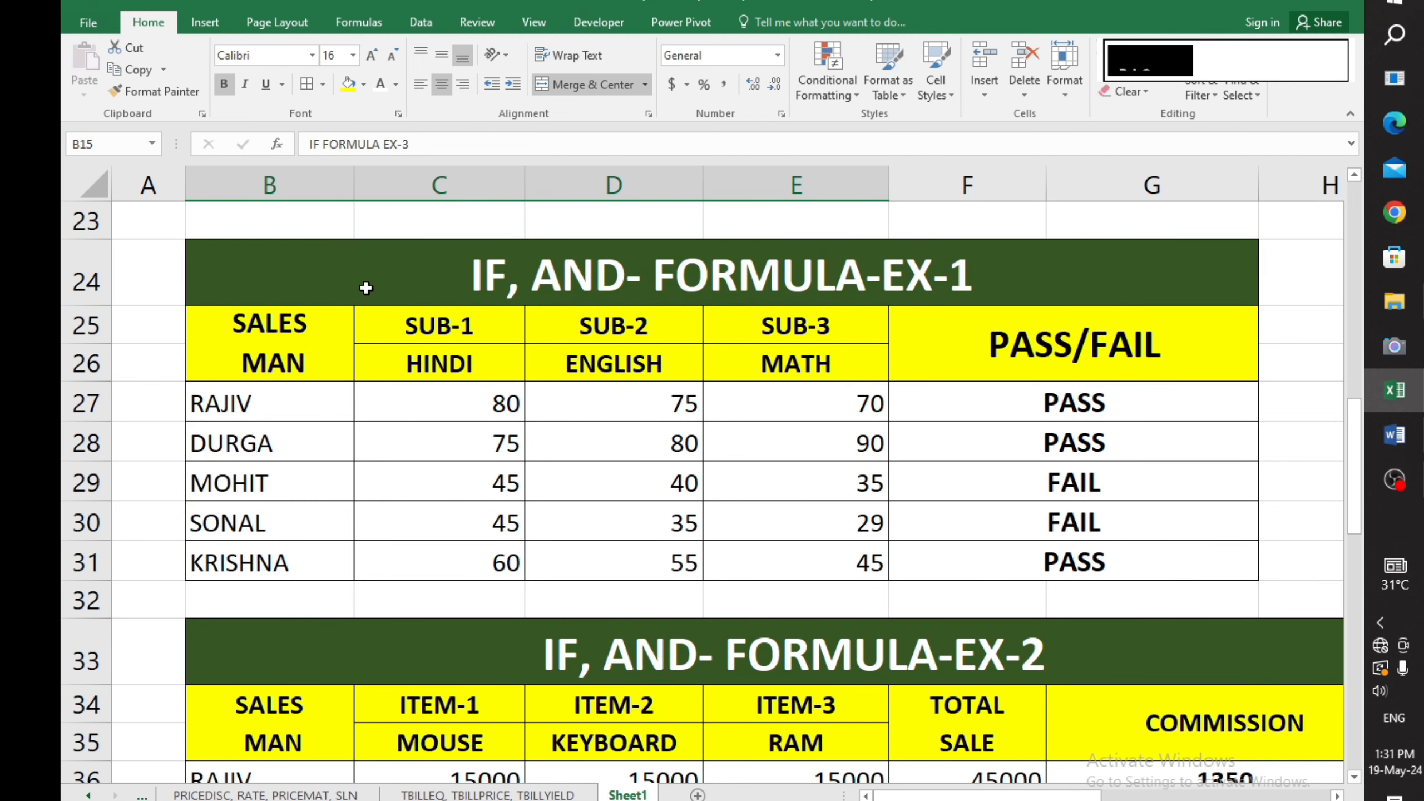
pyautogui.moveTo(366, 280); pyautogui.dragTo(508, 560)
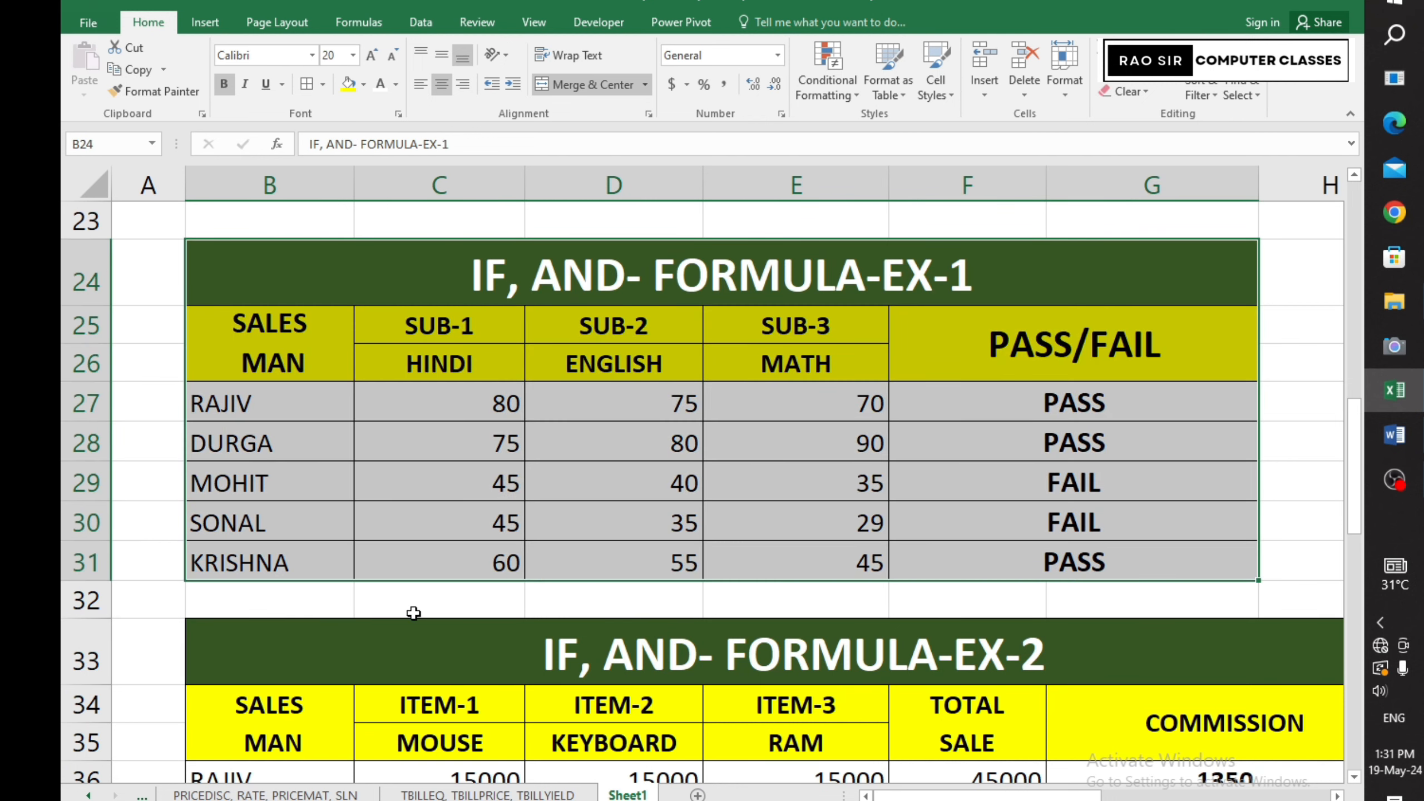
pyautogui.click(342, 569)
# - Replace the SALES MAN header in B25 of the IF, AND- FORMULA-EX-1 table with STUDENTS
pyautogui.doubleClick(307, 368)
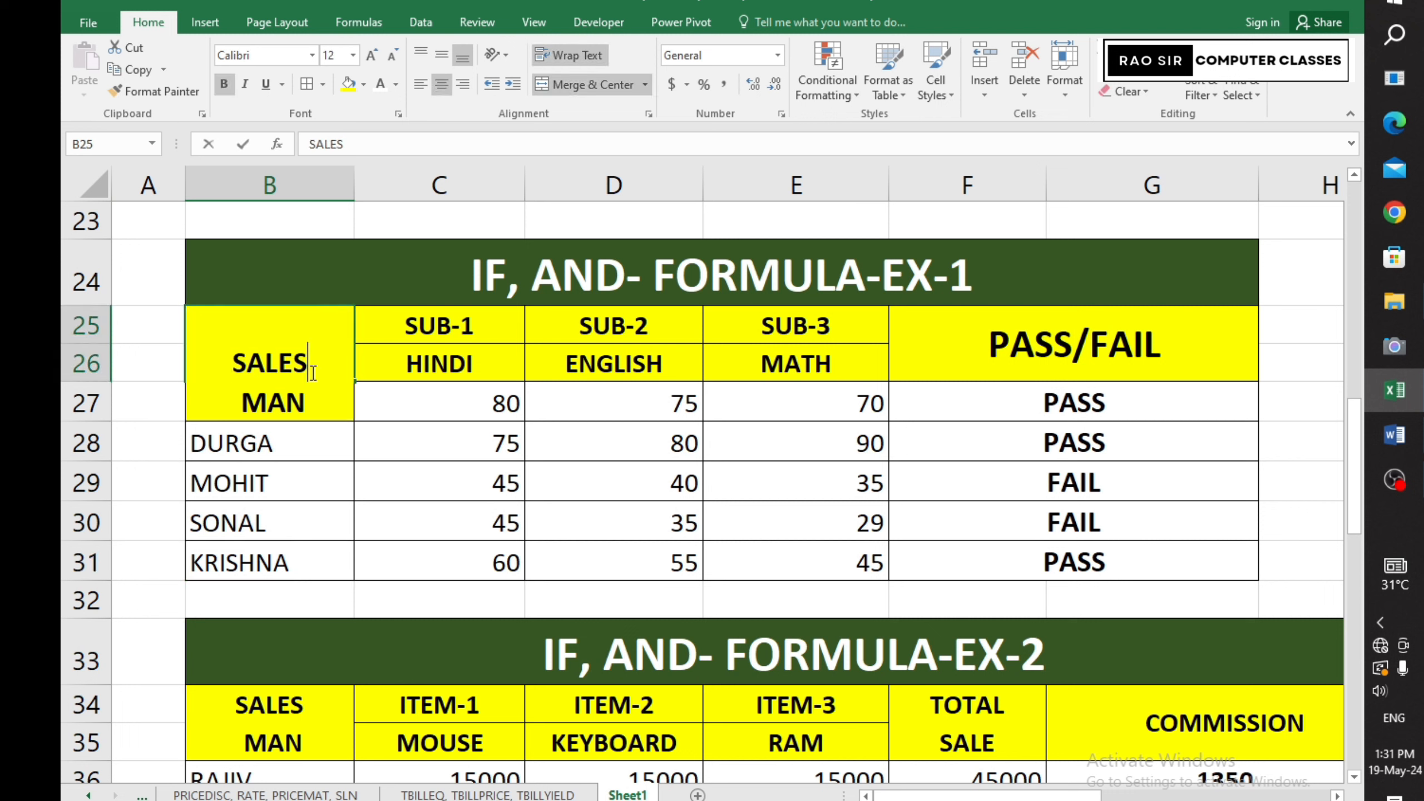
pyautogui.moveTo(305, 405); pyautogui.dragTo(201, 336)
pyautogui.press('BackSpace')
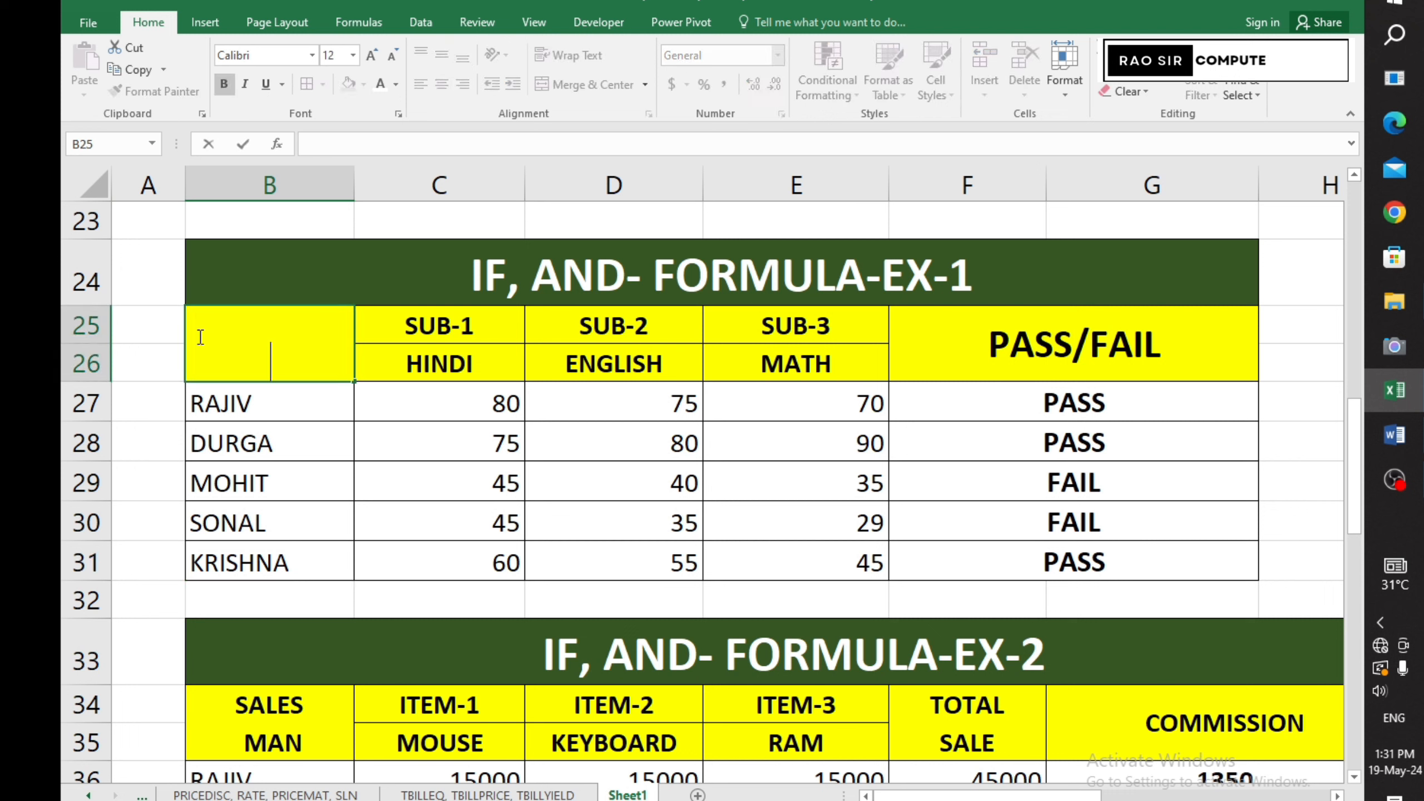
pyautogui.write('STU')
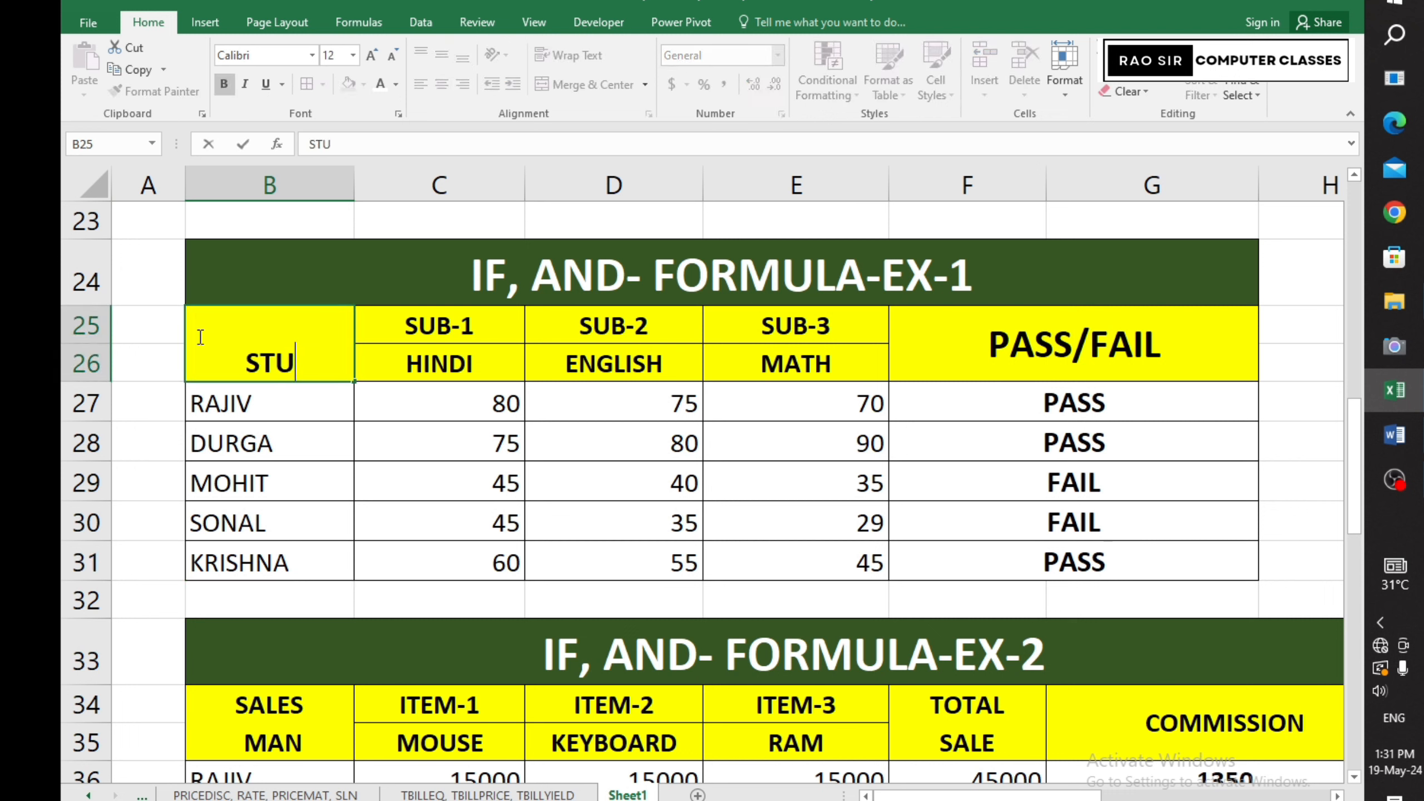
pyautogui.write('DENTS')
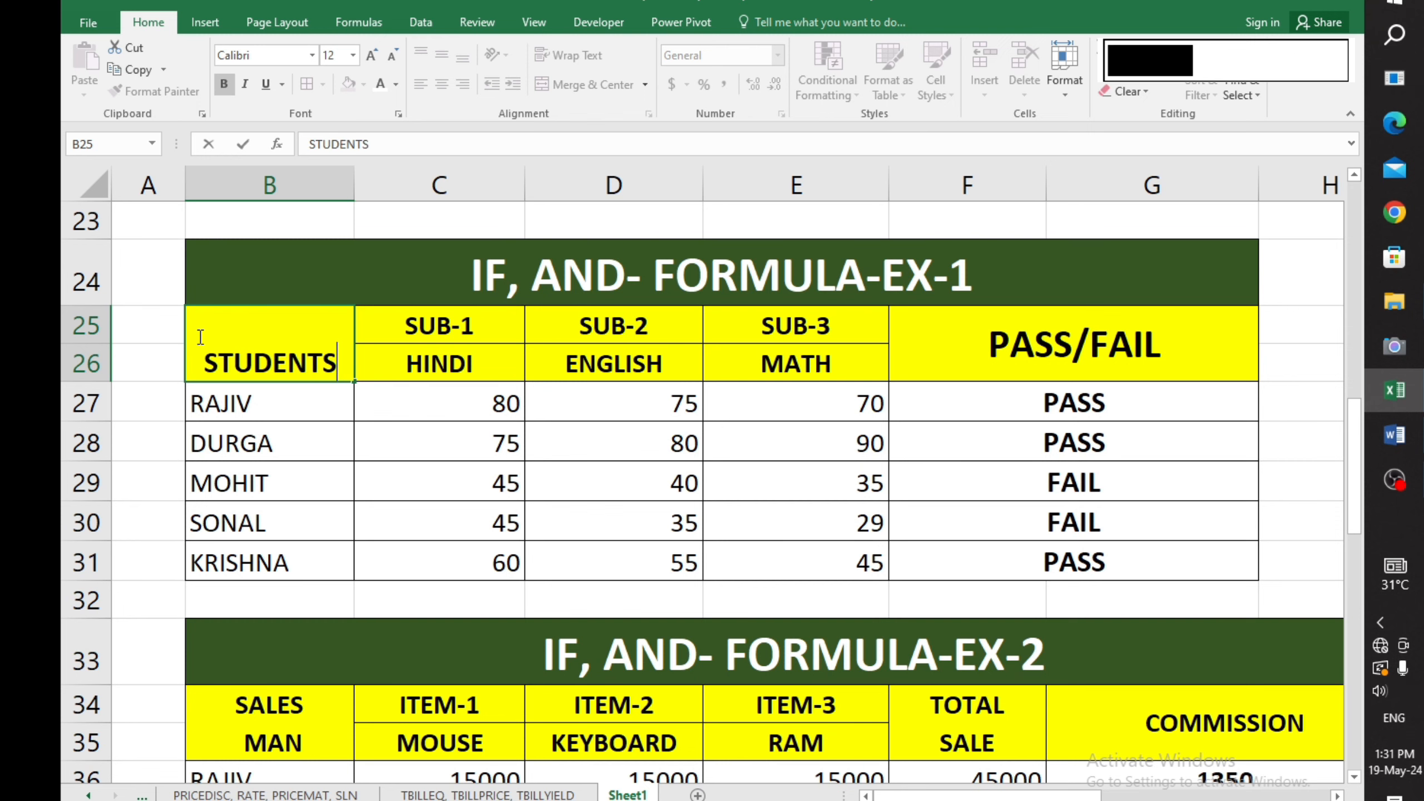
pyautogui.scroll(-1, 201, 336)
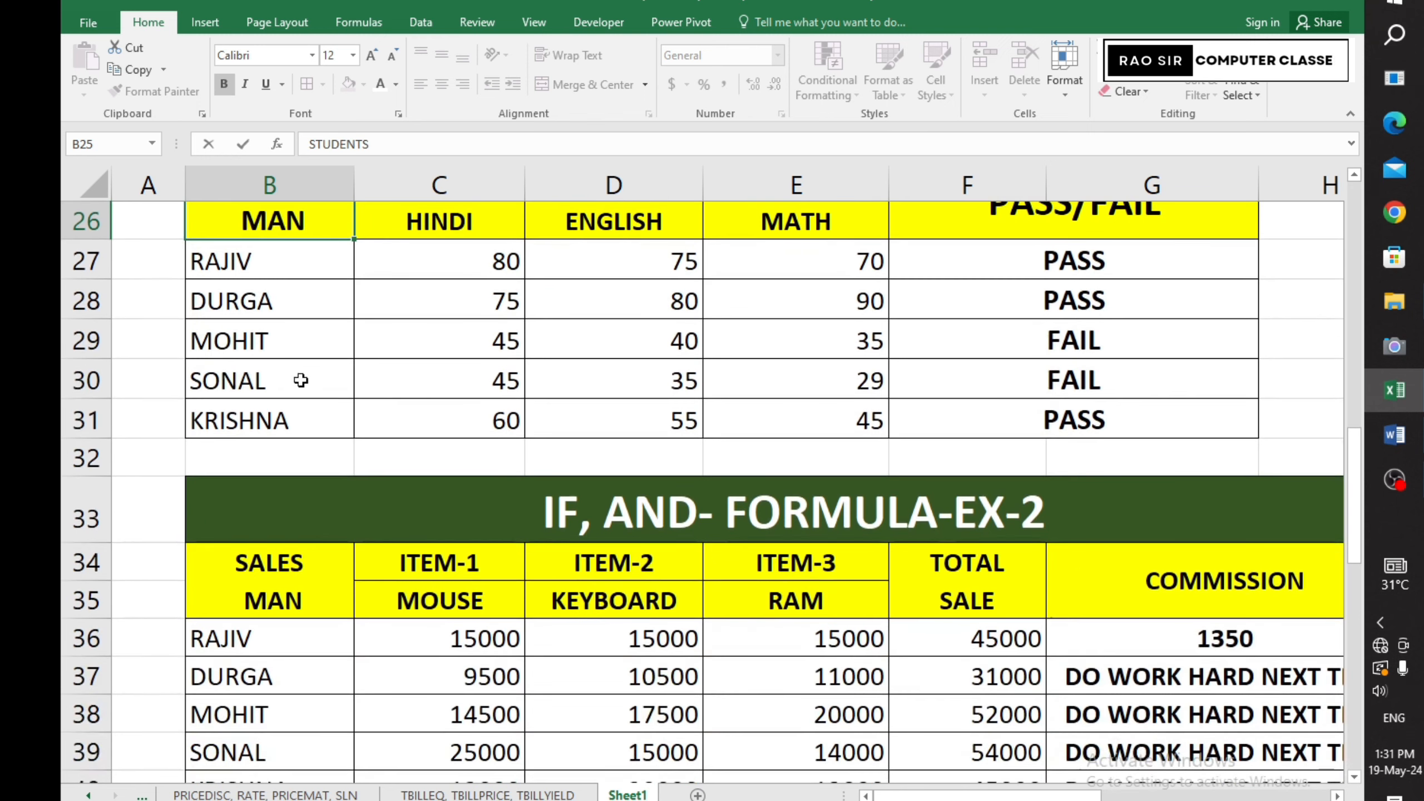
pyautogui.click(381, 376)
# - Center the STUDENTS header vertically within its merged cell
pyautogui.scroll(2, 381, 376)
pyautogui.click(287, 455)
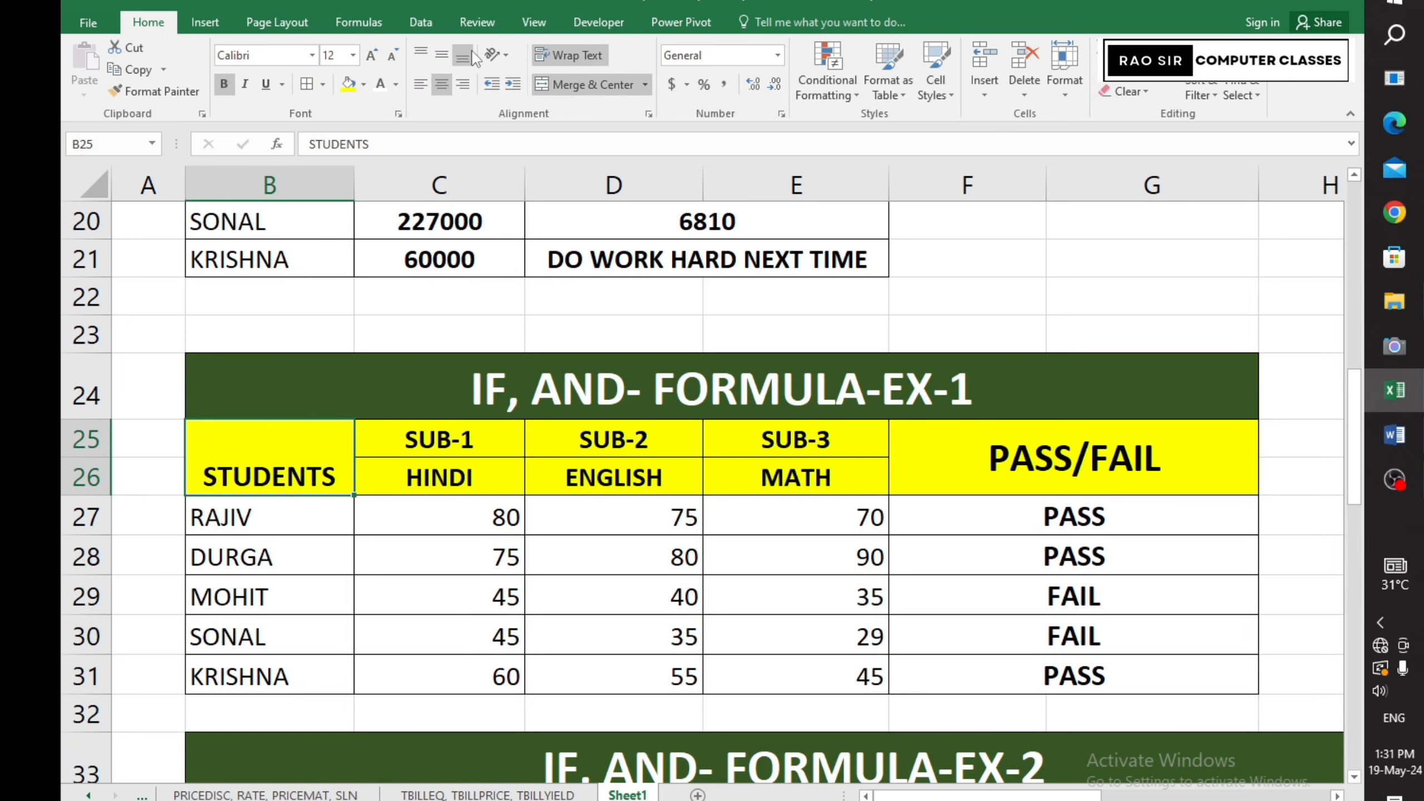
pyautogui.click(442, 55)
pyautogui.scroll(-2, 561, 480)
pyautogui.scroll(2, 561, 480)
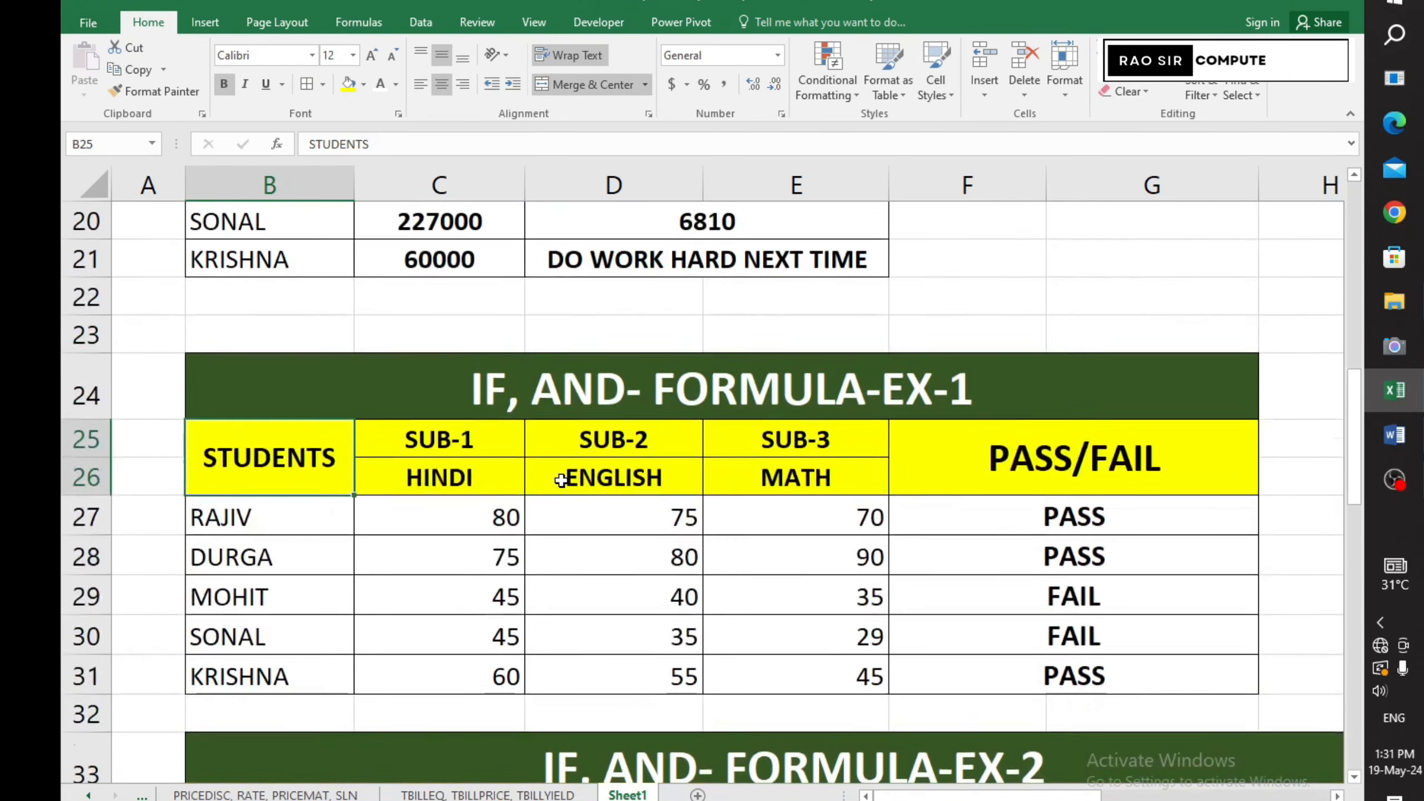
pyautogui.scroll(-2, 561, 480)
pyautogui.scroll(1, 561, 480)
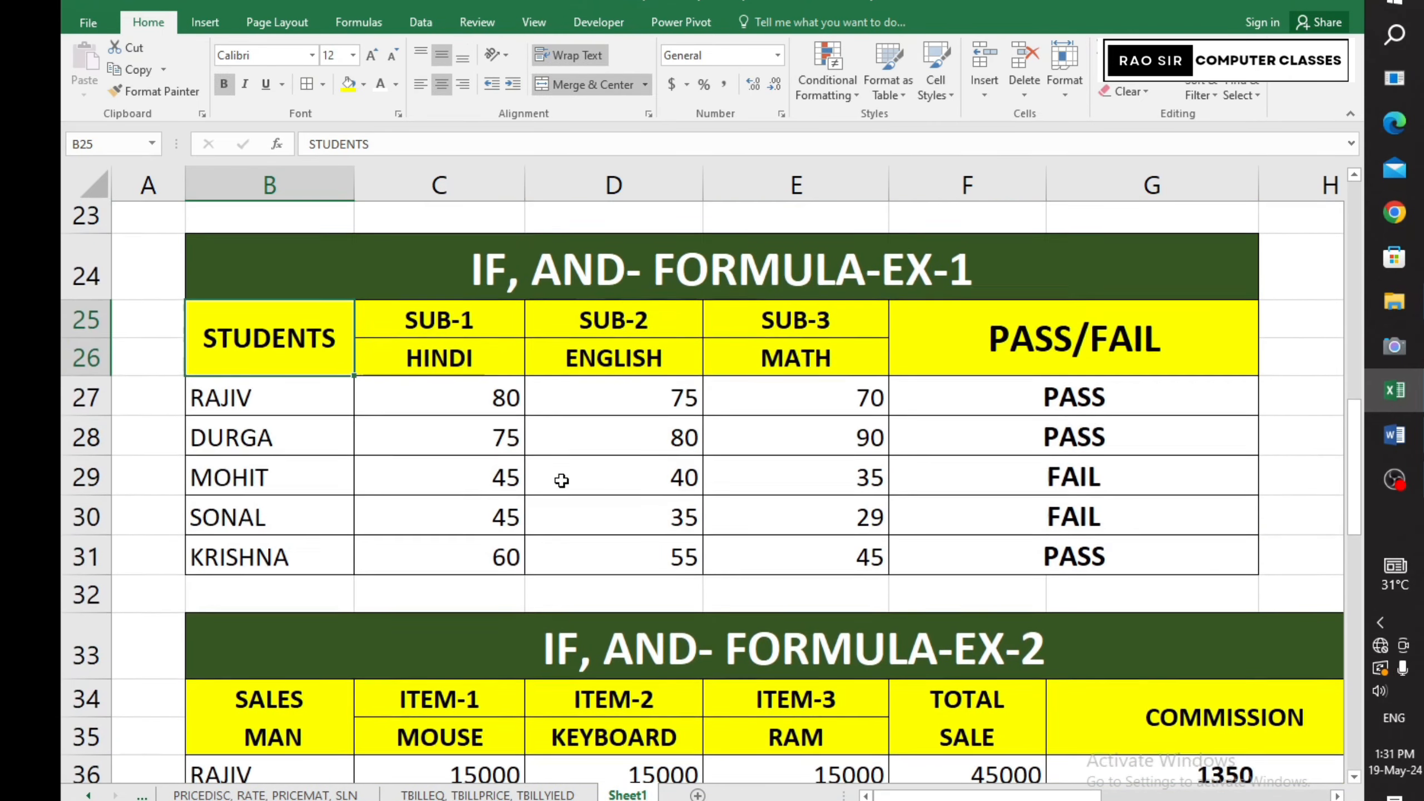
pyautogui.scroll(1, 562, 480)
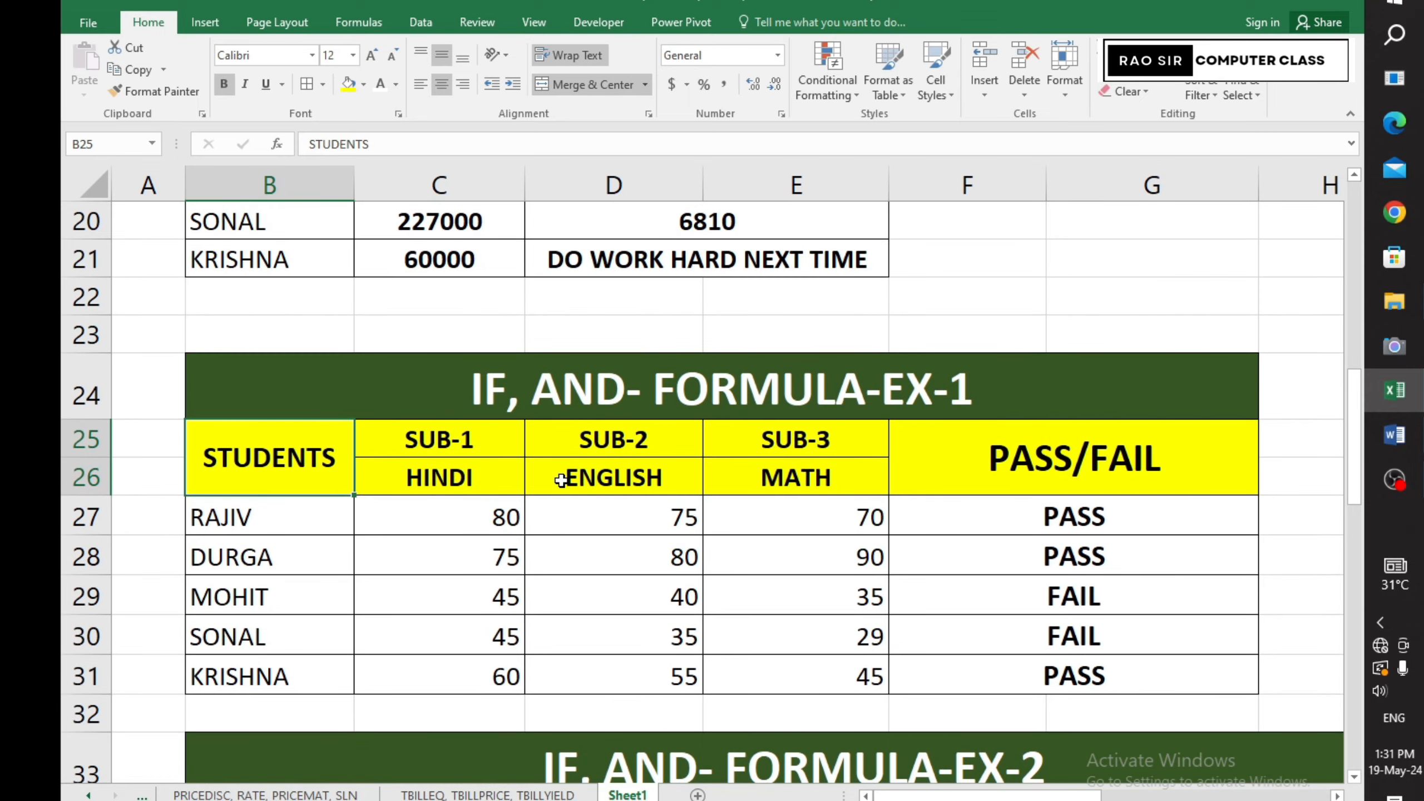
pyautogui.scroll(-1, 561, 480)
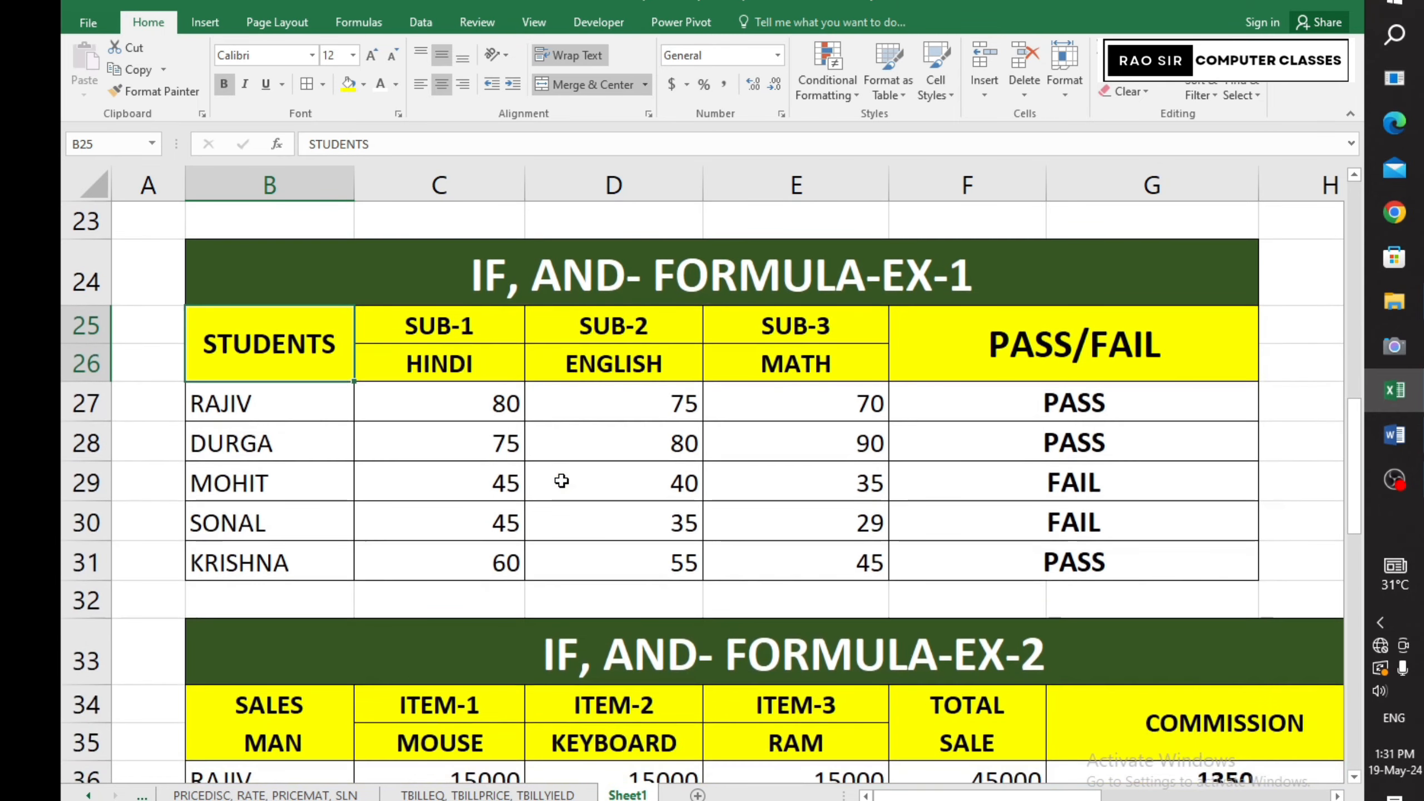
# - Insert five blank rows at row 32 to separate the EX-1 table from the IF, AND- FORMULA-EX-2 table
pyautogui.click(89, 593)
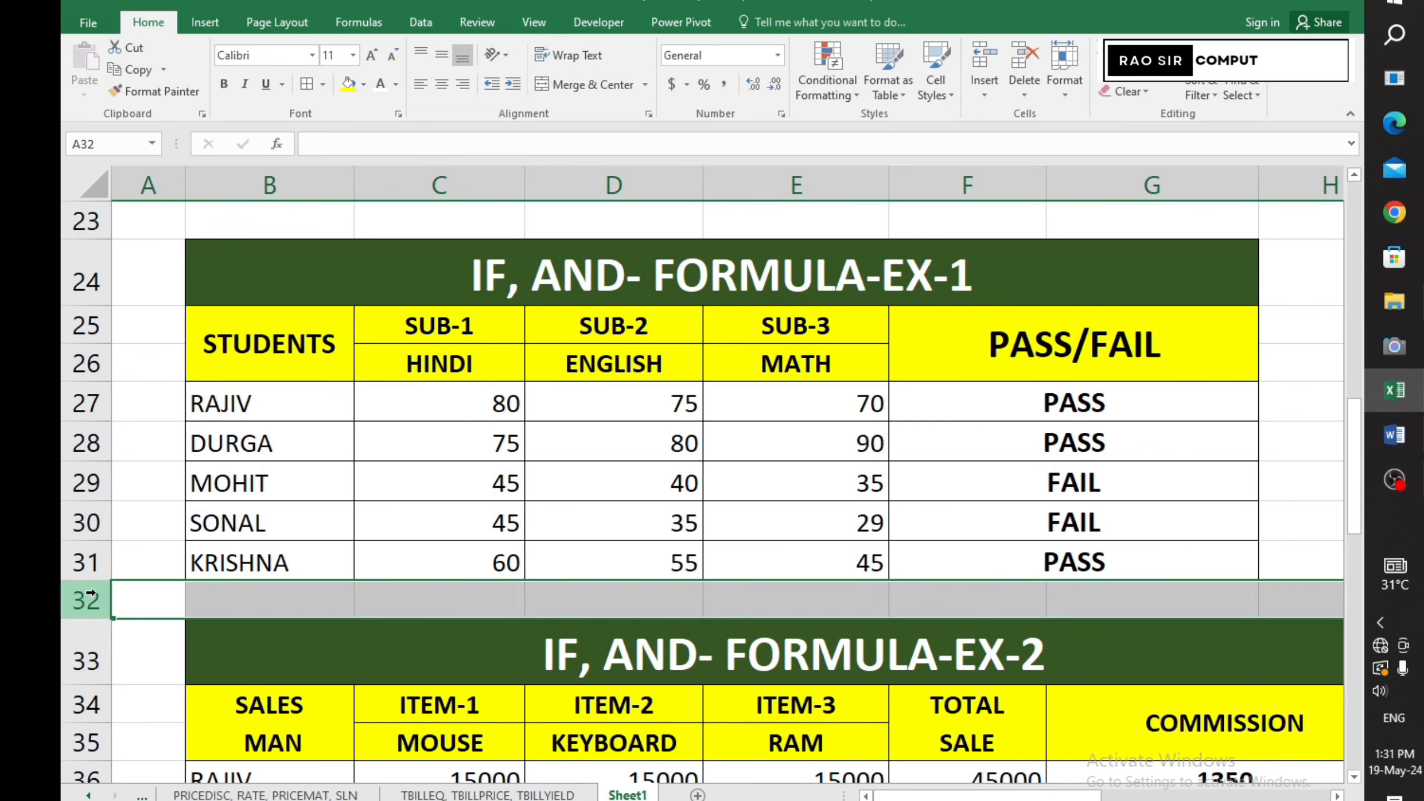
pyautogui.hotkey('ctrl', 'shift', '=')
pyautogui.hotkey('ctrl', 'shift', '=')
pyautogui.hotkey('ctrl', 'shift', '=')
pyautogui.hotkey('ctrl', 'shift', '=')
pyautogui.hotkey('ctrl', 'shift', '=')
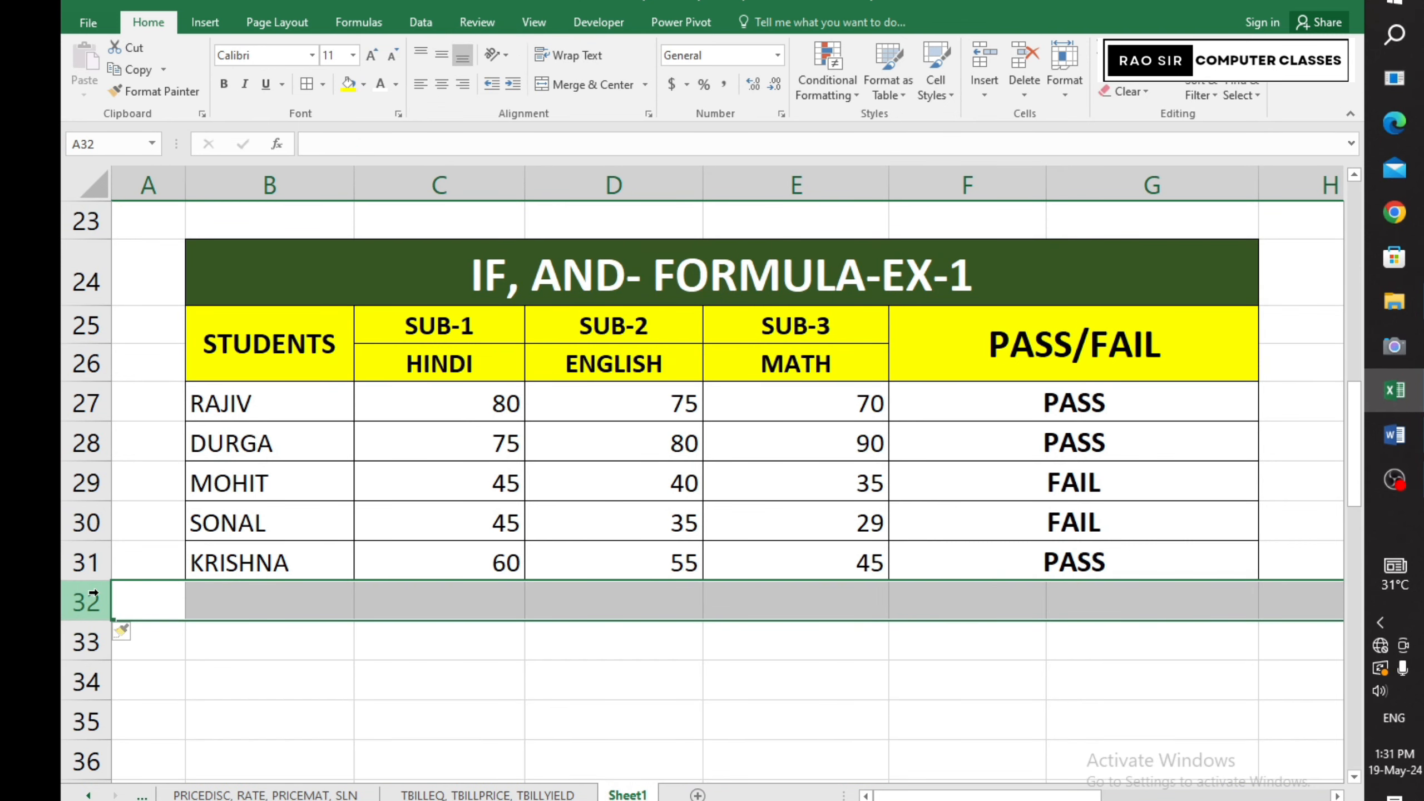
pyautogui.click(955, 680)
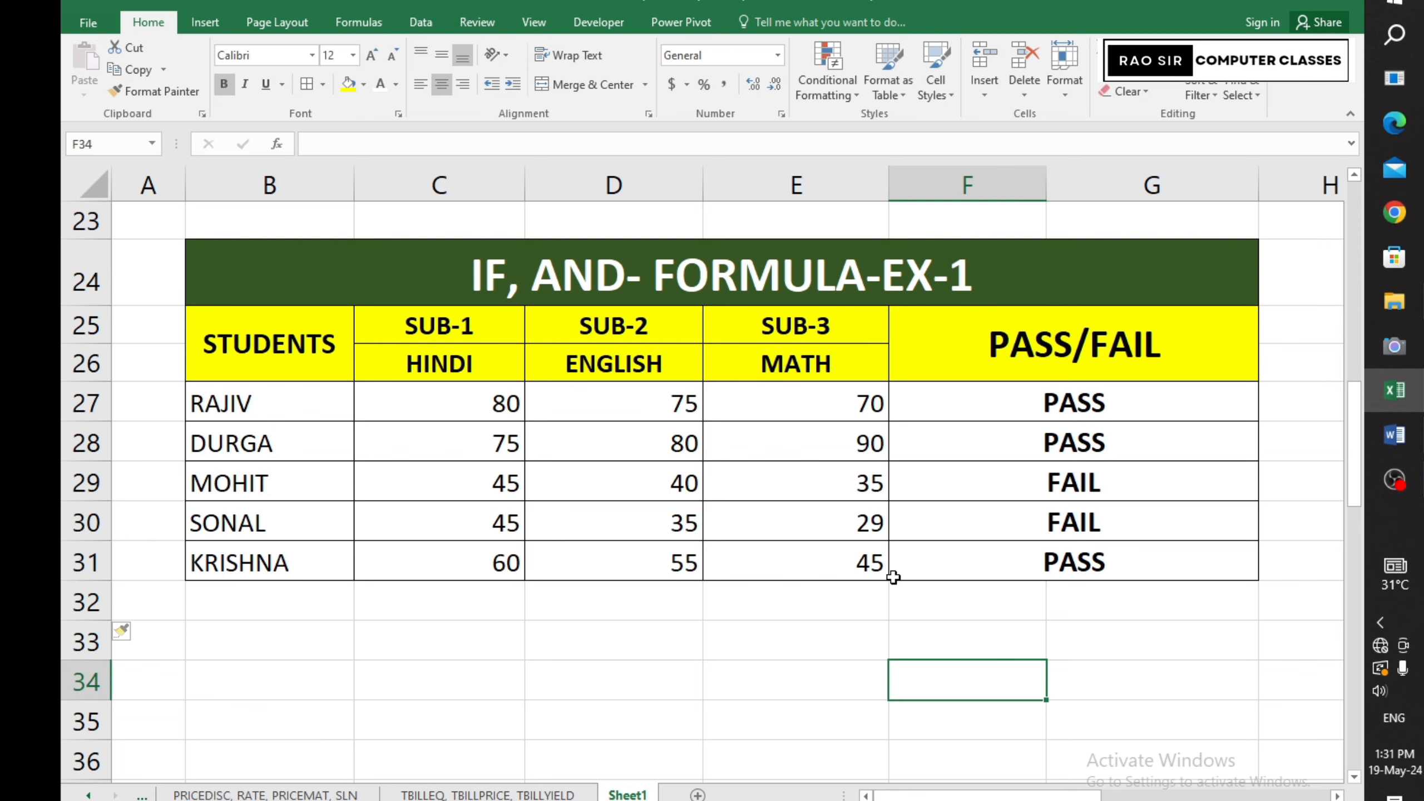
# - Center the subject marks in C27:E31 horizontally and make them bold
pyautogui.moveTo(465, 412); pyautogui.dragTo(740, 549)
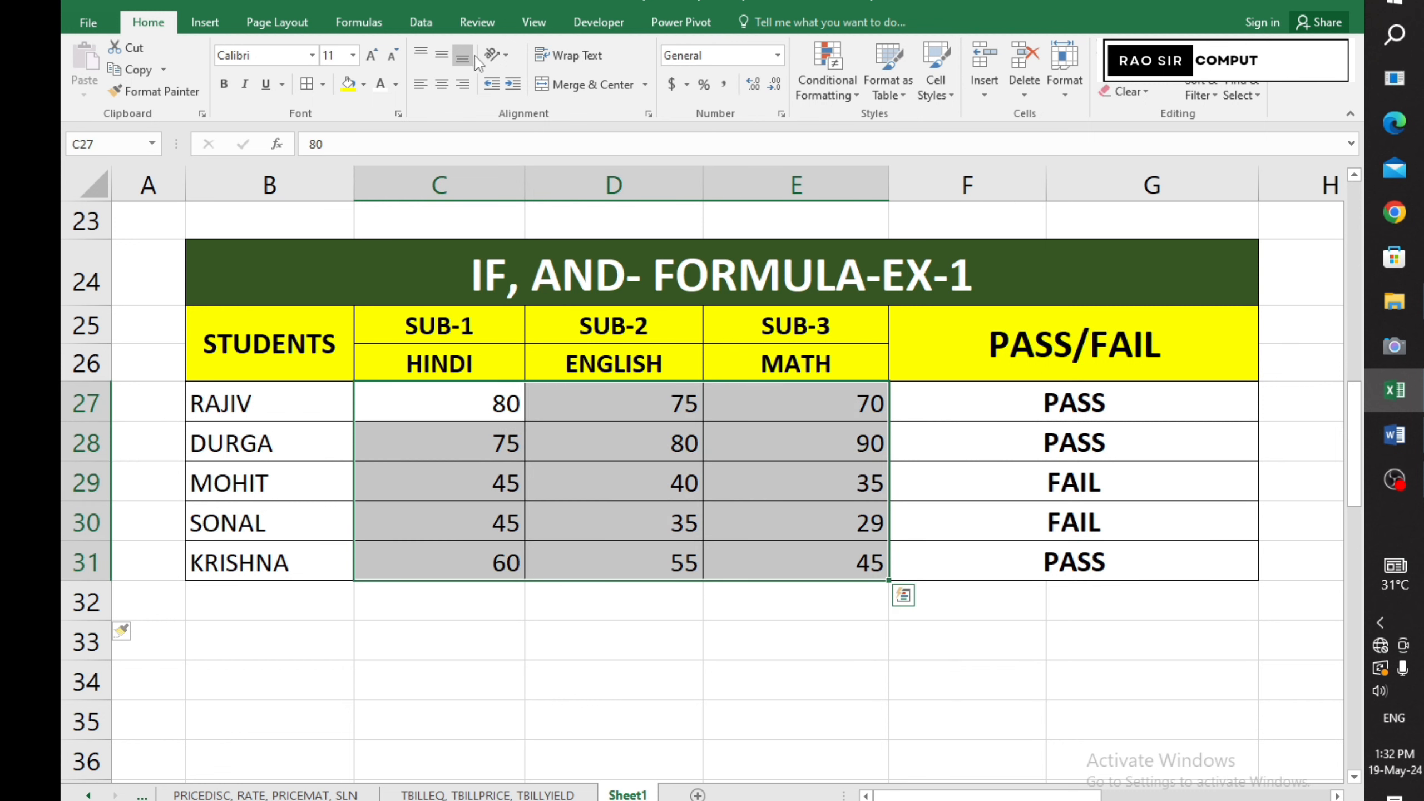
pyautogui.click(441, 84)
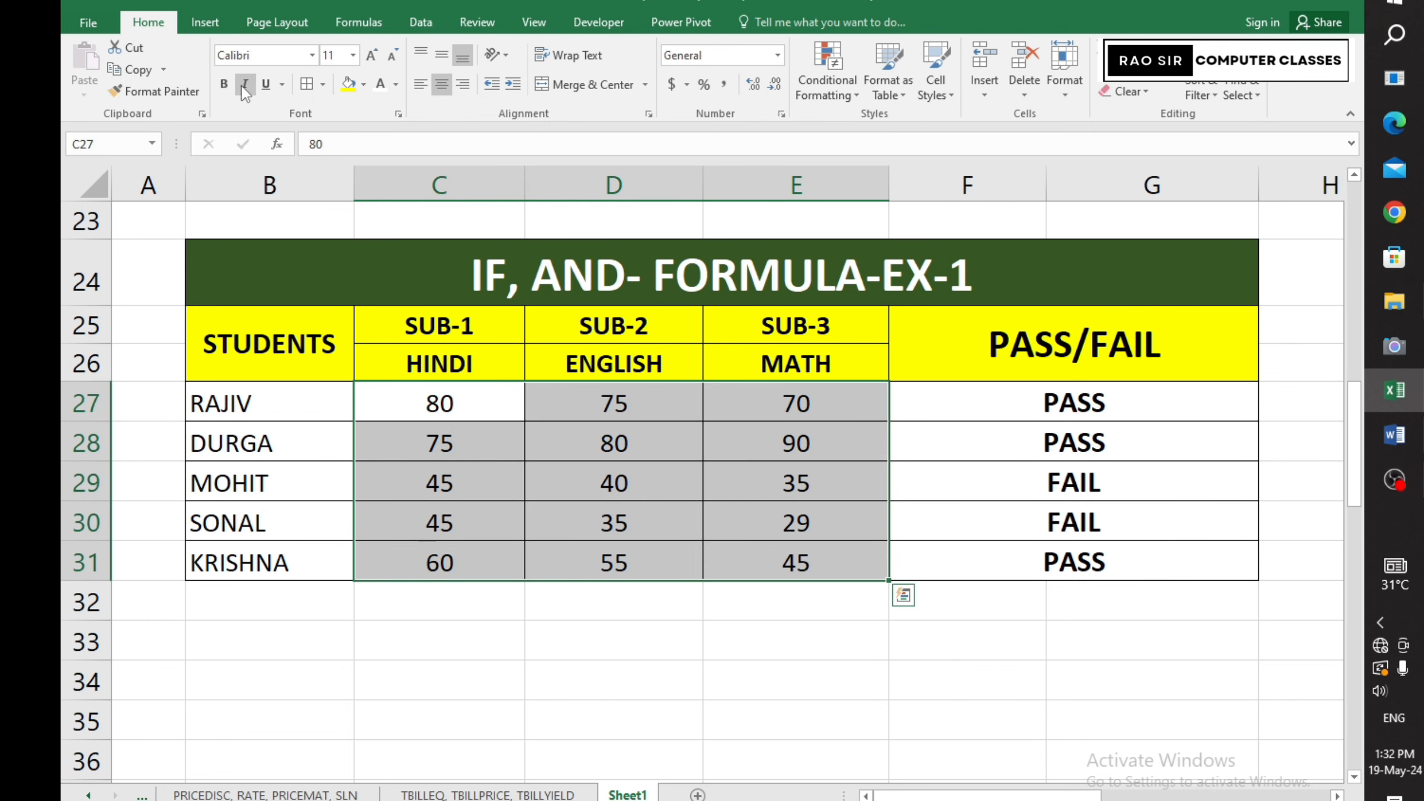
pyautogui.click(224, 84)
pyautogui.click(475, 676)
# - Make the student names in B27:B31 bold and select the HINDI header cell
pyautogui.moveTo(271, 396); pyautogui.dragTo(283, 561)
pyautogui.click(224, 84)
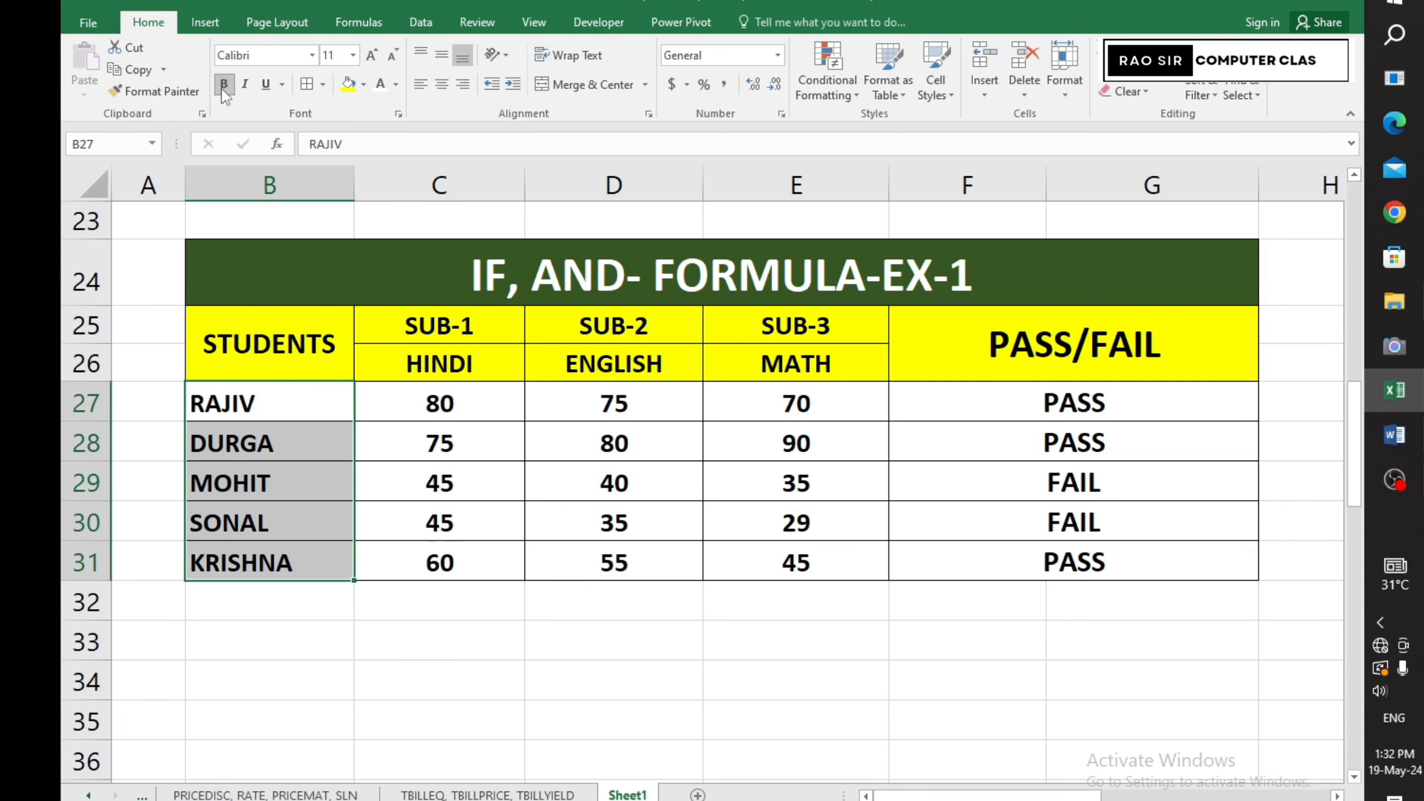
pyautogui.click(304, 370)
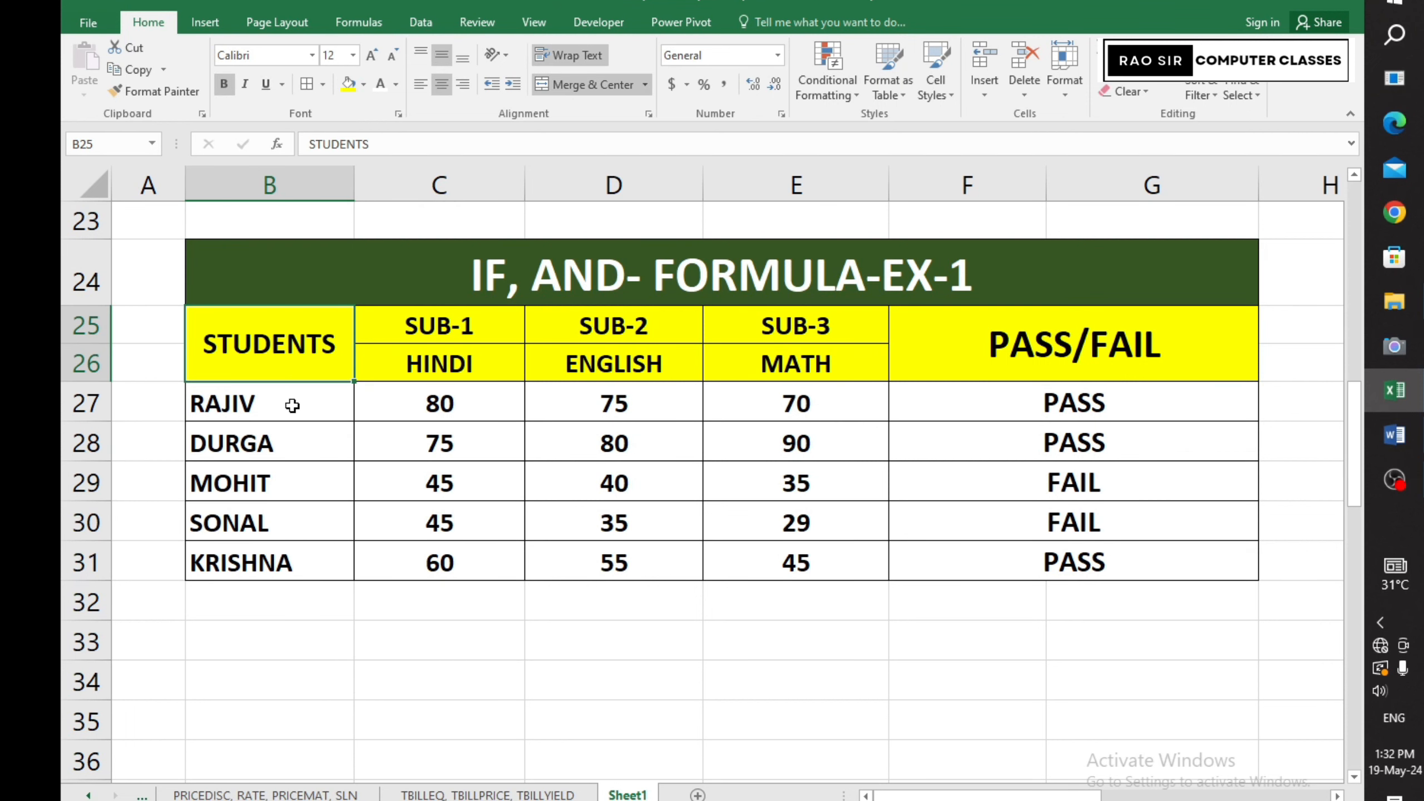
pyautogui.click(480, 359)
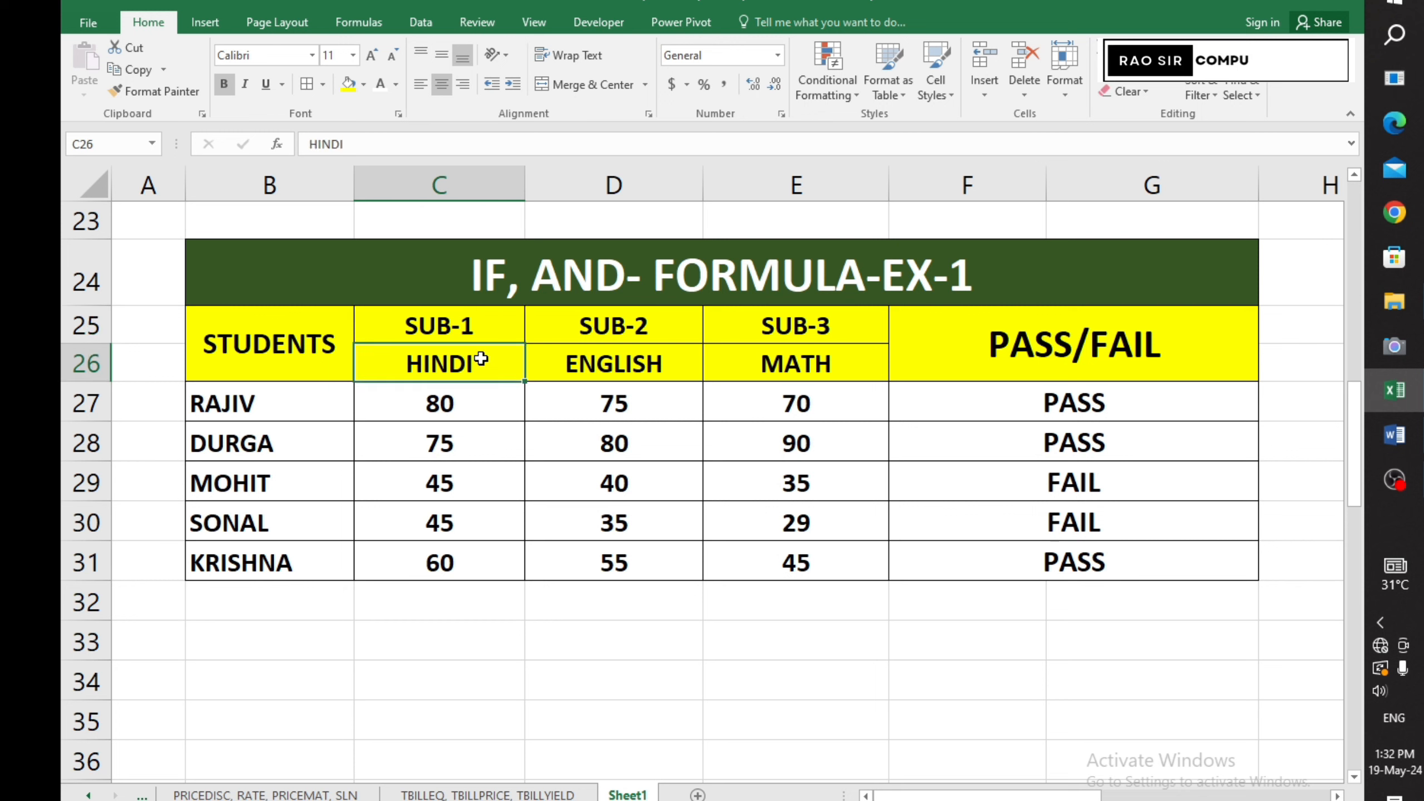
pyautogui.click(620, 321)
pyautogui.click(624, 370)
pyautogui.click(799, 328)
pyautogui.click(805, 371)
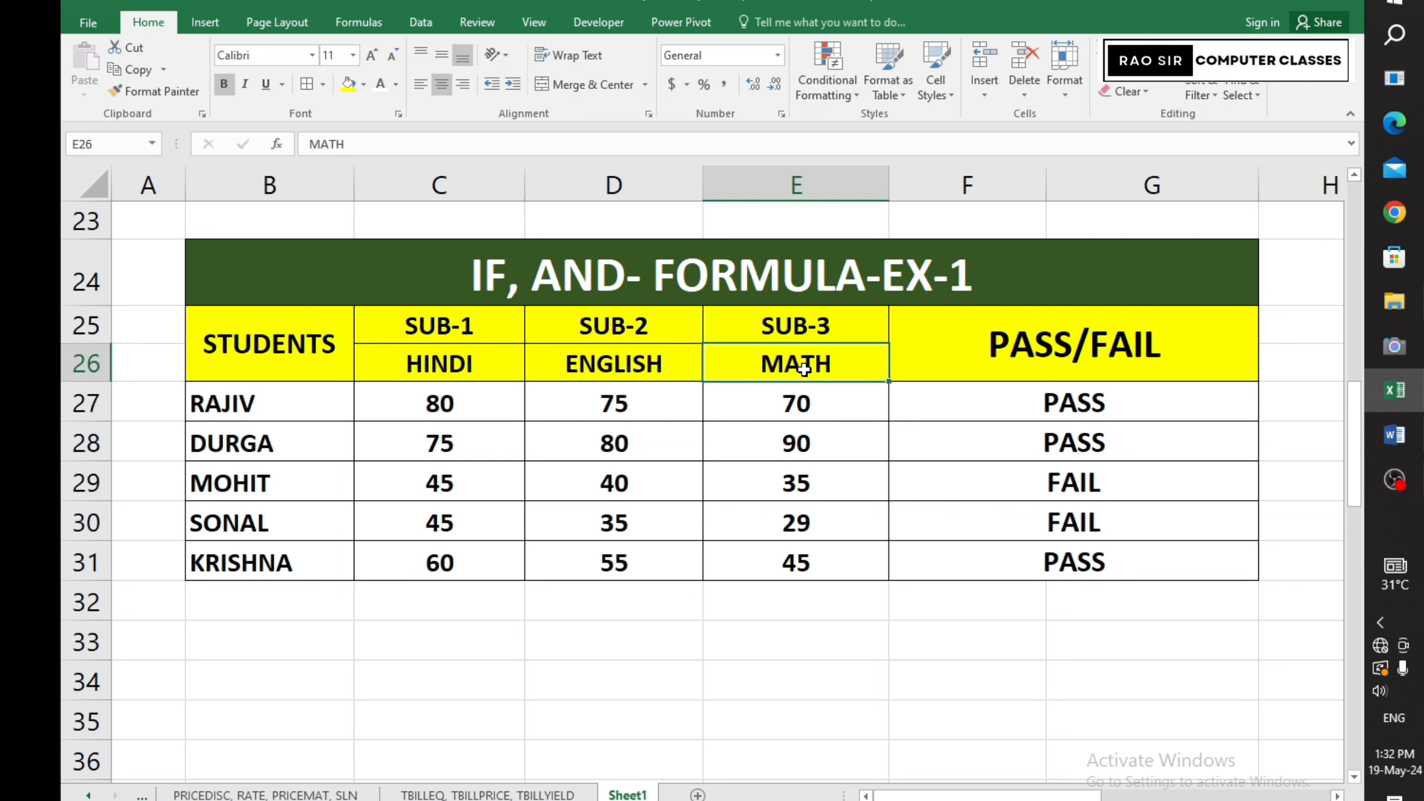
# - Clear the existing results from the PASS/FAIL column for all five students, rows 27 to 31
pyautogui.click(994, 386)
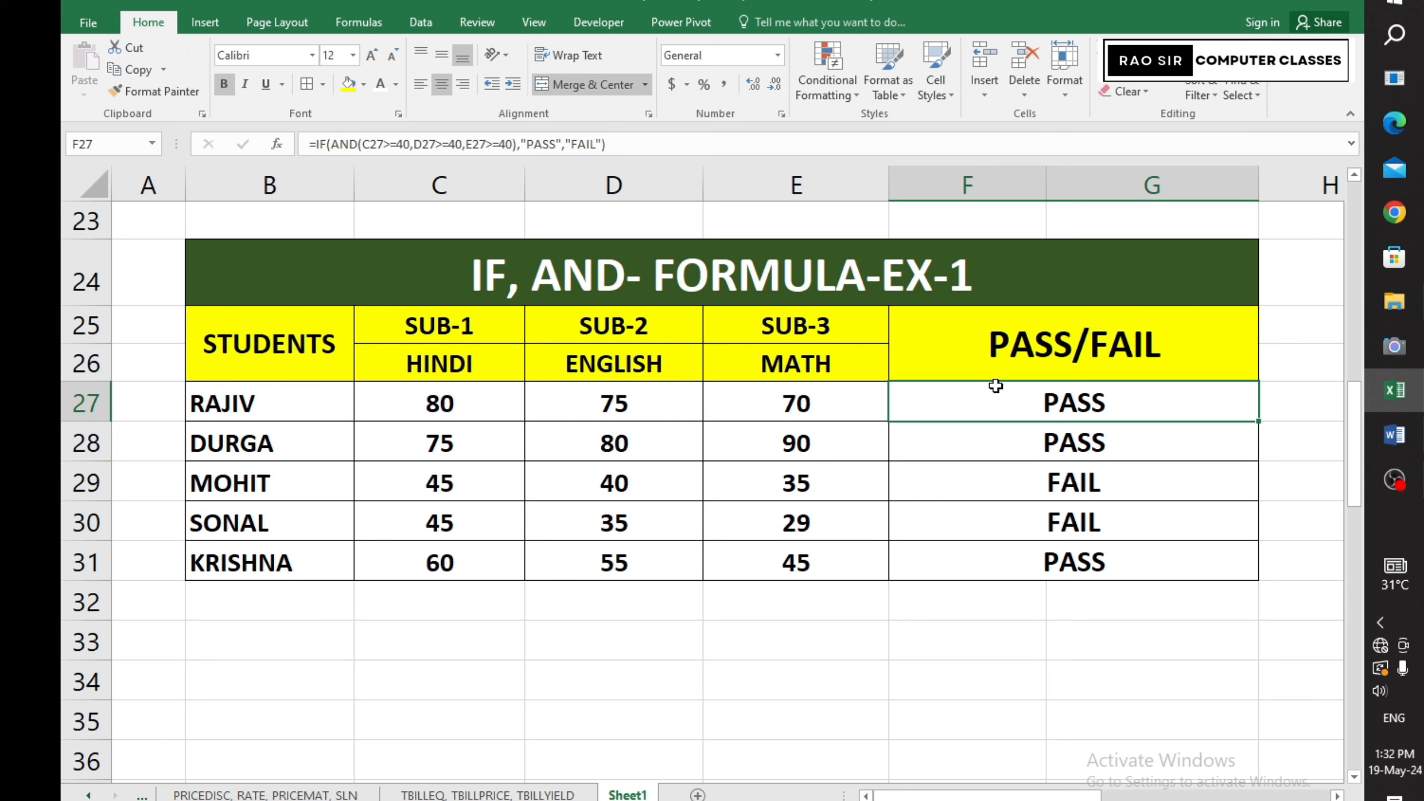
pyautogui.moveTo(996, 386); pyautogui.dragTo(996, 549)
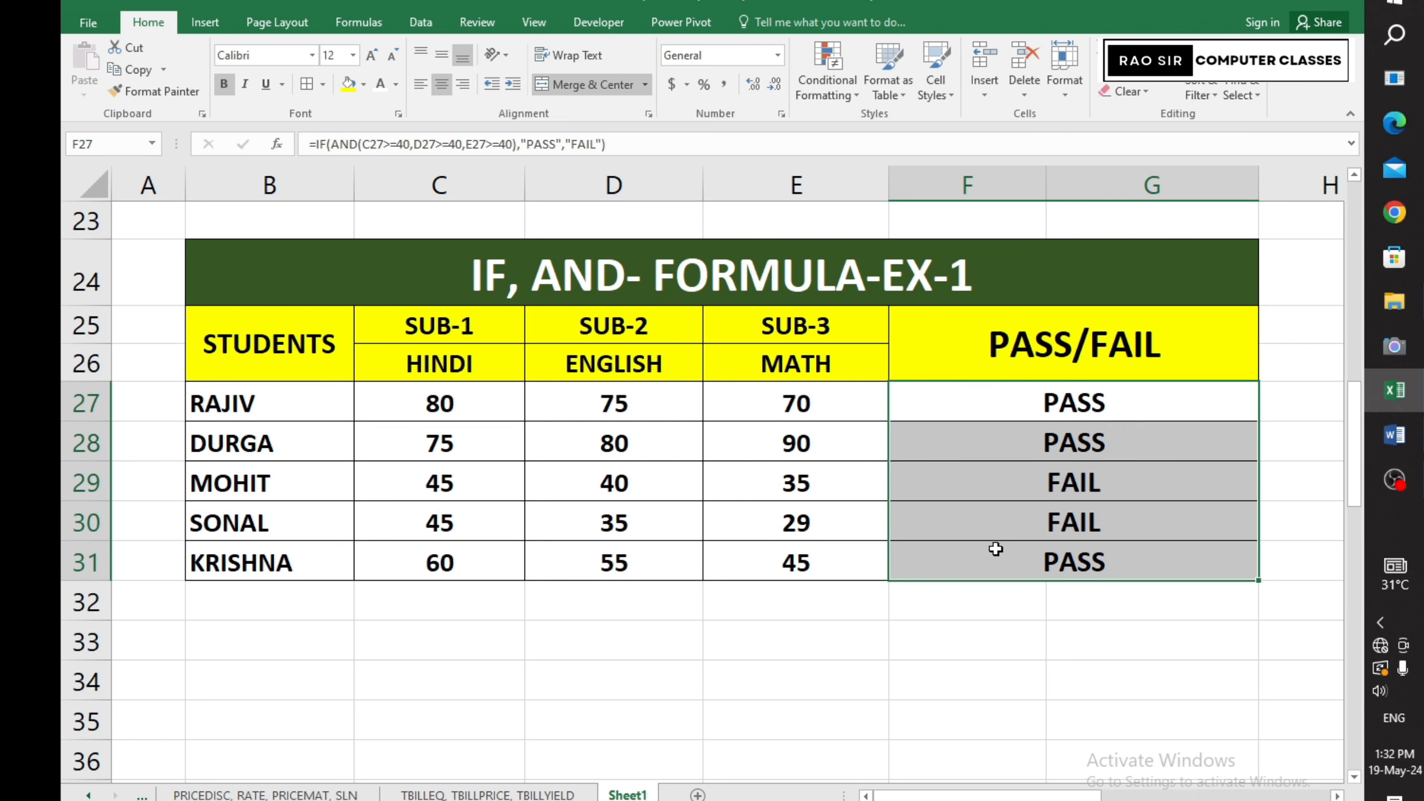
pyautogui.press('Delete')
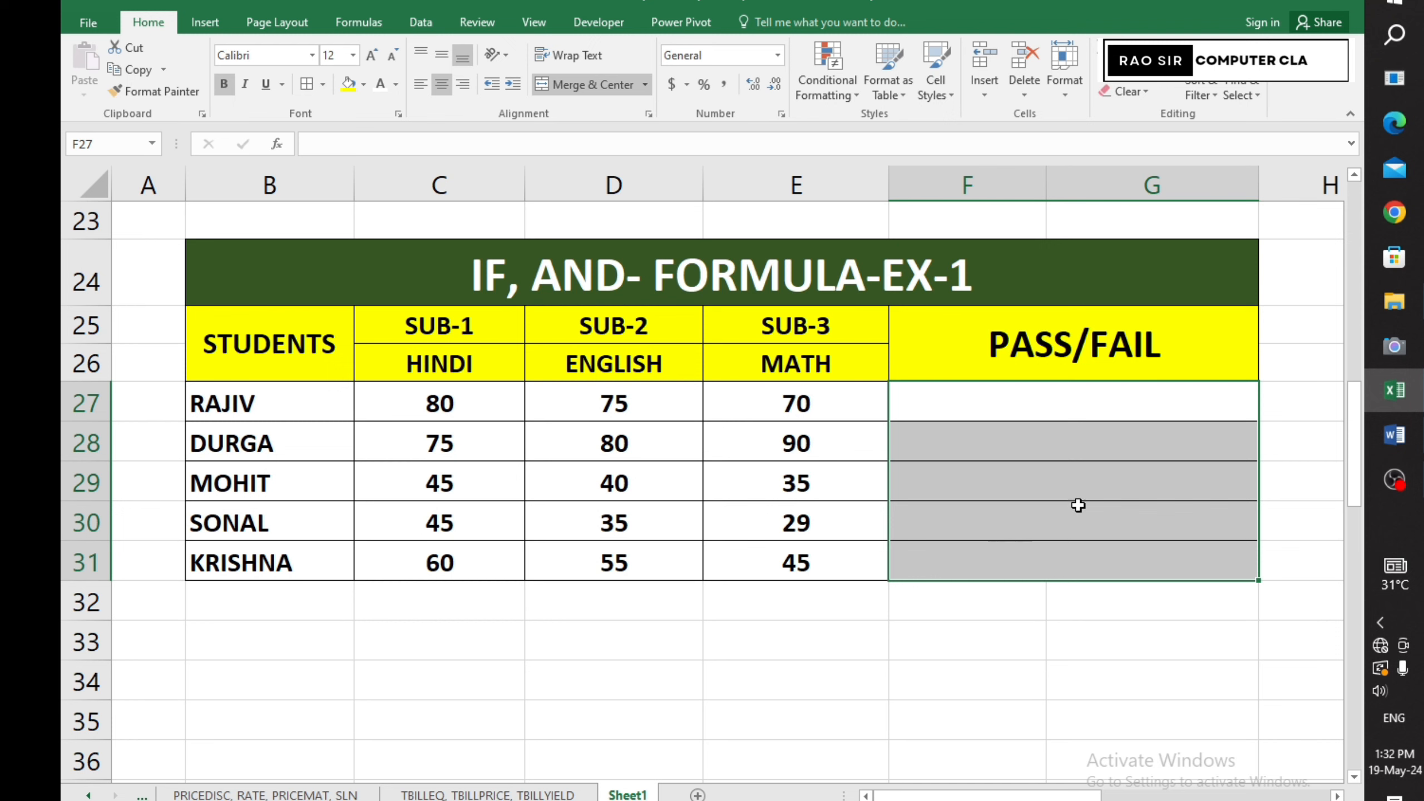
# - Begin an IF formula in F27 with a nested AND function whose first condition is C27>=40
pyautogui.click(1024, 388)
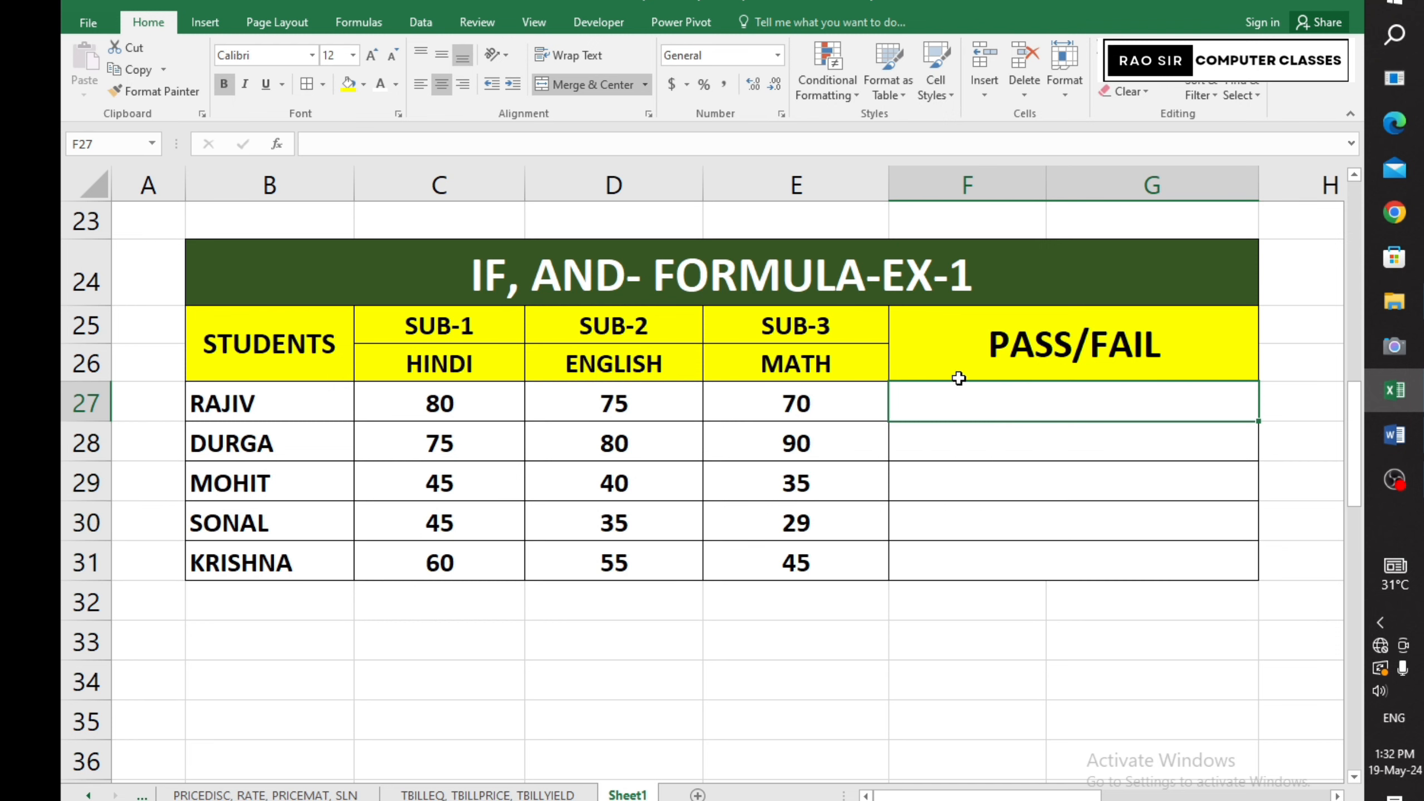
pyautogui.write('=')
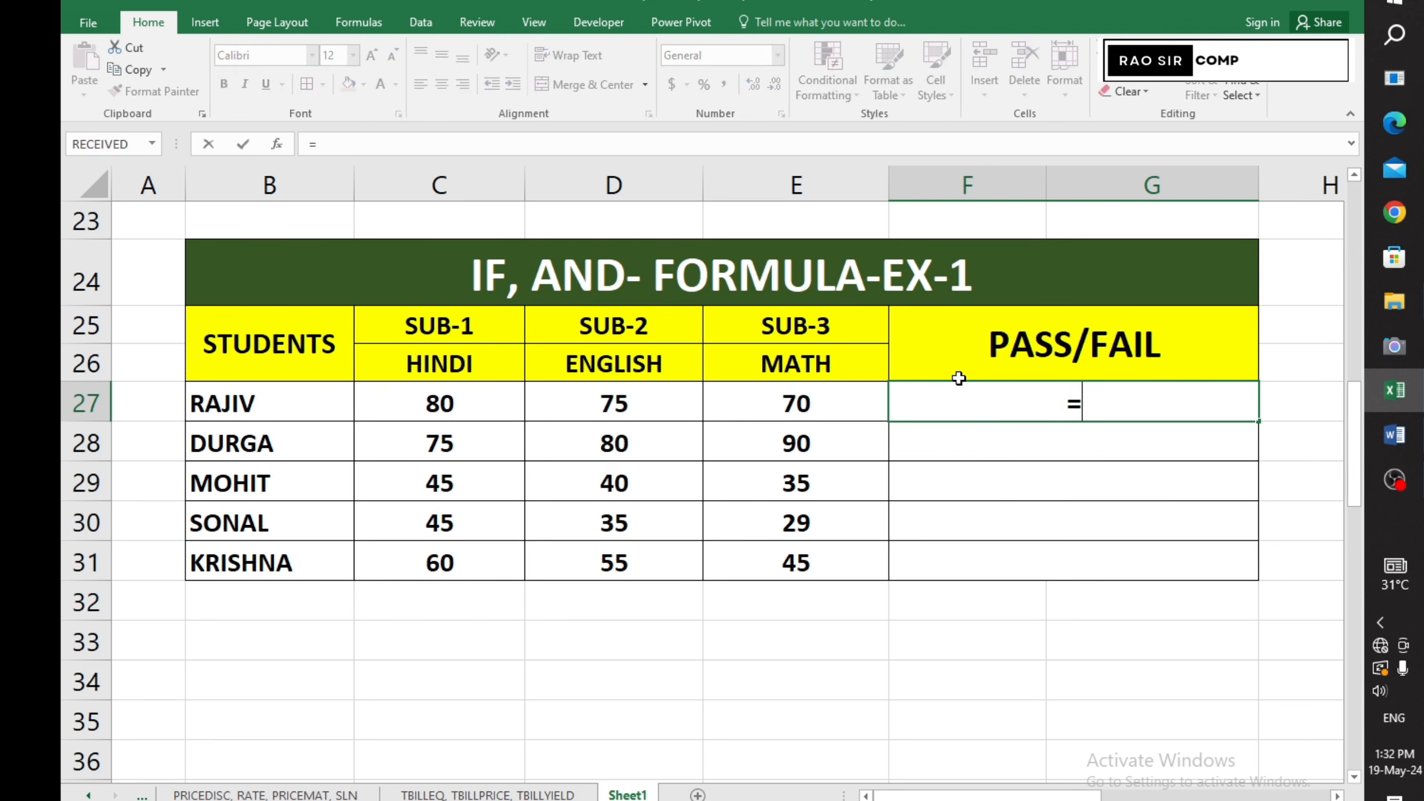
pyautogui.write('IF')
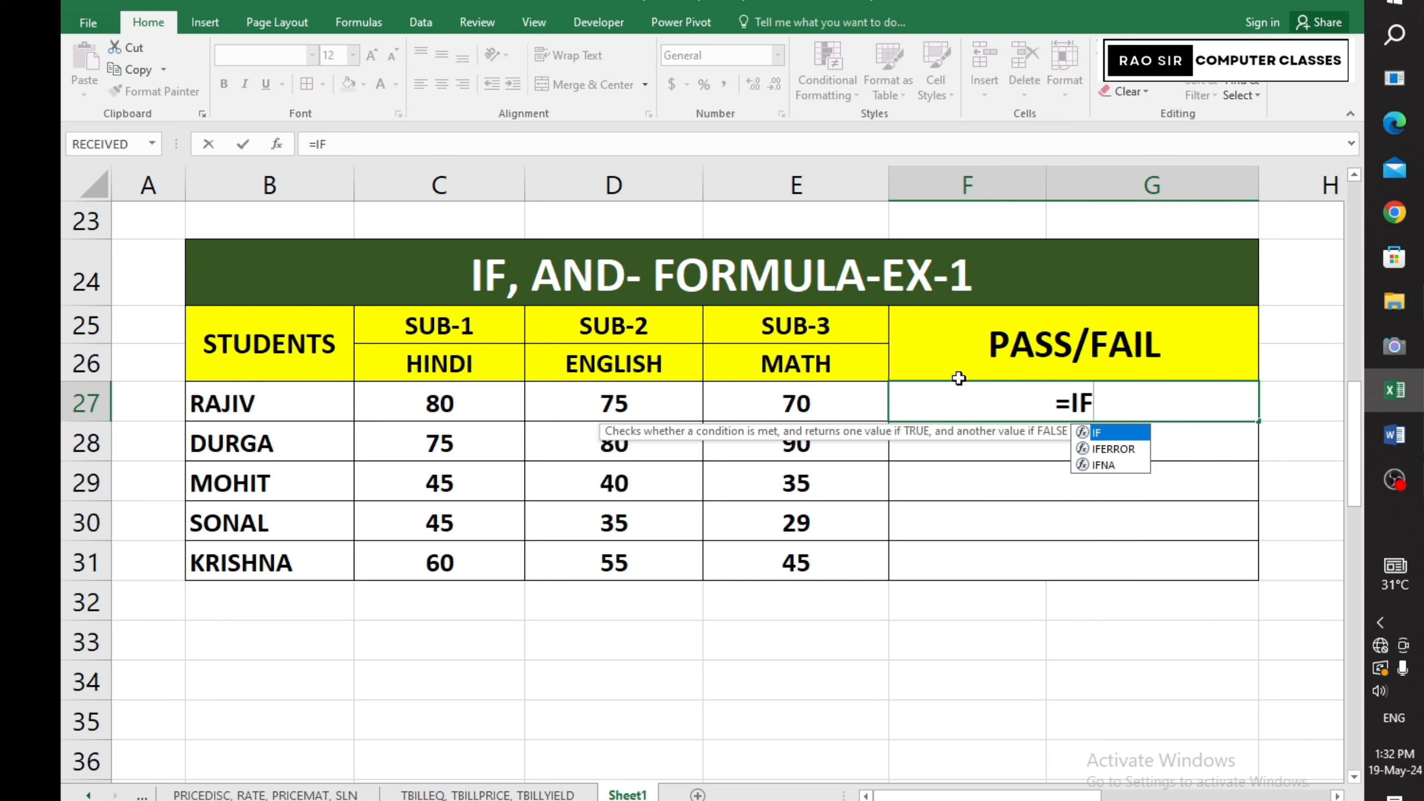
pyautogui.write('(')
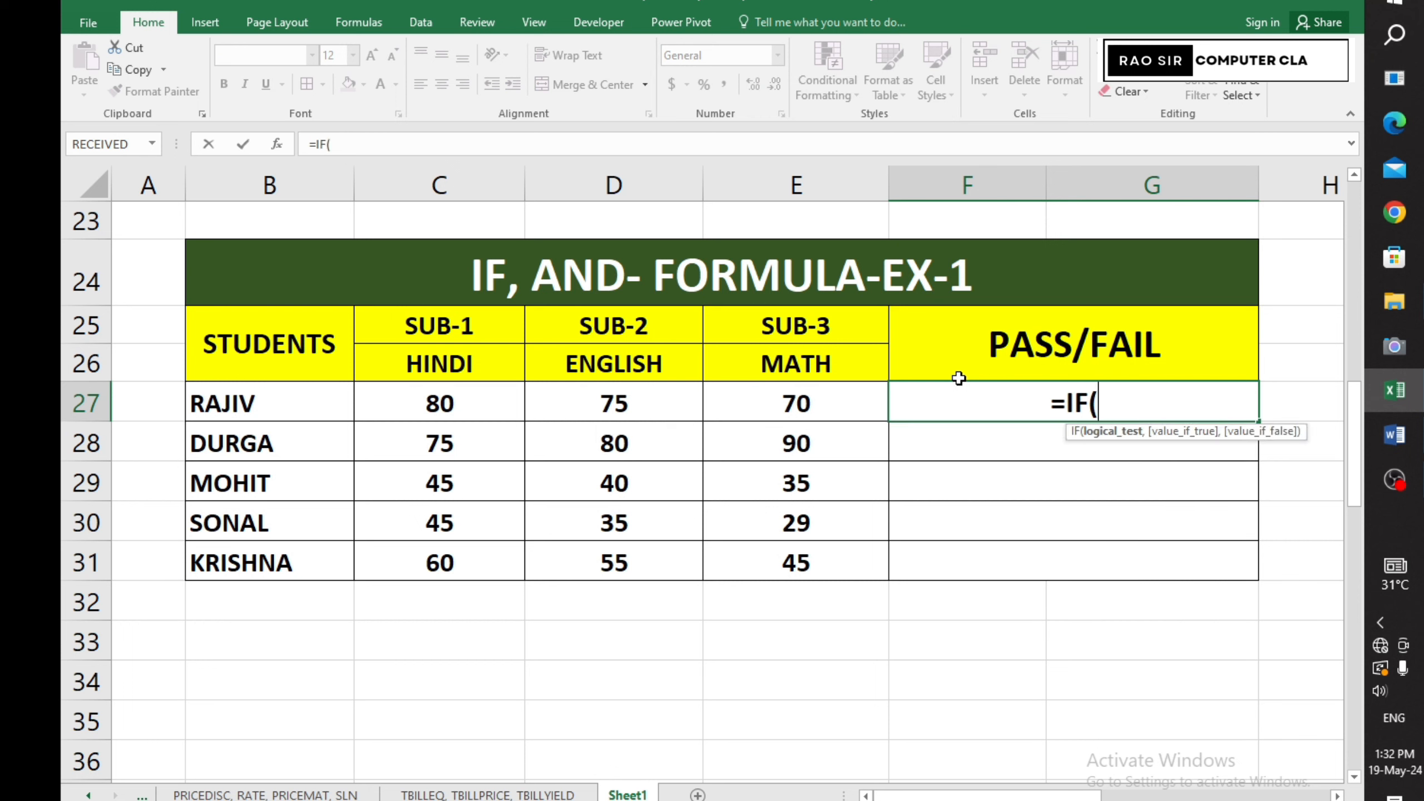
pyautogui.write('A')
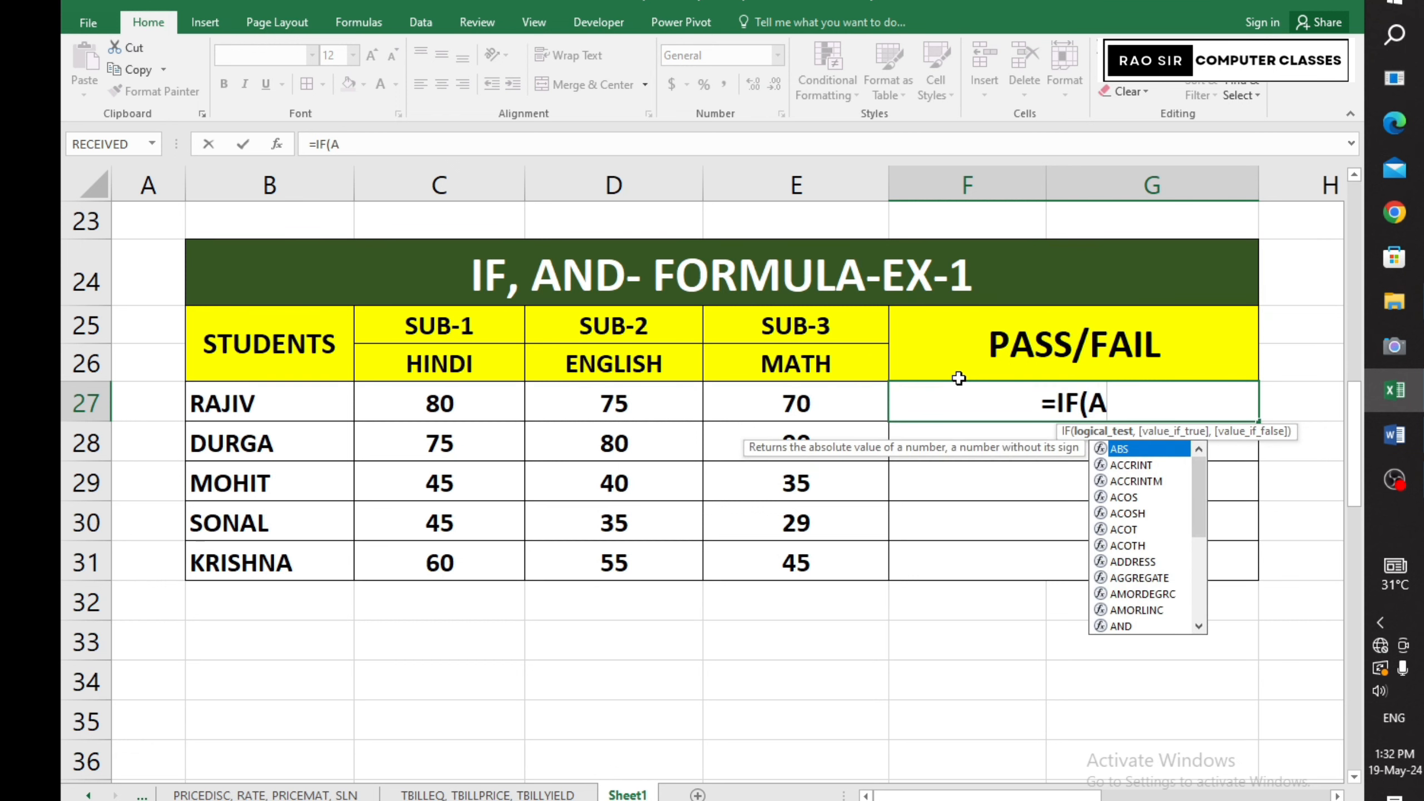
pyautogui.write('ND')
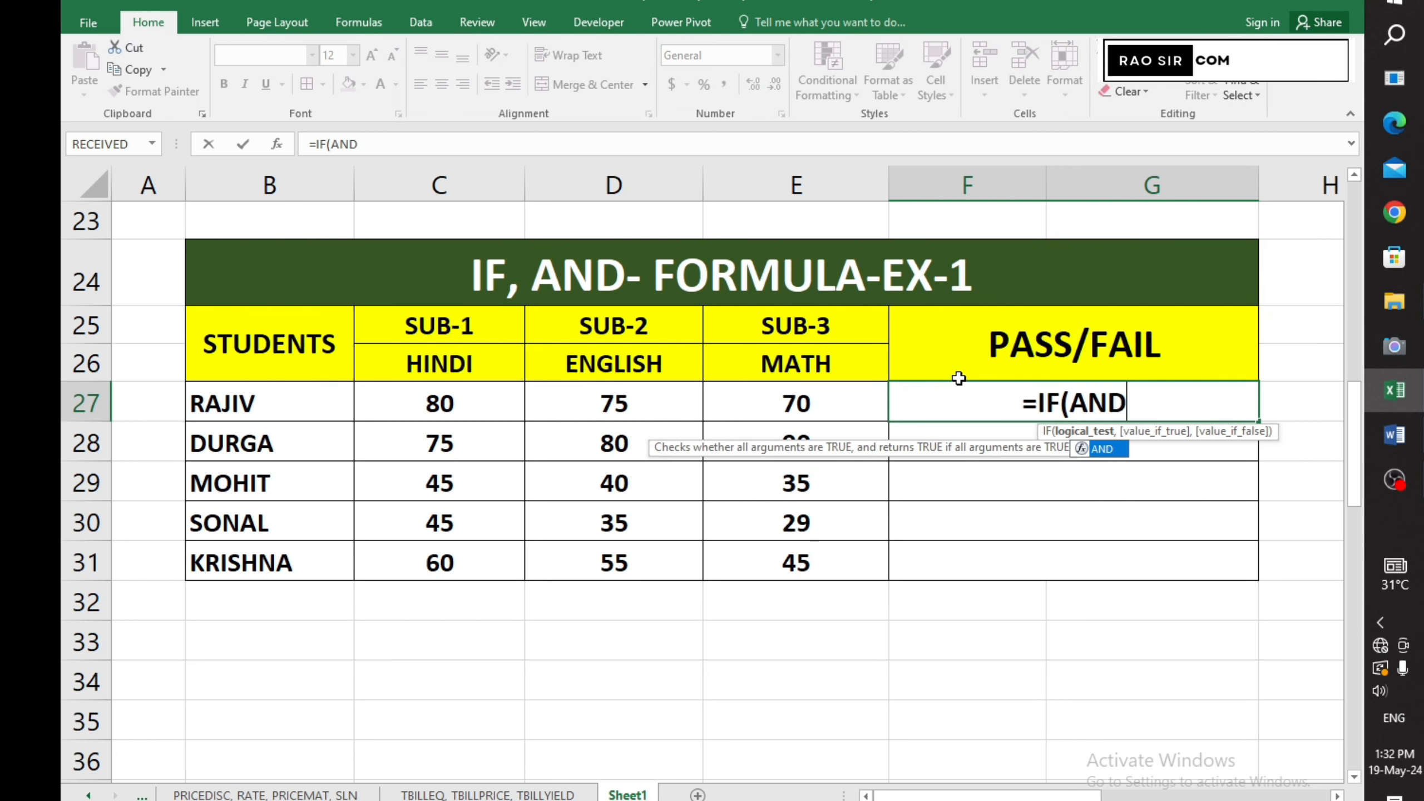
pyautogui.write('(')
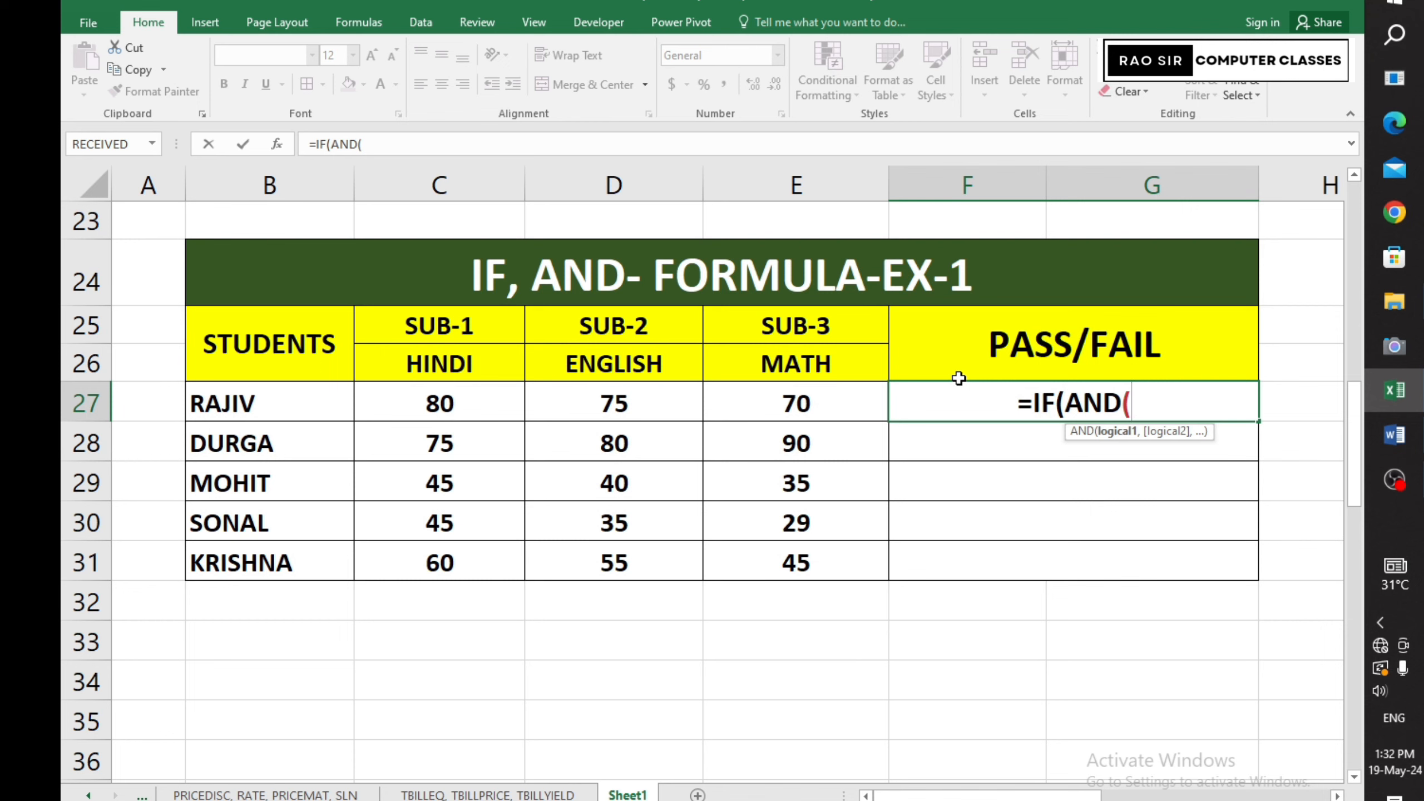
pyautogui.click(464, 410)
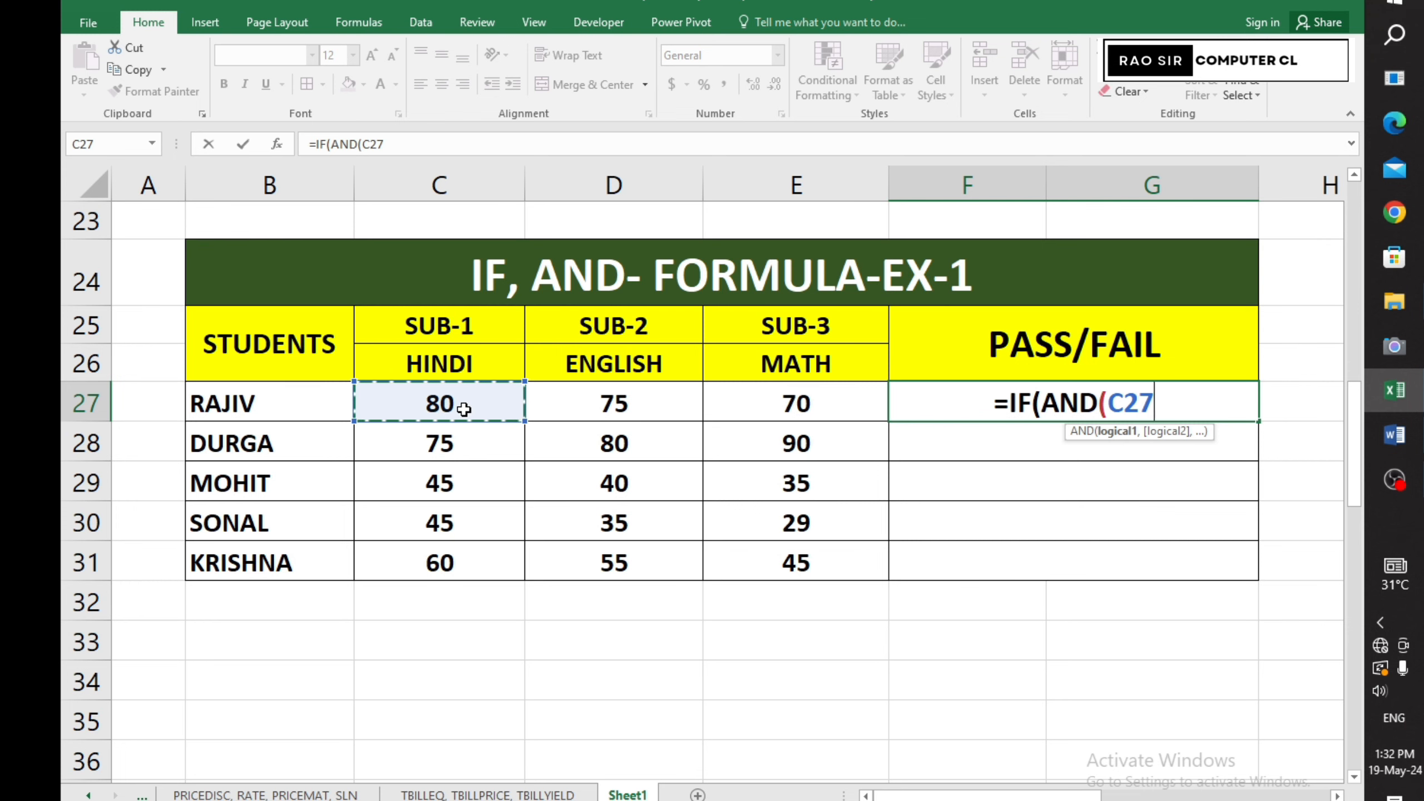
pyautogui.write('>')
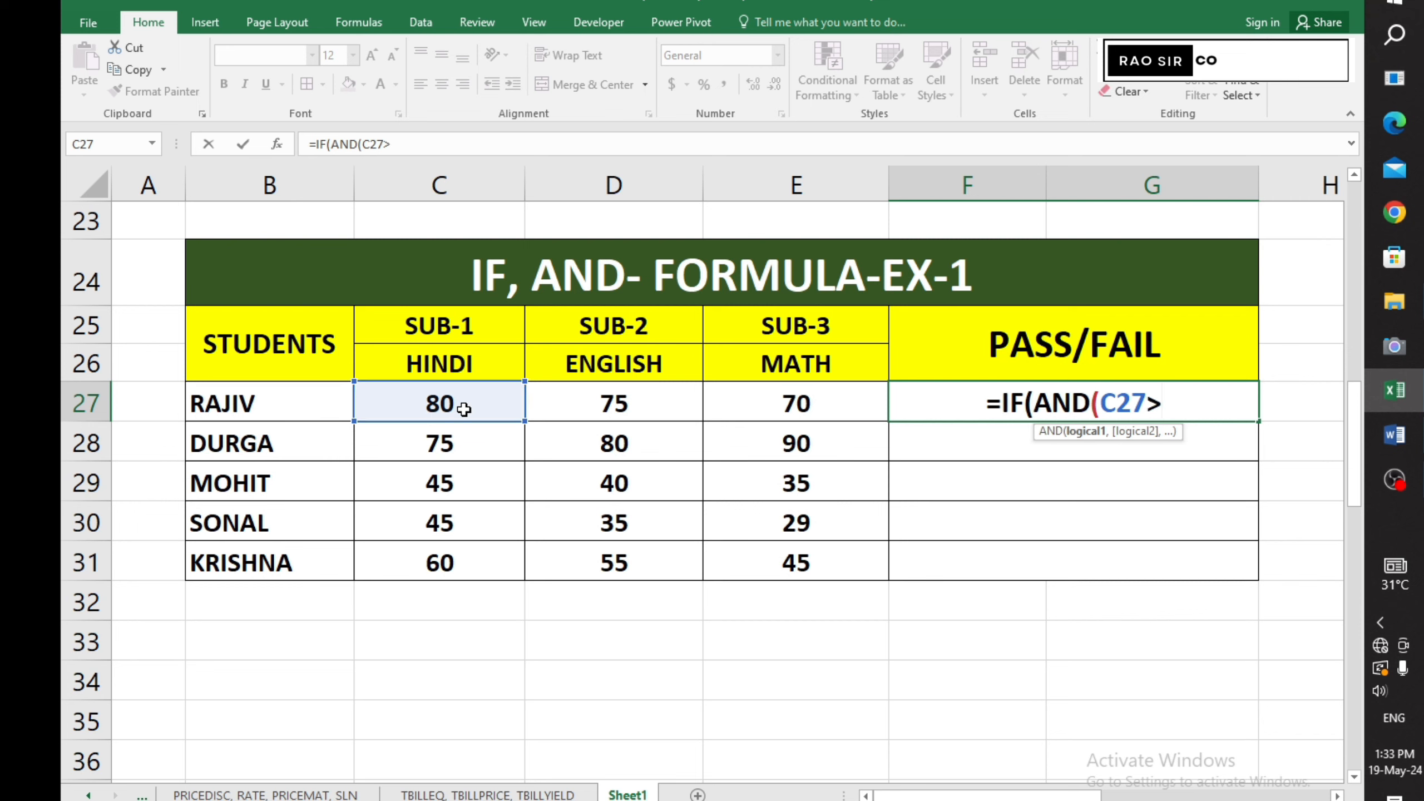
pyautogui.write('=40')
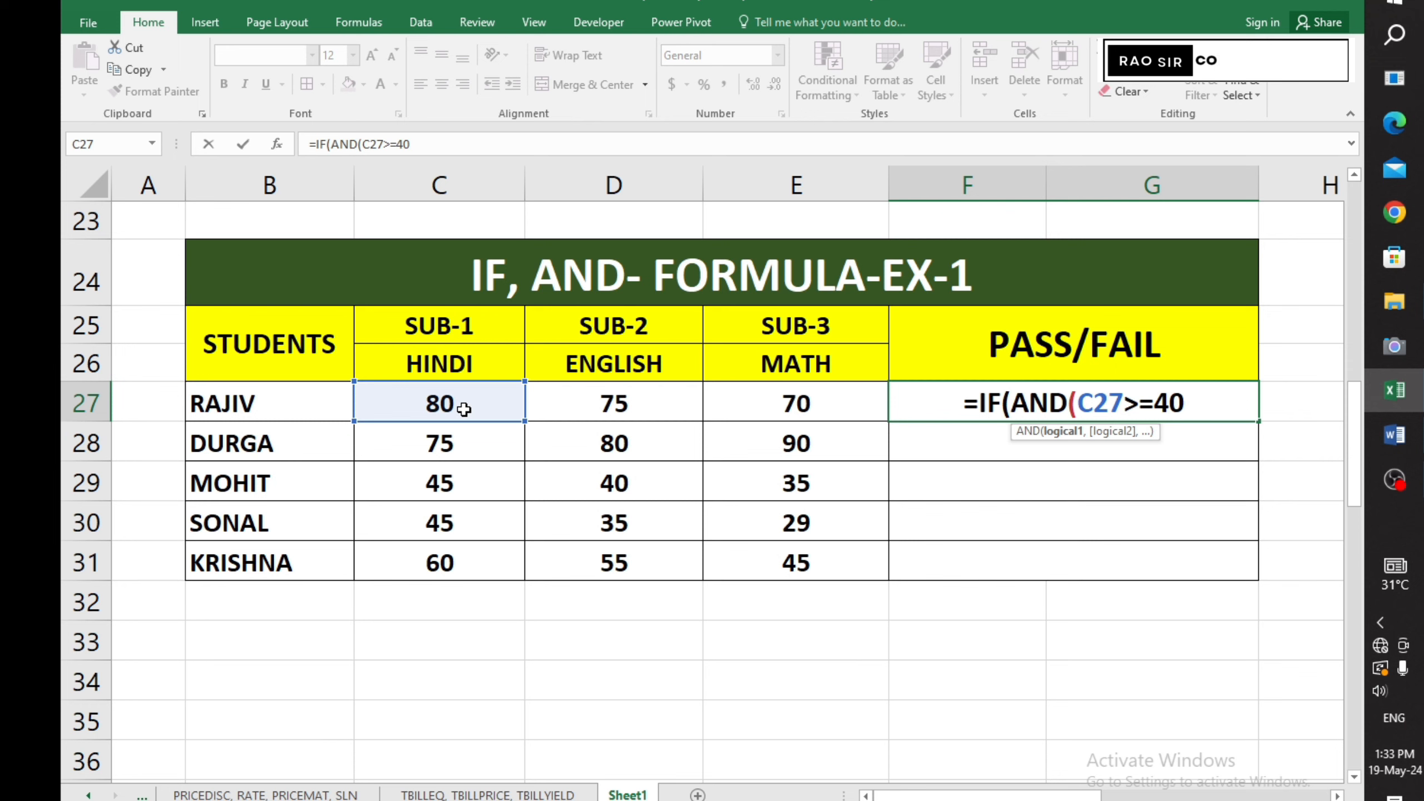
pyautogui.write(',')
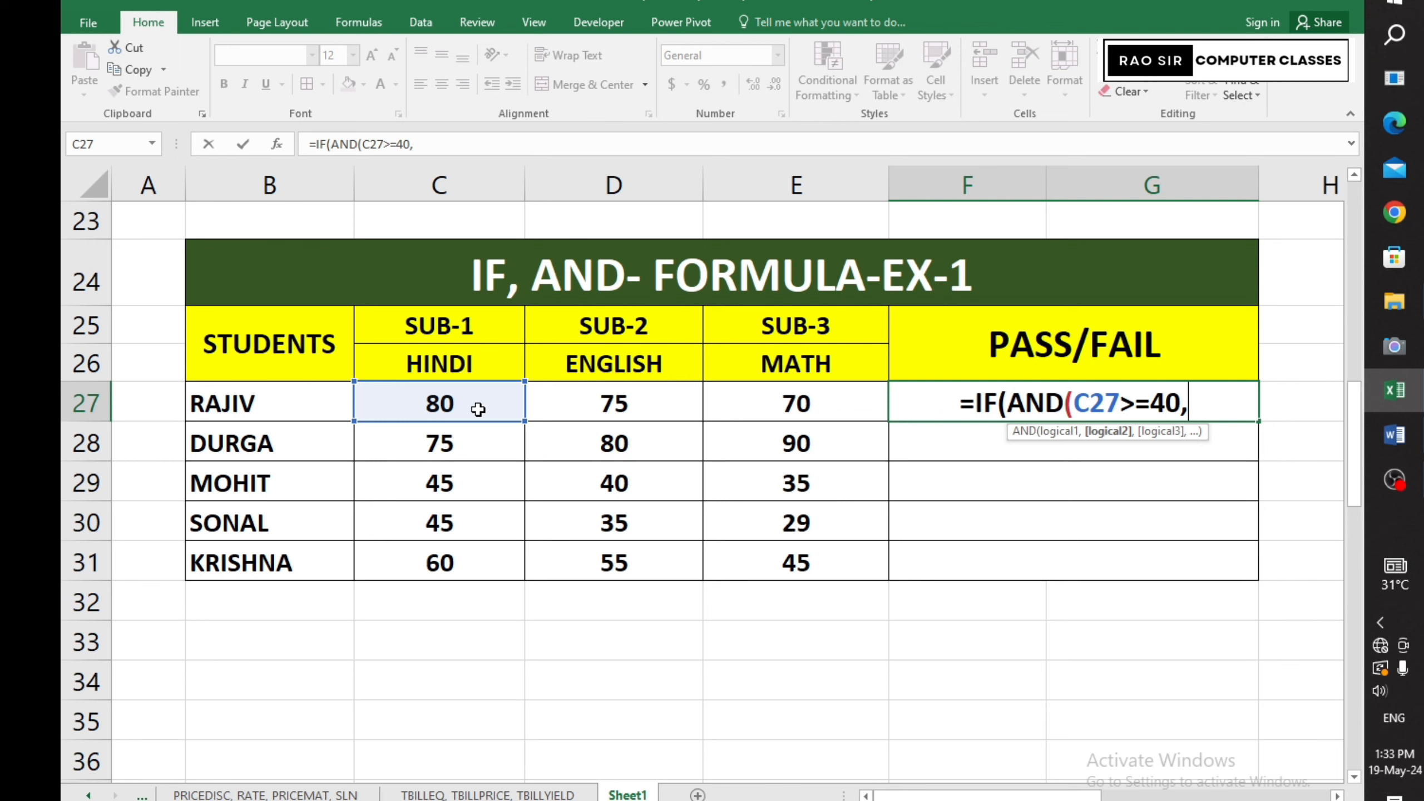
# - Add the conditions D27>=40 and E27>=40 to the AND function and close its parenthesis
pyautogui.click(600, 412)
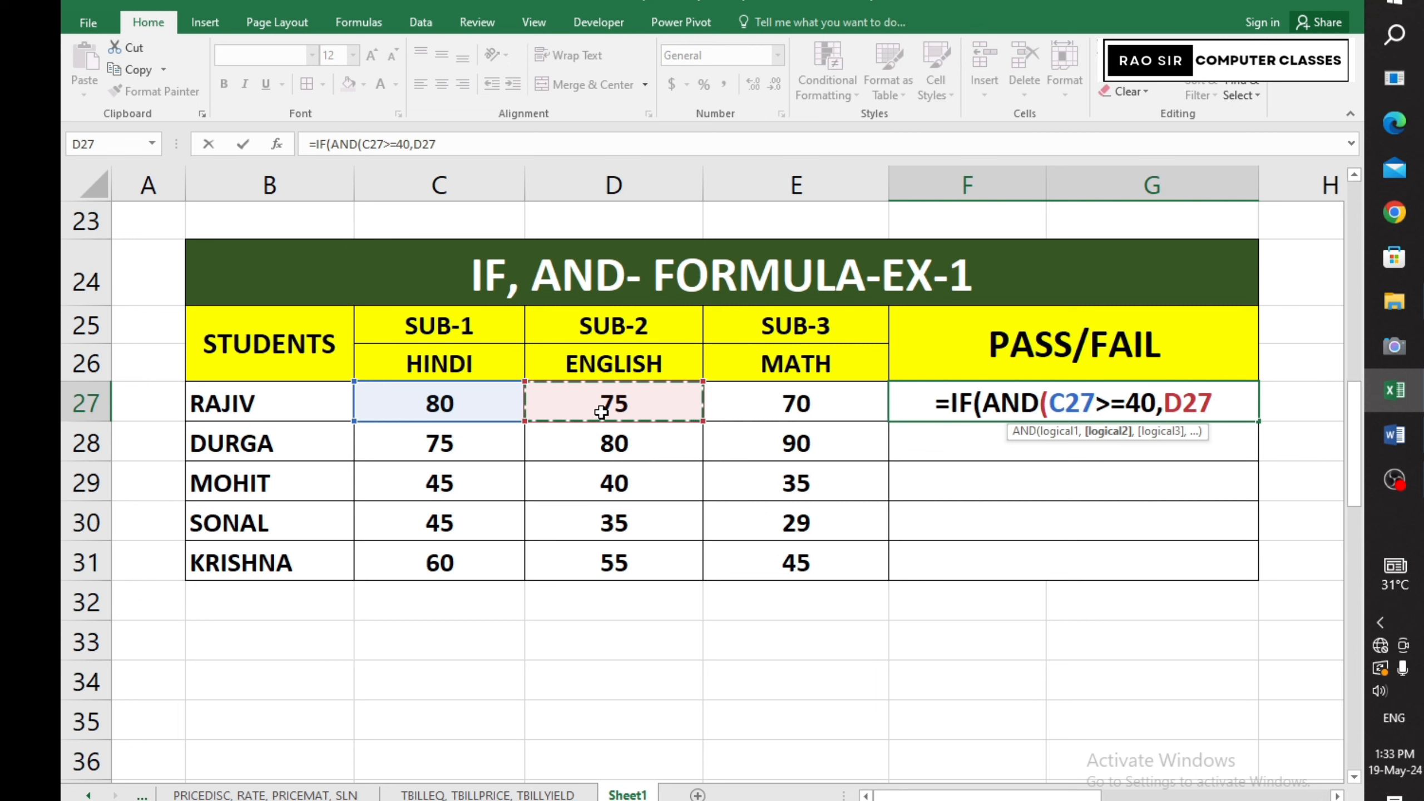
pyautogui.write('>')
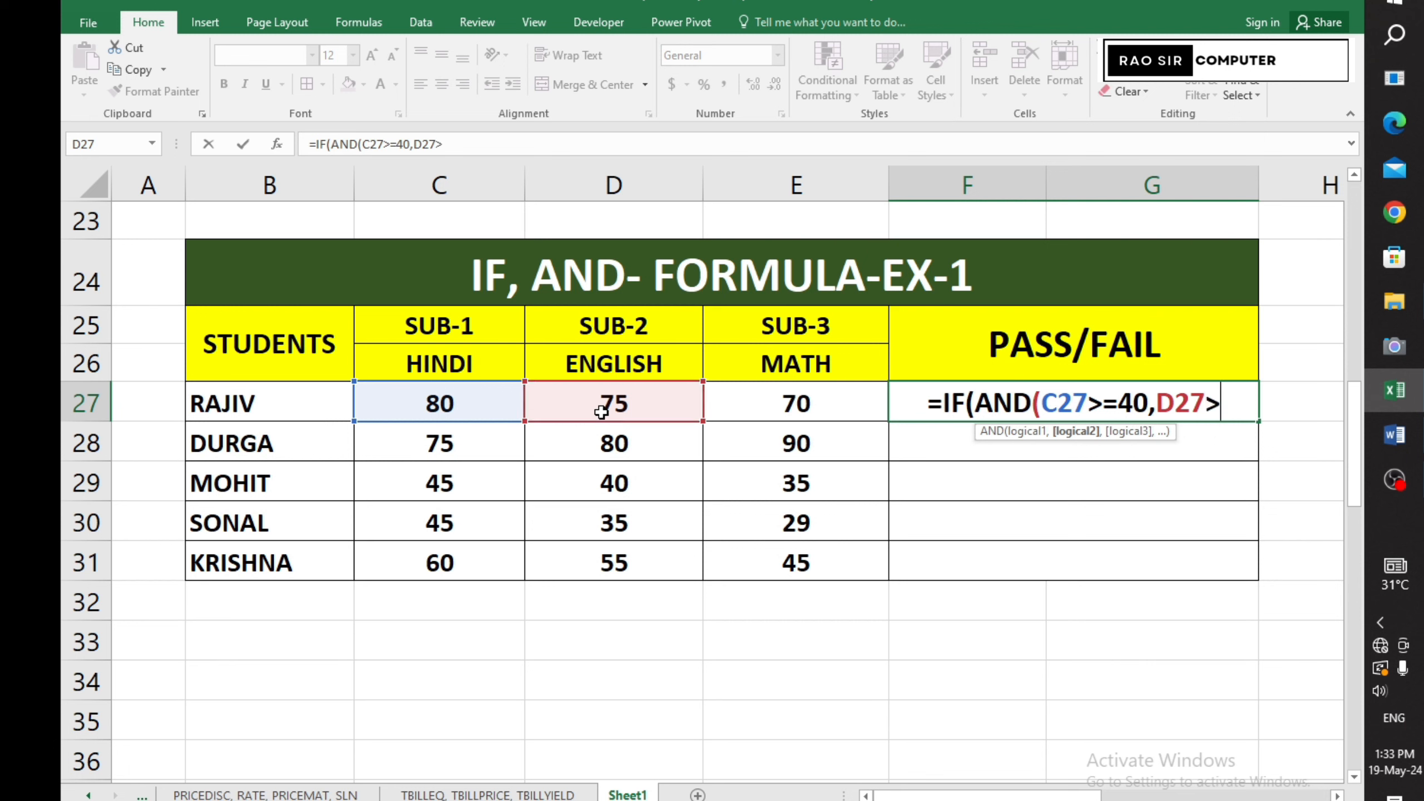
pyautogui.write('=')
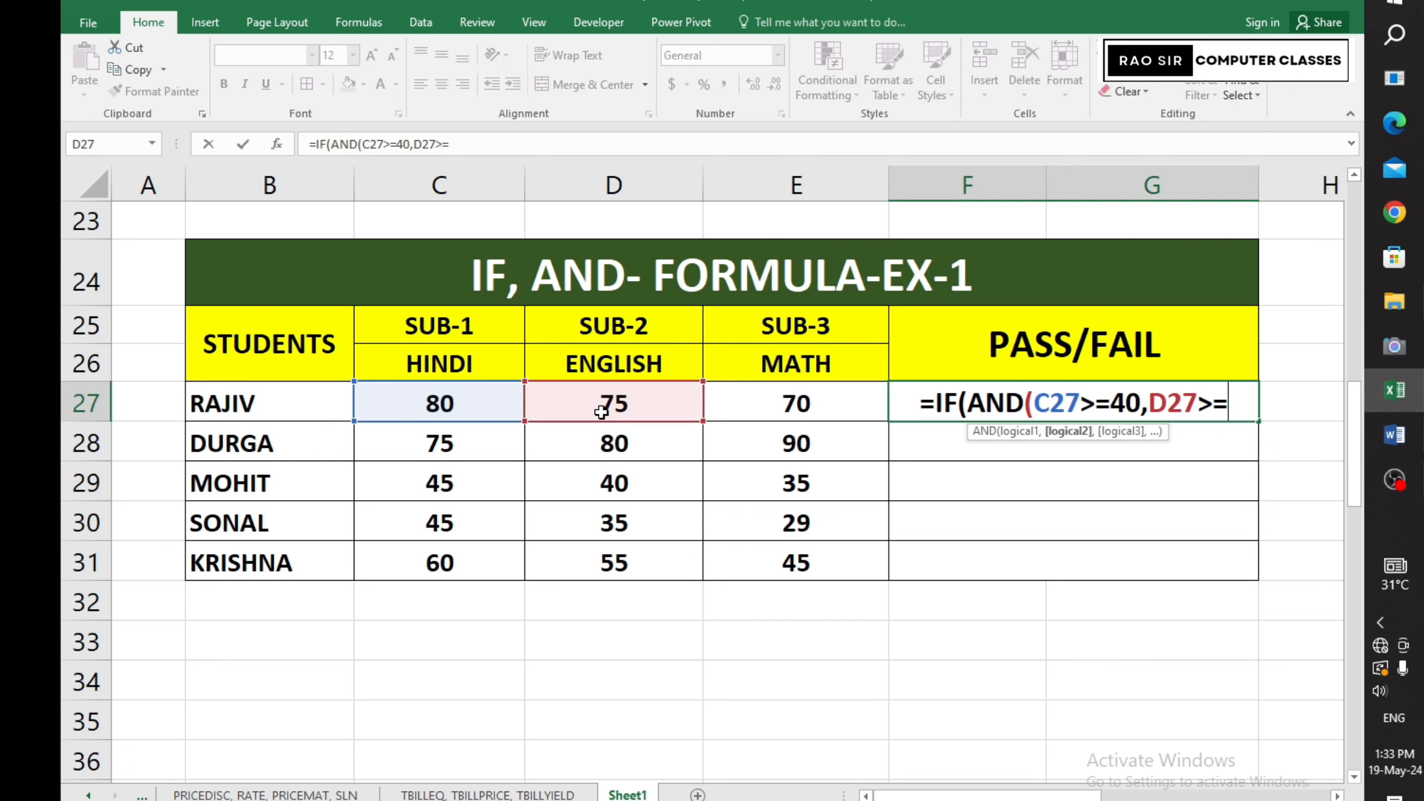
pyautogui.write('40')
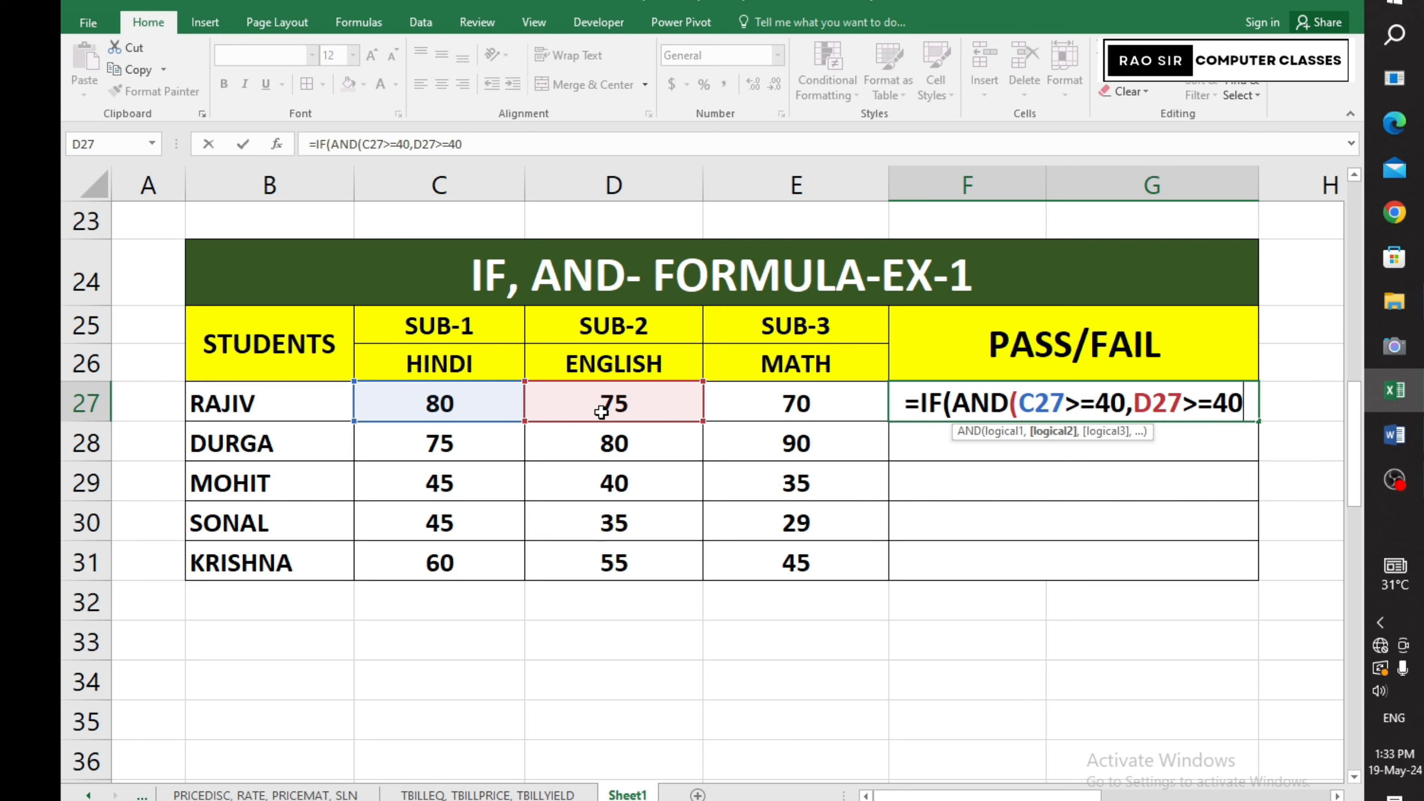
pyautogui.write(',')
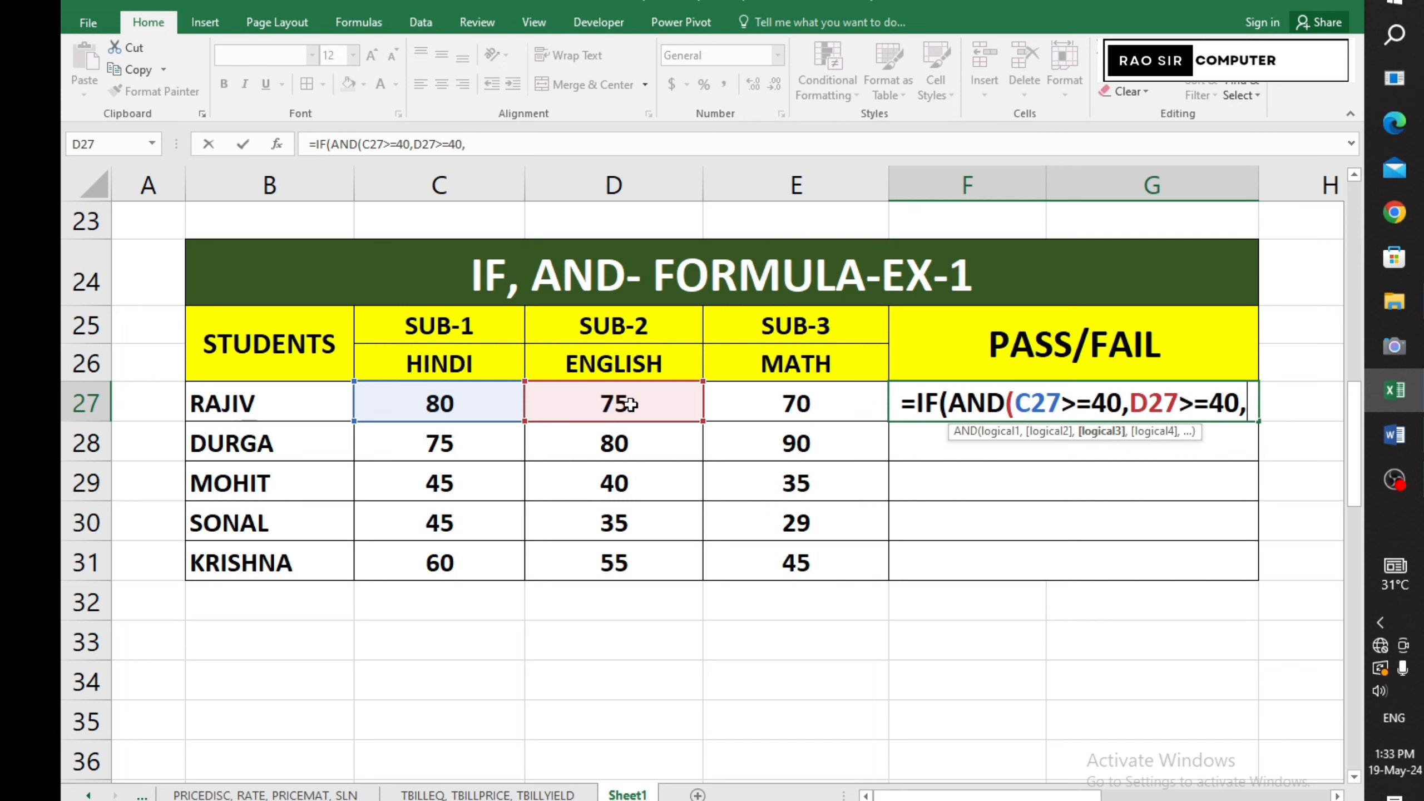
pyautogui.click(812, 406)
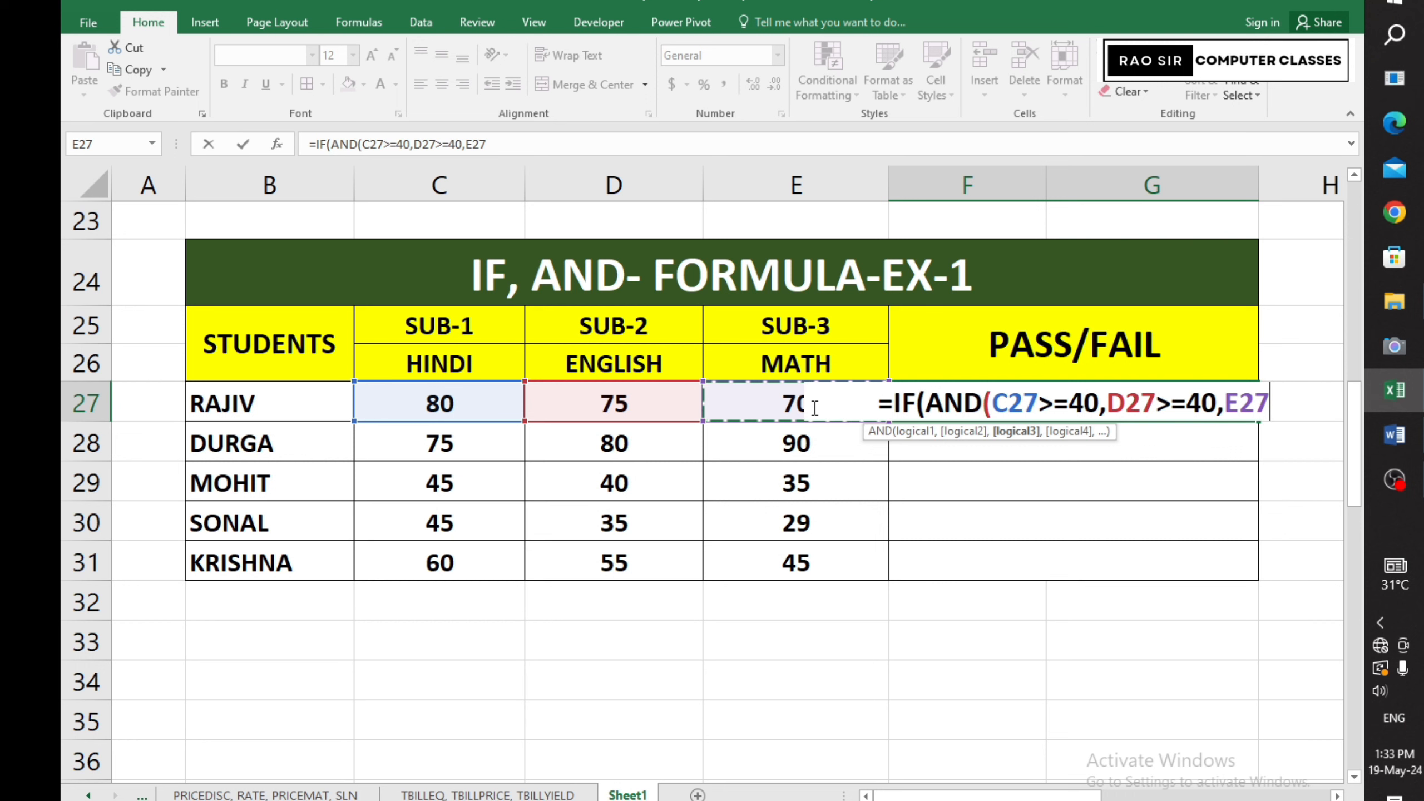
pyautogui.write('>')
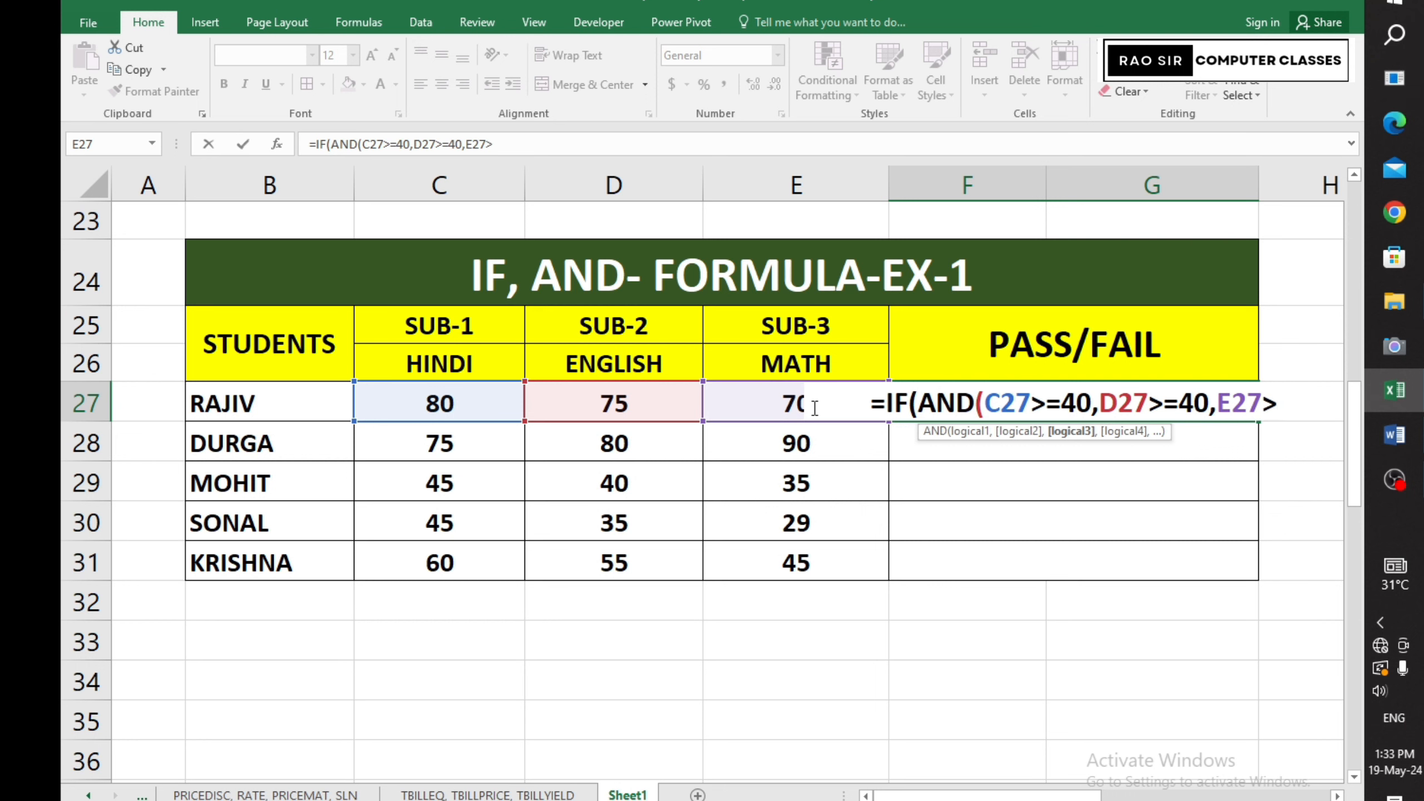
pyautogui.write('=40')
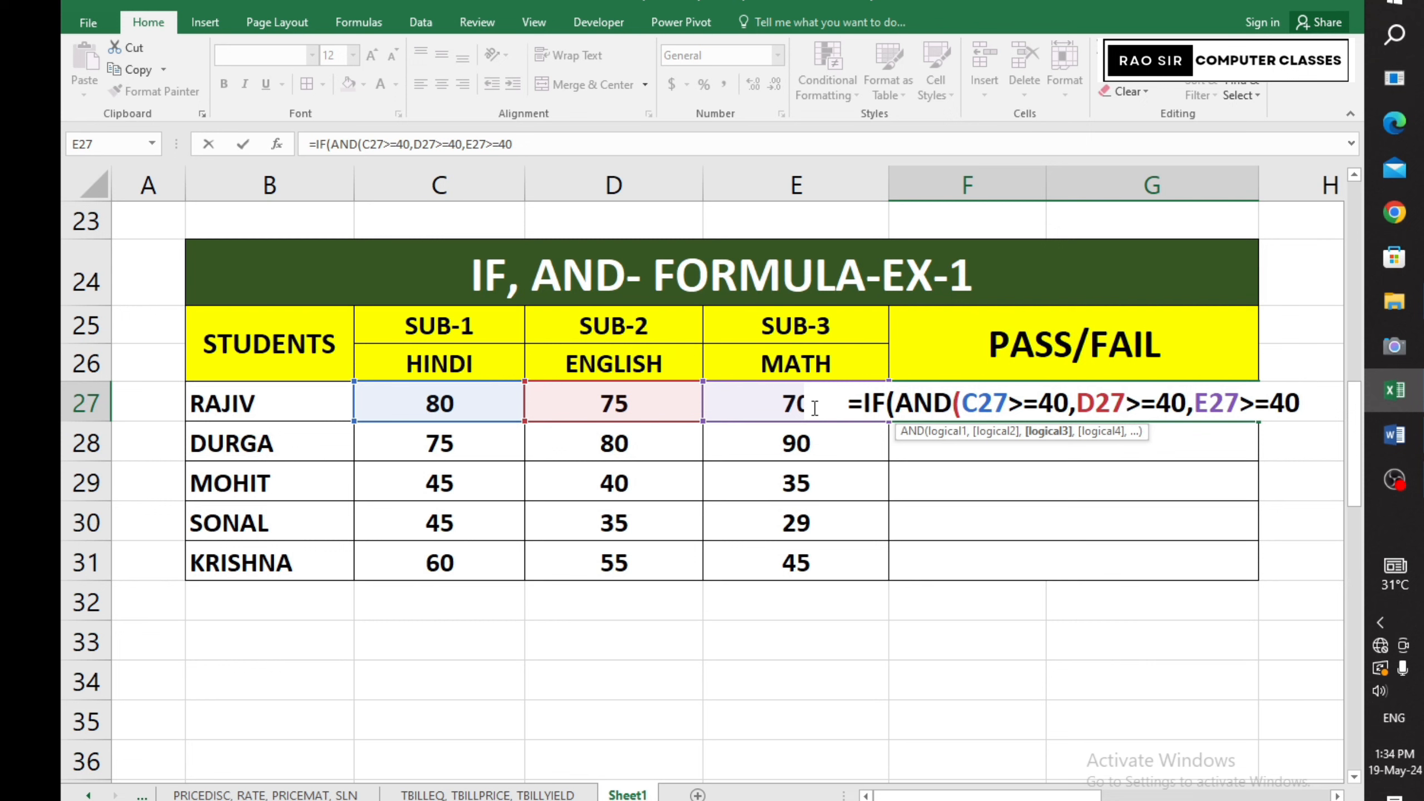
pyautogui.write(')')
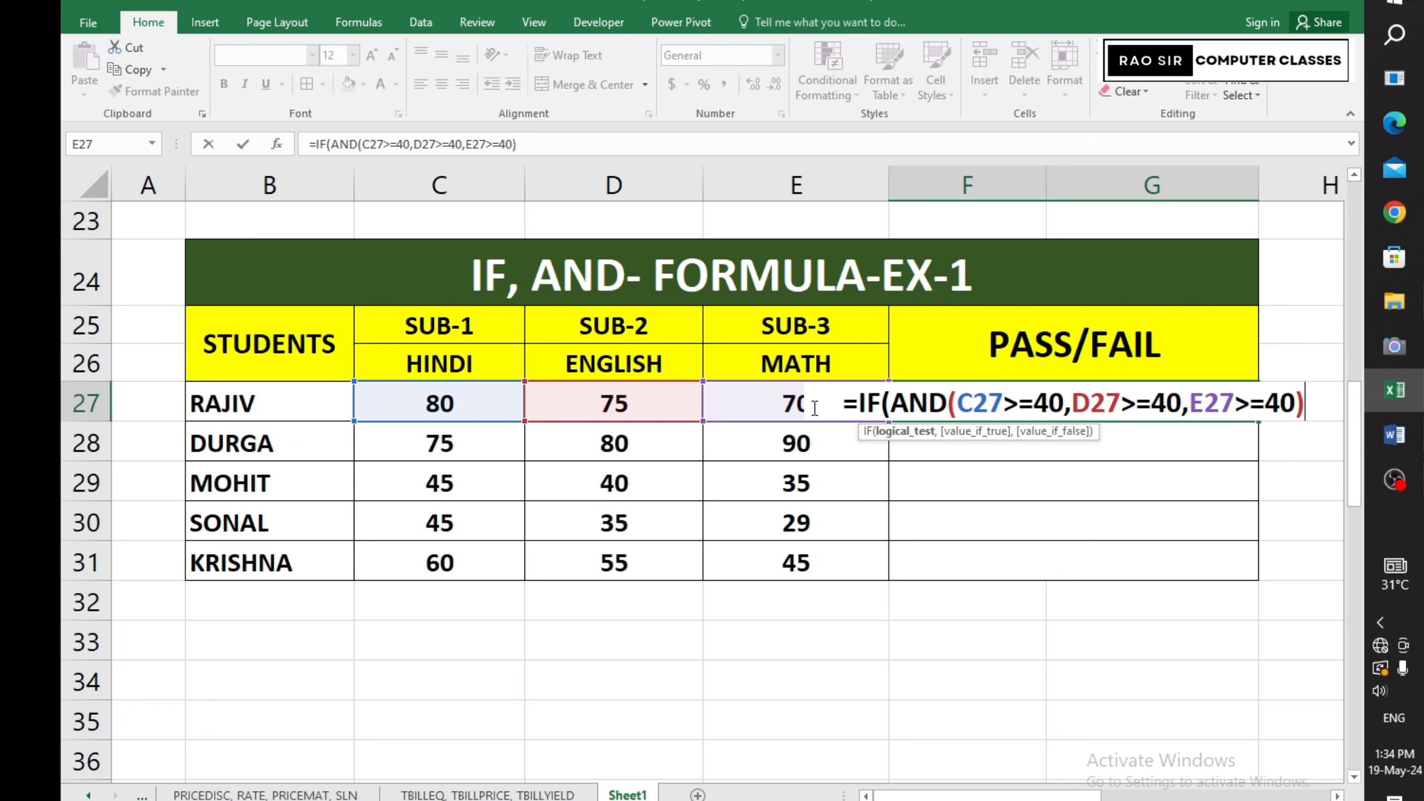
# - Complete the IF formula with "PASS" as the true value and "FAIL" as the false value, and enter it
pyautogui.write(',')
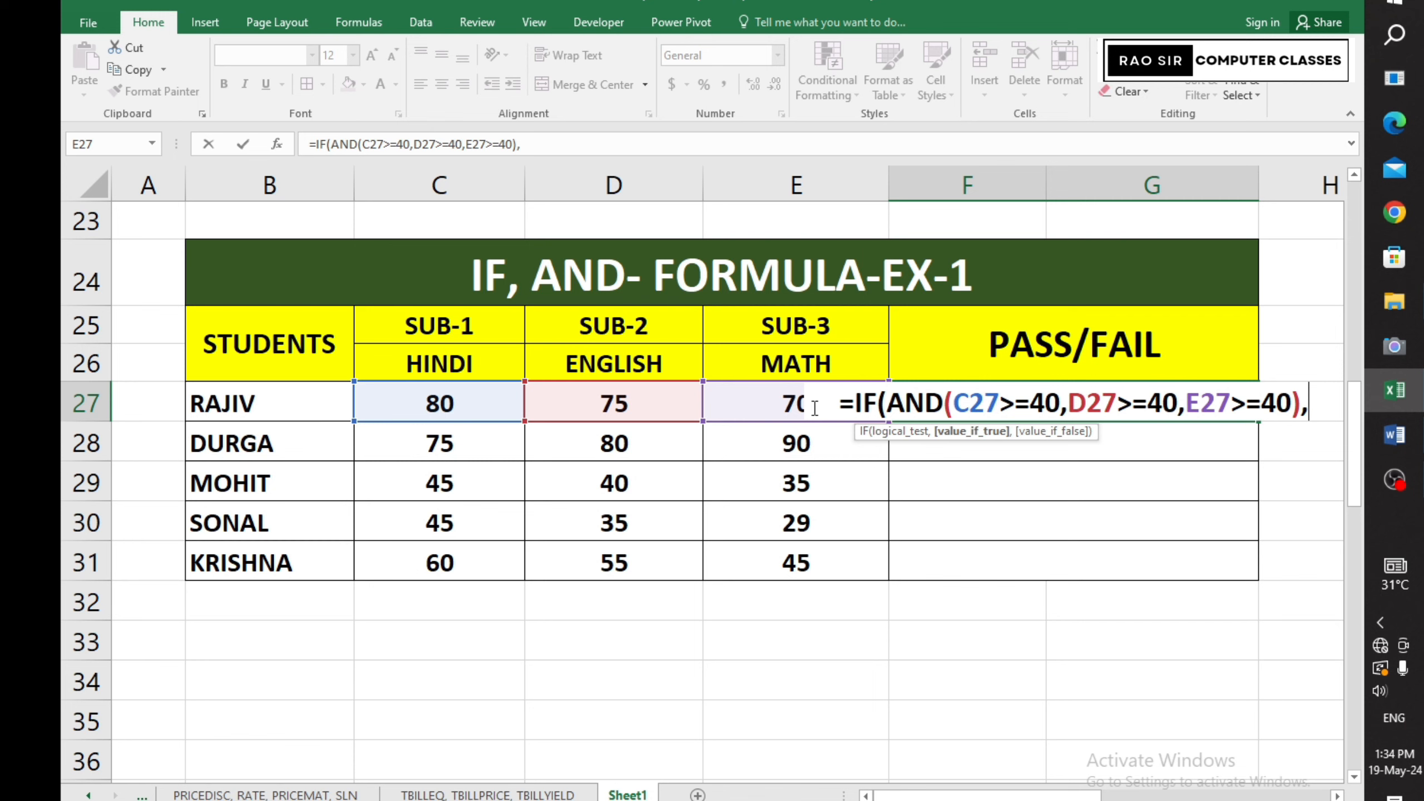
pyautogui.write('"')
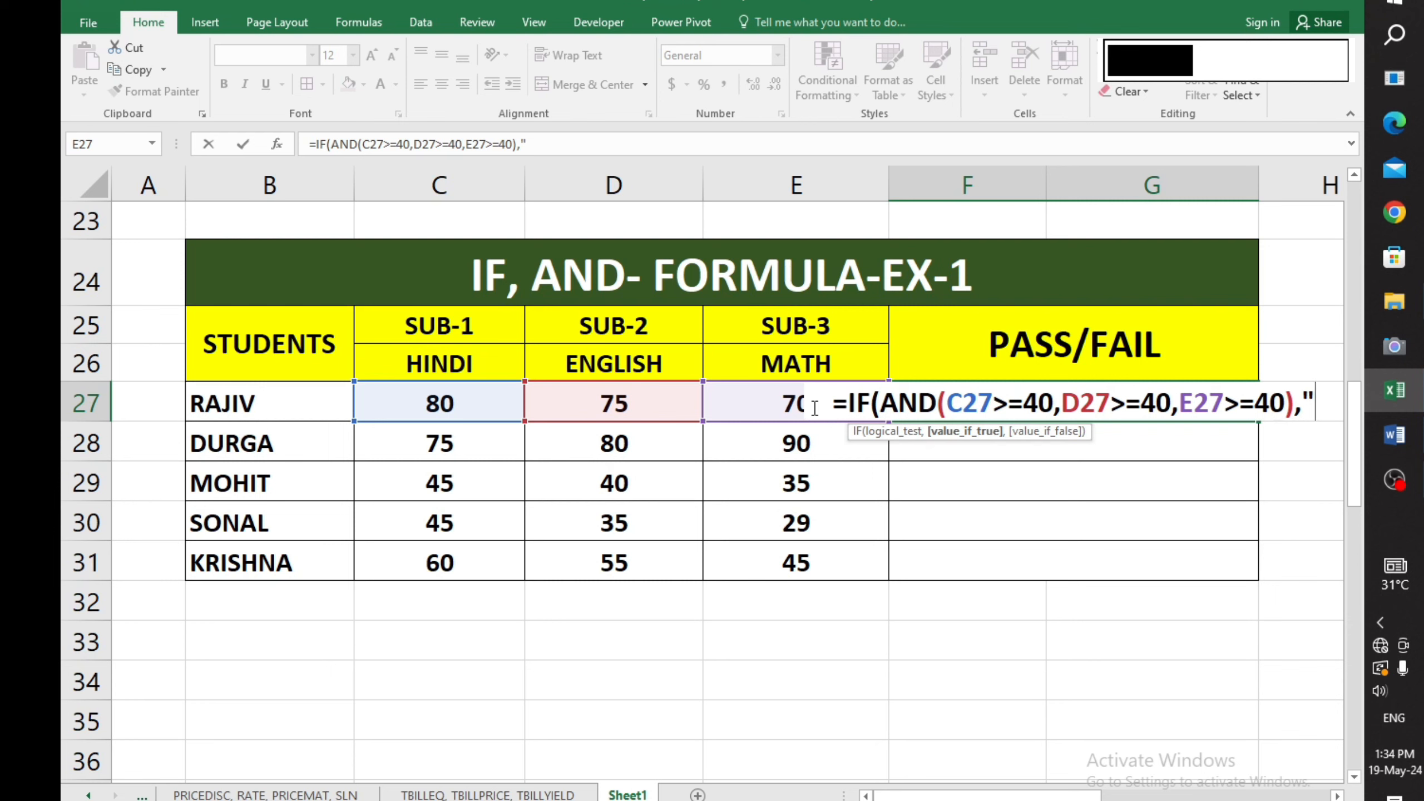
pyautogui.write('PASS')
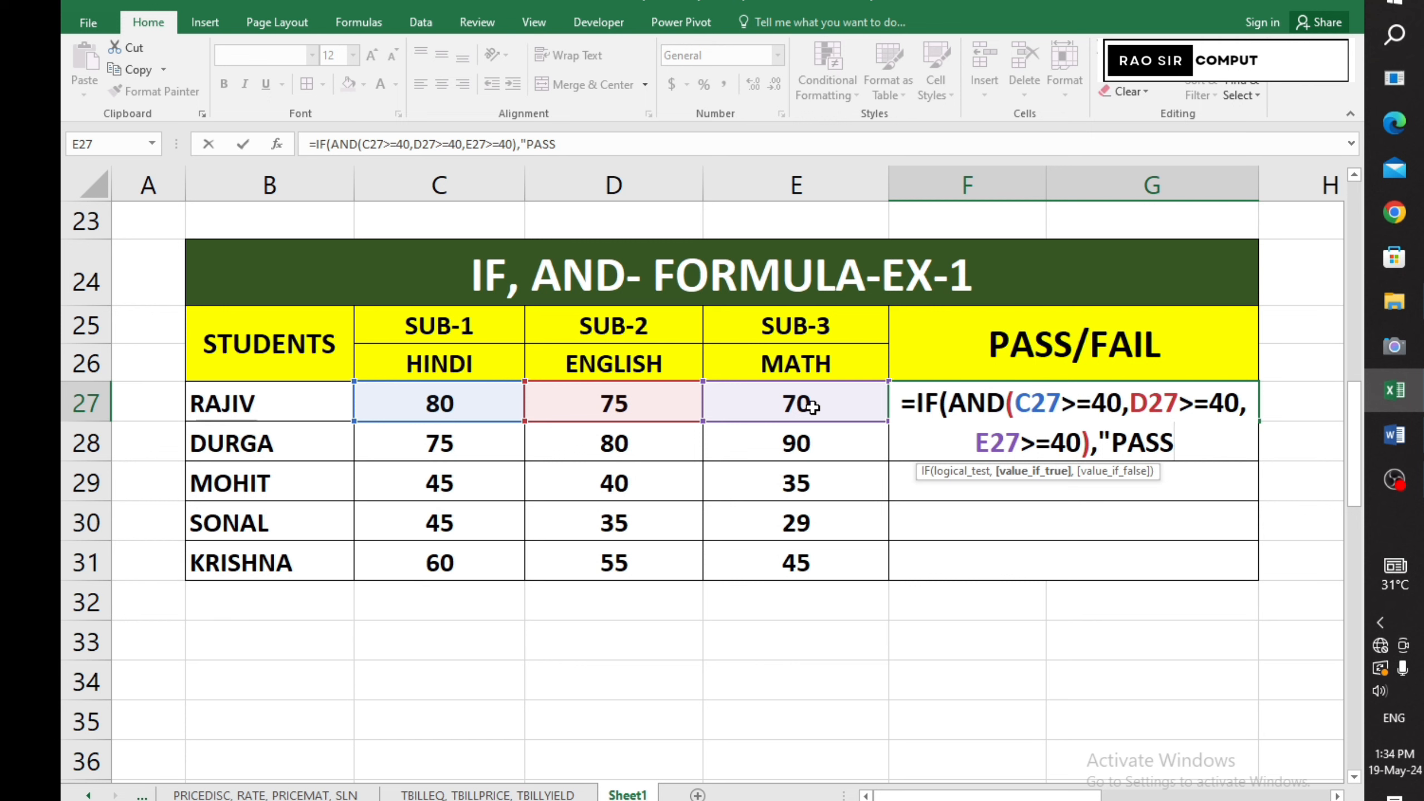
pyautogui.write('"')
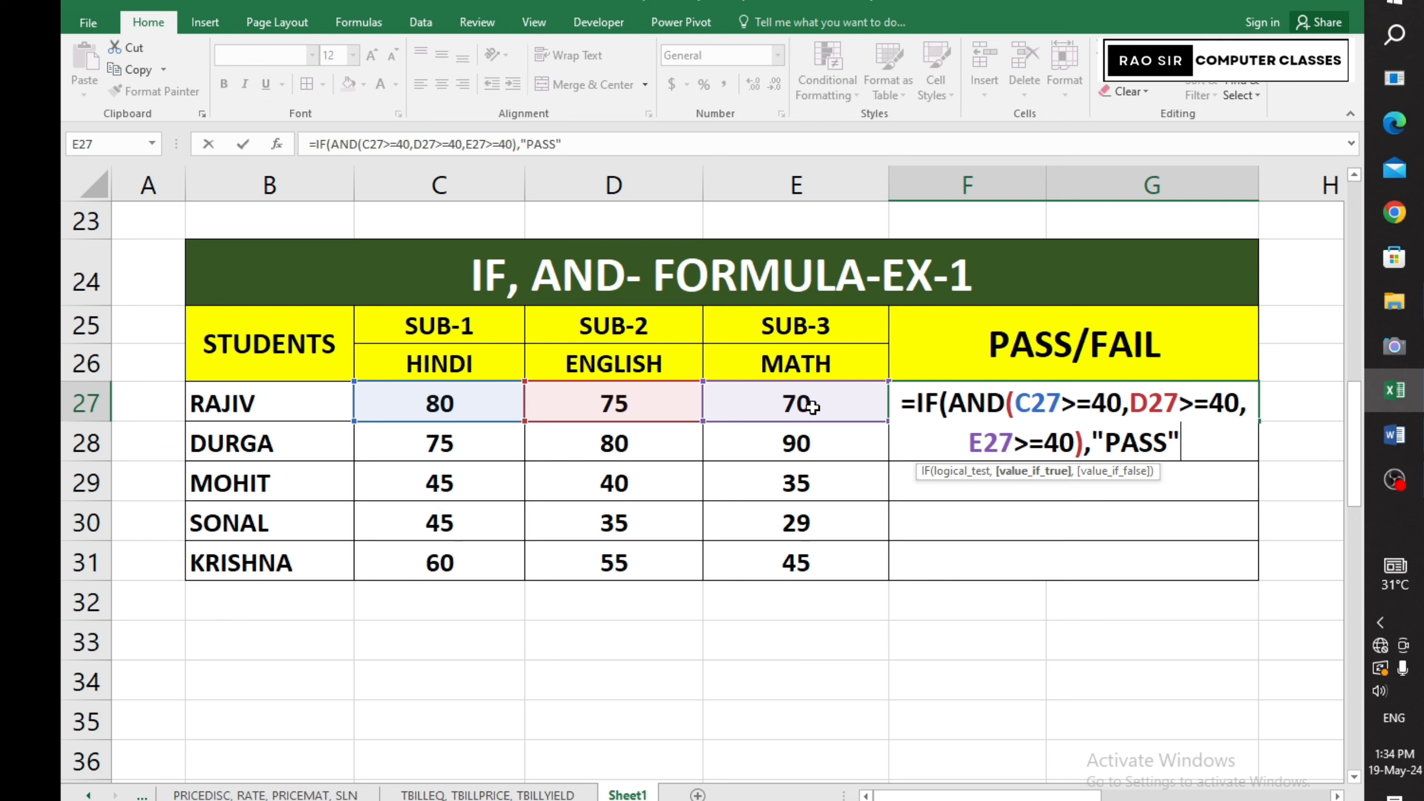
pyautogui.write(',')
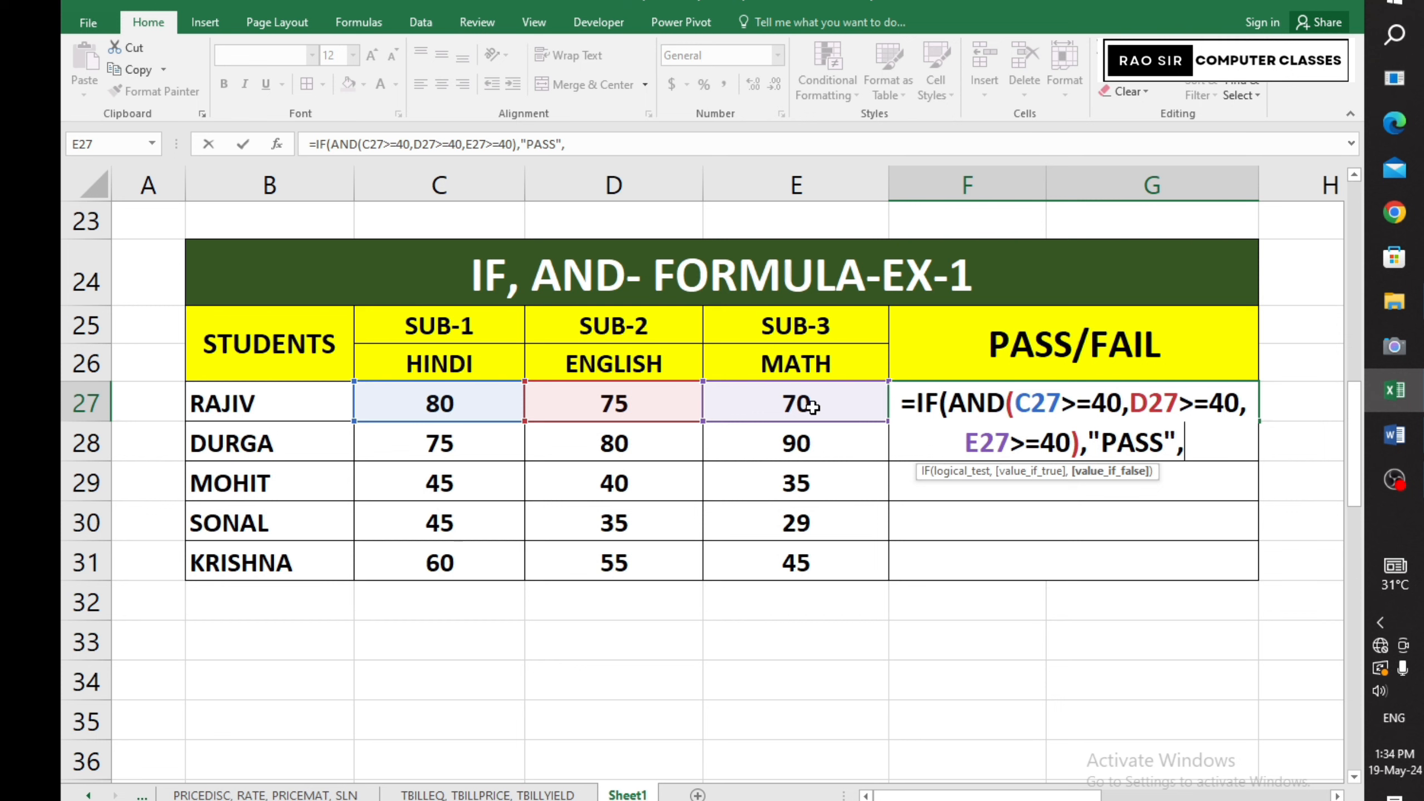
pyautogui.write('"')
pyautogui.write('F')
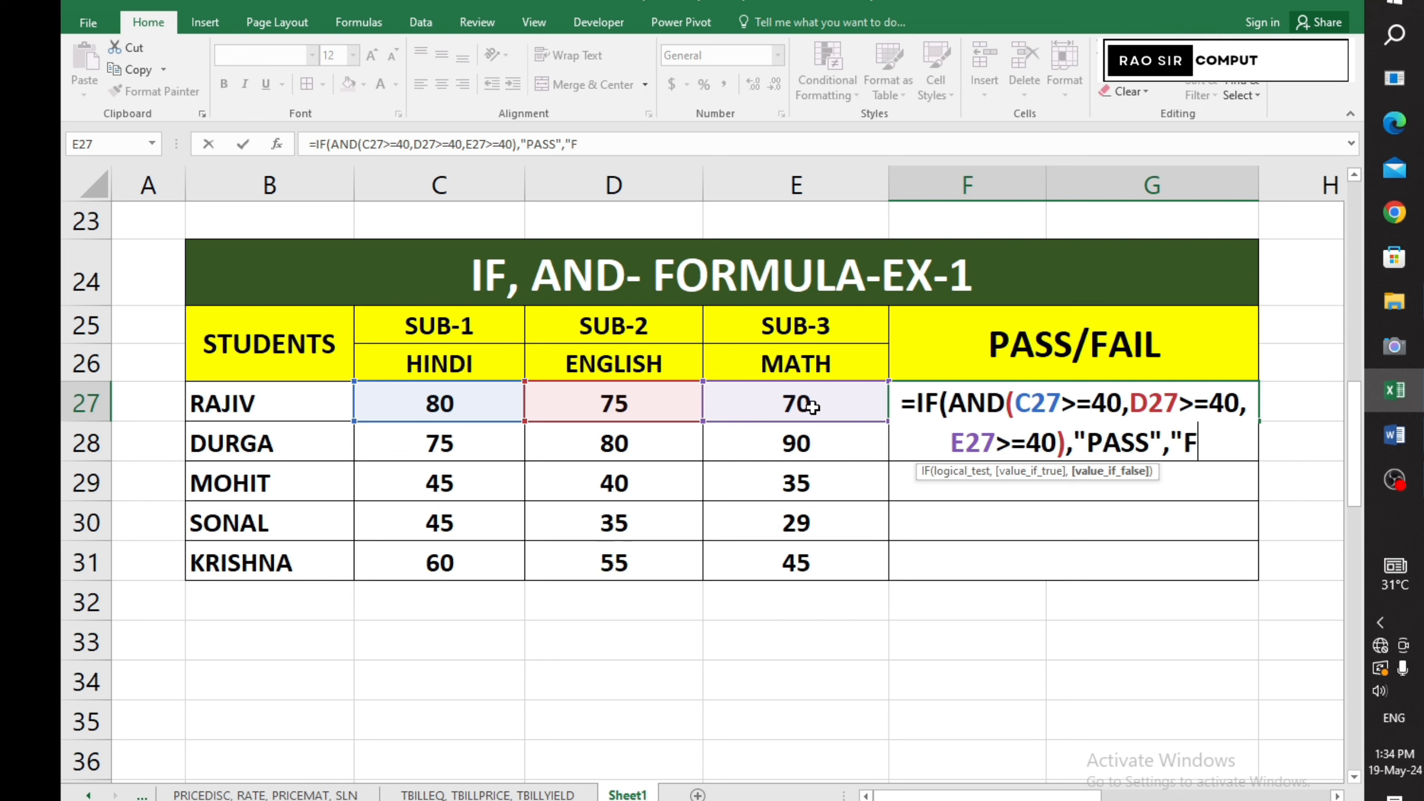
pyautogui.write('AIL')
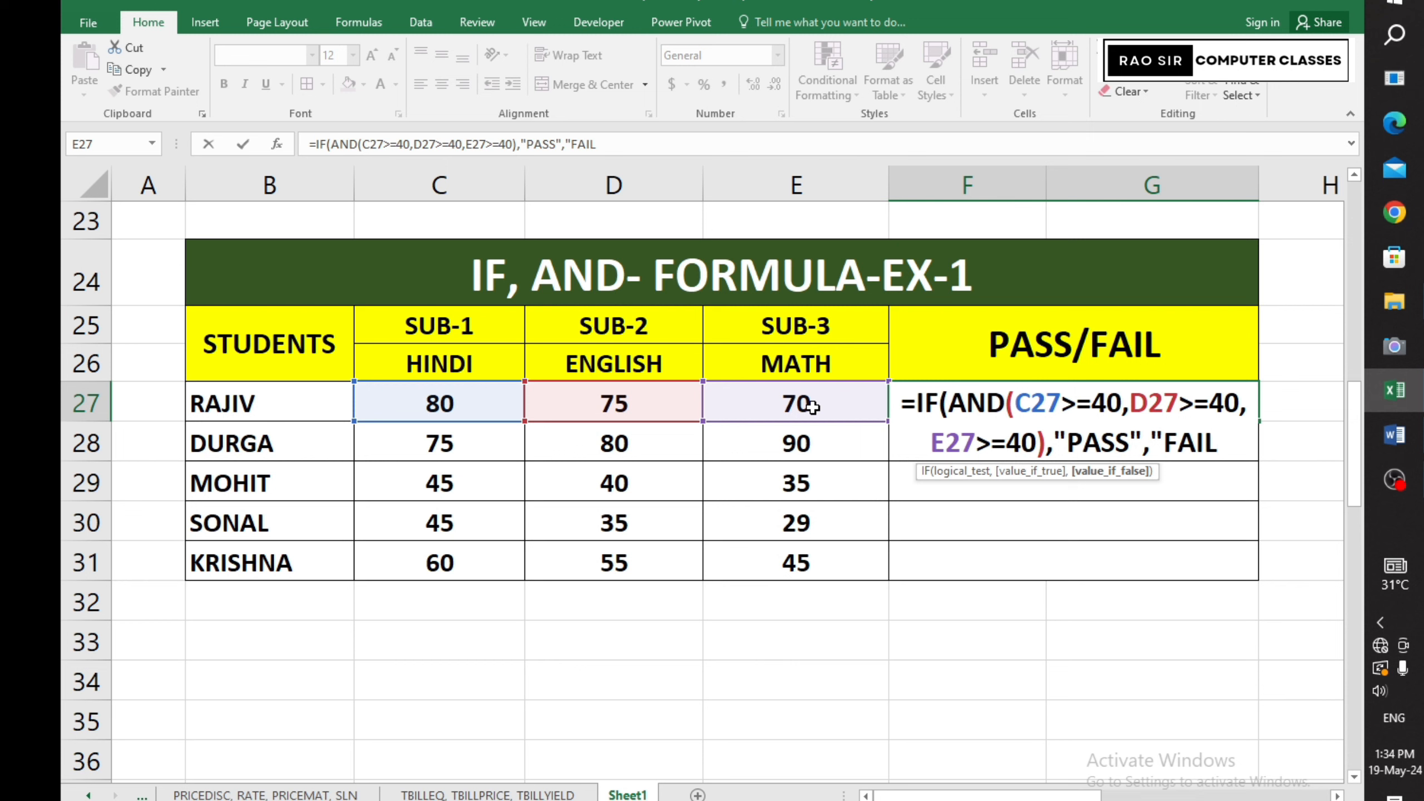
pyautogui.write('")')
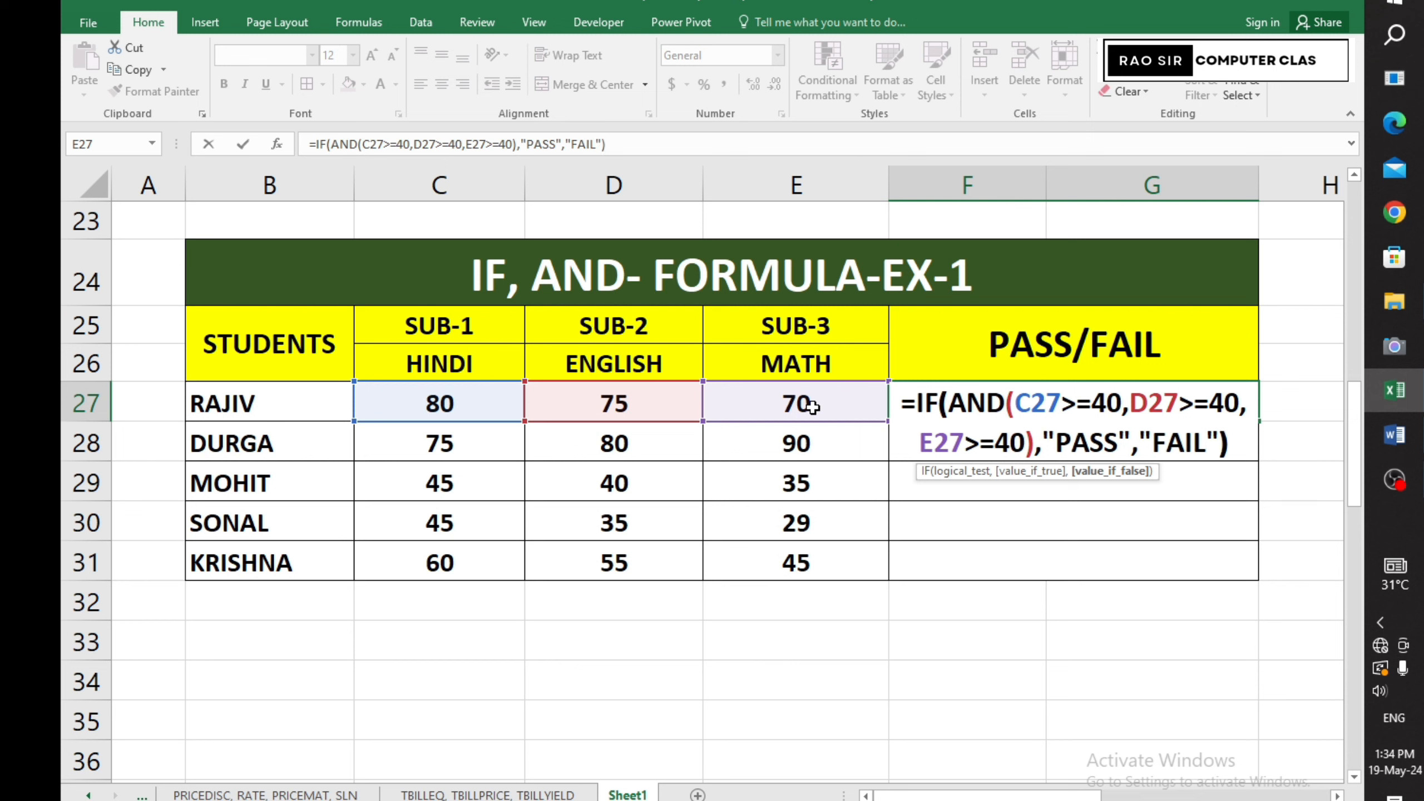
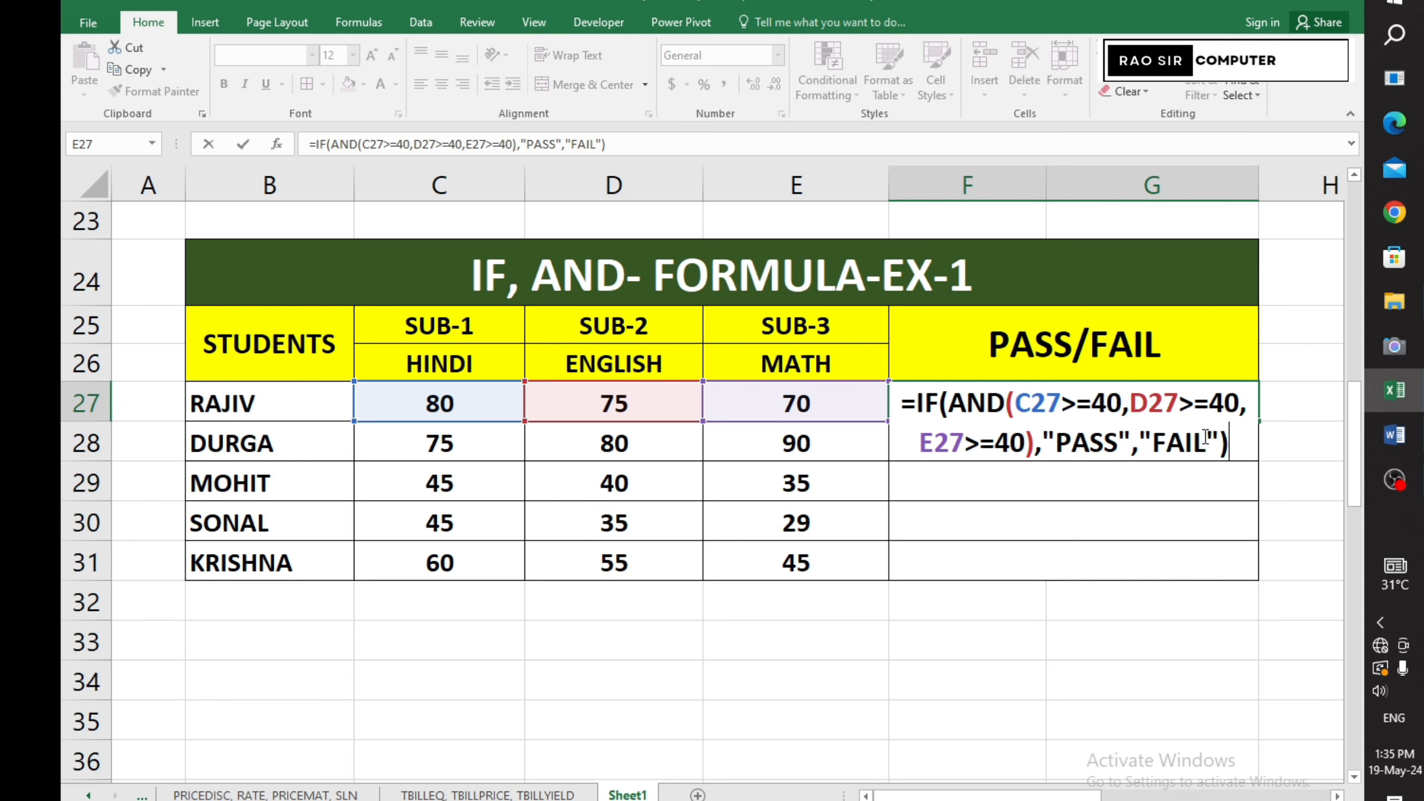
pyautogui.press('Return')
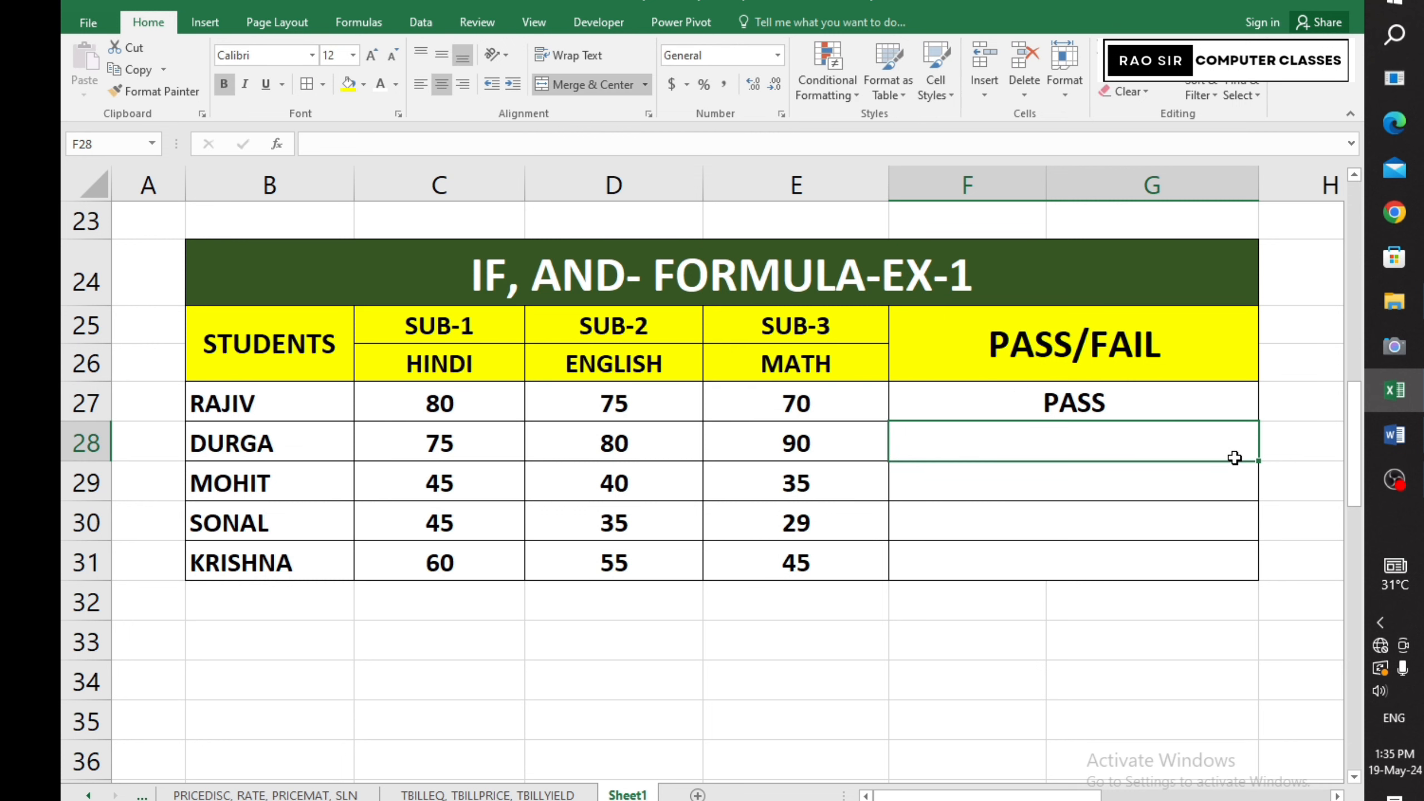
# - Copy the PASS/FAIL formula from F27 down to row 29 and check the three subject marks in row 29
pyautogui.click(1163, 405)
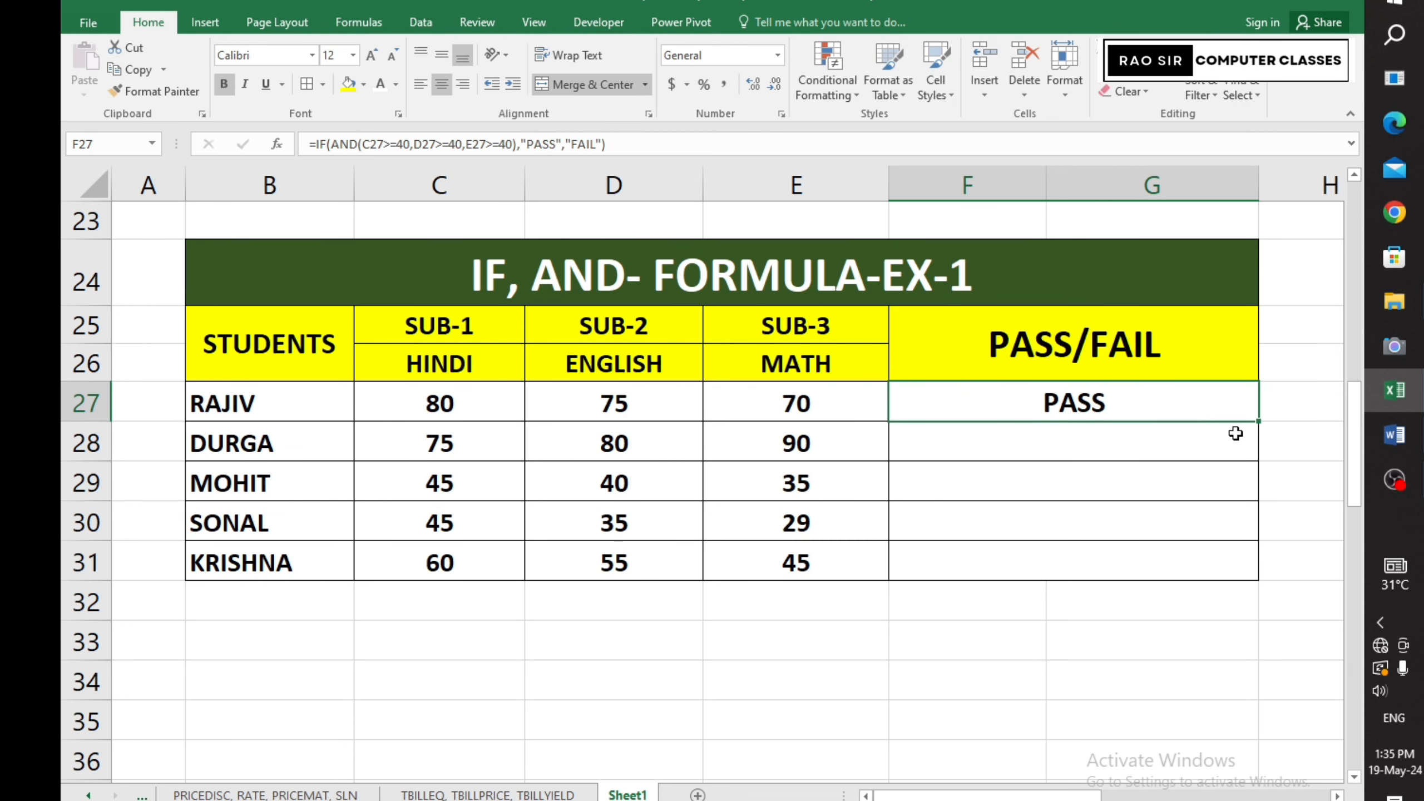
pyautogui.moveTo(1258, 431); pyautogui.dragTo(1259, 499)
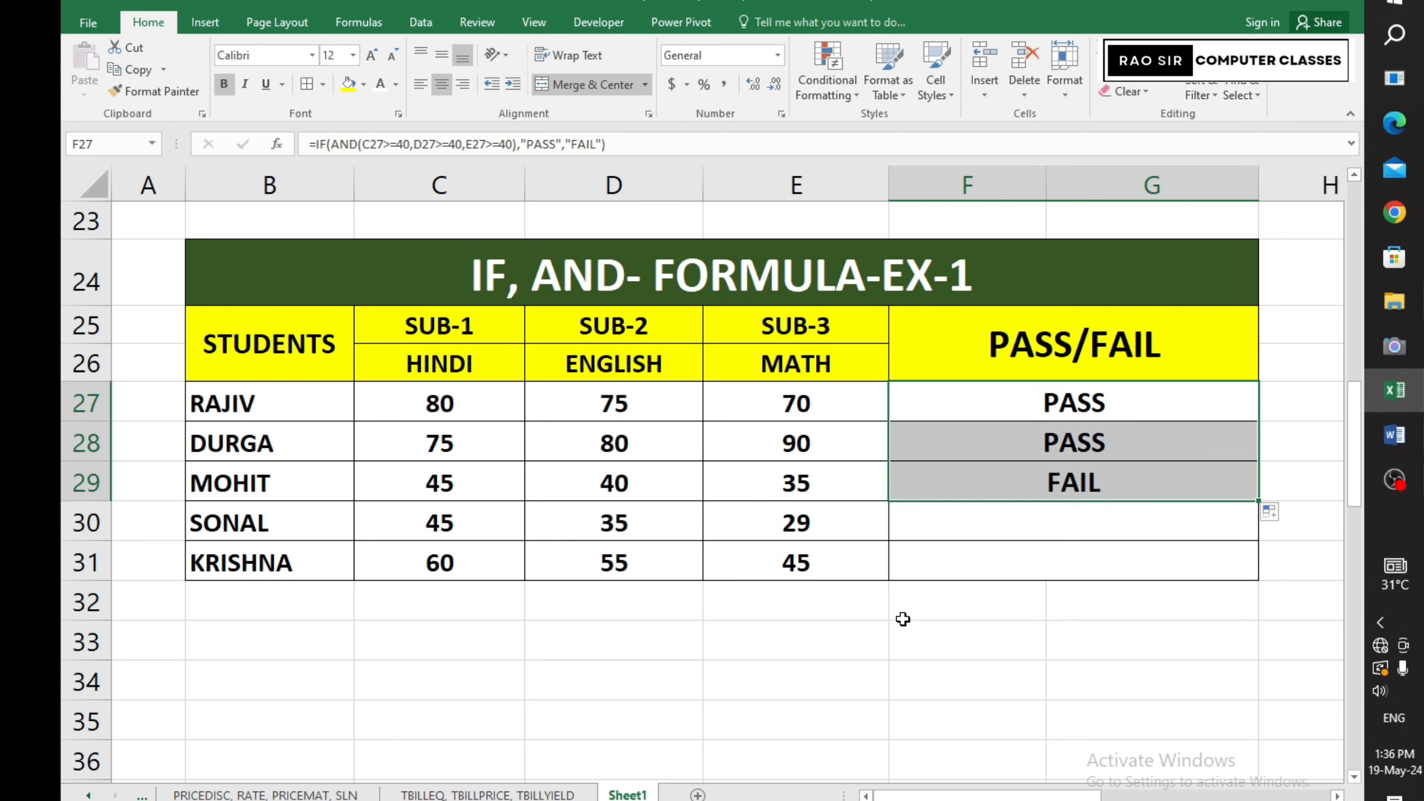
pyautogui.click(426, 492)
pyautogui.click(573, 492)
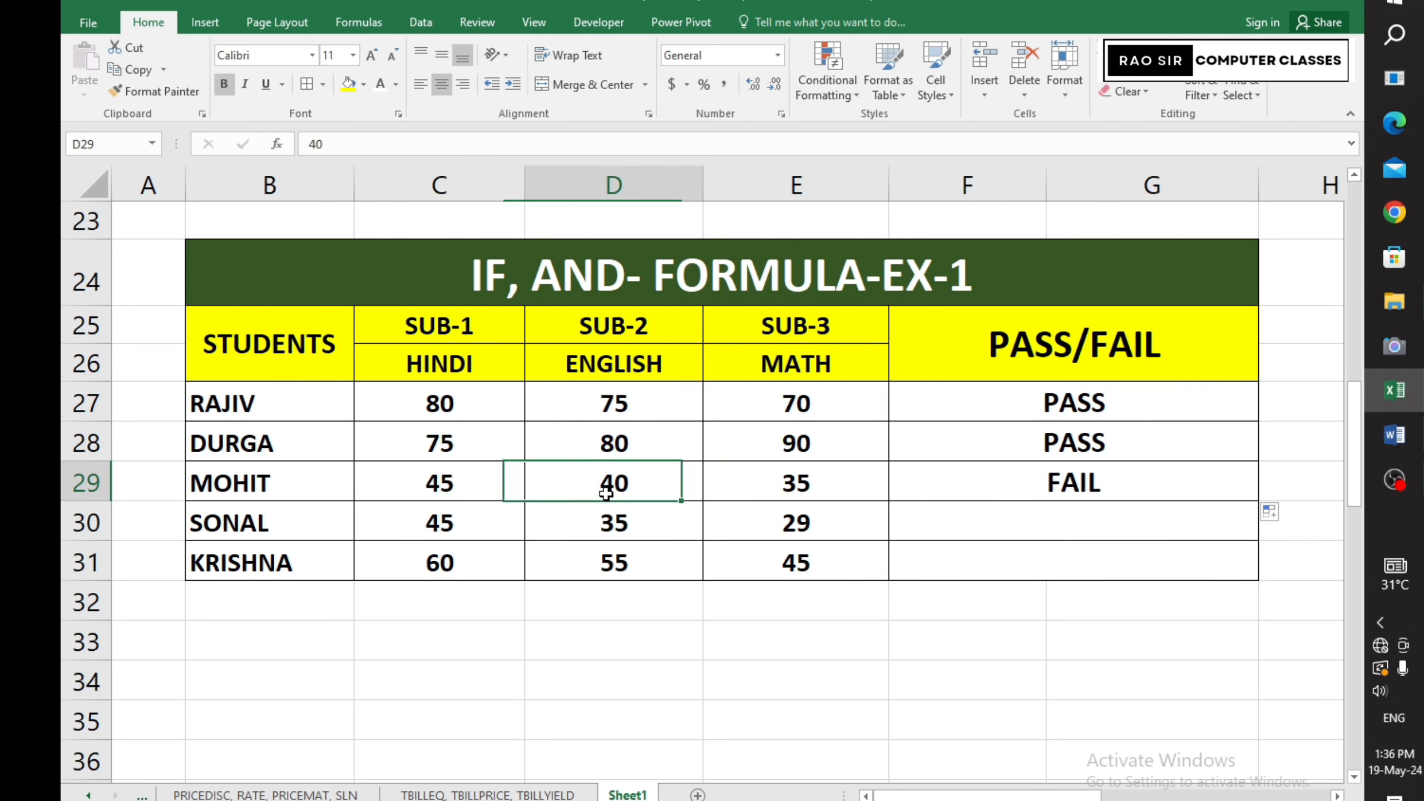
pyautogui.click(785, 492)
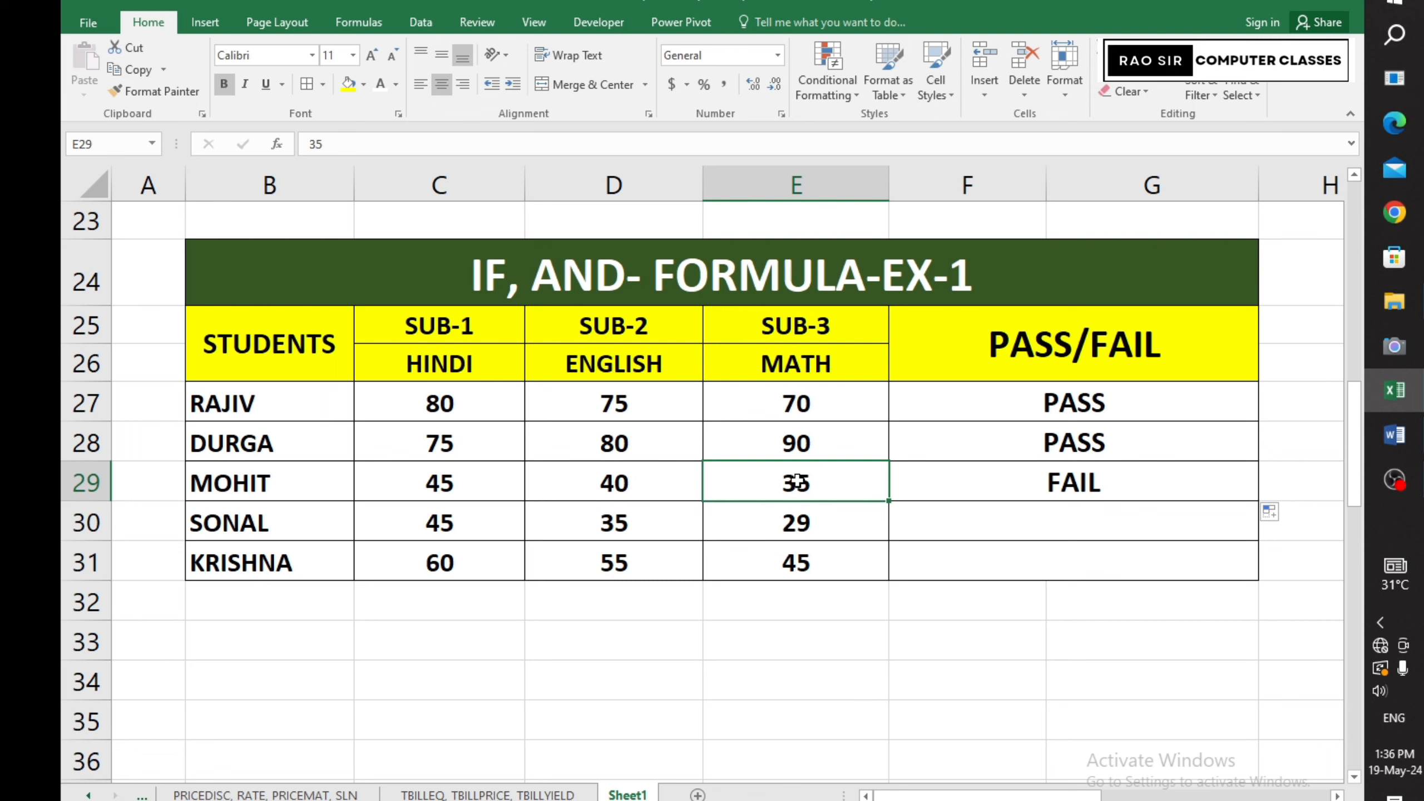
# - Extend the PASS/FAIL formula from F29 to row 30 and check that row's Hindi, English and Math marks
pyautogui.click(1182, 487)
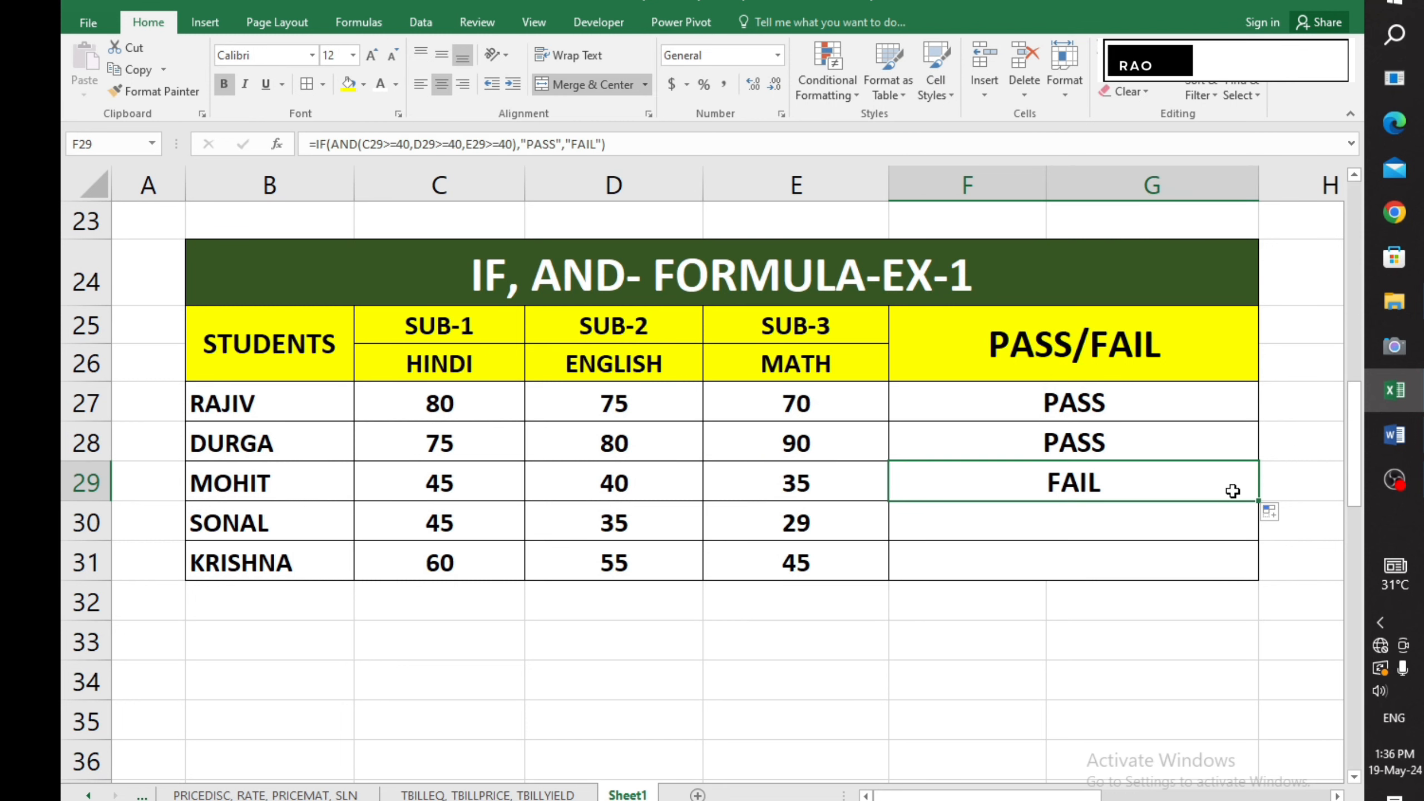
pyautogui.moveTo(1256, 504); pyautogui.dragTo(1255, 540)
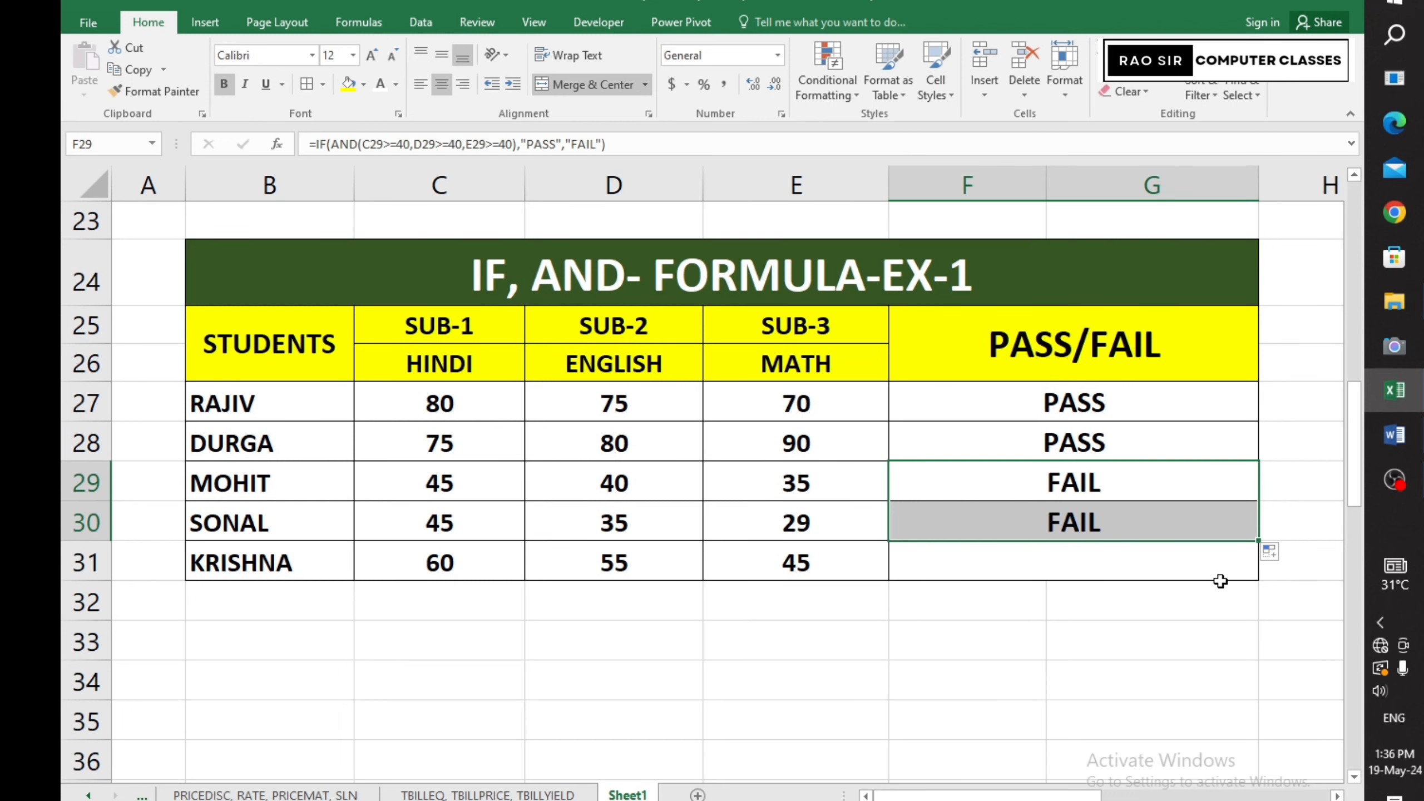
pyautogui.click(409, 536)
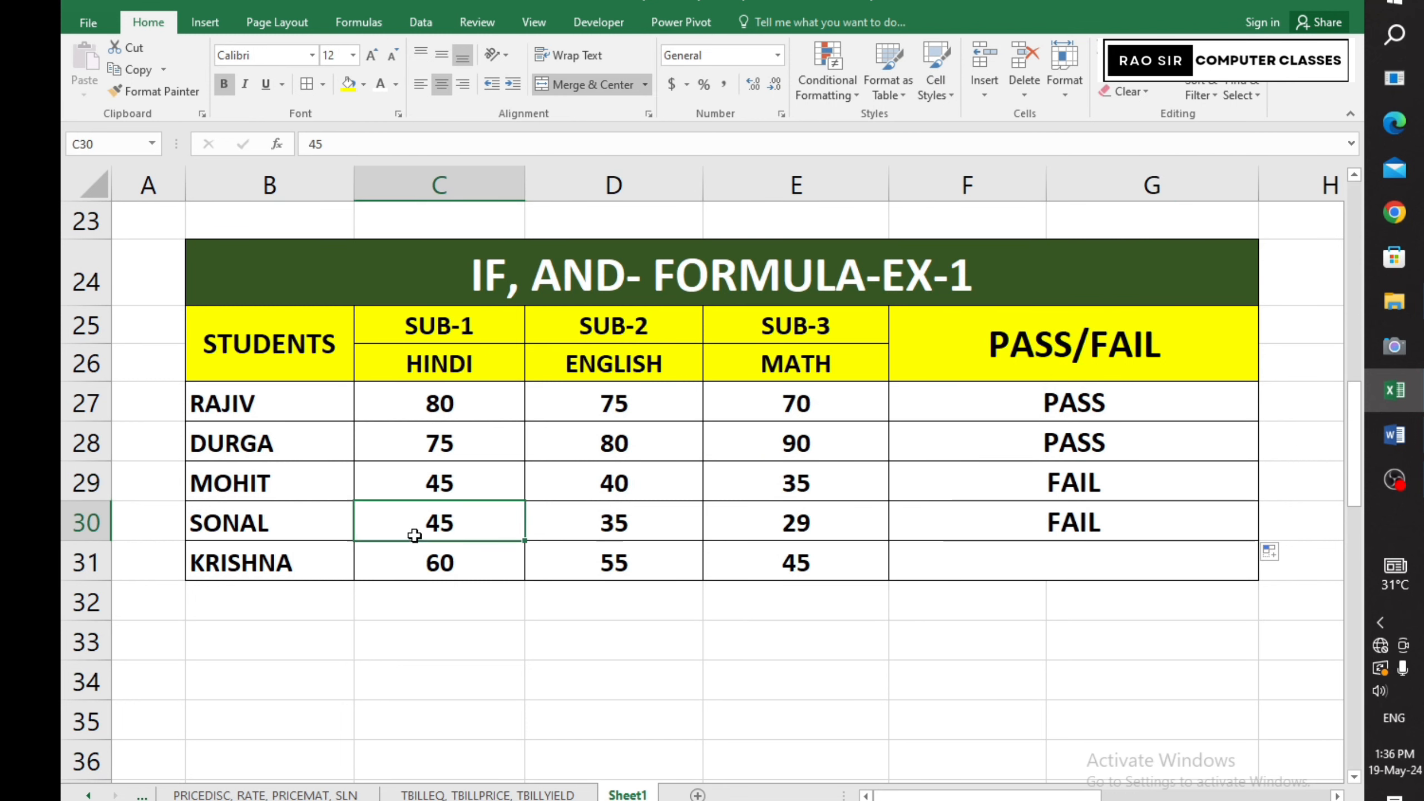
pyautogui.click(643, 530)
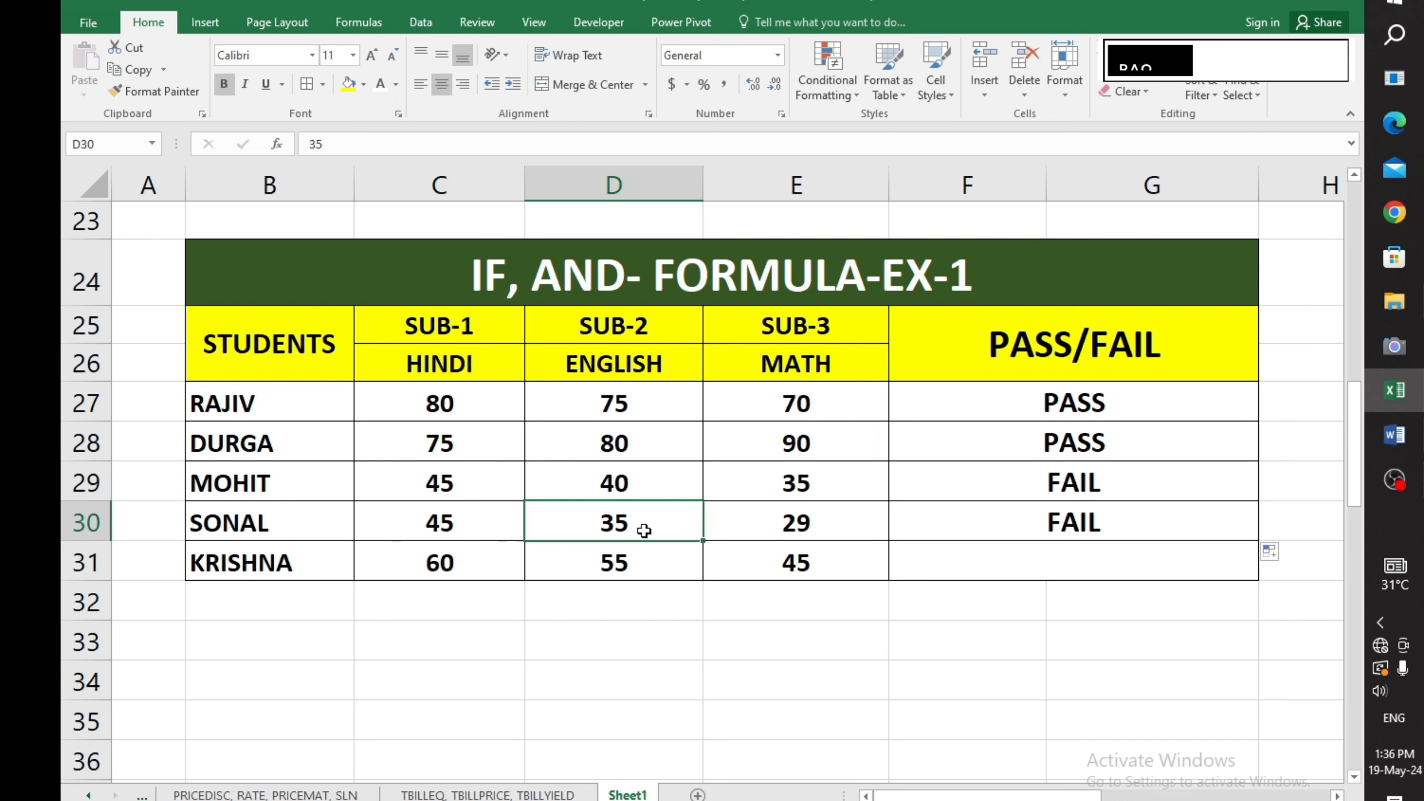
pyautogui.click(788, 531)
pyautogui.click(651, 537)
pyautogui.click(758, 521)
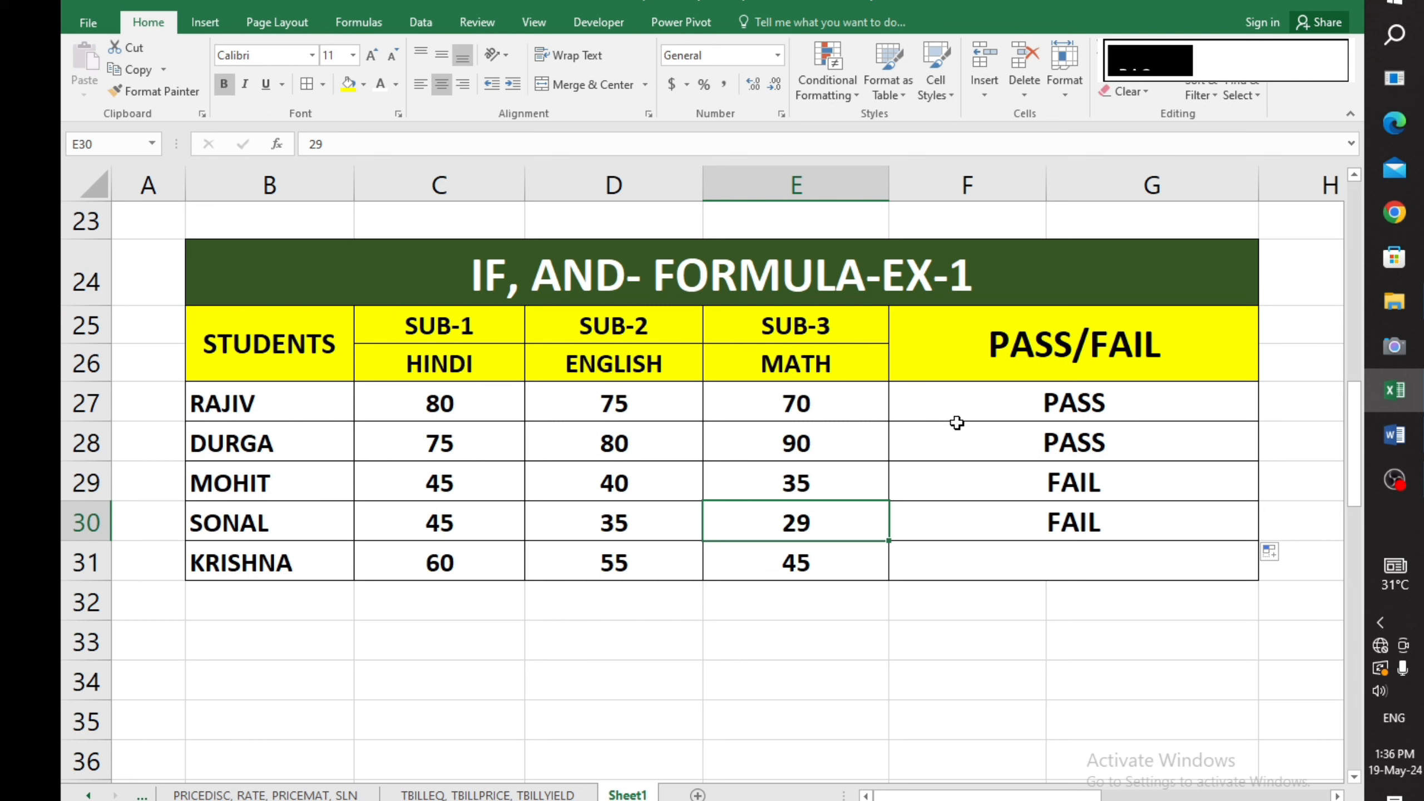
# - Compare the marks in rows 27 and 29 with their results, and fill the formula from F30 into row 31
pyautogui.moveTo(446, 414); pyautogui.dragTo(760, 415)
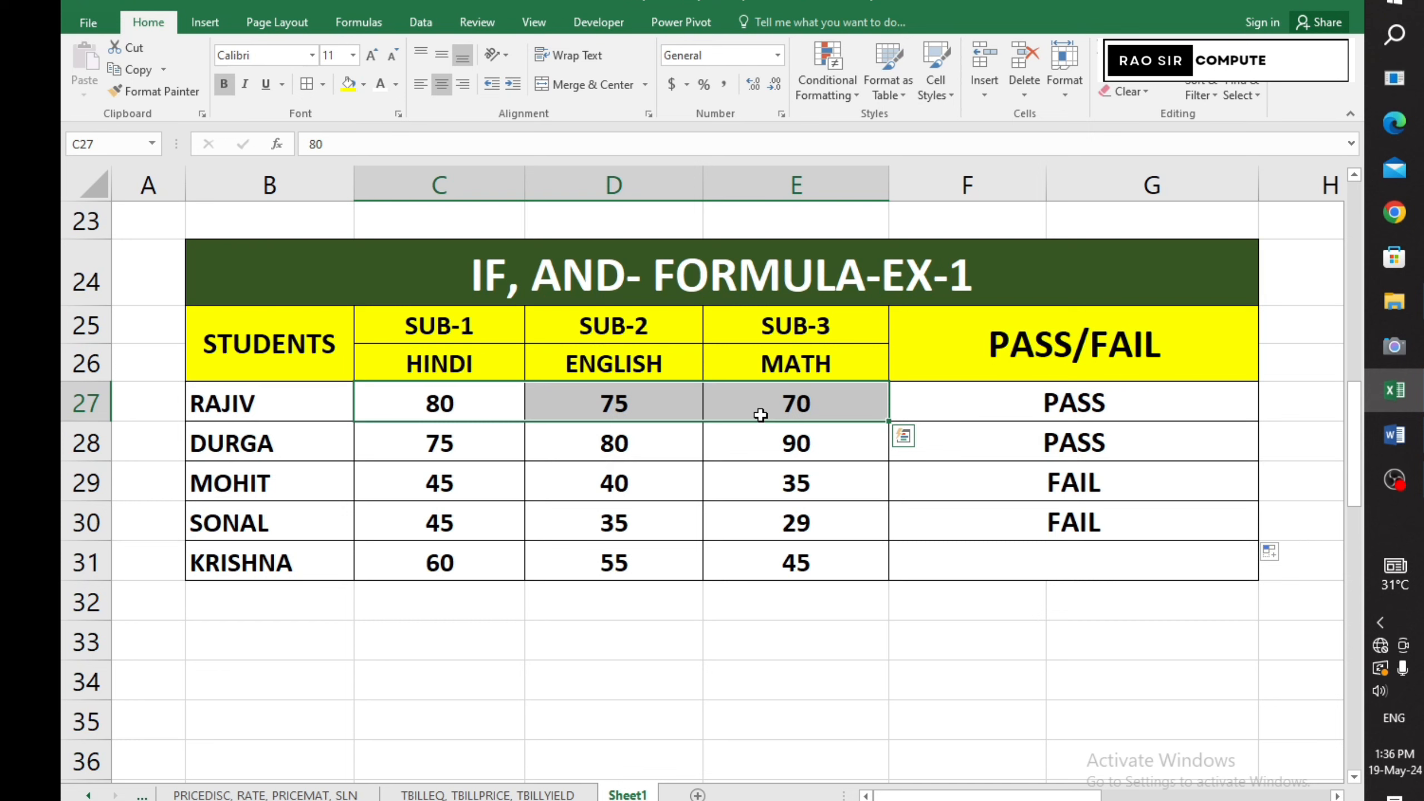
pyautogui.click(542, 490)
pyautogui.click(785, 487)
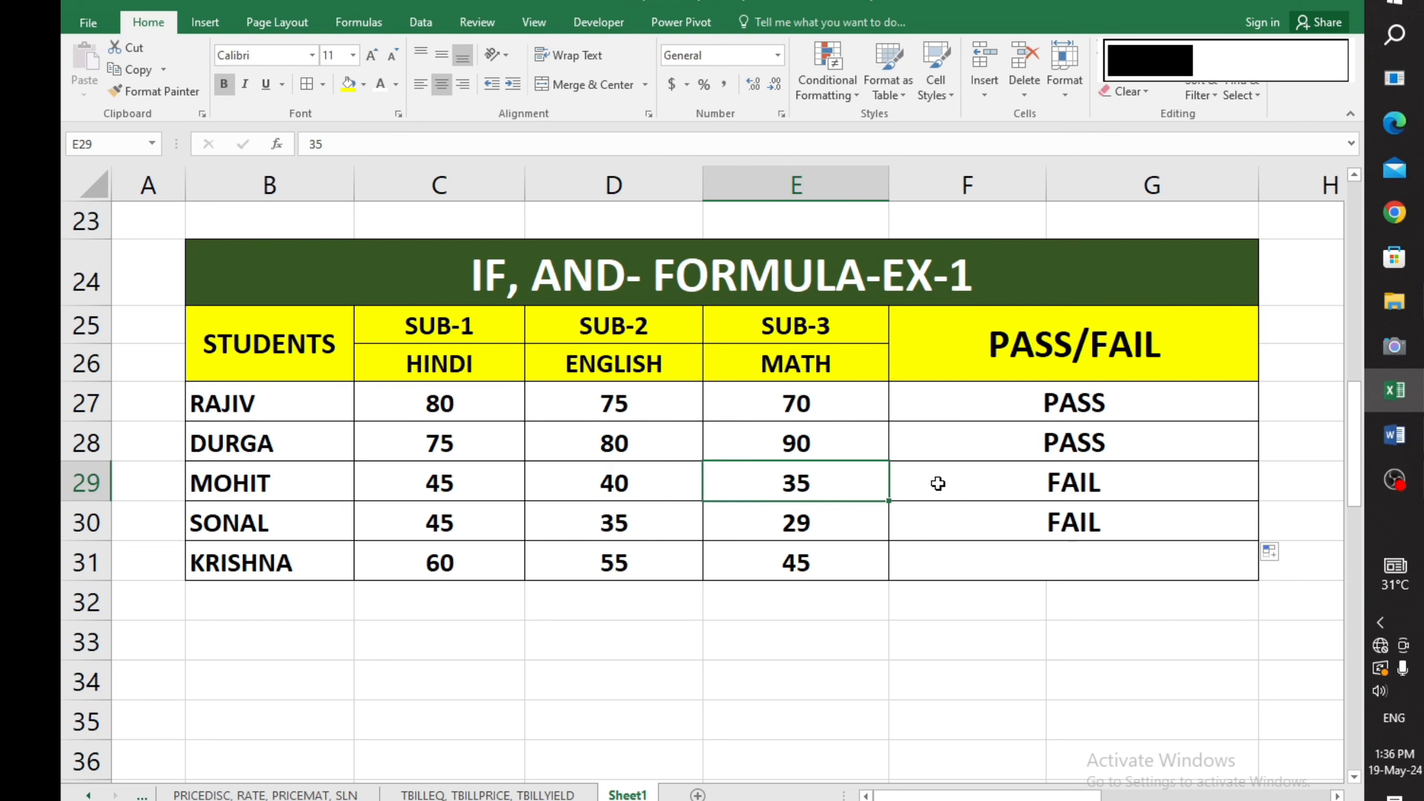
pyautogui.click(1009, 483)
pyautogui.click(1200, 536)
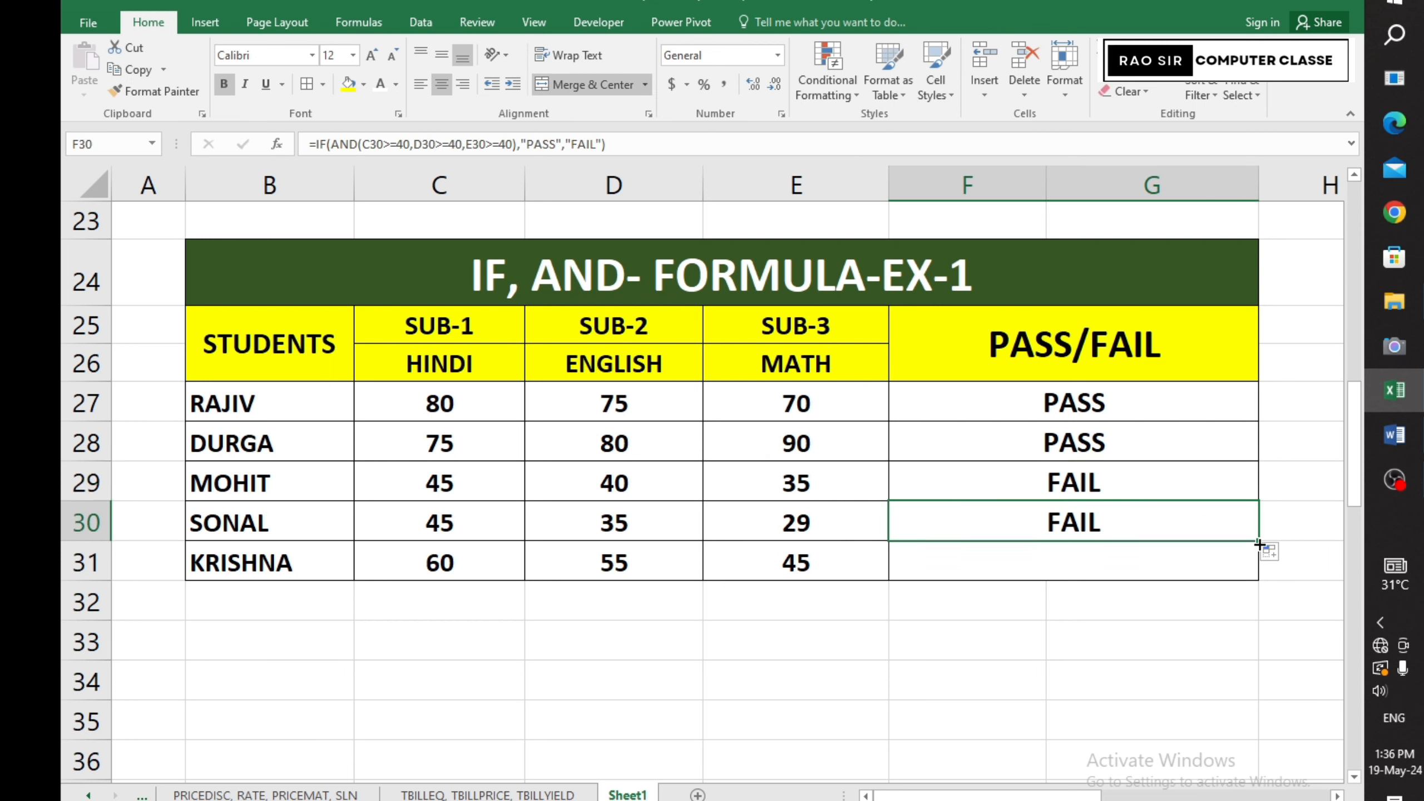
pyautogui.moveTo(1260, 541); pyautogui.dragTo(1256, 568)
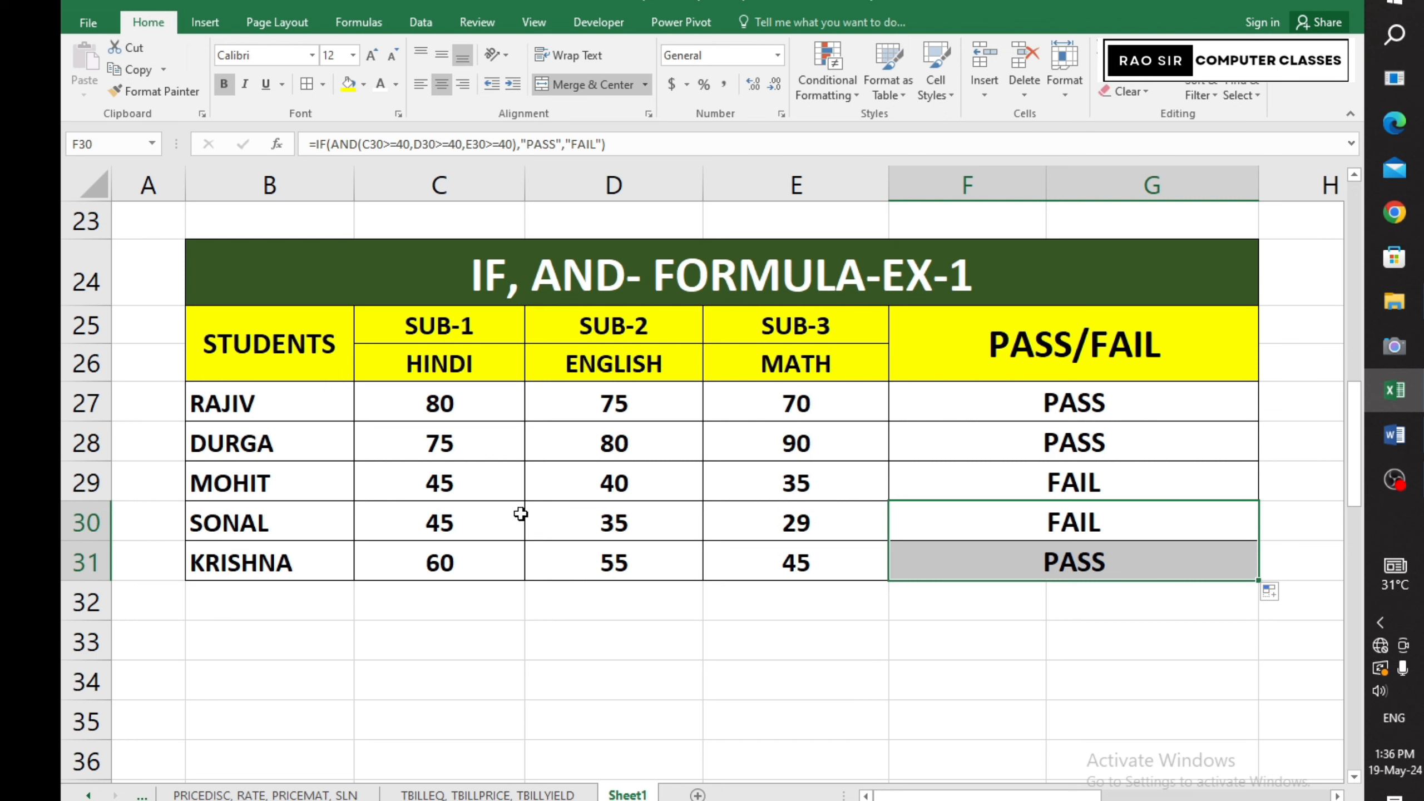
pyautogui.click(472, 286)
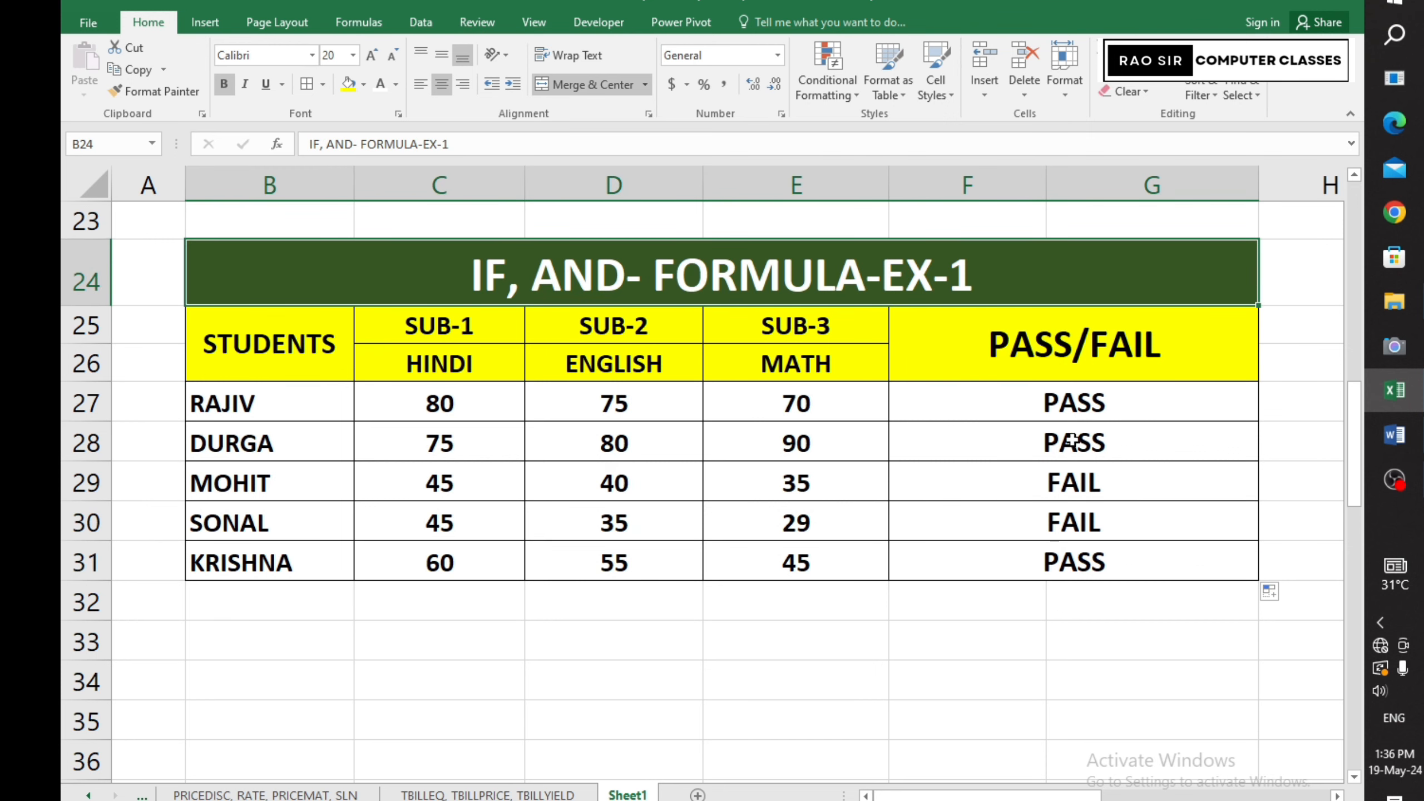
pyautogui.click(1072, 418)
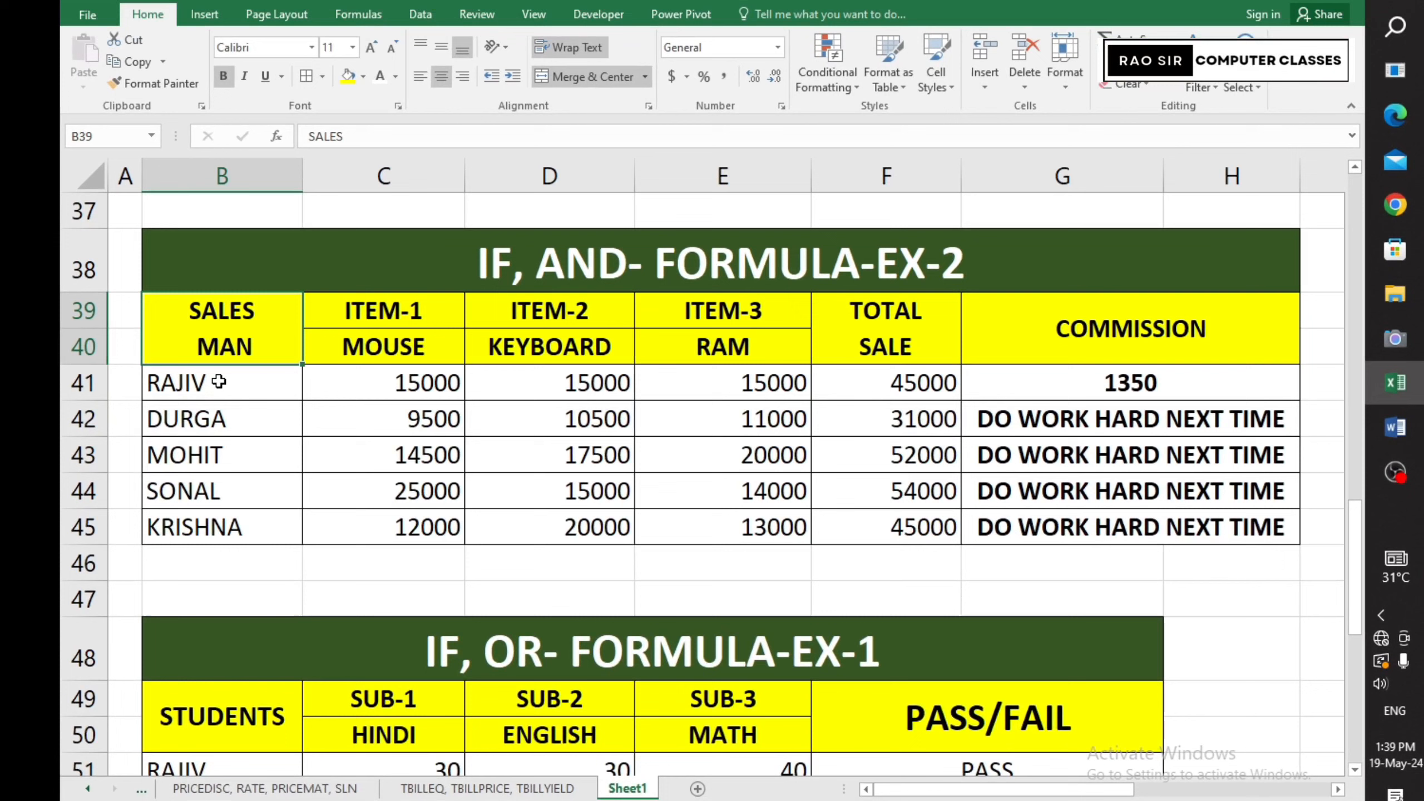
# - Center-align the mouse, keyboard and RAM sales figures in C41:E45 of the IF, AND- FORMULA-EX-2 table
pyautogui.moveTo(218, 383); pyautogui.dragTo(213, 522)
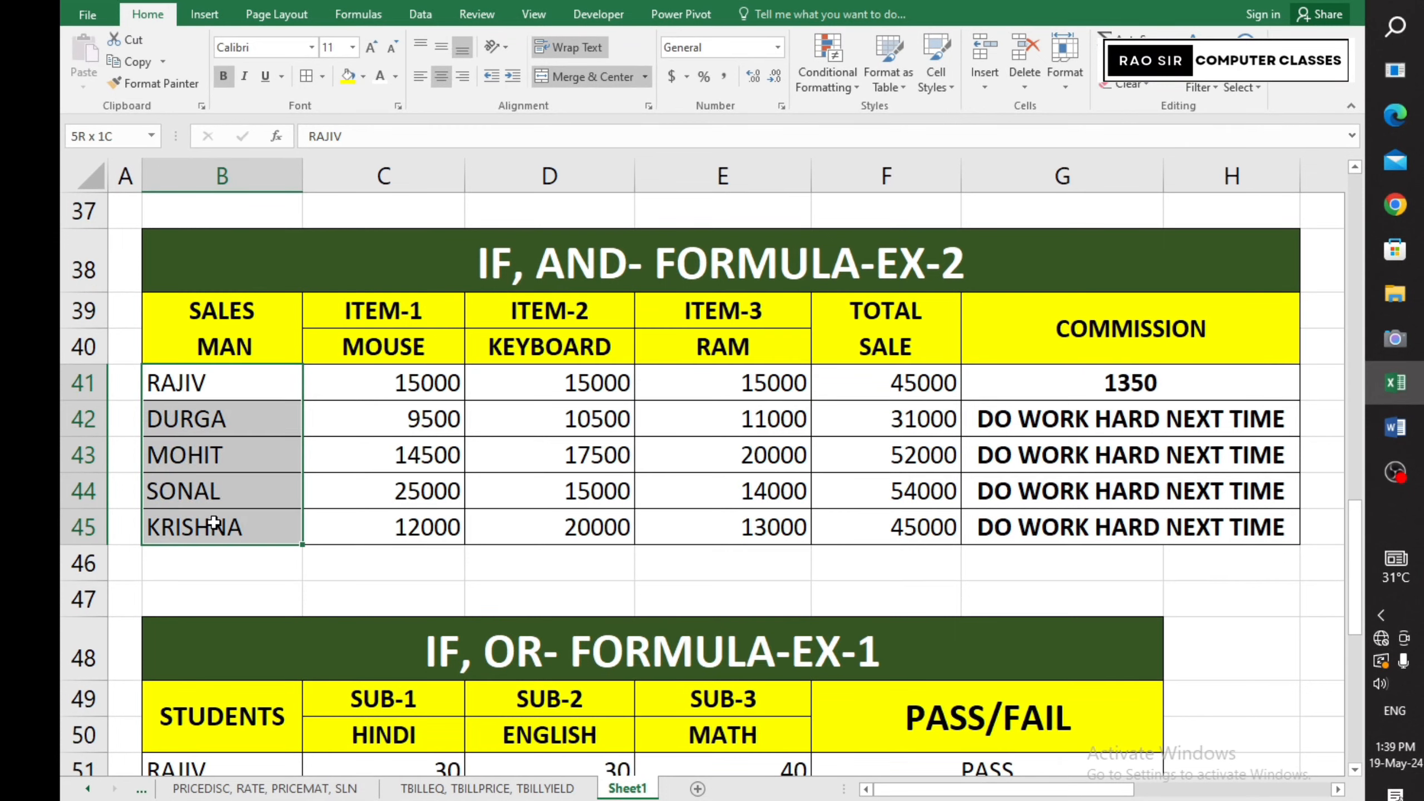
pyautogui.moveTo(388, 312); pyautogui.dragTo(394, 515)
pyautogui.moveTo(550, 312); pyautogui.dragTo(549, 522)
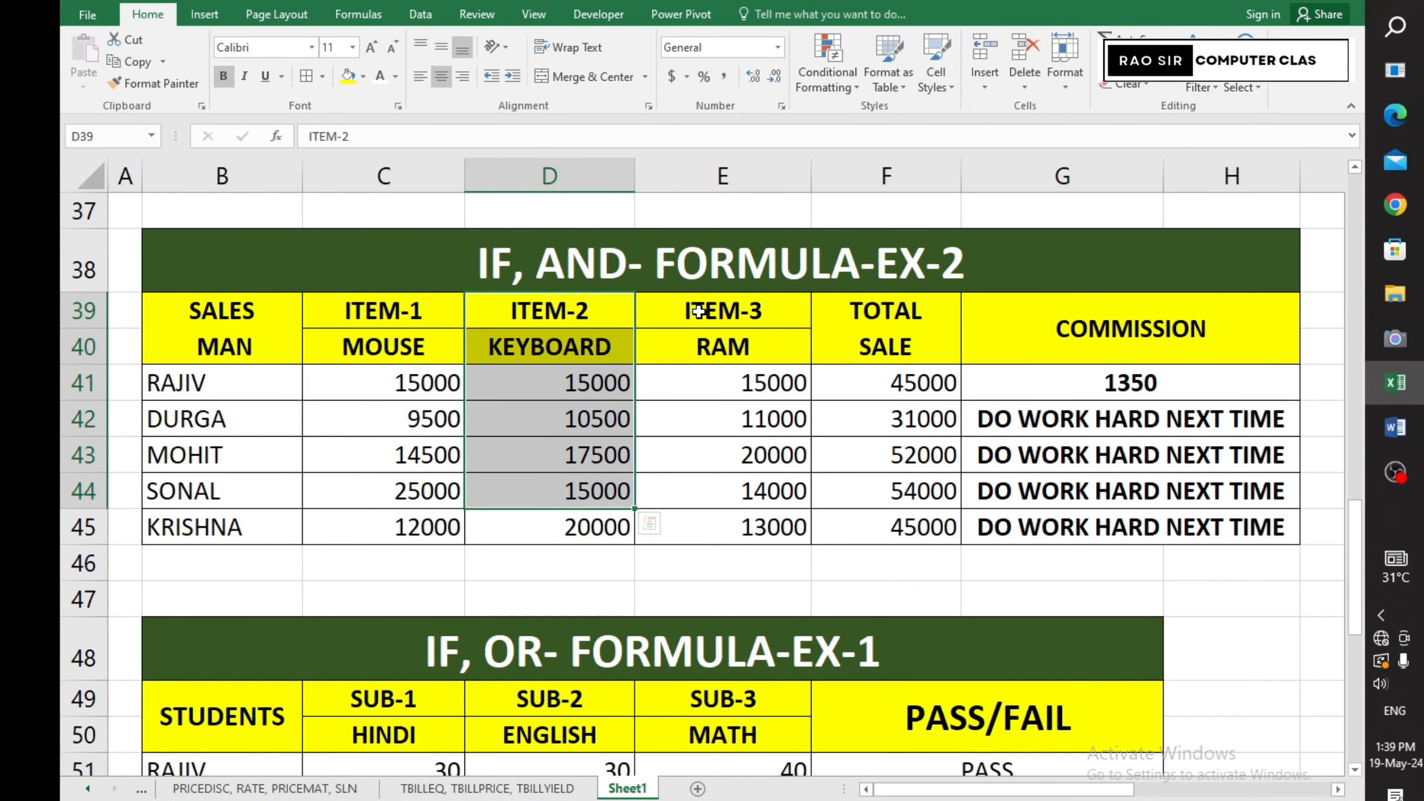
pyautogui.moveTo(696, 315); pyautogui.dragTo(699, 520)
pyautogui.moveTo(393, 389); pyautogui.dragTo(658, 518)
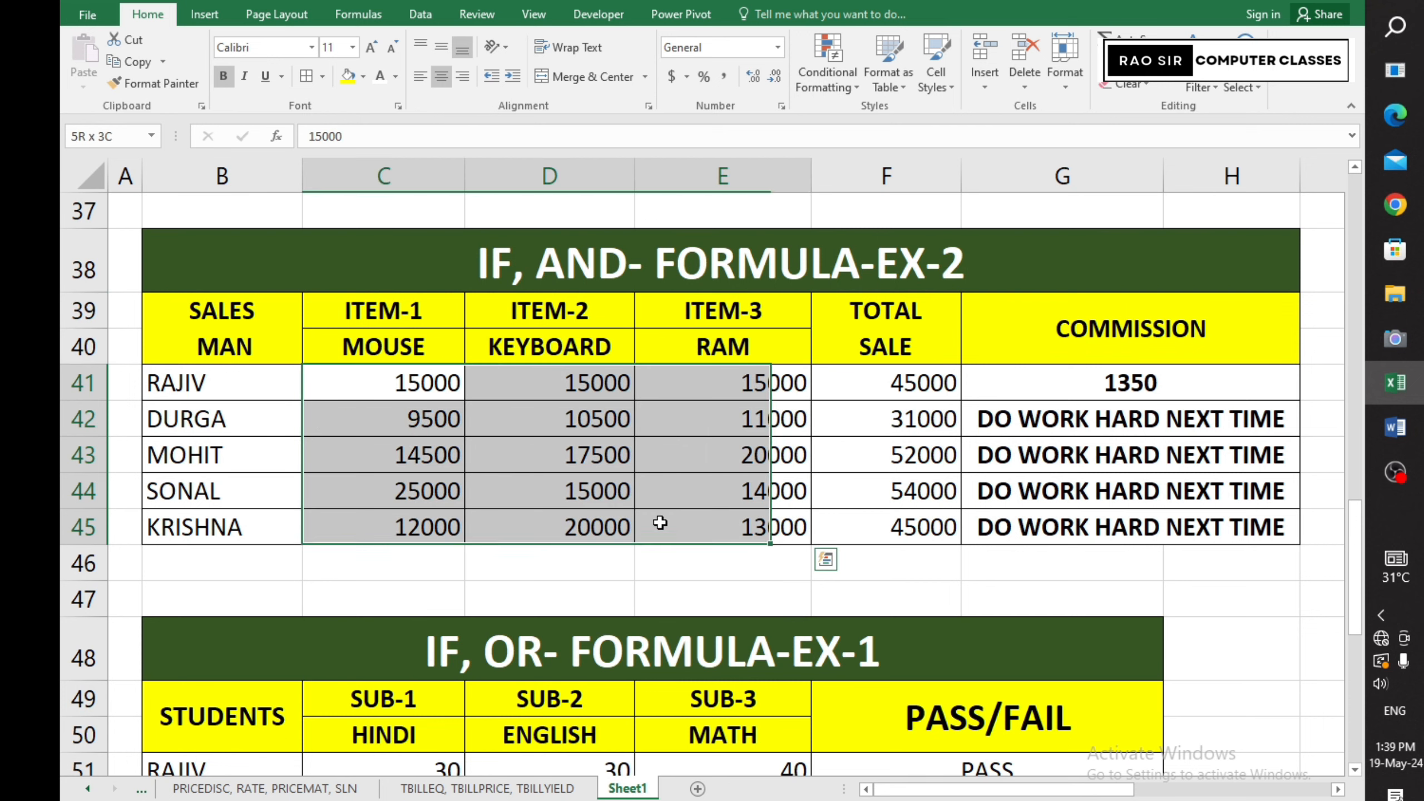
pyautogui.click(450, 81)
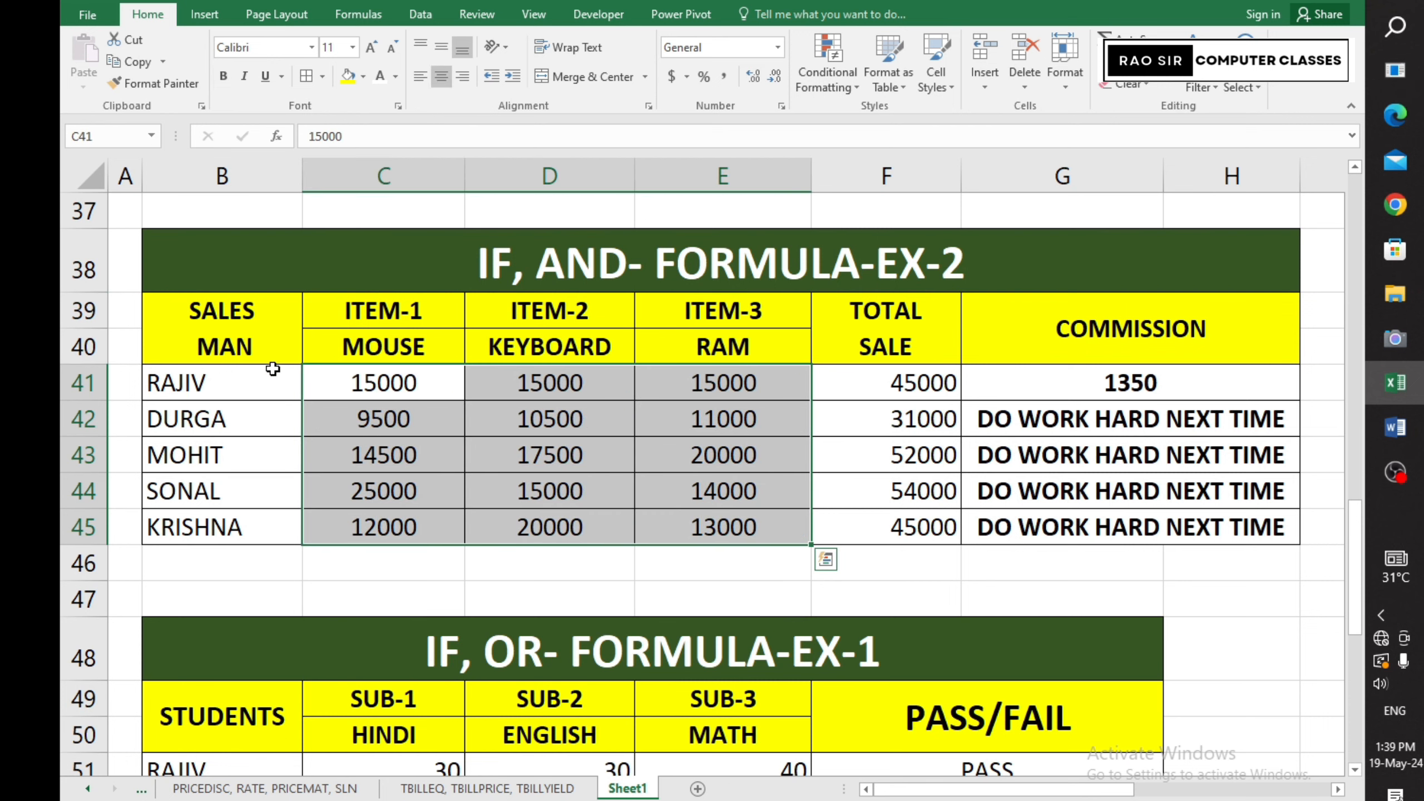
# - Examine row 41's item sales, total sale and existing commission formula
pyautogui.click(250, 378)
pyautogui.click(390, 383)
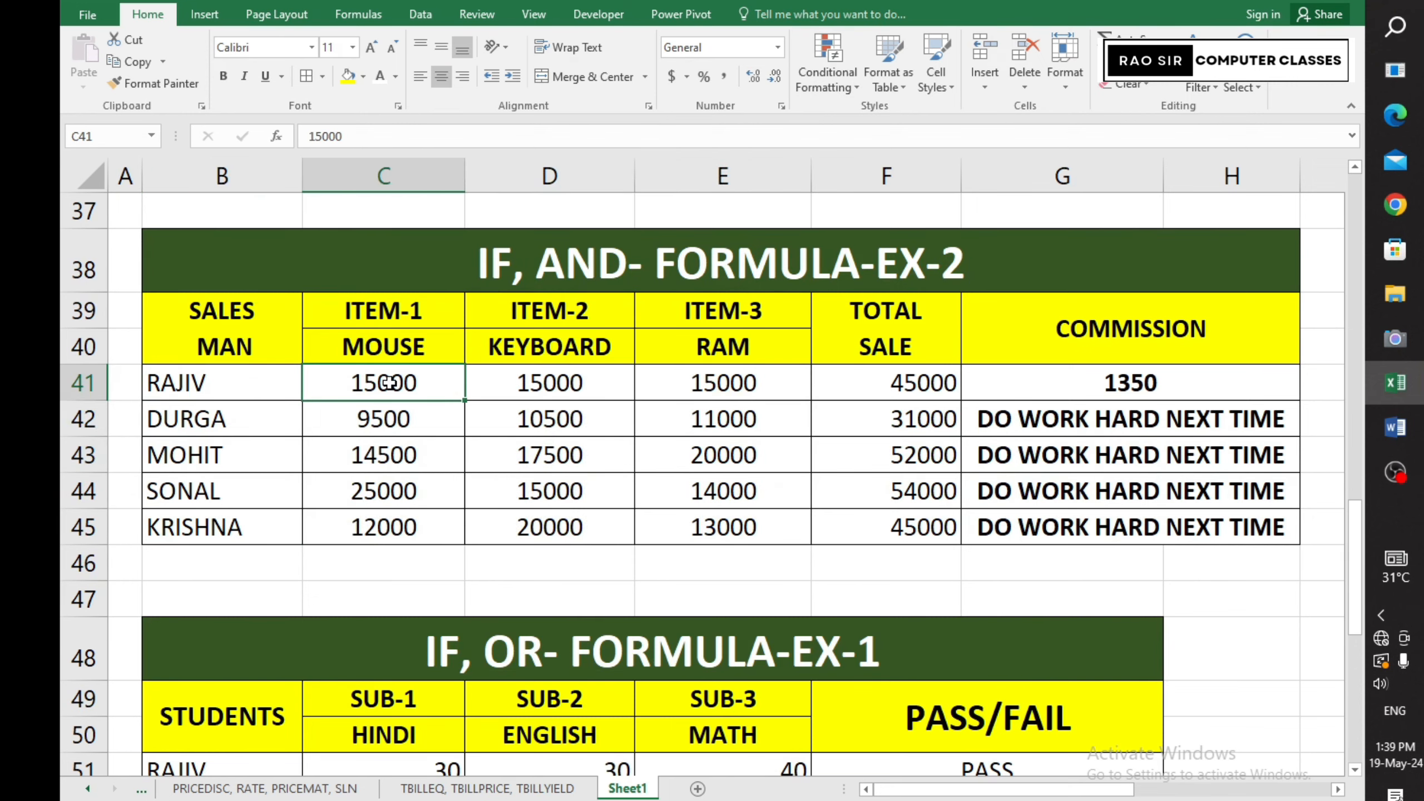
pyautogui.click(594, 390)
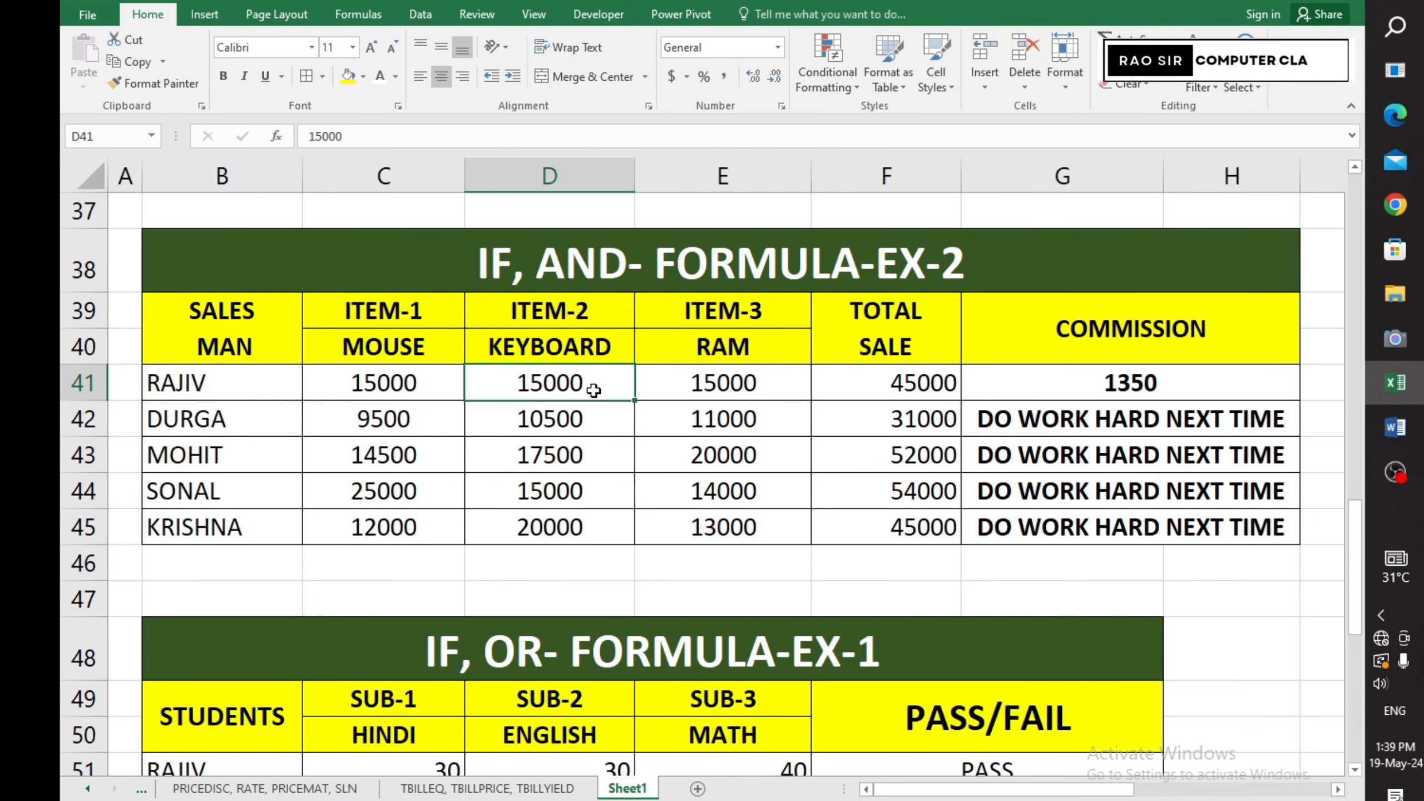
pyautogui.click(735, 382)
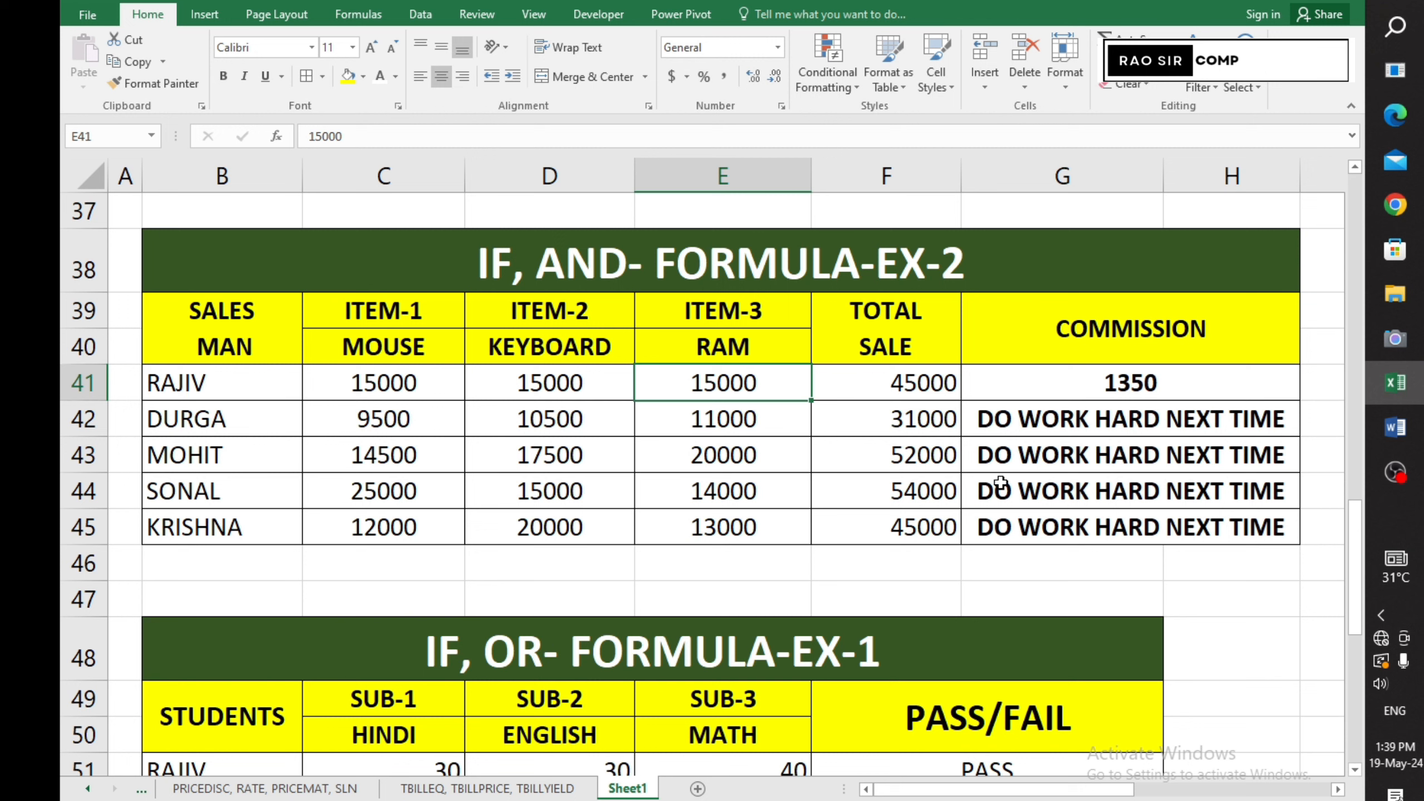
pyautogui.click(896, 346)
pyautogui.click(893, 387)
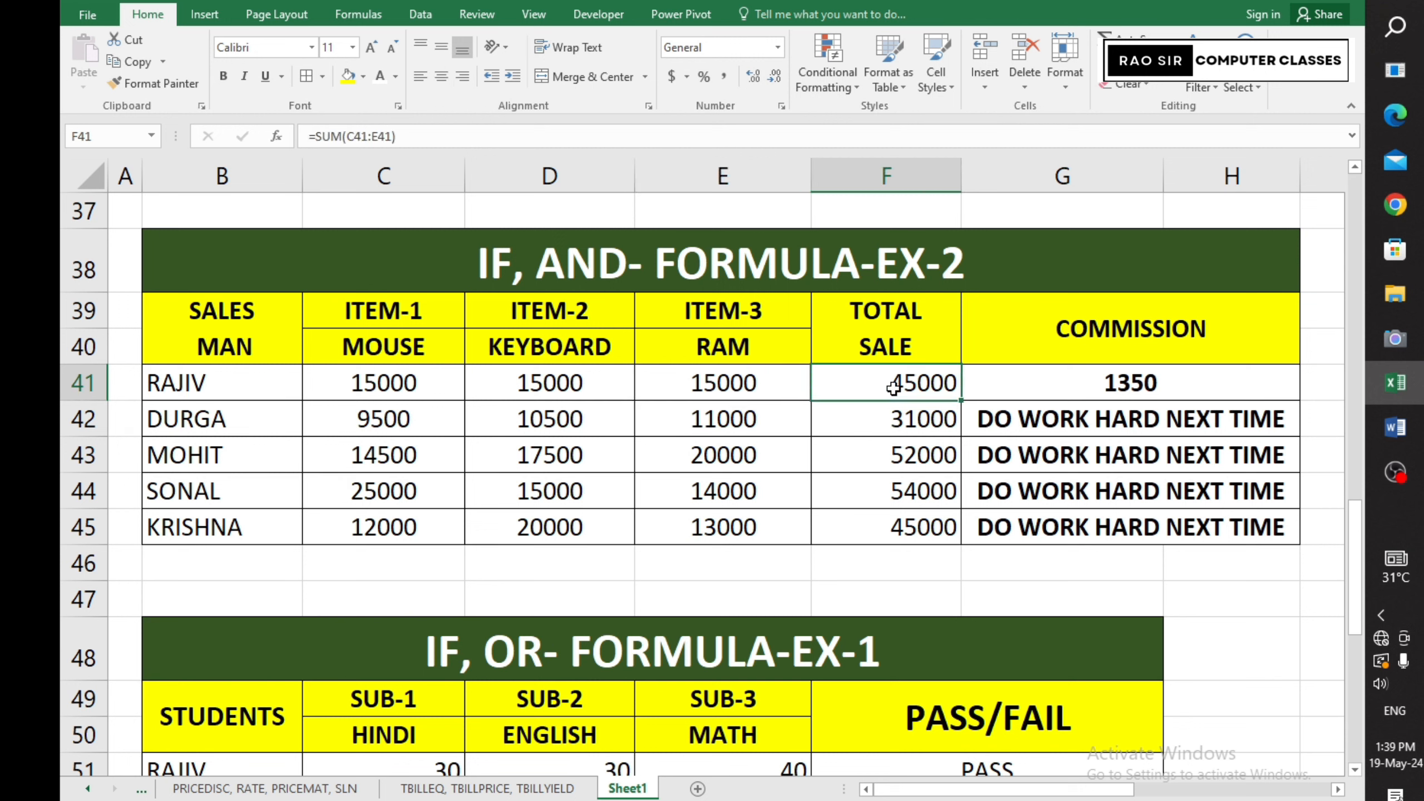
pyautogui.click(1226, 385)
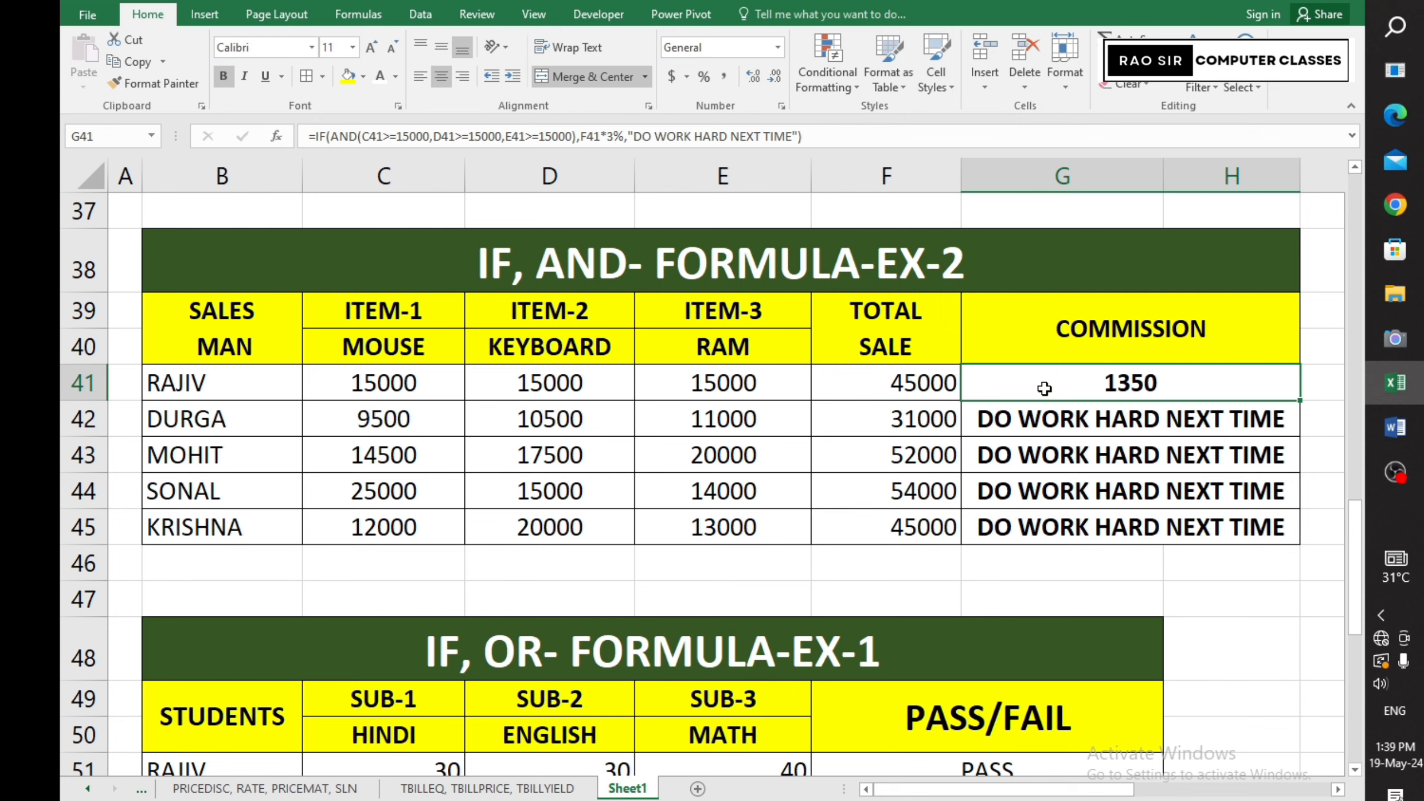
# - Clear the commission results in rows 41 to 45 and make the data in B41:F45 bold
pyautogui.moveTo(1045, 388)
pyautogui.mouseDown()
pyautogui.moveTo(1037, 561)
pyautogui.moveTo(1036, 525)
pyautogui.mouseUp()
pyautogui.press('Delete')
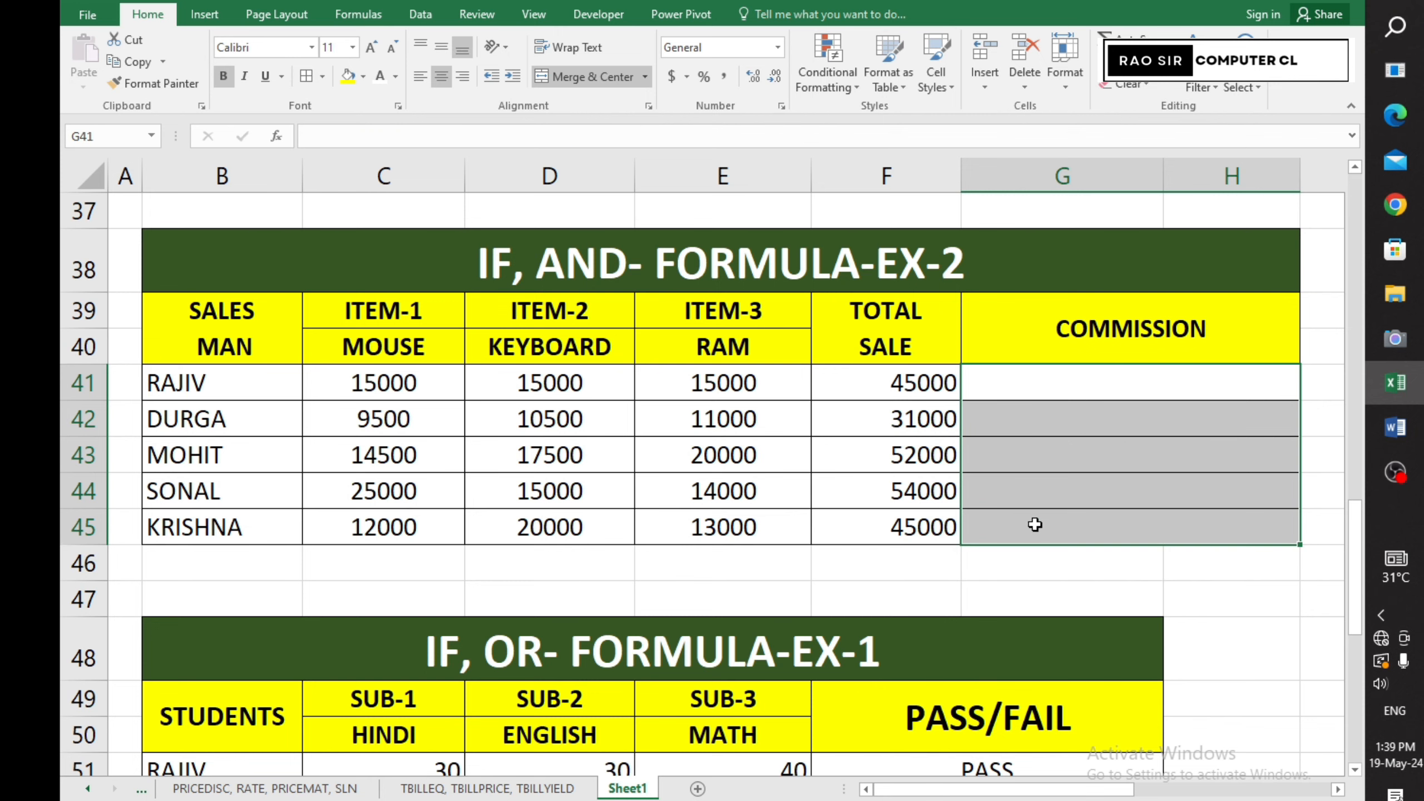
pyautogui.moveTo(248, 383); pyautogui.dragTo(815, 526)
pyautogui.click(223, 76)
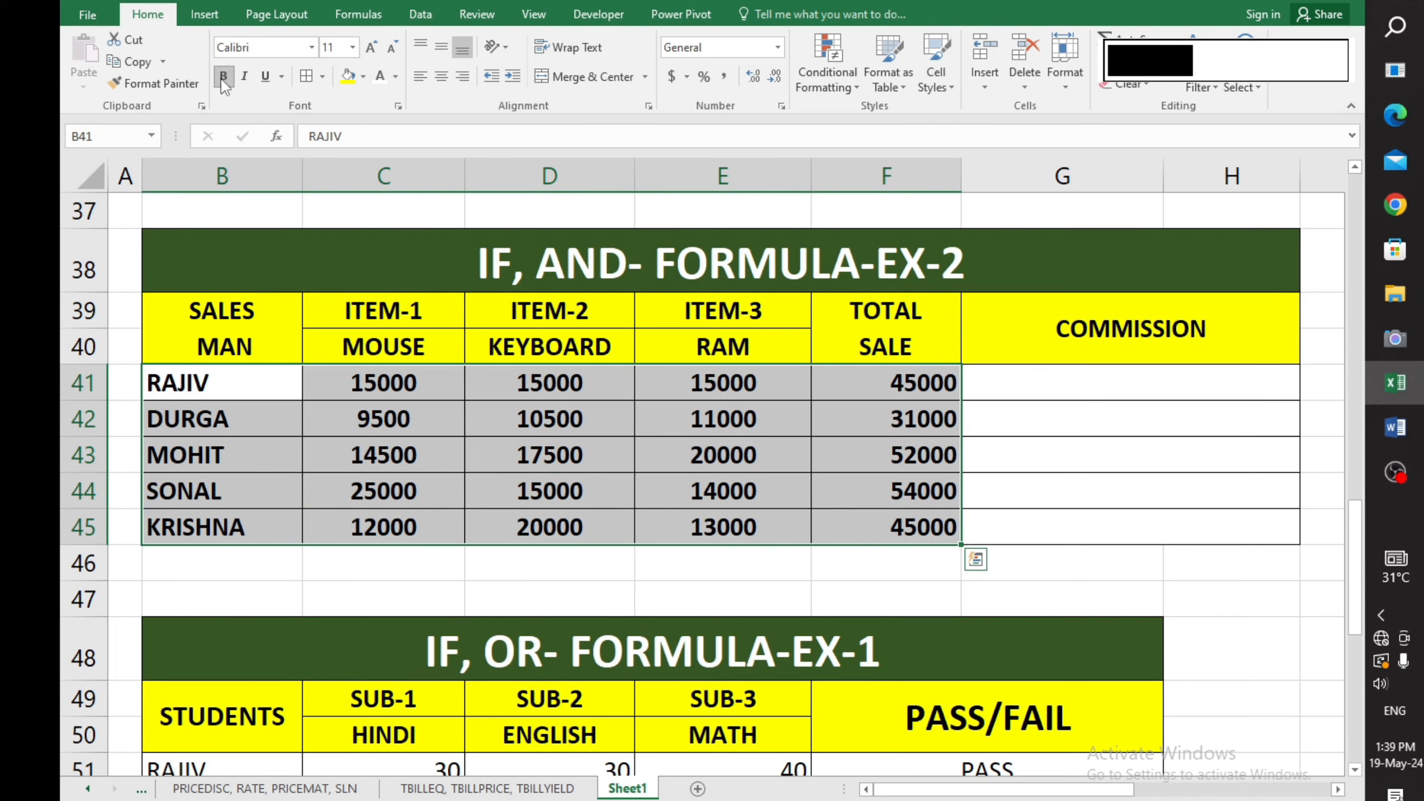
# - Begin an IF formula with a nested AND in G41, with C41>=15000 as the first condition
pyautogui.click(1072, 379)
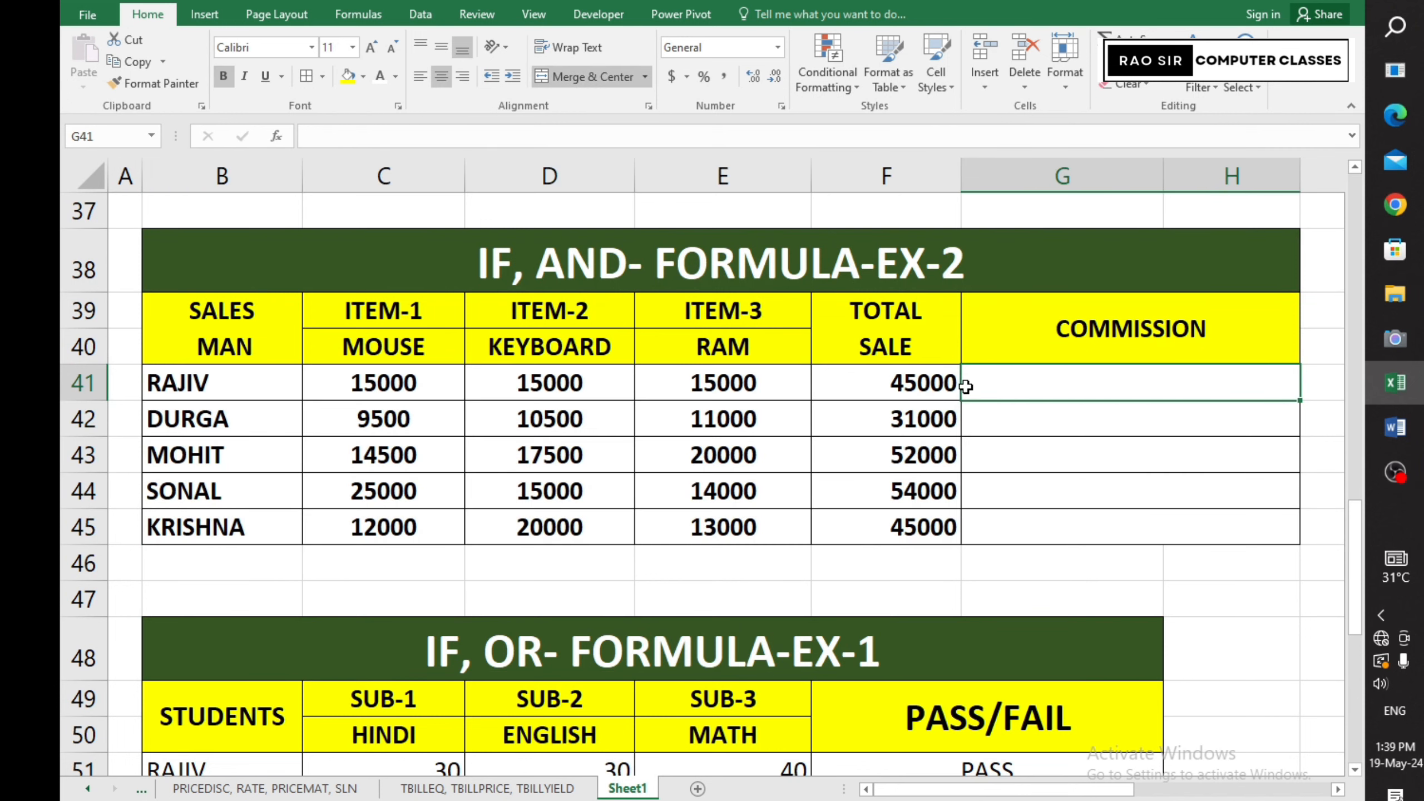
pyautogui.write('=I')
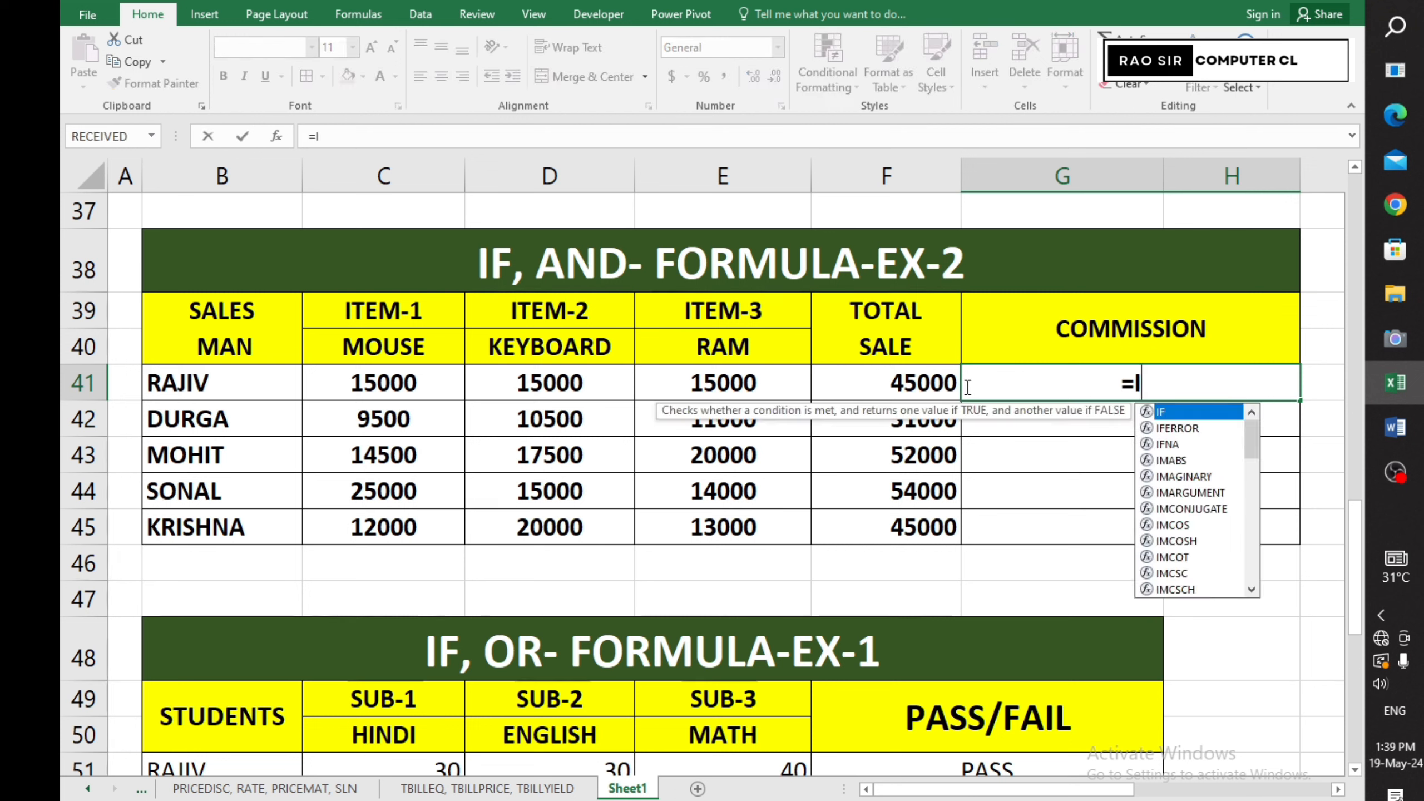
pyautogui.write('F')
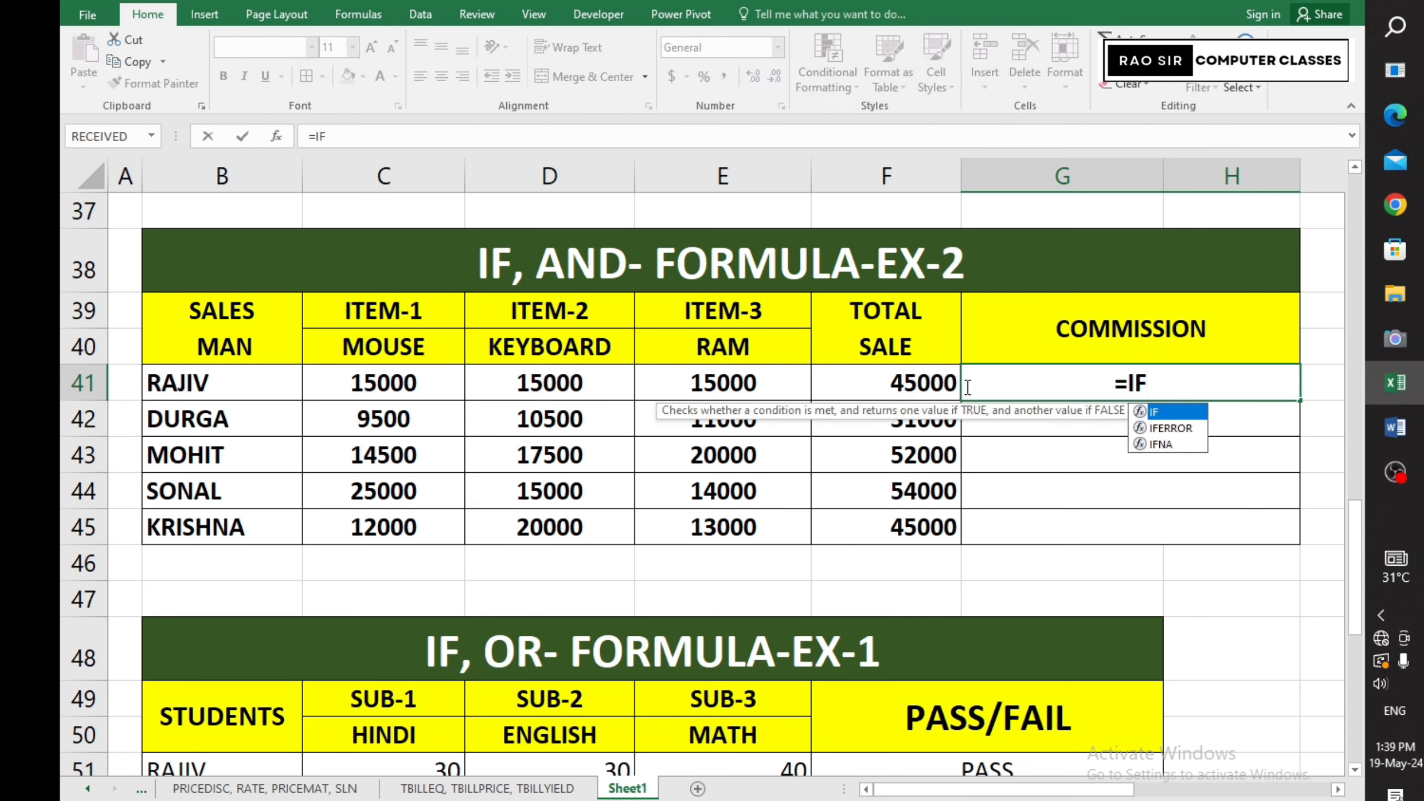
pyautogui.write('(AND(')
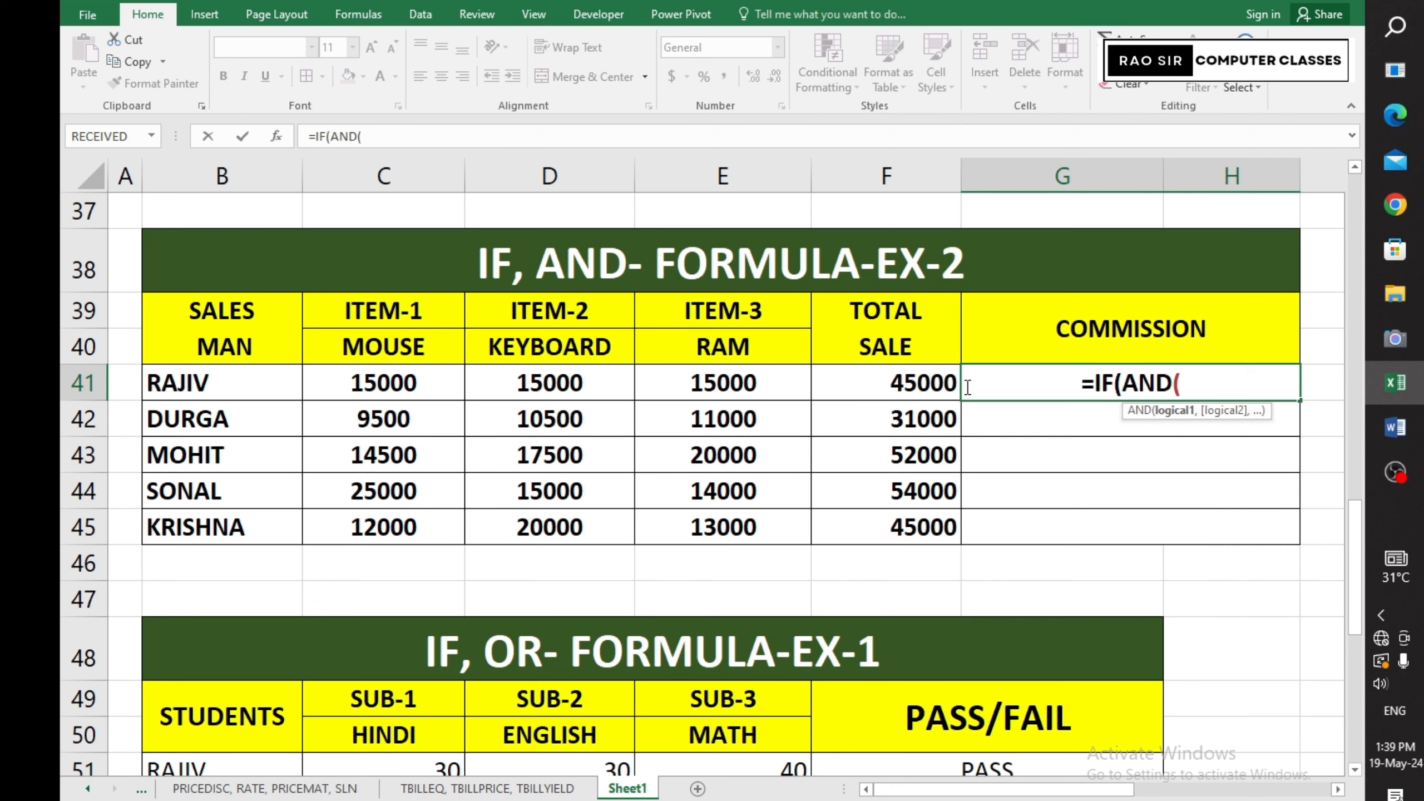
pyautogui.scroll(3, 968, 387)
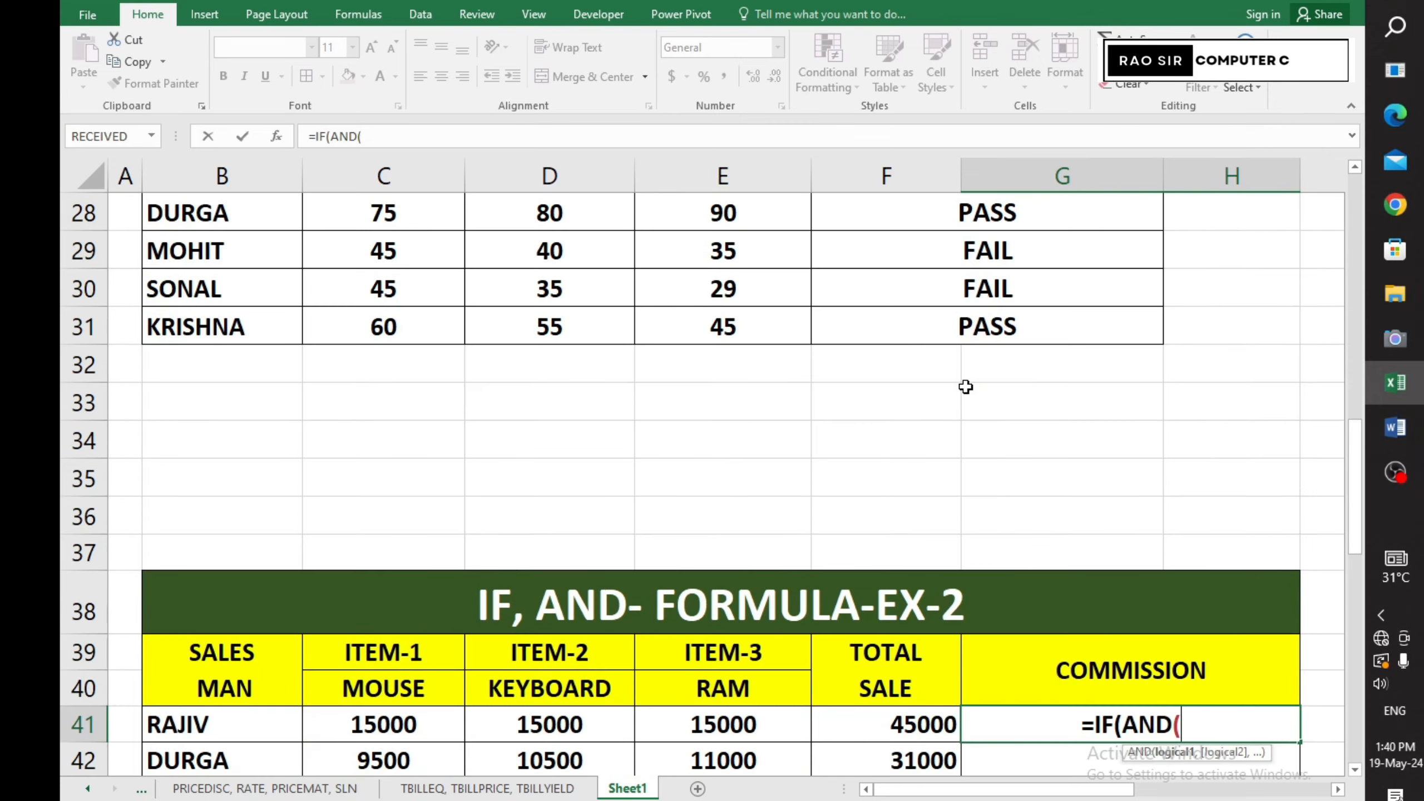
pyautogui.scroll(-4, 966, 388)
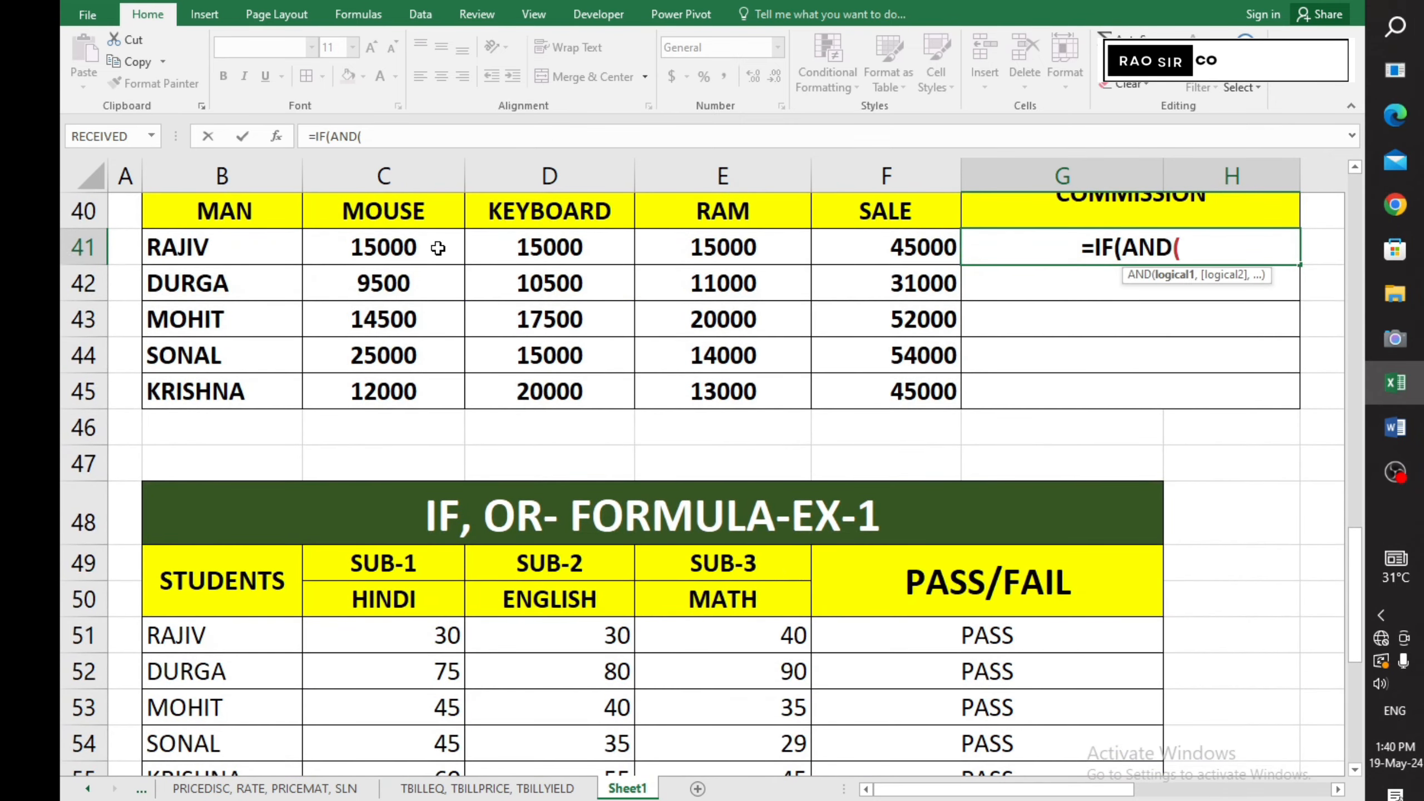
pyautogui.scroll(1, 438, 248)
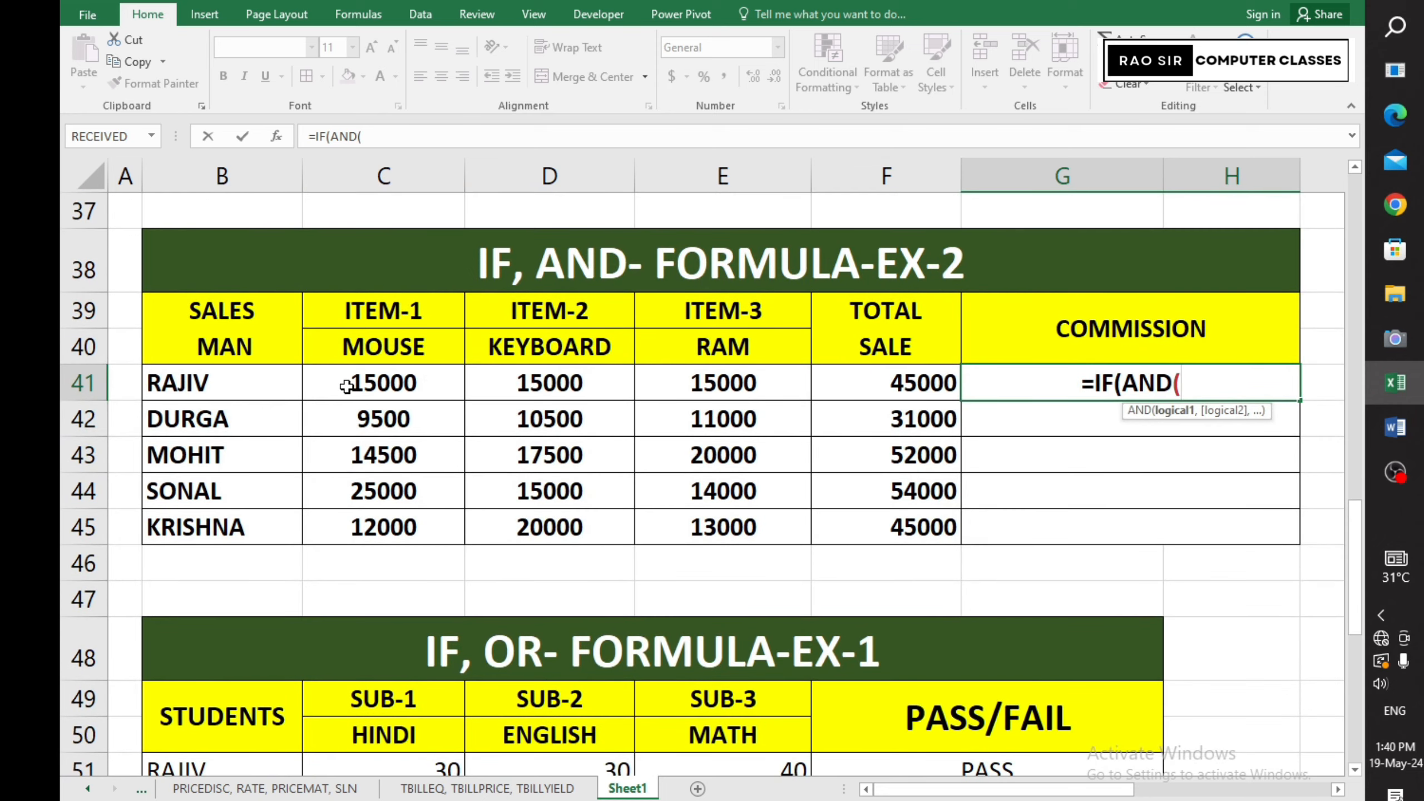
pyautogui.click(435, 389)
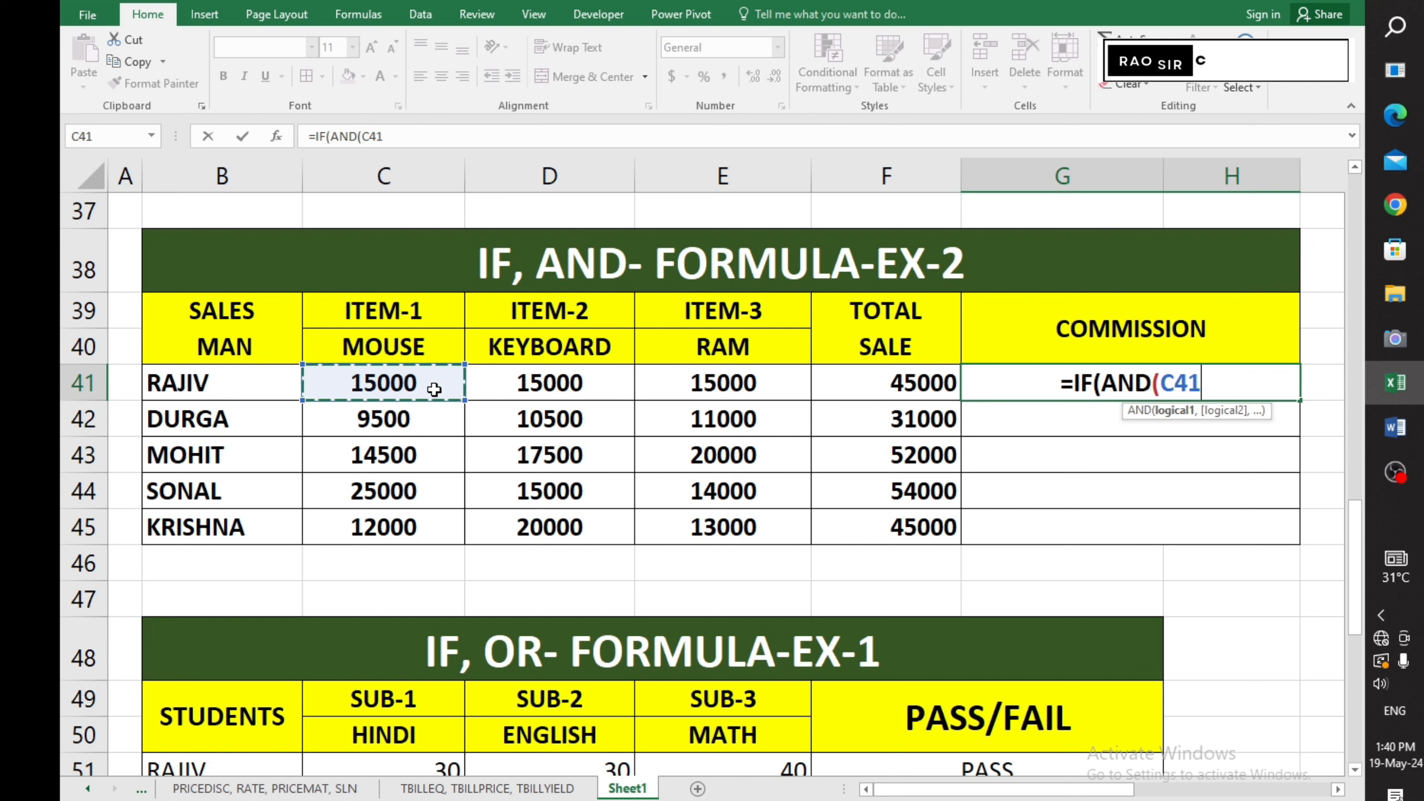
pyautogui.write('>')
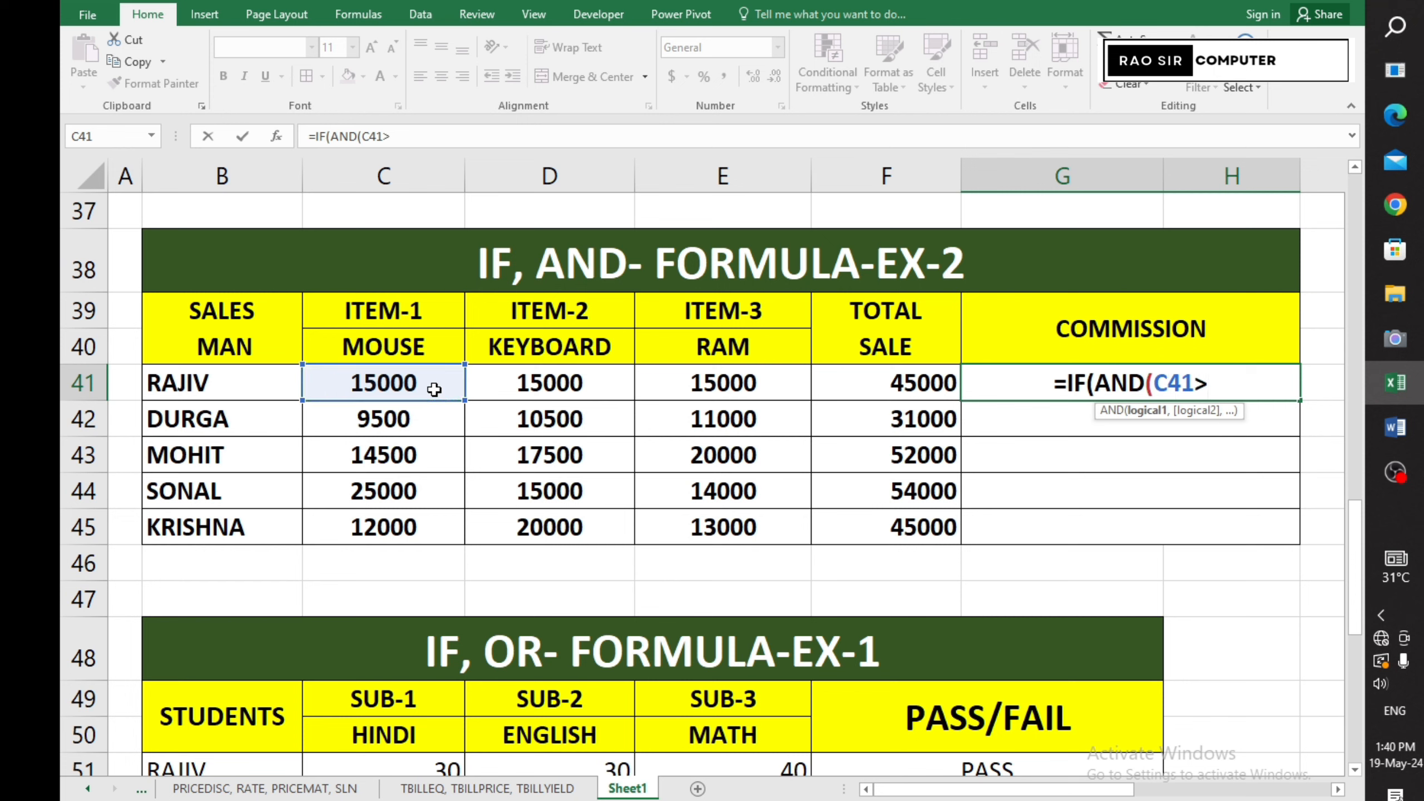
pyautogui.write('=')
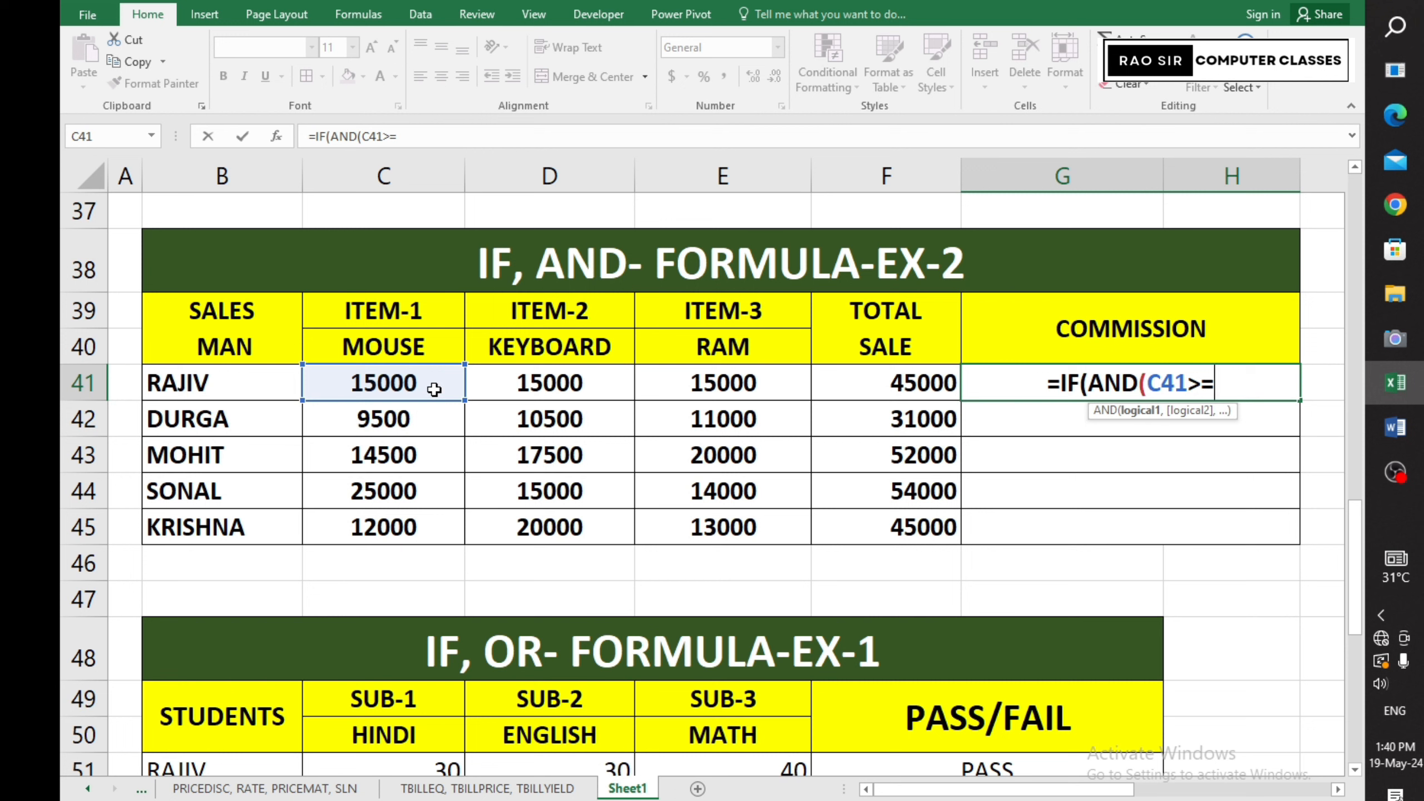
pyautogui.write('15000')
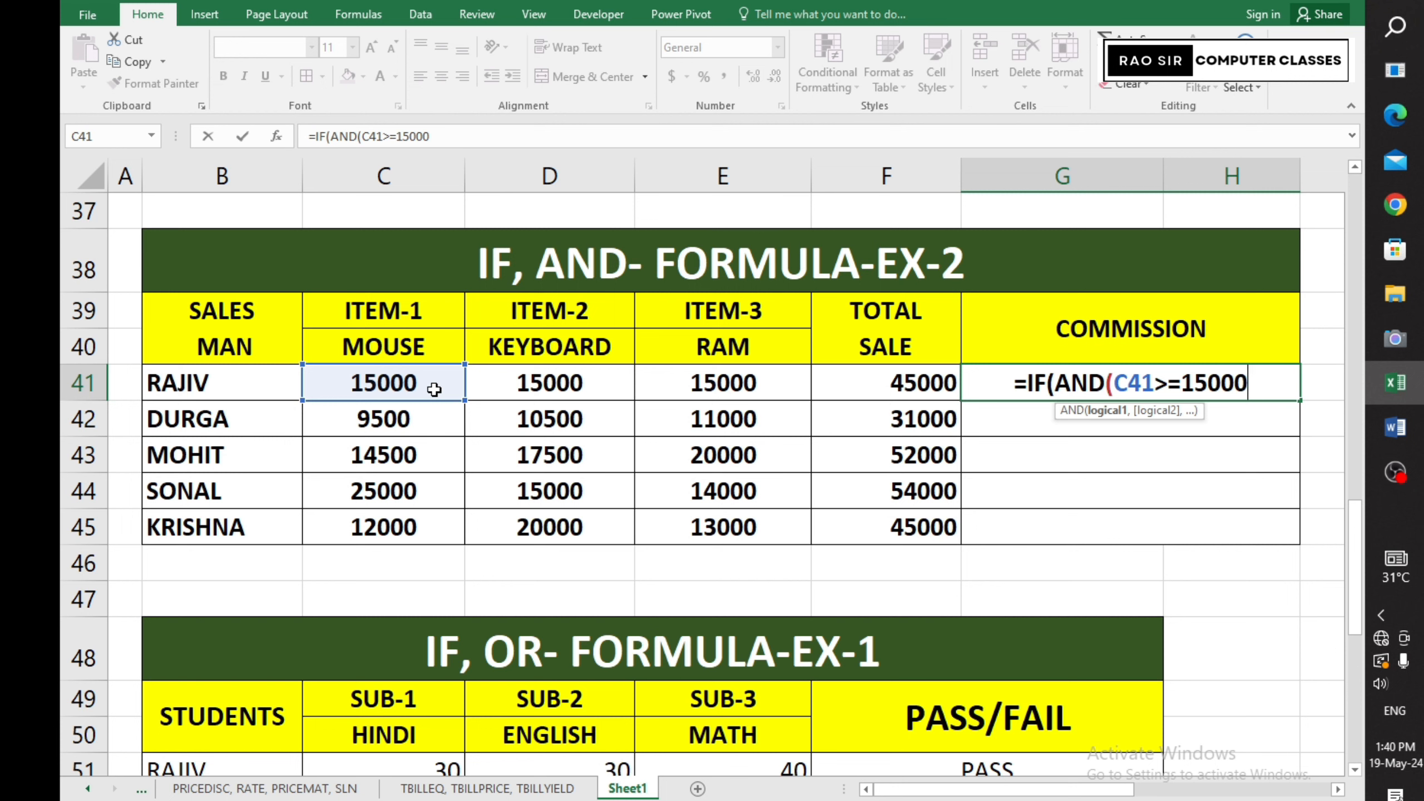
pyautogui.write(',')
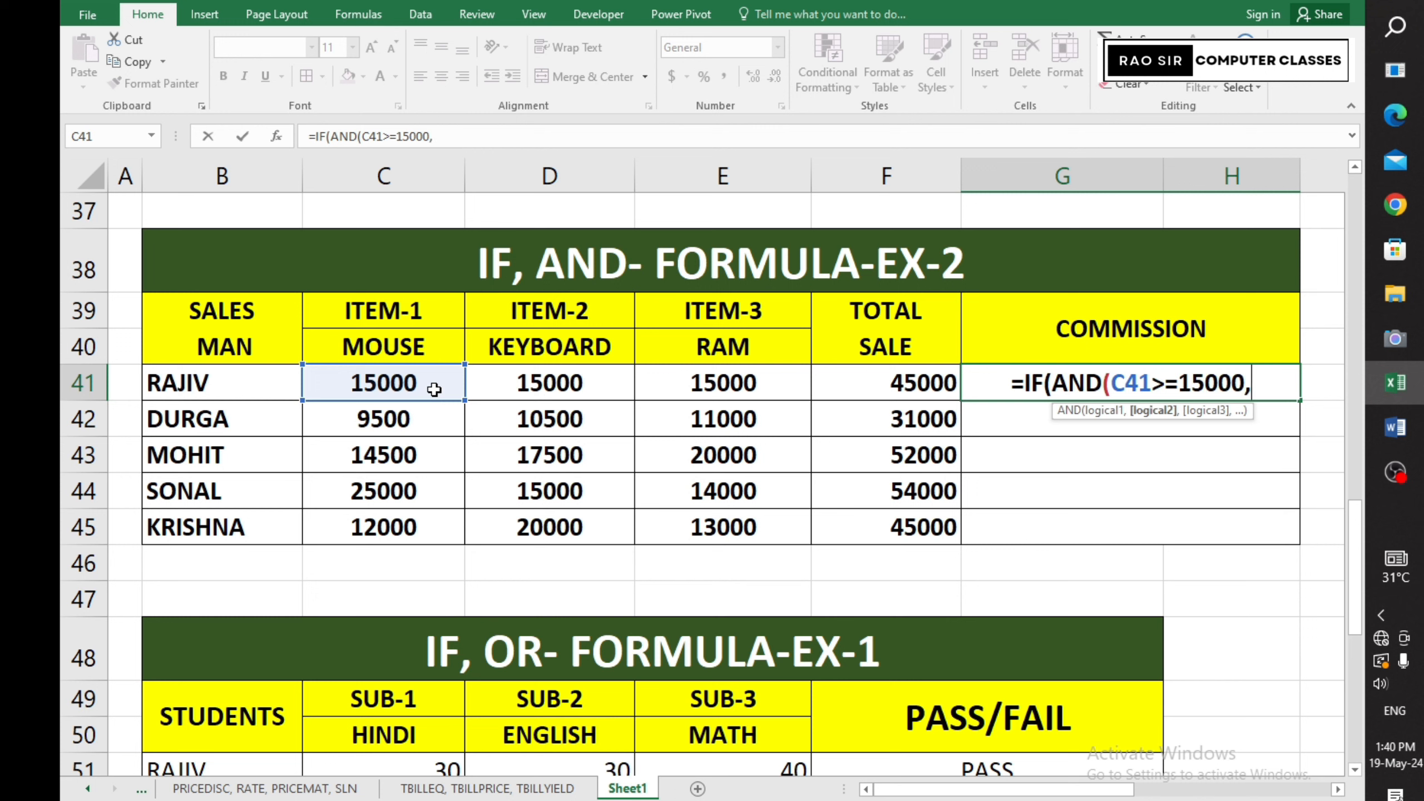
# - Add the conditions D41>=15000 and E41>=15000 to the AND test in G41's formula and close the AND
pyautogui.click(615, 387)
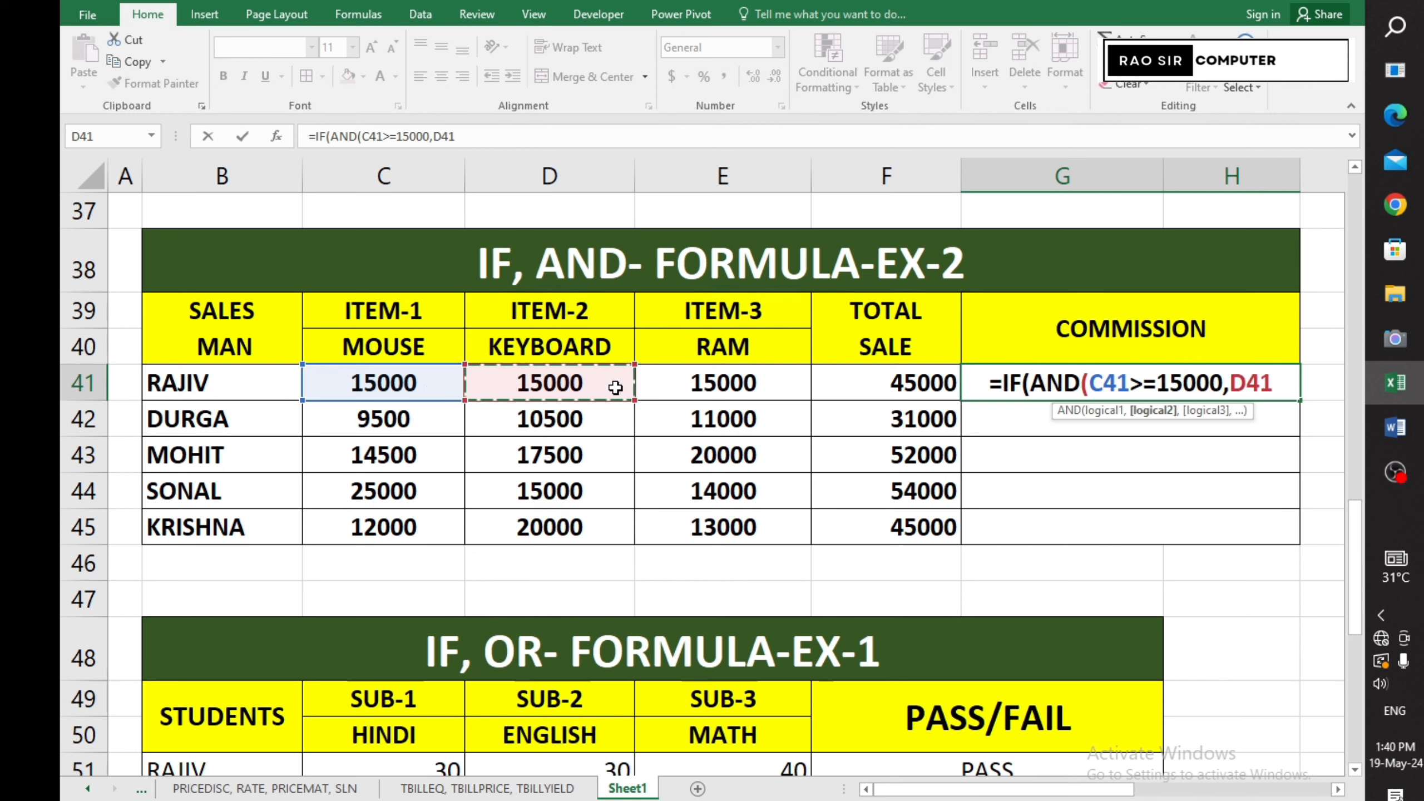
pyautogui.write('>')
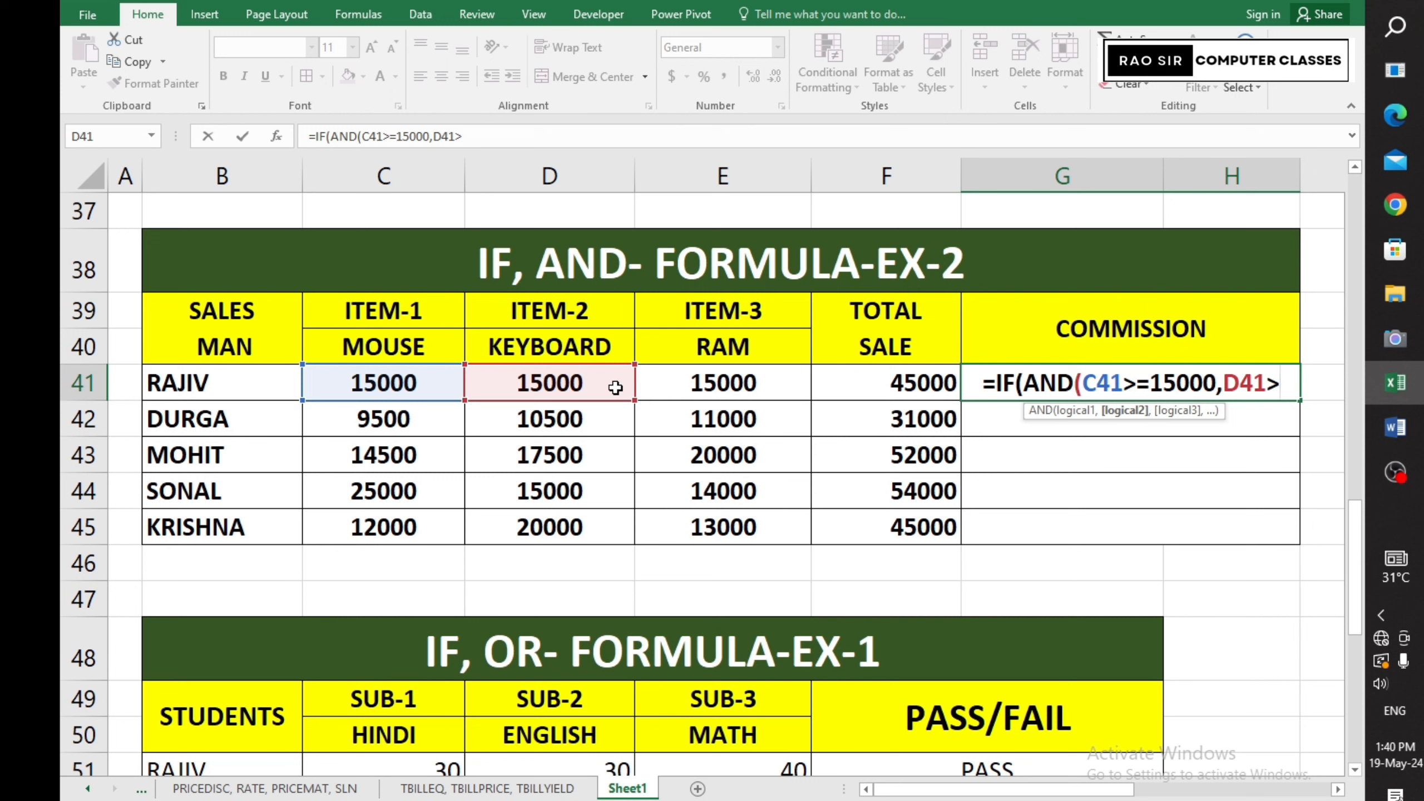
pyautogui.write('=15000')
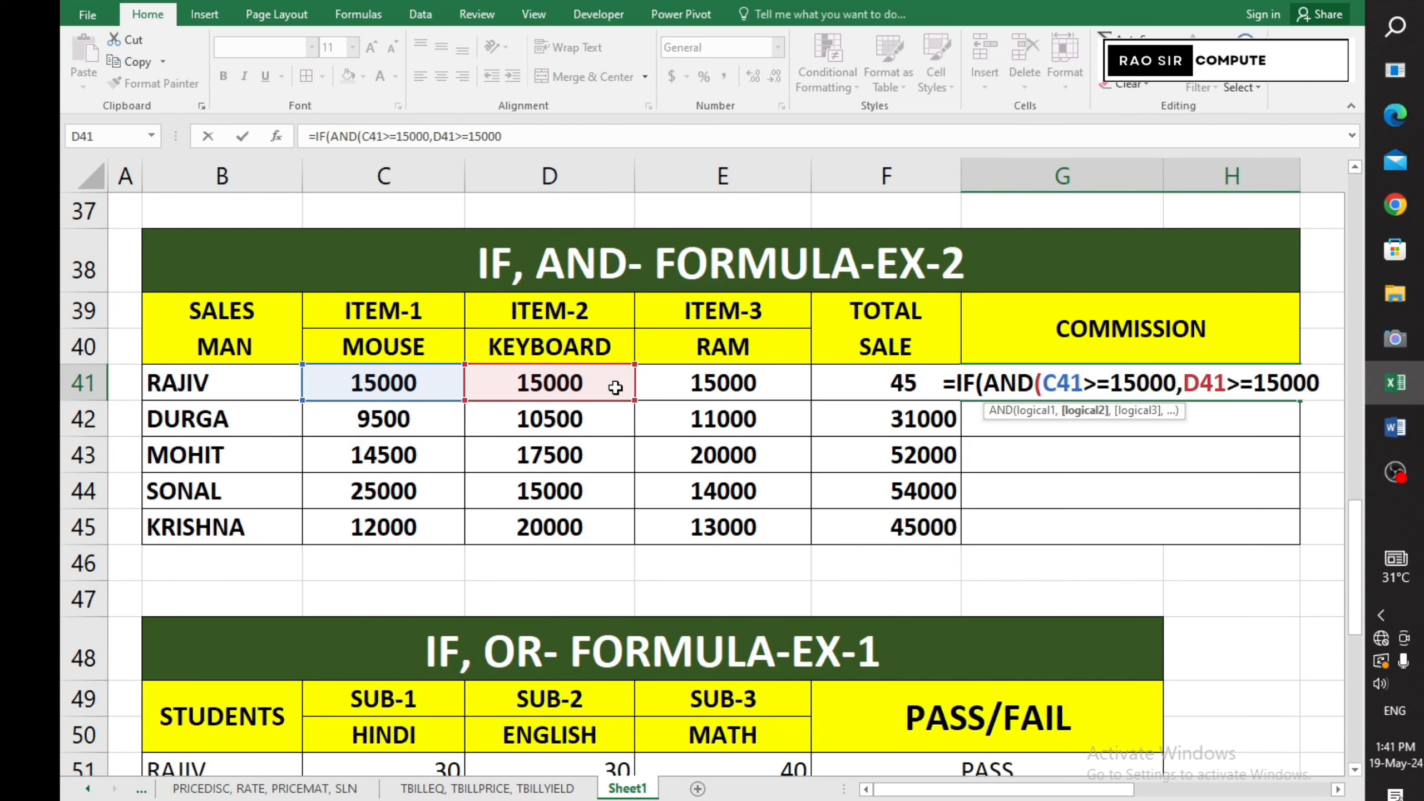
pyautogui.write(',')
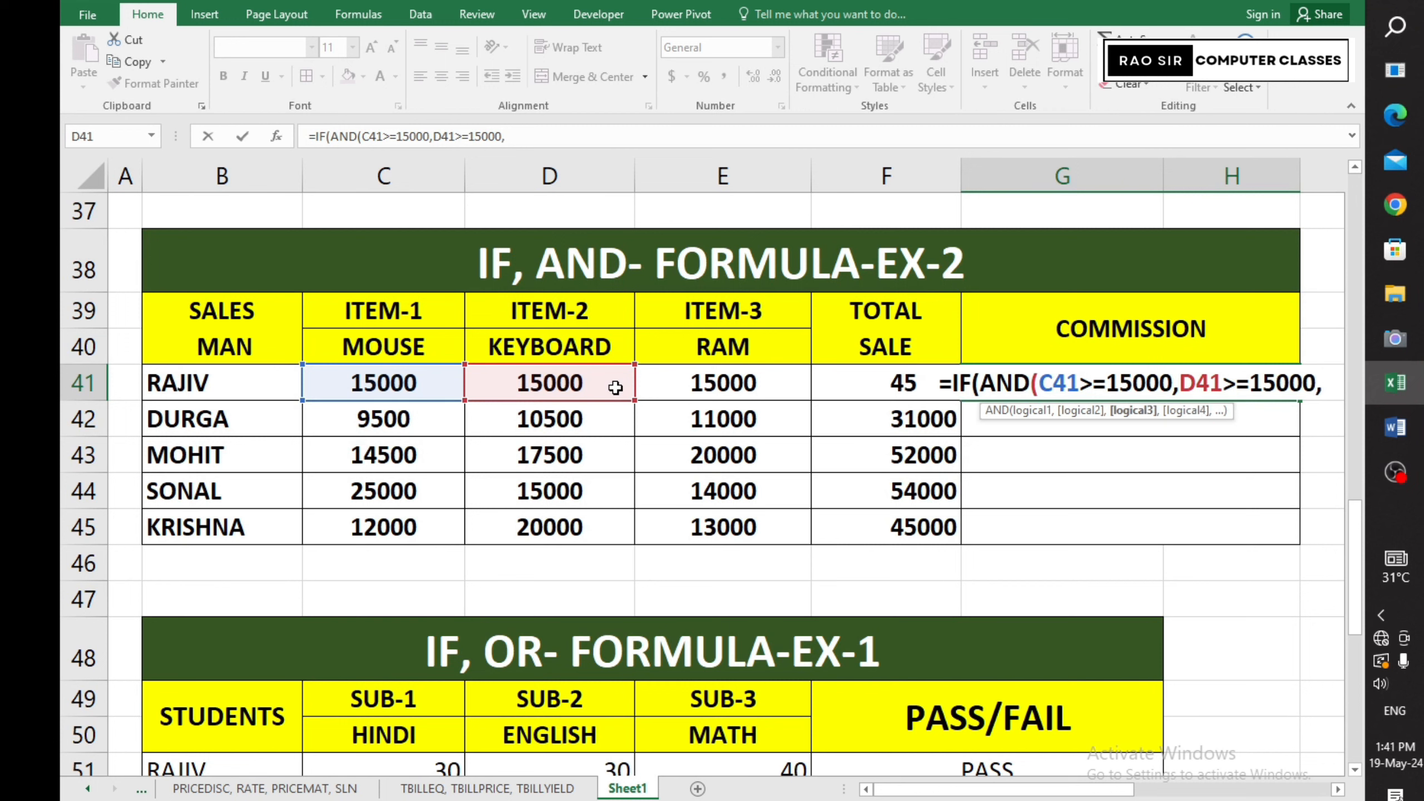
pyautogui.click(760, 391)
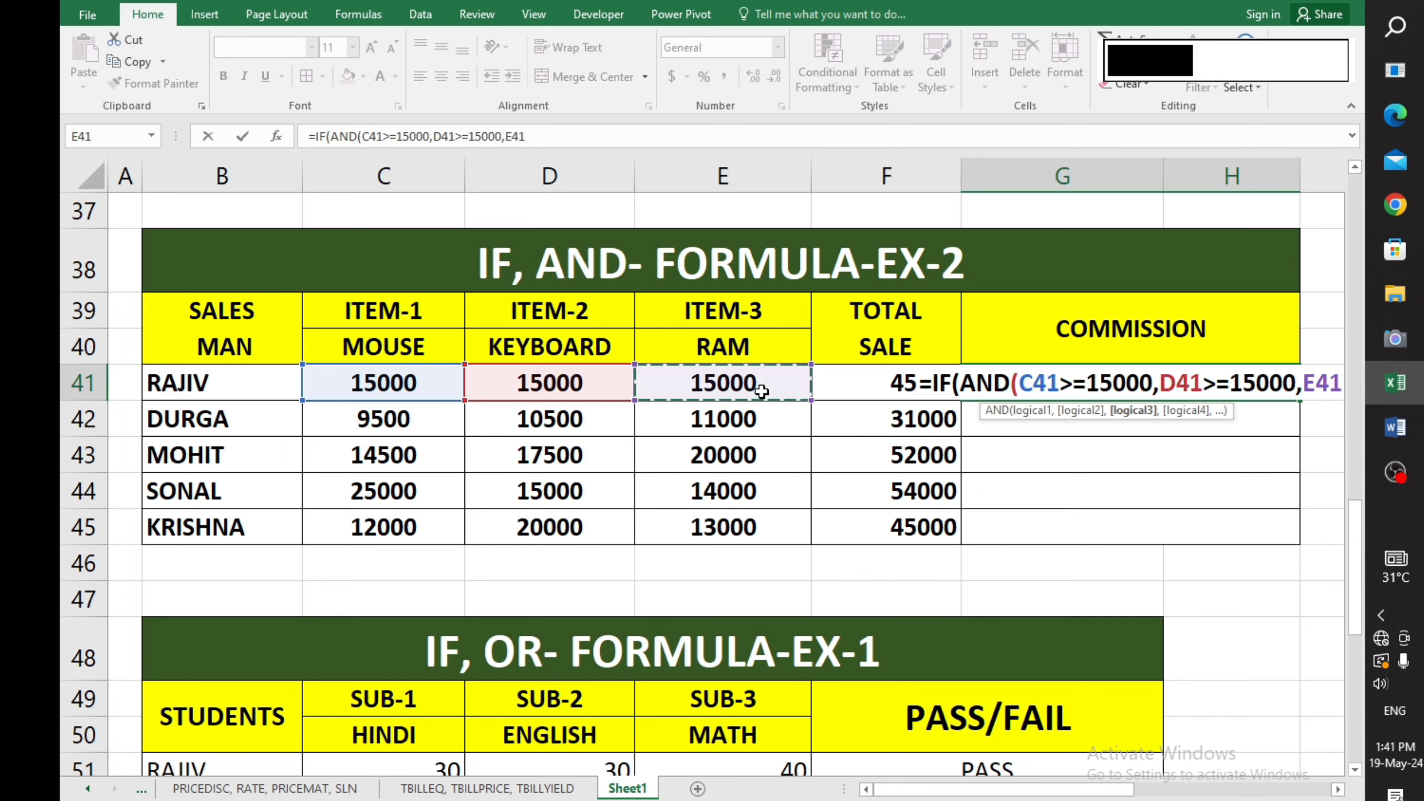
pyautogui.write('>')
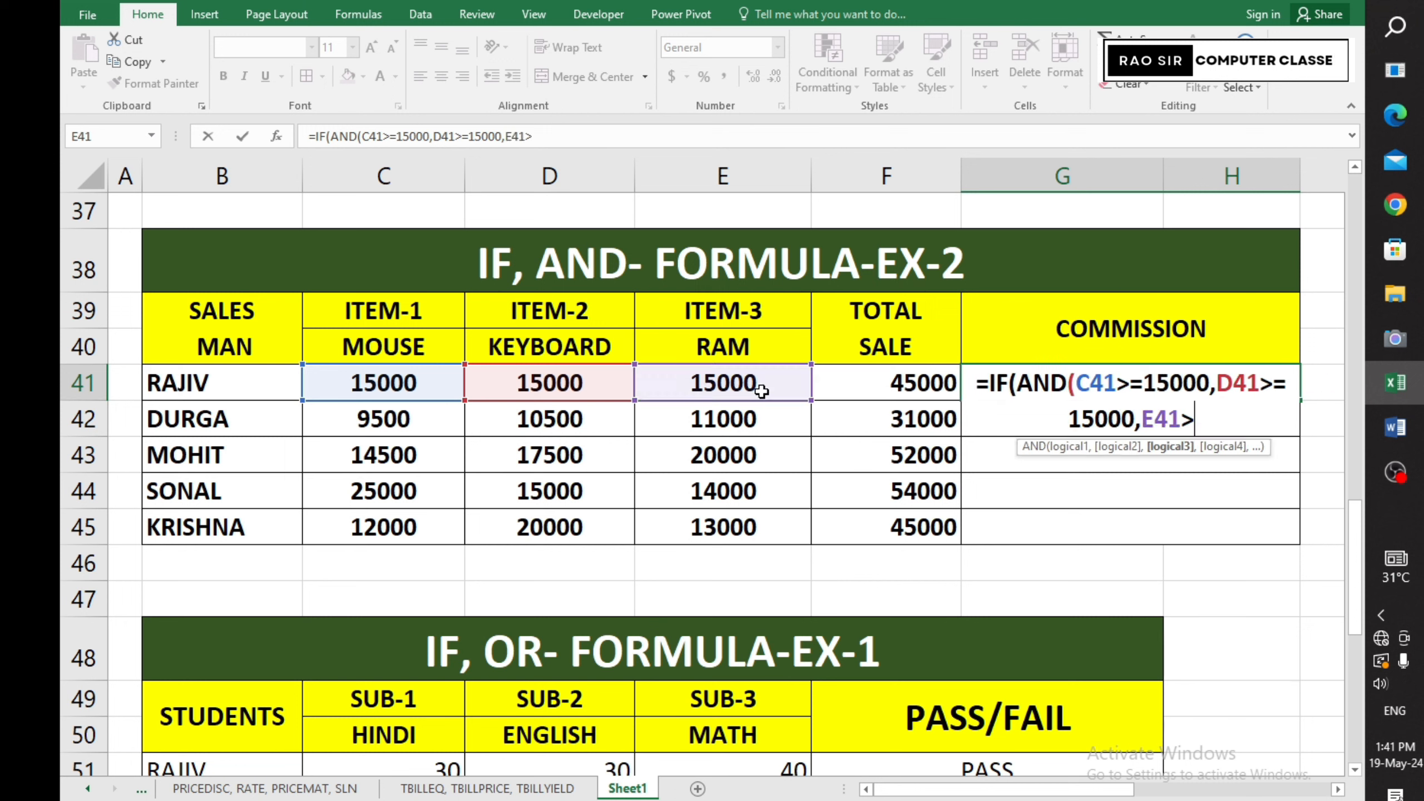
pyautogui.write('=')
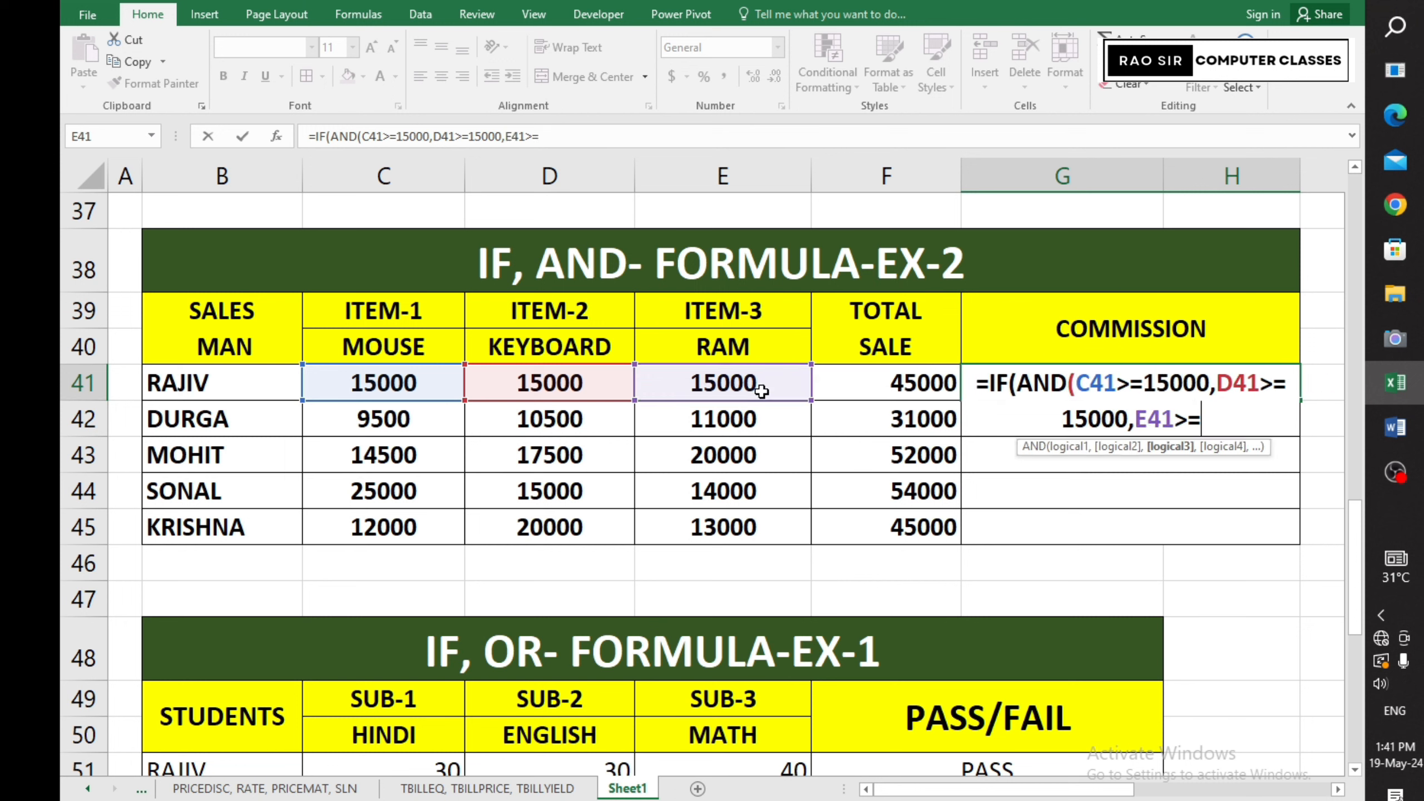
pyautogui.write('15000')
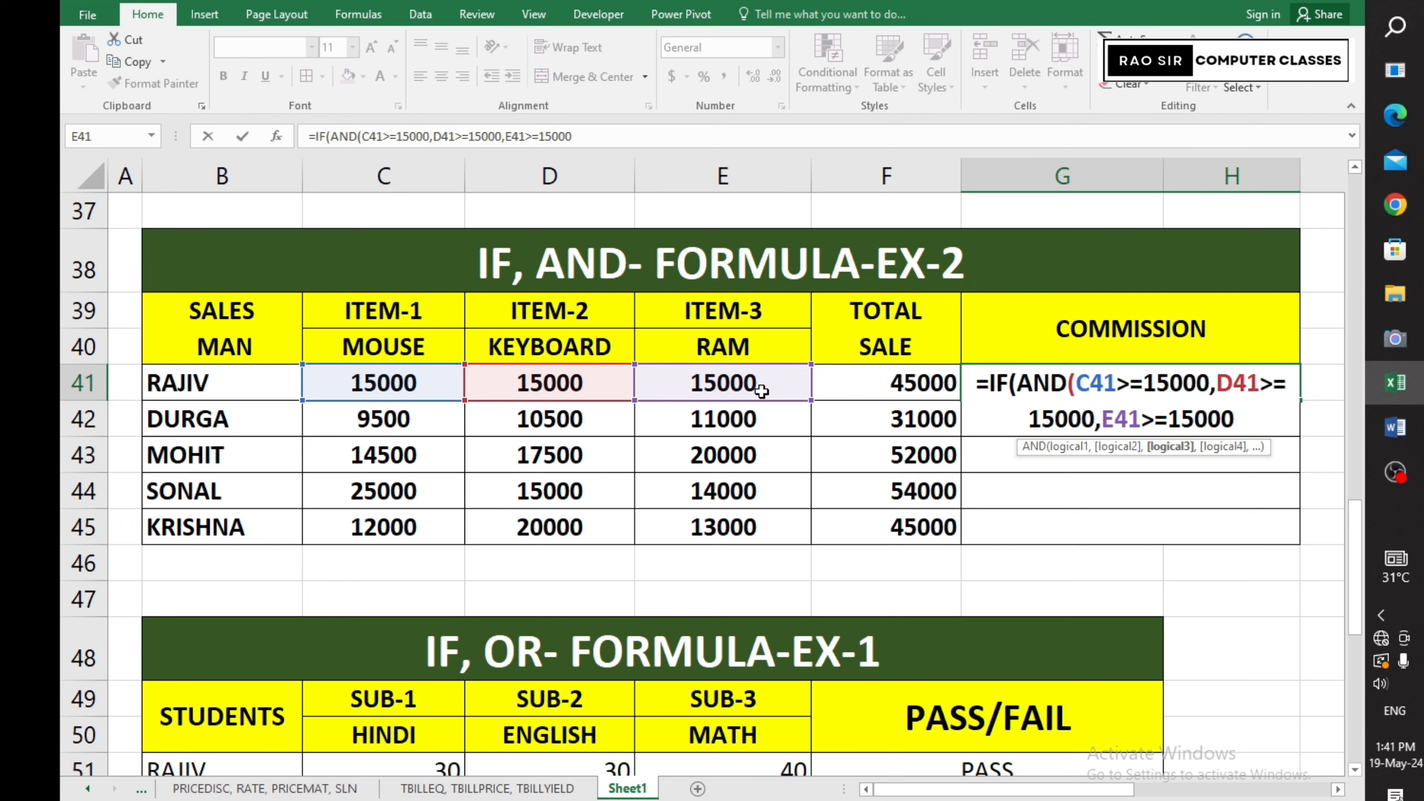
pyautogui.write(')')
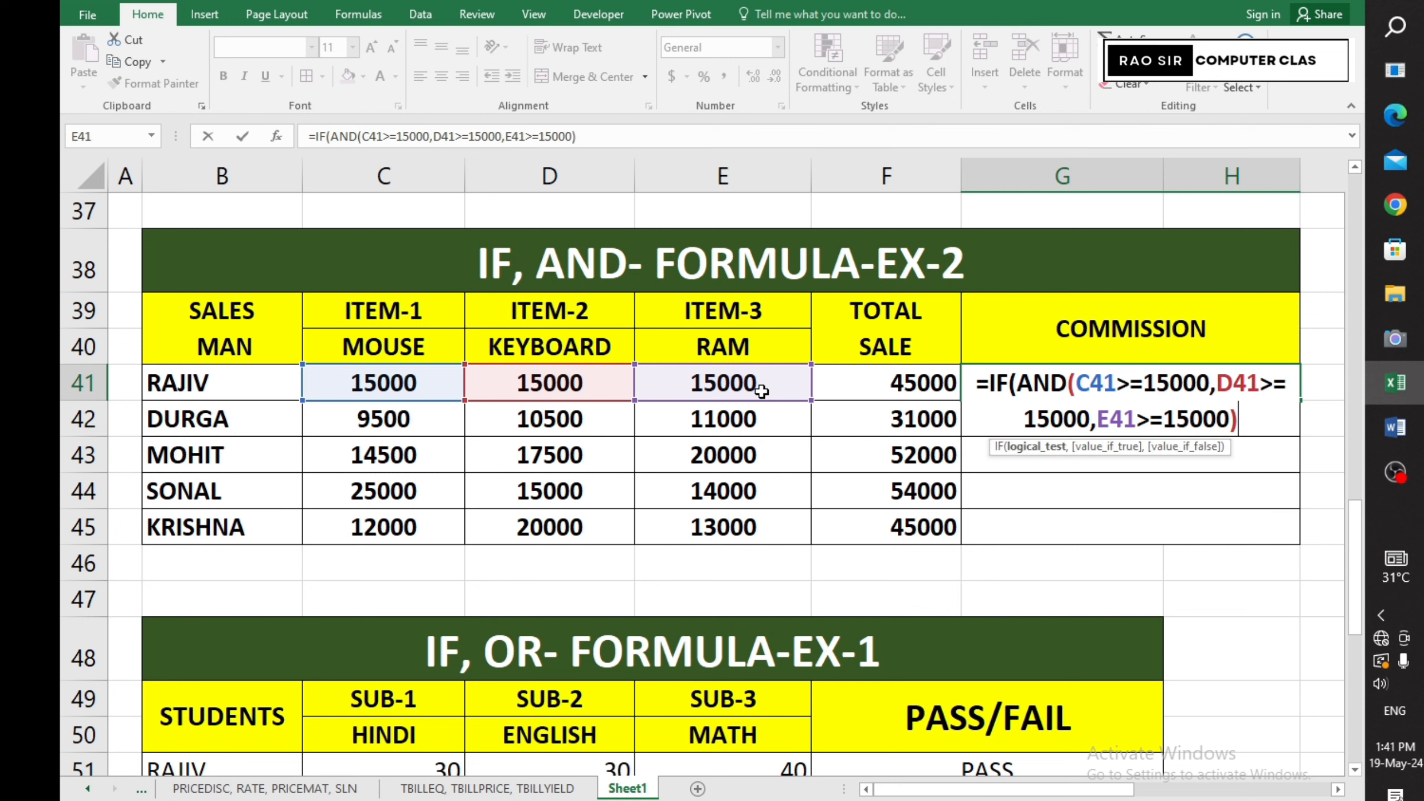
# - Set the formula's value-if-true to a 3% commission on the total sale, F41*3%
pyautogui.write(',')
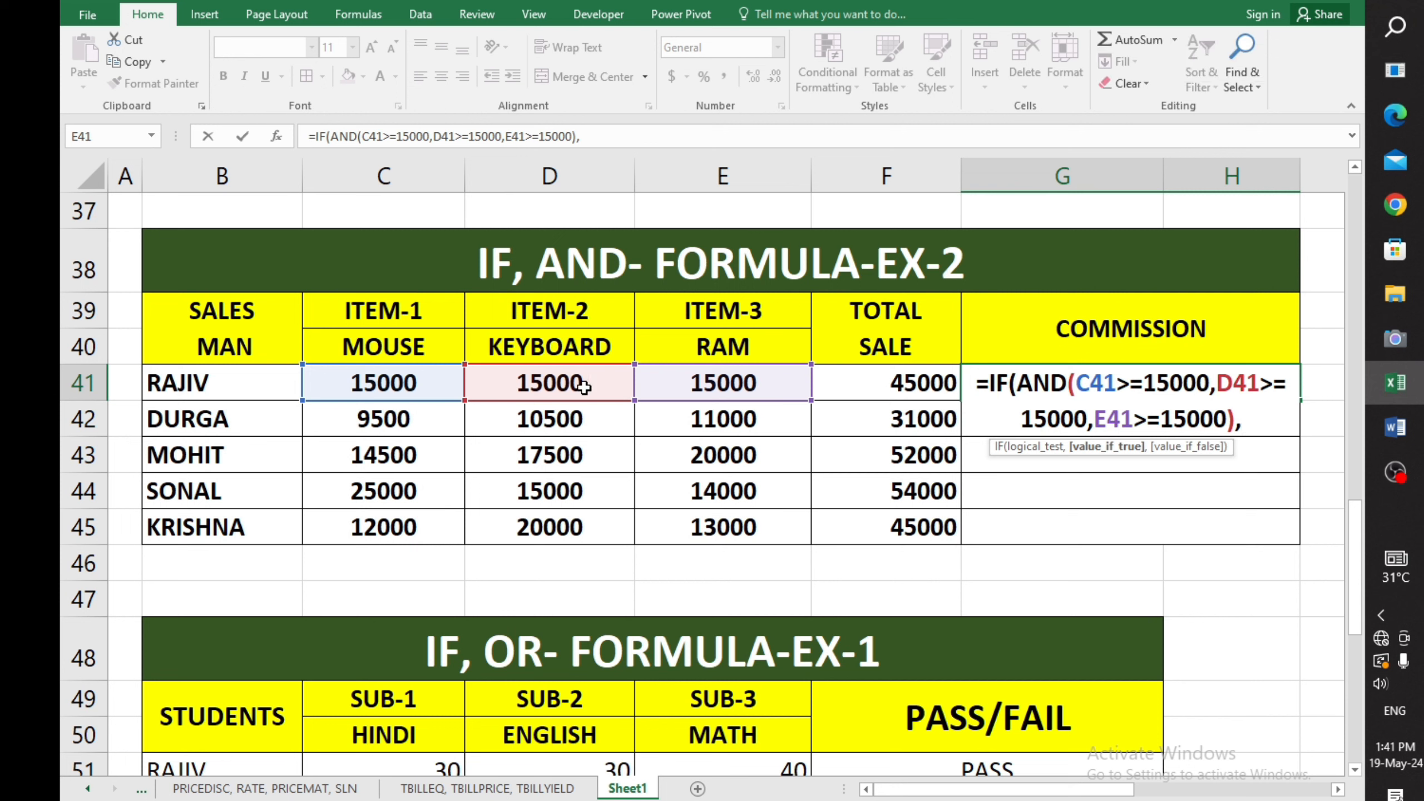
pyautogui.click(888, 391)
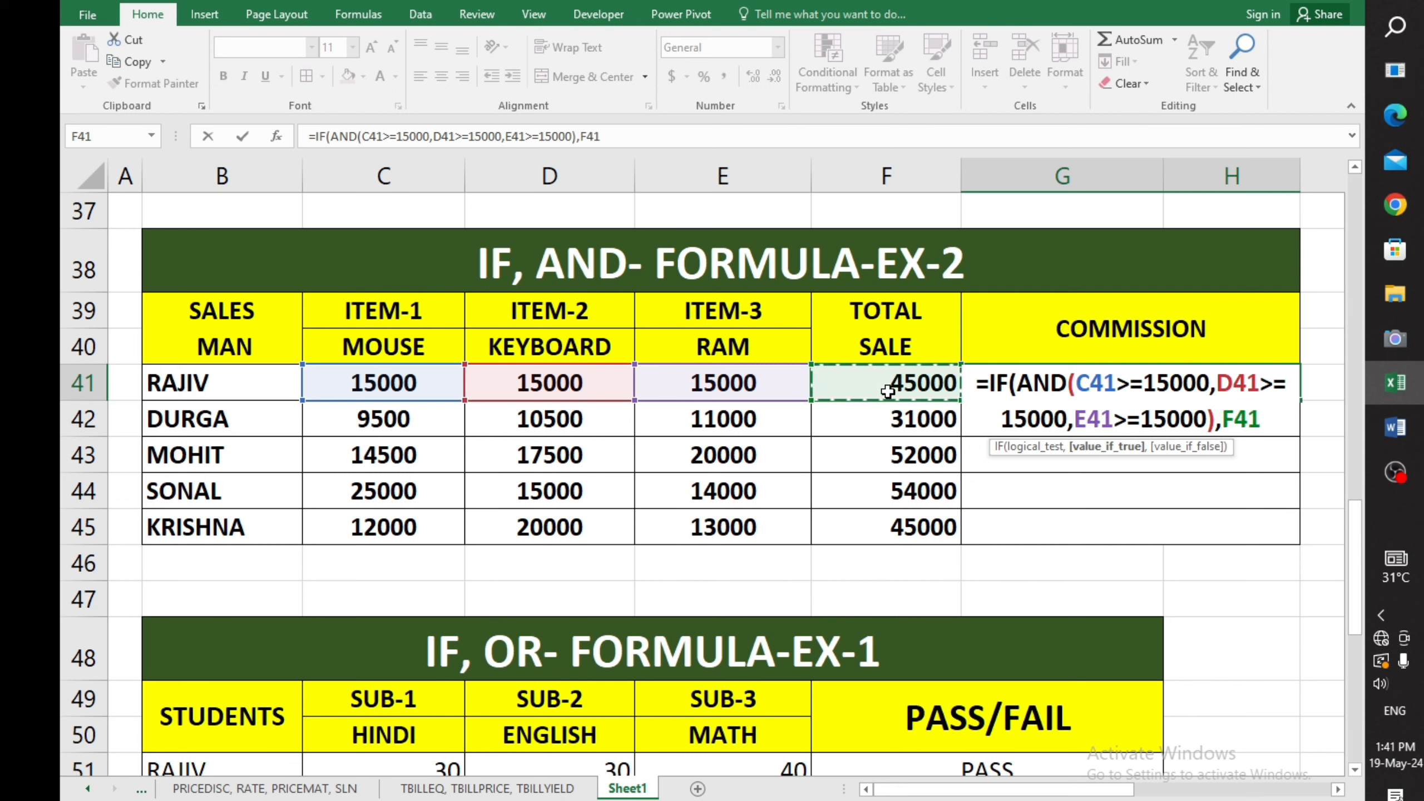
pyautogui.write('*')
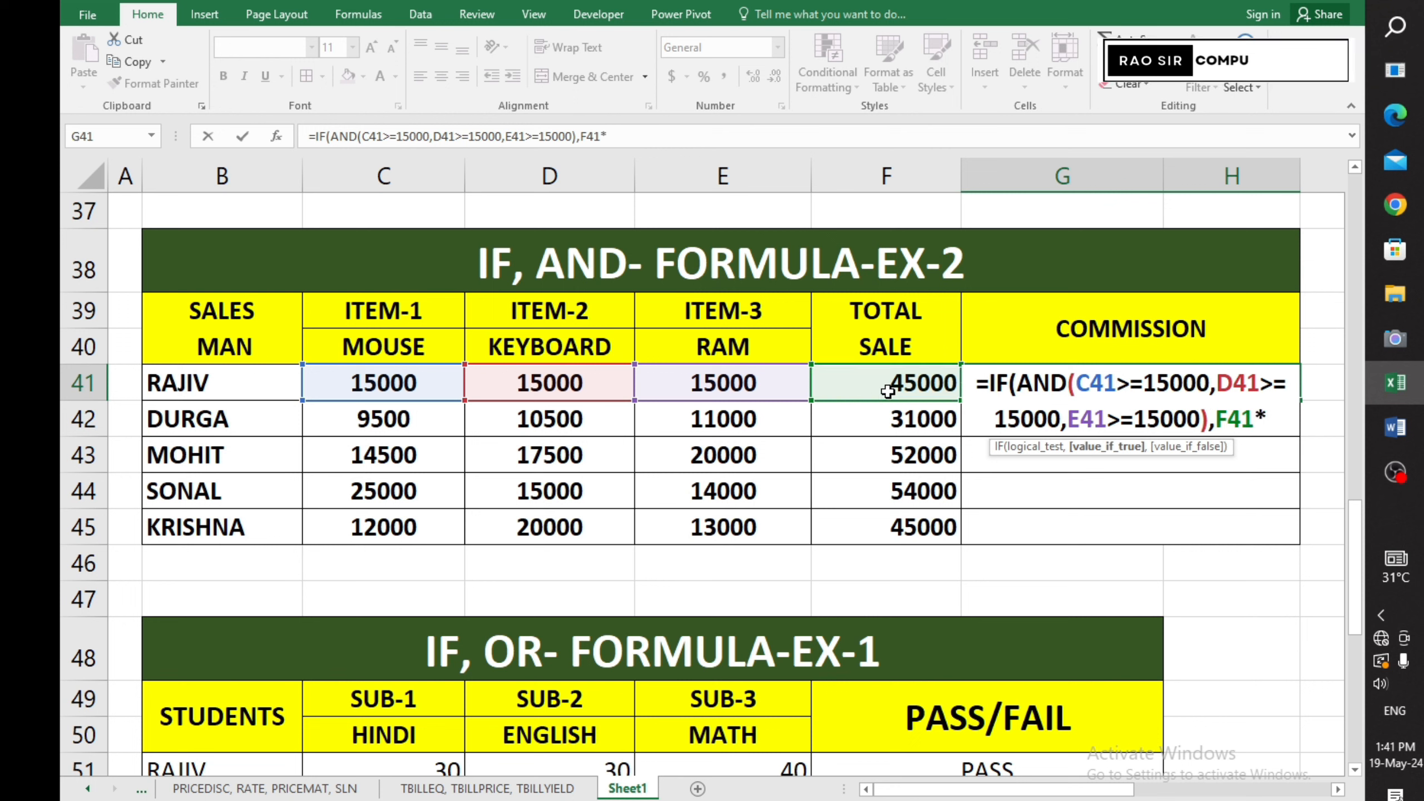
pyautogui.write('3%')
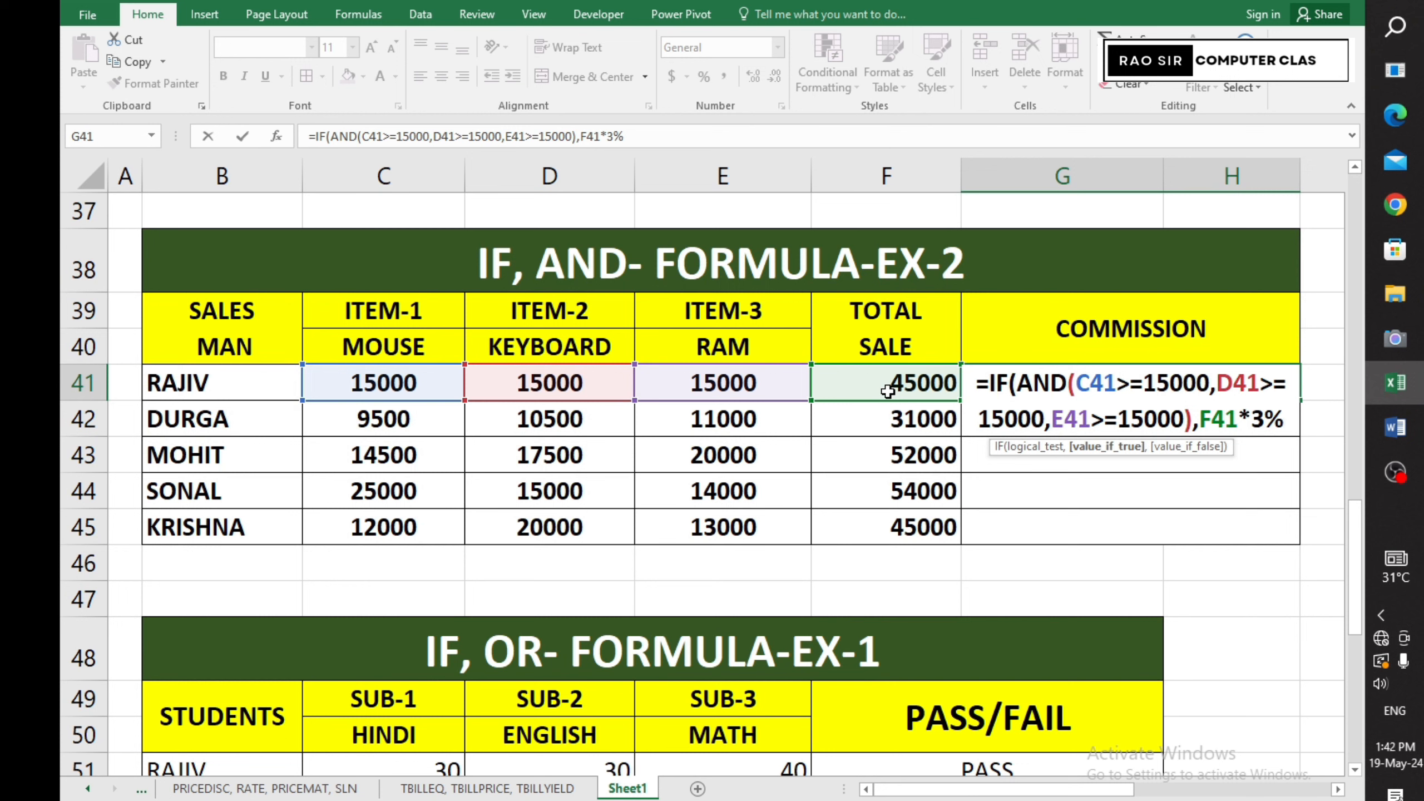
pyautogui.write(',')
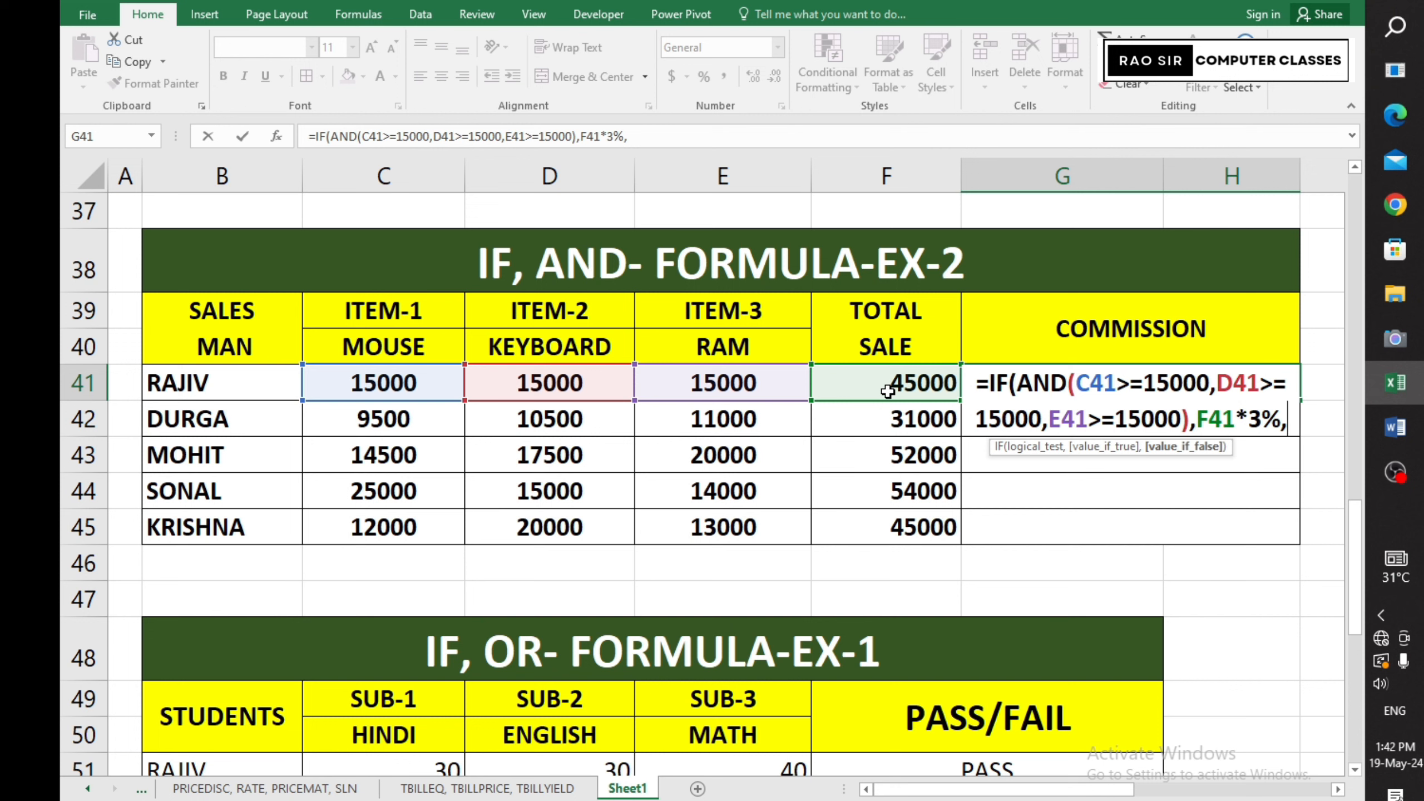
# - Set the value-if-false to "DO WORK HARD NEXT TIME", close the IF and enter the formula in G41
pyautogui.write('"')
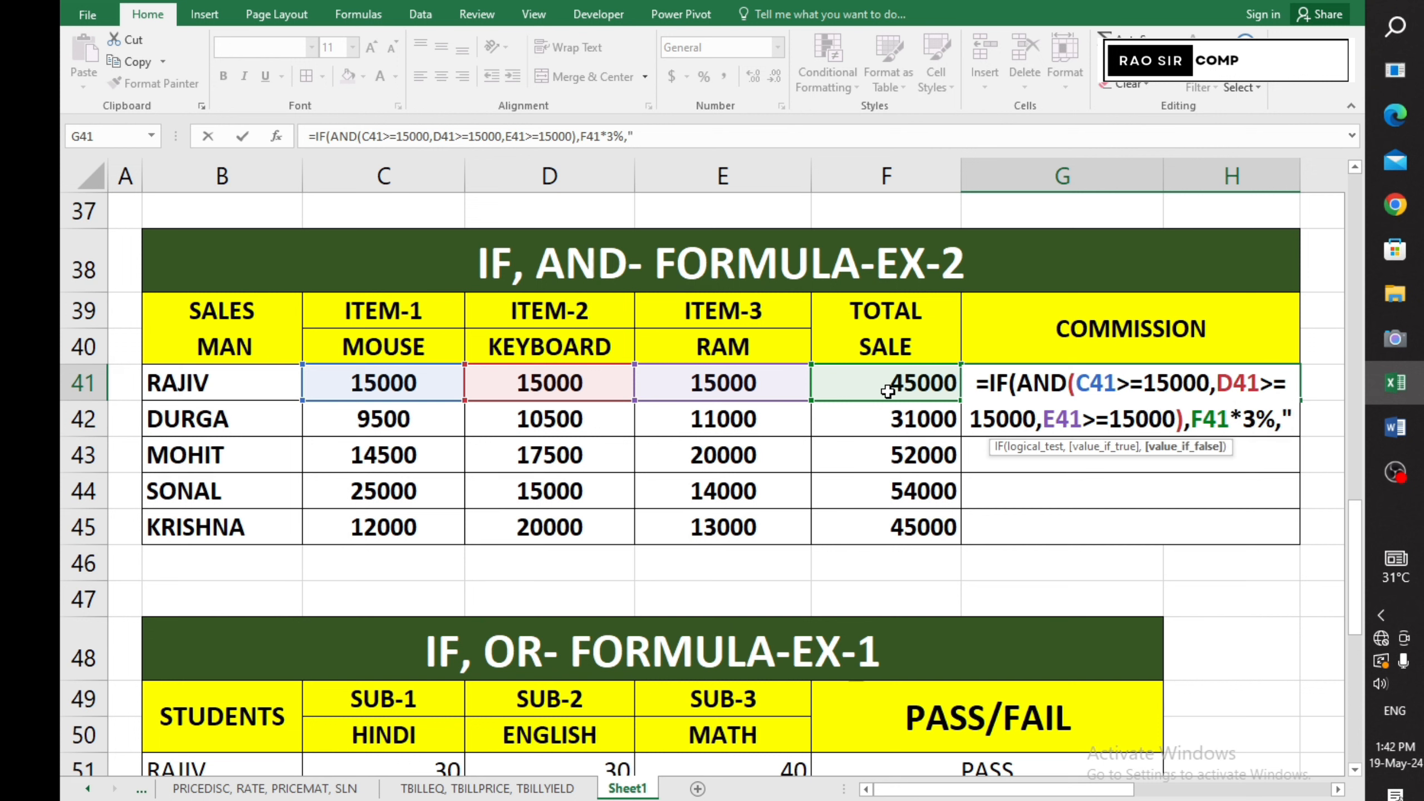
pyautogui.write('DO')
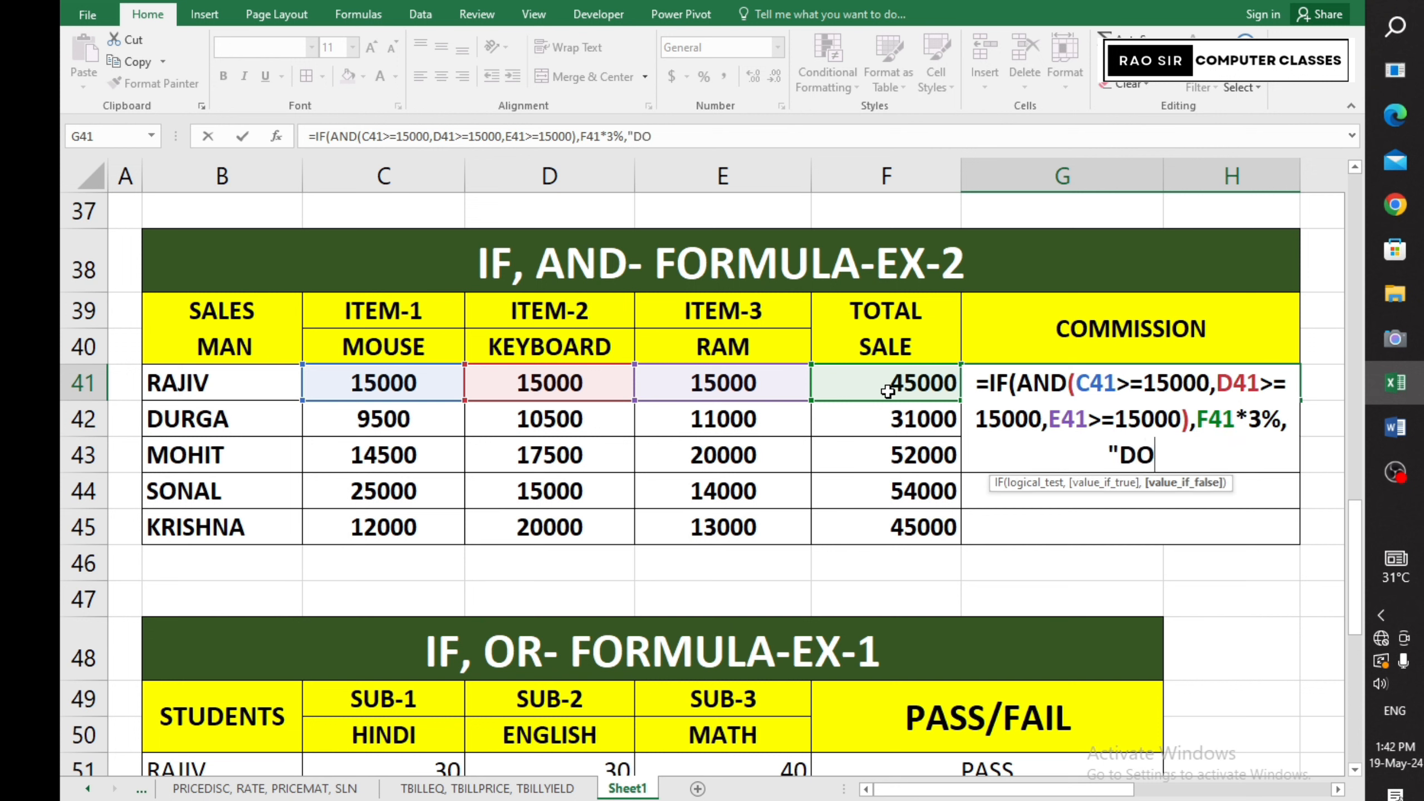
pyautogui.write(' WOR')
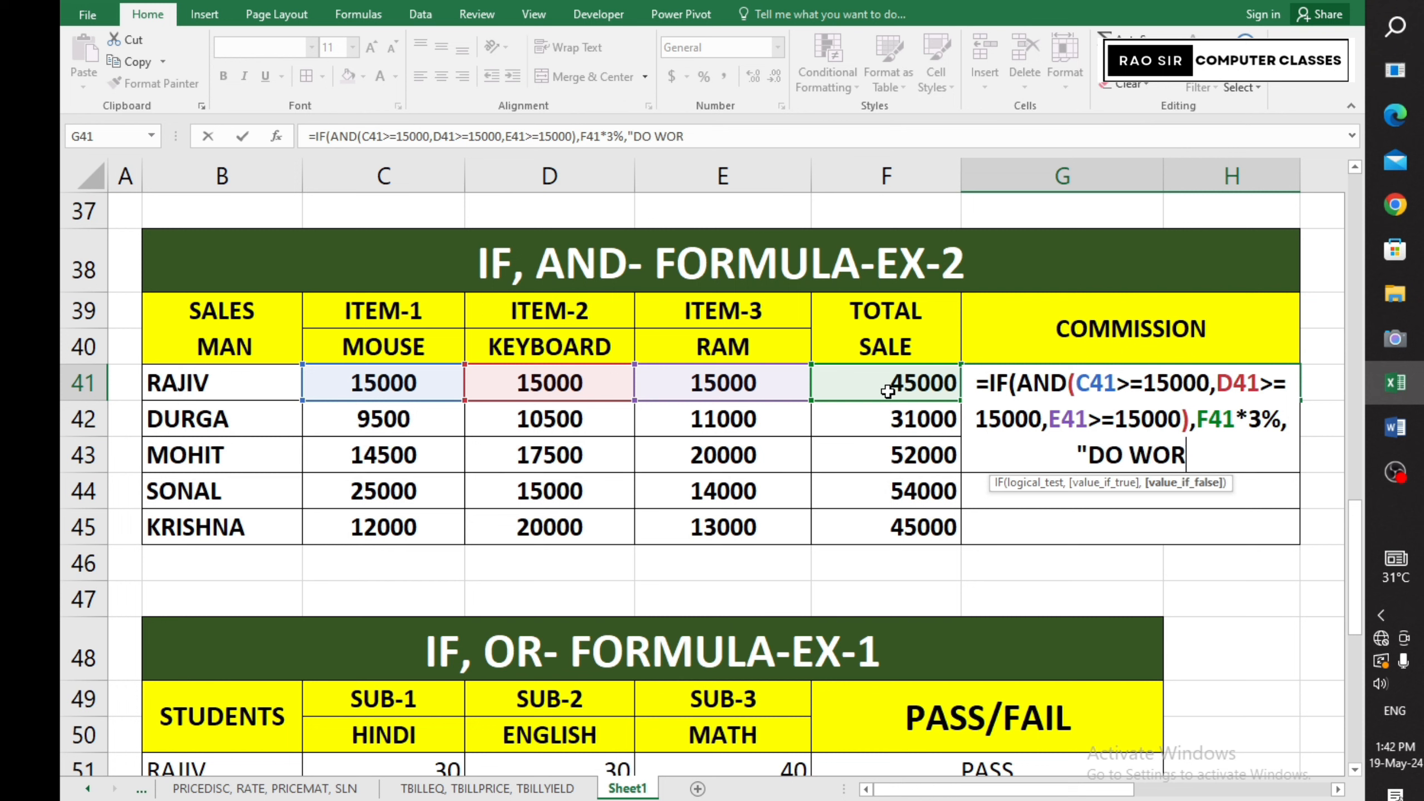
pyautogui.write('K HARD')
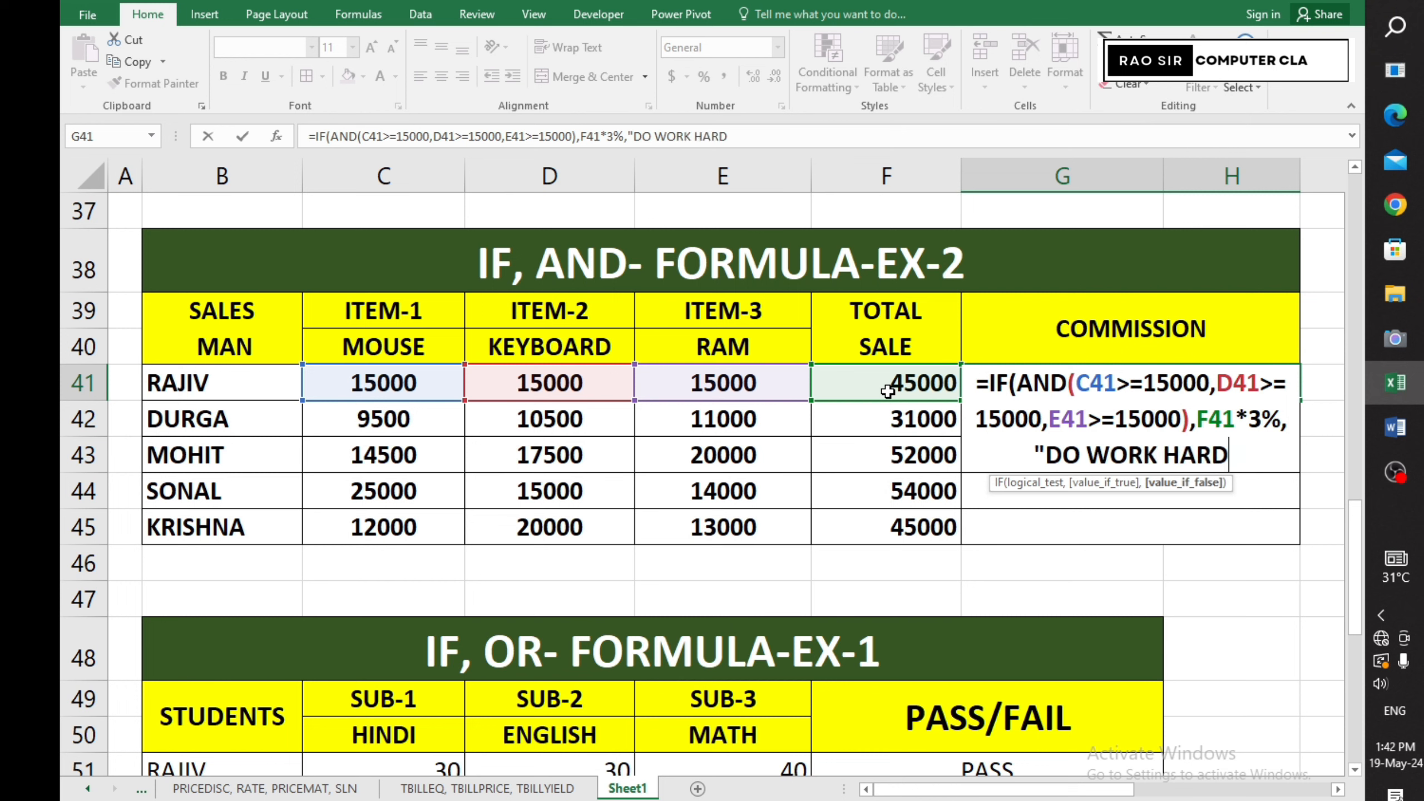
pyautogui.write(' NEXT ')
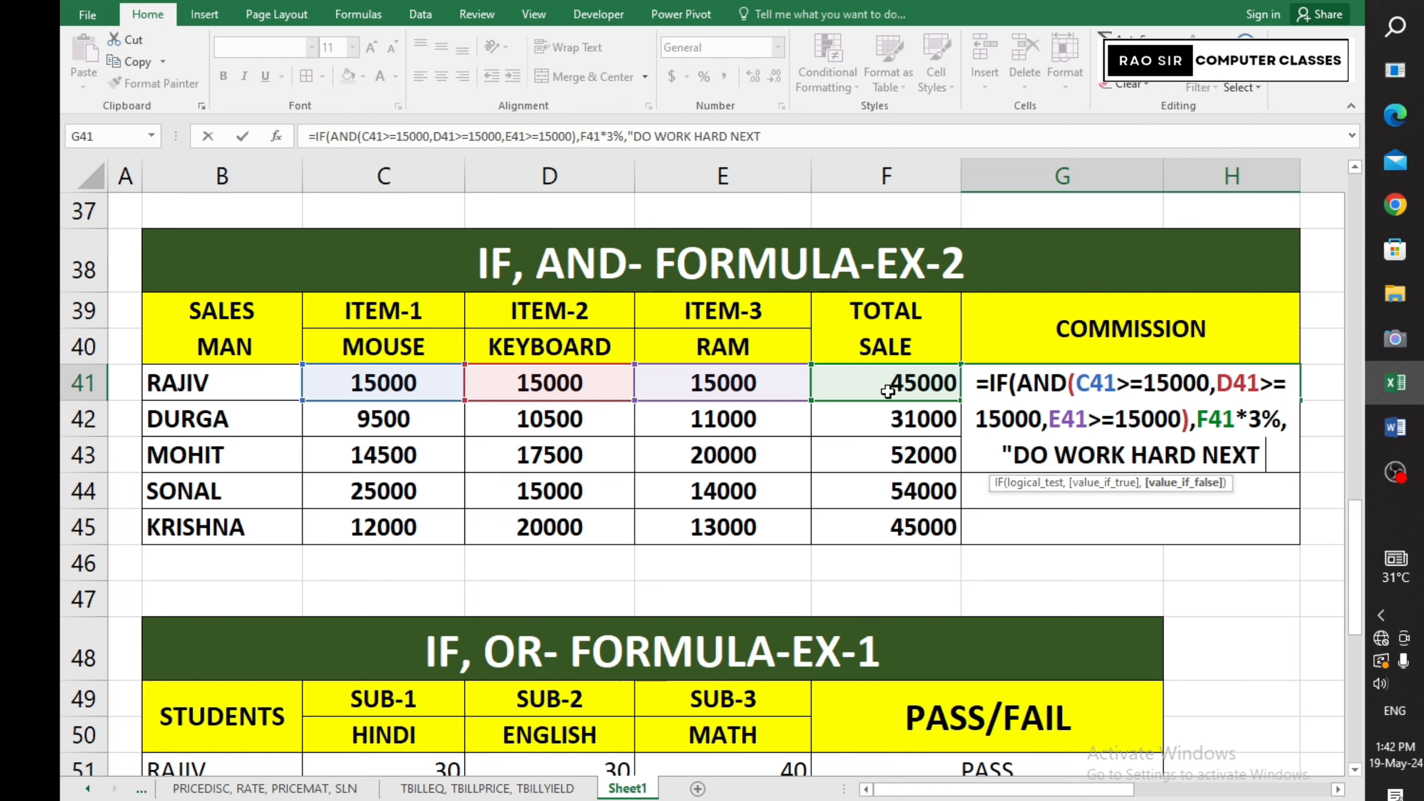
pyautogui.write('TIME')
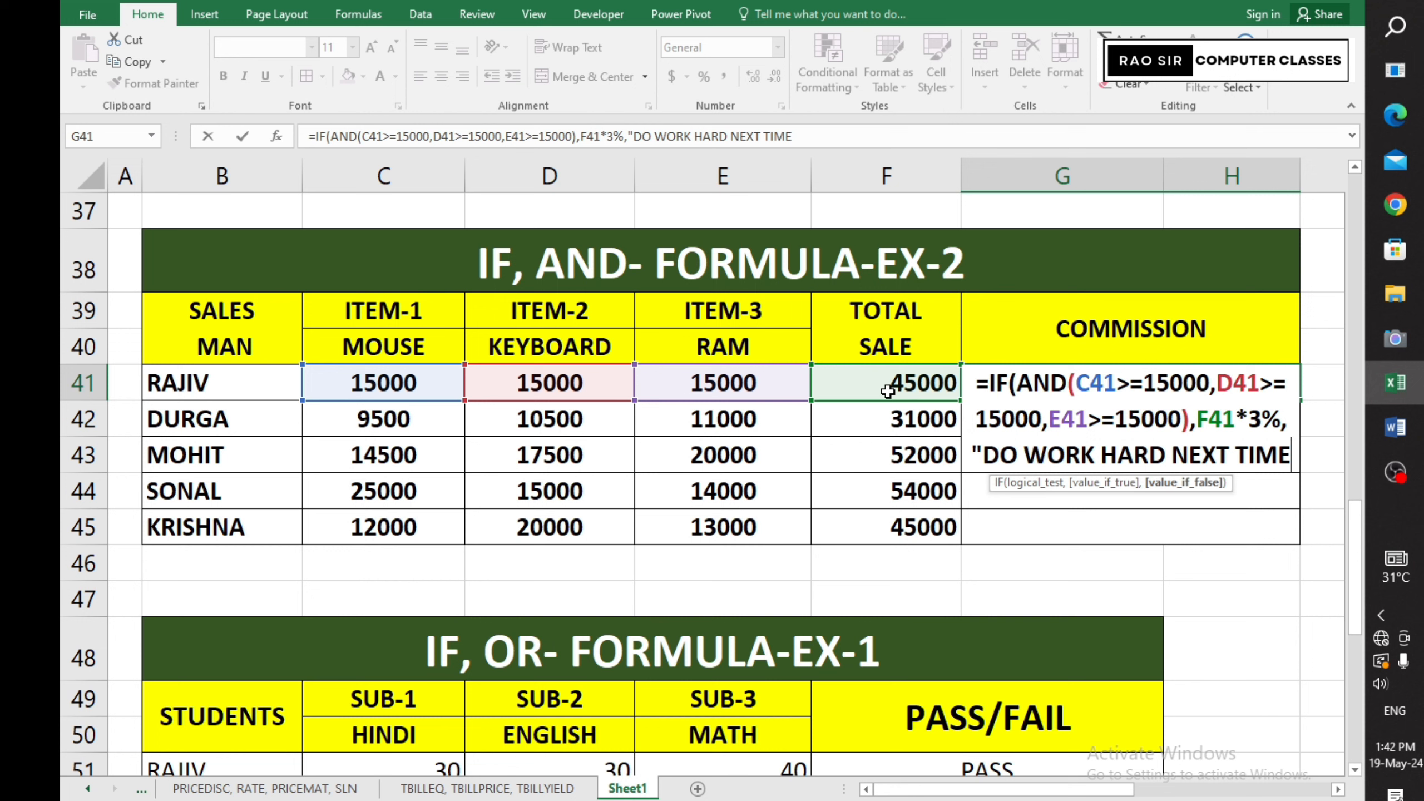
pyautogui.write('"')
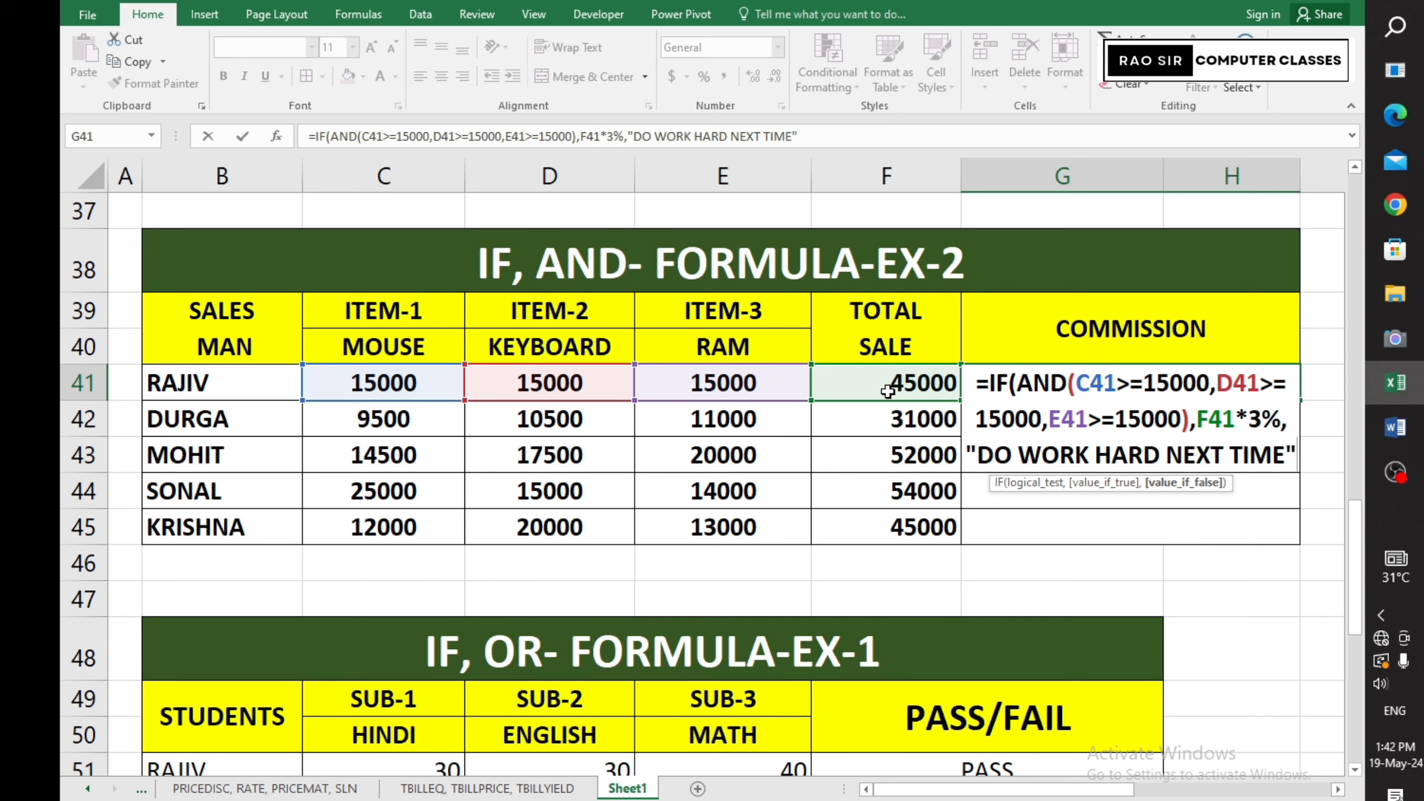
pyautogui.write(')')
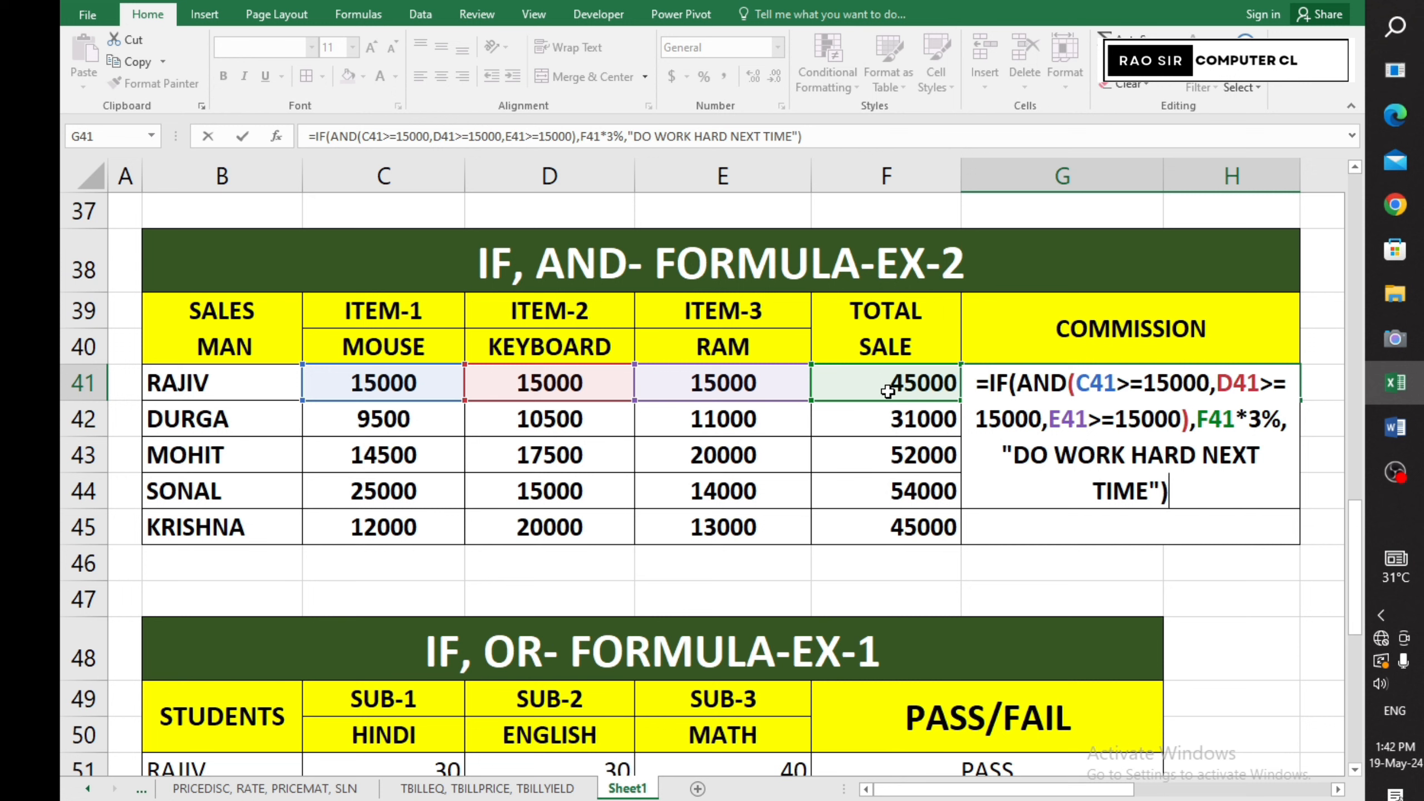
pyautogui.press('Return')
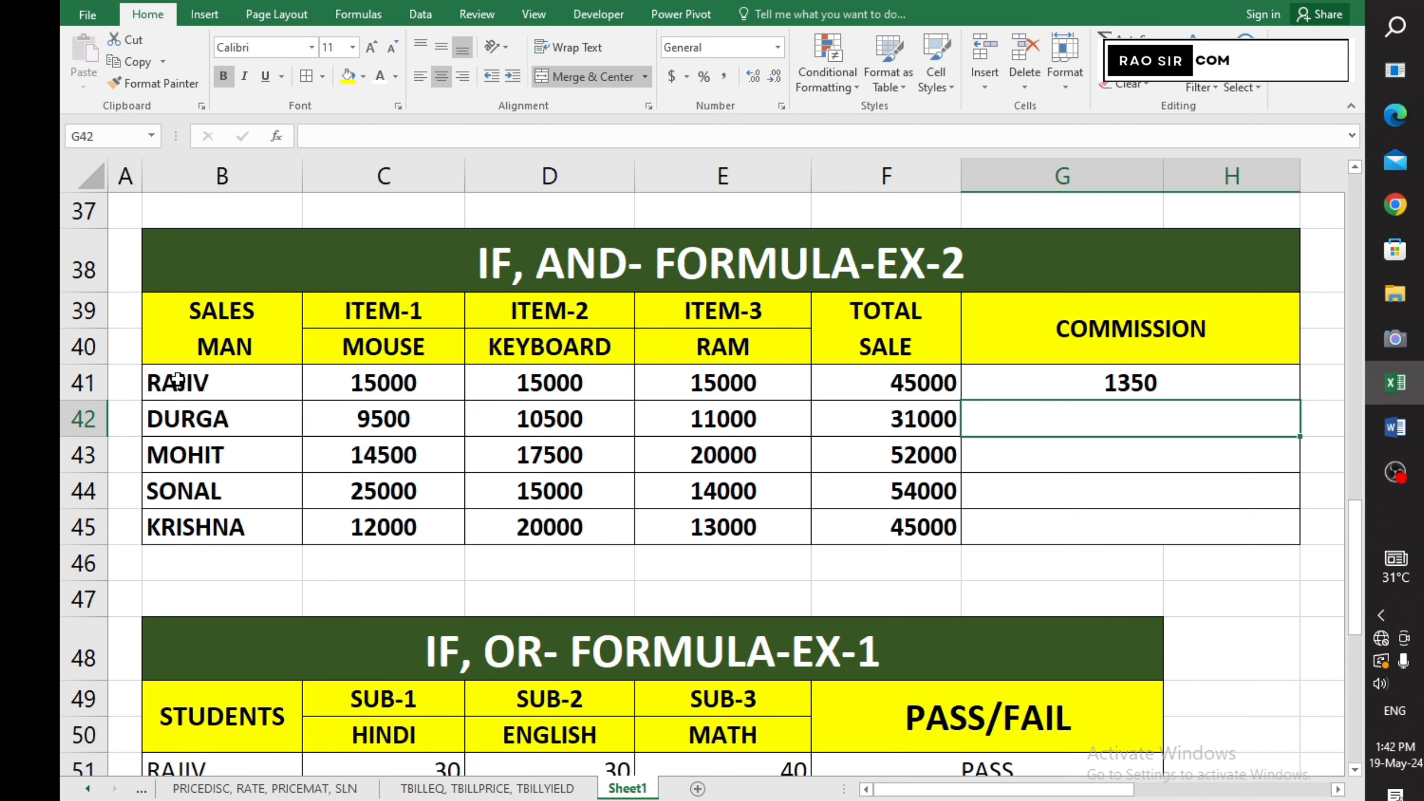
# - Copy the commission formula from G41 down to the second salesman's row, G42
pyautogui.moveTo(144, 383); pyautogui.dragTo(1211, 372)
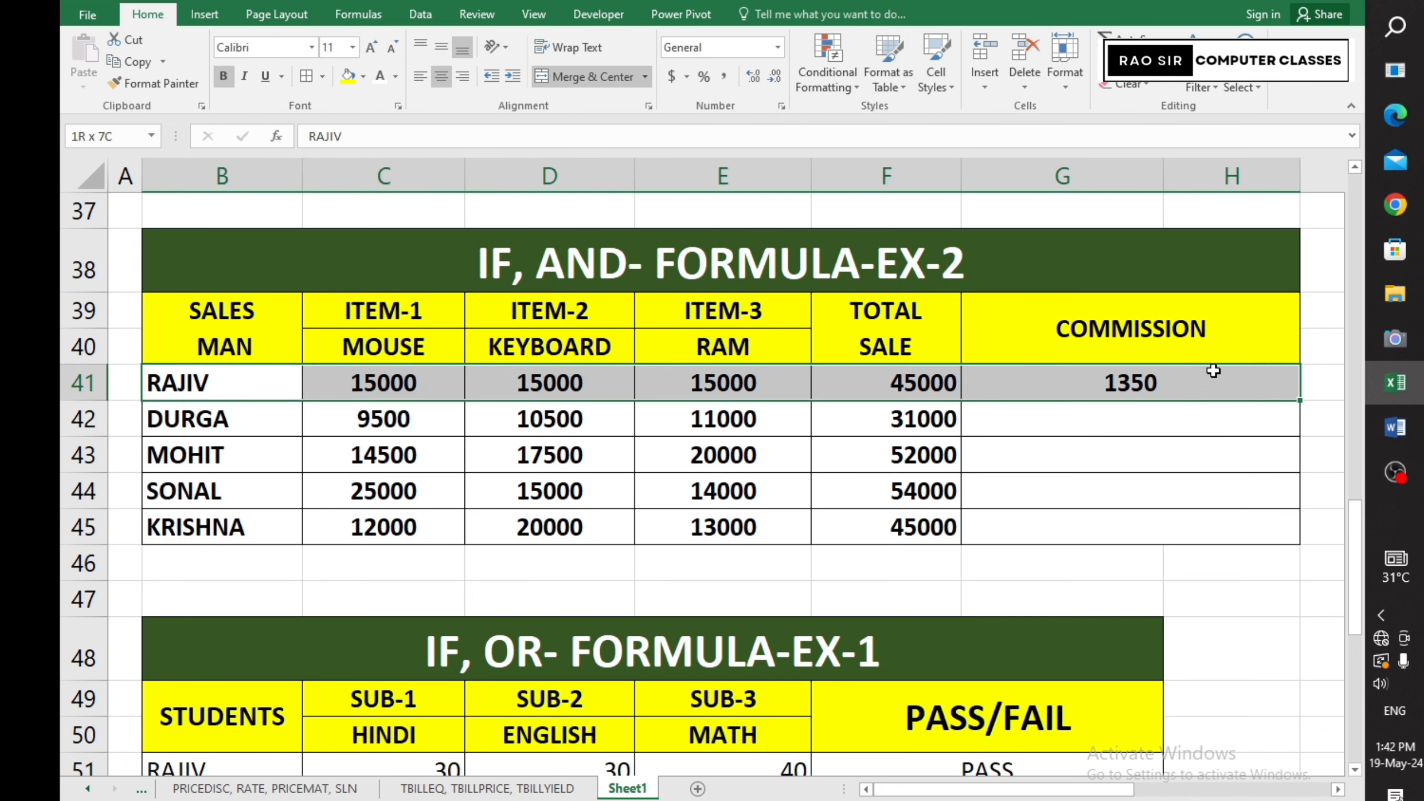
pyautogui.click(908, 387)
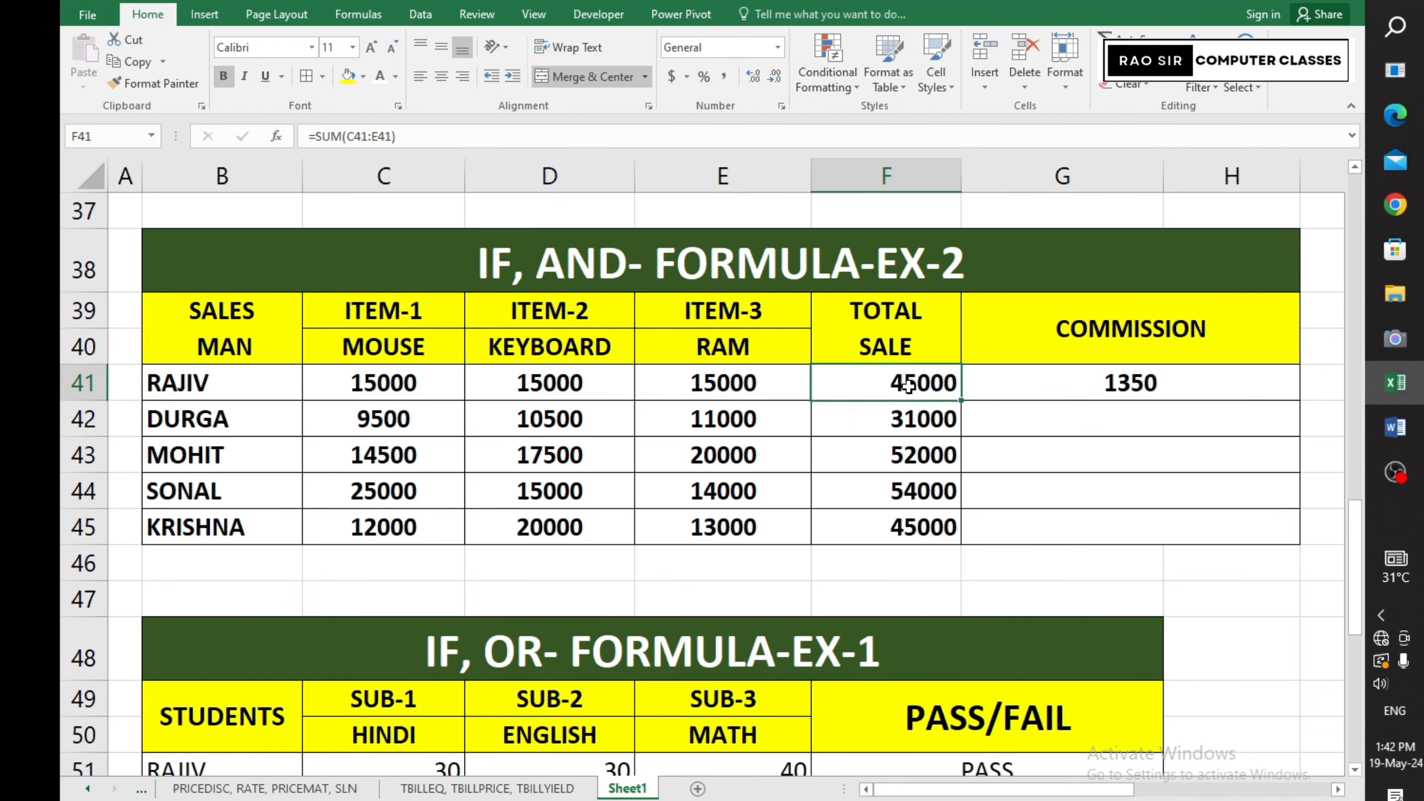
pyautogui.click(1262, 389)
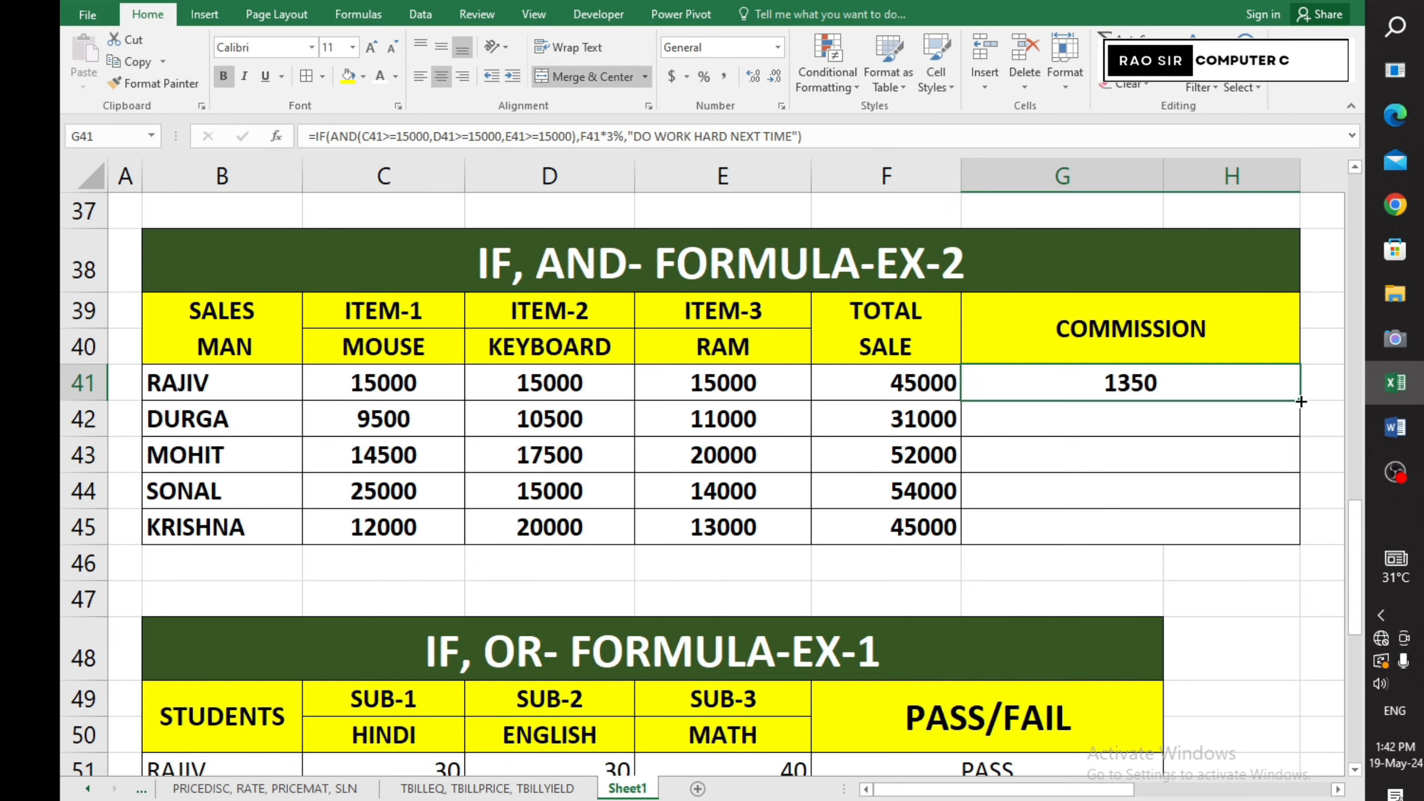
pyautogui.moveTo(1298, 402); pyautogui.dragTo(1299, 432)
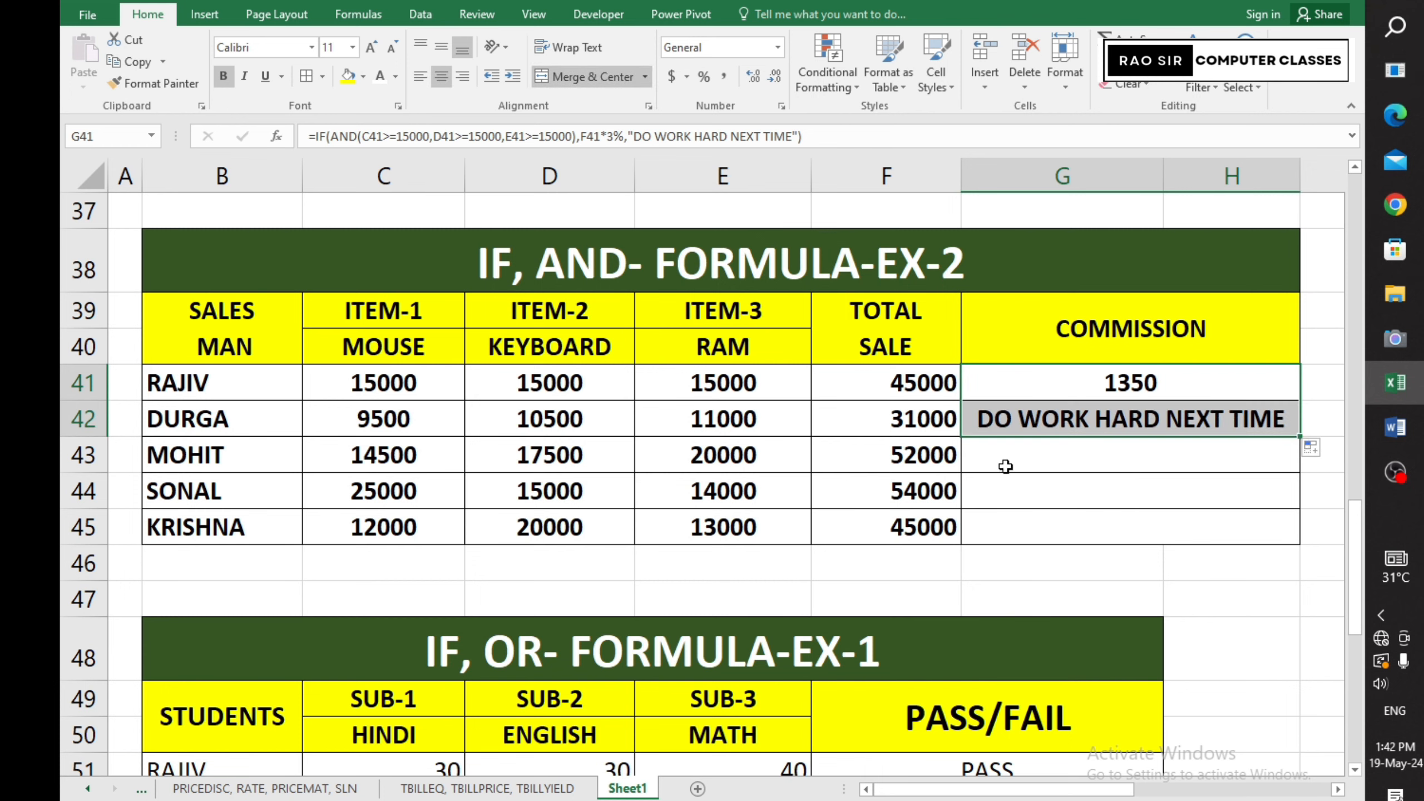
pyautogui.click(1067, 426)
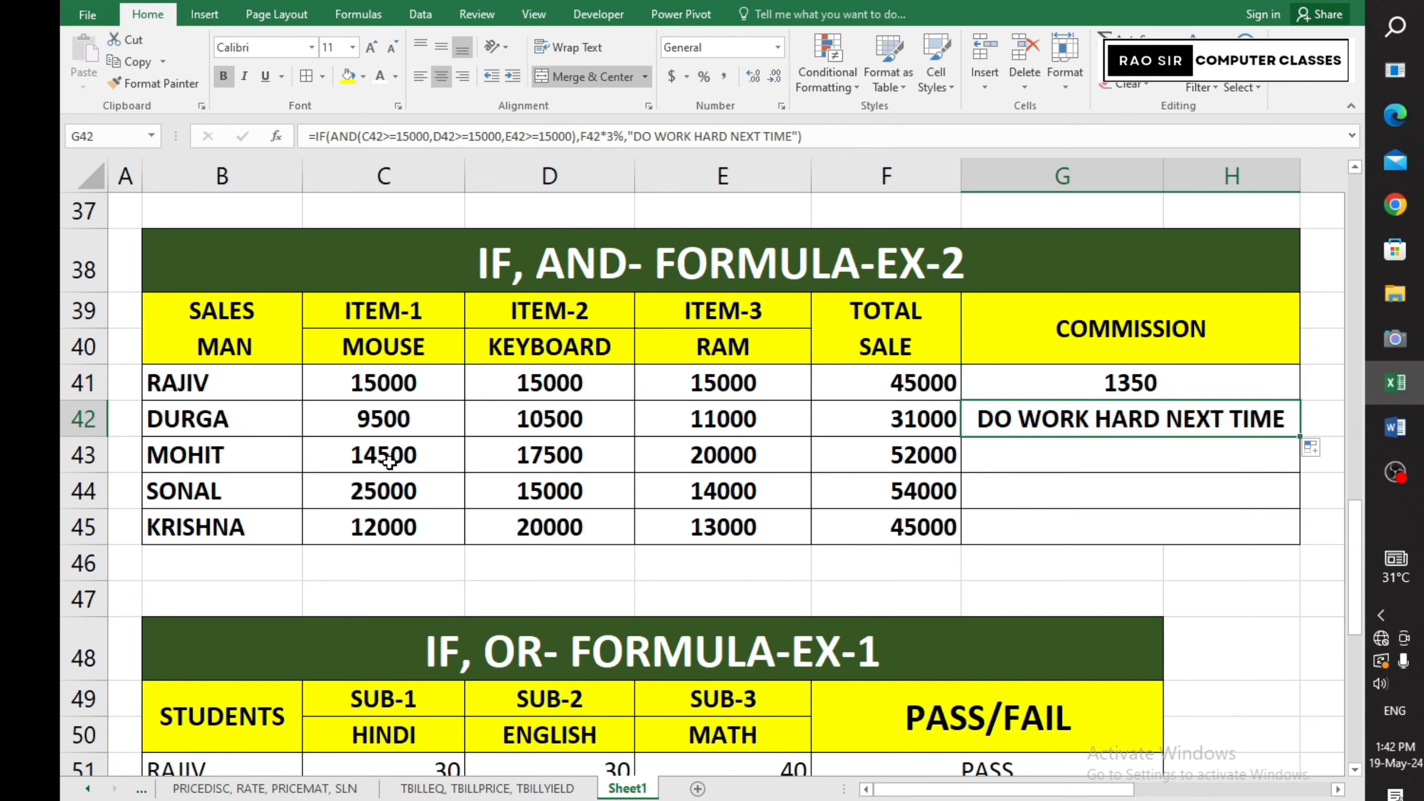
# - Set the second salesman's ITEM-3 RAM sale in E42 to 16000
pyautogui.click(691, 426)
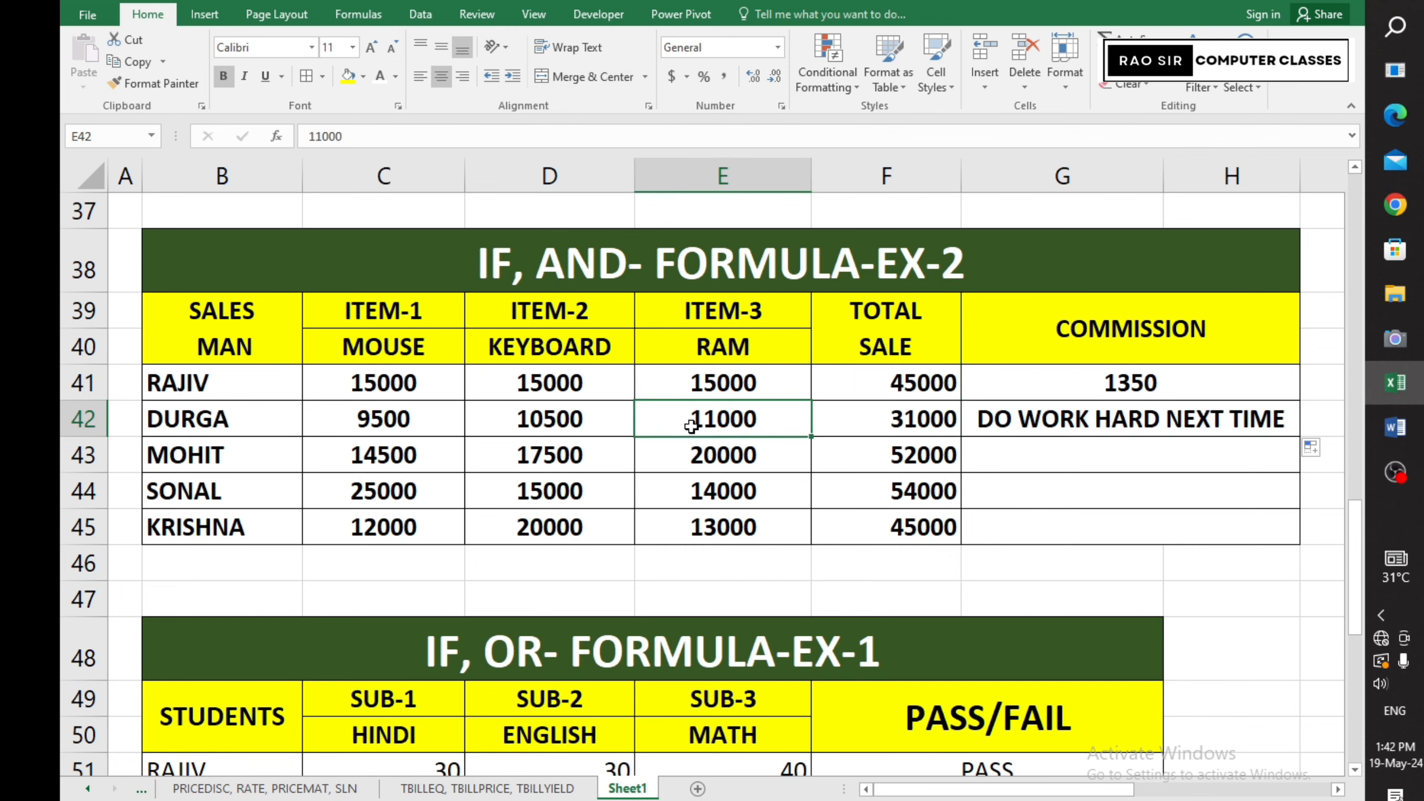
pyautogui.write('150')
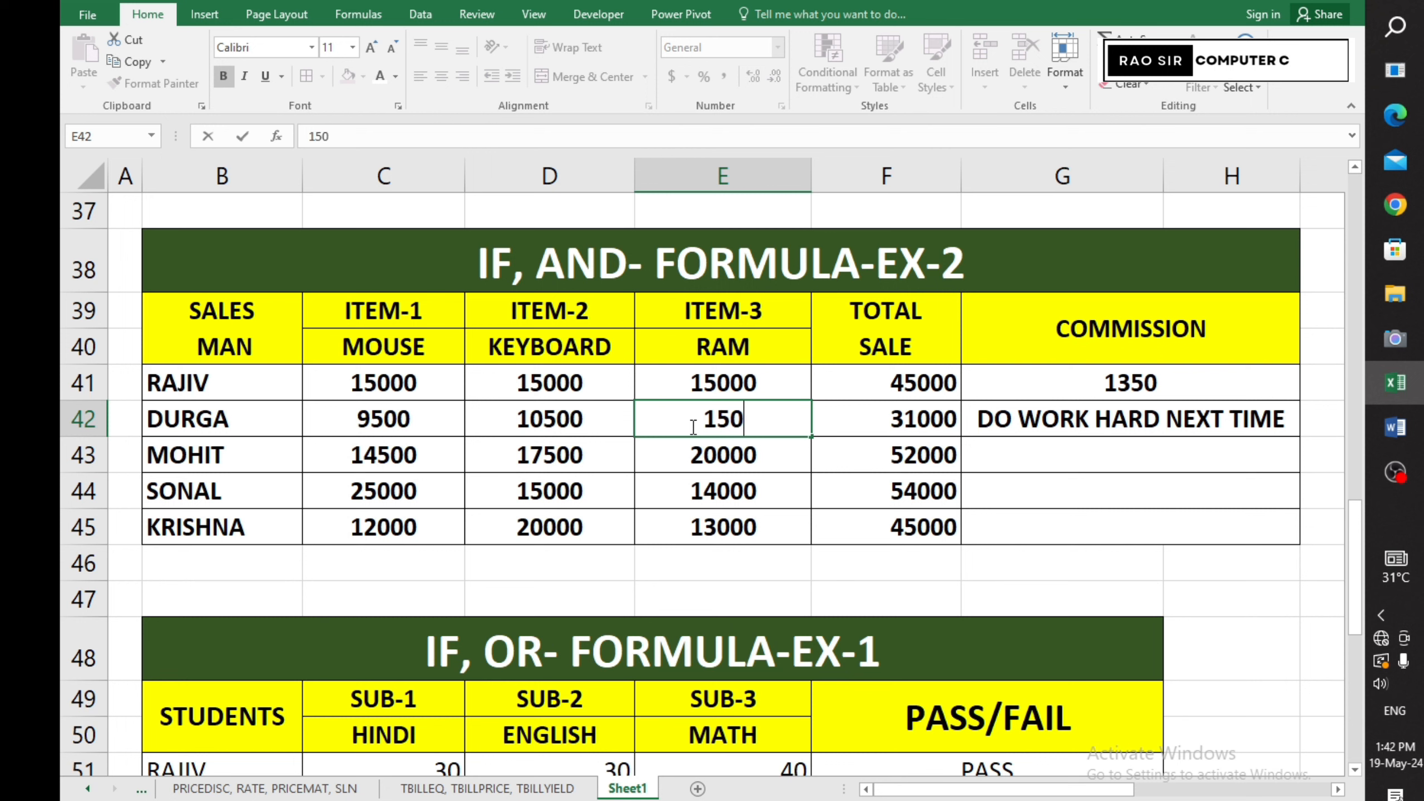
pyautogui.write('001600')
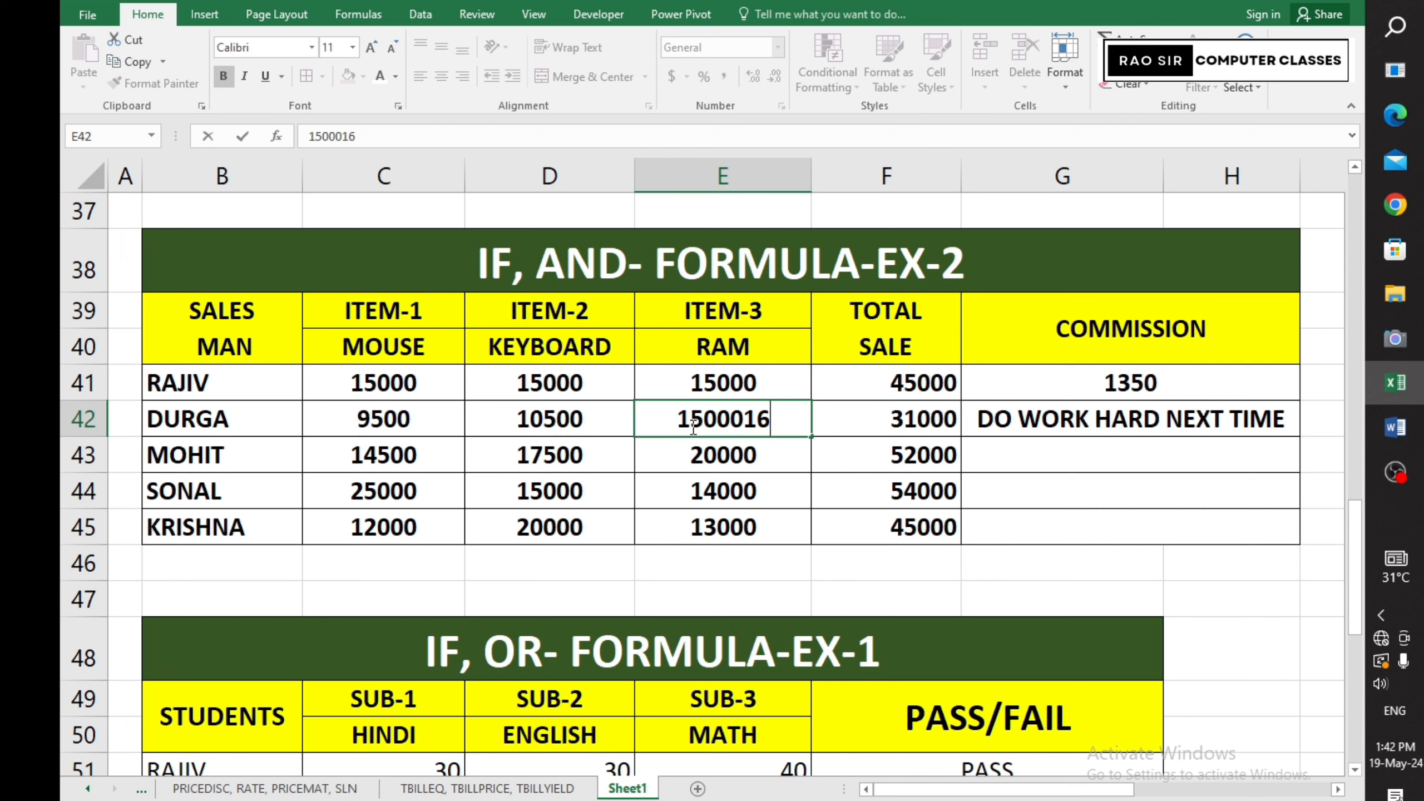
pyautogui.press('BackSpace')
pyautogui.press('BackSpace')
pyautogui.press('BackSpace')
pyautogui.press('BackSpace')
pyautogui.press('BackSpace')
pyautogui.press('BackSpace')
pyautogui.press('BackSpace')
pyautogui.press('BackSpace')
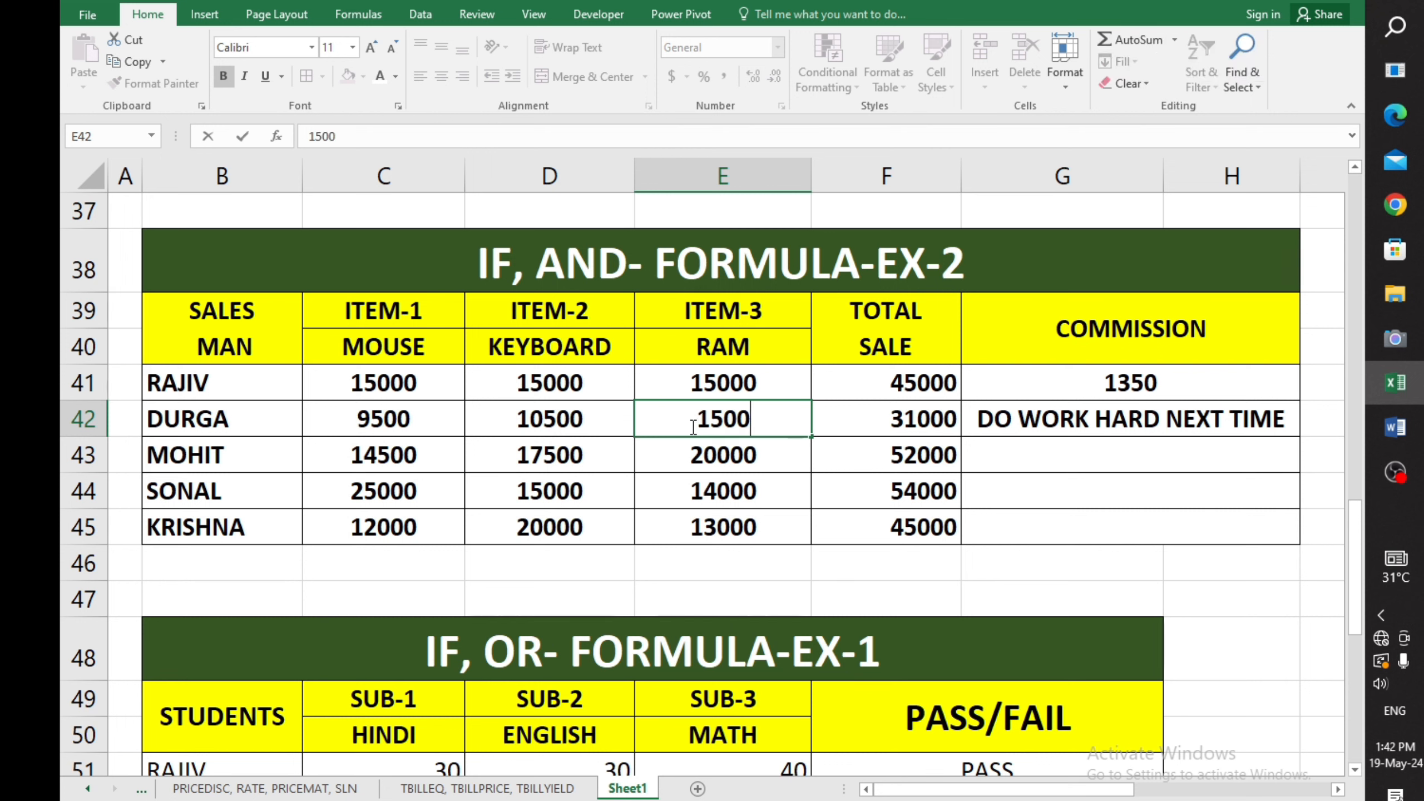
pyautogui.write('6000')
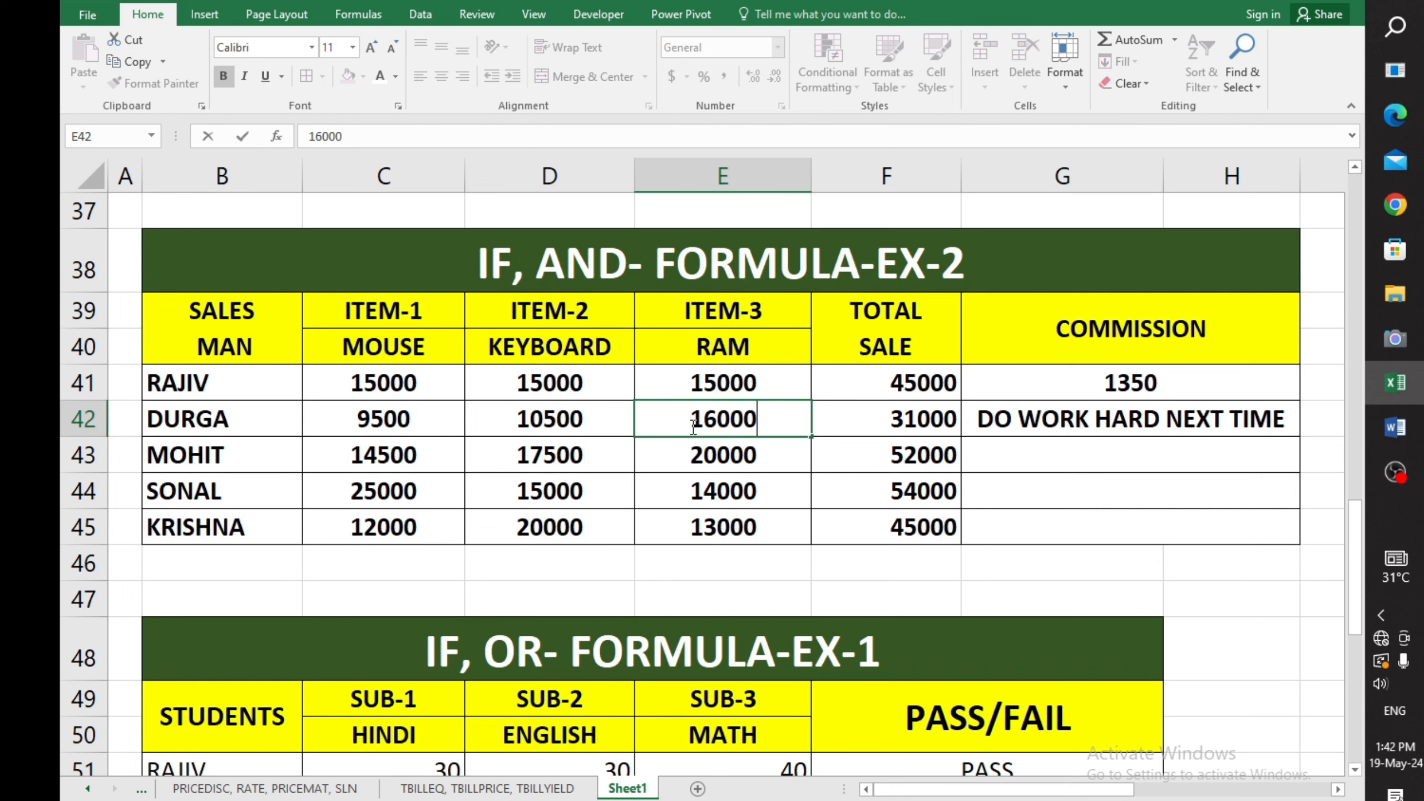
pyautogui.hotkey('shift', 'Tab')
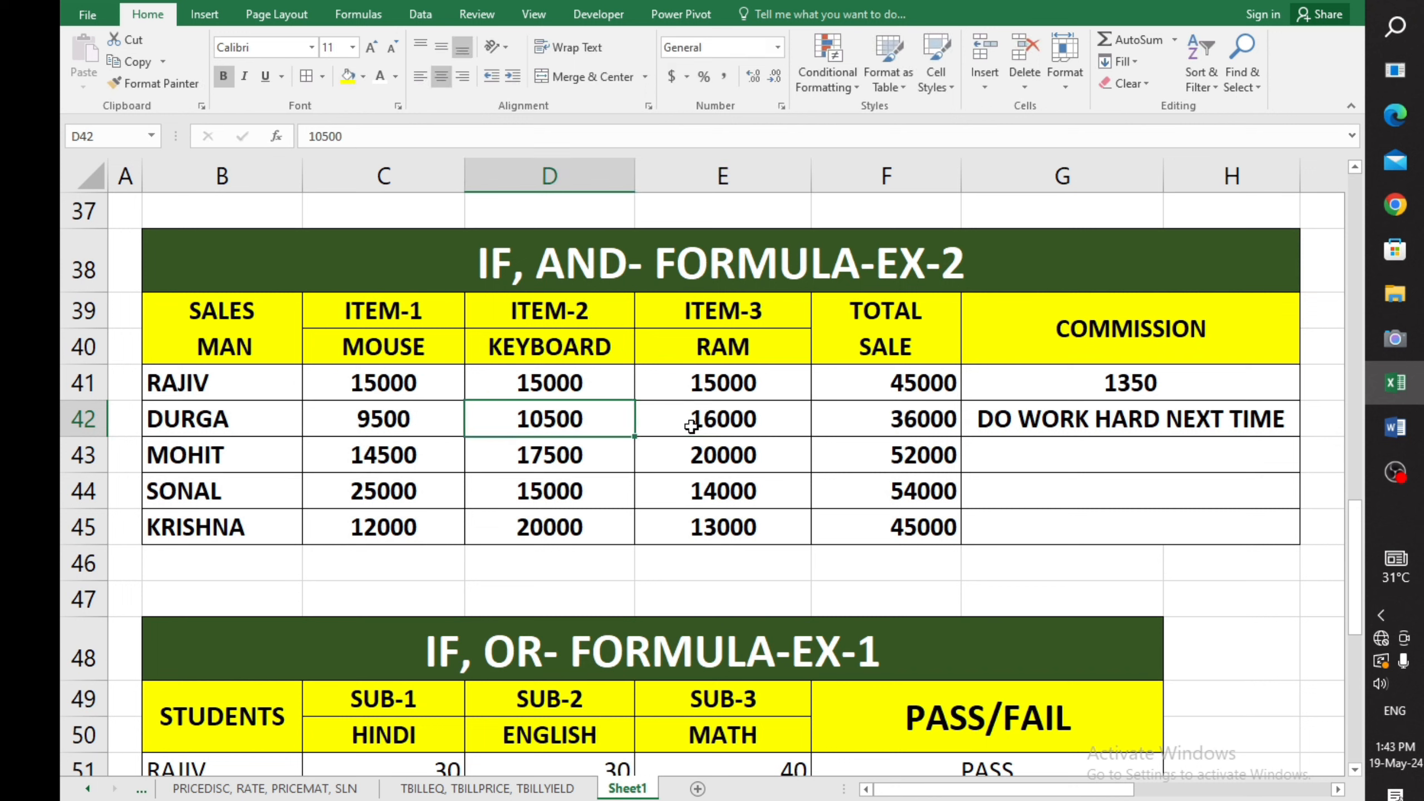
# - Set the second salesman's KEYBOARD sale in D42 and MOUSE sale in C42 to 15000 each
pyautogui.write('15000')
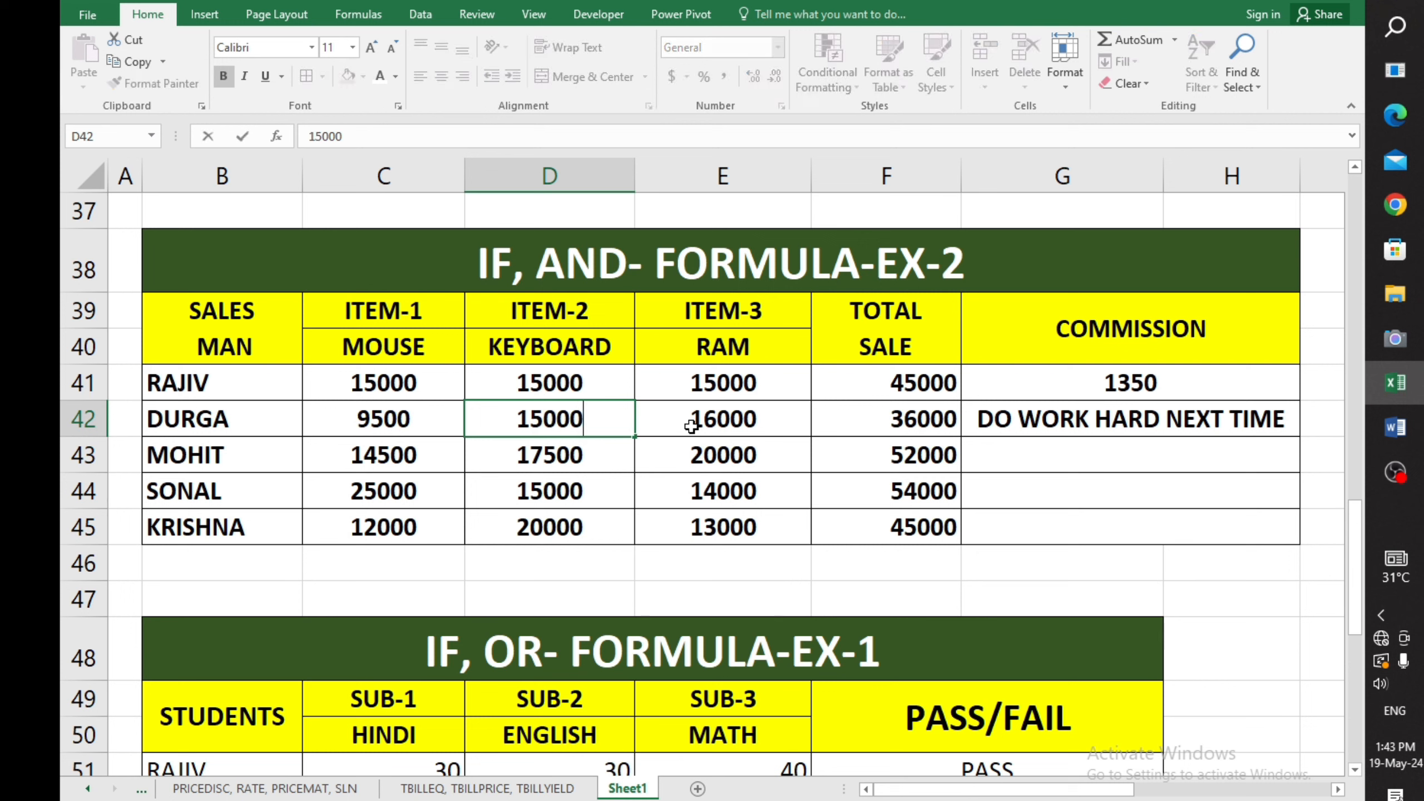
pyautogui.hotkey('shift', 'Tab')
pyautogui.write('150')
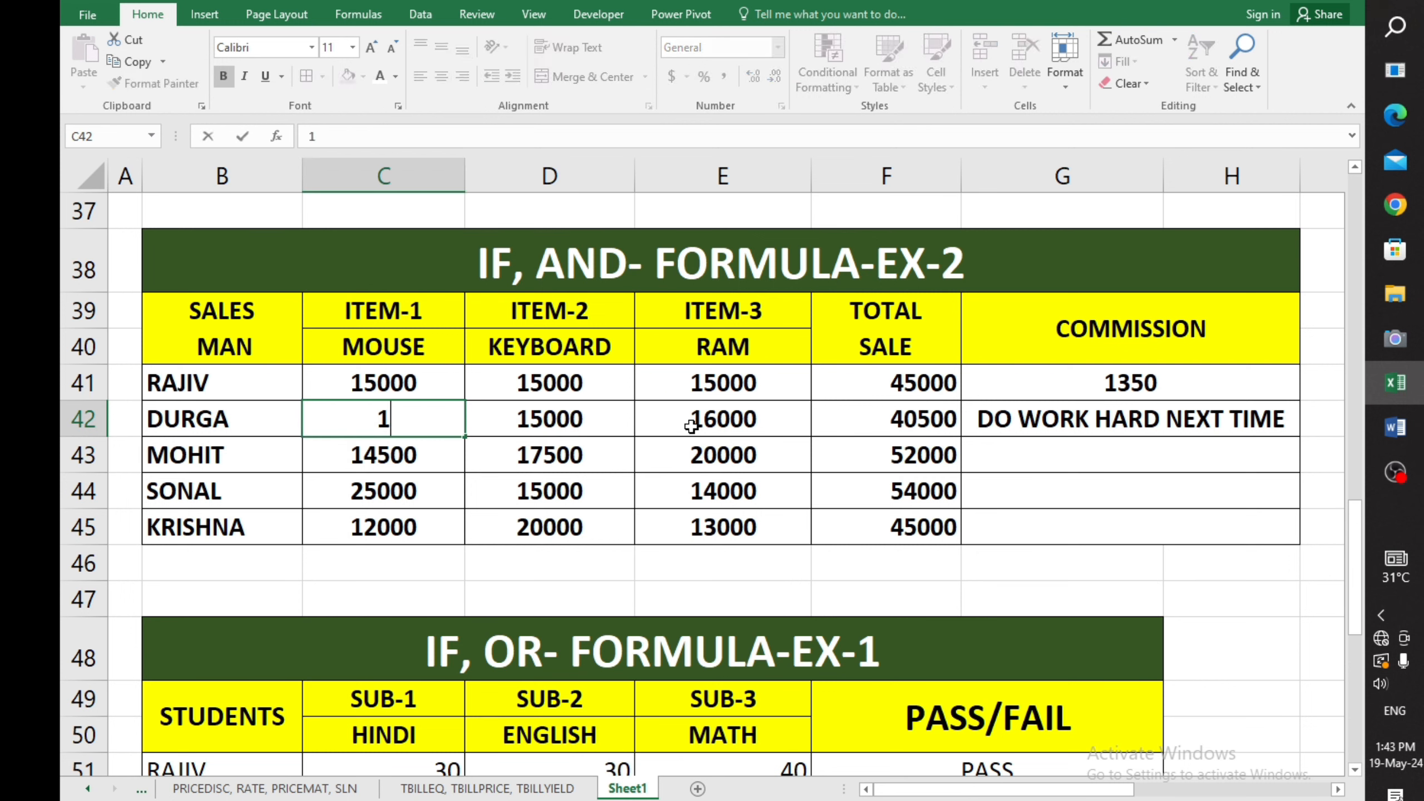
pyautogui.press('Tab')
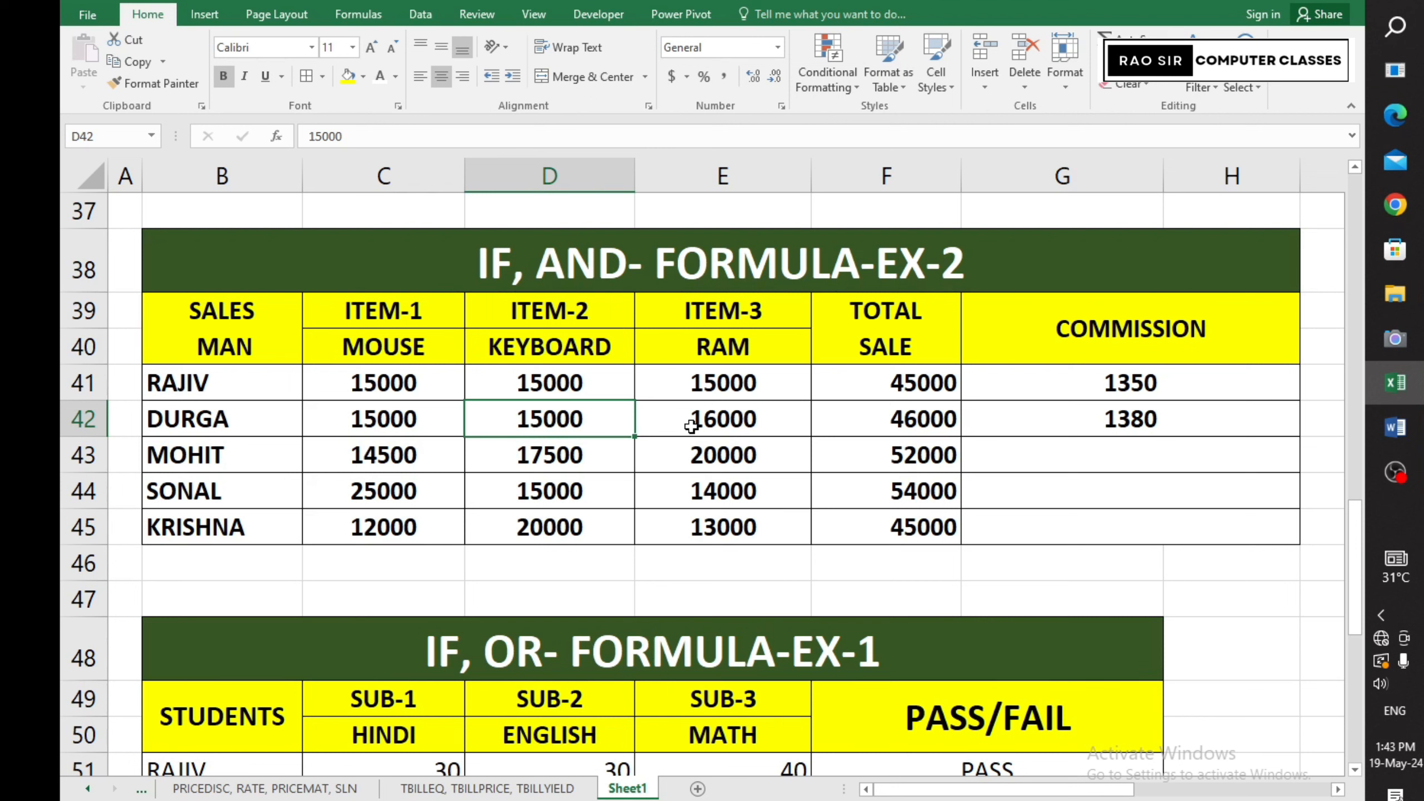
# - Copy the commission formula from G42 down through G45 for the remaining salesmen
pyautogui.click(1256, 427)
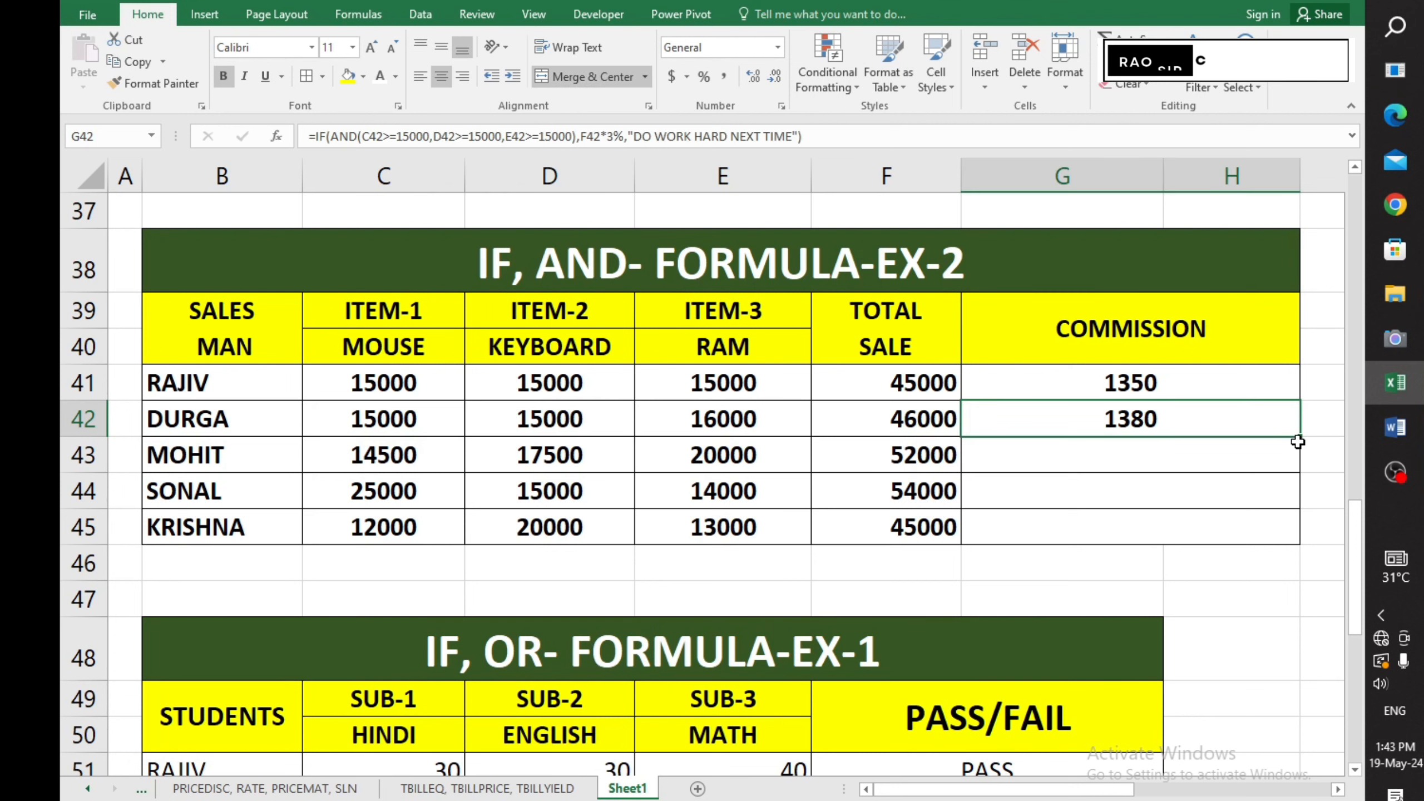
pyautogui.moveTo(1300, 437); pyautogui.dragTo(1300, 542)
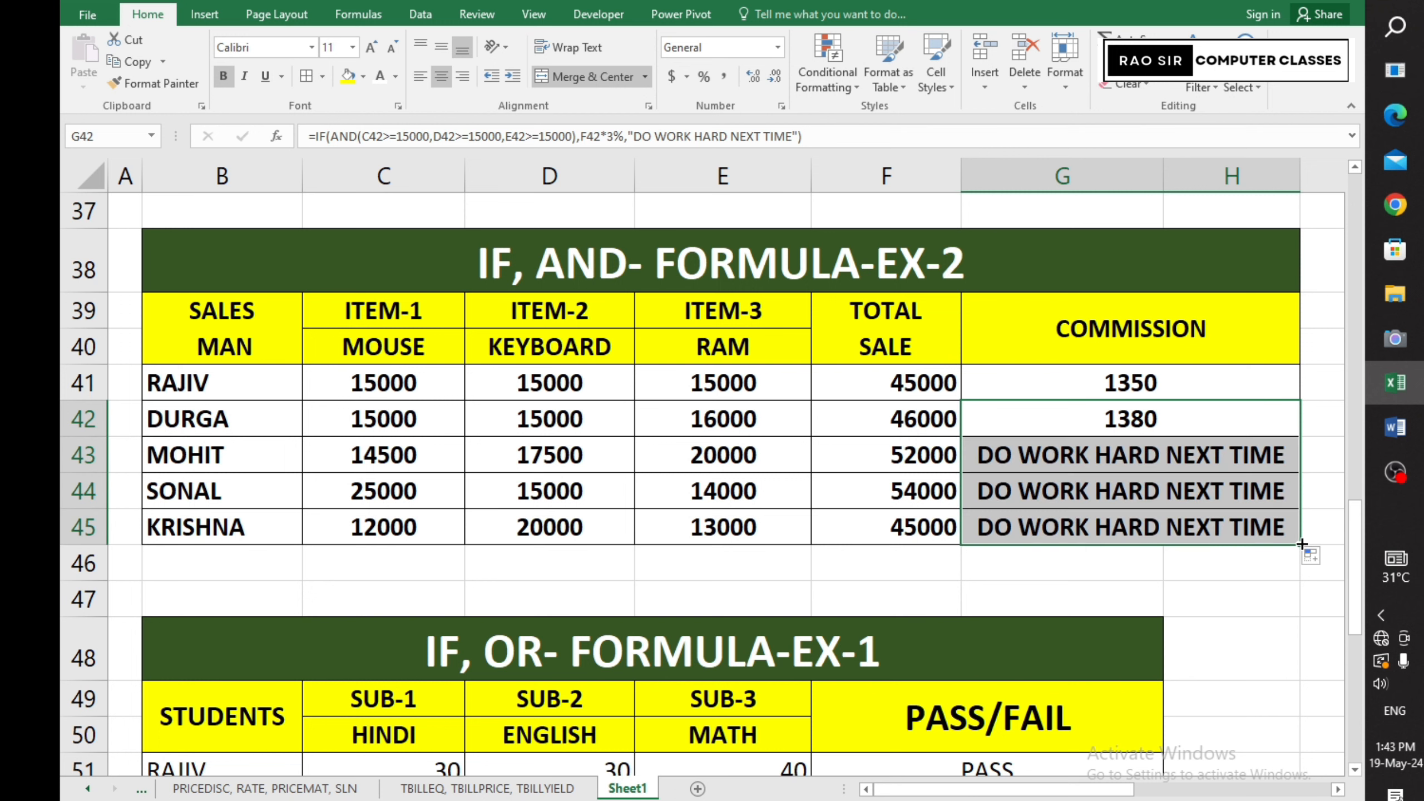
pyautogui.click(1149, 586)
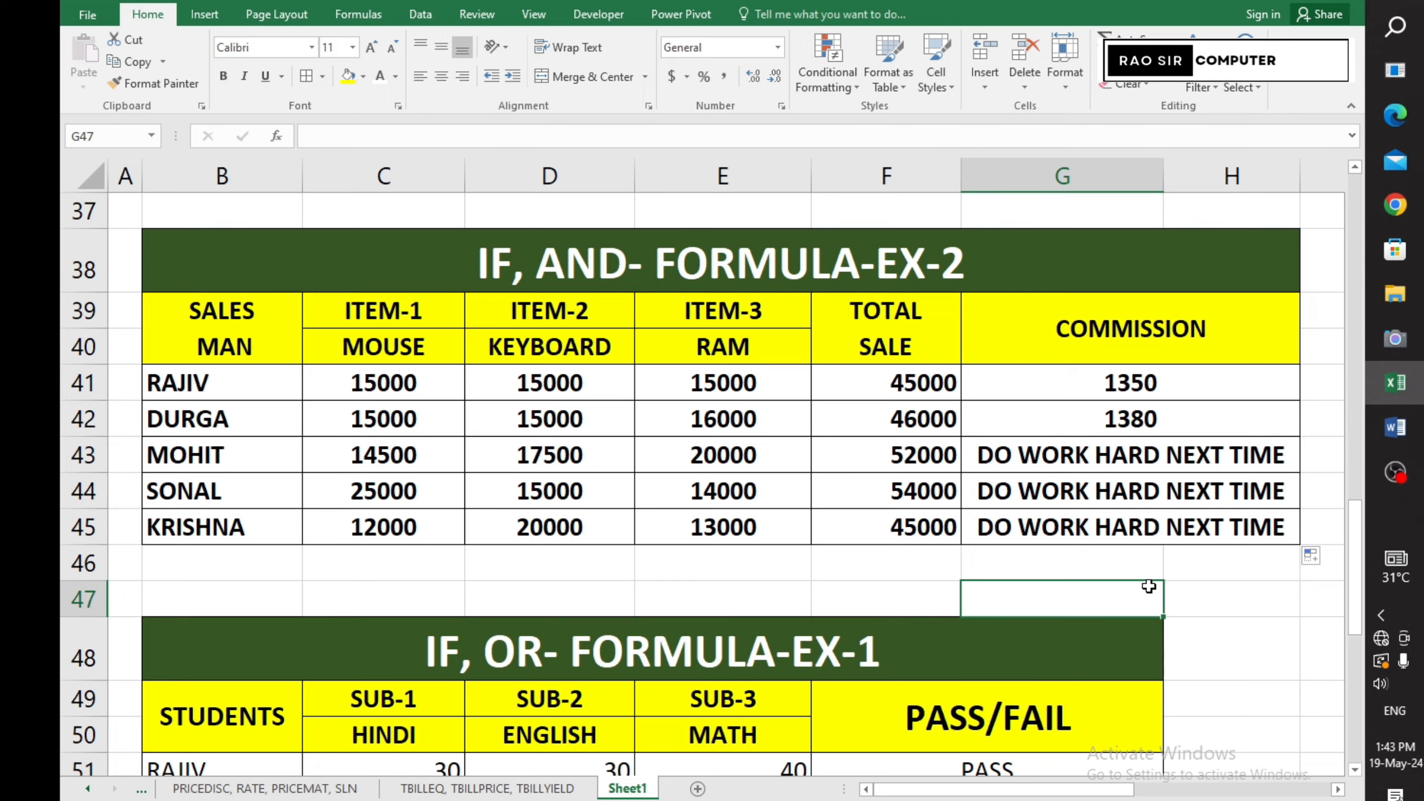
# - Review the two IF, AND exercises and examine the conditions and results in G41's commission formula
pyautogui.scroll(1, 1002, 568)
pyautogui.scroll(1, 1002, 566)
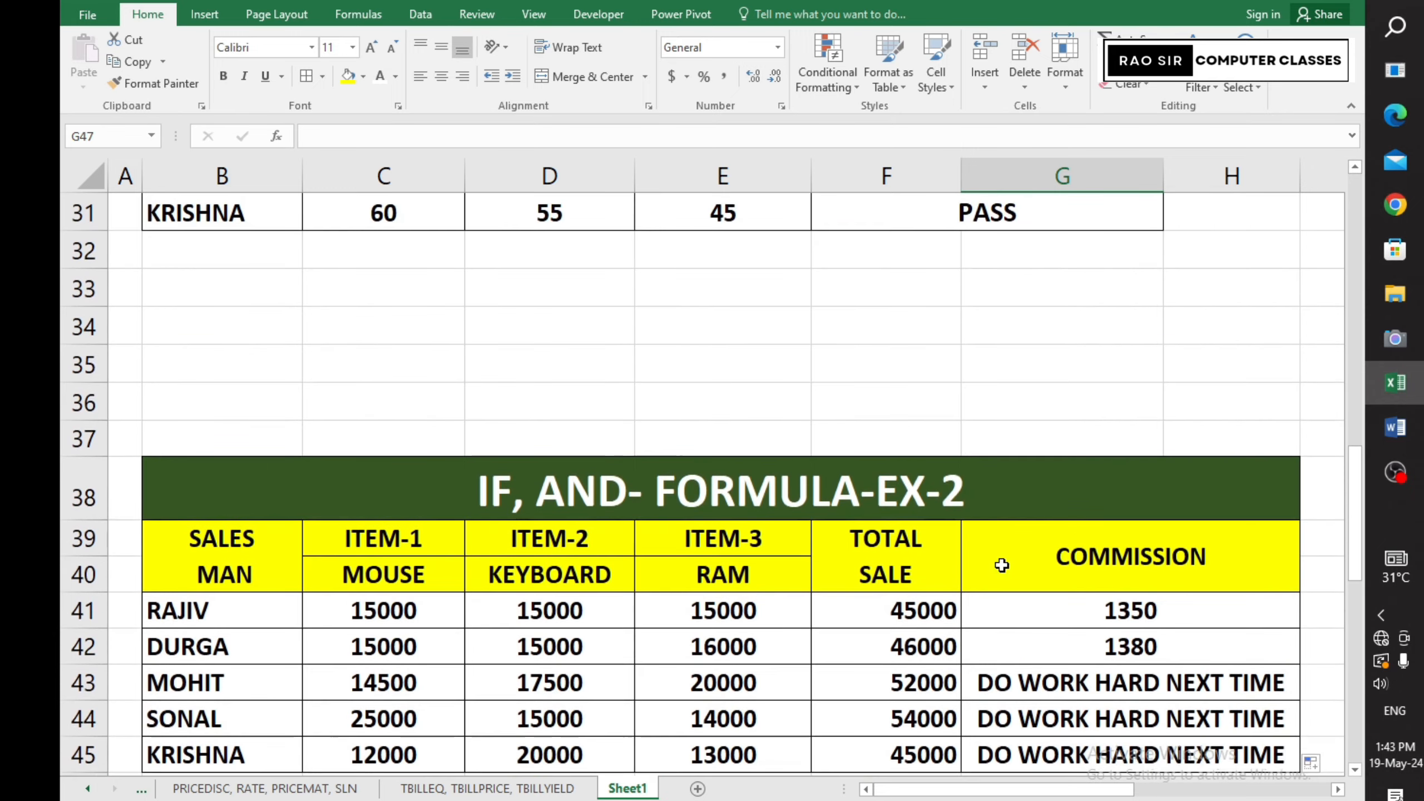
pyautogui.scroll(-2, 1002, 566)
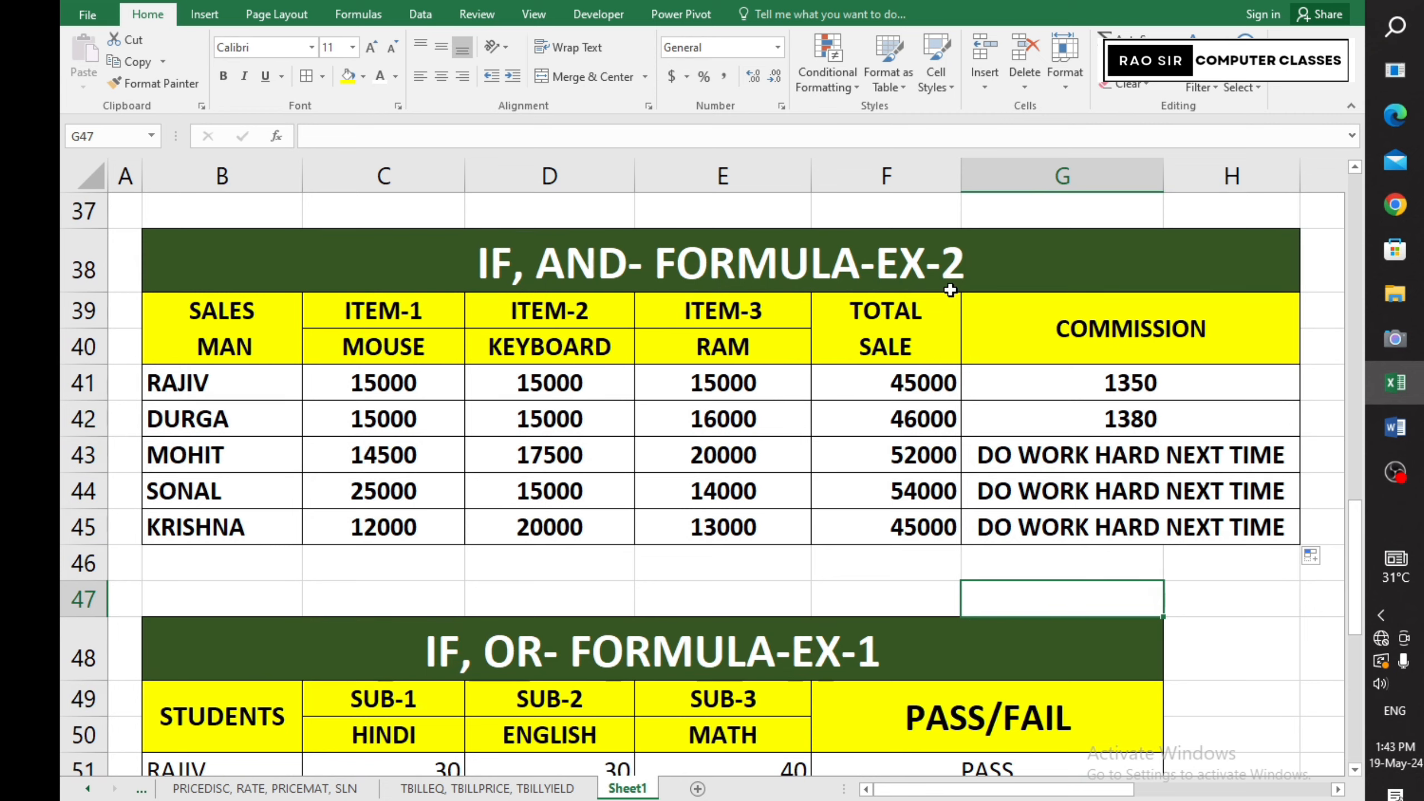
pyautogui.scroll(5, 933, 345)
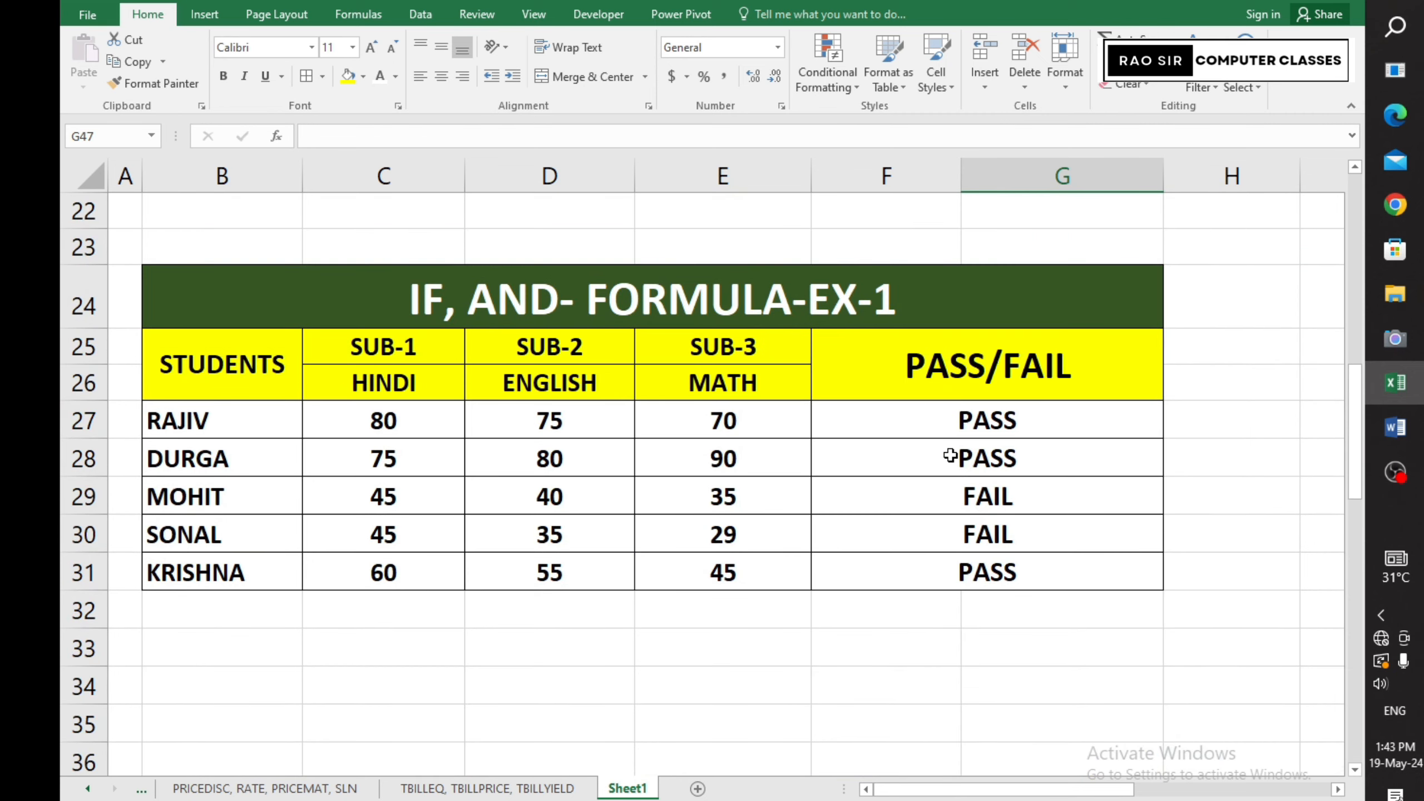
pyautogui.scroll(-4, 829, 483)
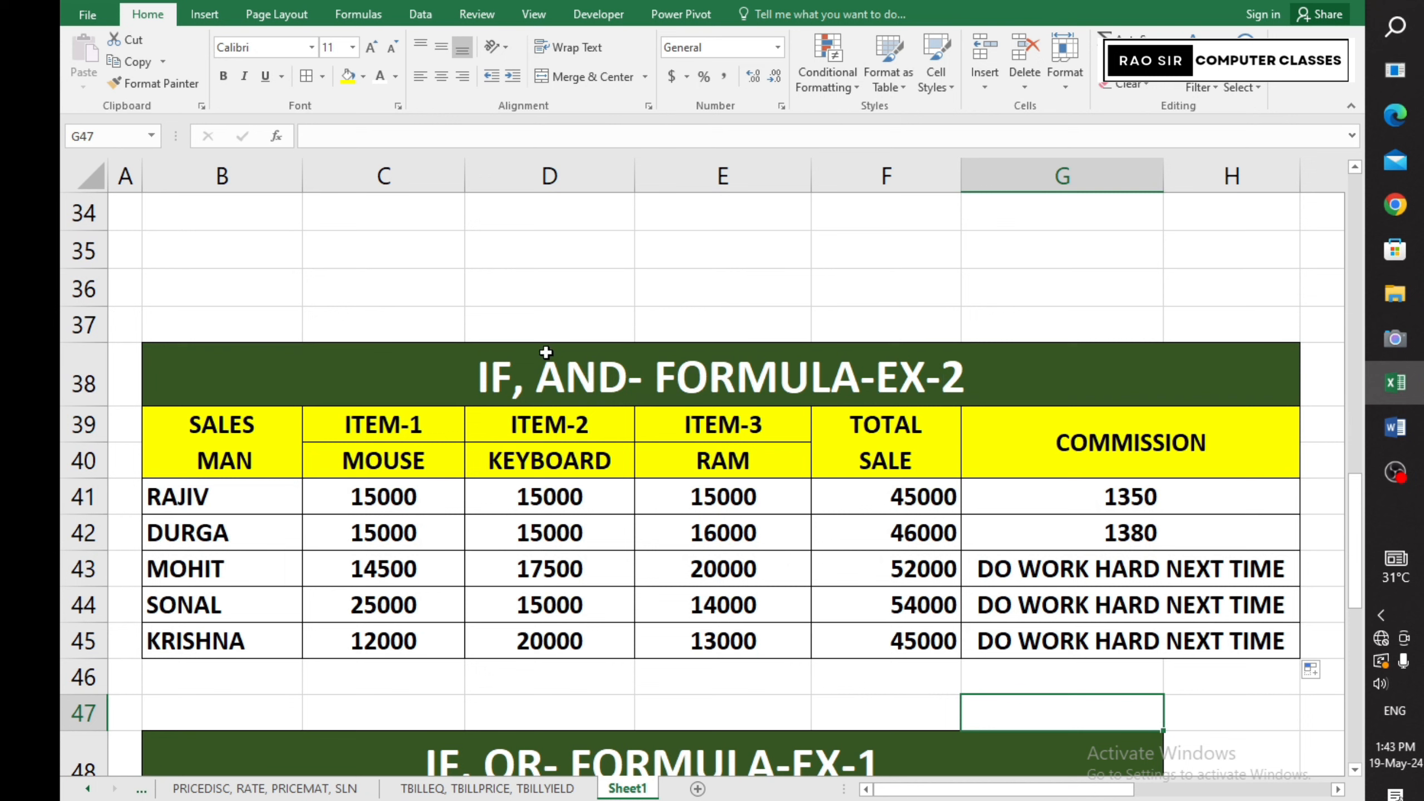
pyautogui.moveTo(552, 368)
pyautogui.mouseDown()
pyautogui.moveTo(636, 512)
pyautogui.moveTo(667, 640)
pyautogui.mouseUp()
pyautogui.click(1093, 505)
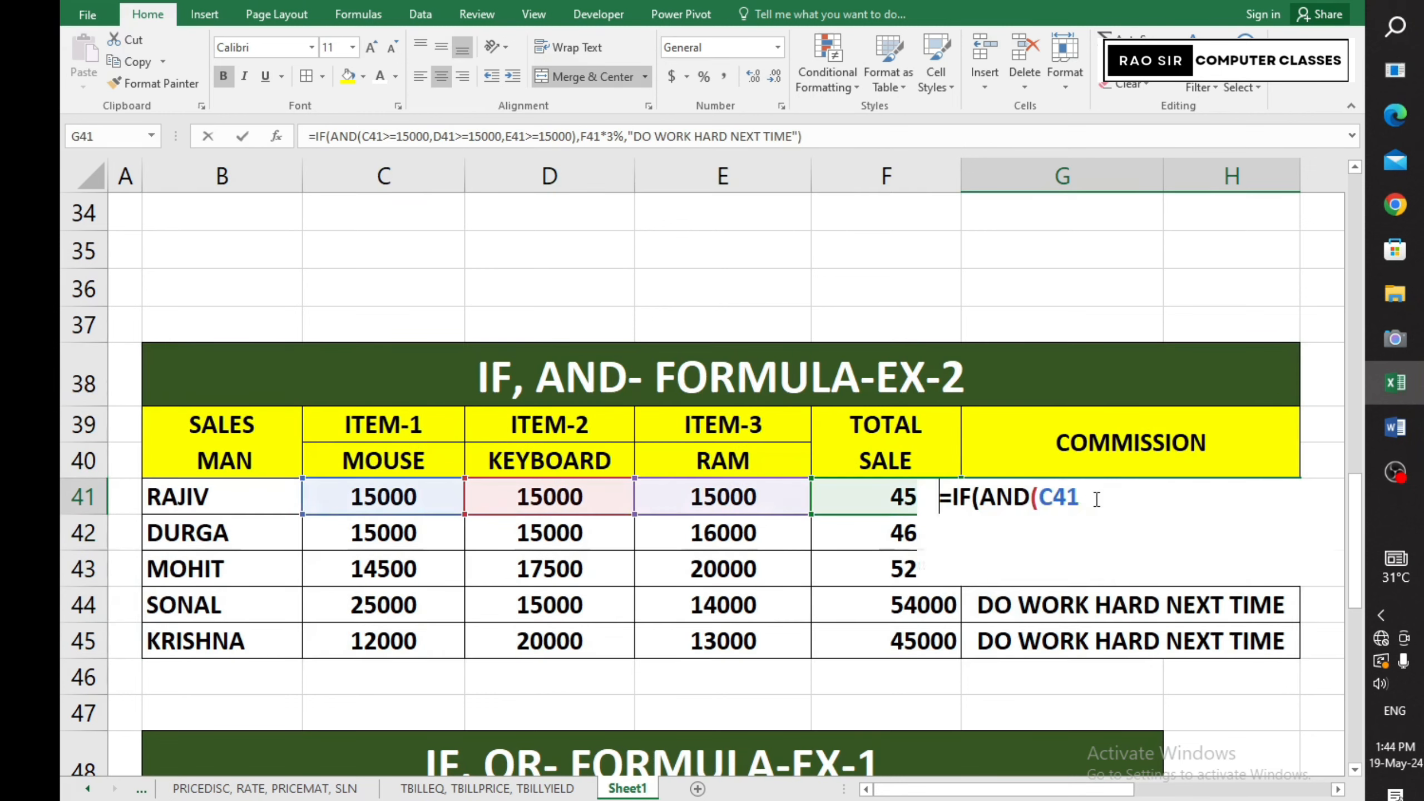
pyautogui.doubleClick(1094, 497)
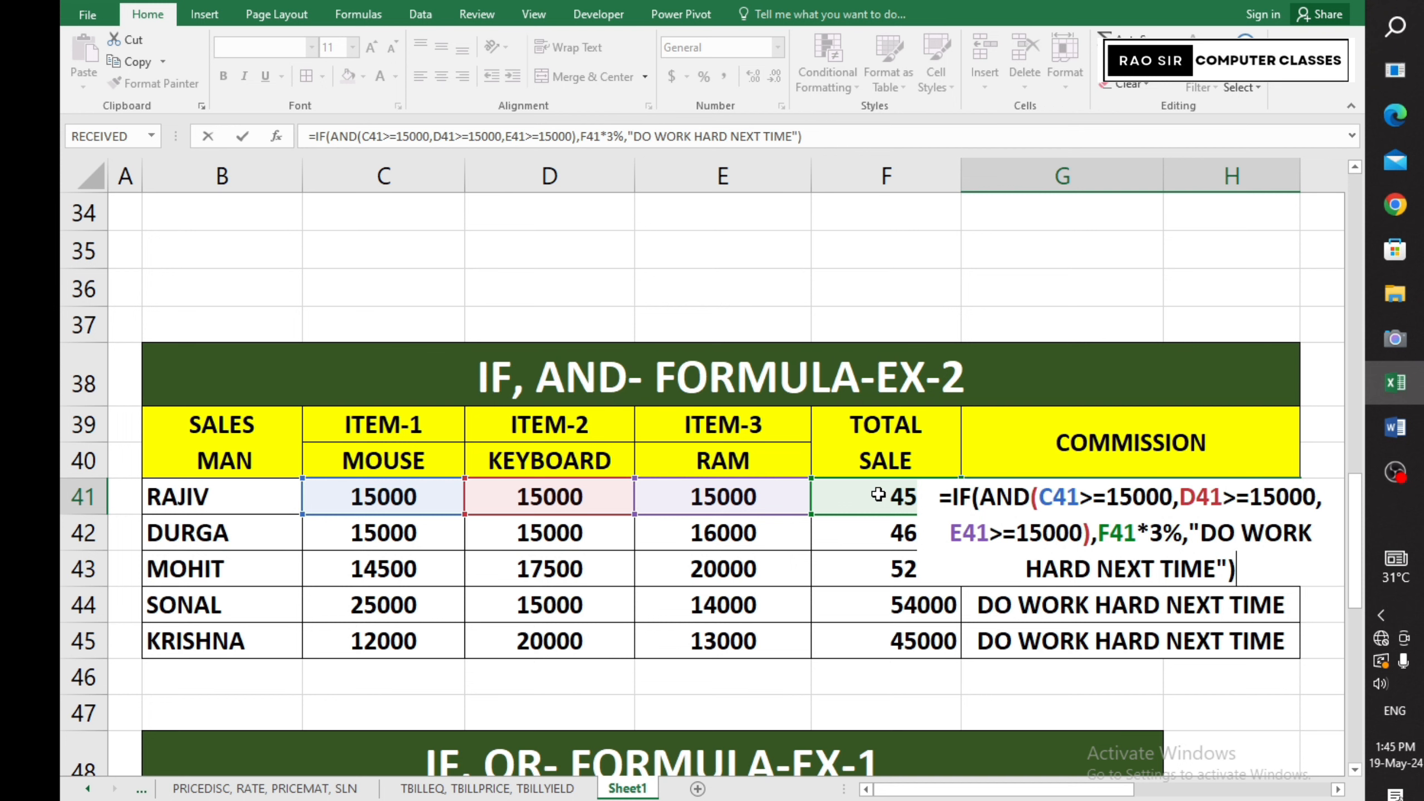
pyautogui.press('Return')
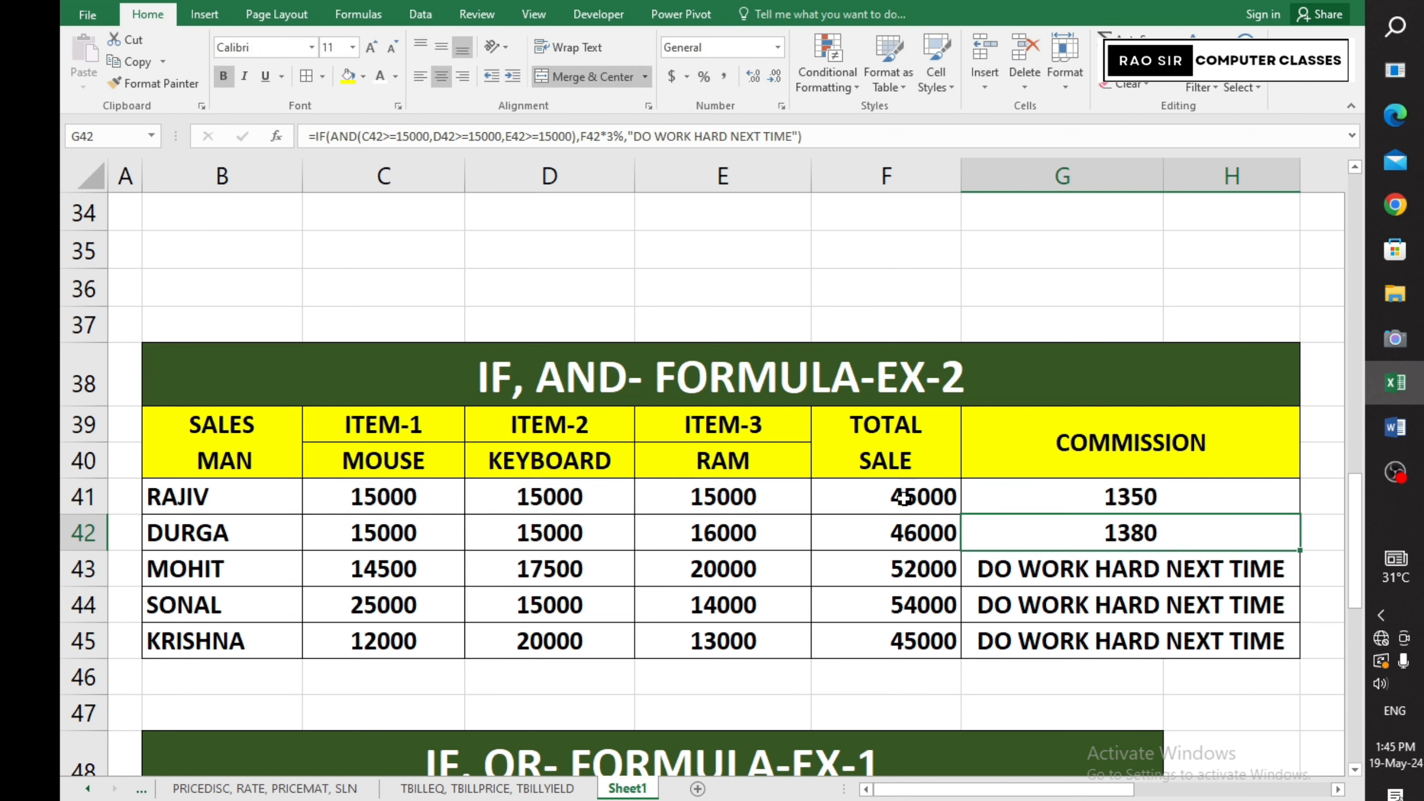
# - Clear the TOTAL SALE formulas in F41:F45
pyautogui.click(904, 497)
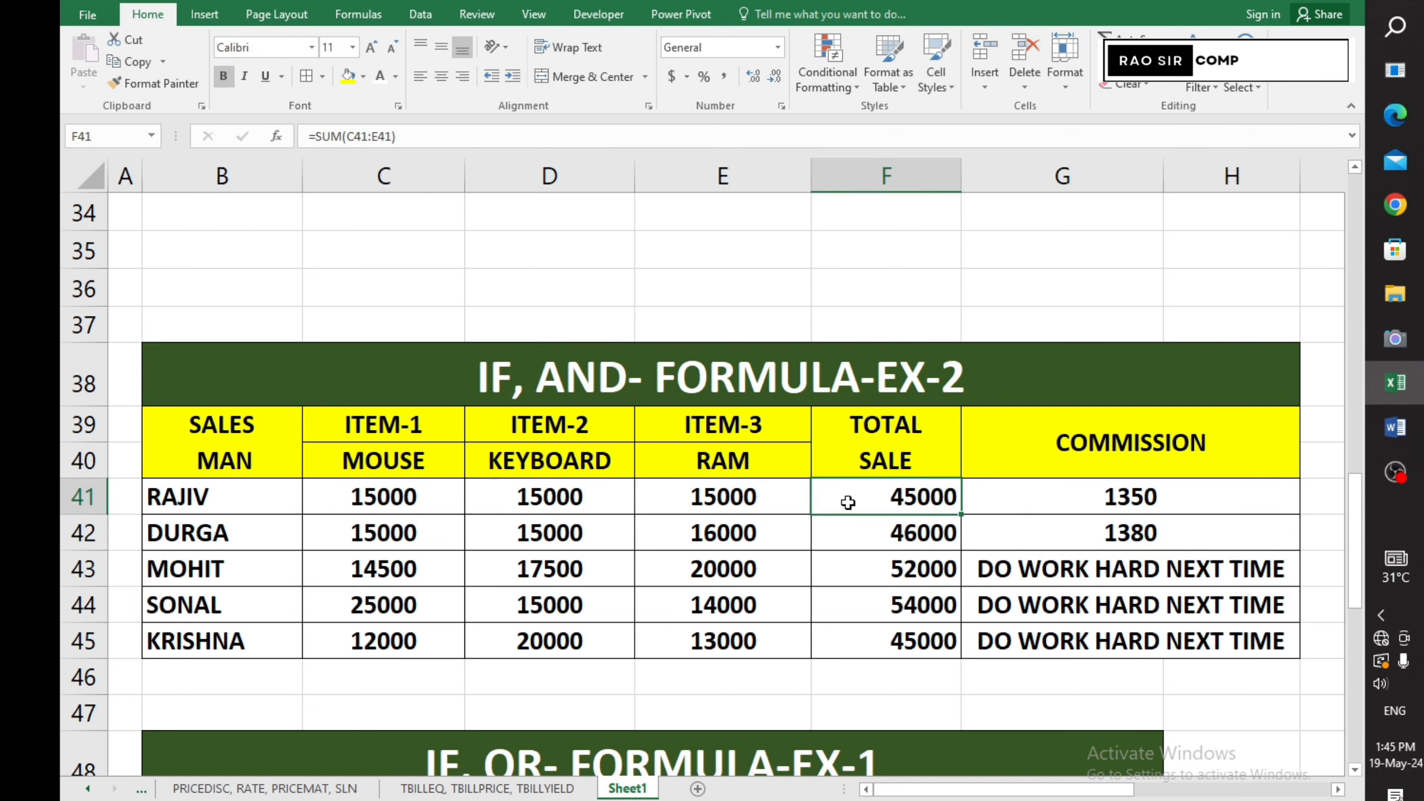
pyautogui.moveTo(841, 498); pyautogui.dragTo(869, 640)
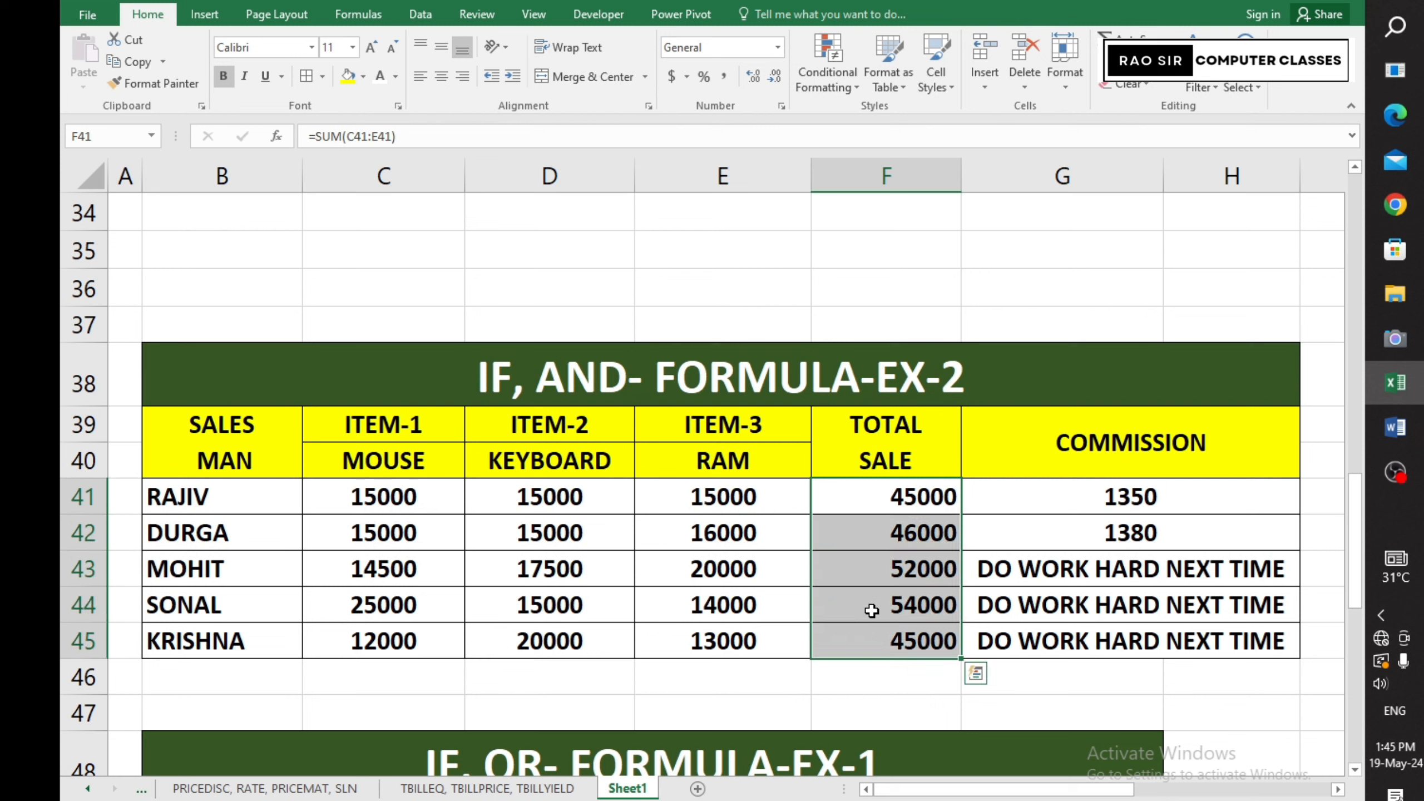
pyautogui.press('Delete')
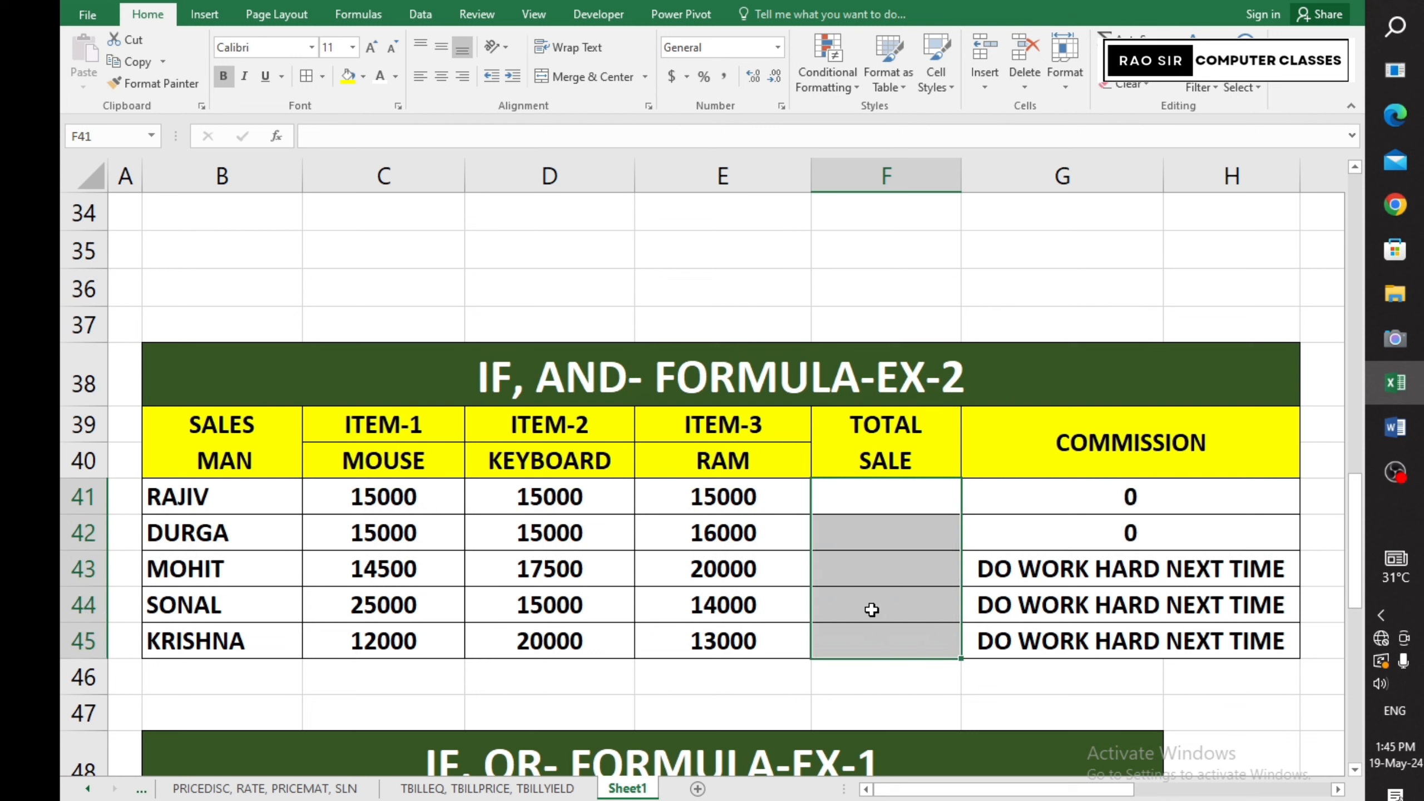
# - Try the formula =SUM(C41:E41) for the first salesman's total sale in F41, and clear it again
pyautogui.click(836, 499)
pyautogui.write('=SUM')
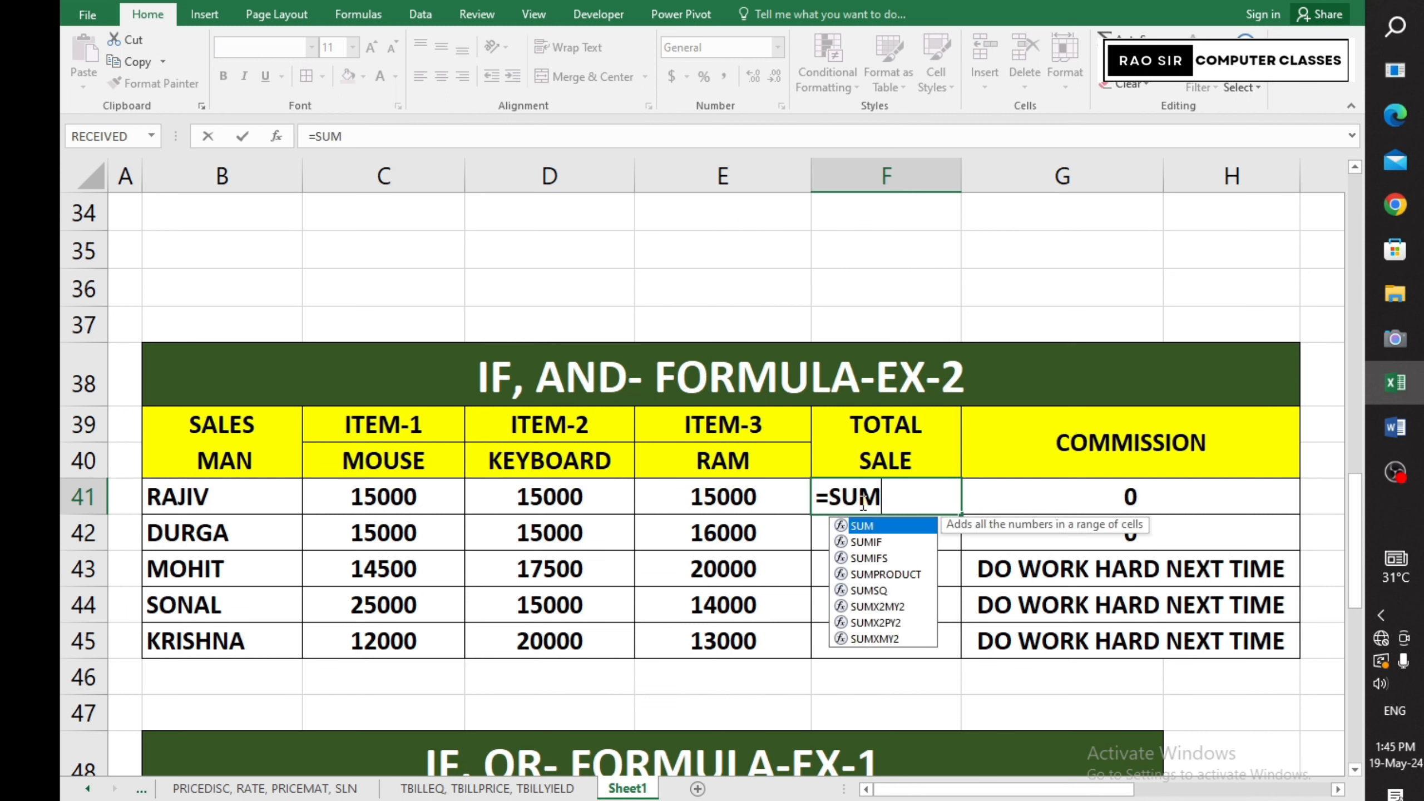
pyautogui.write('(')
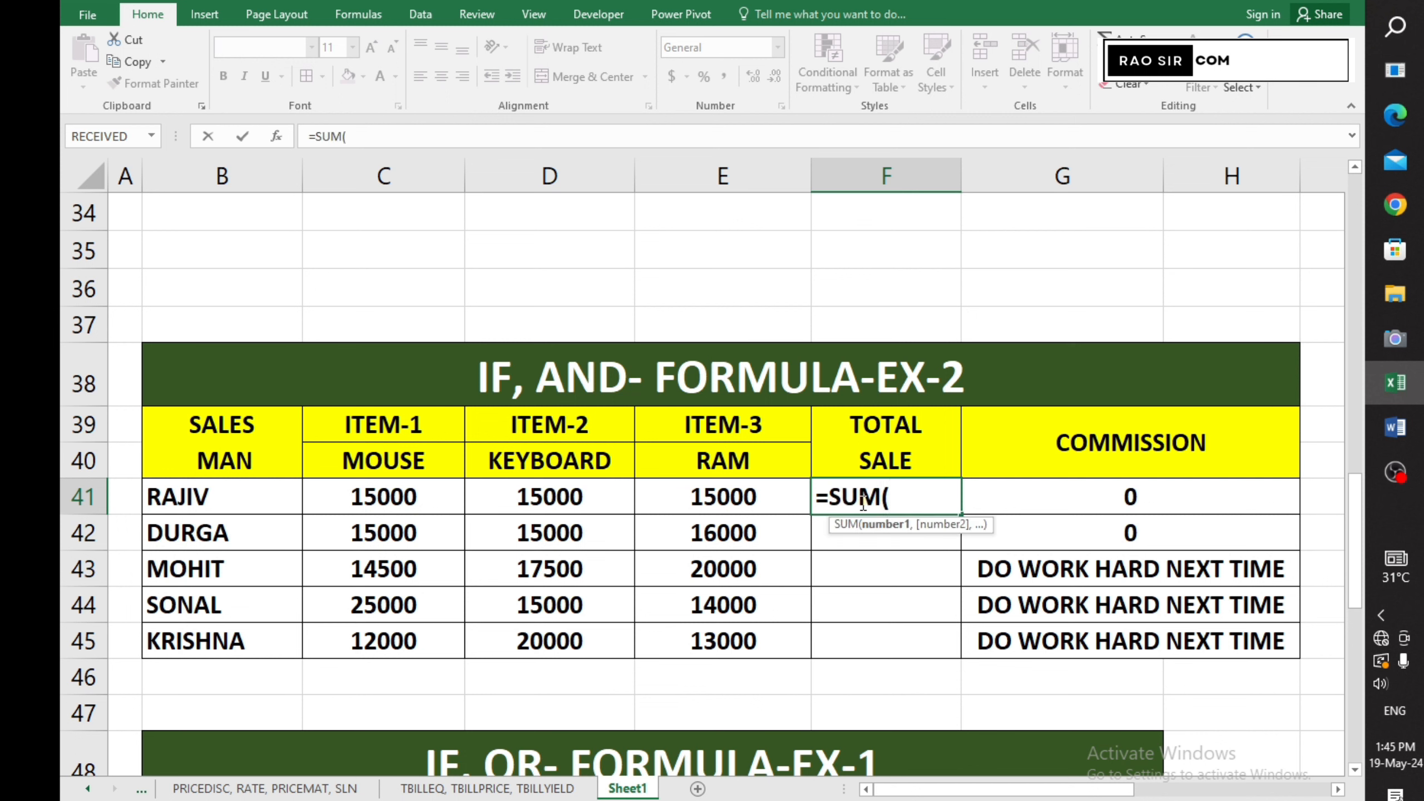
pyautogui.moveTo(375, 512); pyautogui.dragTo(730, 505)
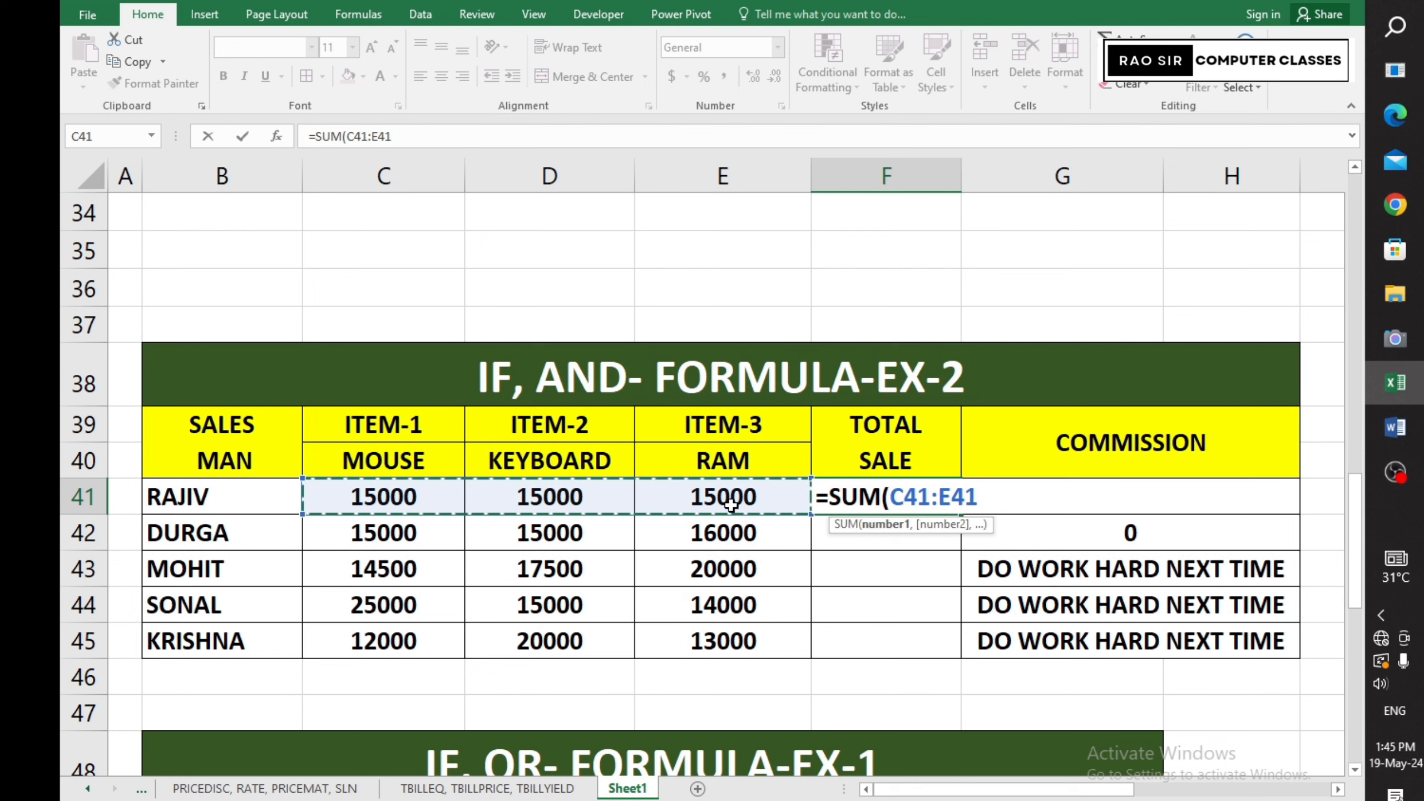
pyautogui.press('Return')
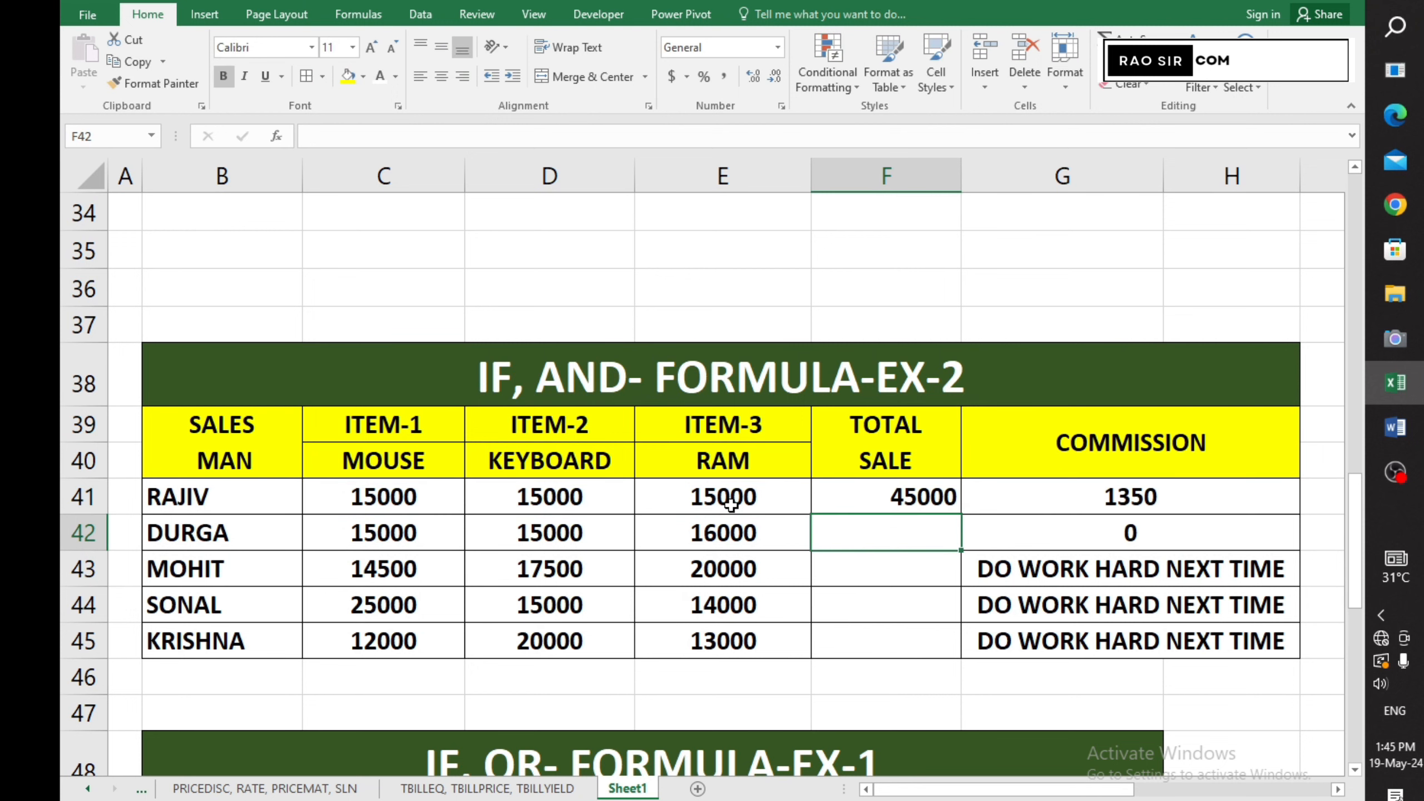
pyautogui.press('Up')
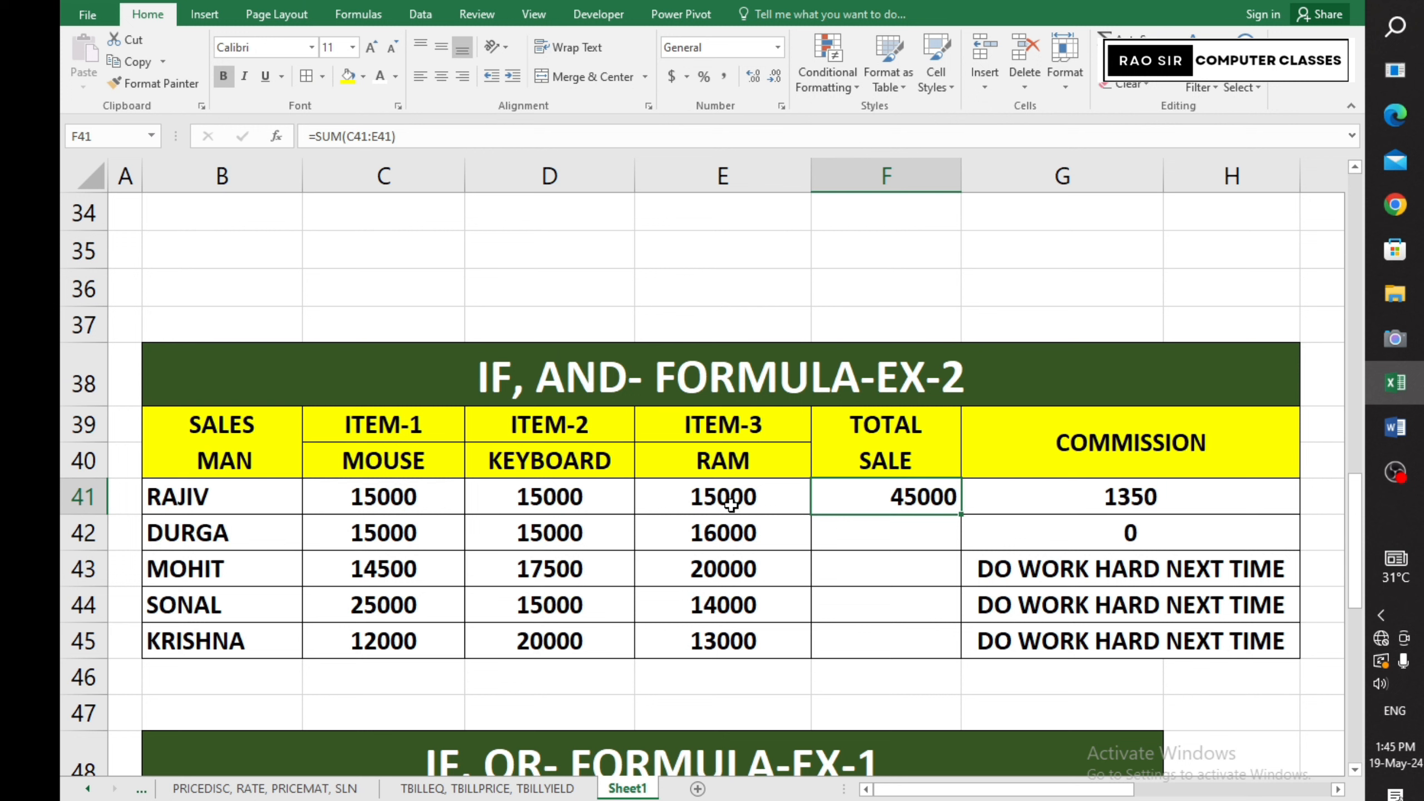
pyautogui.press('Delete')
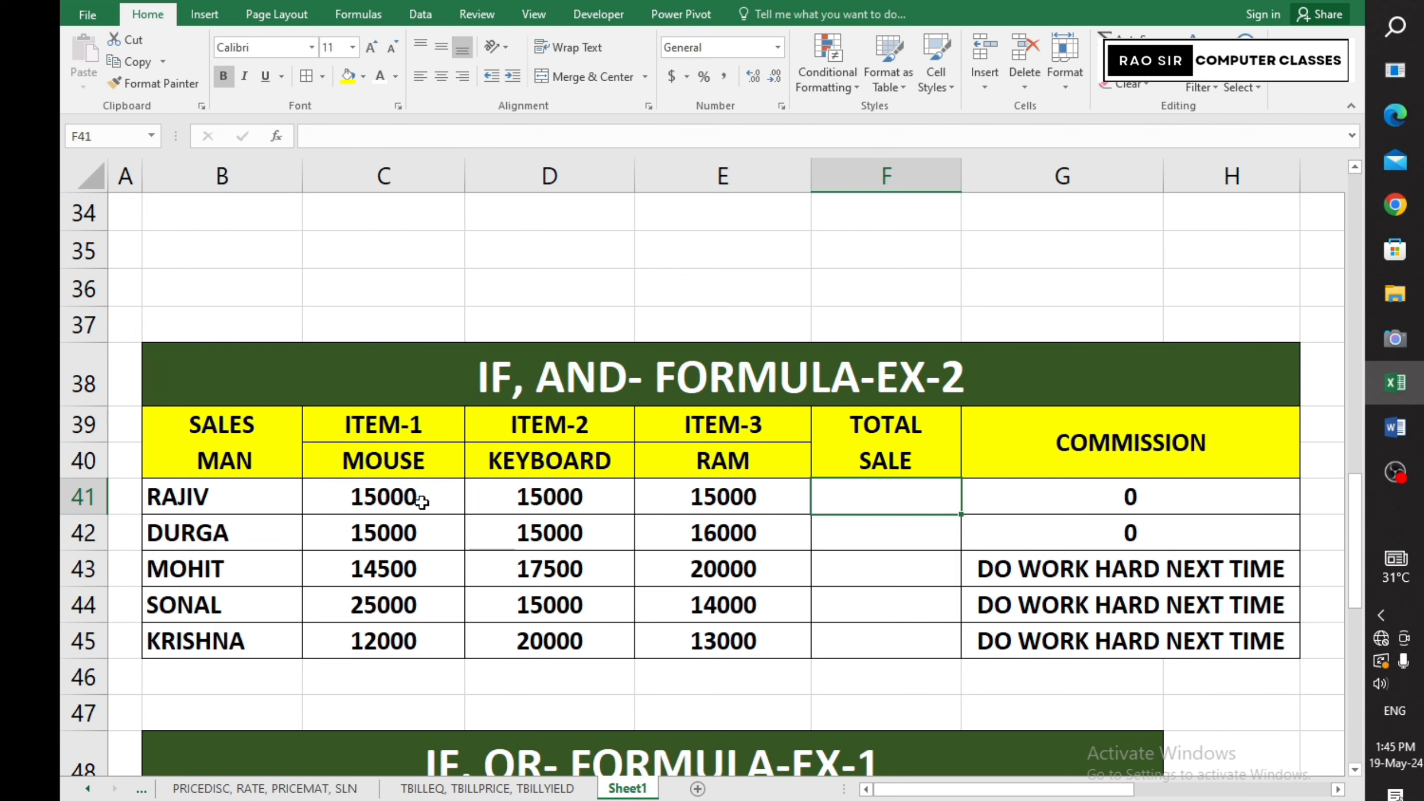
# - Fill the TOTAL SALE column F41:F45 with AutoSum totals of each salesman's three items in columns C to E
pyautogui.click(338, 493)
pyautogui.moveTo(339, 493); pyautogui.dragTo(906, 634)
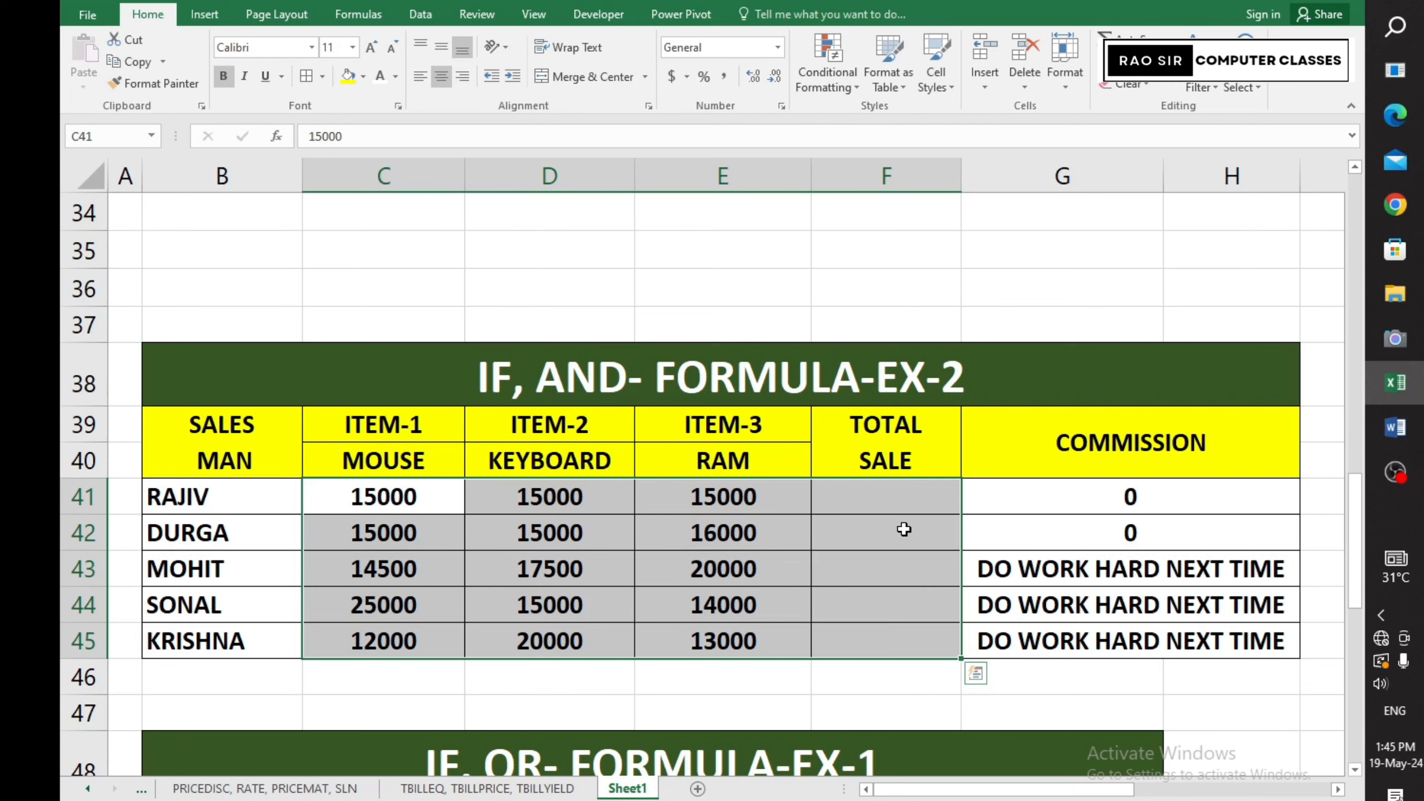
pyautogui.press('alt')
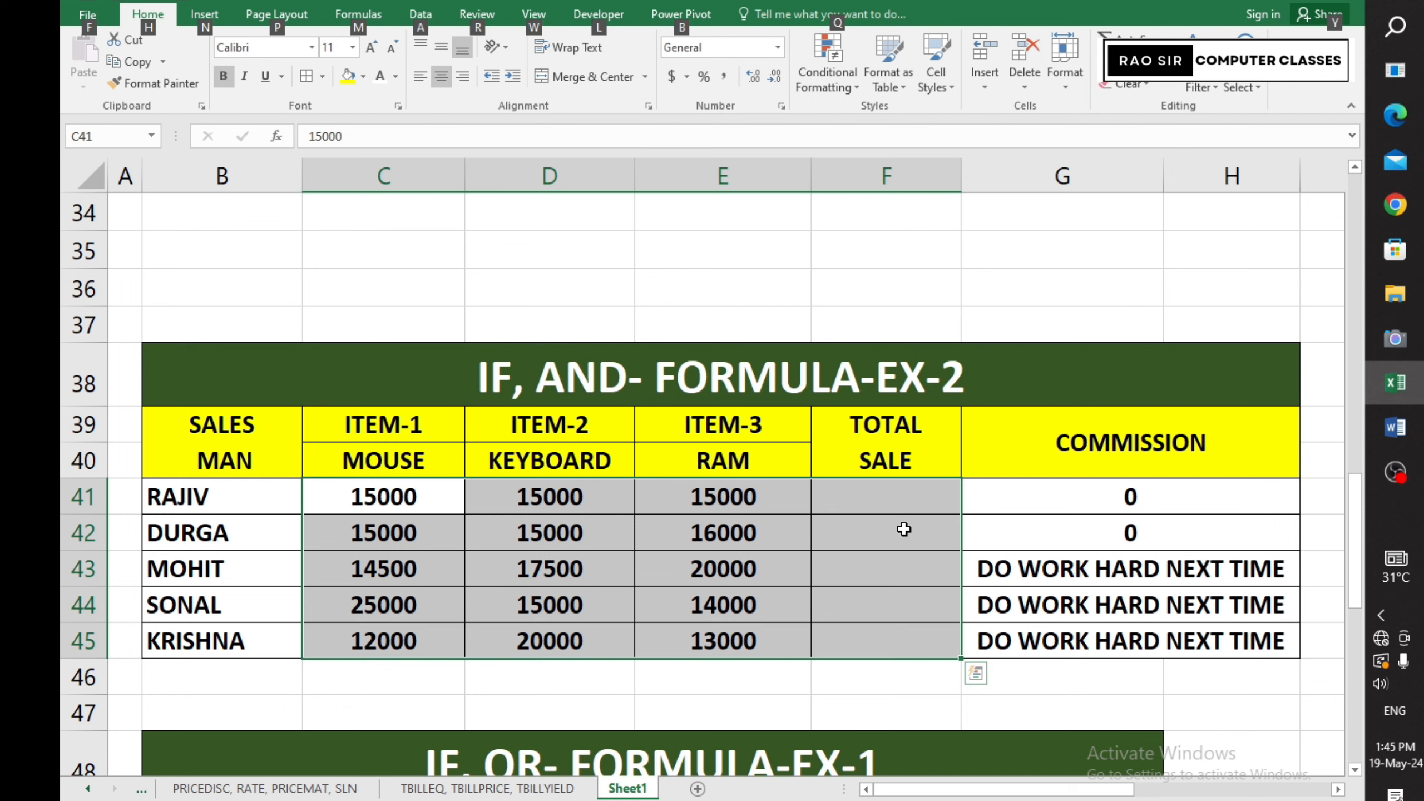
pyautogui.hotkey('alt', '=')
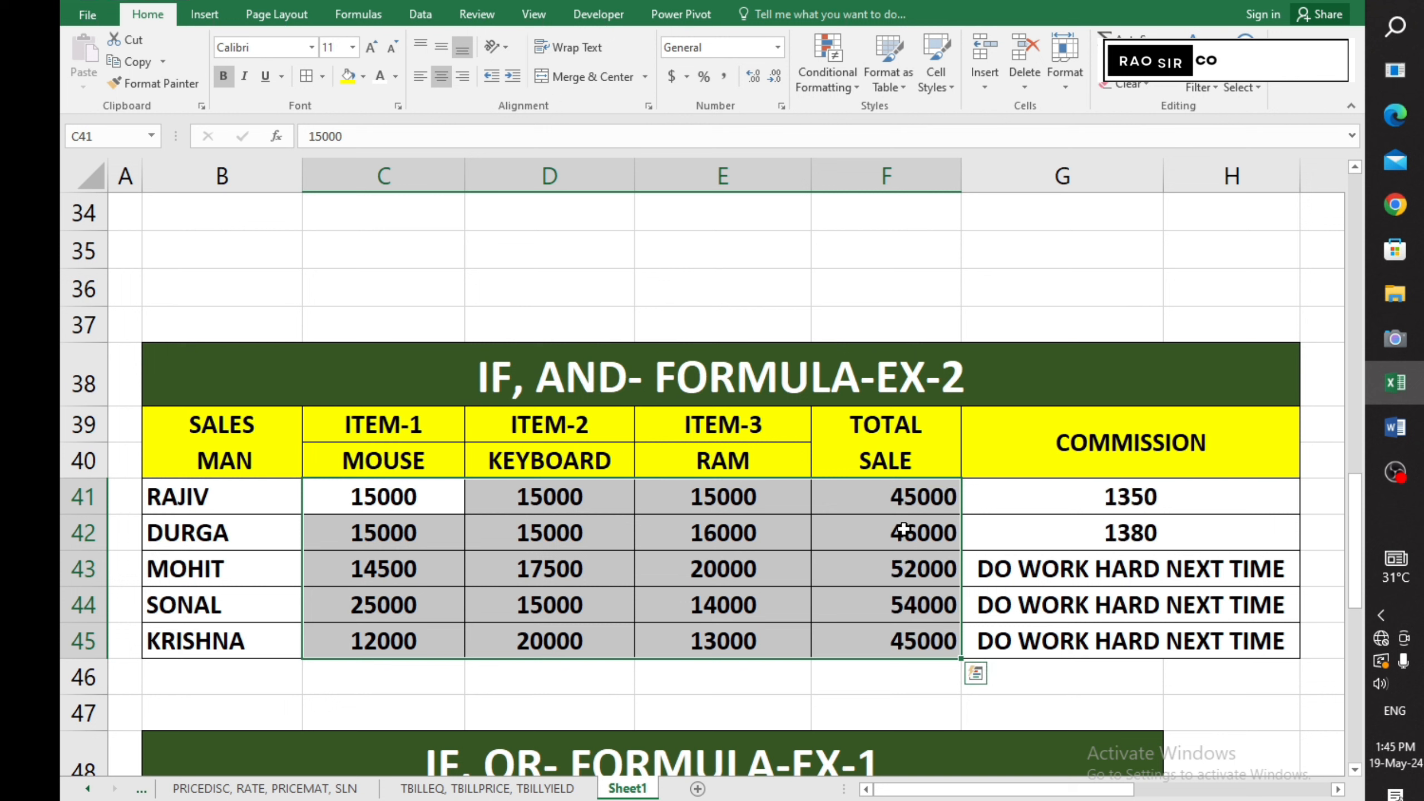
pyautogui.click(889, 504)
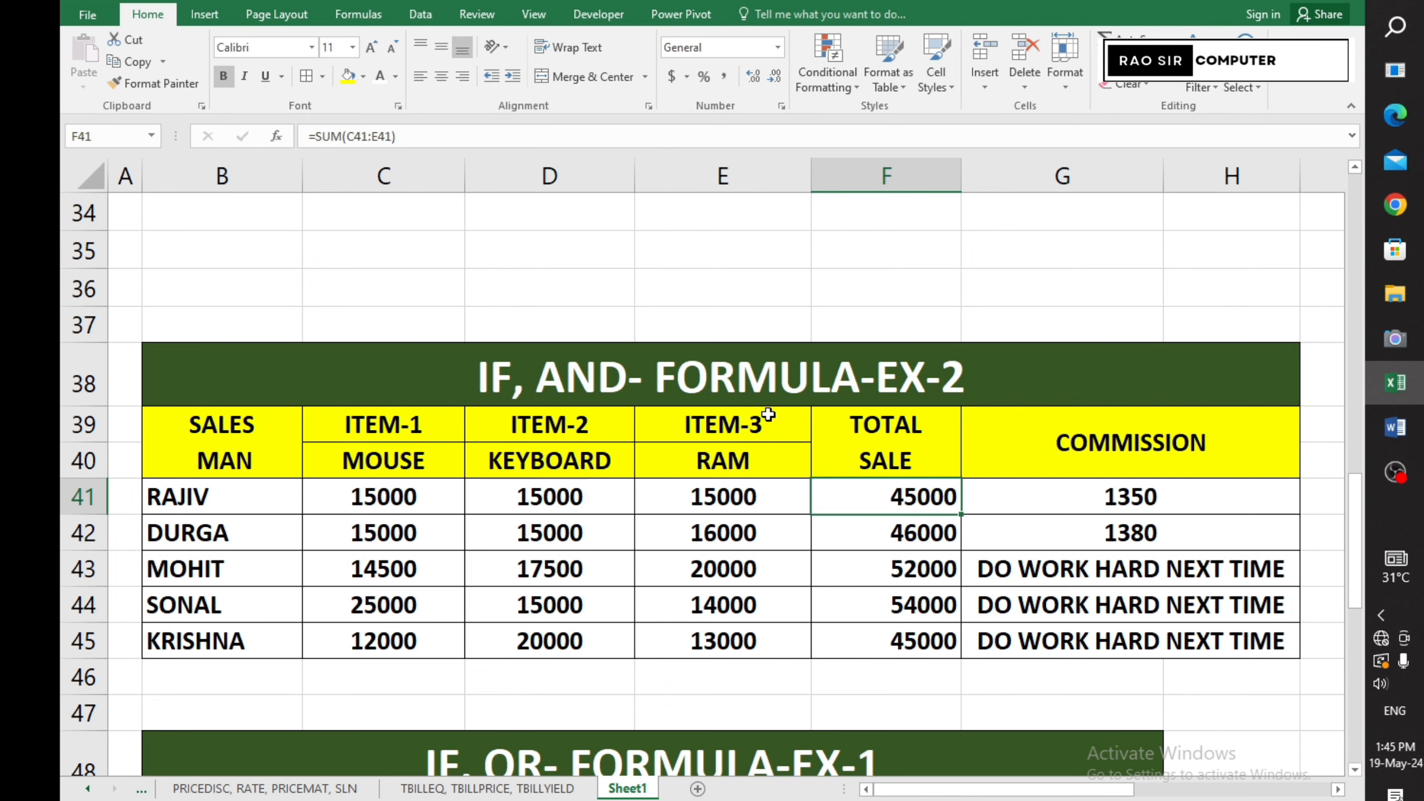
# - Compare the AND-based PASS/FAIL formula in F27 with the OR-based one in F51, leaving both formulas as they are
pyautogui.scroll(4, 988, 403)
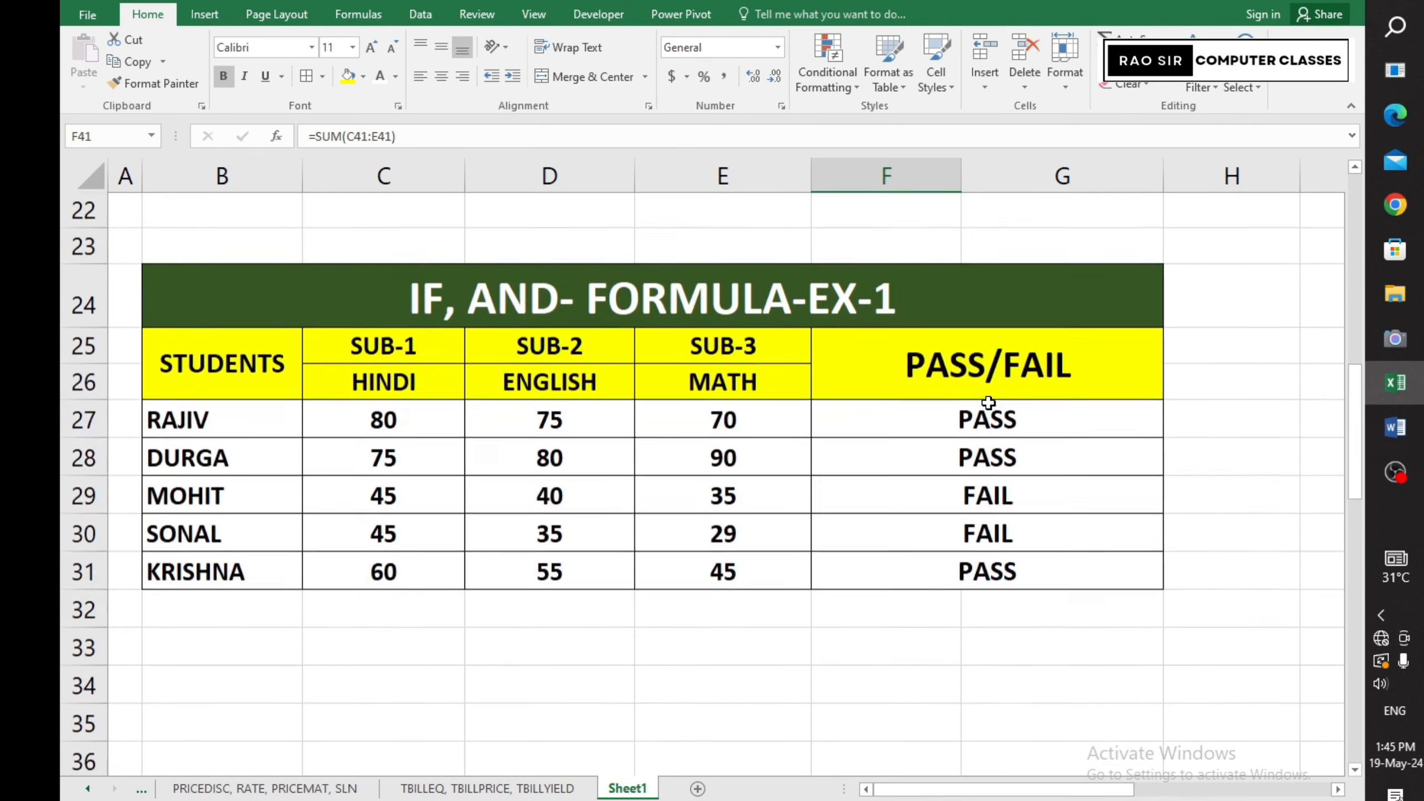
pyautogui.scroll(-3, 987, 402)
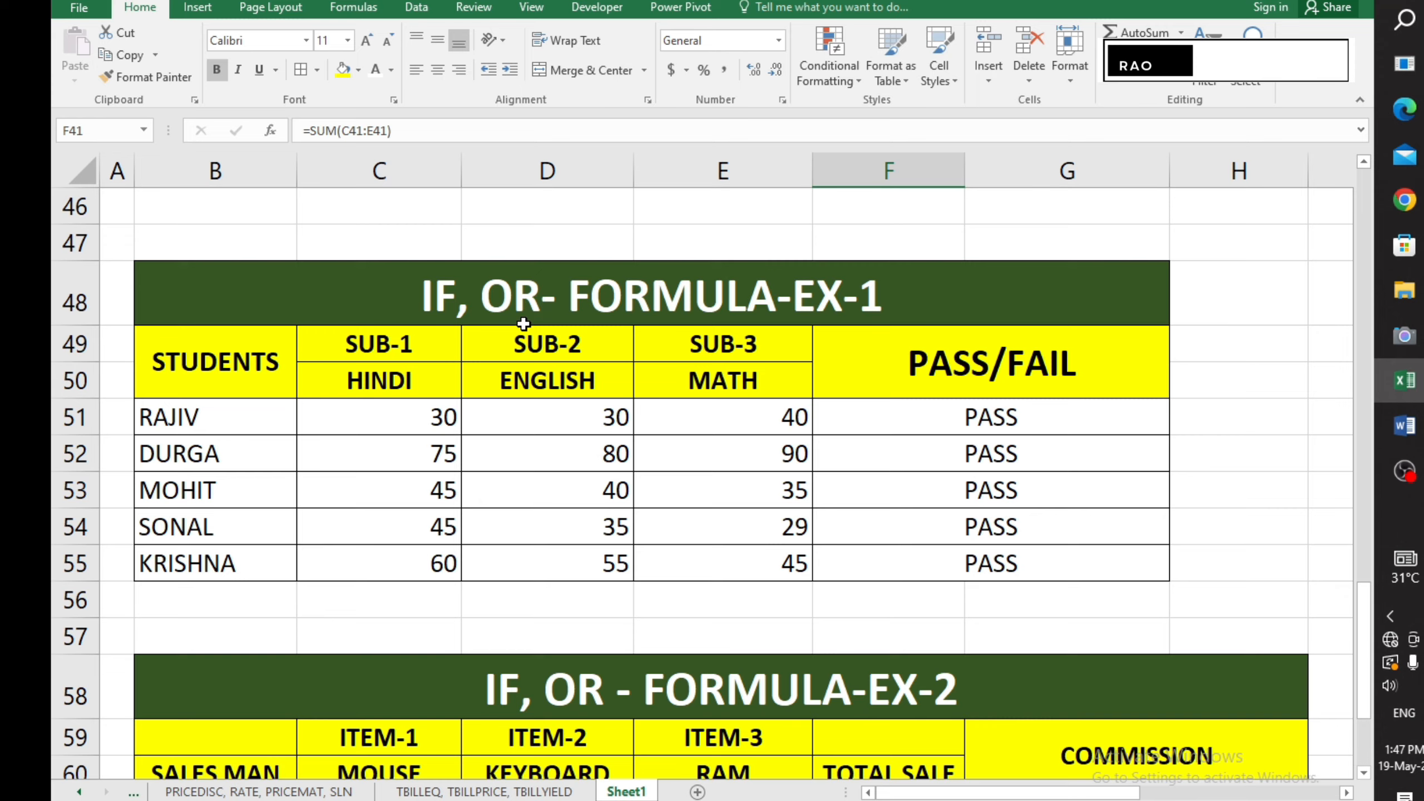
pyautogui.scroll(8, 1012, 525)
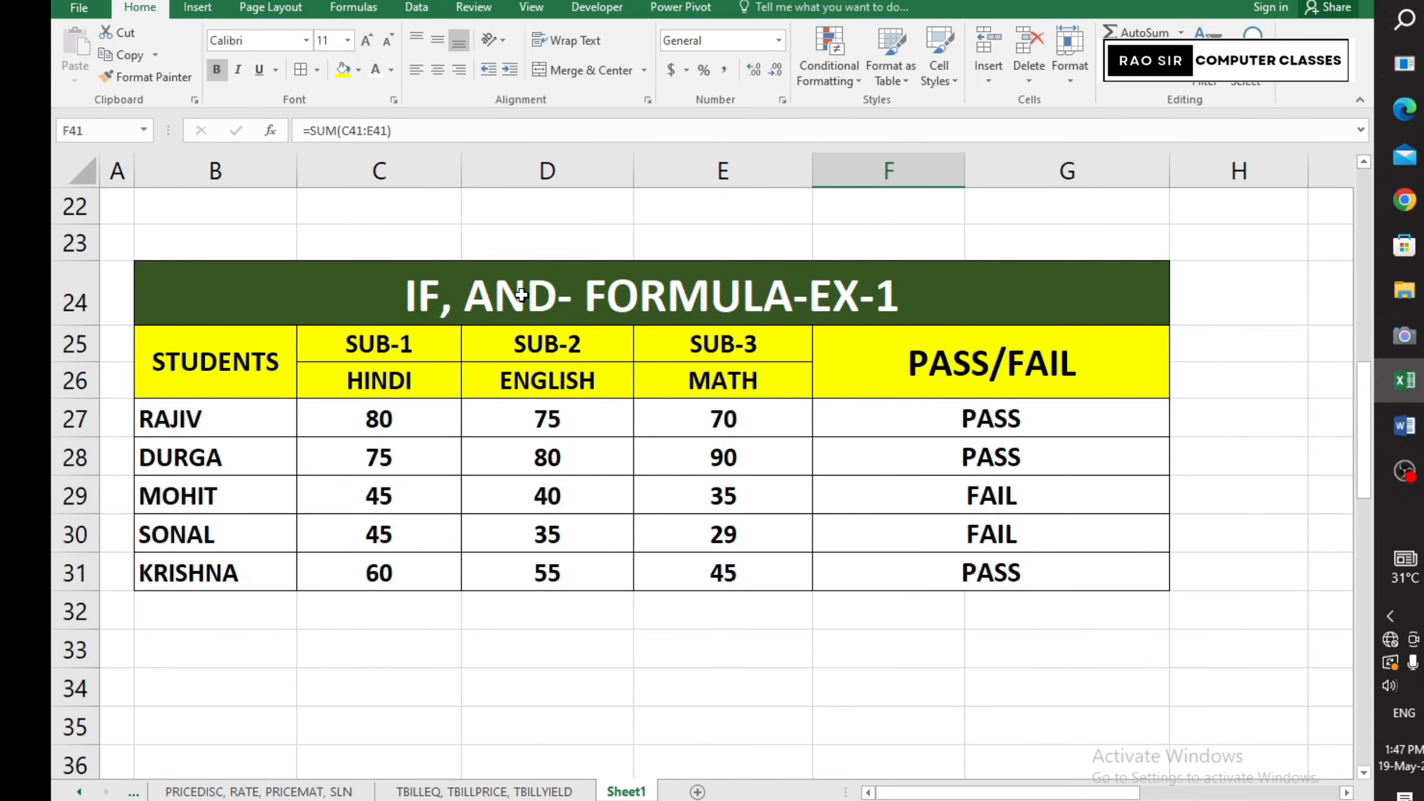
pyautogui.click(973, 418)
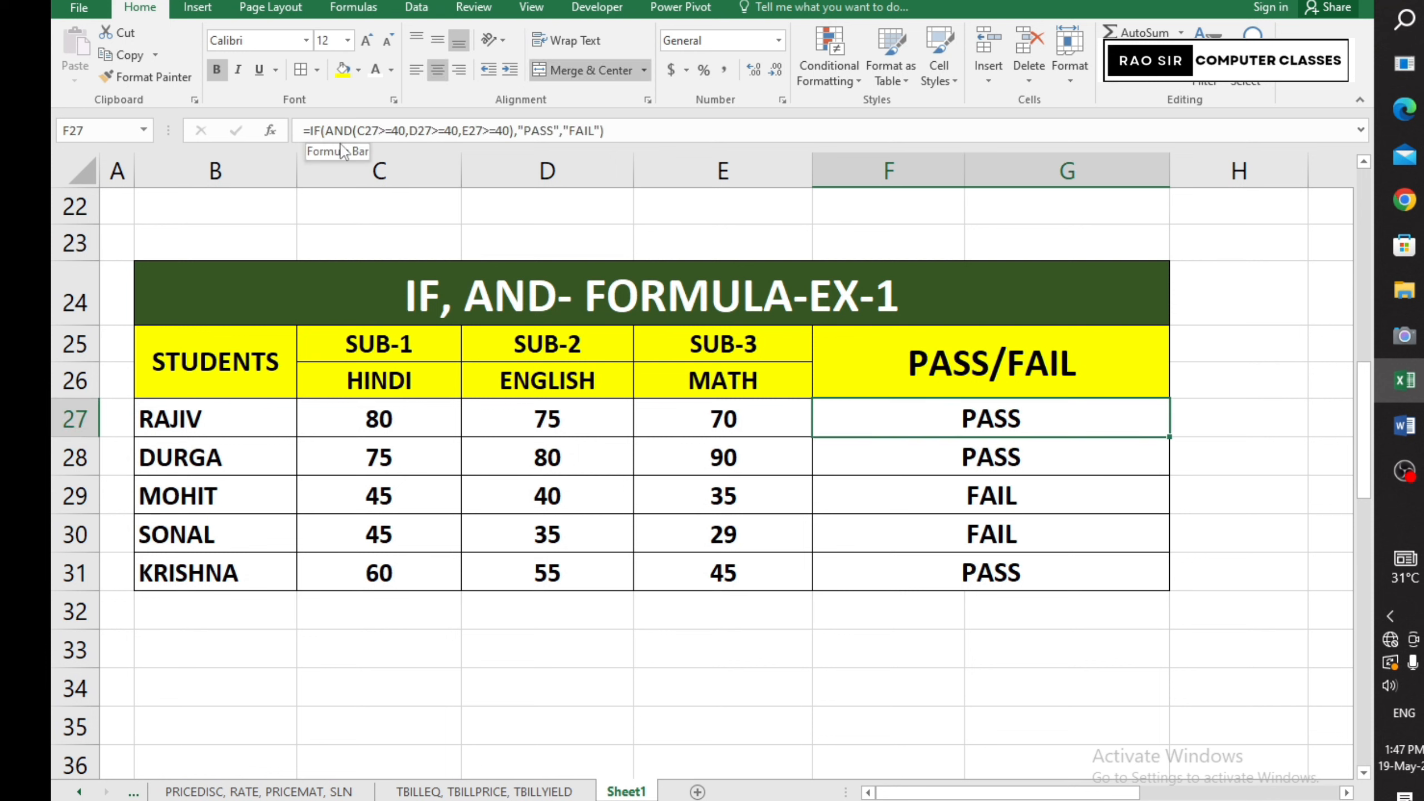
pyautogui.doubleClick(1041, 416)
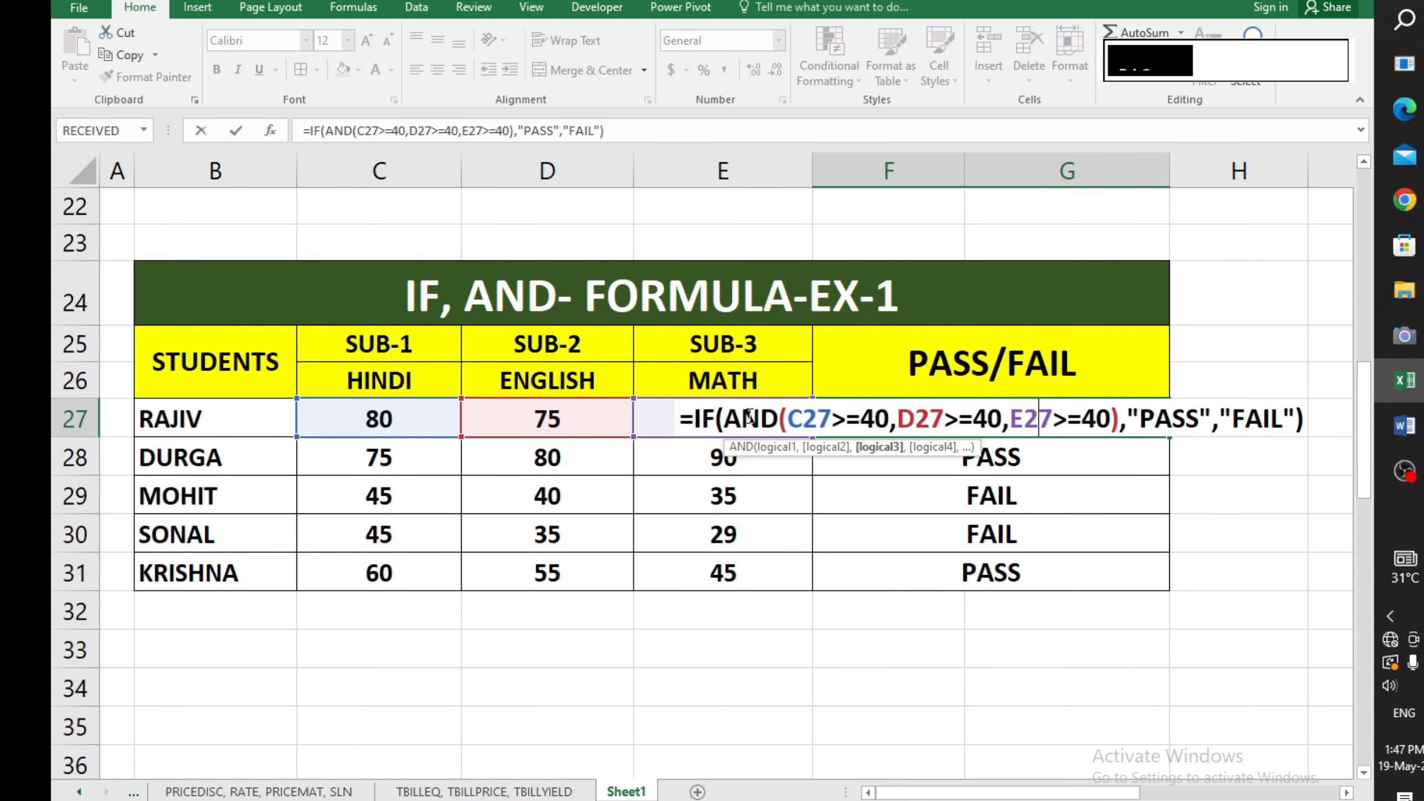
pyautogui.press('Return')
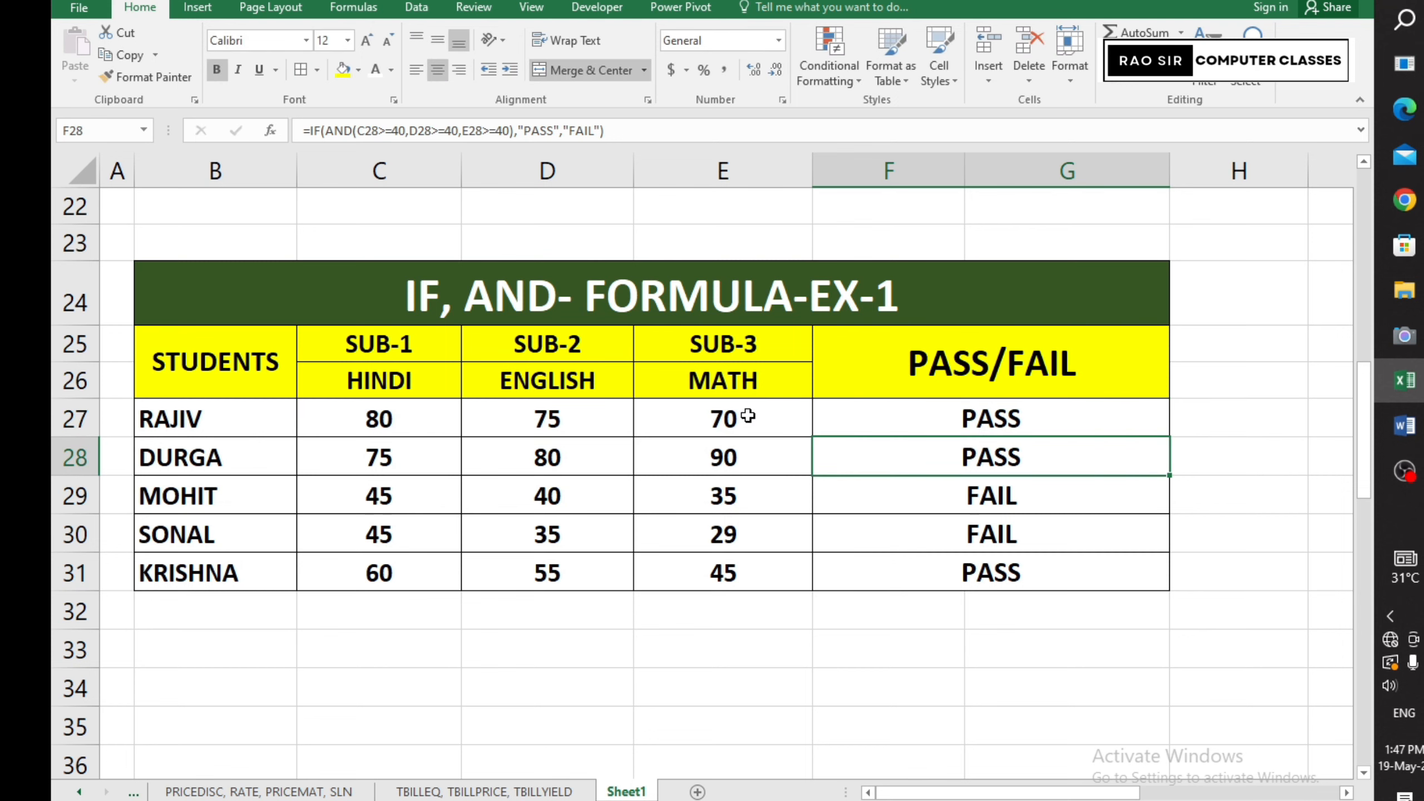
pyautogui.scroll(-7, 749, 415)
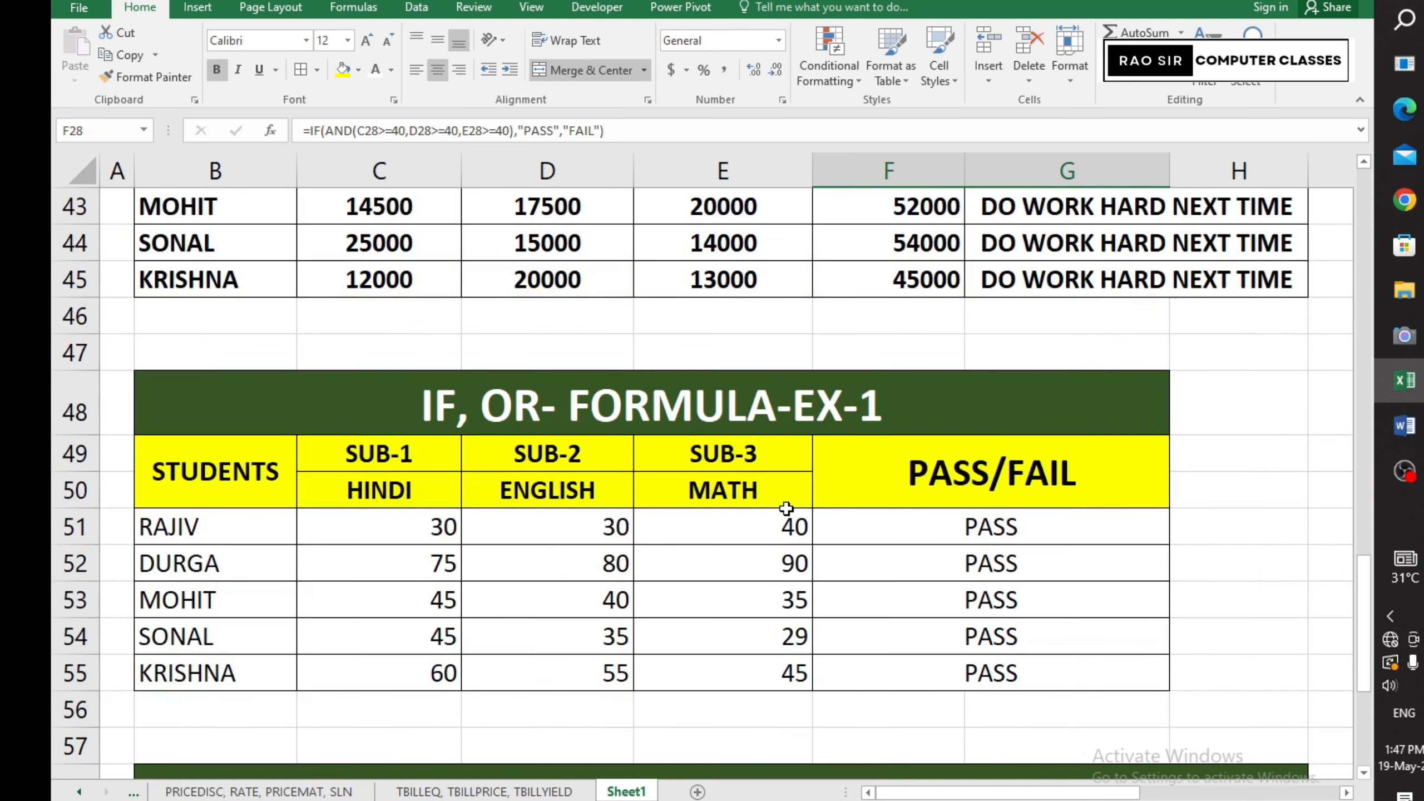
pyautogui.click(883, 523)
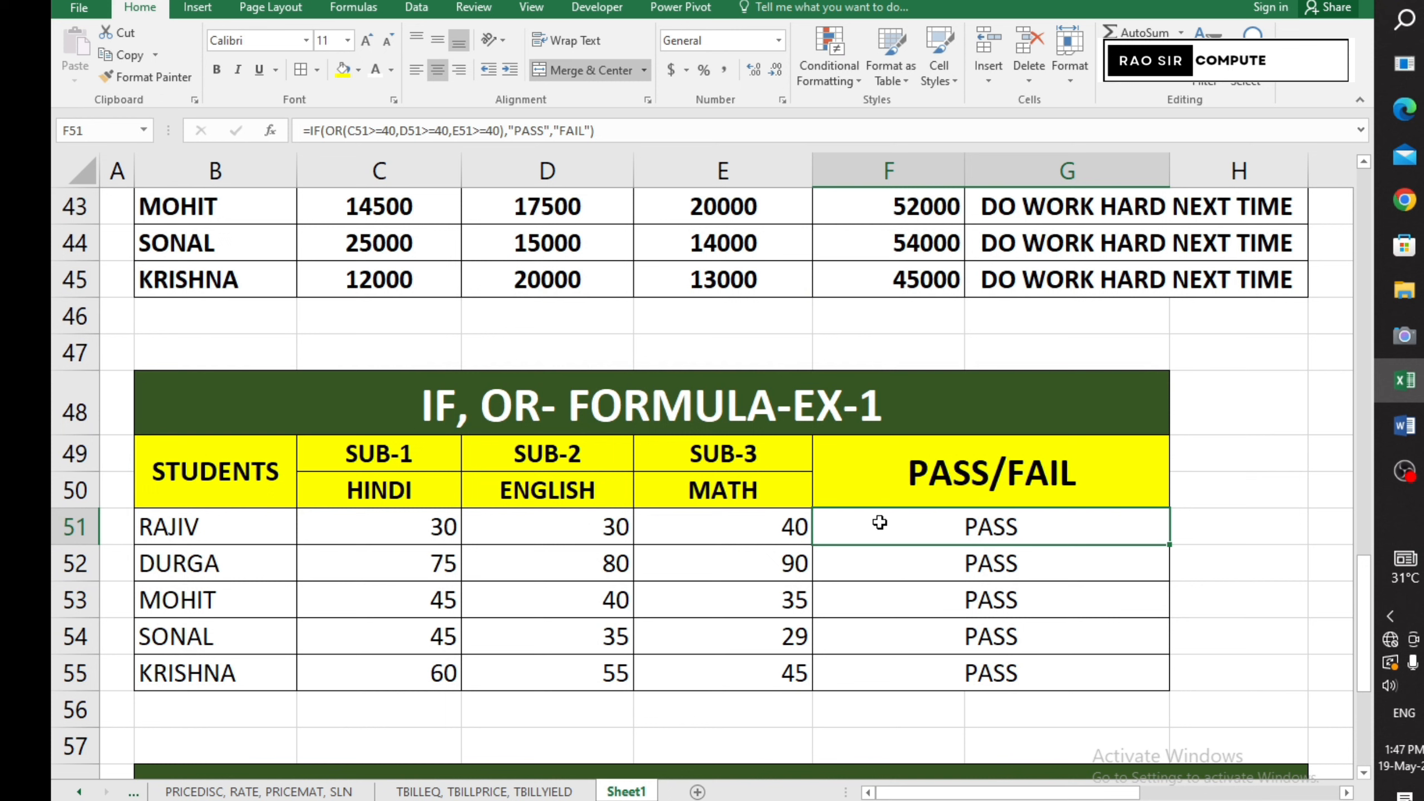
pyautogui.doubleClick(879, 523)
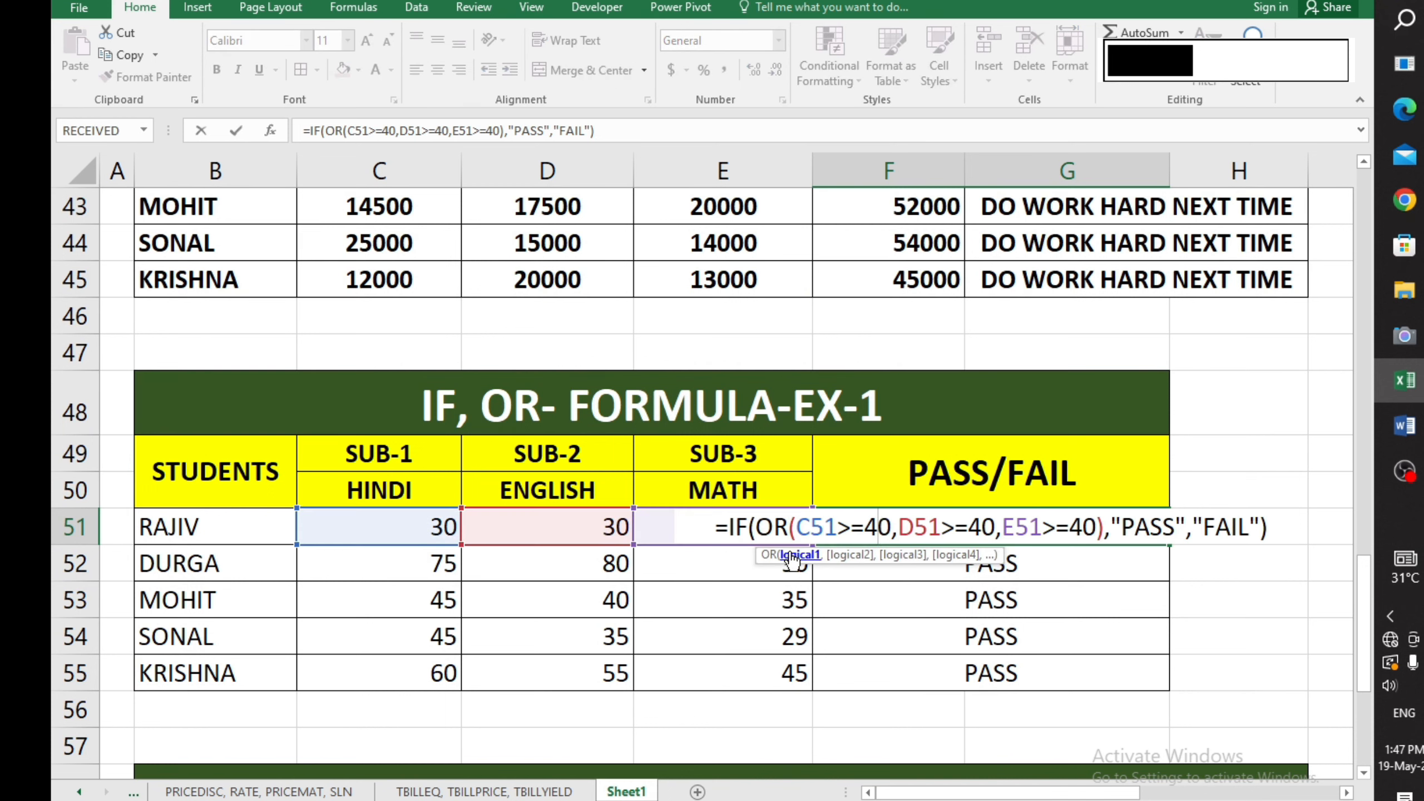
pyautogui.press('Return')
# - Make the student rows B51:G55 of the IF, OR exercise 1 table bold with font size 12
pyautogui.moveTo(181, 531); pyautogui.dragTo(855, 670)
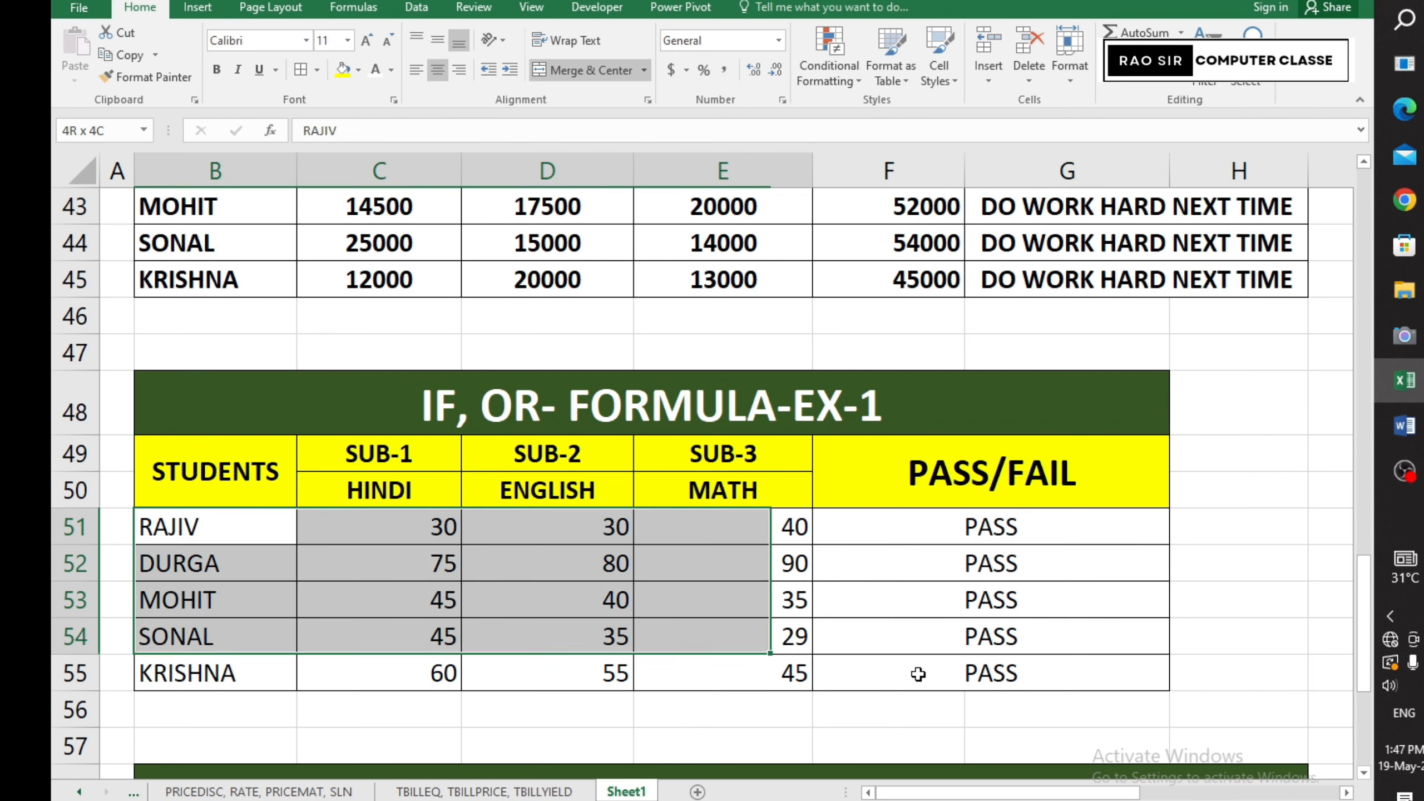
pyautogui.click(216, 70)
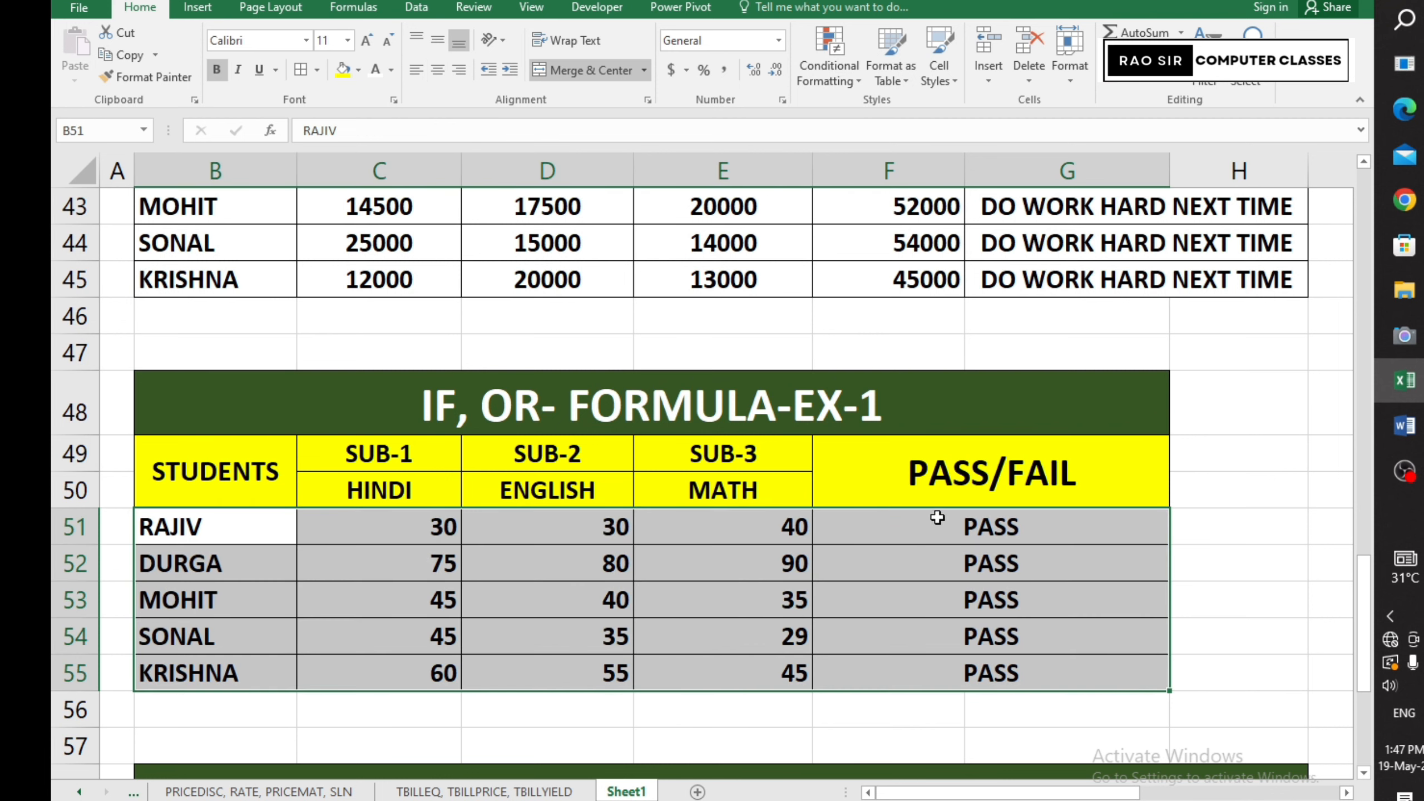
pyautogui.click(366, 41)
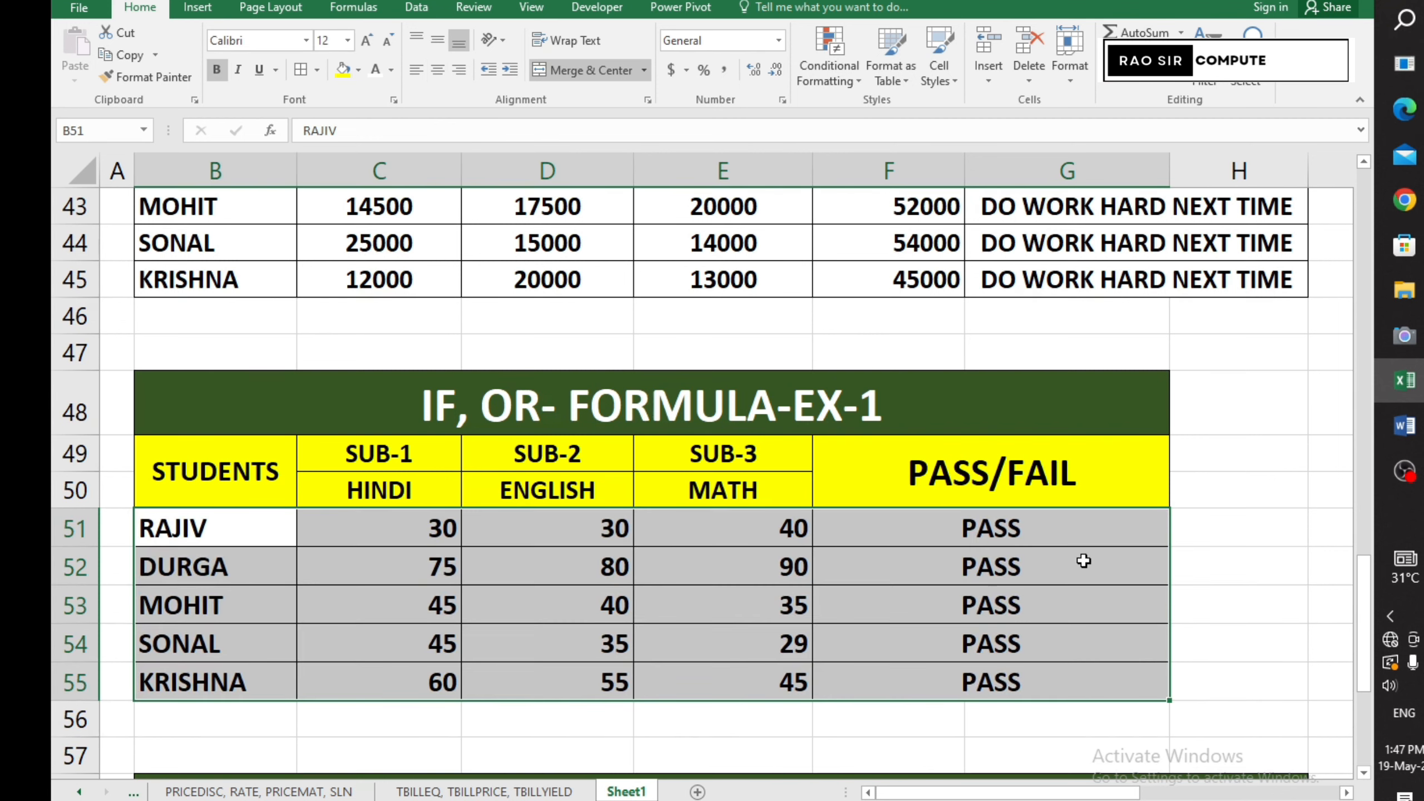
# - Examine the OR conditions and the PASS and FAIL arguments of the formula in F51 without changing it
pyautogui.doubleClick(1022, 536)
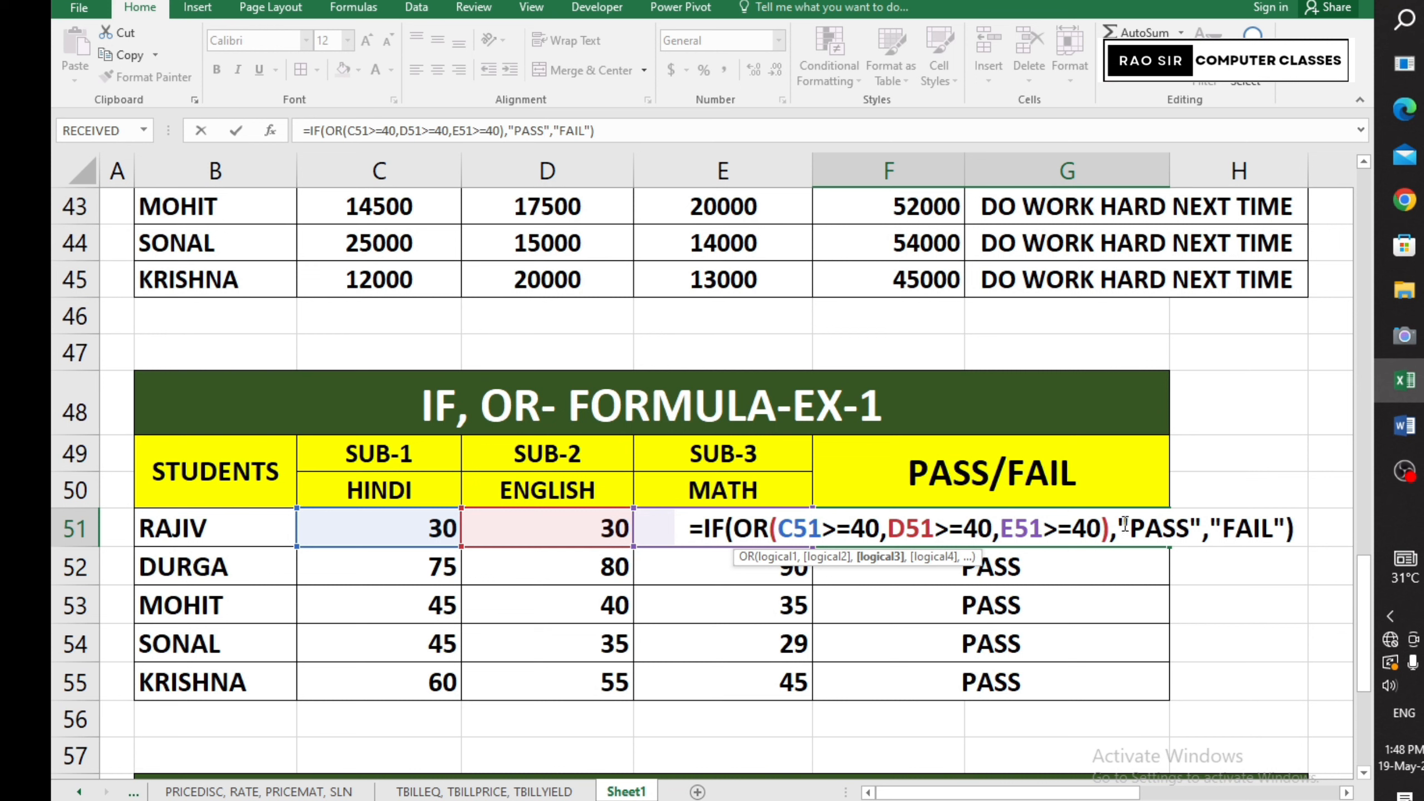
pyautogui.moveTo(1127, 528); pyautogui.dragTo(1200, 543)
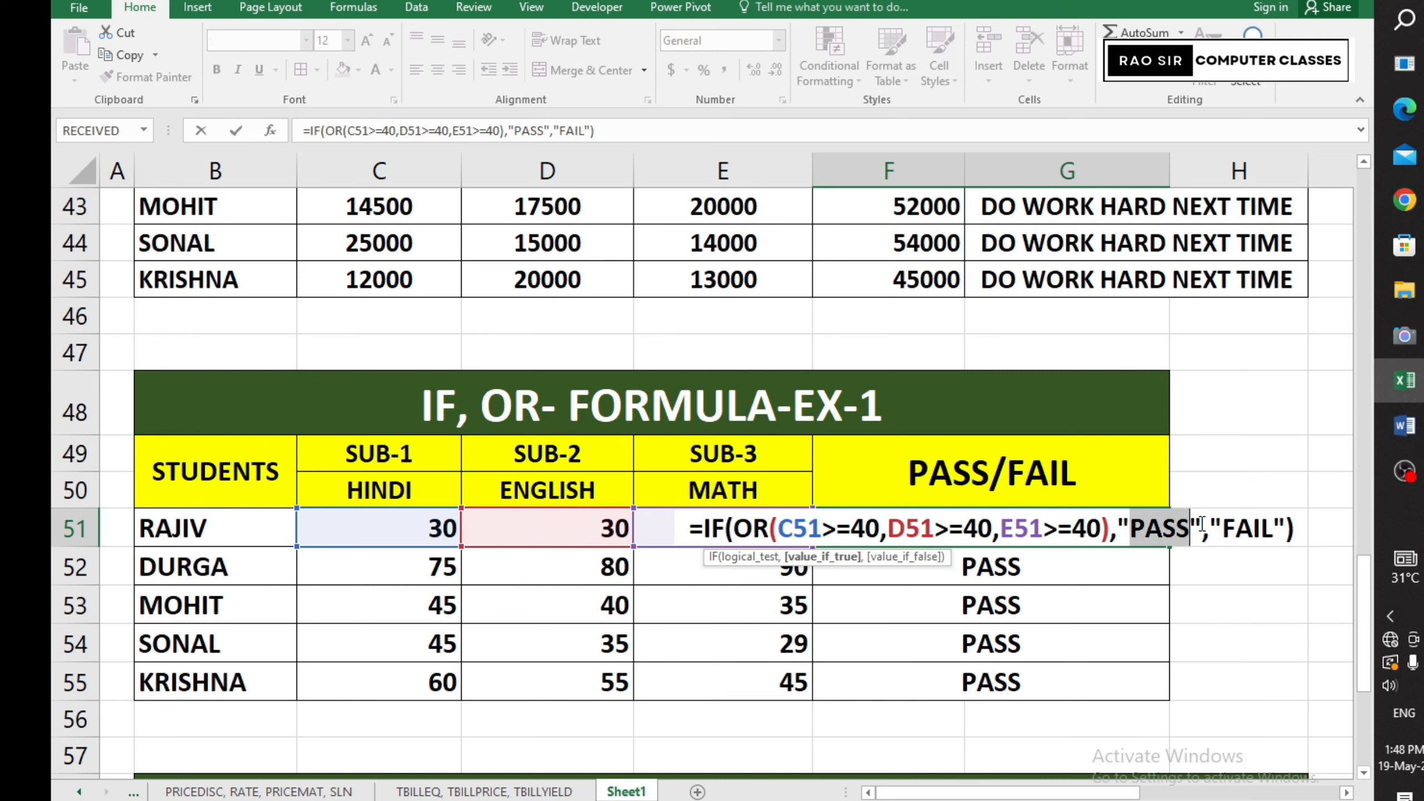
pyautogui.click(1201, 524)
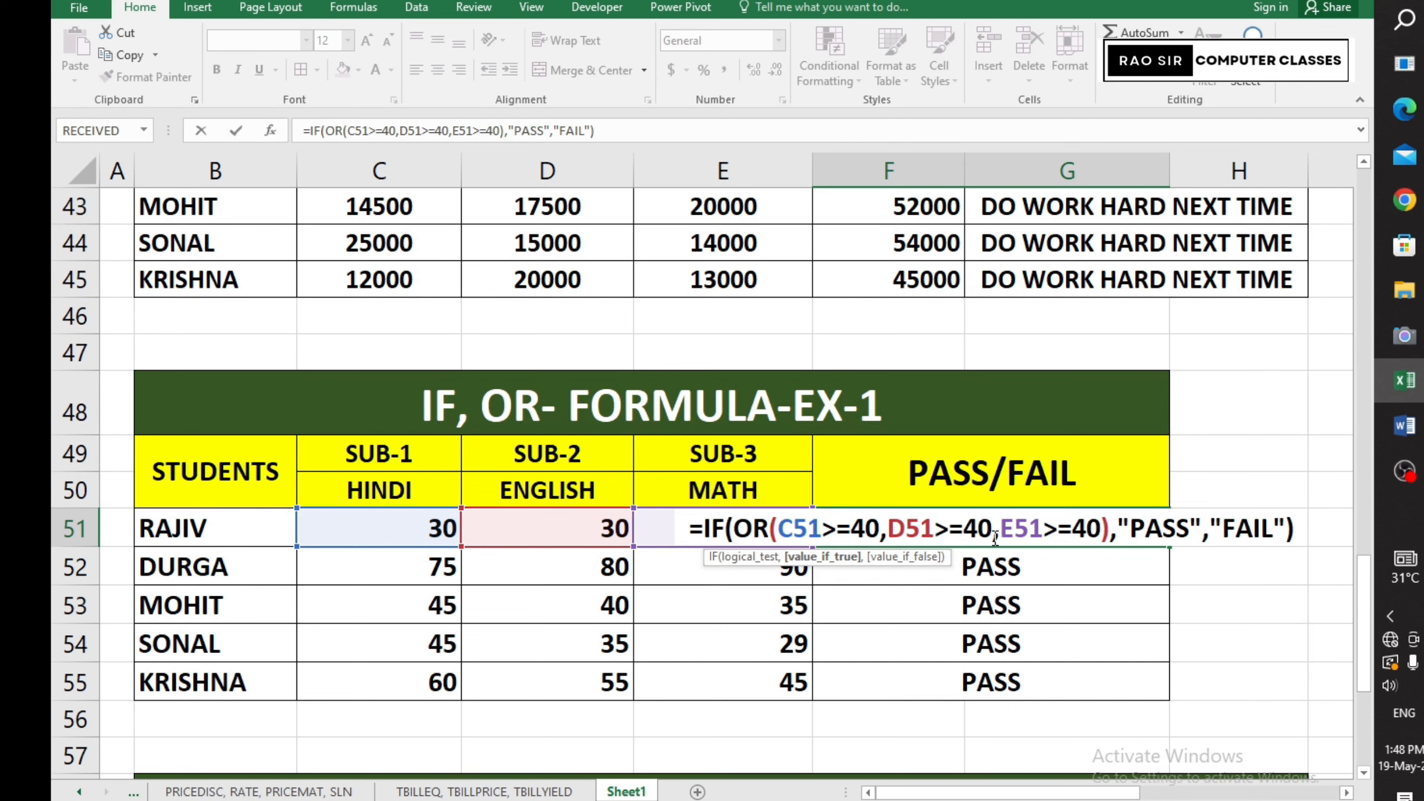
pyautogui.click(1297, 530)
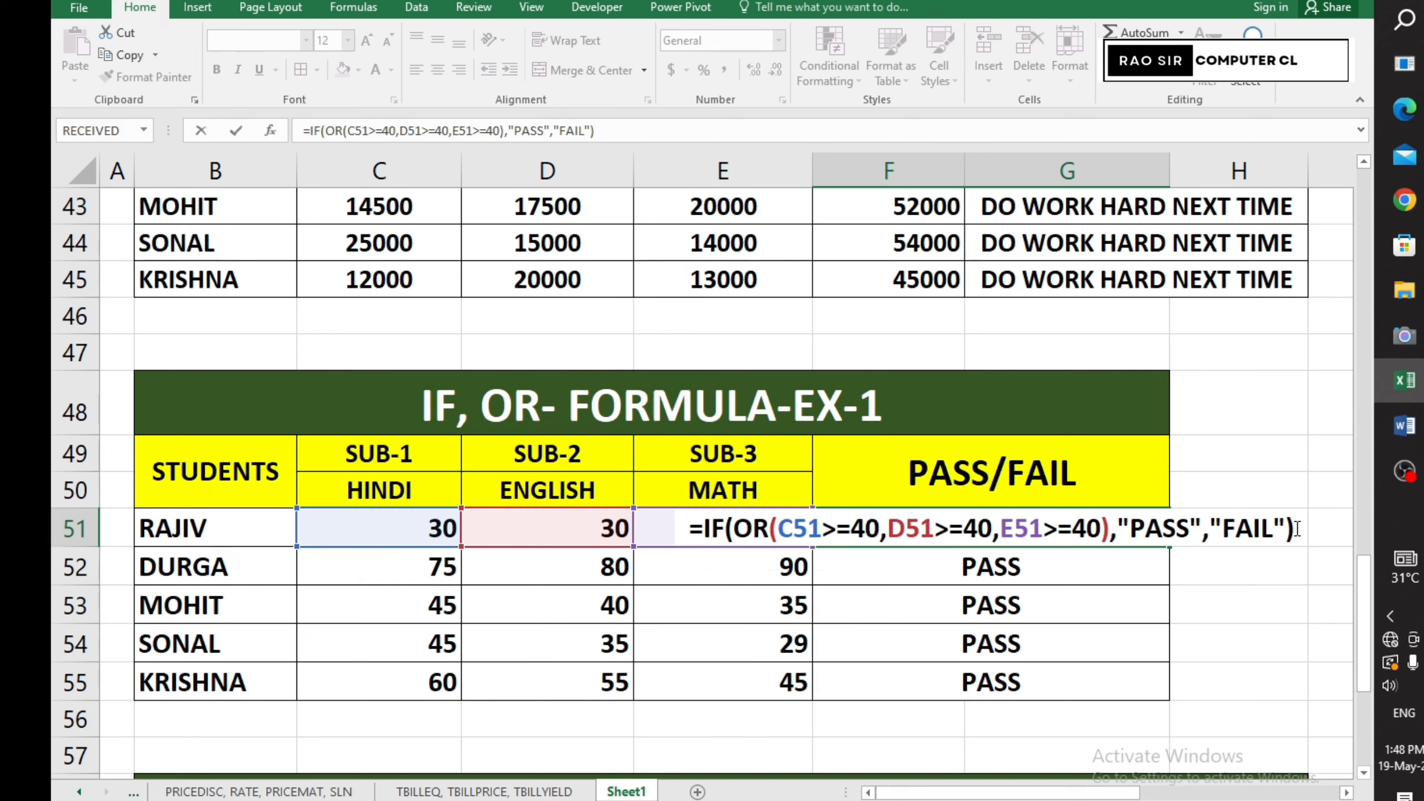
pyautogui.press('Return')
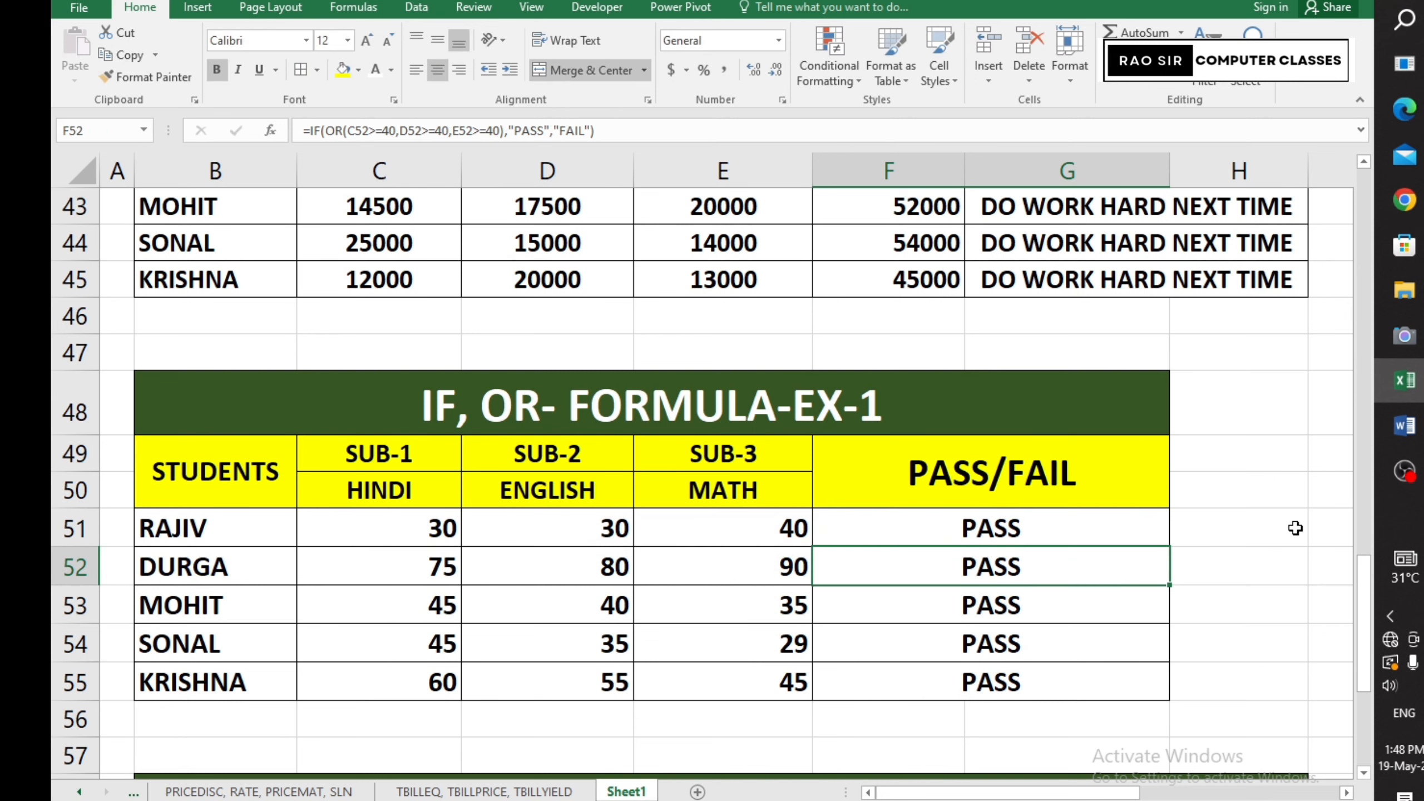
# - Review the subject marks and PASS/FAIL results in rows 27 and 29 of IF, AND exercise 1 against the AND condition
pyautogui.scroll(5, 853, 633)
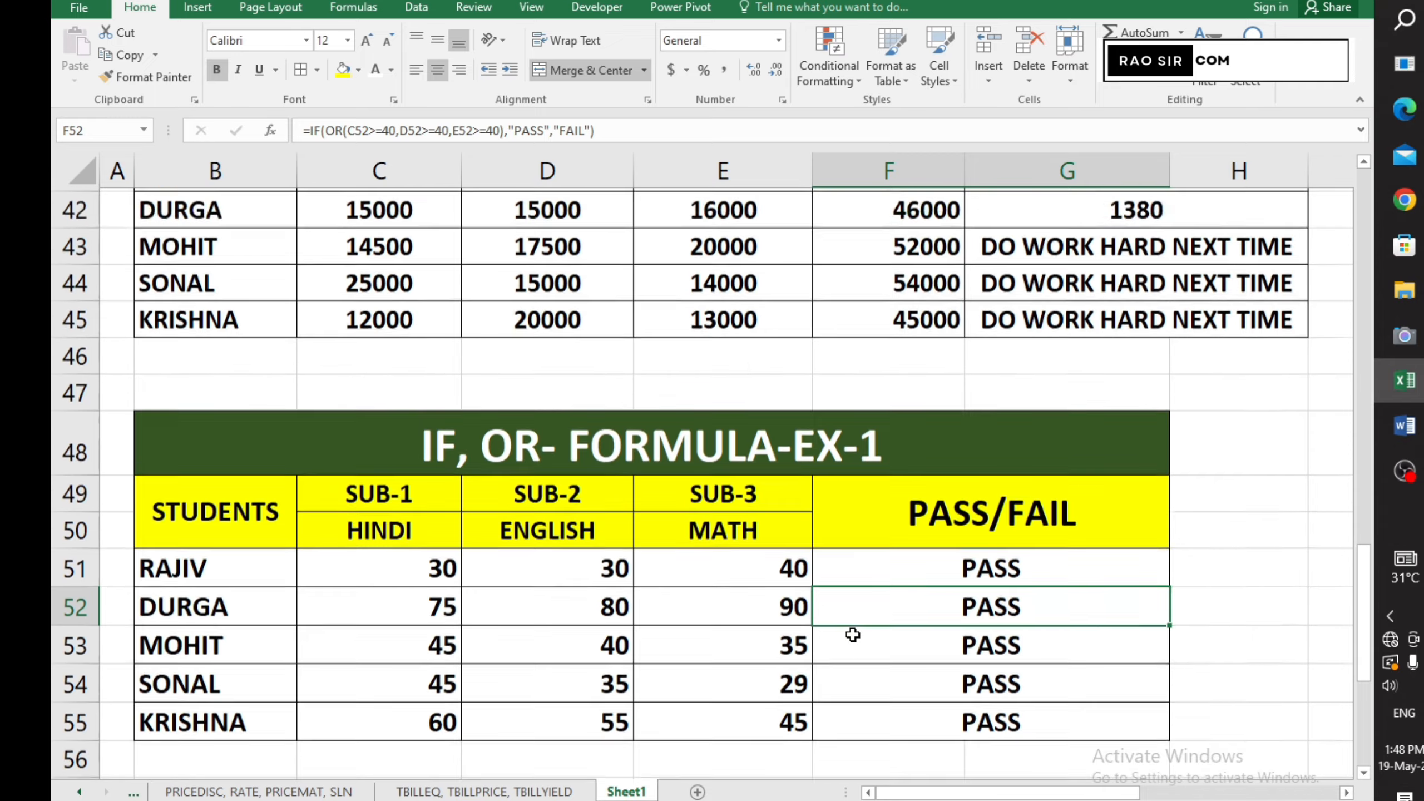
pyautogui.scroll(2, 852, 633)
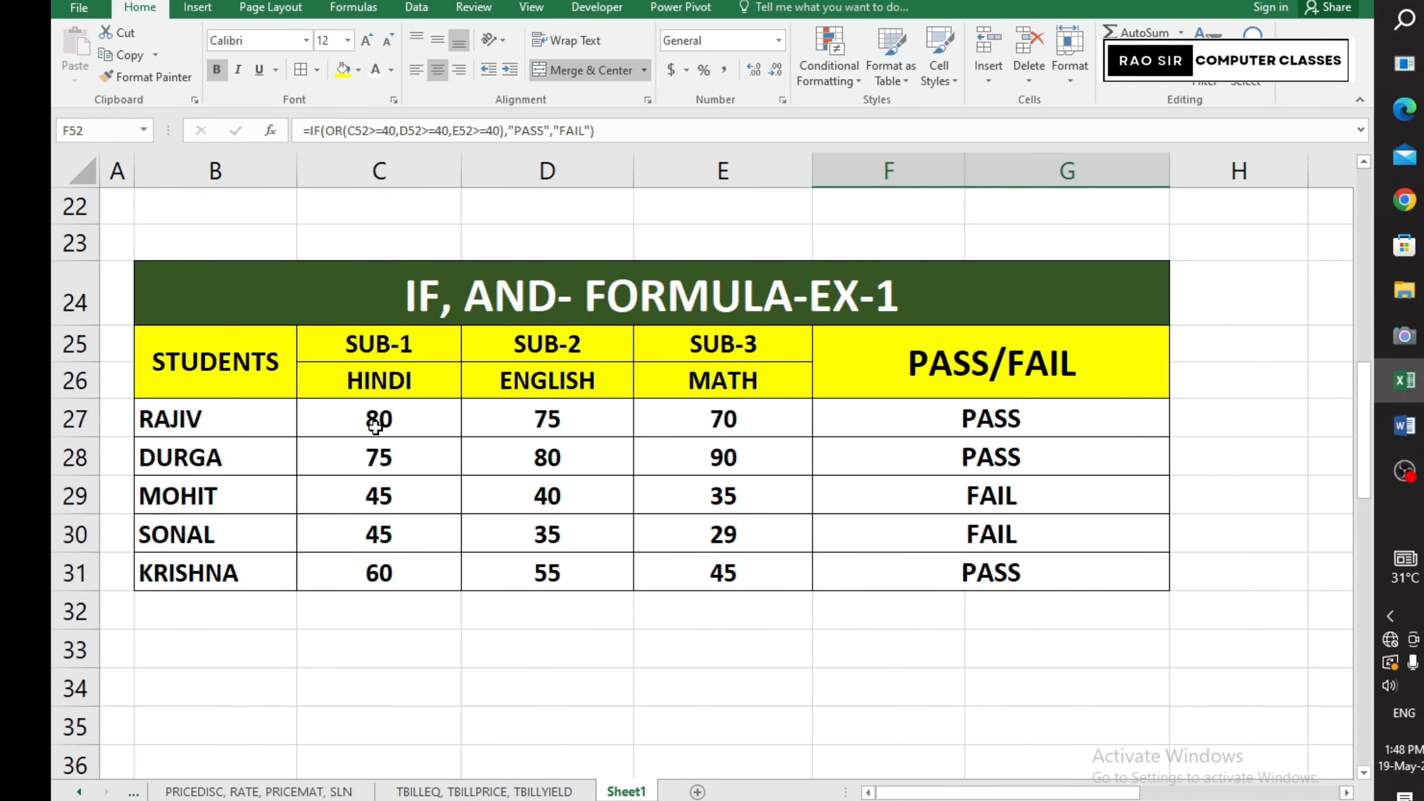
pyautogui.click(1004, 426)
pyautogui.click(252, 423)
pyautogui.moveTo(252, 423); pyautogui.dragTo(906, 413)
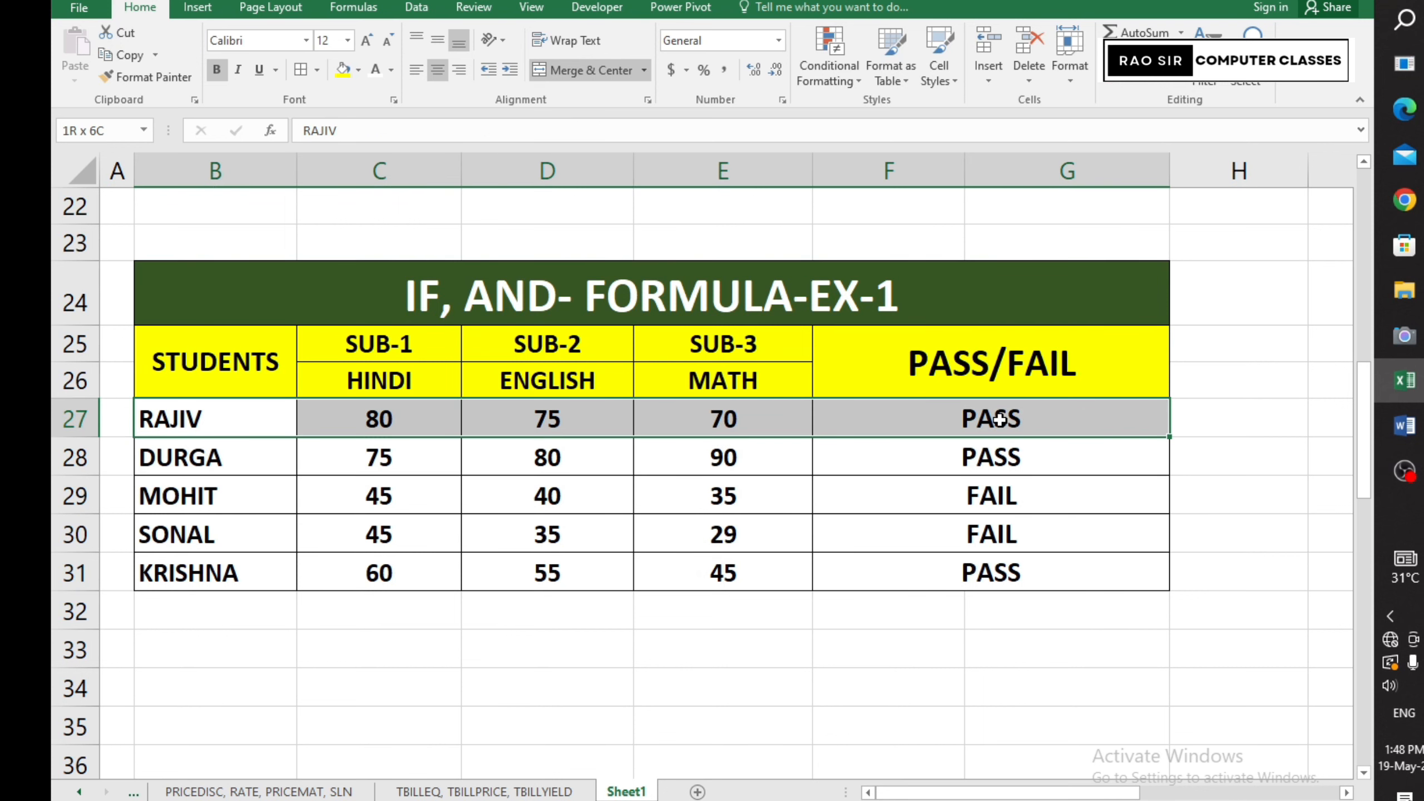
pyautogui.click(367, 427)
pyautogui.click(567, 420)
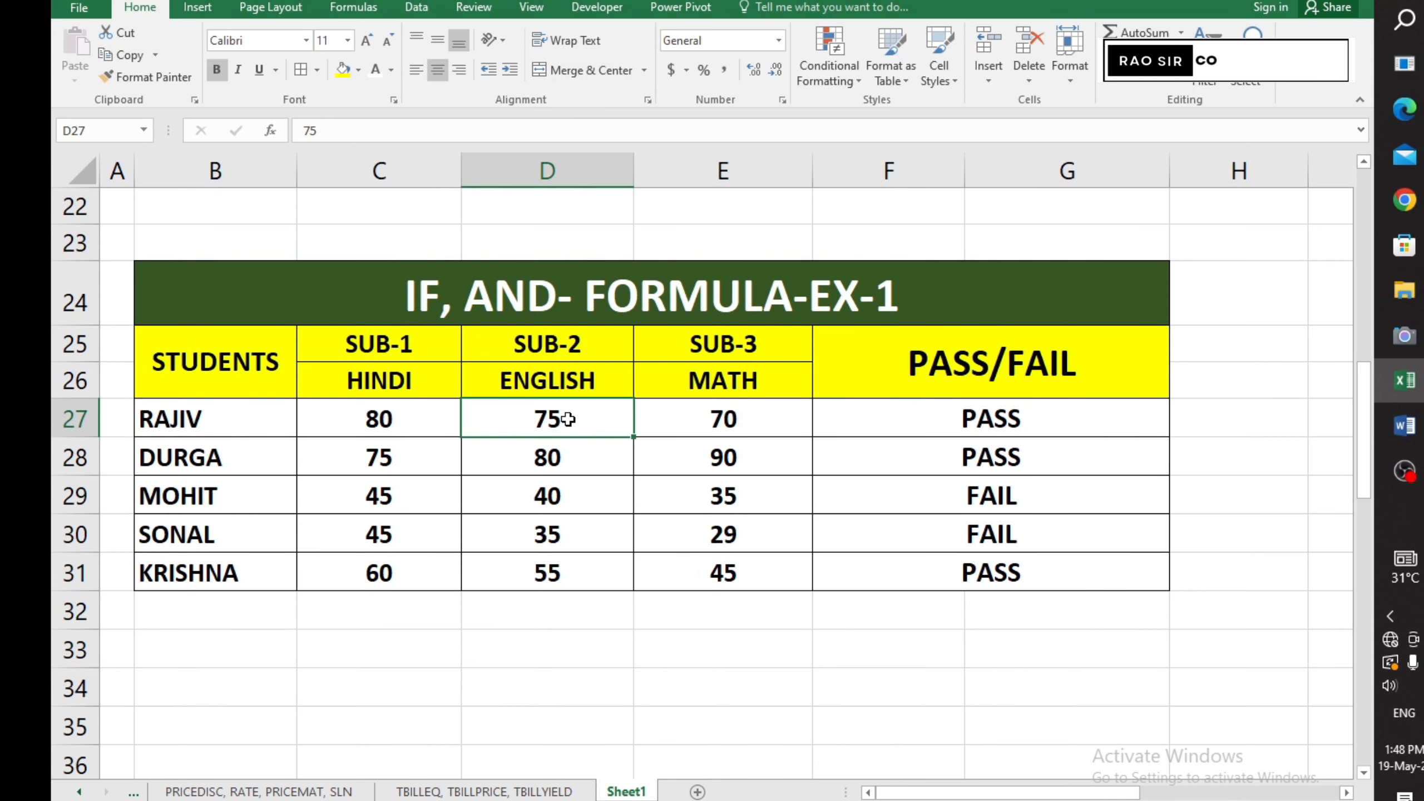
pyautogui.click(764, 421)
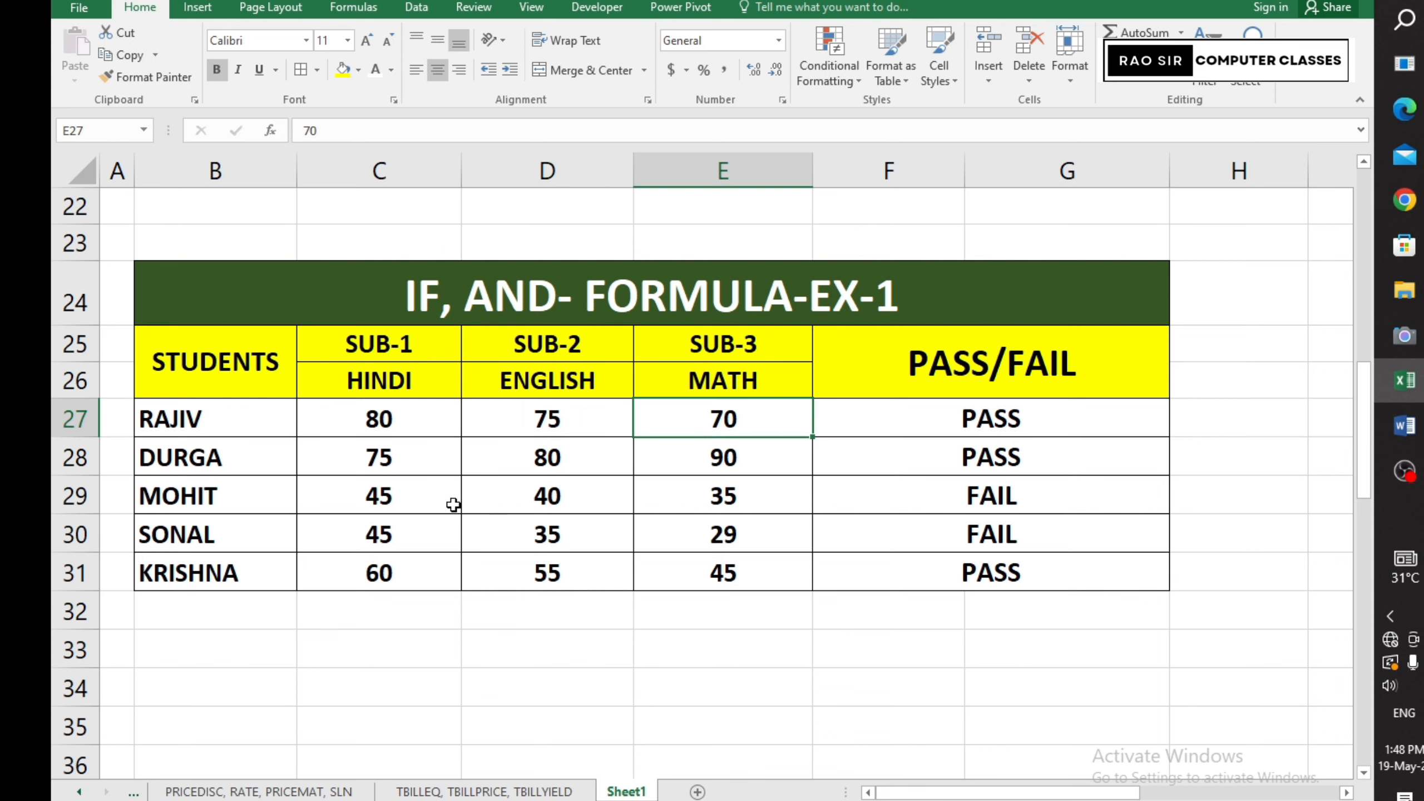
pyautogui.click(224, 494)
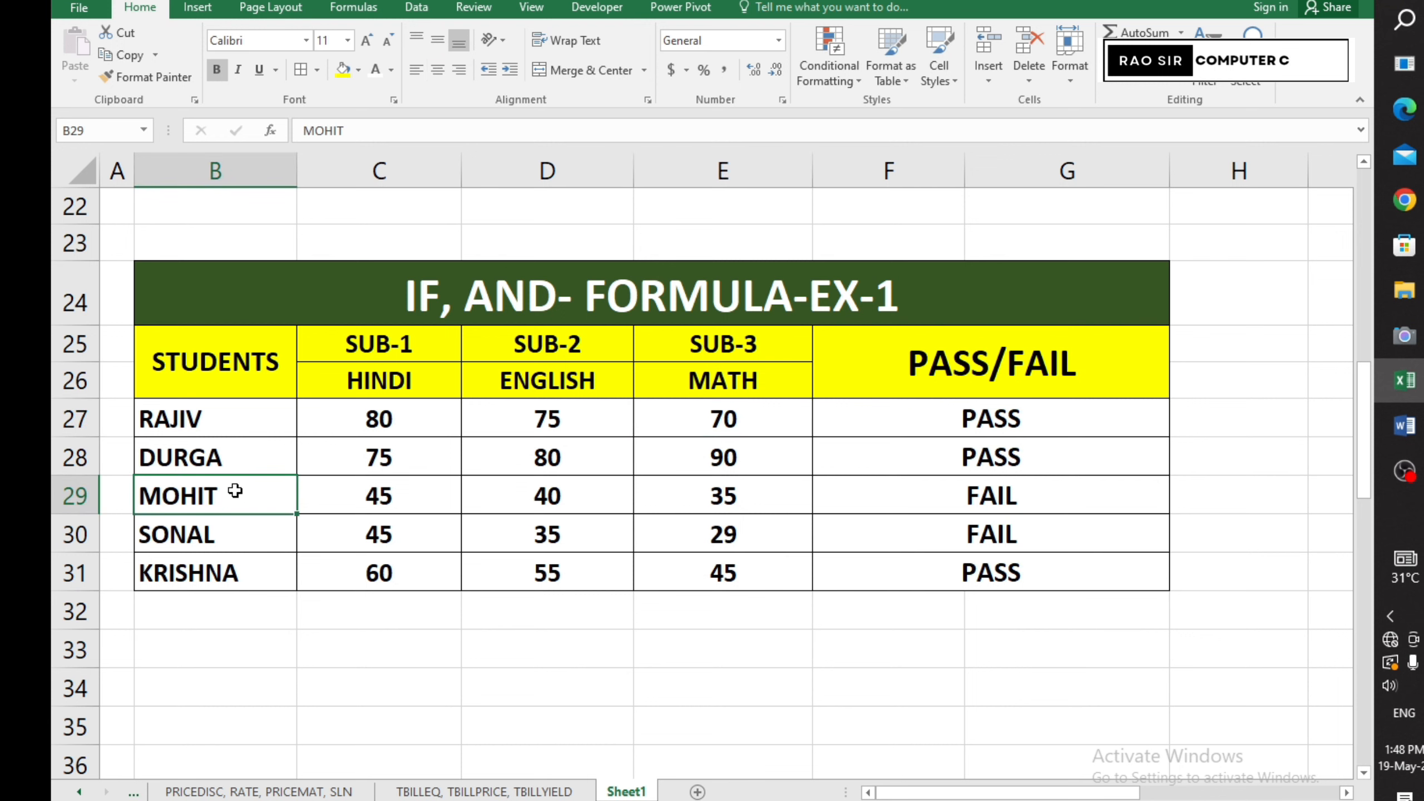
pyautogui.click(396, 500)
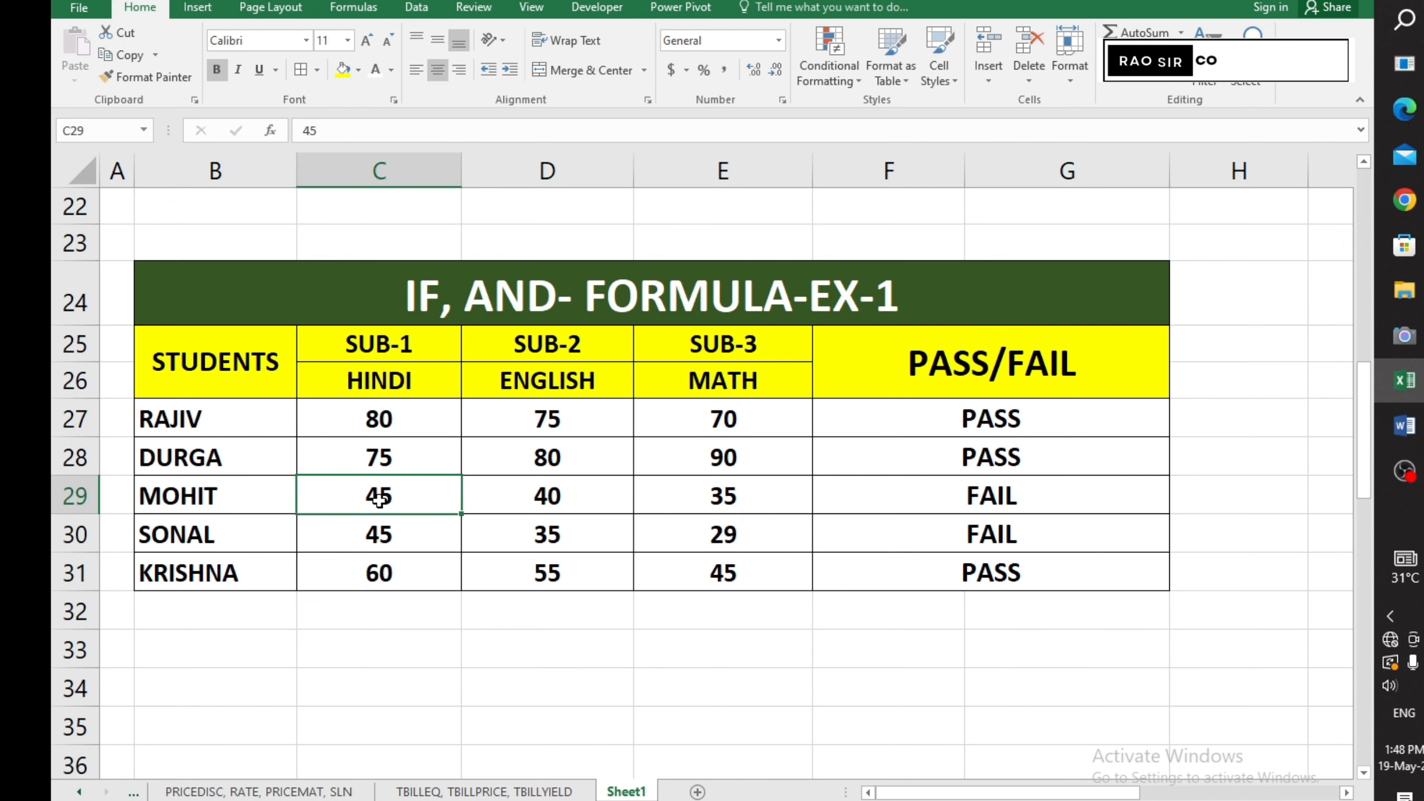
pyautogui.click(512, 501)
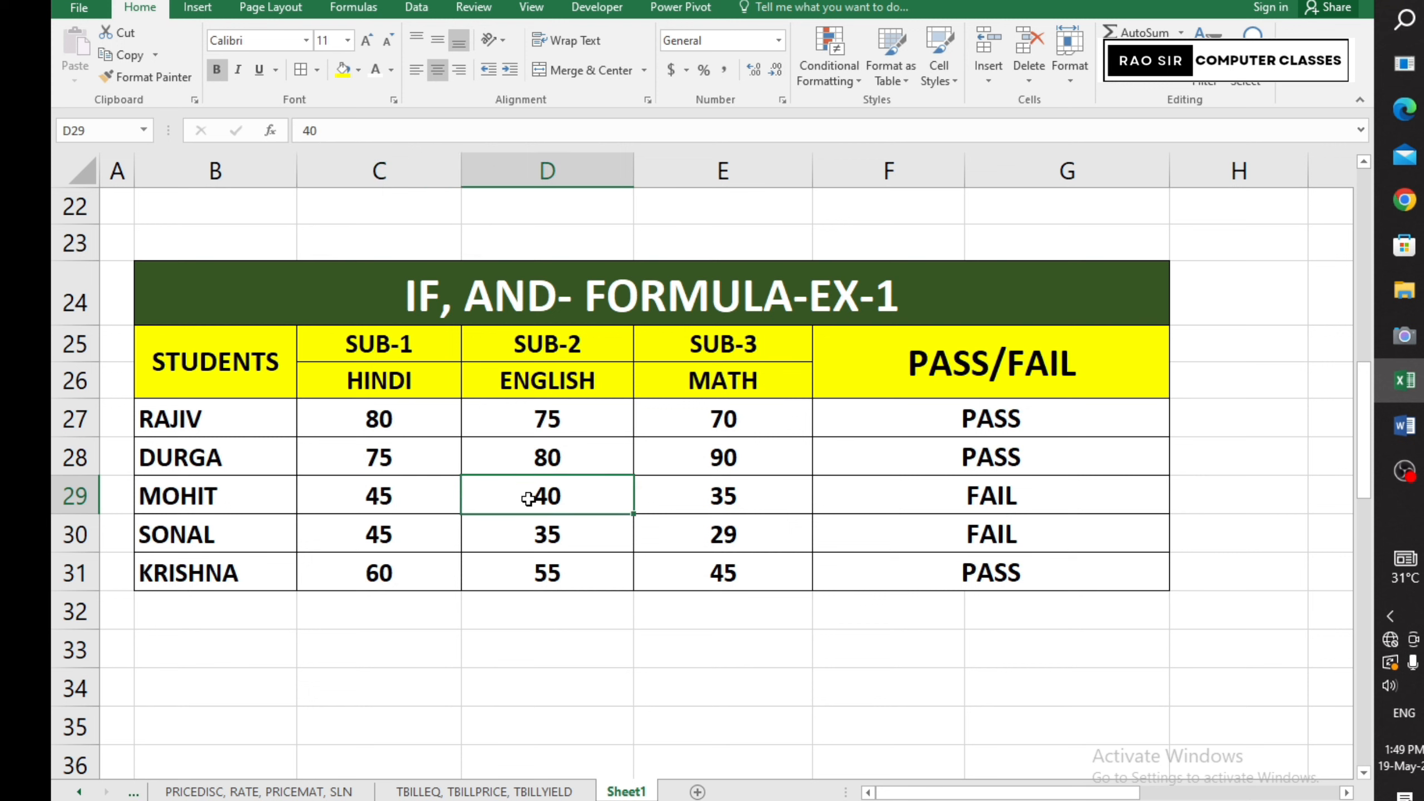
pyautogui.click(711, 495)
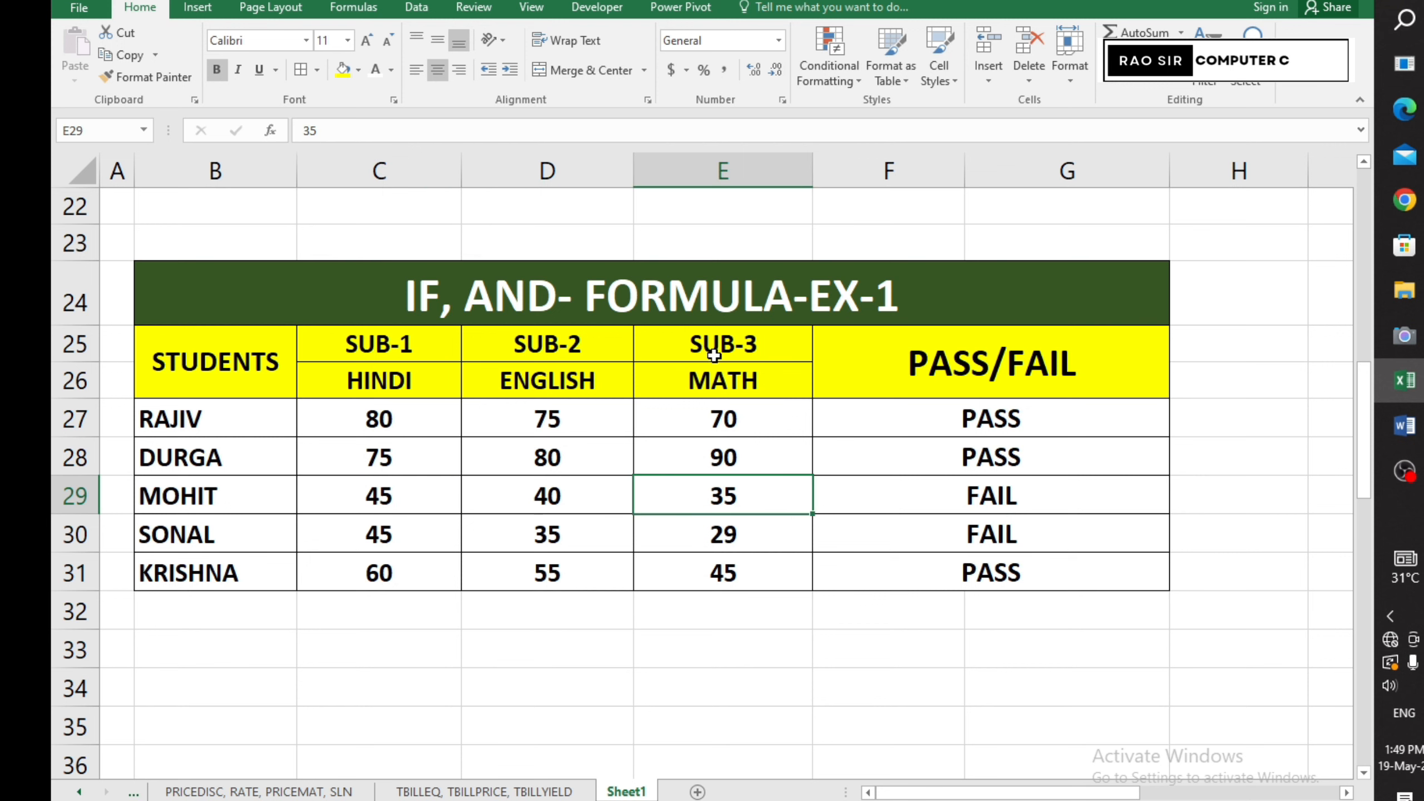
pyautogui.click(924, 496)
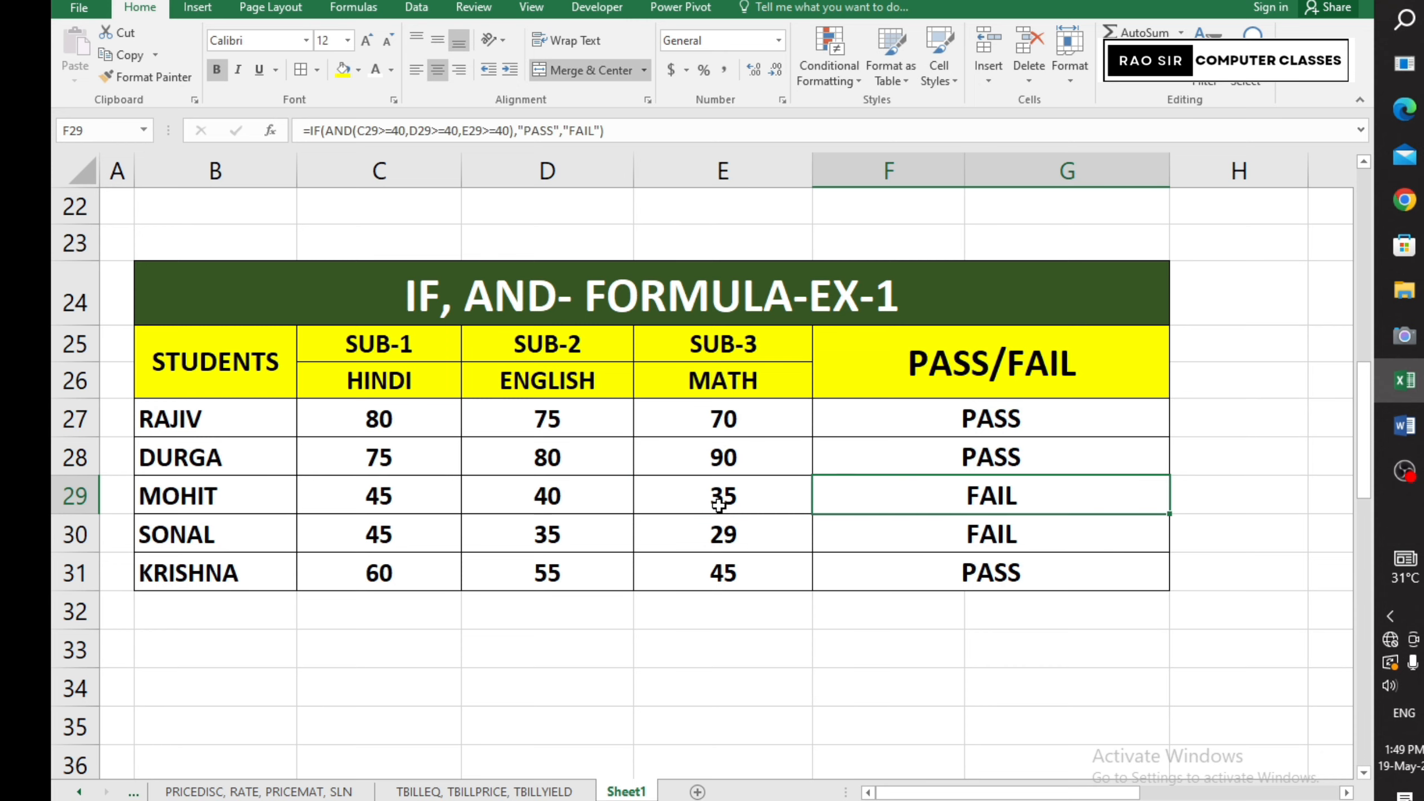
# - Check the first student's Hindi, English and Math marks in C51:E51 of IF, OR exercise 1
pyautogui.scroll(-2, 718, 511)
pyautogui.scroll(-6, 718, 511)
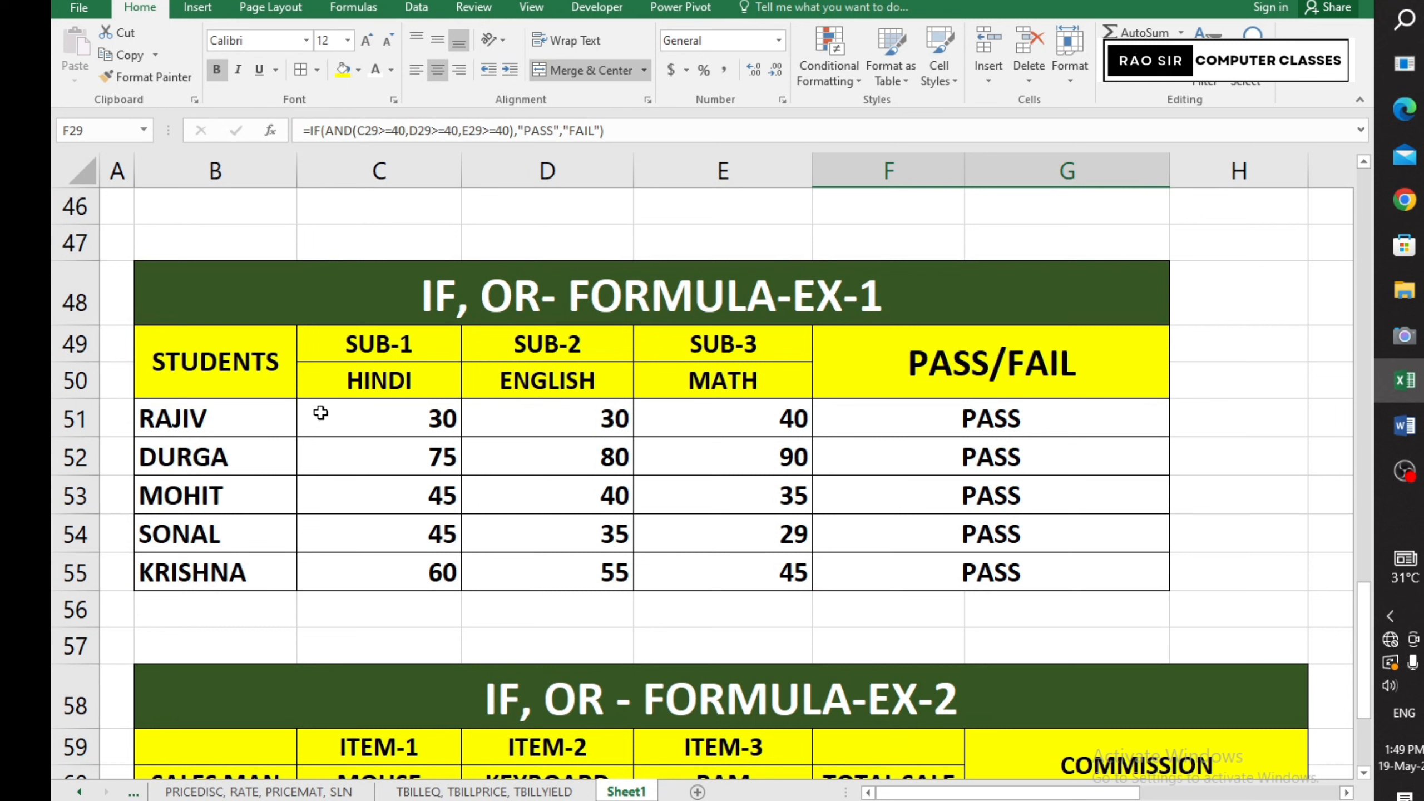
pyautogui.click(402, 424)
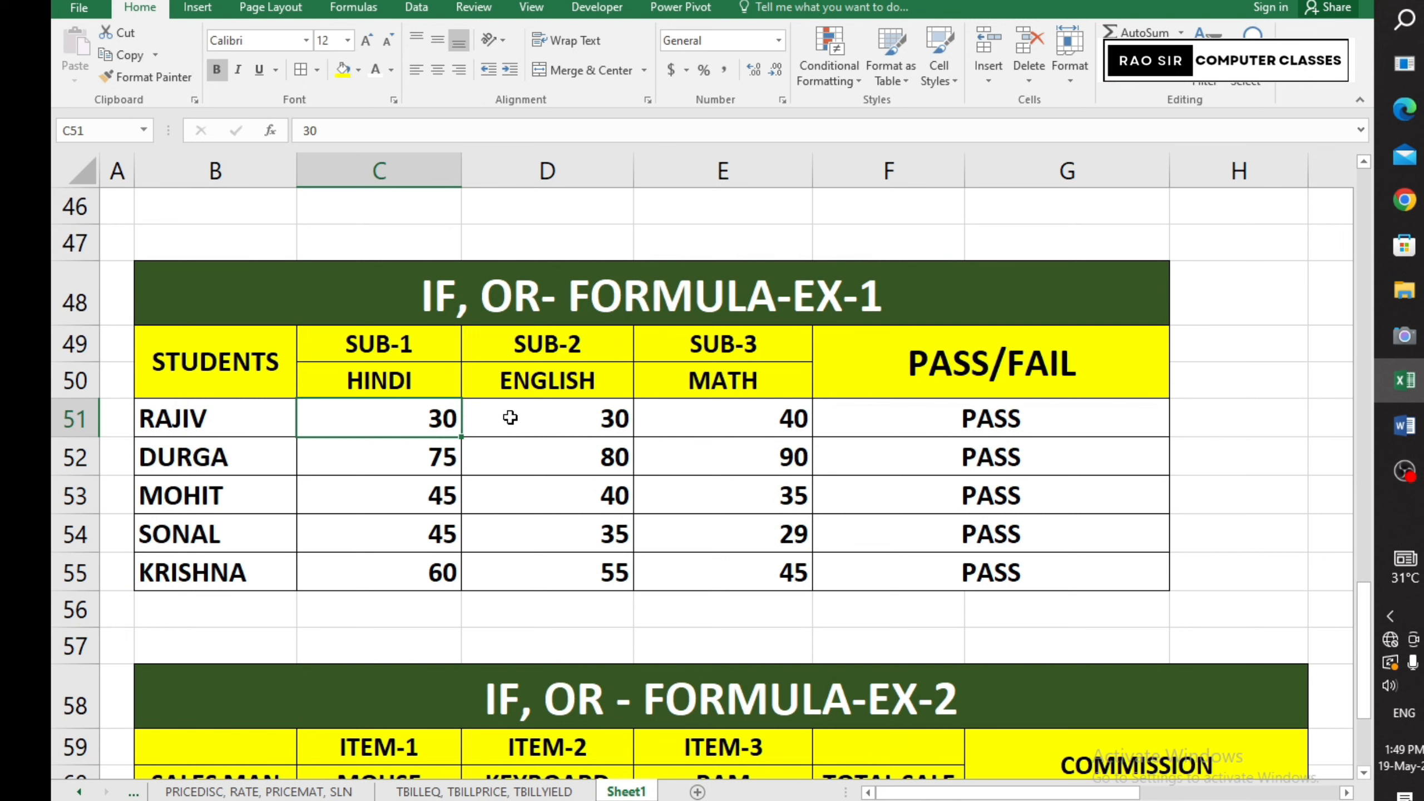
pyautogui.click(546, 417)
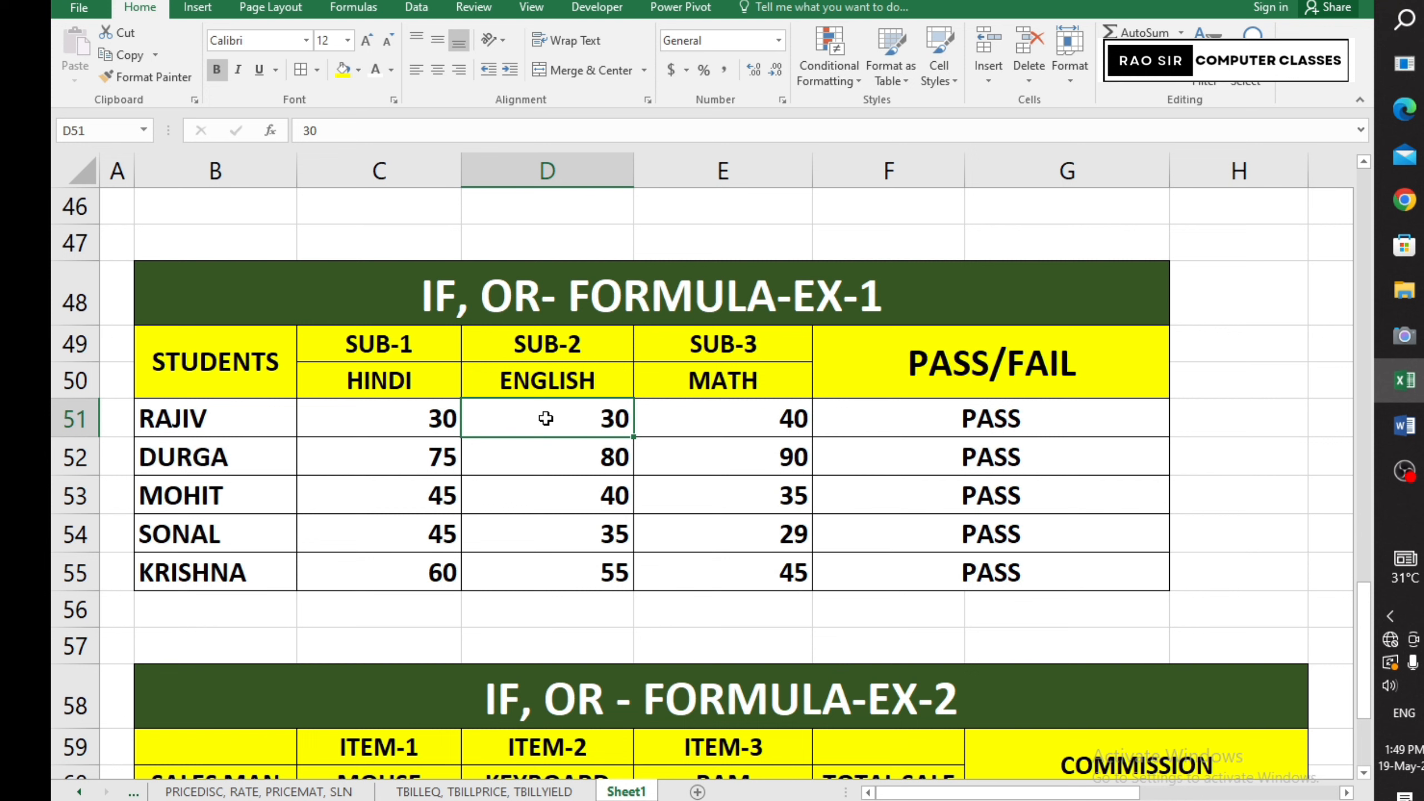
pyautogui.click(716, 423)
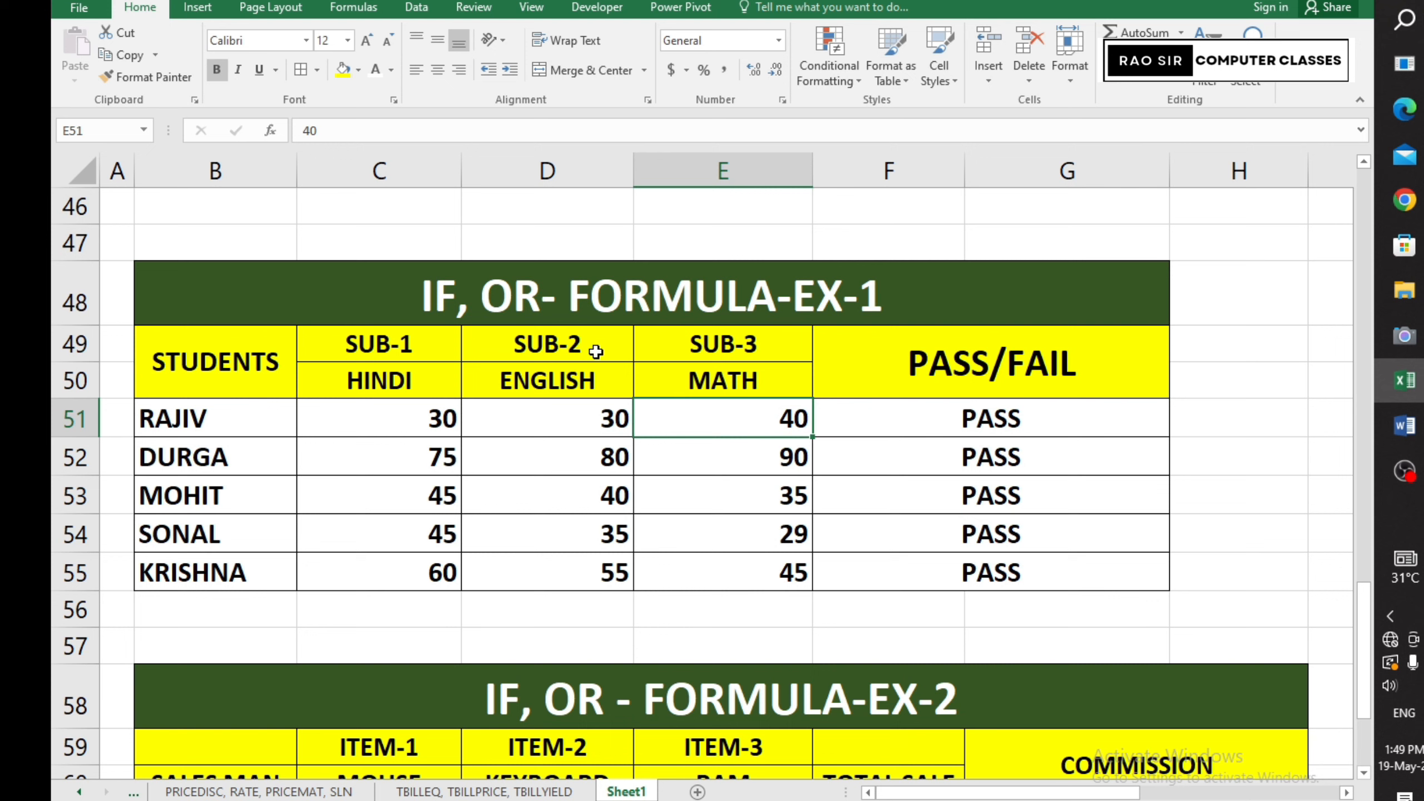
# - Compare the first student's marks in C51:E51 with the OR formula in F51 of IF, OR exercise 1
pyautogui.click(413, 419)
pyautogui.click(513, 421)
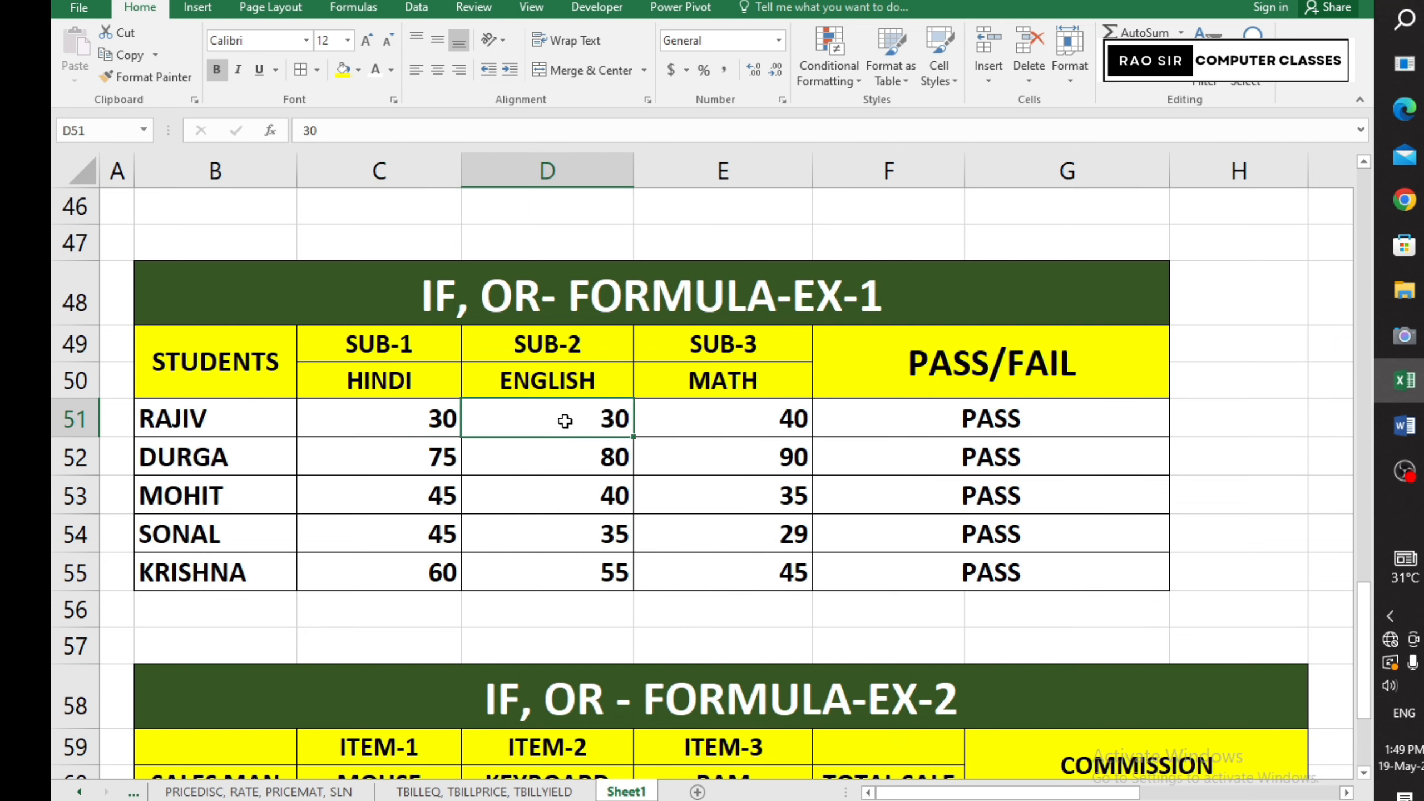
pyautogui.click(749, 422)
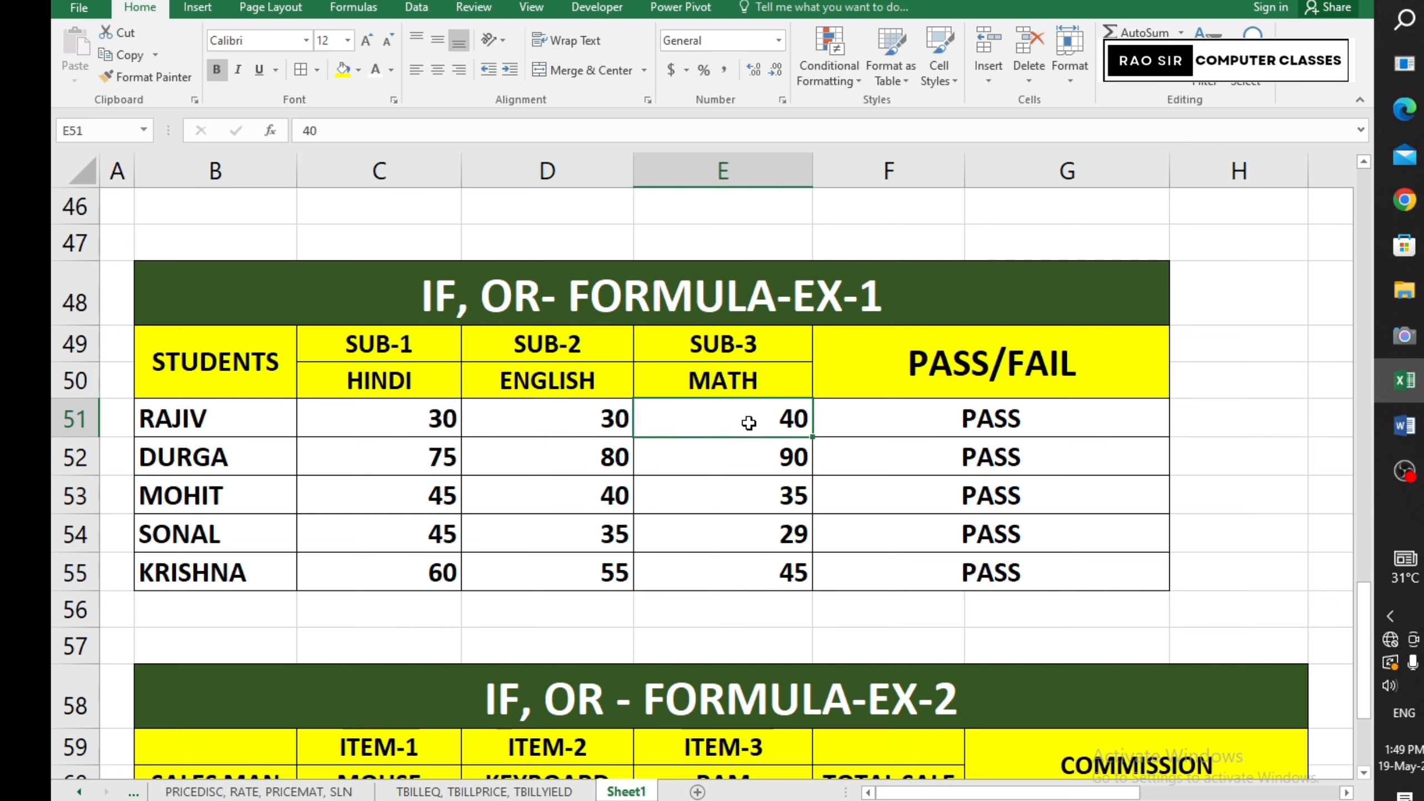
pyautogui.click(952, 423)
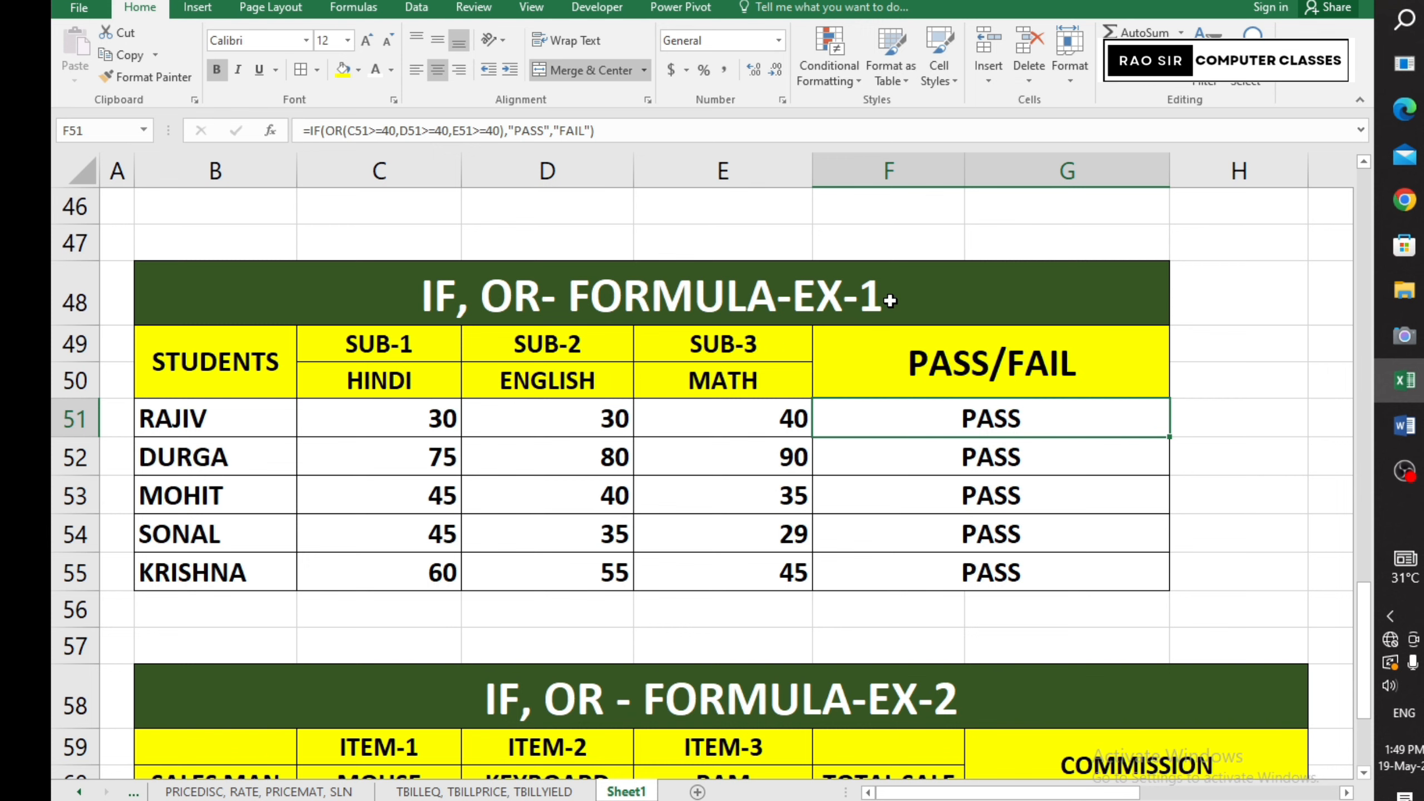
# - Merge and center the SALES MAN header cells B59:B60 in the IF, OR exercise 2 table
pyautogui.scroll(4, 889, 301)
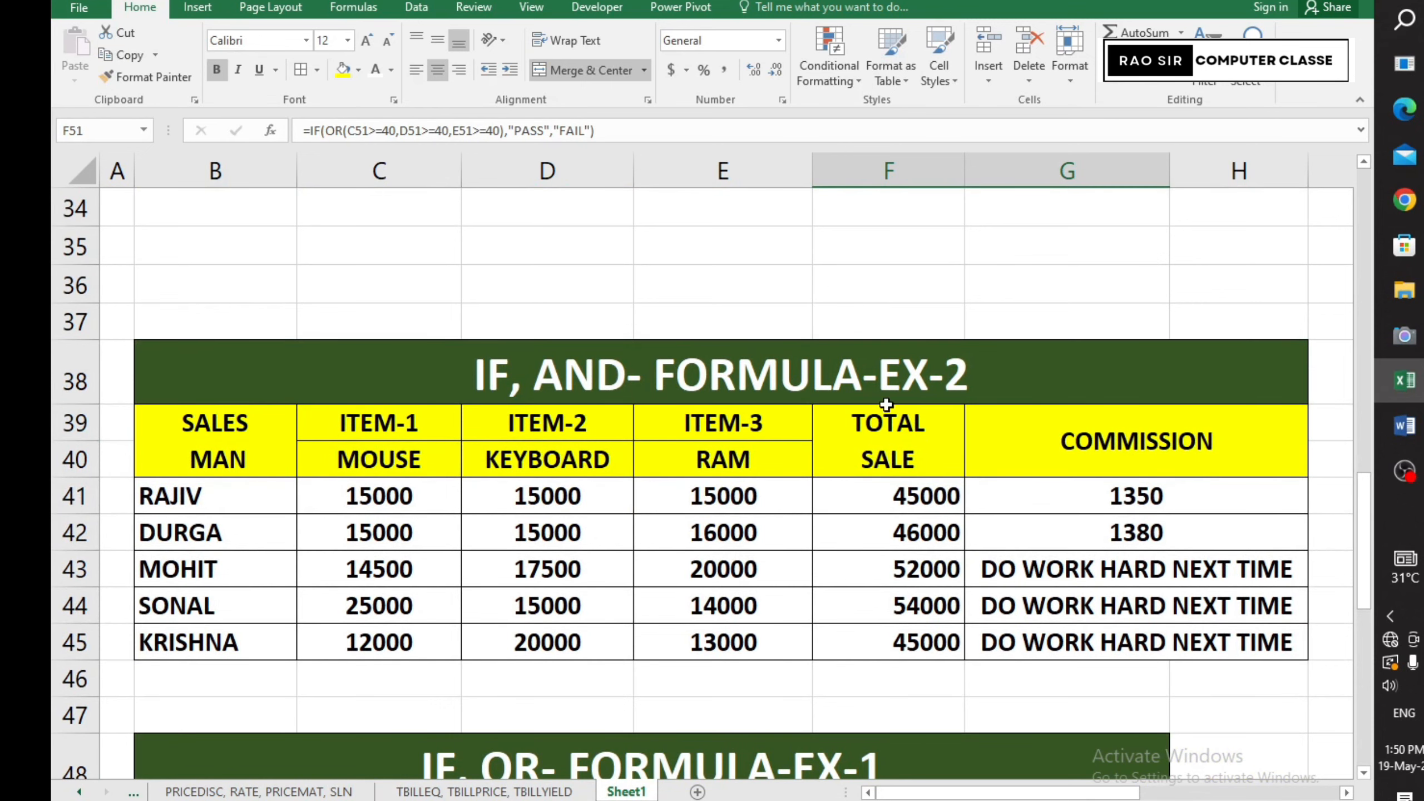
pyautogui.scroll(-8, 983, 659)
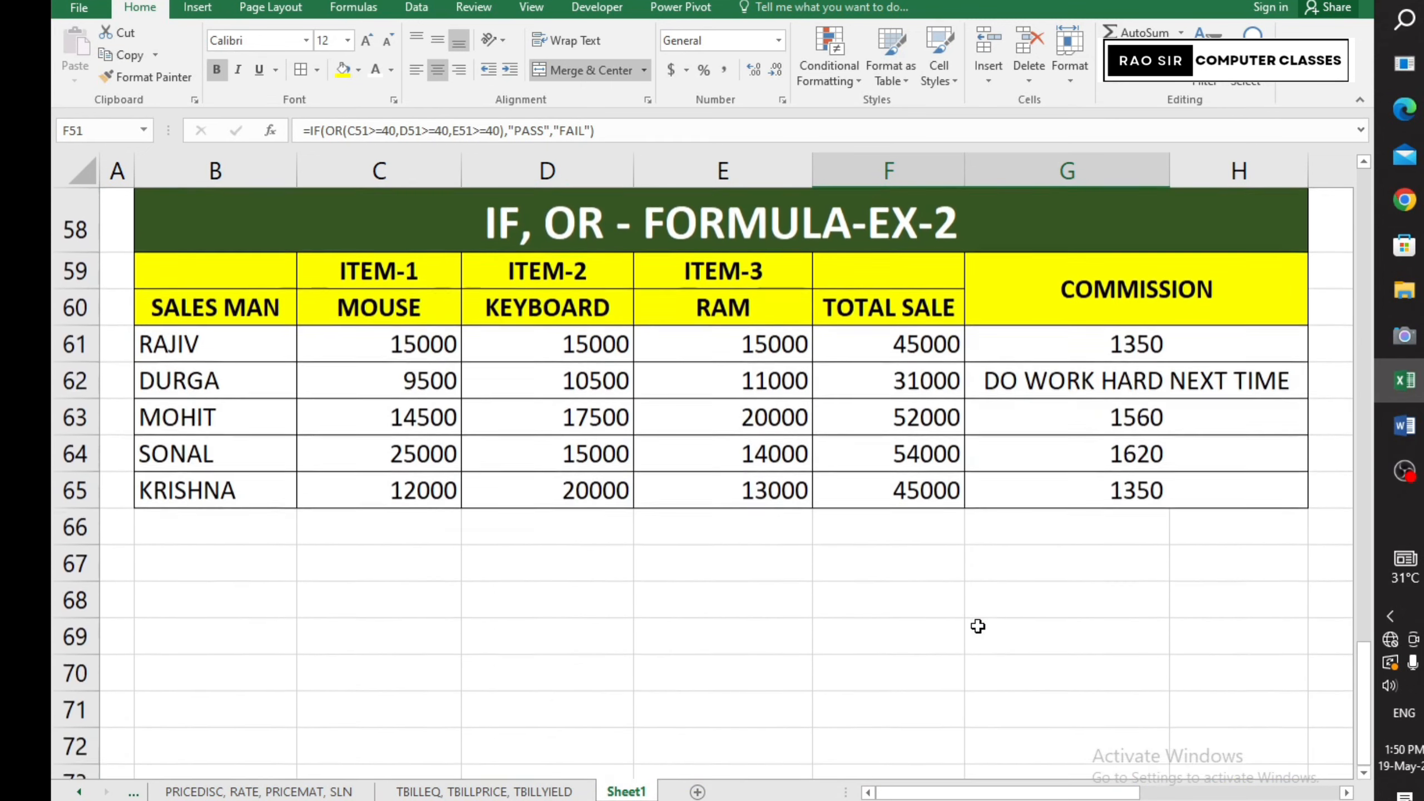
pyautogui.scroll(1, 942, 601)
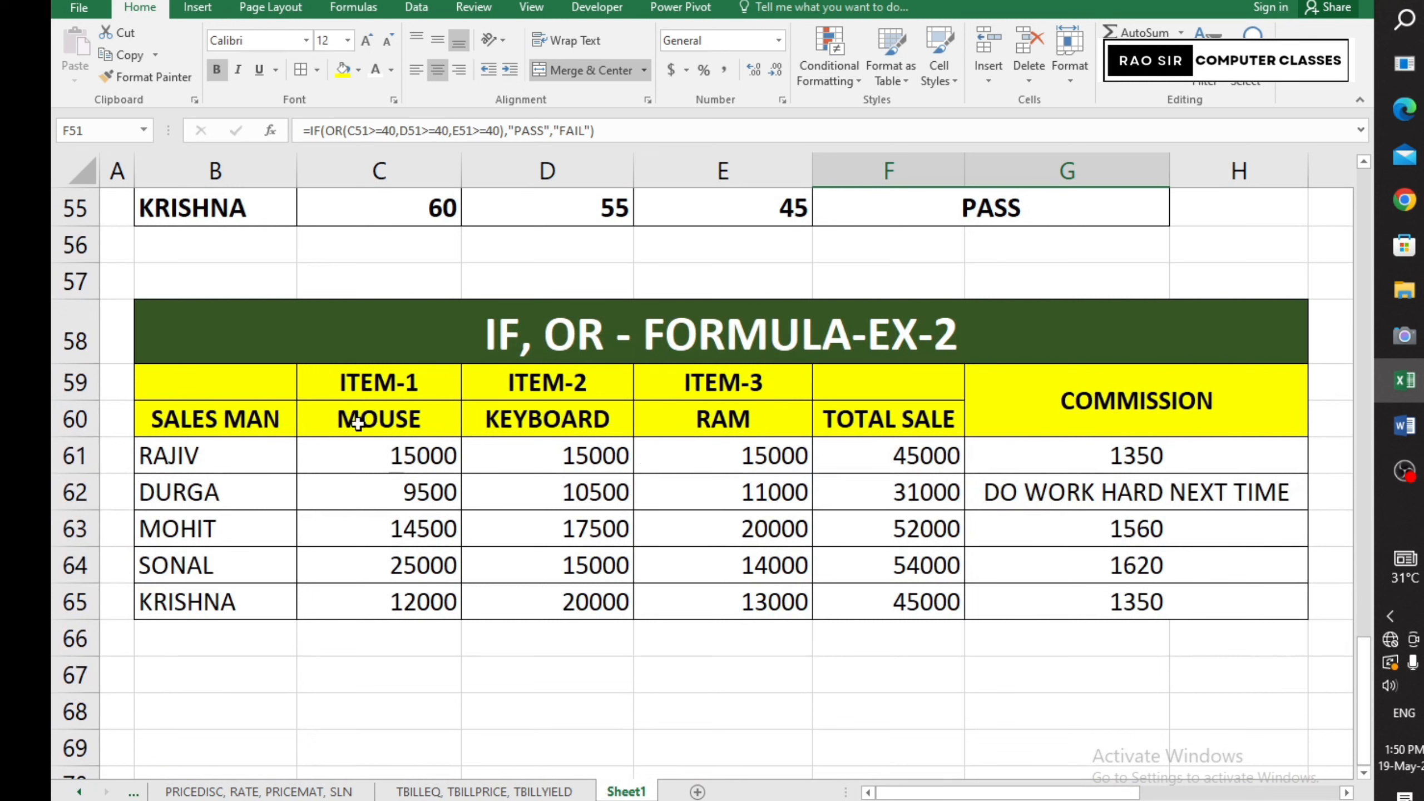
pyautogui.moveTo(263, 393); pyautogui.dragTo(264, 424)
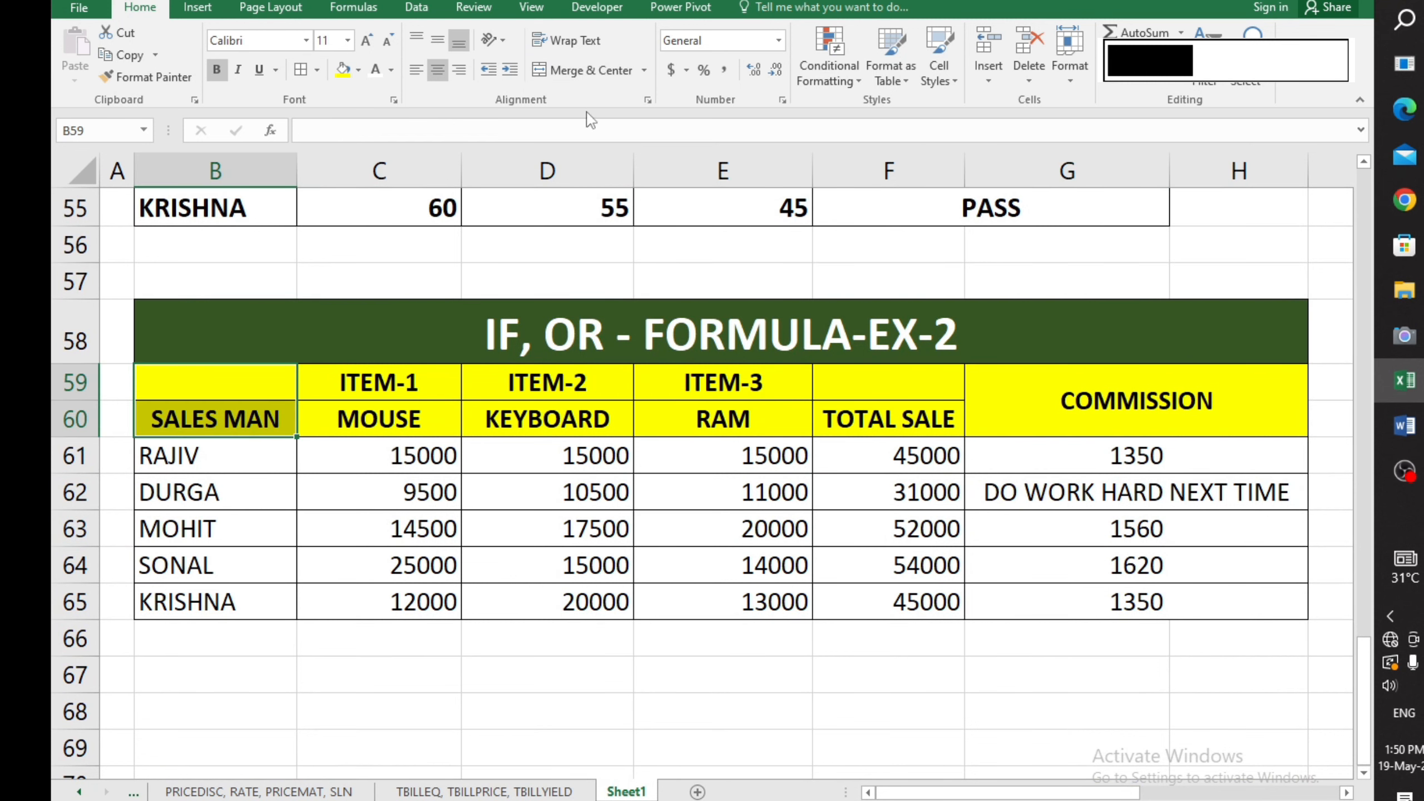
pyautogui.click(586, 70)
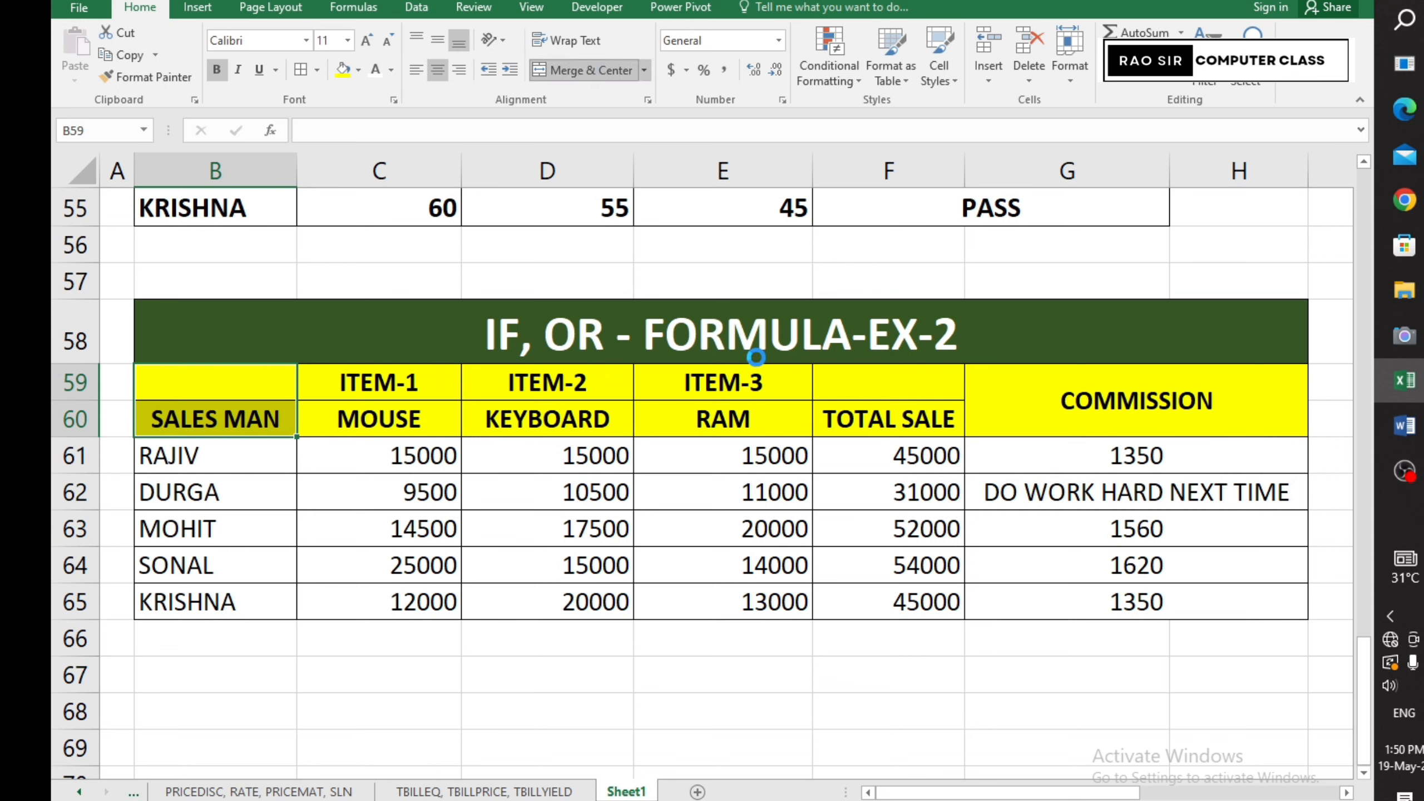
pyautogui.click(724, 455)
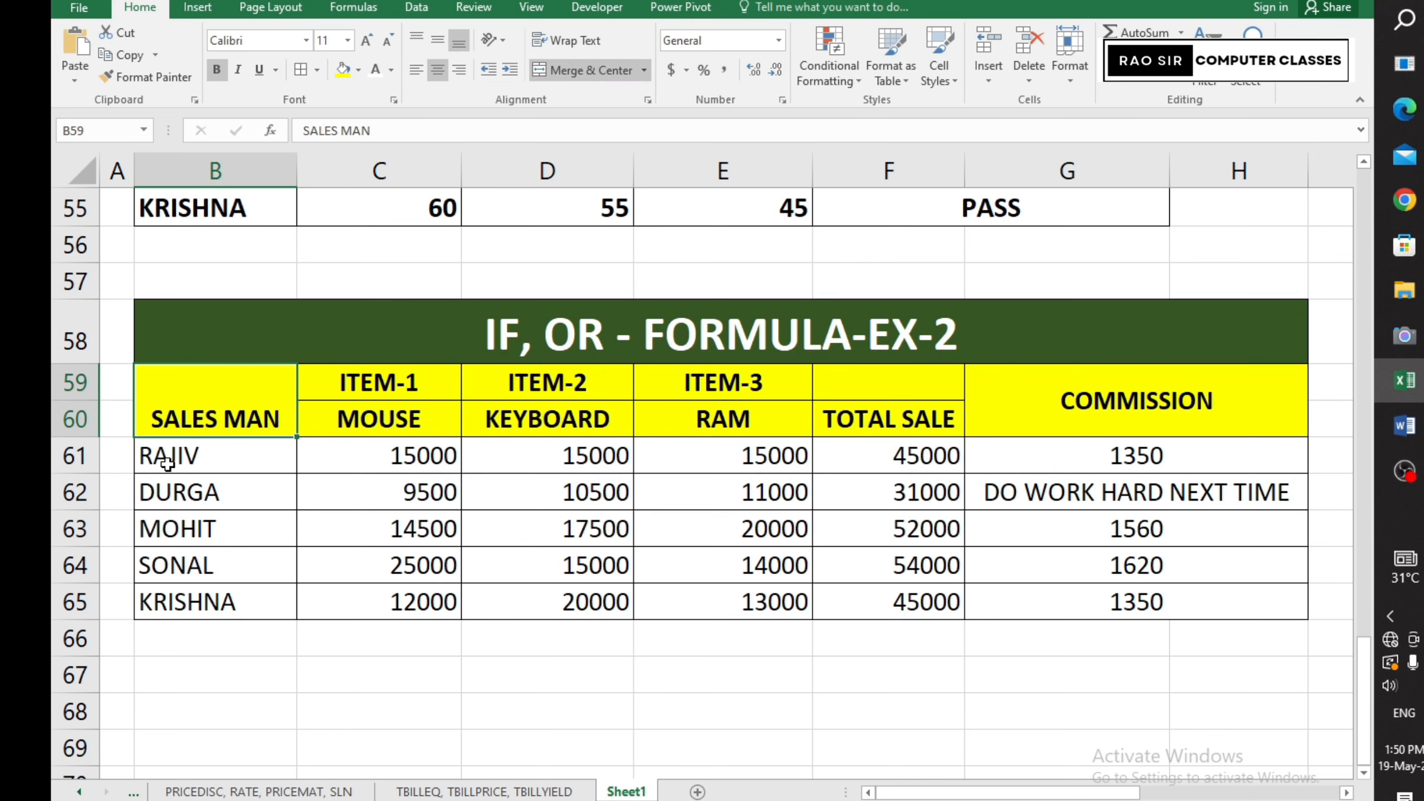
# - Make the salesman rows B61:H65 of the IF, OR exercise 2 table bold
pyautogui.moveTo(167, 463); pyautogui.dragTo(1121, 603)
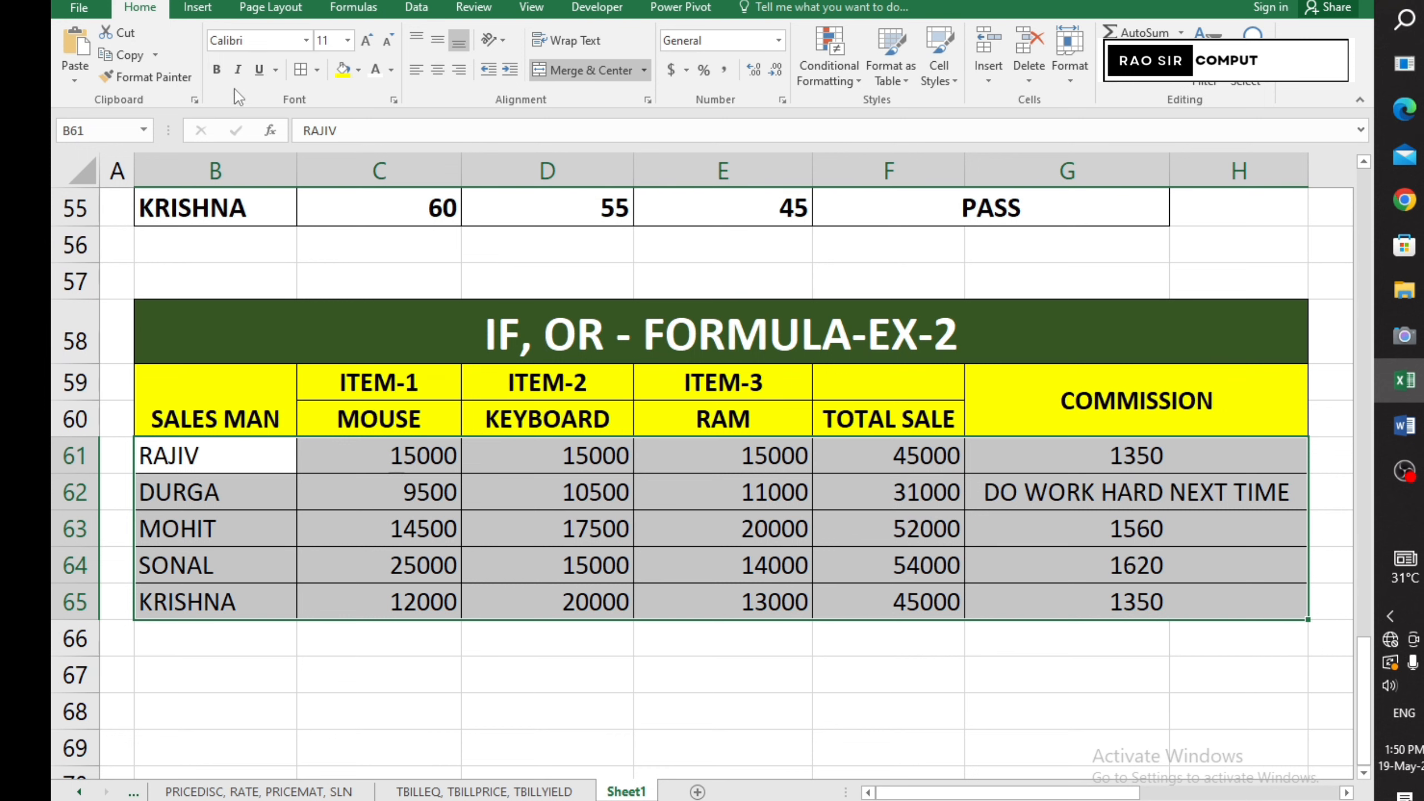
pyautogui.click(216, 69)
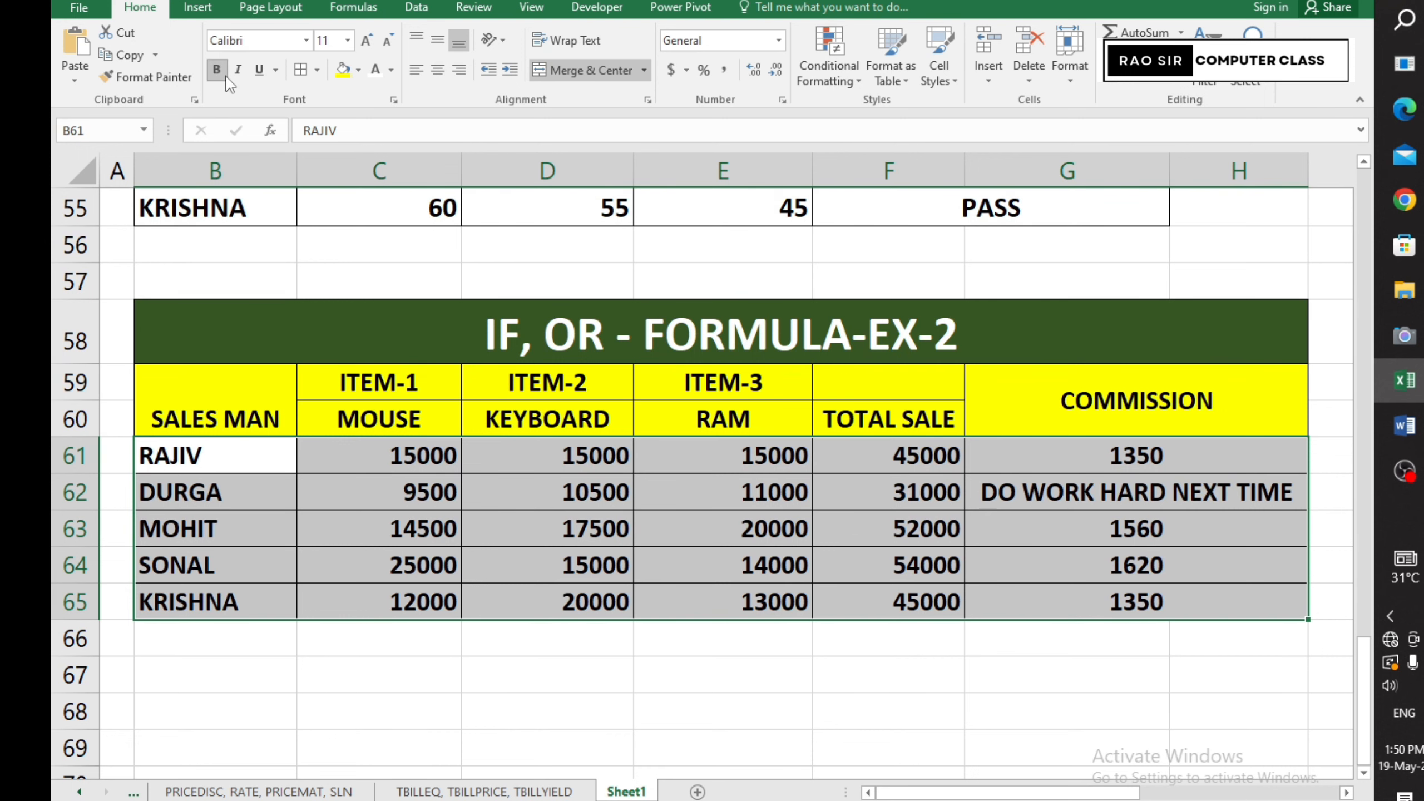
pyautogui.click(1043, 720)
# - Merge and center the TOTAL SALE header cells F59:F60 and align the text vertically in the middle
pyautogui.click(371, 391)
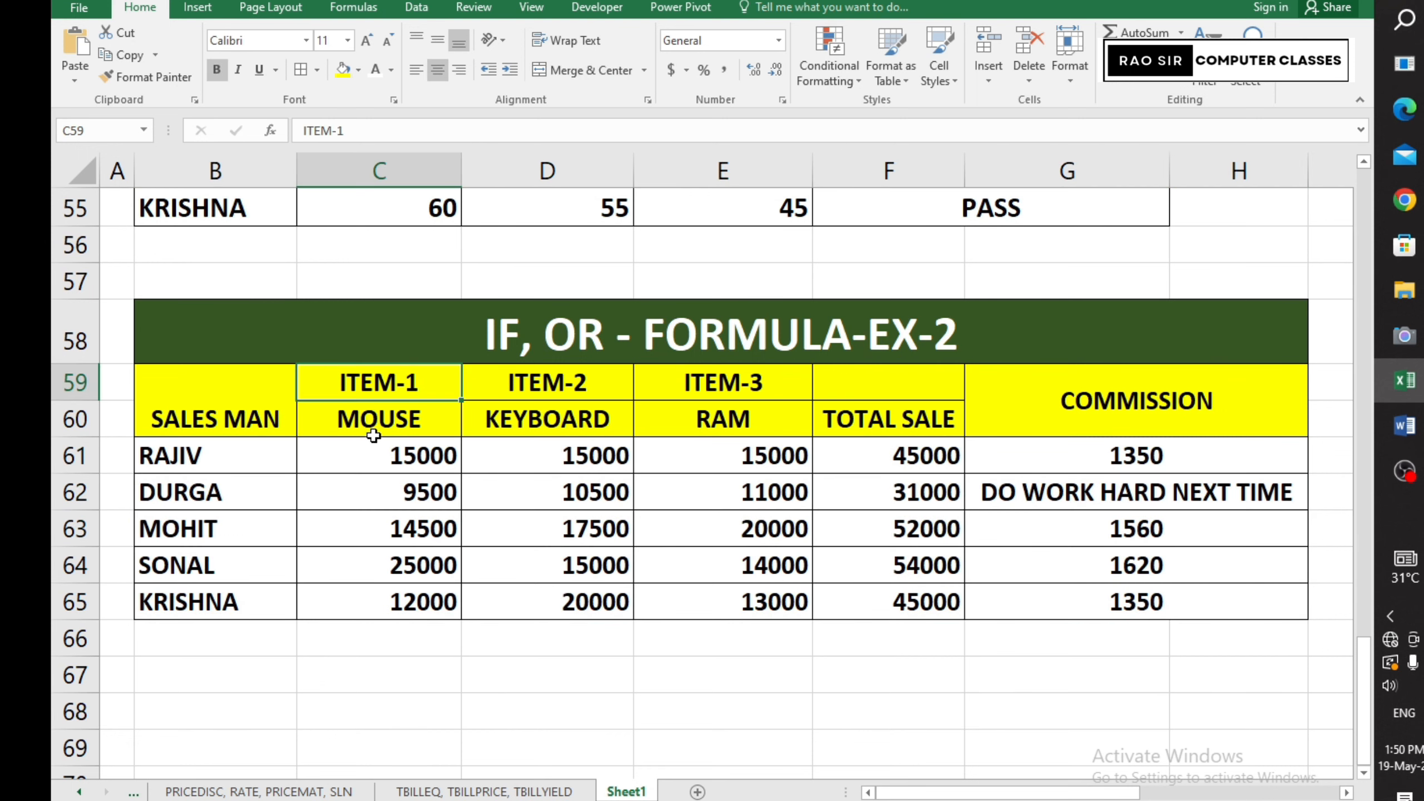
pyautogui.click(374, 442)
pyautogui.click(532, 452)
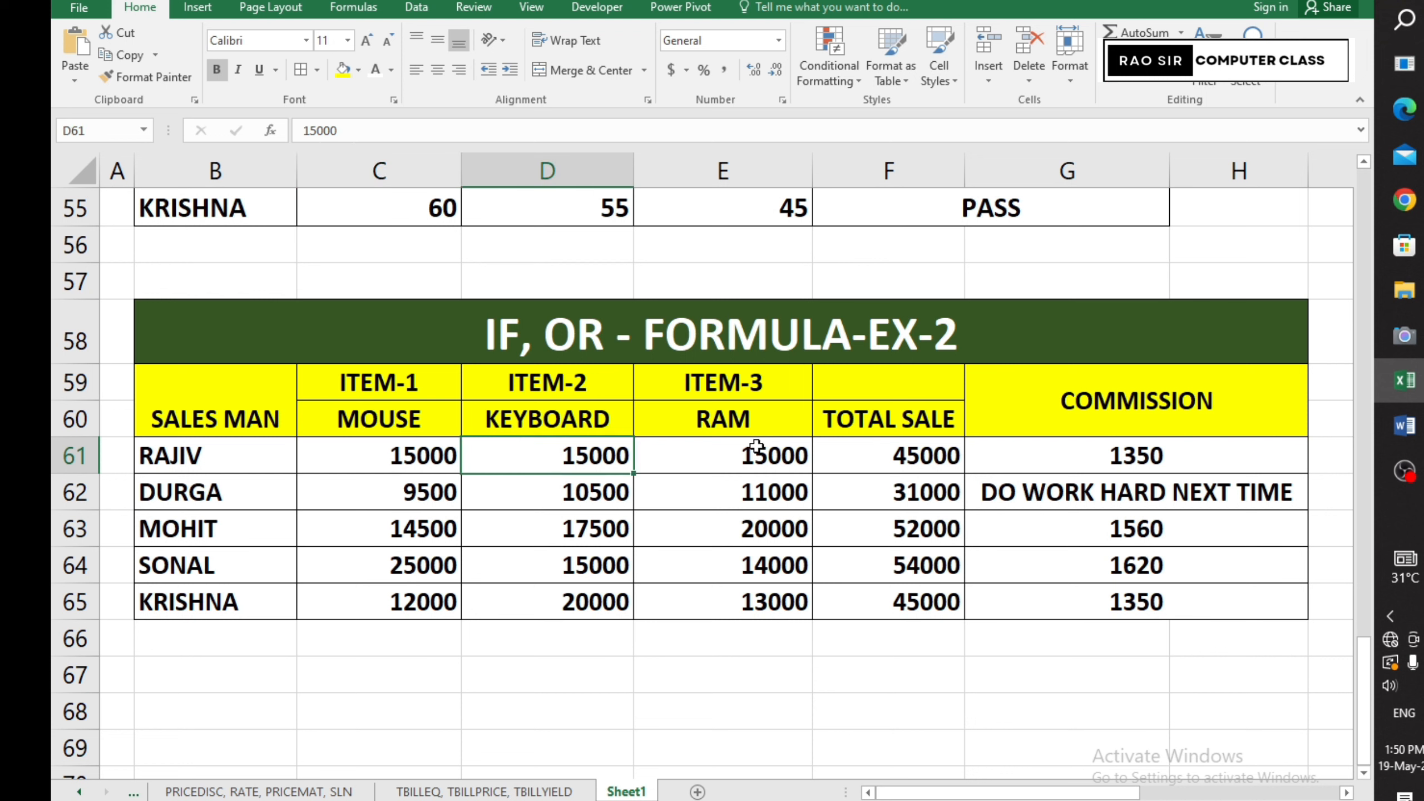
pyautogui.click(756, 447)
pyautogui.moveTo(852, 392); pyautogui.dragTo(863, 423)
pyautogui.click(595, 77)
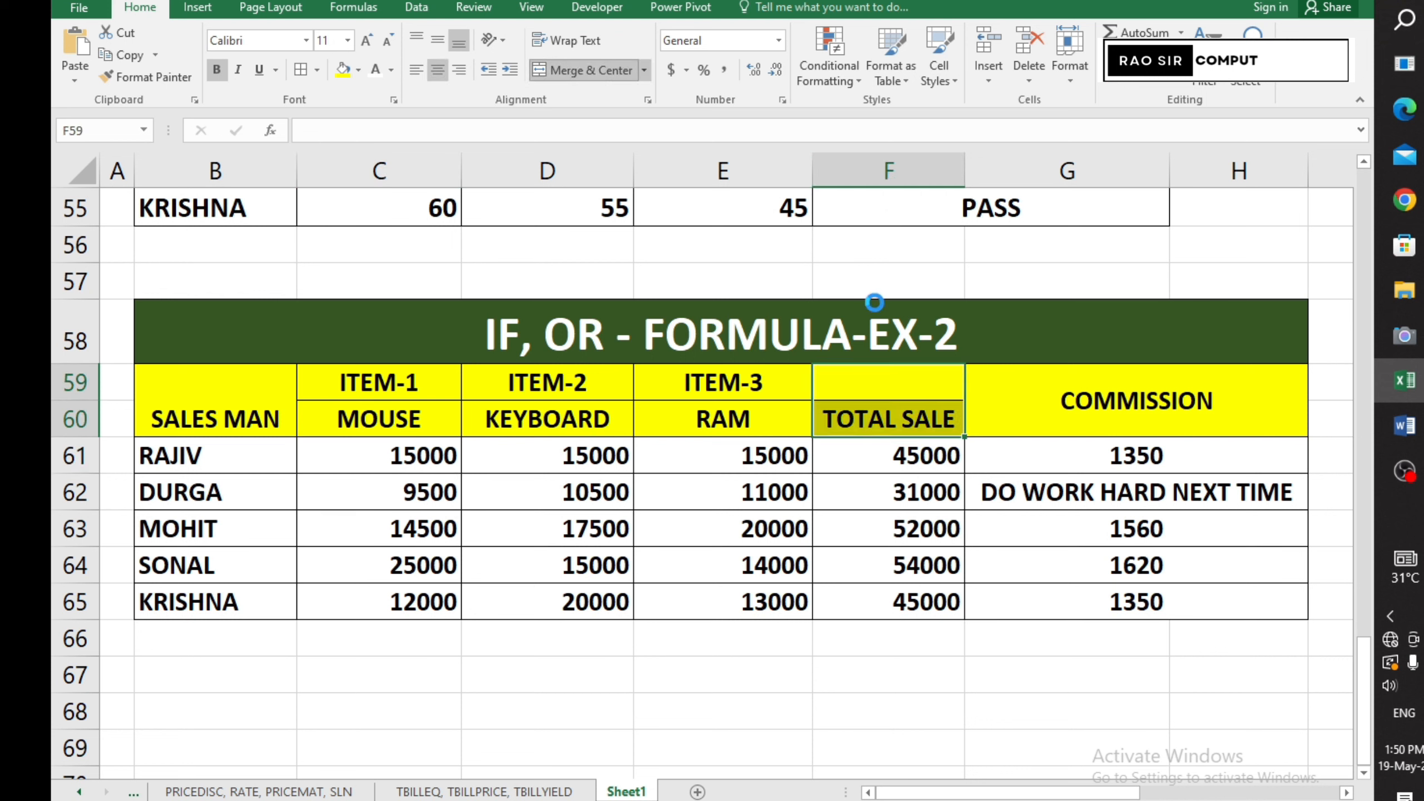
pyautogui.press('Return')
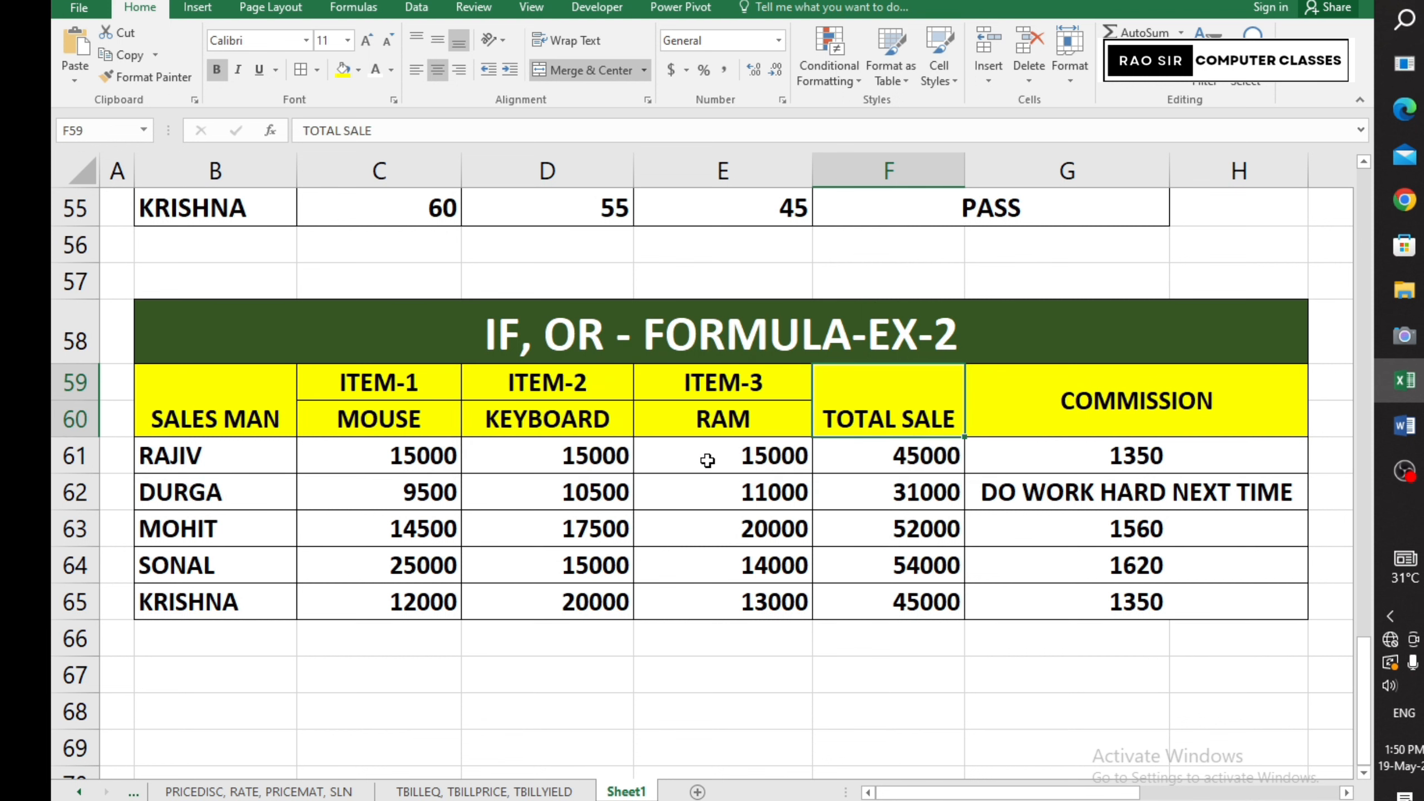
pyautogui.click(445, 45)
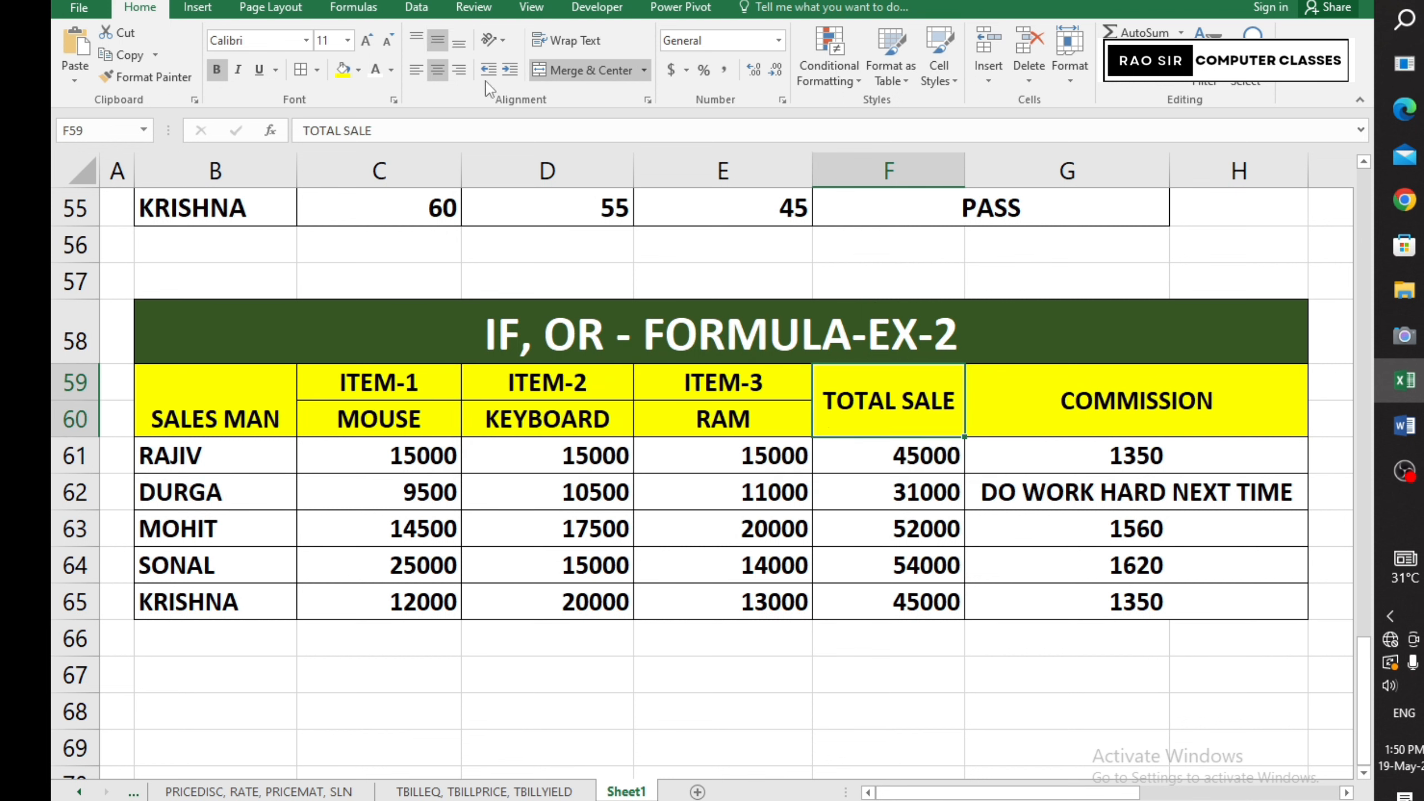
# - Examine the OR conditions and both result arguments of the COMMISSION formulas in G61 and G62 without changing them
pyautogui.click(1087, 411)
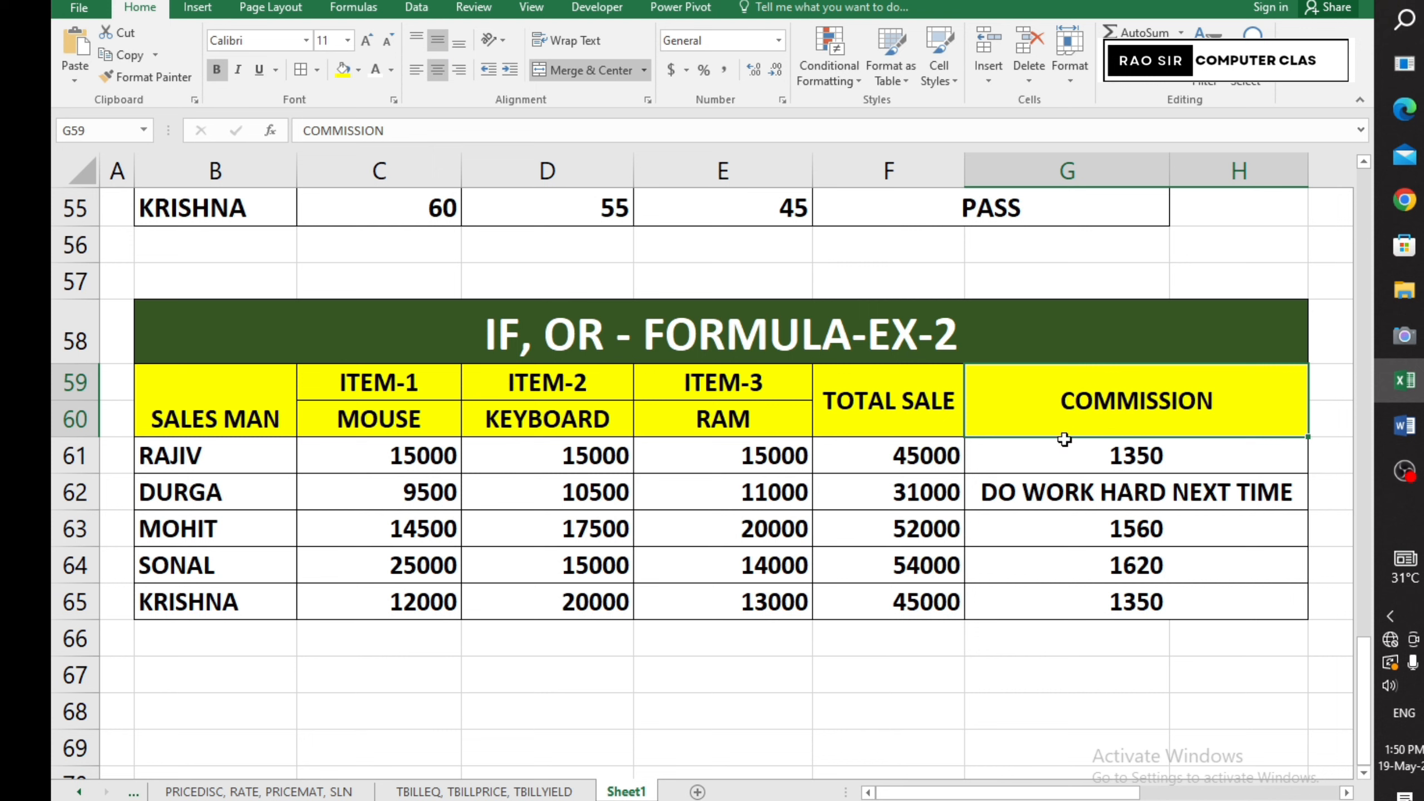
pyautogui.doubleClick(1055, 458)
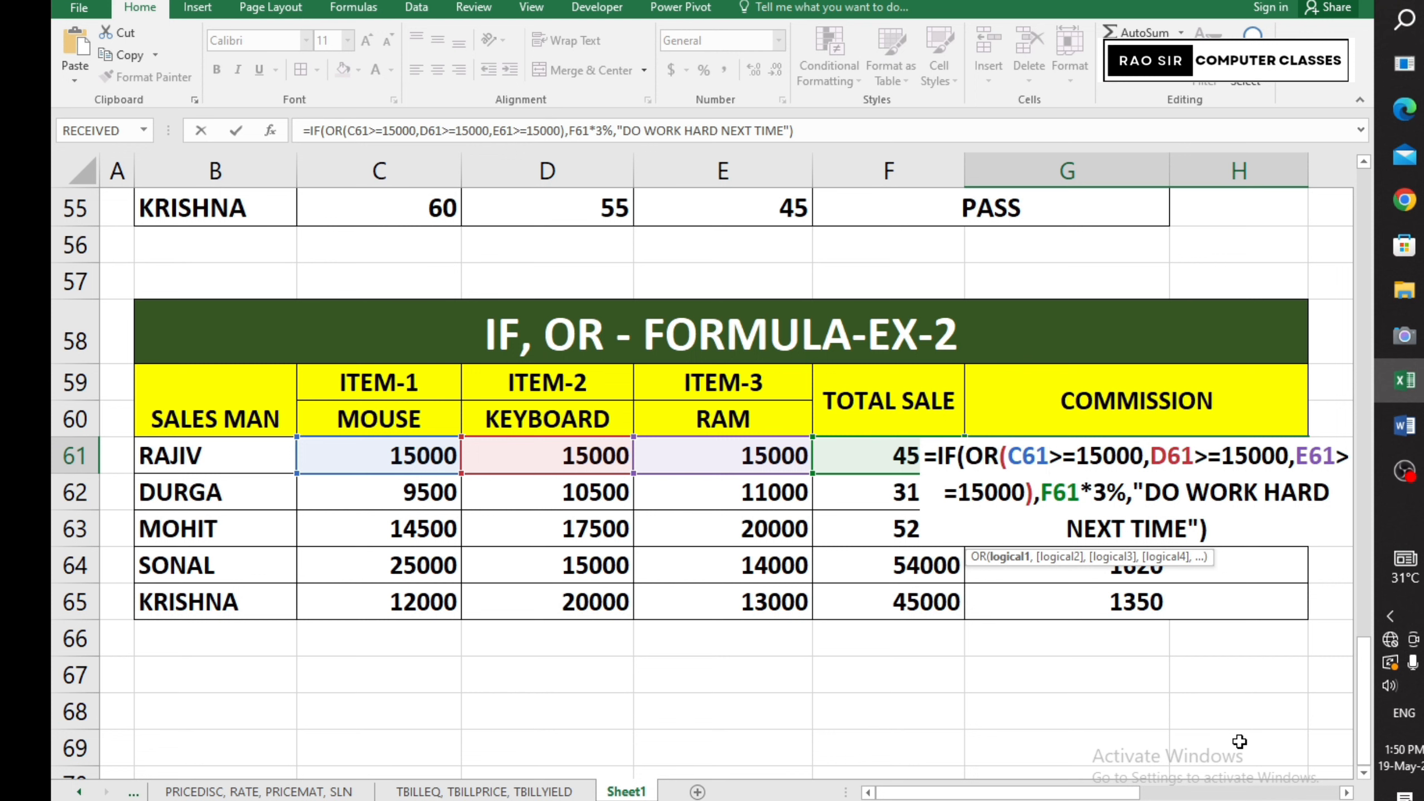
pyautogui.press('Return')
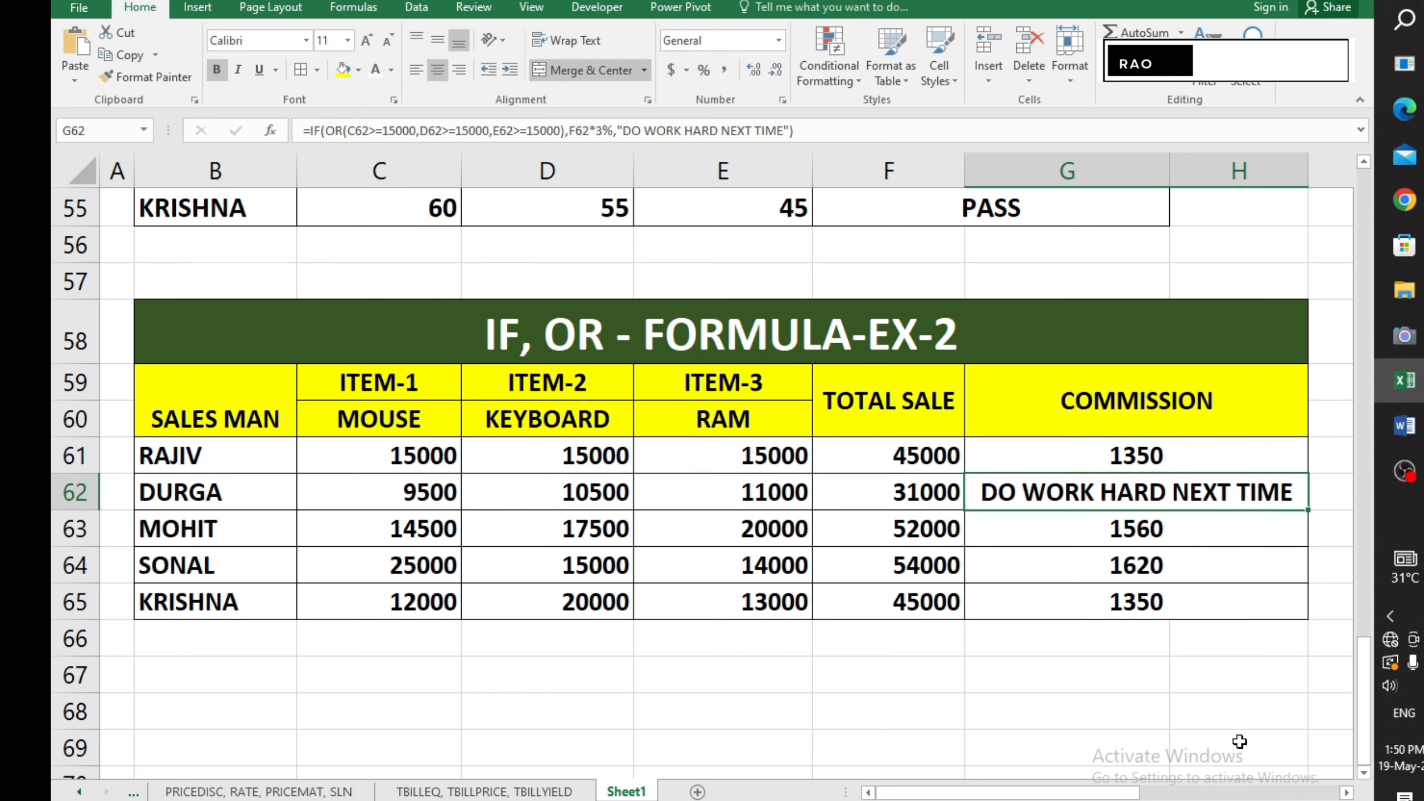
pyautogui.click(1337, 792)
pyautogui.click(1337, 791)
pyautogui.click(1338, 791)
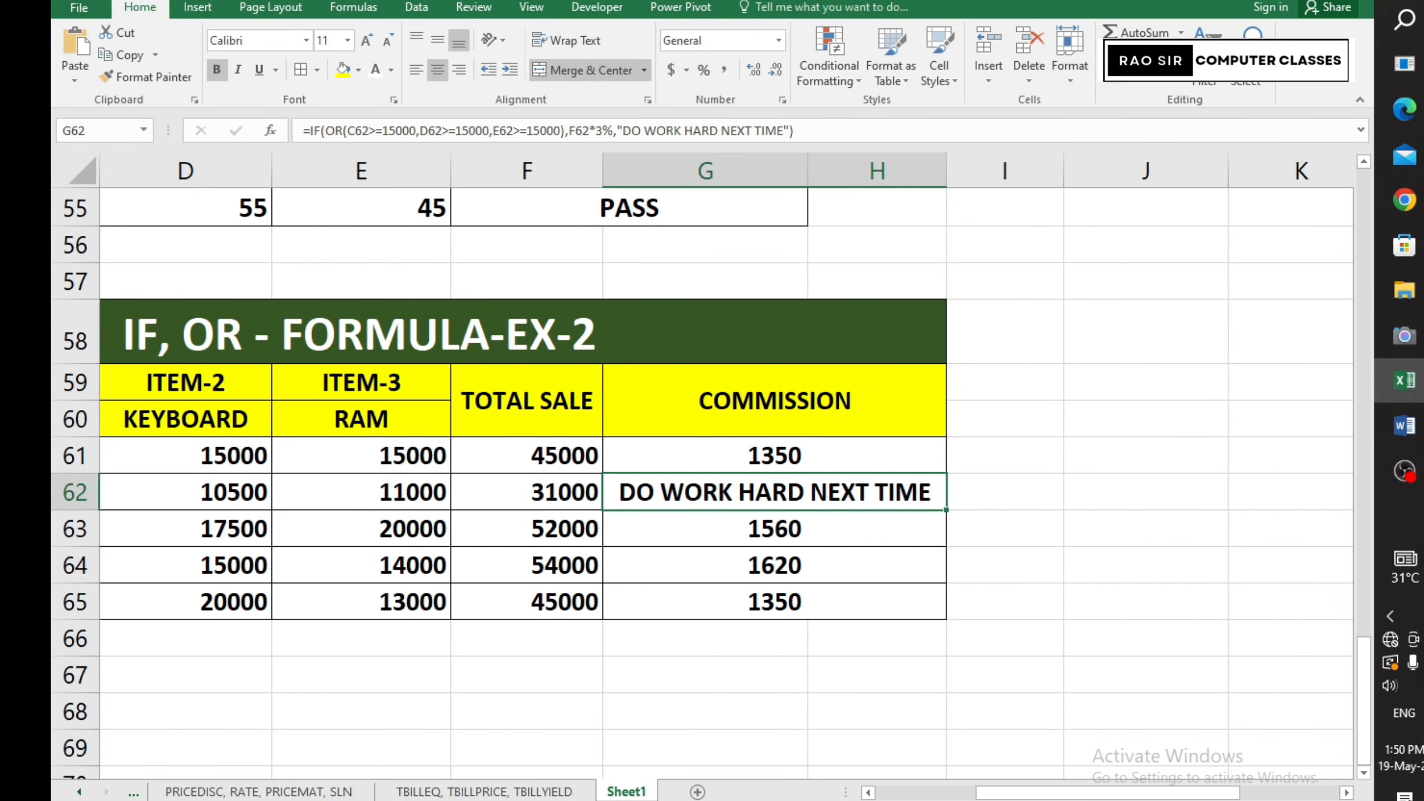
pyautogui.keyDown('ctrl'); pyautogui.scroll(4, 1012, 619); pyautogui.keyUp('ctrl')
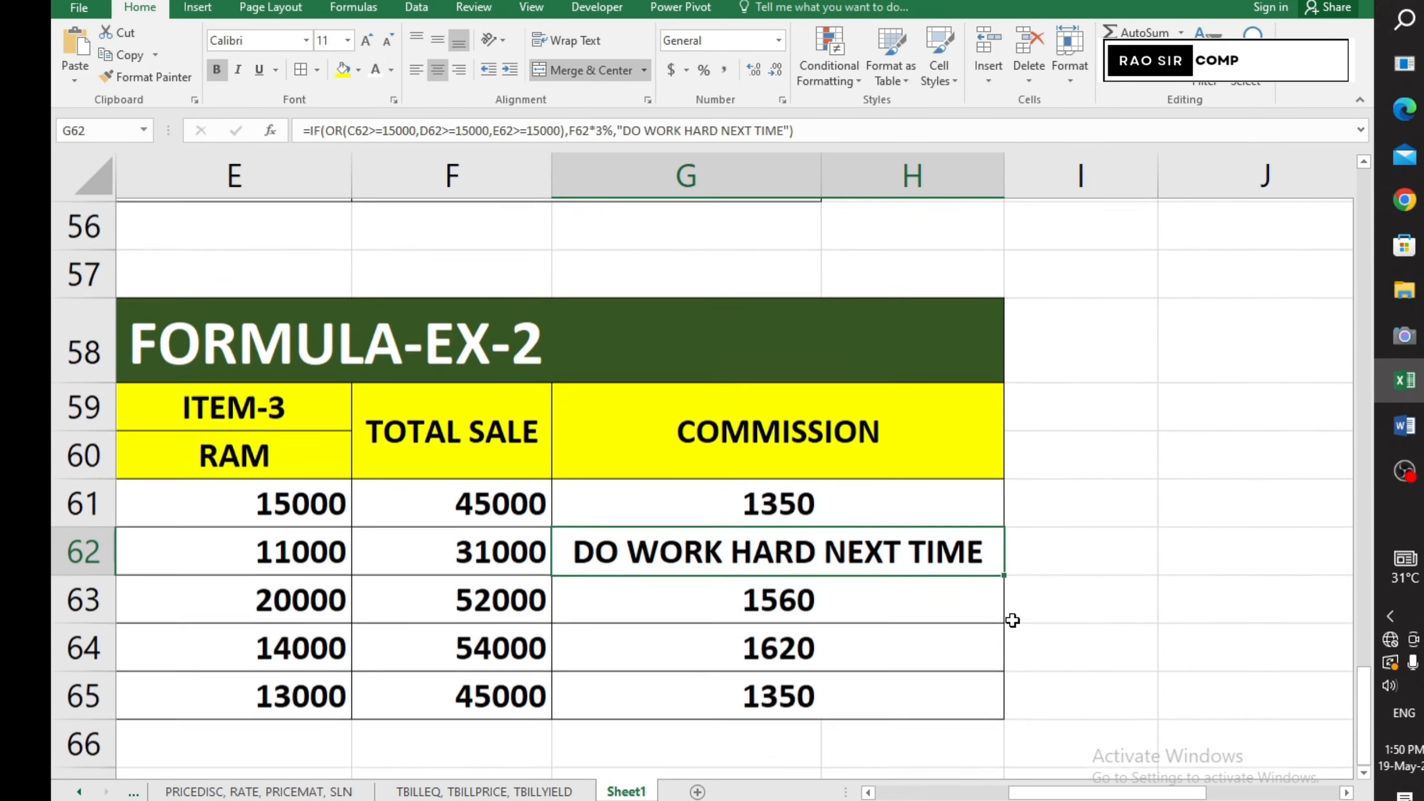
pyautogui.scroll(-1, 1012, 620)
pyautogui.doubleClick(707, 367)
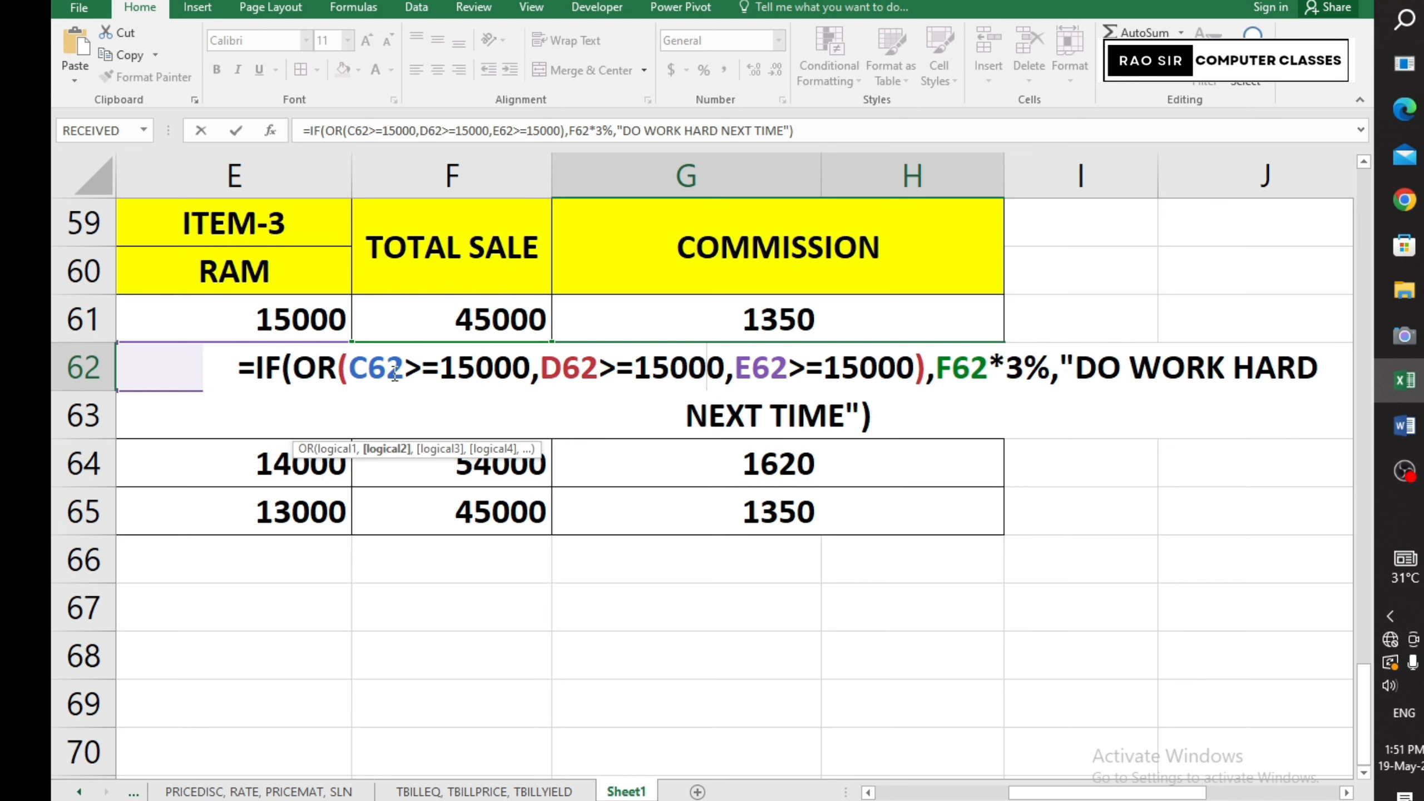
pyautogui.press('Return')
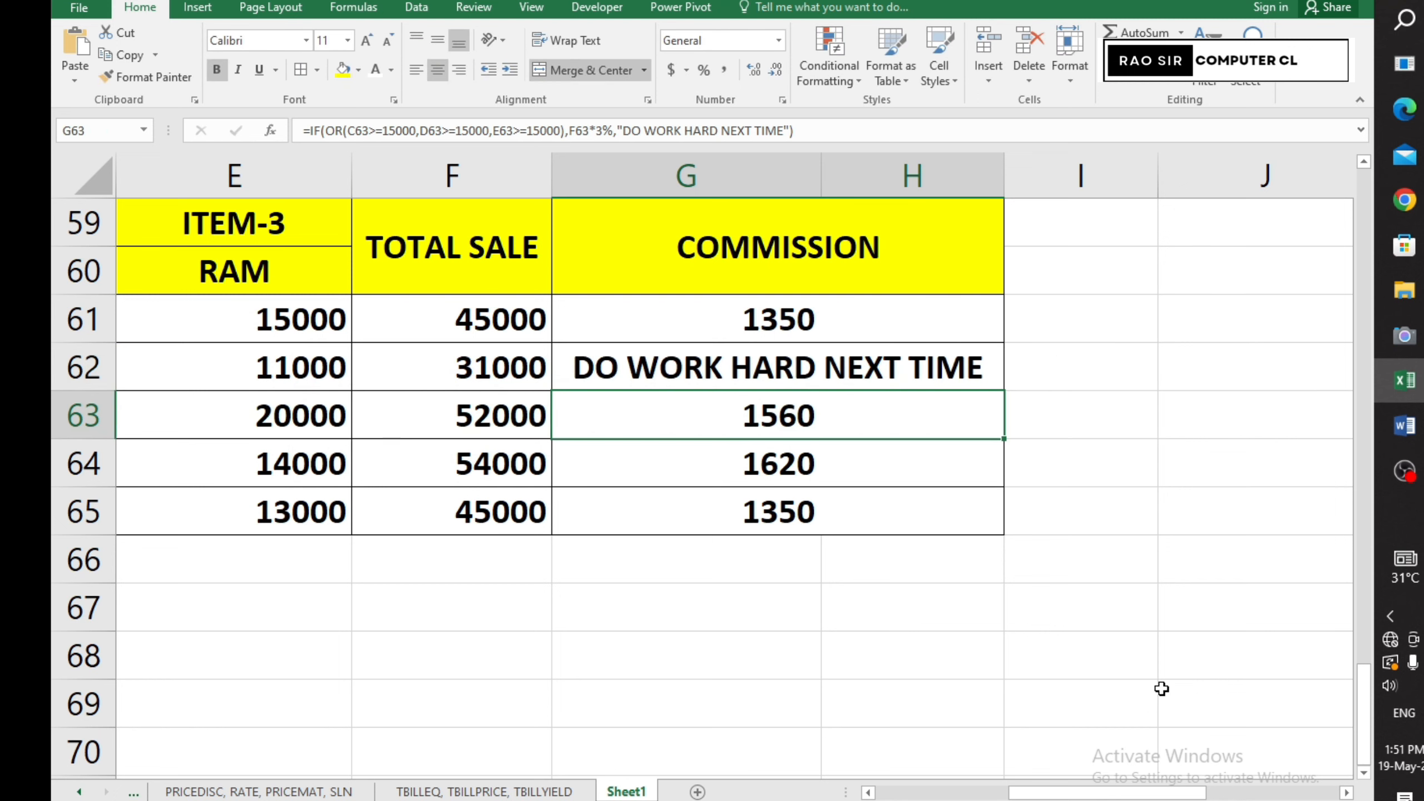
# - Set the MOUSE sale in C61 to 12000 and check the resulting commission in G61
pyautogui.moveTo(1107, 792); pyautogui.dragTo(965, 793)
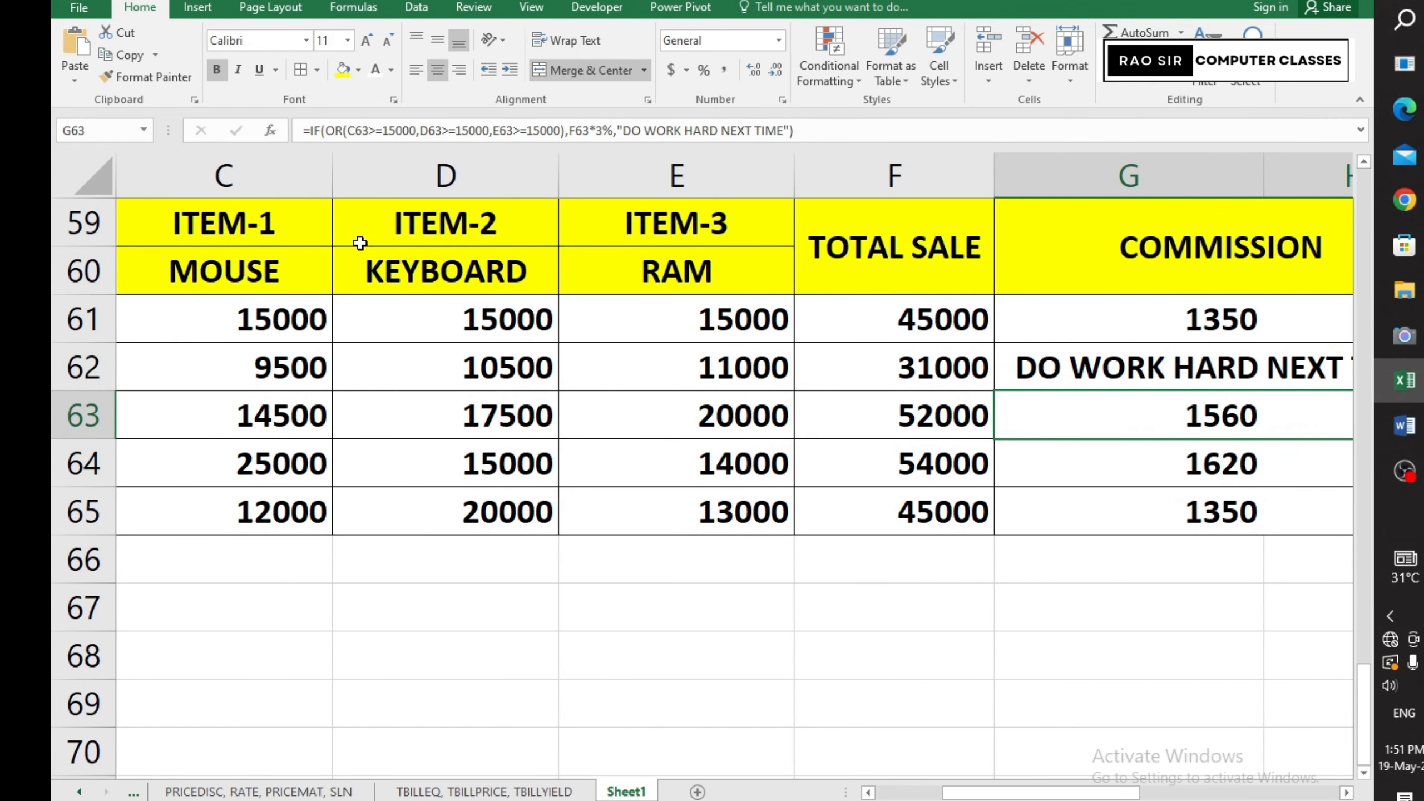
pyautogui.click(775, 320)
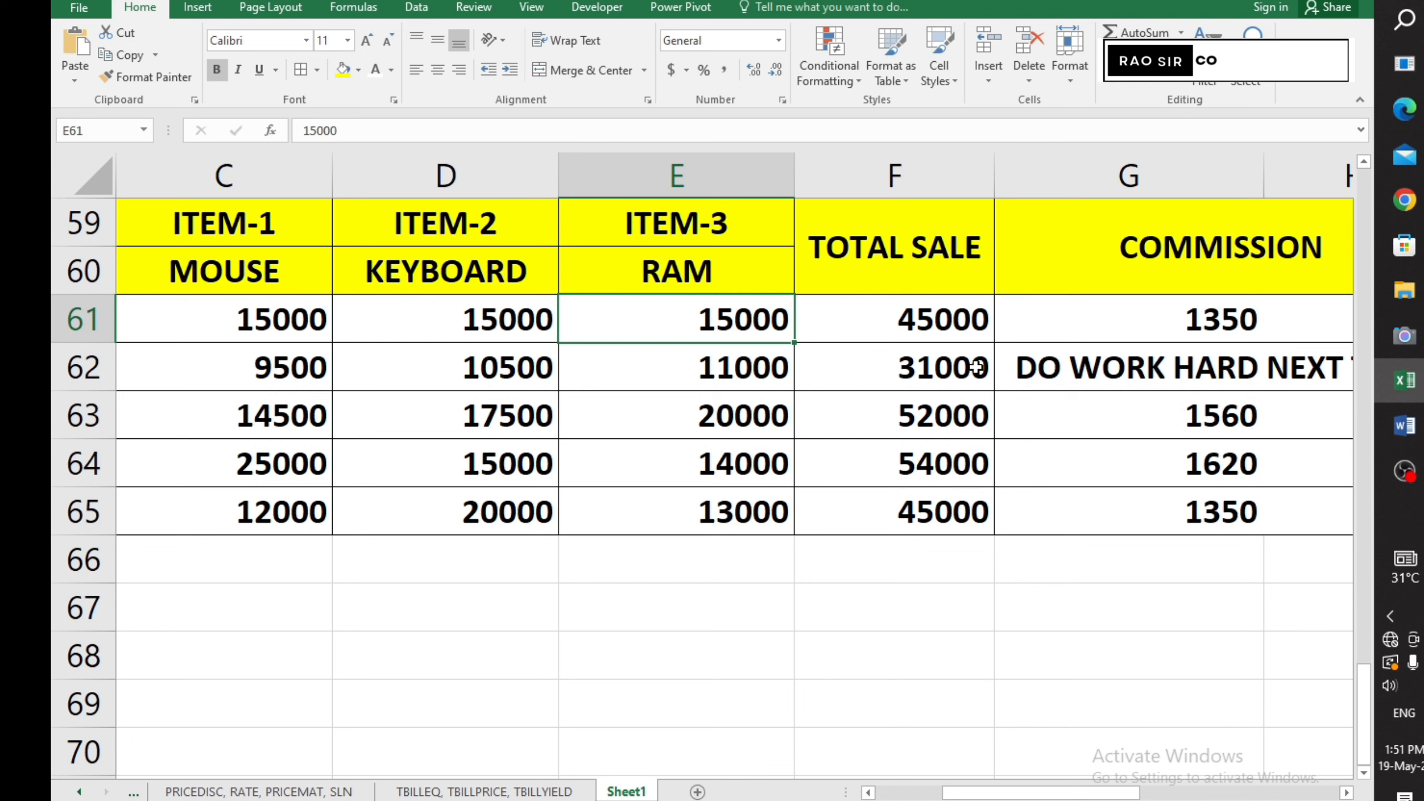
pyautogui.click(1051, 304)
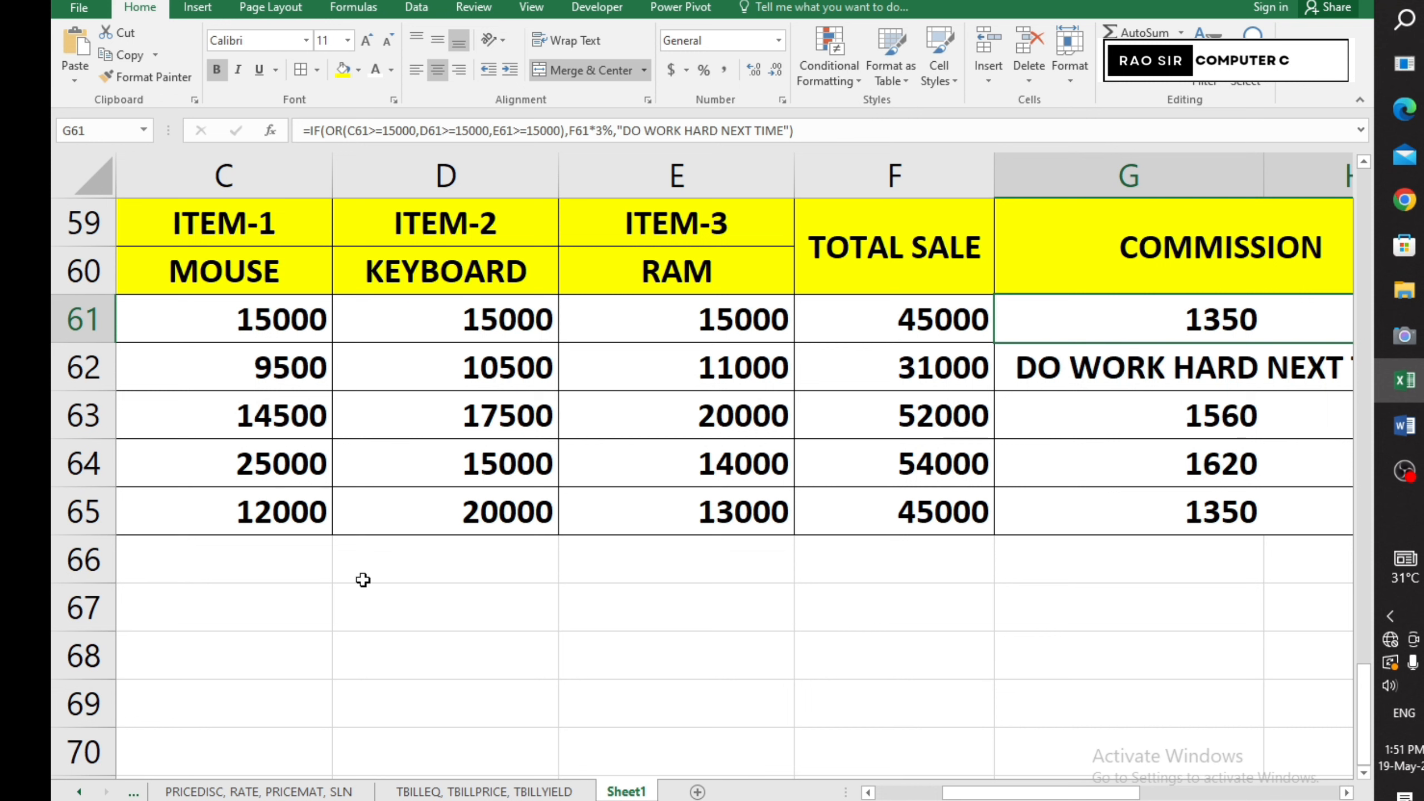
pyautogui.click(291, 330)
pyautogui.write('12000')
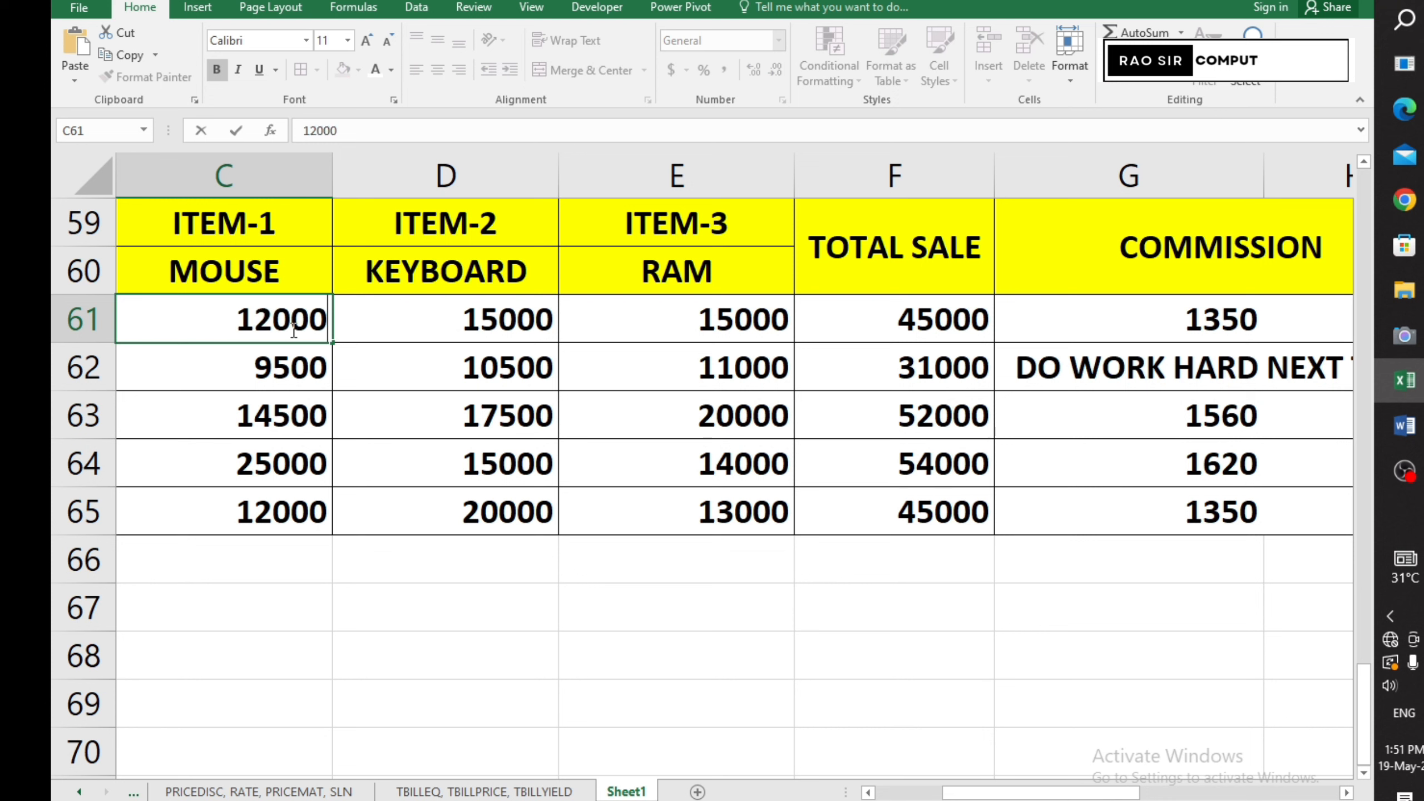
pyautogui.press('Return')
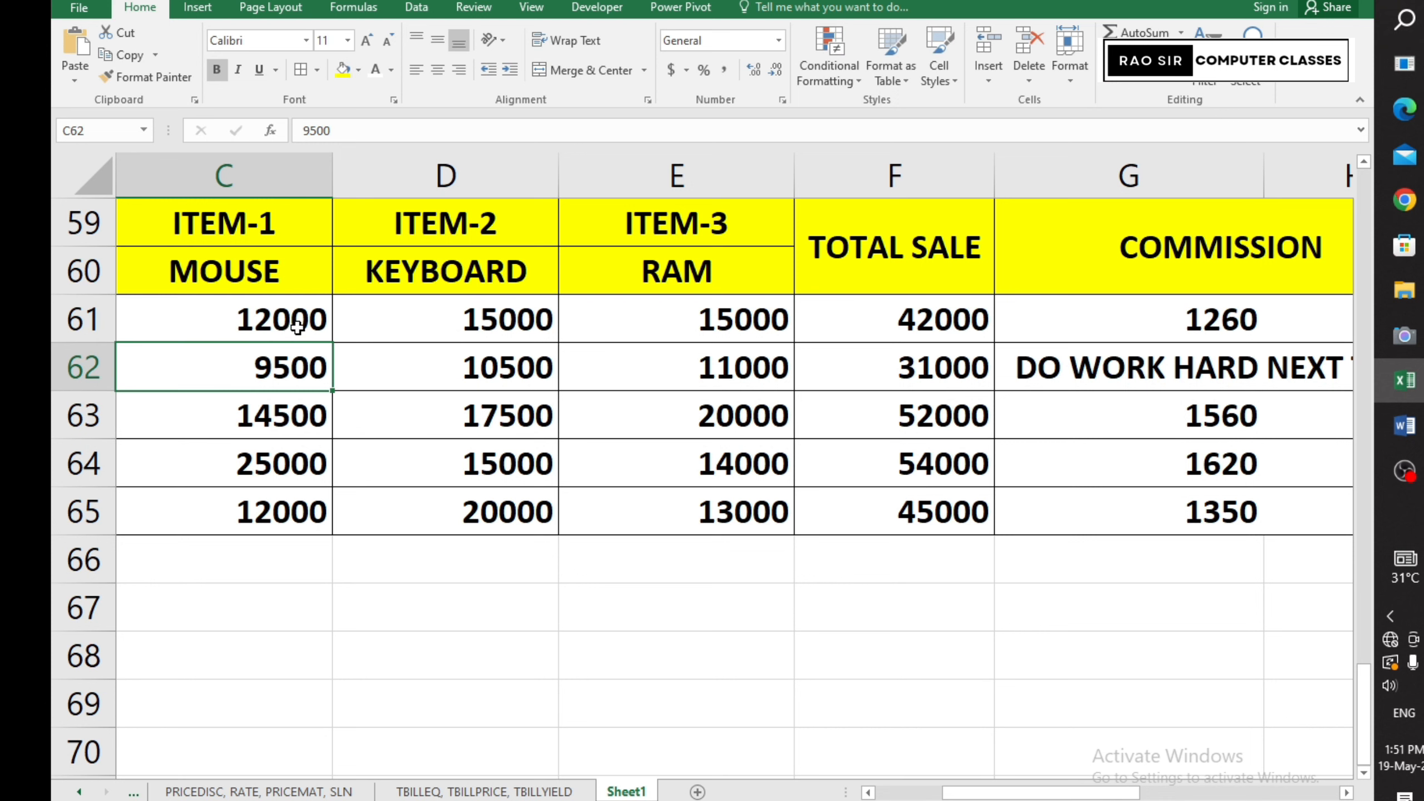
pyautogui.click(1119, 331)
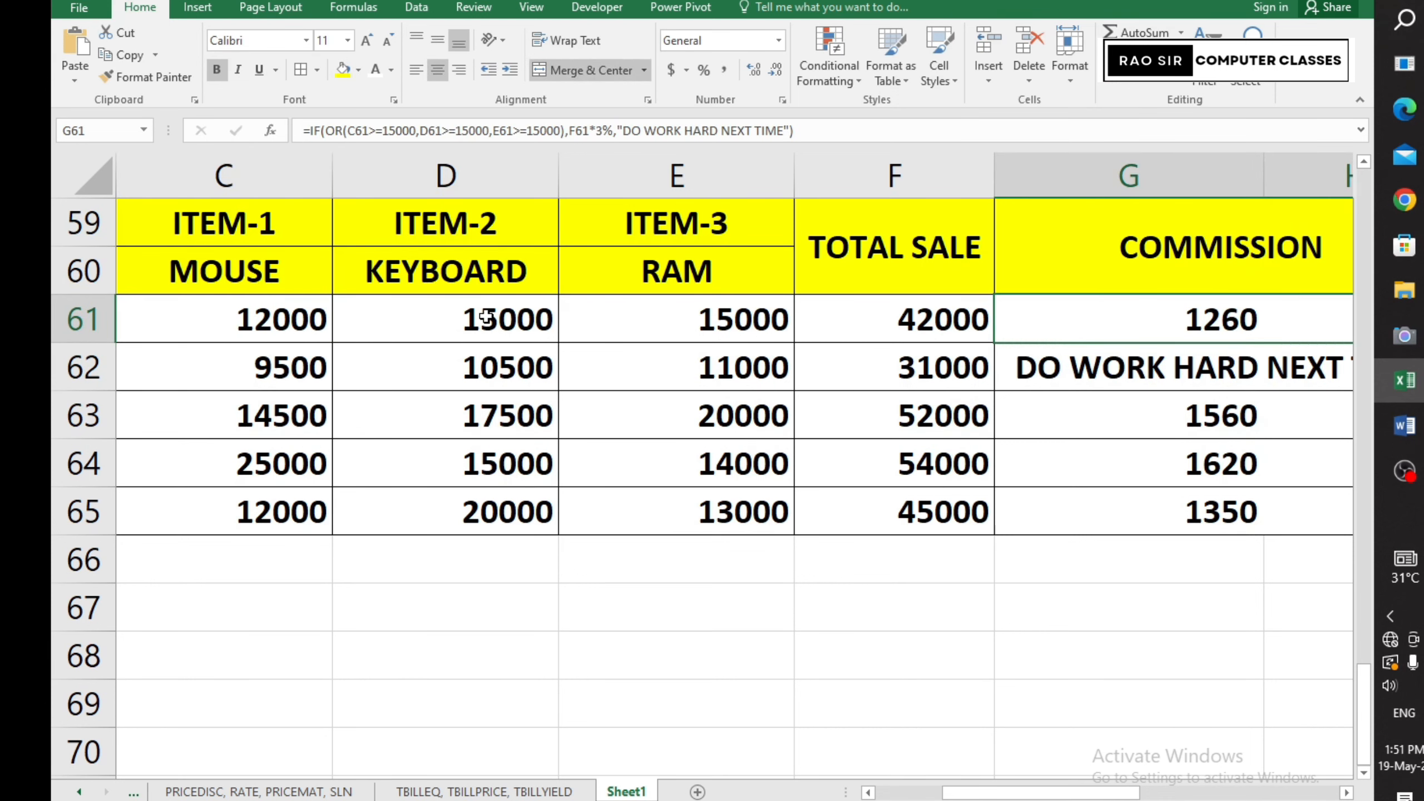
# - Set the KEYBOARD sale in D61 to 10000 and check the commission in G61 against the RAM sale
pyautogui.click(545, 318)
pyautogui.click(667, 319)
pyautogui.click(415, 313)
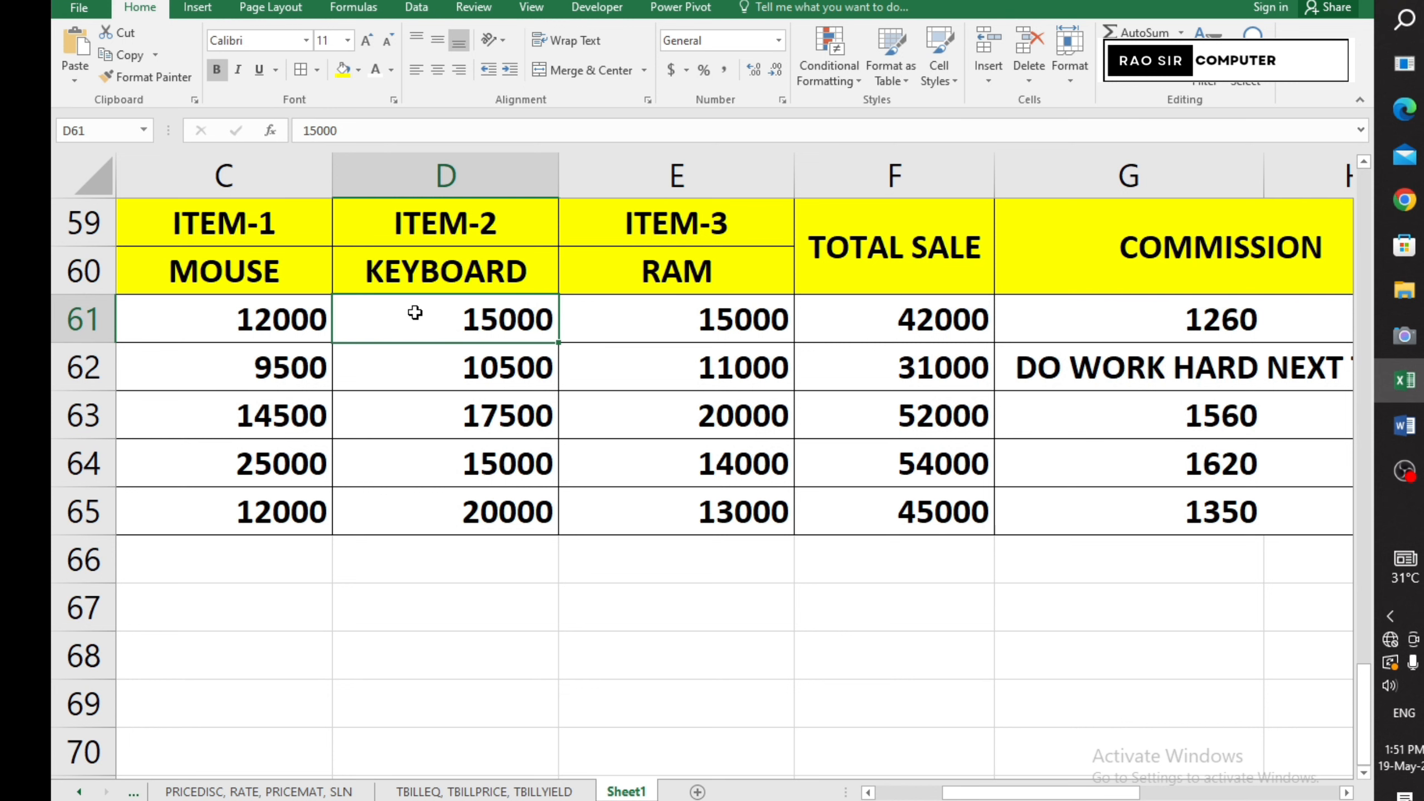
pyautogui.write('10000')
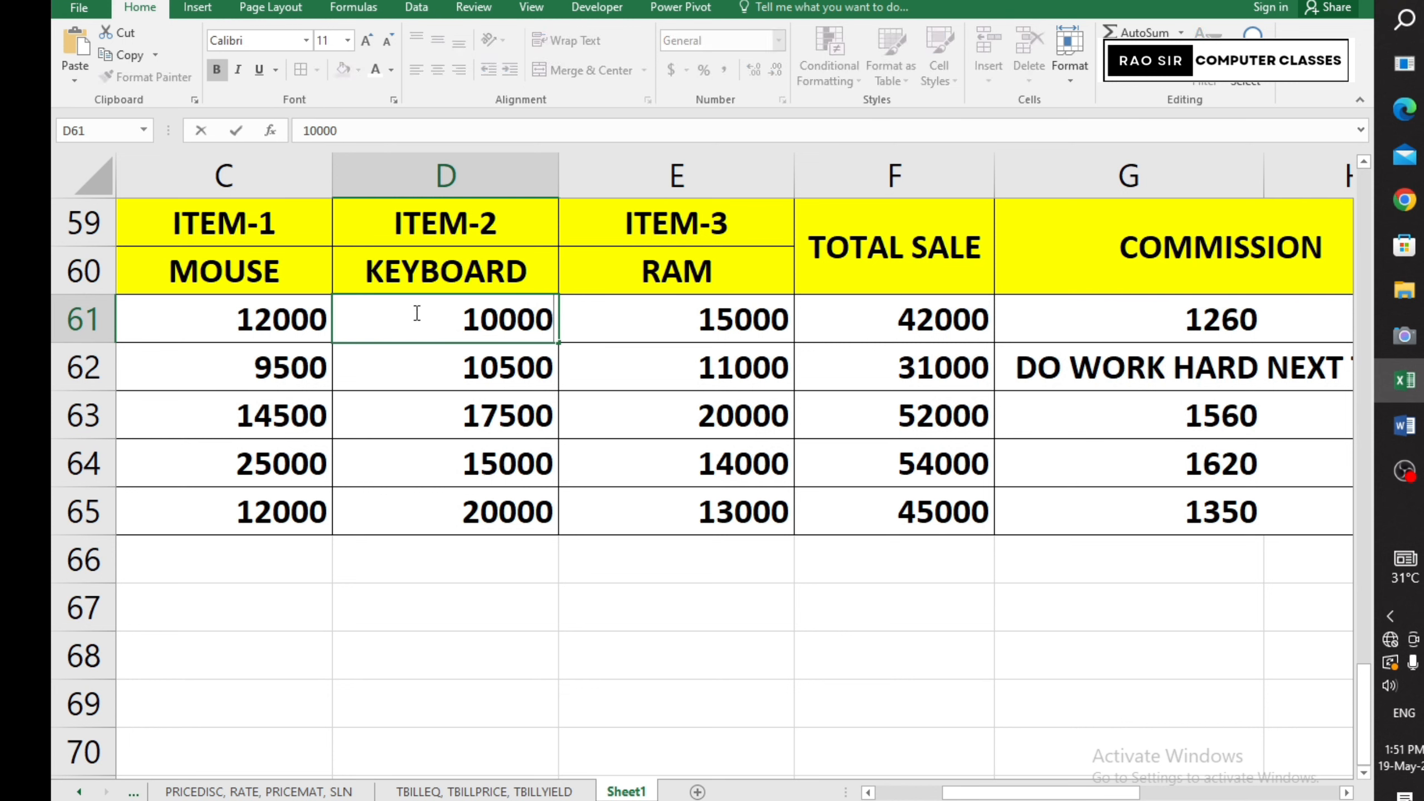
pyautogui.press('Return')
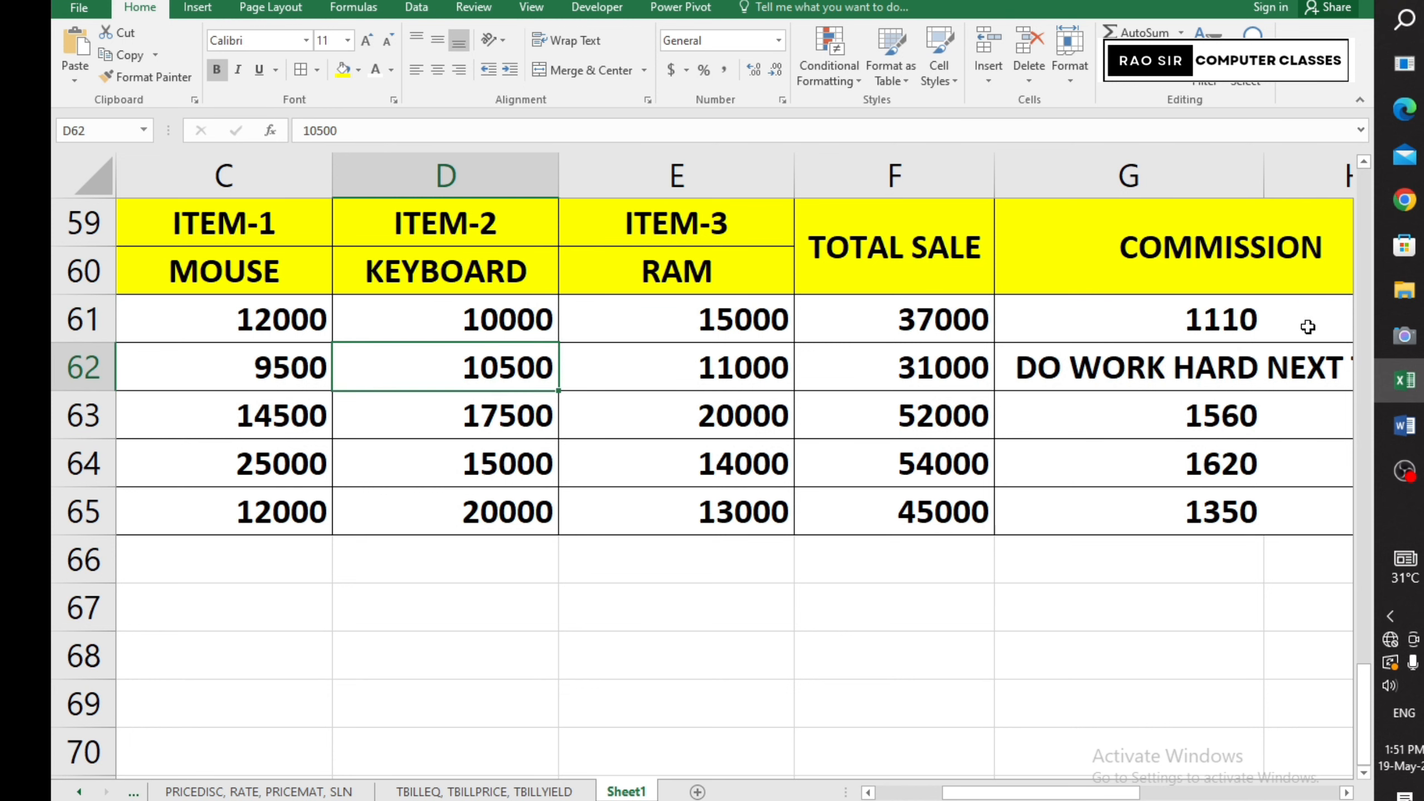
pyautogui.click(1213, 328)
pyautogui.click(710, 324)
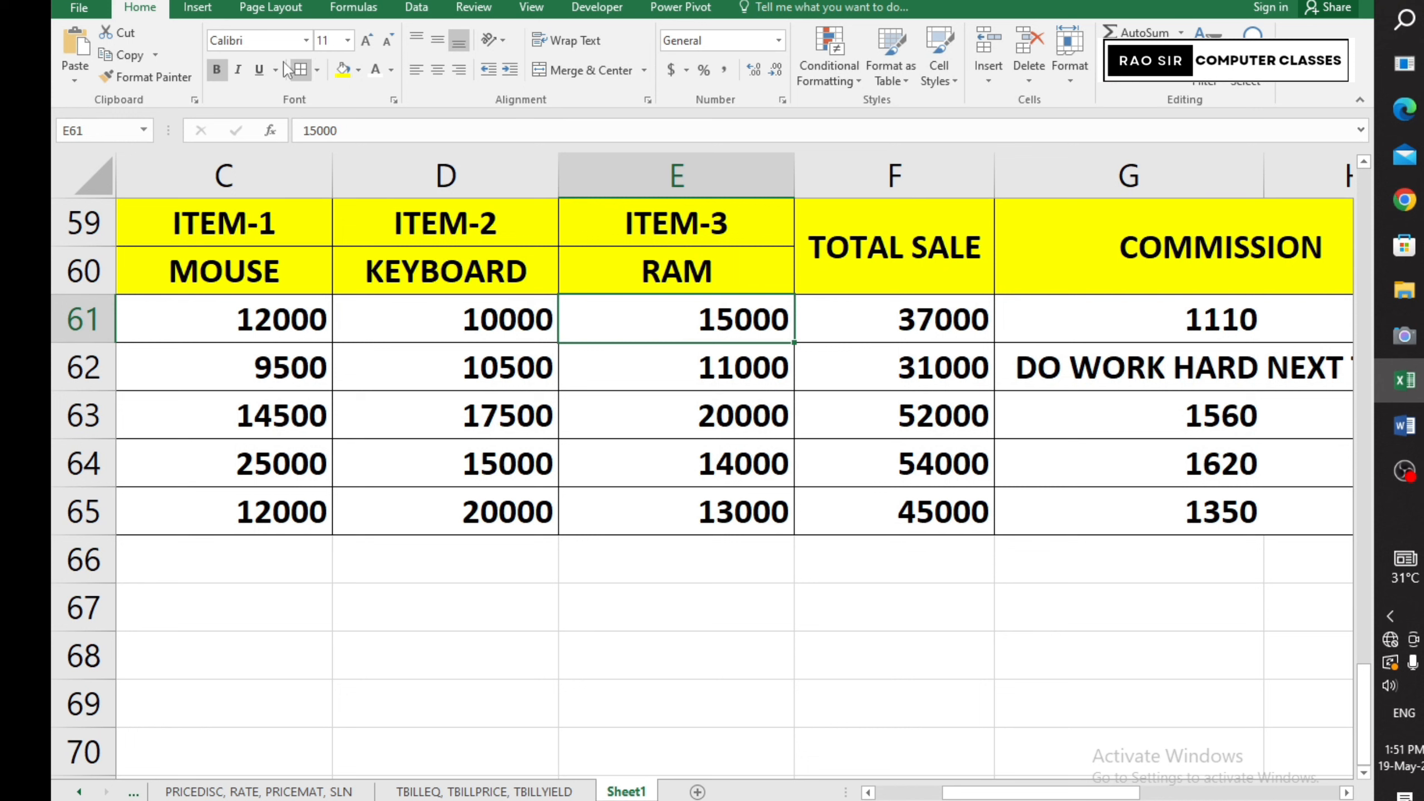
# - Look up the description of the OR function in the list of logical functions
pyautogui.click(350, 8)
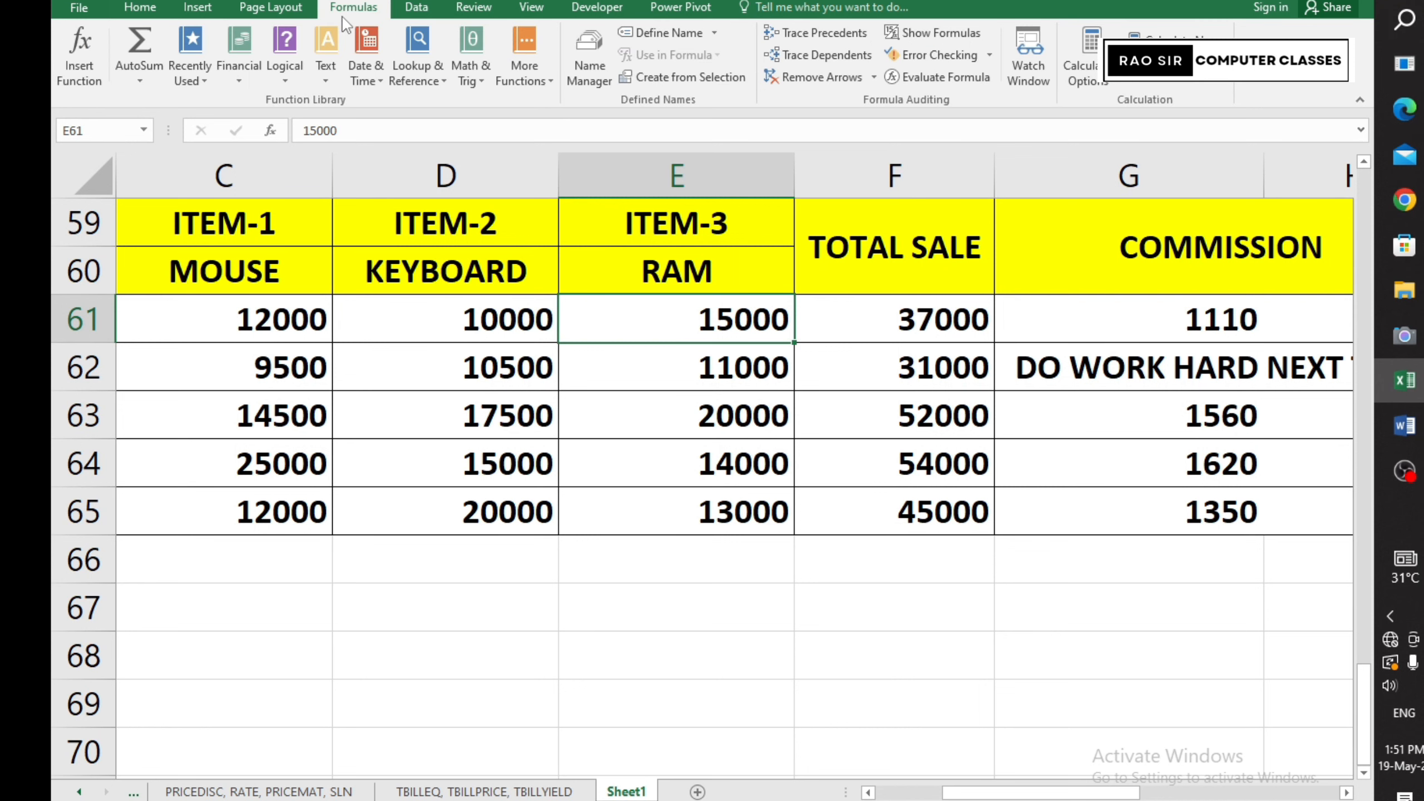
pyautogui.click(274, 67)
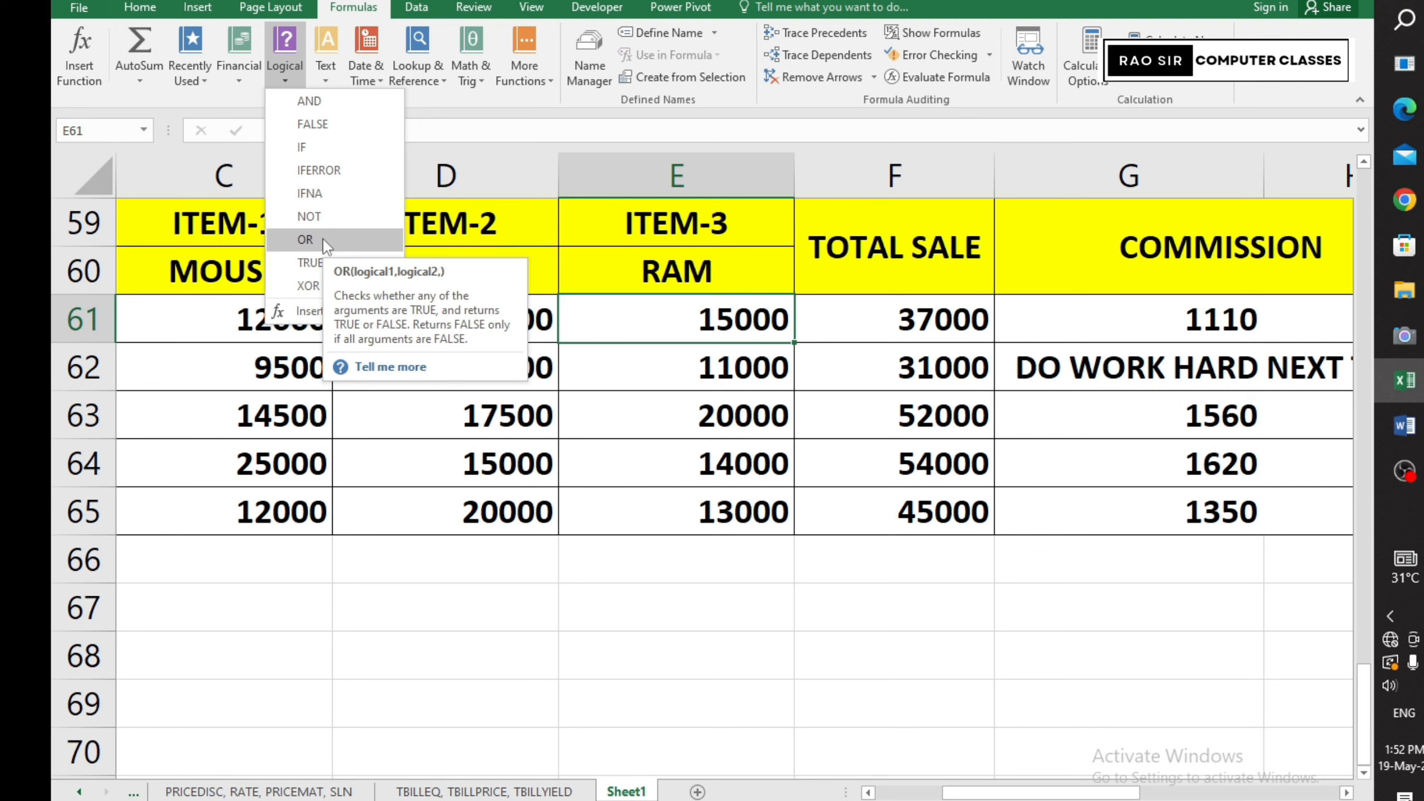
# - Review the three plain IF exercise tables, covering PASS/FAIL, GRADE and COMMISSION results
pyautogui.click(664, 561)
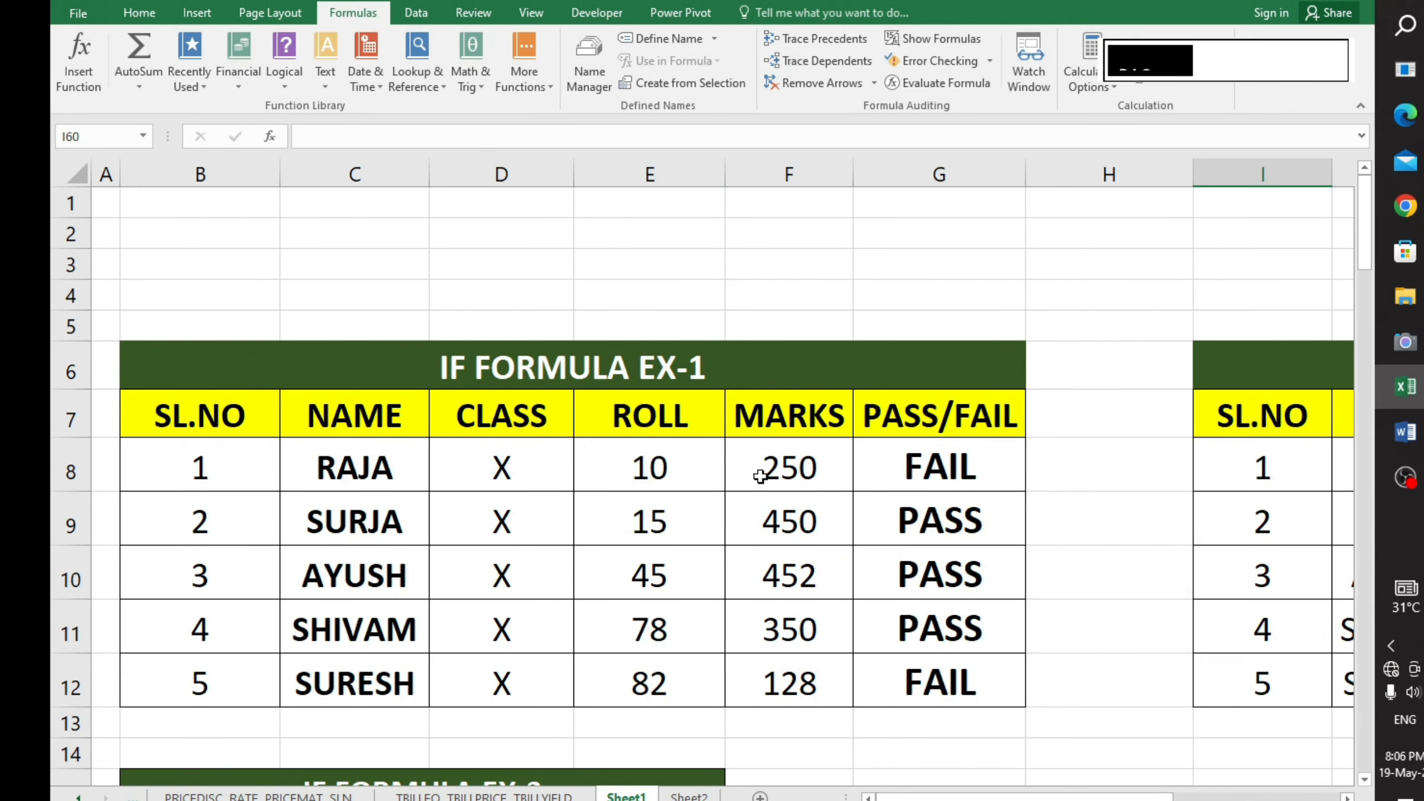
pyautogui.moveTo(1055, 795); pyautogui.dragTo(1220, 795)
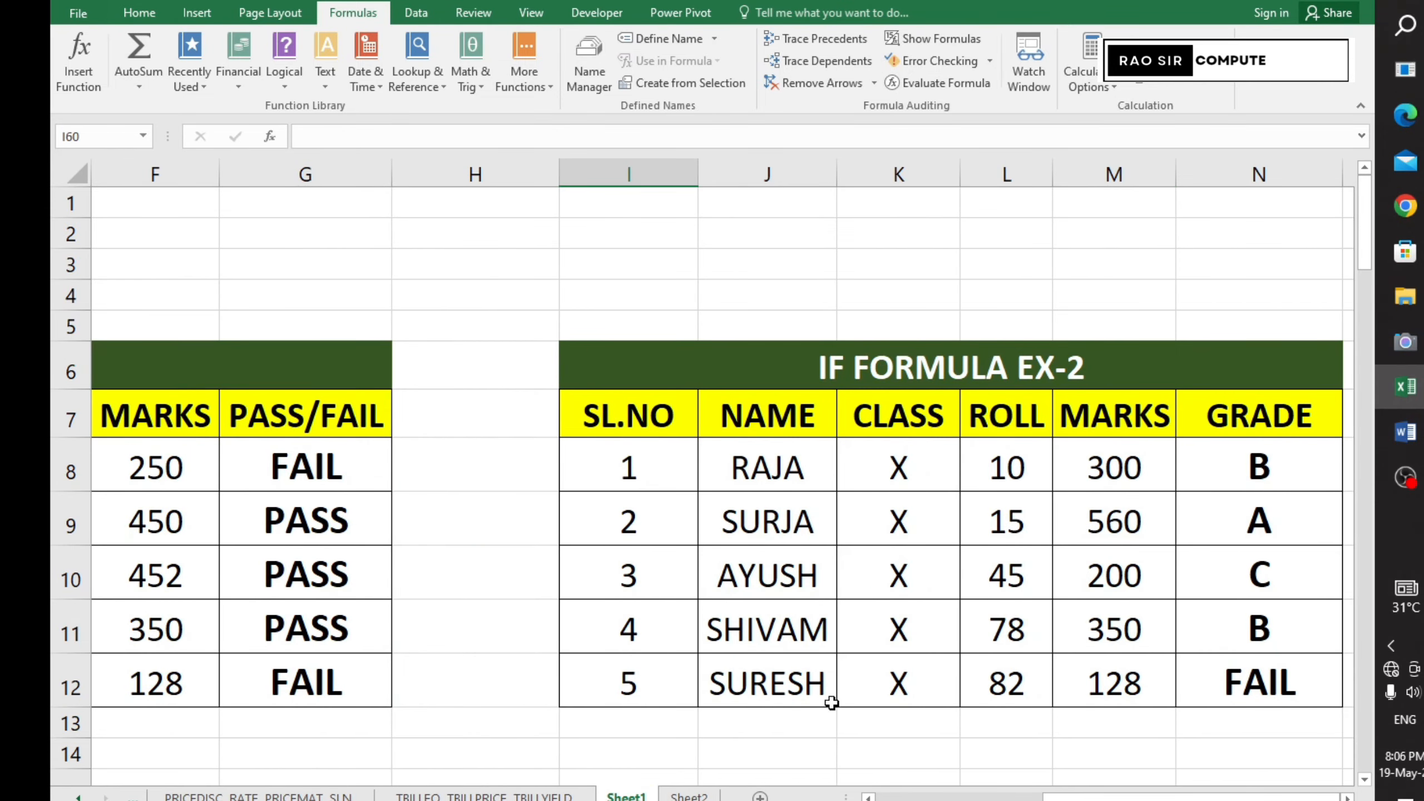
pyautogui.scroll(-1, 537, 628)
pyautogui.scroll(-2, 536, 628)
pyautogui.moveTo(1083, 797); pyautogui.dragTo(914, 796)
pyautogui.scroll(-1, 430, 634)
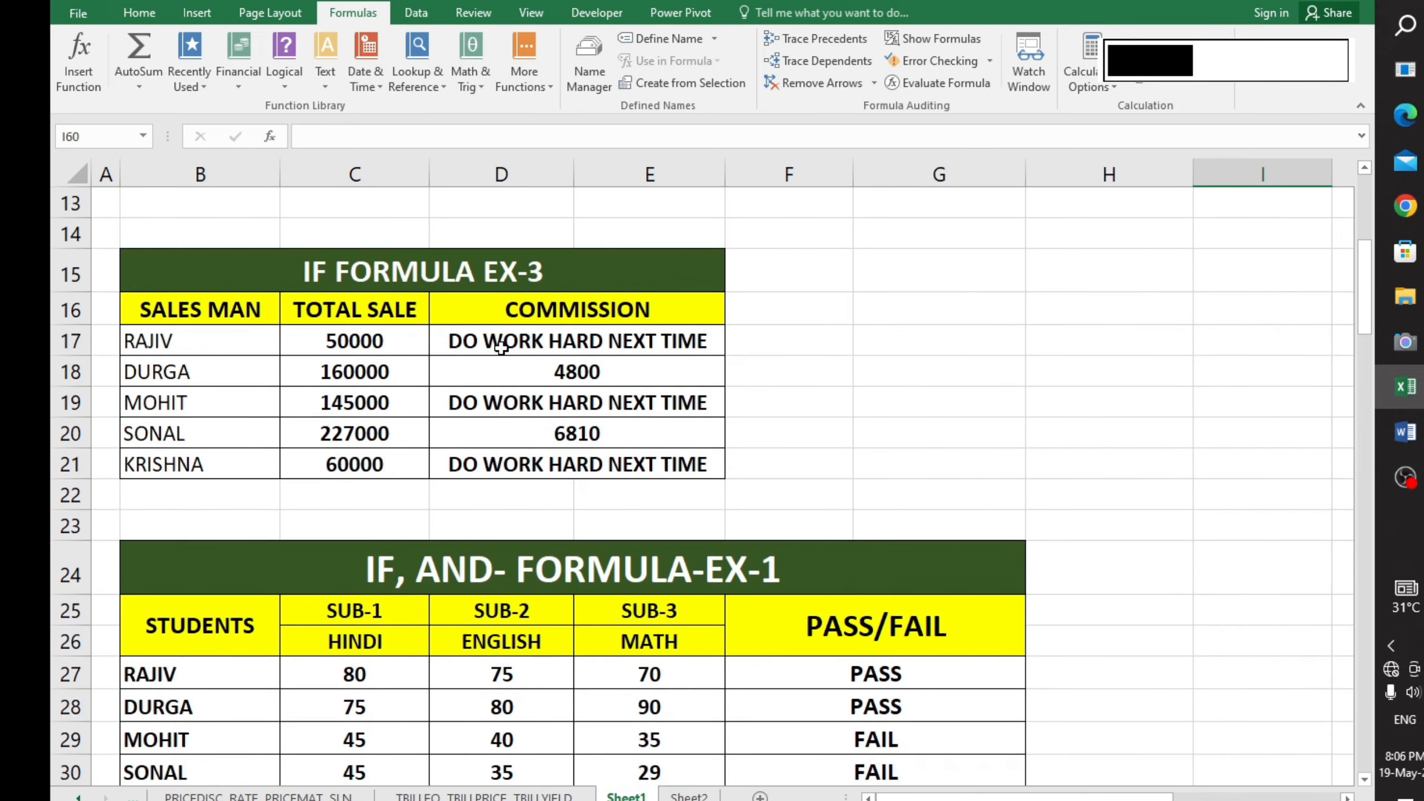
# - Review the two IF, AND exercise tables, comparing the students' PASS/FAIL results with the salesmen's COMMISSION results
pyautogui.scroll(-2, 718, 509)
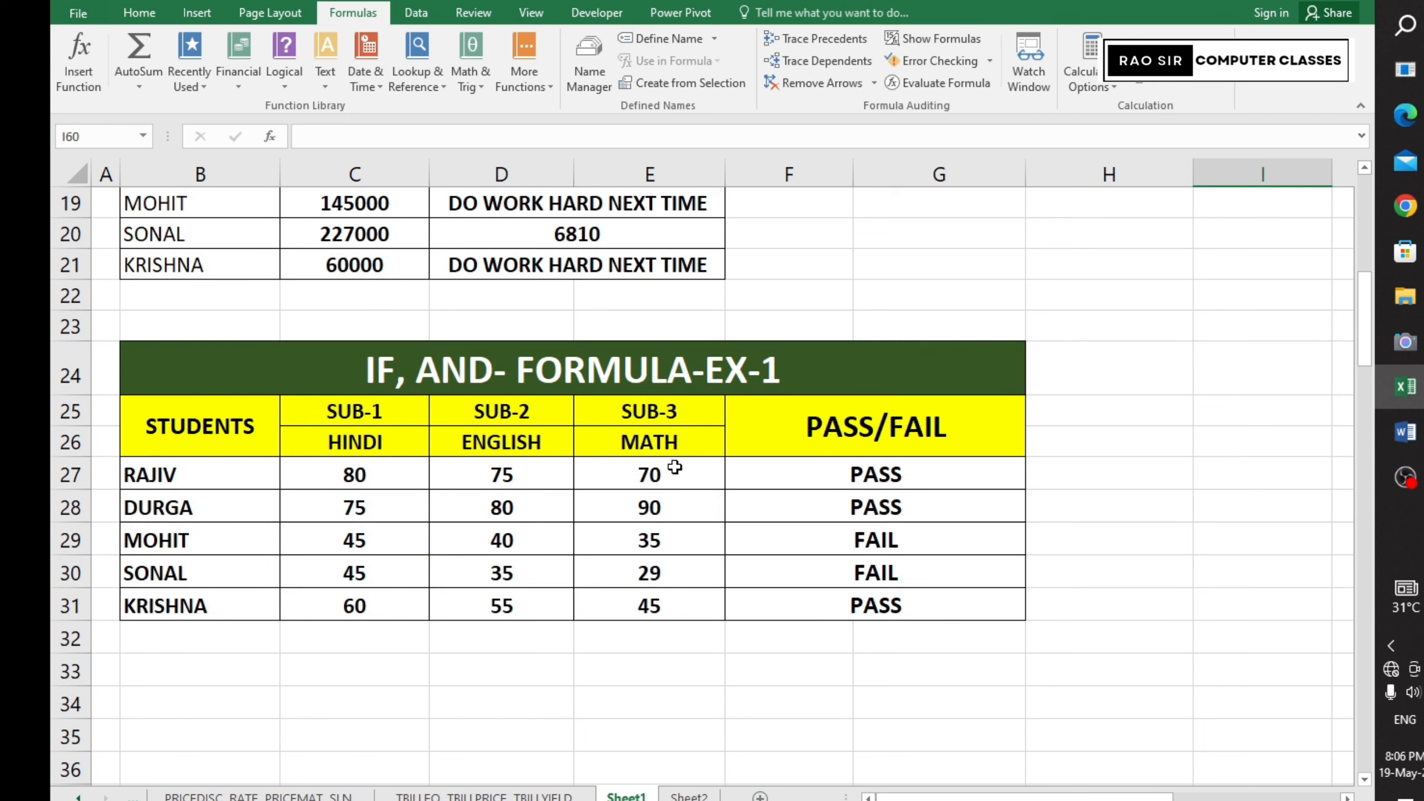
pyautogui.moveTo(217, 388); pyautogui.dragTo(649, 547)
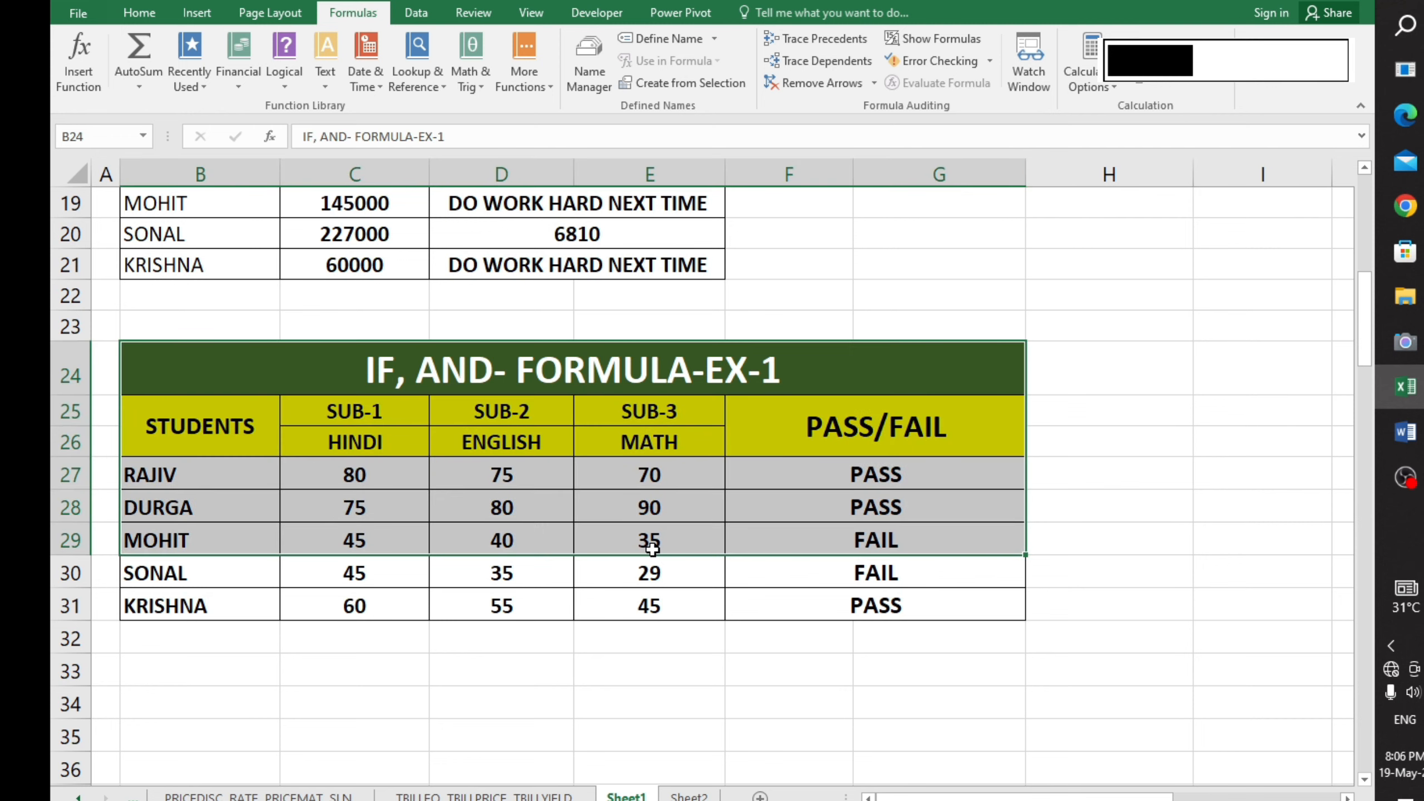
pyautogui.click(695, 631)
pyautogui.scroll(-3, 695, 631)
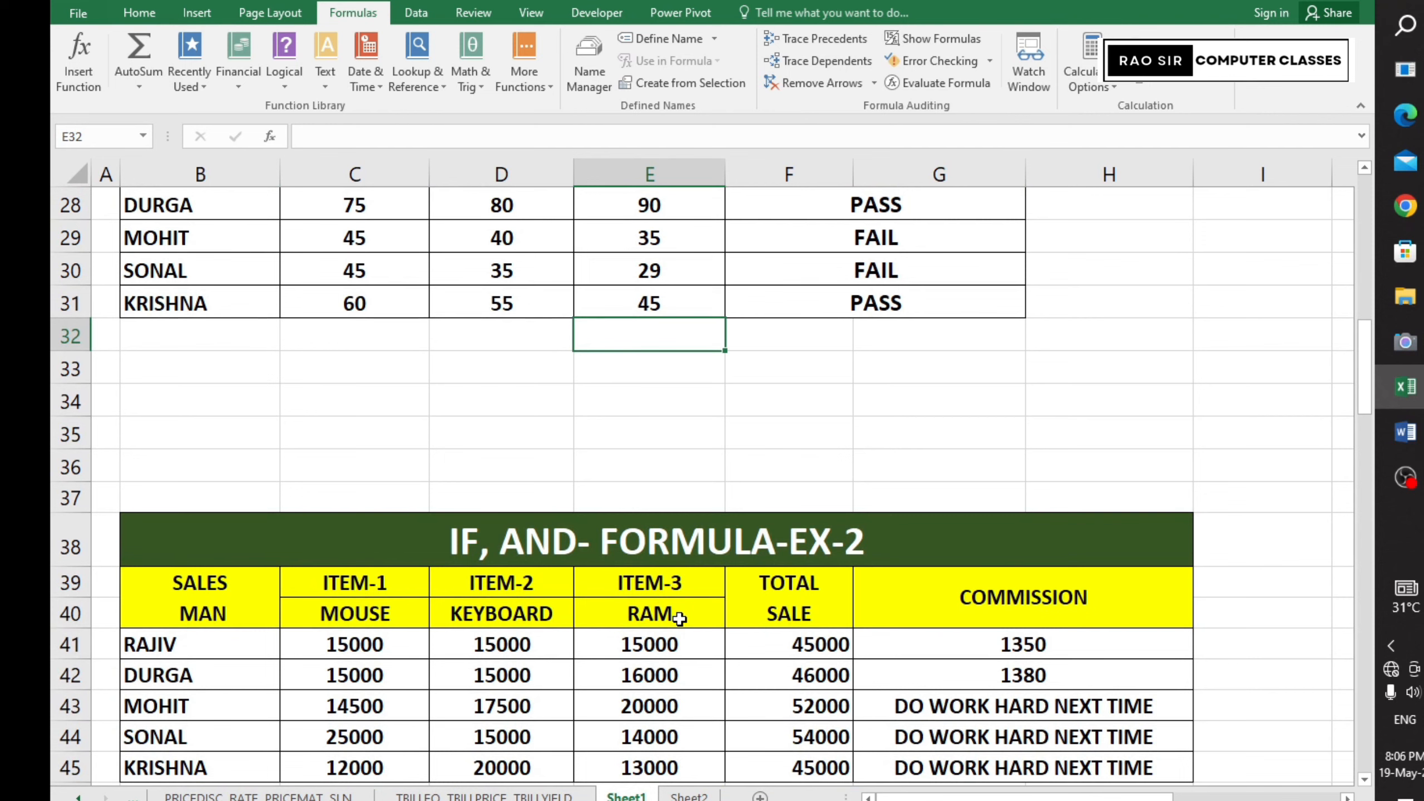
pyautogui.scroll(-1, 528, 583)
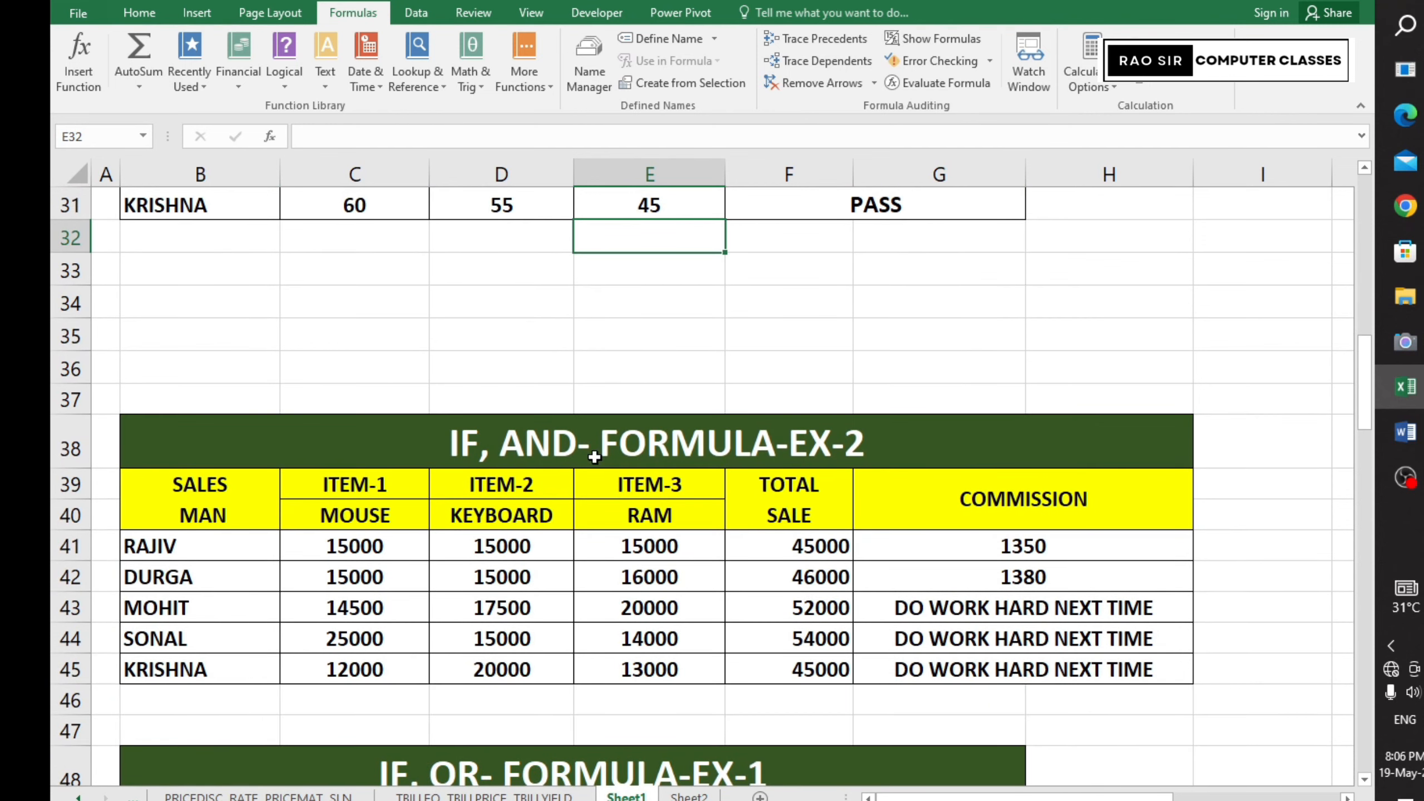
pyautogui.scroll(3, 660, 529)
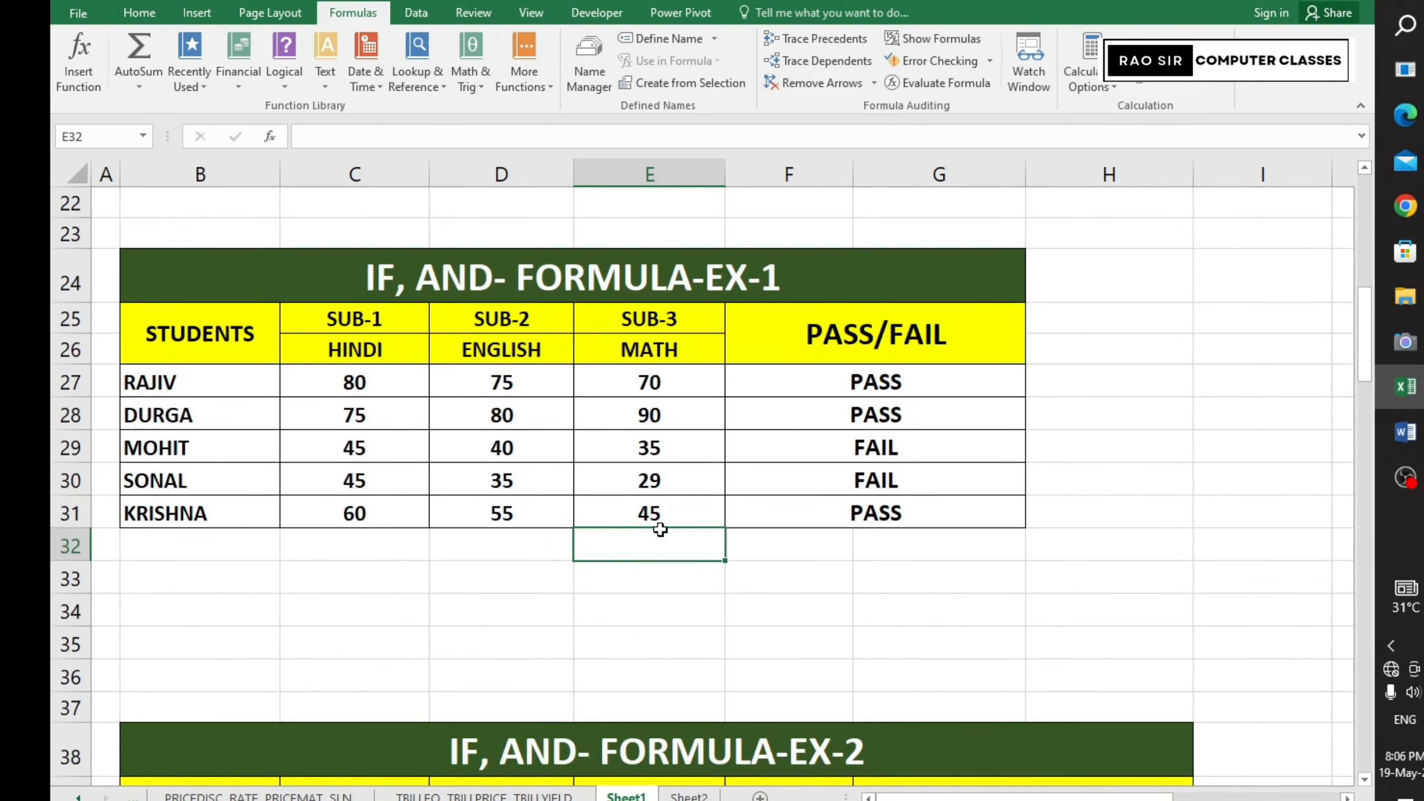
# - Review the two IF, OR exercise tables with their PASS/FAIL and COMMISSION results
pyautogui.scroll(-5, 660, 530)
pyautogui.scroll(-1, 660, 529)
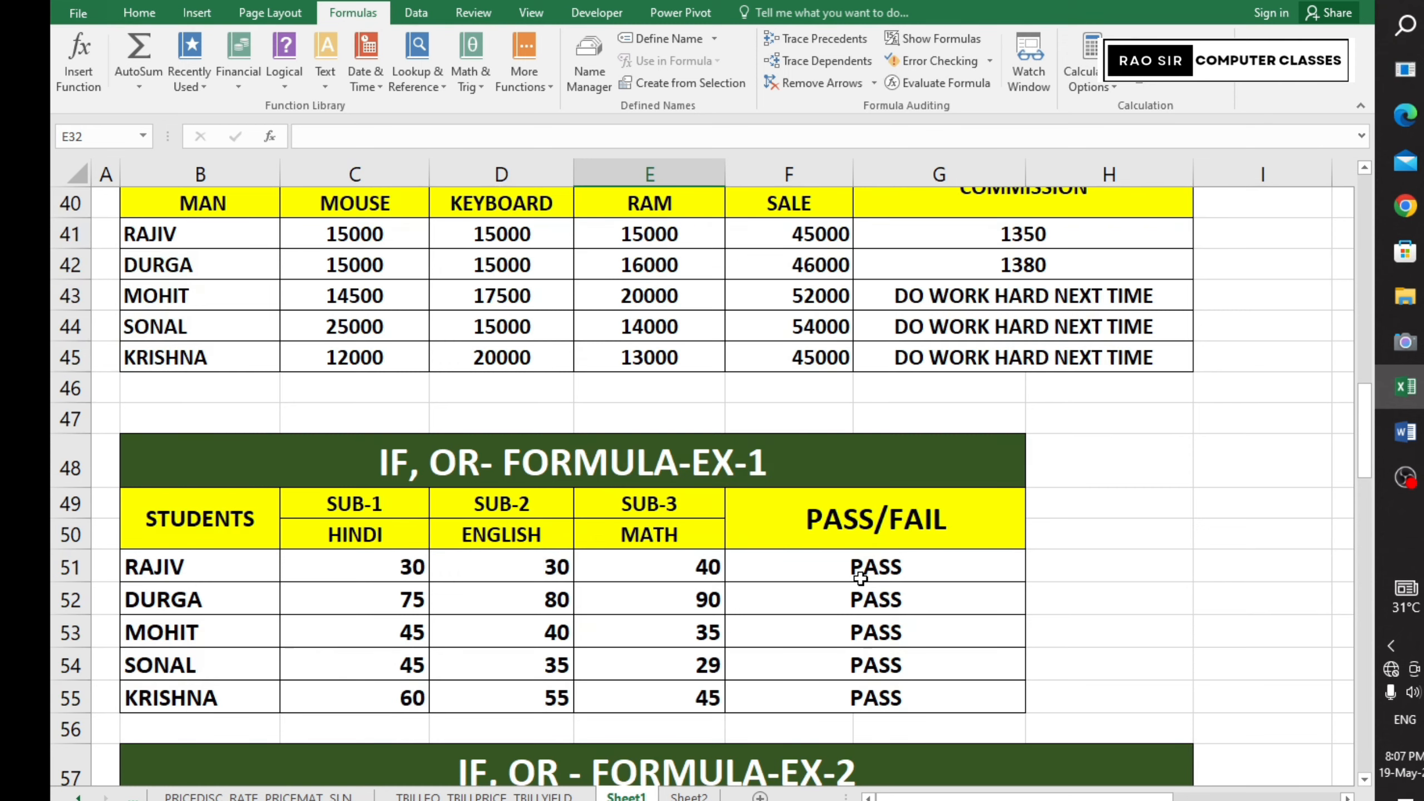
pyautogui.scroll(-2, 860, 578)
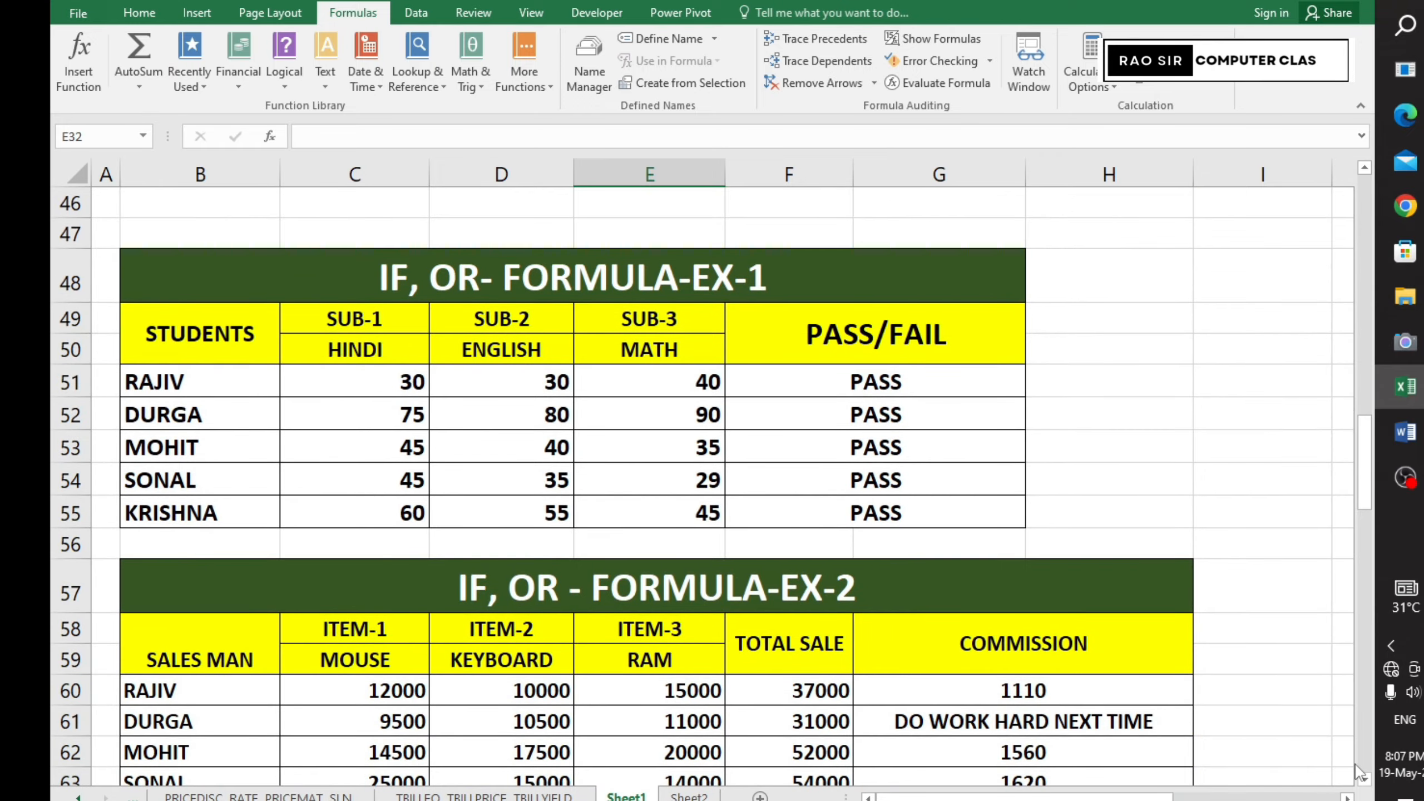
pyautogui.click(1365, 779)
pyautogui.click(1365, 779)
pyautogui.click(1365, 779)
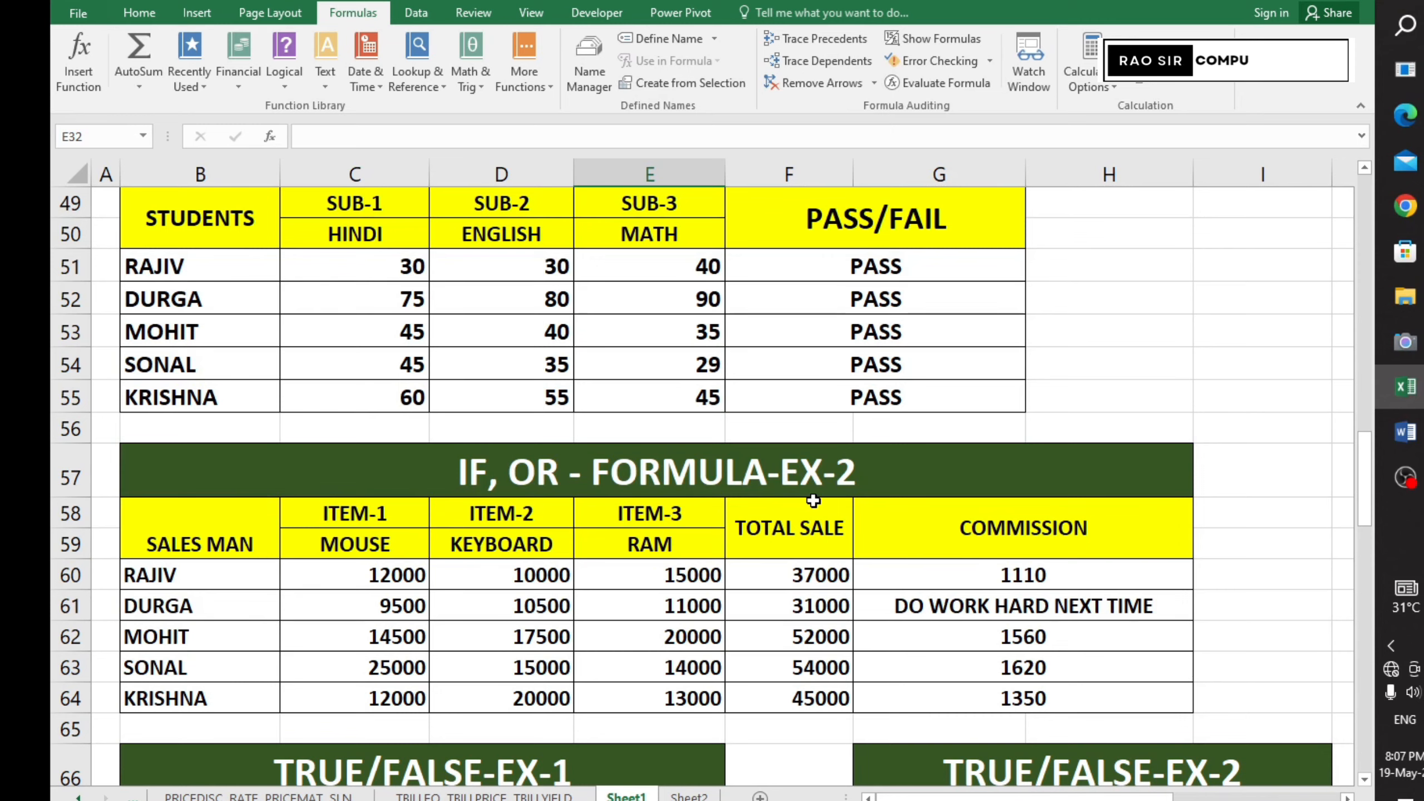
pyautogui.click(1365, 168)
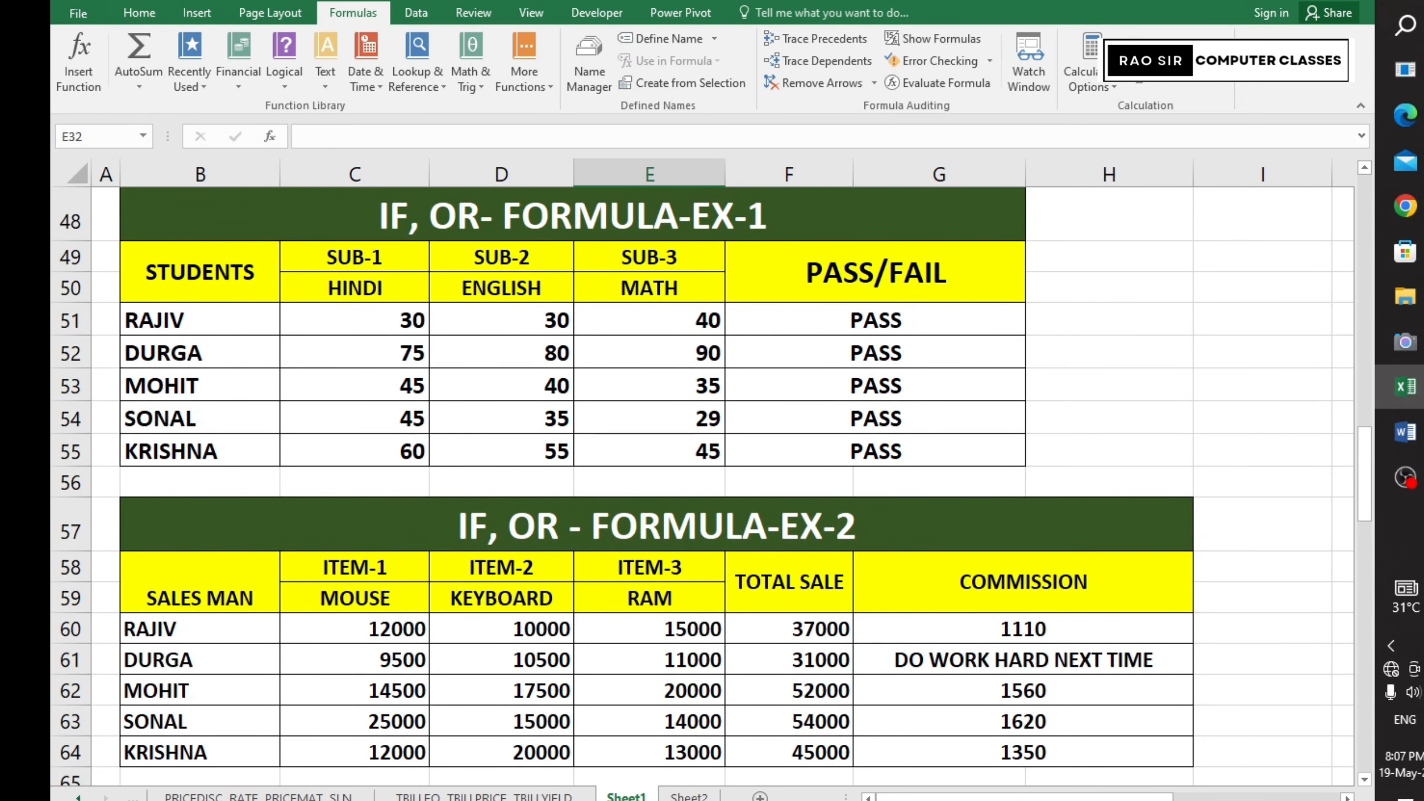
pyautogui.moveTo(1054, 797)
pyautogui.mouseDown()
pyautogui.moveTo(1221, 798)
pyautogui.moveTo(1052, 797)
pyautogui.mouseUp()
pyautogui.scroll(3, 844, 624)
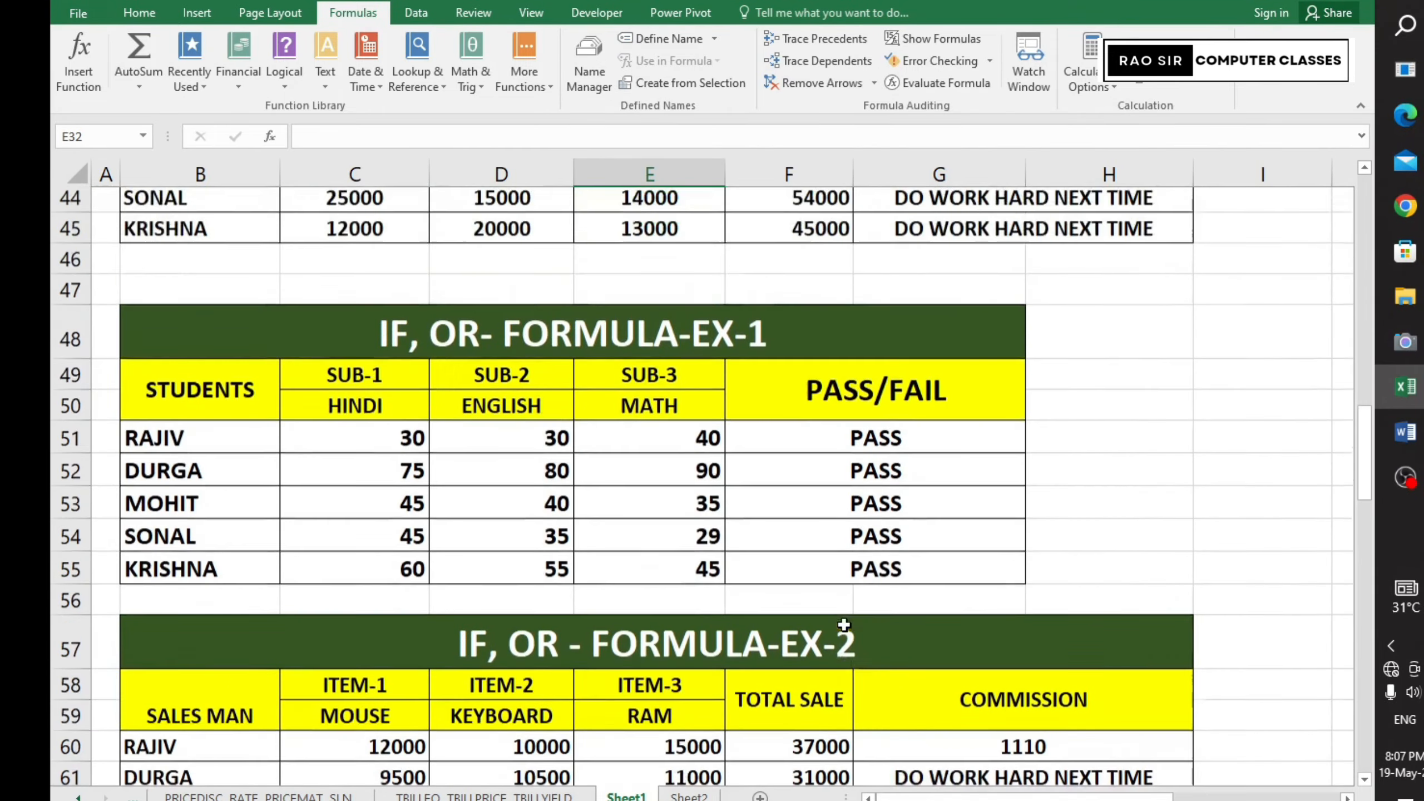
# - Return to the IF FORMULA EX-1 table and look up the IFNA description among the logical functions
pyautogui.scroll(12, 844, 624)
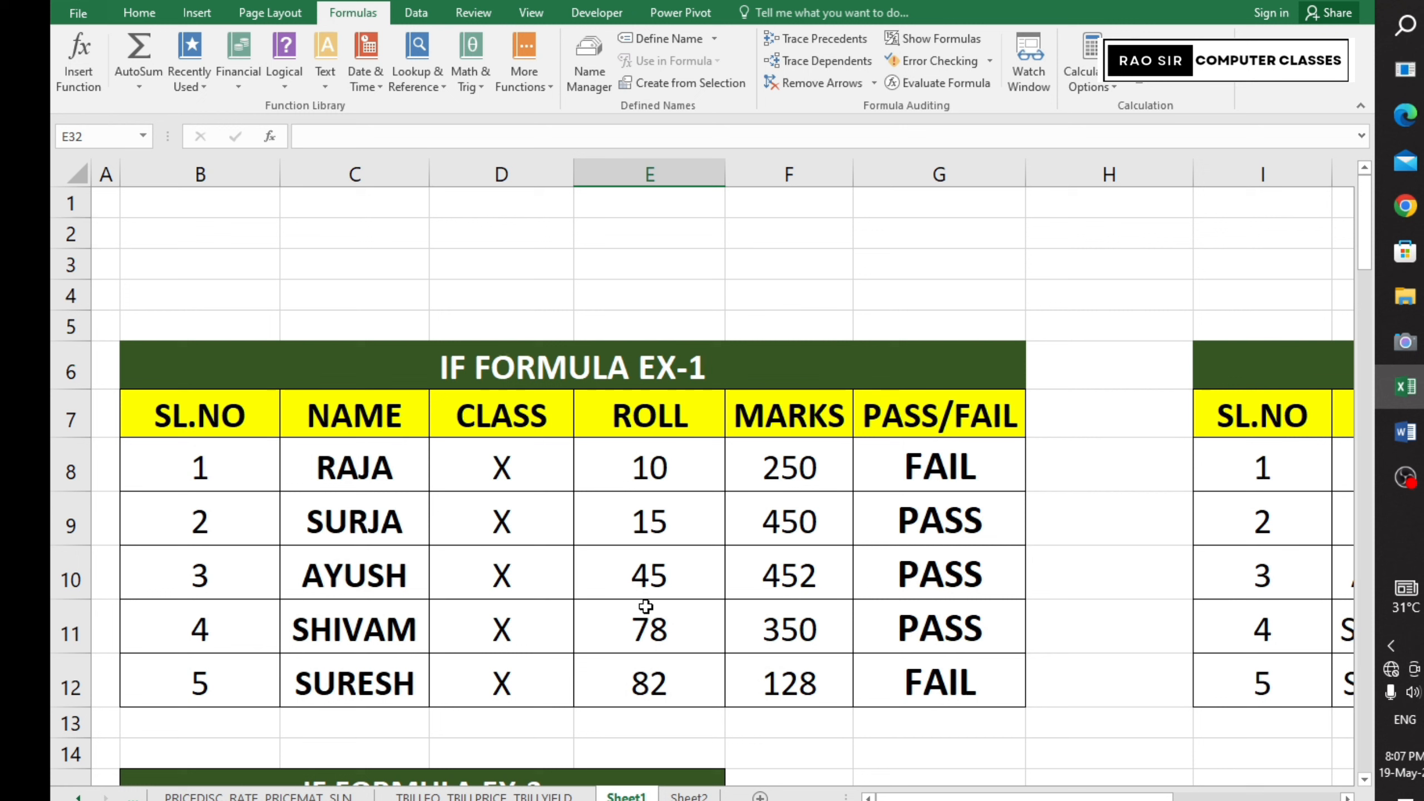
pyautogui.click(285, 86)
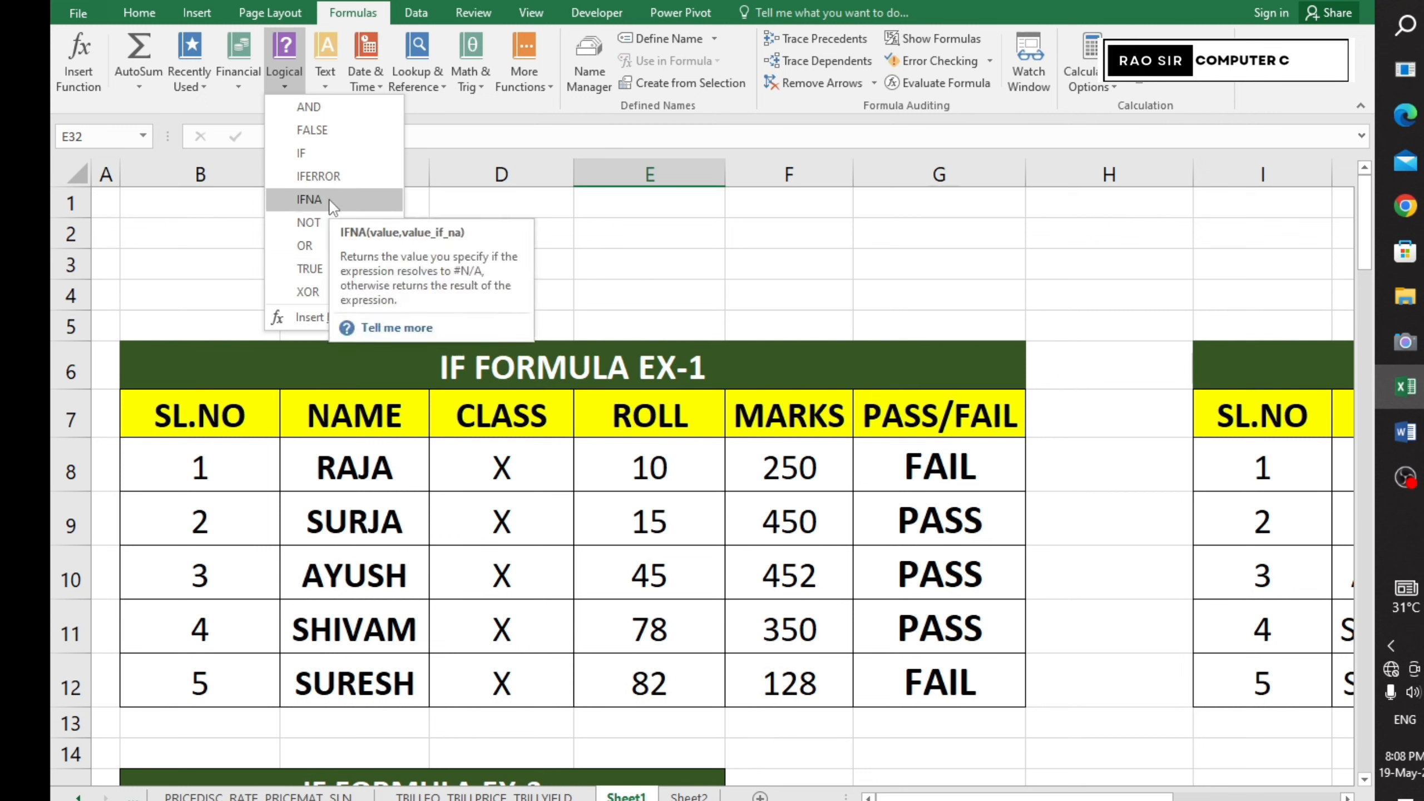
pyautogui.click(620, 264)
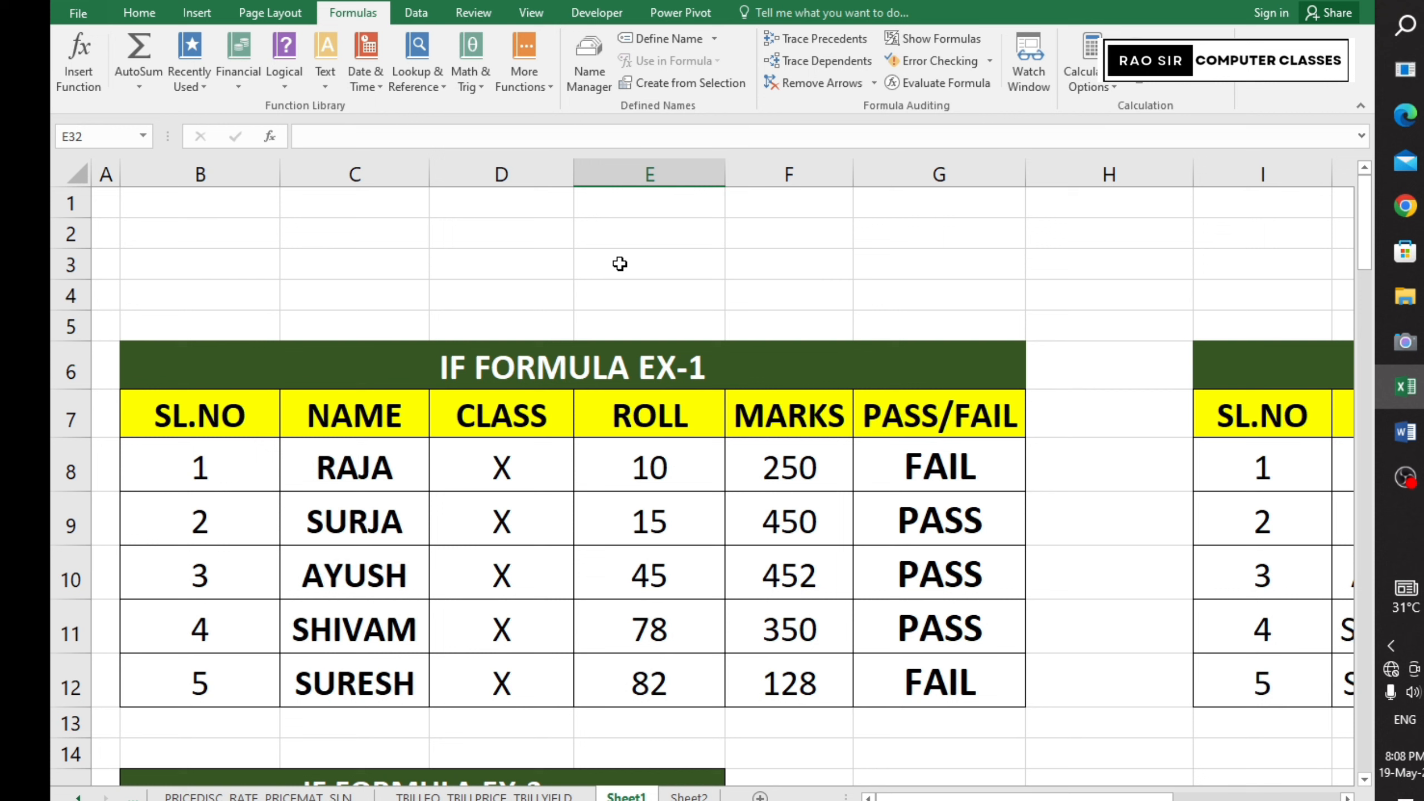